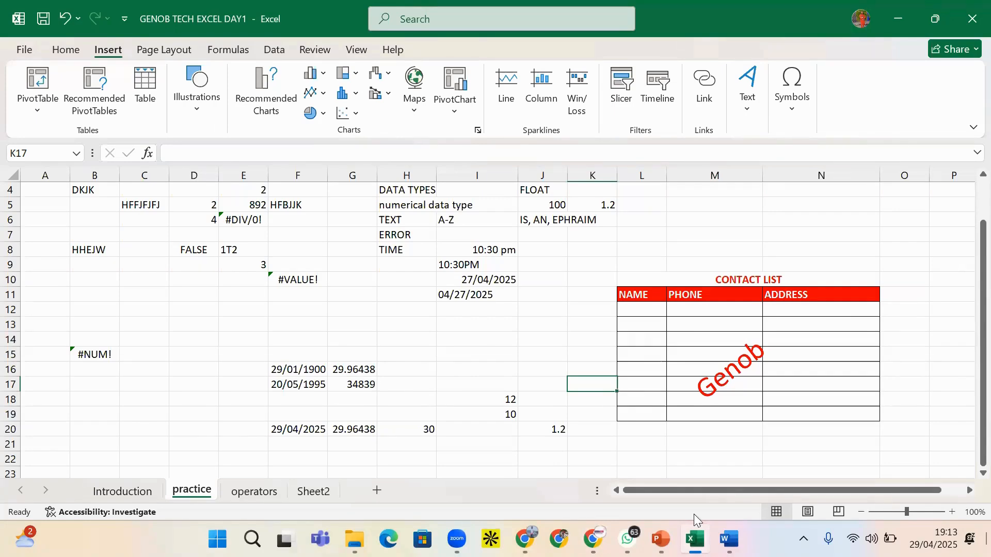
left_click(252, 539)
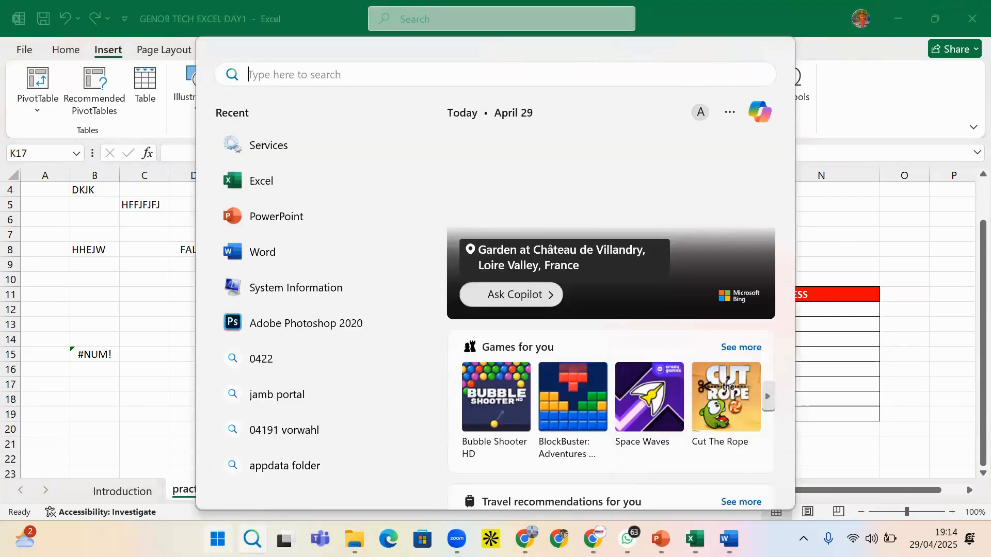
left_click(218, 540)
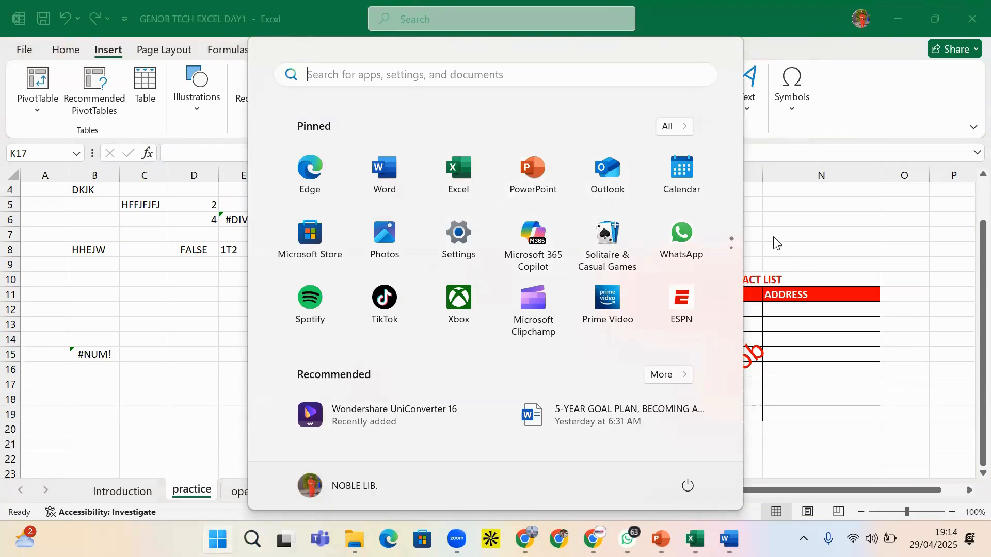
key("Escape")
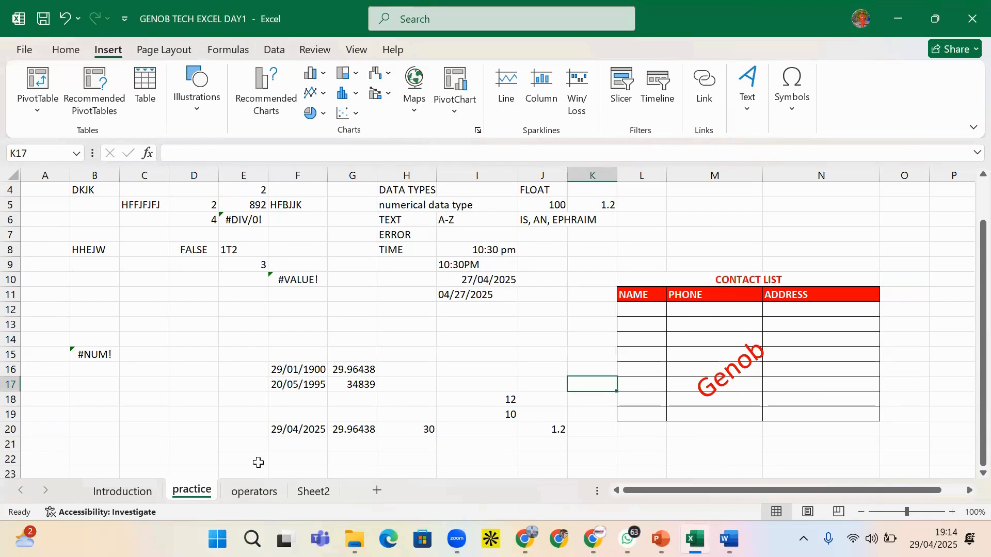
Browse the Introduction and practice sheets, then go to the operators sheet with the Item Spreadsheet
left_click(127, 492)
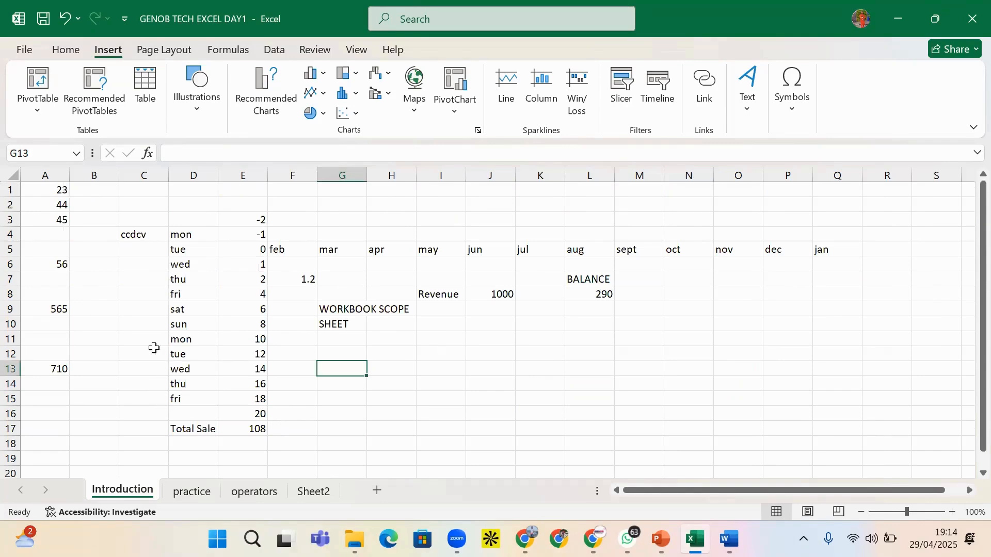
left_click(187, 371)
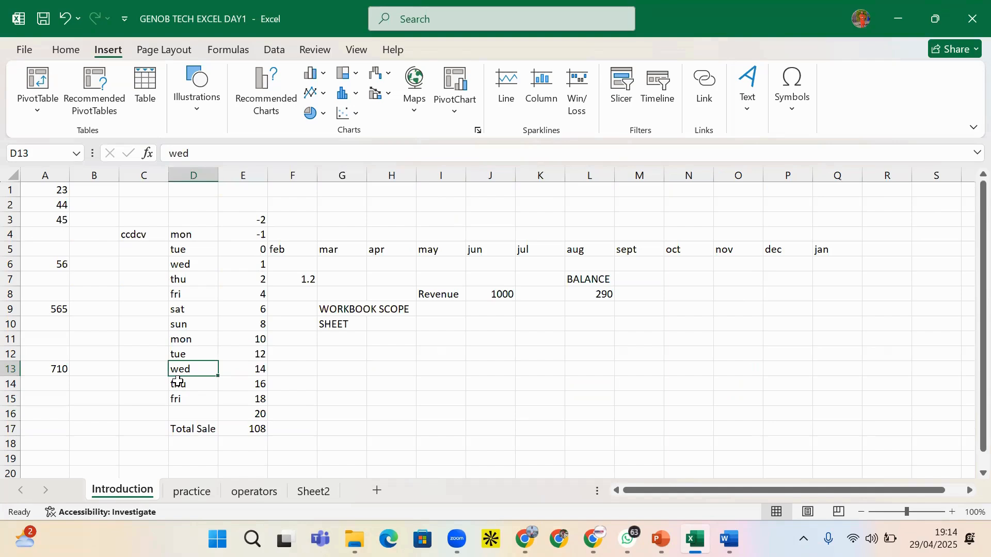
left_click(178, 382)
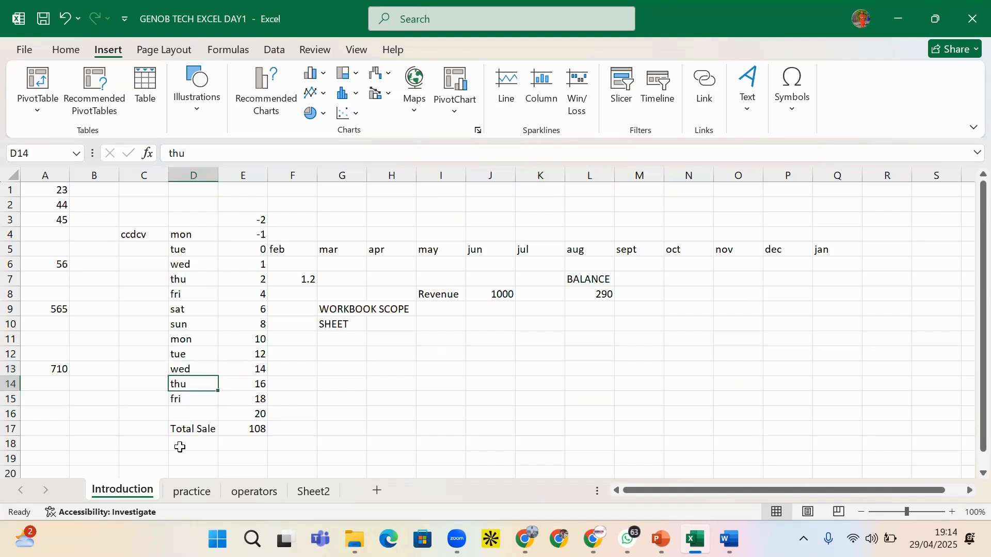
left_click(192, 493)
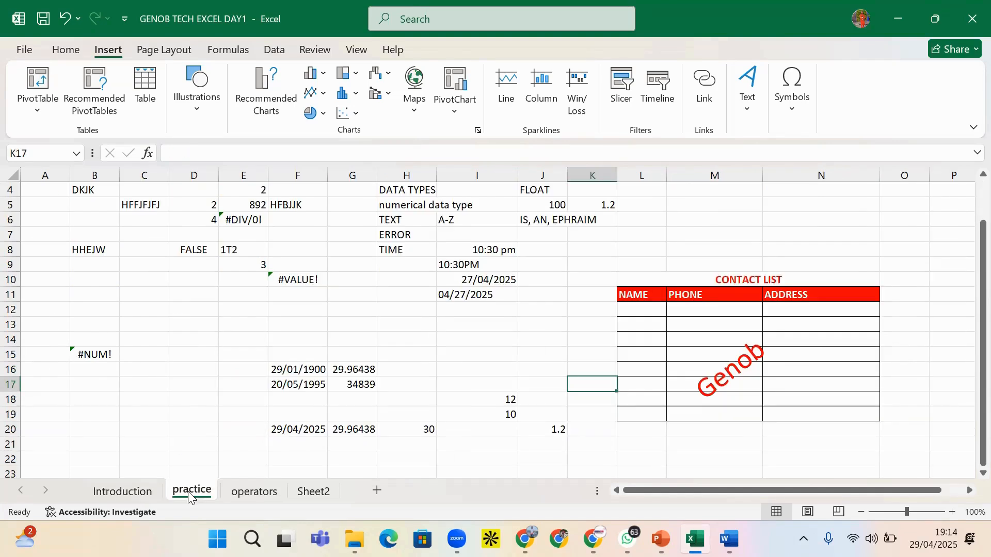
left_click(676, 409)
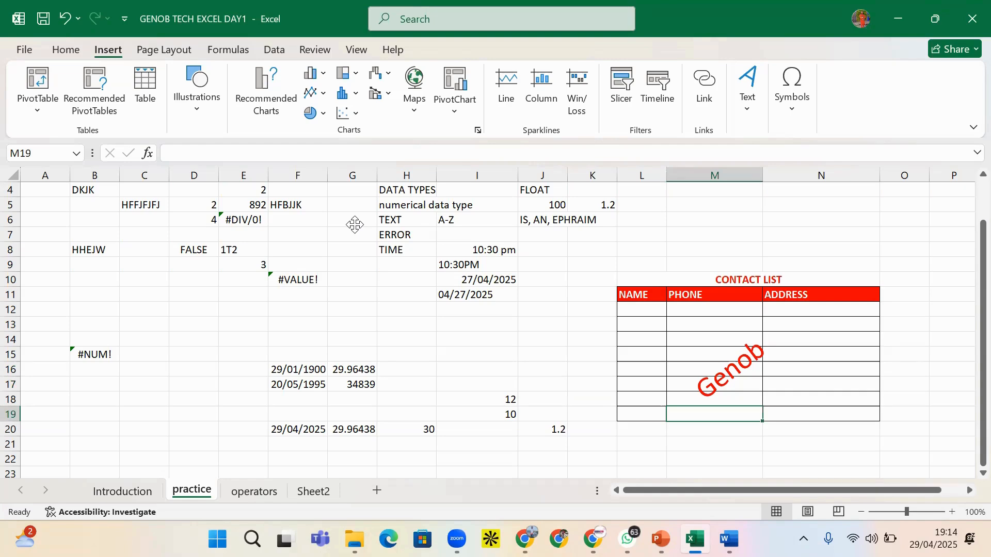
left_click(257, 492)
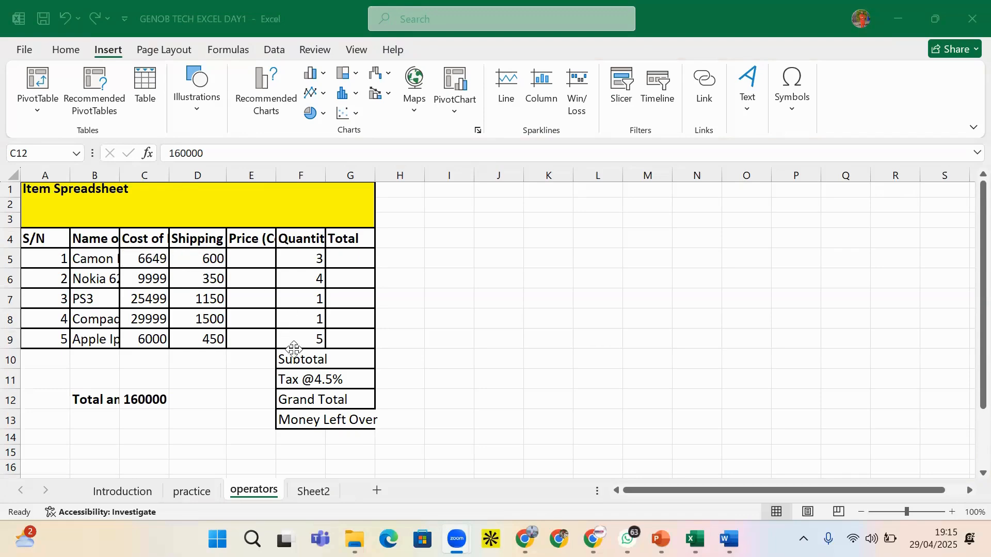
Widen and AutoFit column B so full item names and 'Total amount available' show
left_click(328, 374)
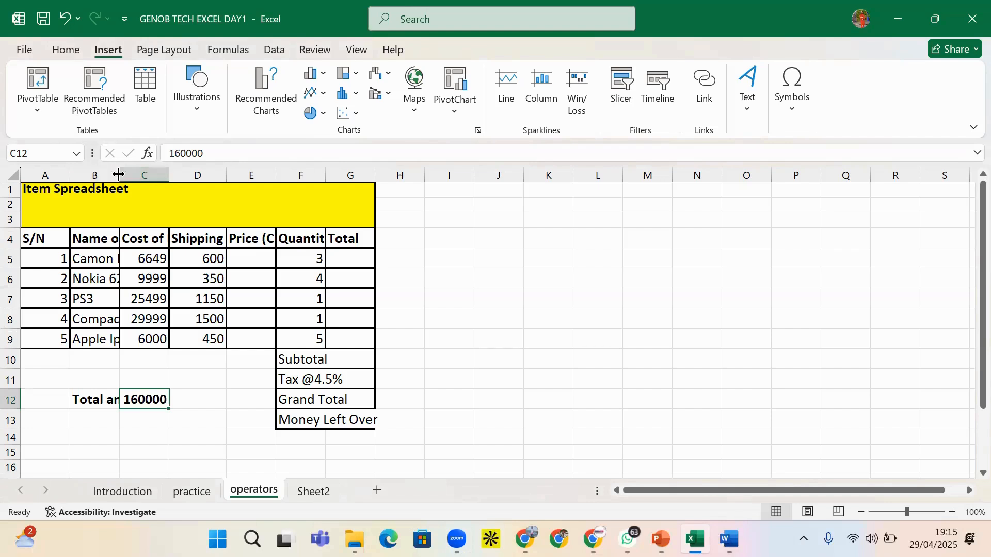
left_click_drag(120, 175, 175, 185)
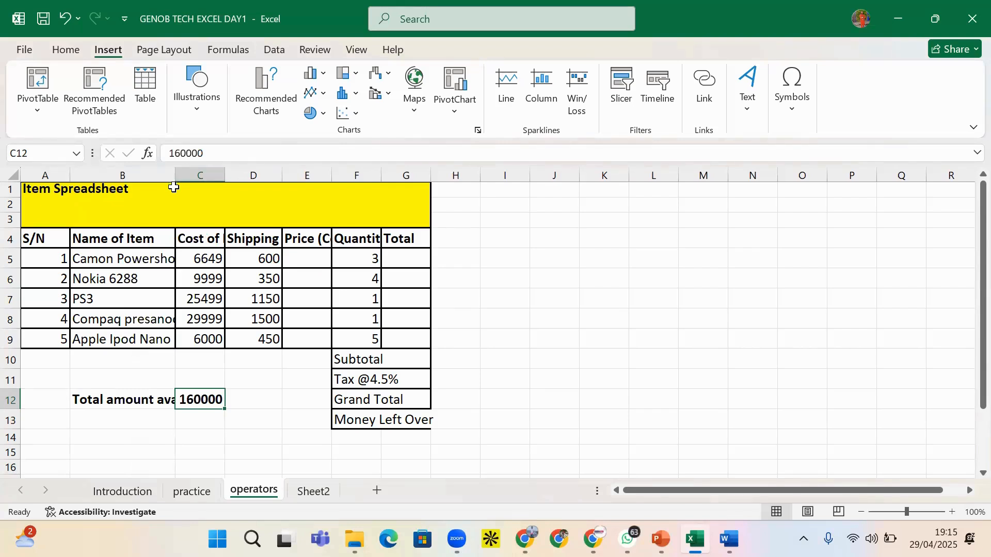
left_click_drag(176, 172, 208, 173)
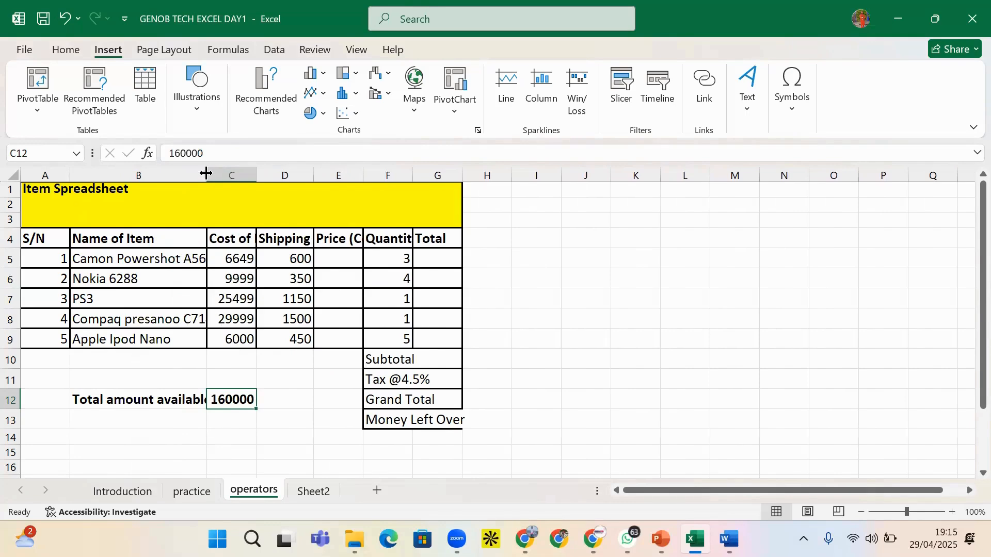
double_click(206, 173)
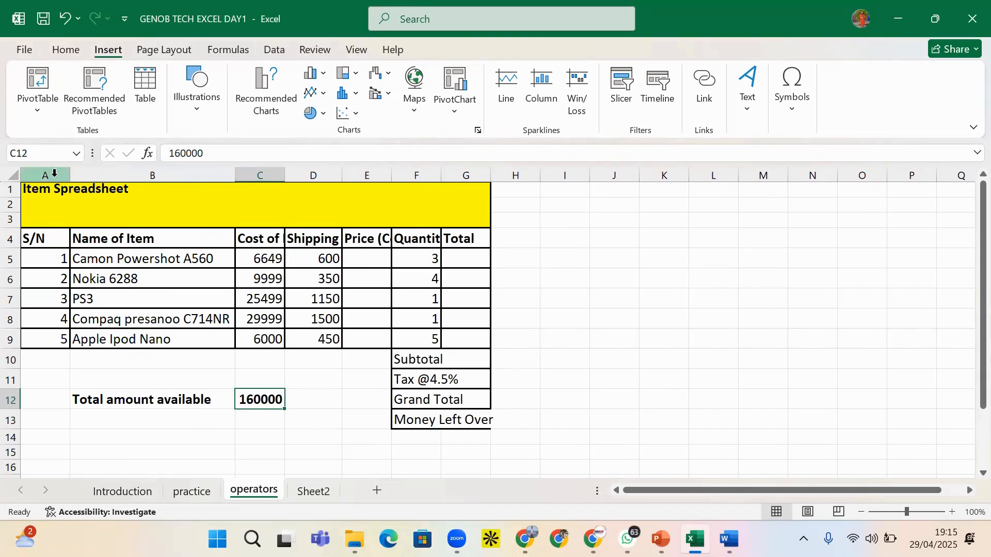
AutoFit columns A to G so every header, including Price (Cost + Shipping), reads in full
left_click_drag(52, 172, 457, 189)
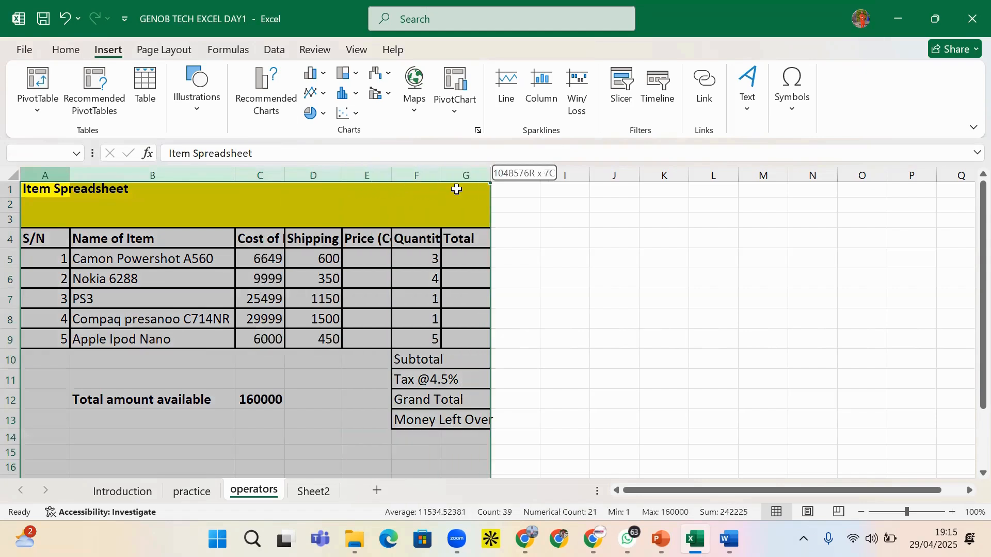
left_click_drag(457, 189, 457, 189)
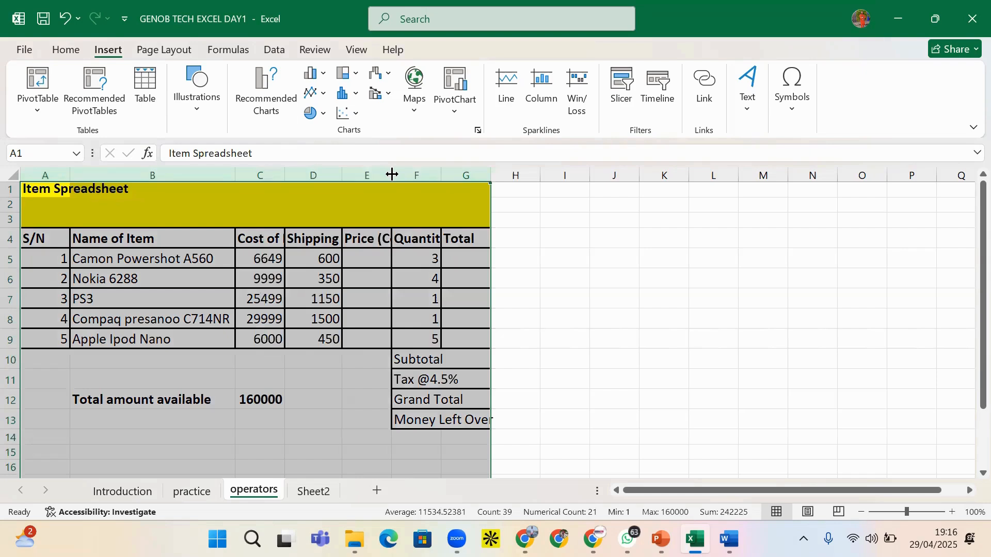
double_click(342, 174)
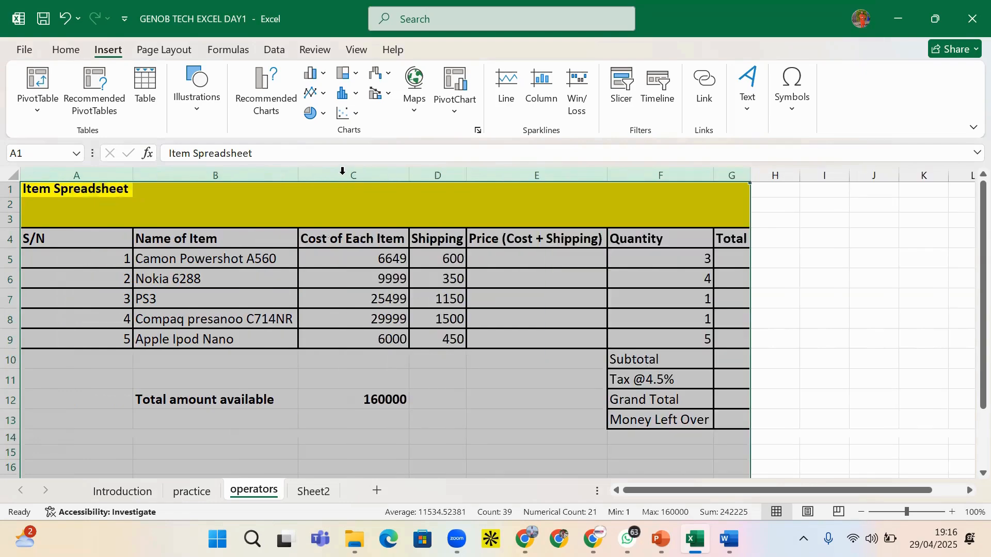
left_click(393, 316)
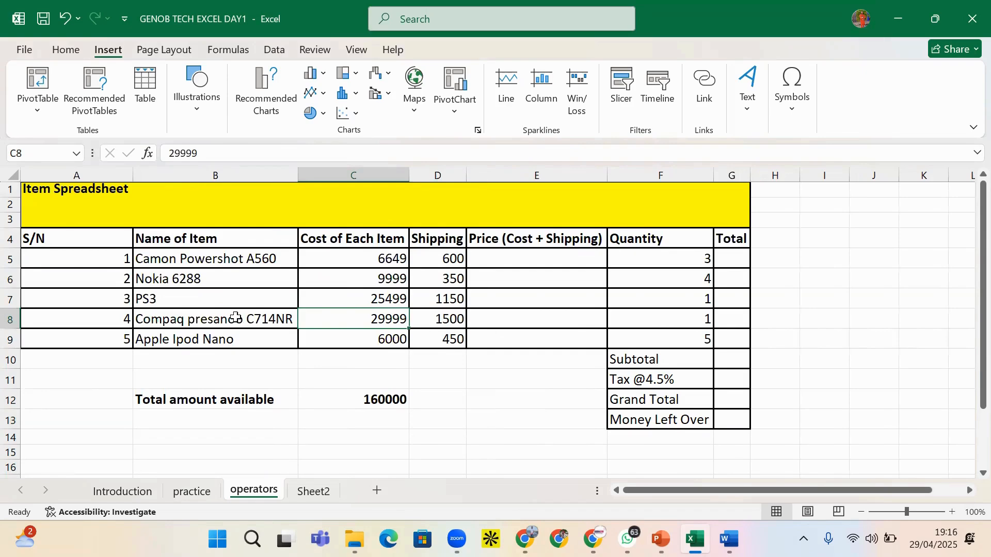
Select the yellow title area A1:G3 around Item Spreadsheet
left_click(101, 189)
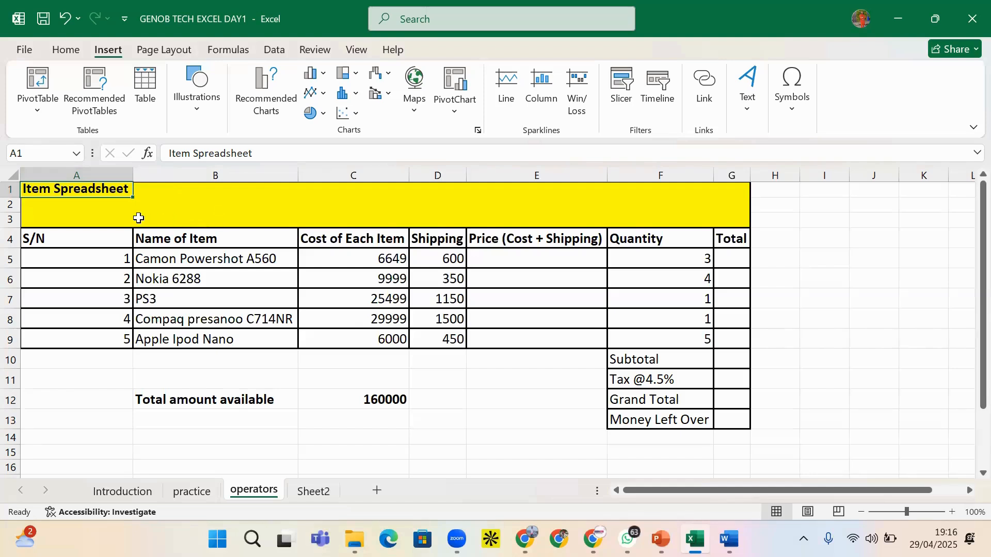
left_click(171, 203)
left_click(71, 189)
left_click(10, 206)
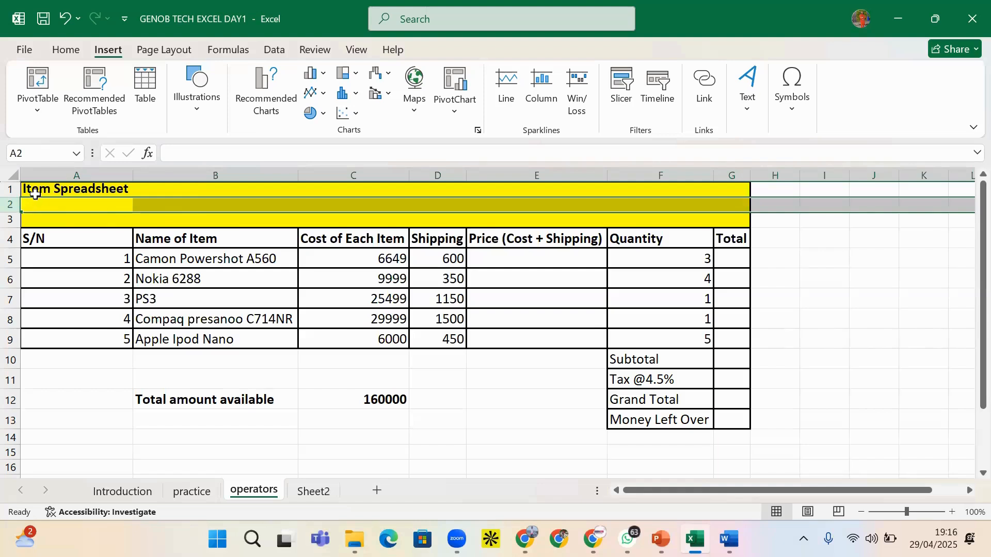
left_click_drag(36, 194, 717, 219)
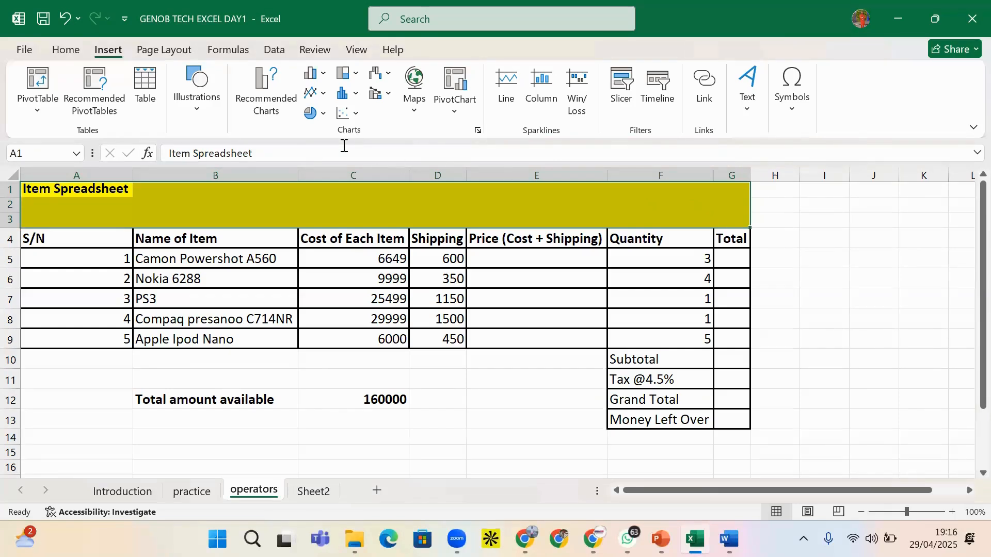
Merge A1:G3 into one title cell with the Merge Cells option
left_click(69, 52)
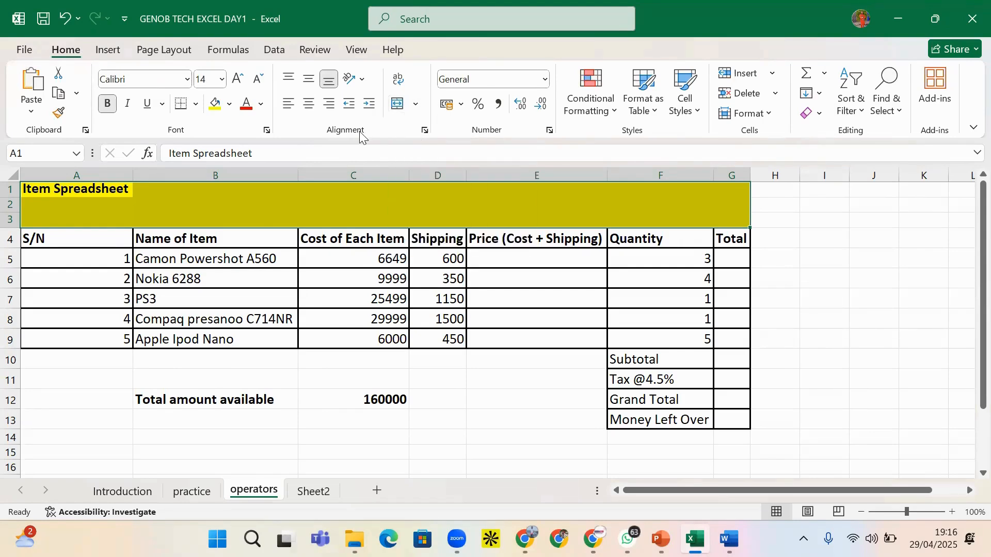
left_click(417, 105)
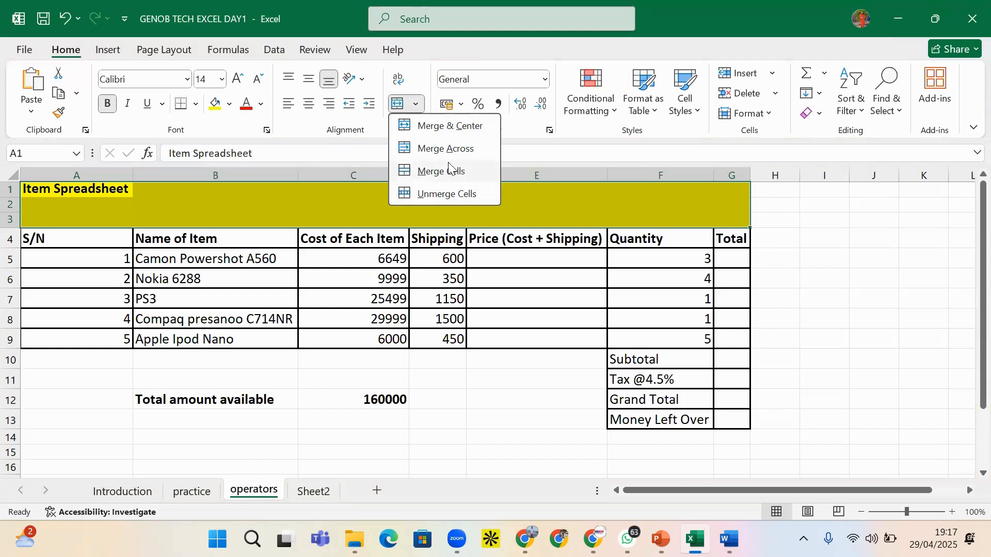
left_click(454, 178)
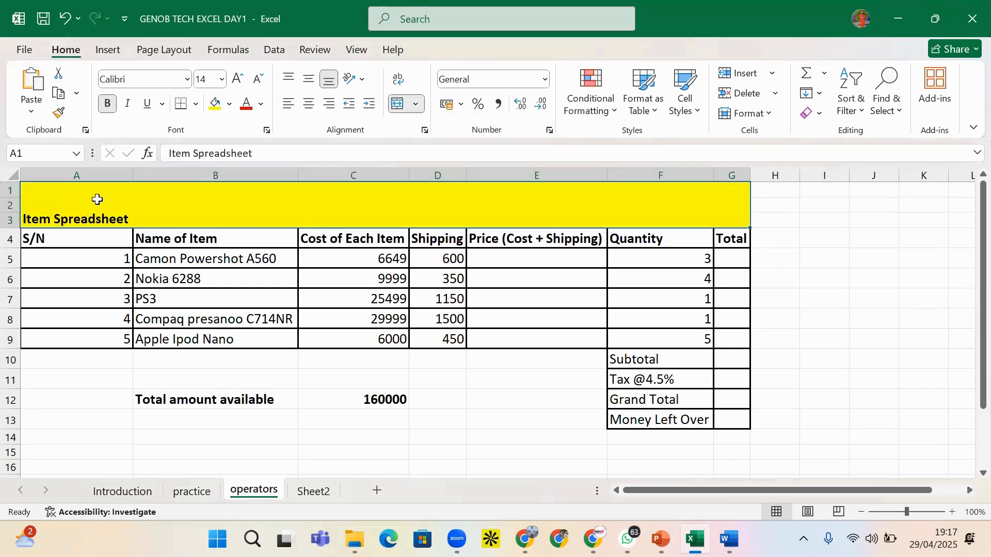
left_click(828, 260)
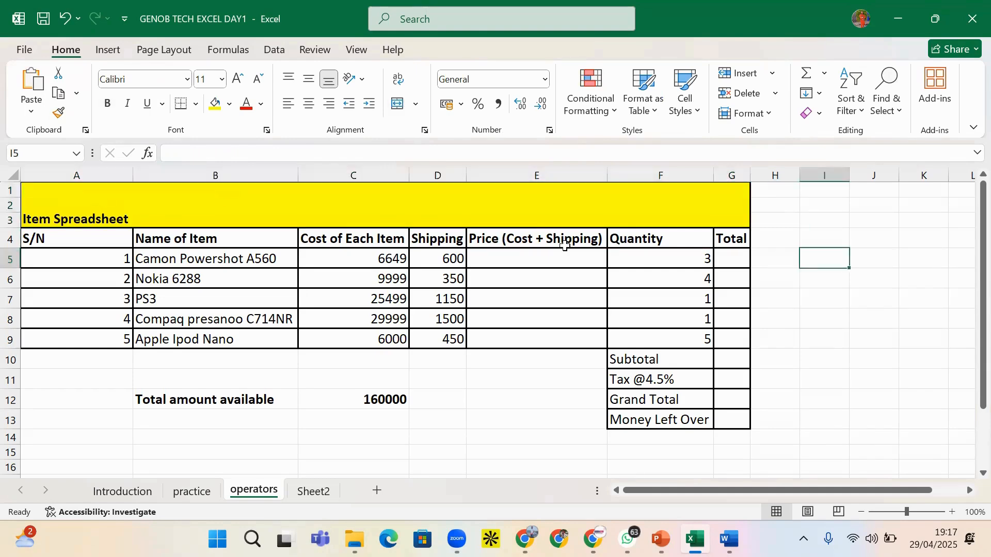
left_click(437, 214)
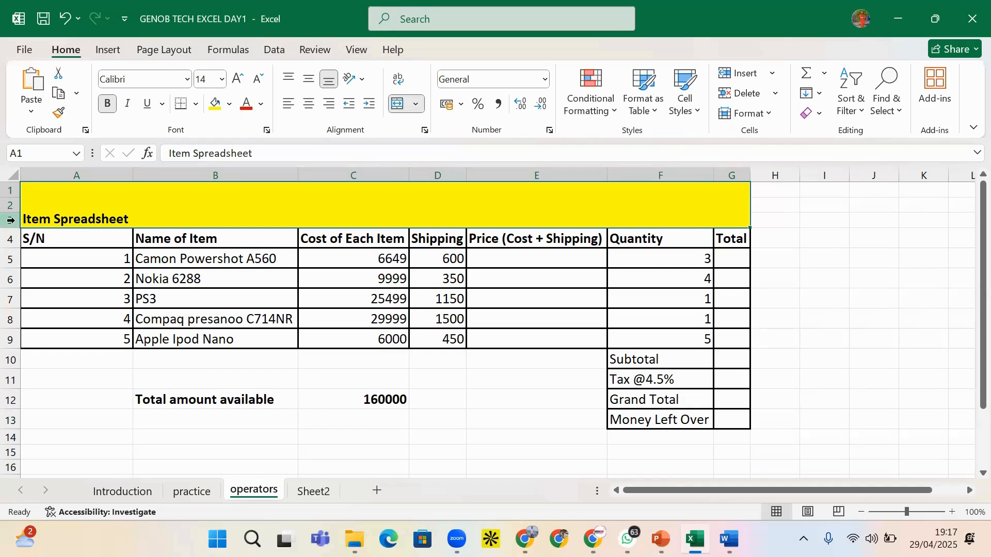
key("ctrl+z")
left_click(153, 221)
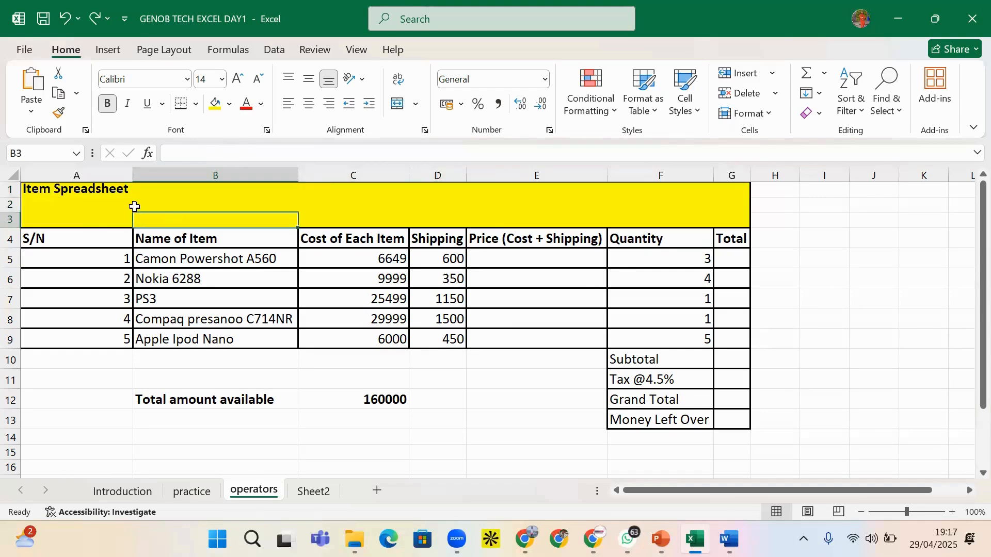
left_click(134, 207)
left_click(84, 225)
left_click(195, 192)
left_click(313, 202)
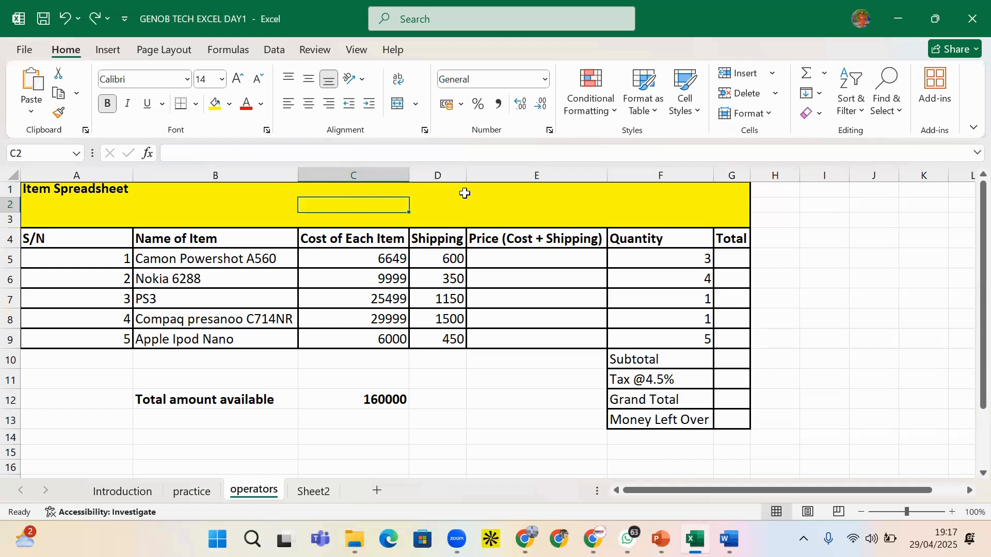
left_click(454, 190)
left_click(541, 199)
left_click(531, 223)
left_click(666, 217)
left_click(631, 194)
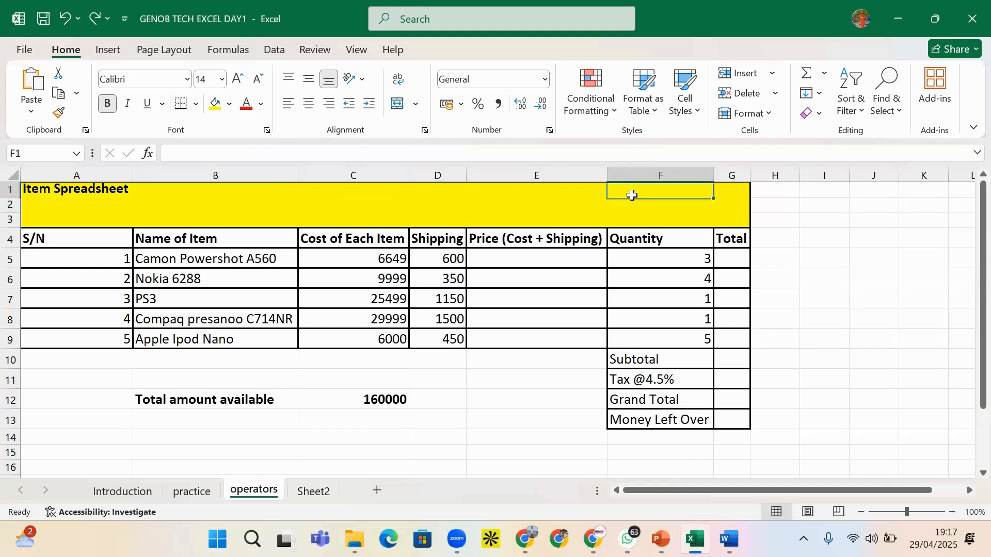
left_click(443, 232)
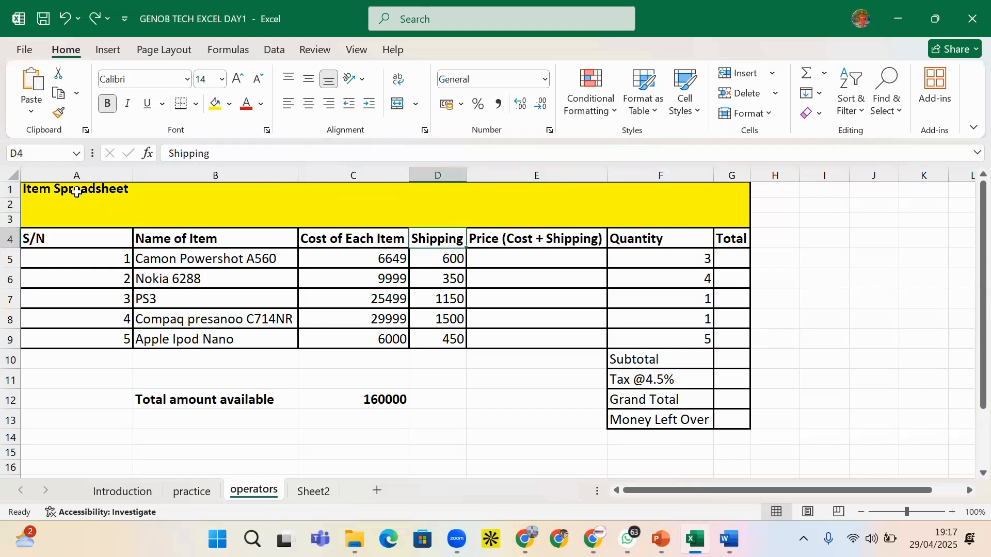
left_click_drag(71, 190, 84, 206)
left_click(154, 191)
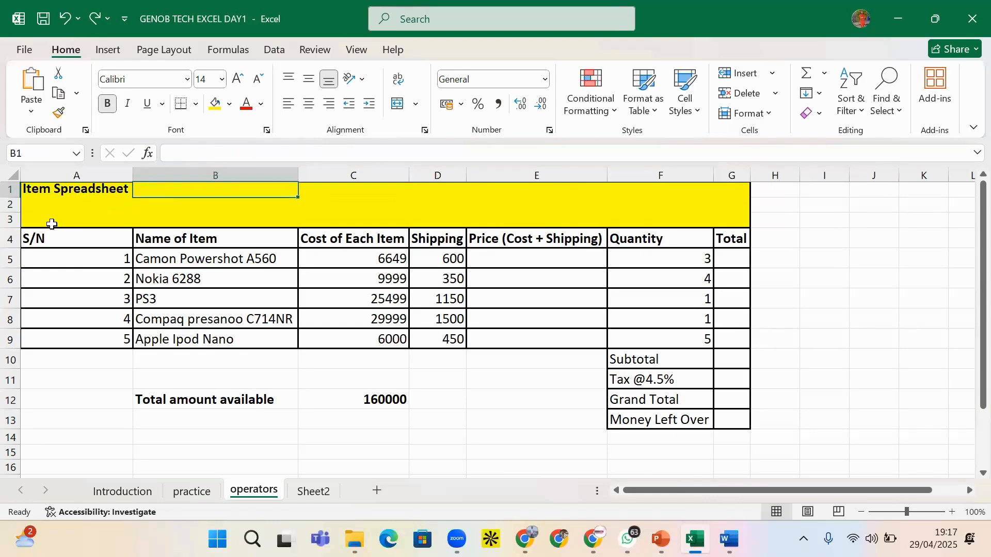
left_click(58, 202)
left_click_drag(55, 191, 732, 222)
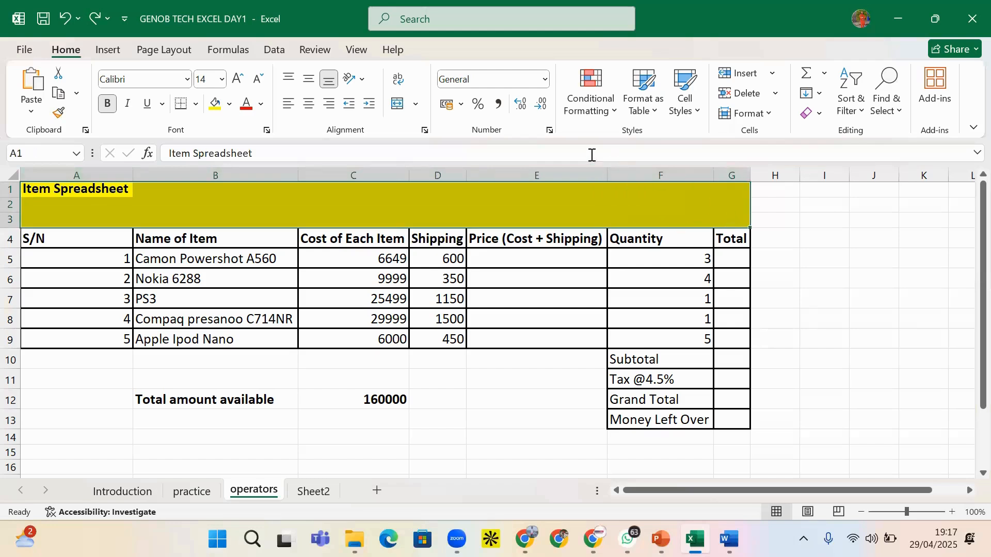
left_click(416, 104)
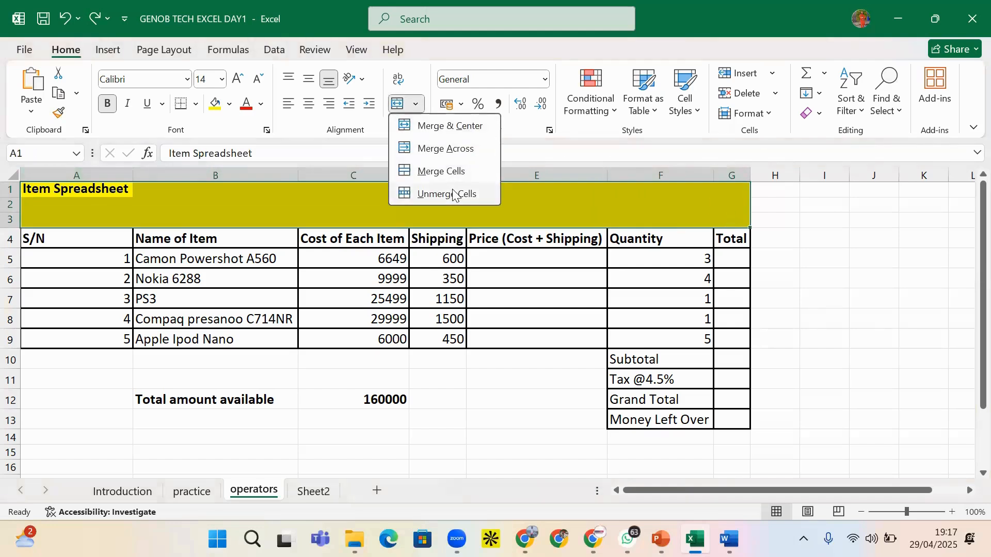
left_click(438, 150)
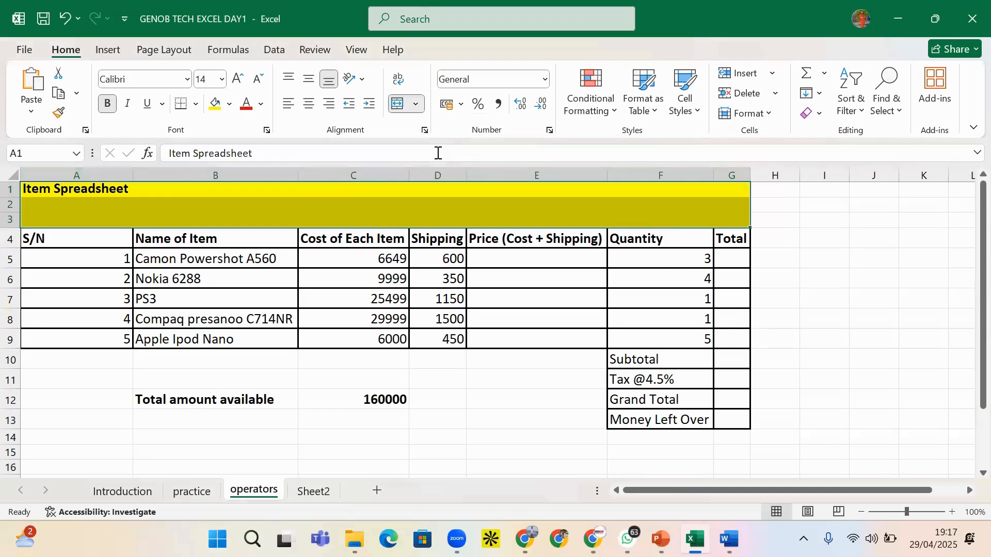
left_click(243, 223)
left_click(232, 194)
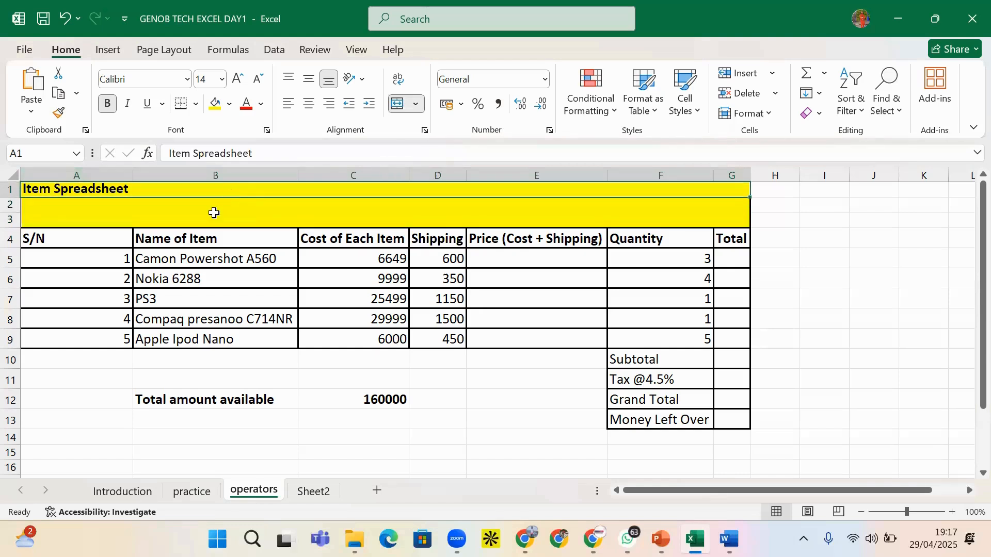
left_click(214, 214)
left_click(153, 194)
left_click(261, 216)
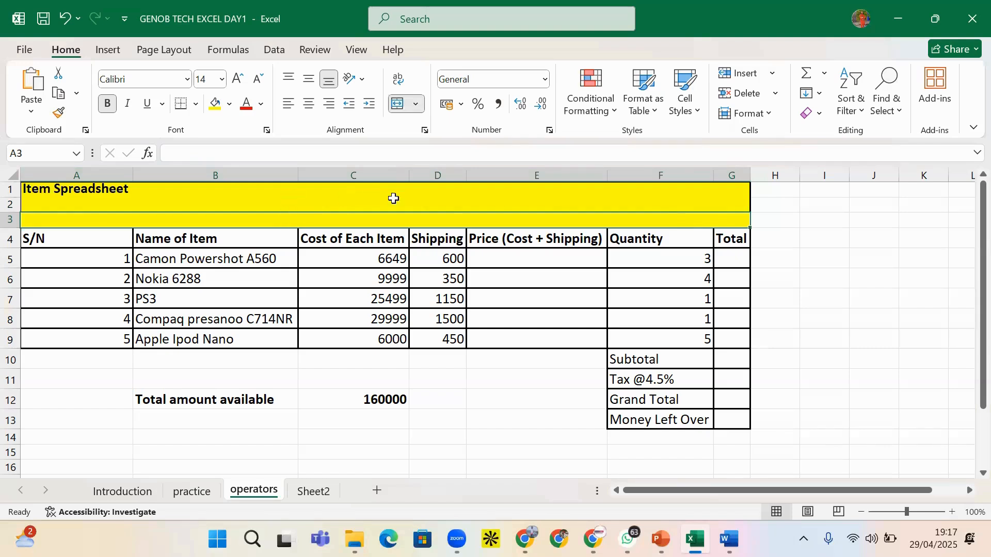
left_click_drag(52, 193, 582, 215)
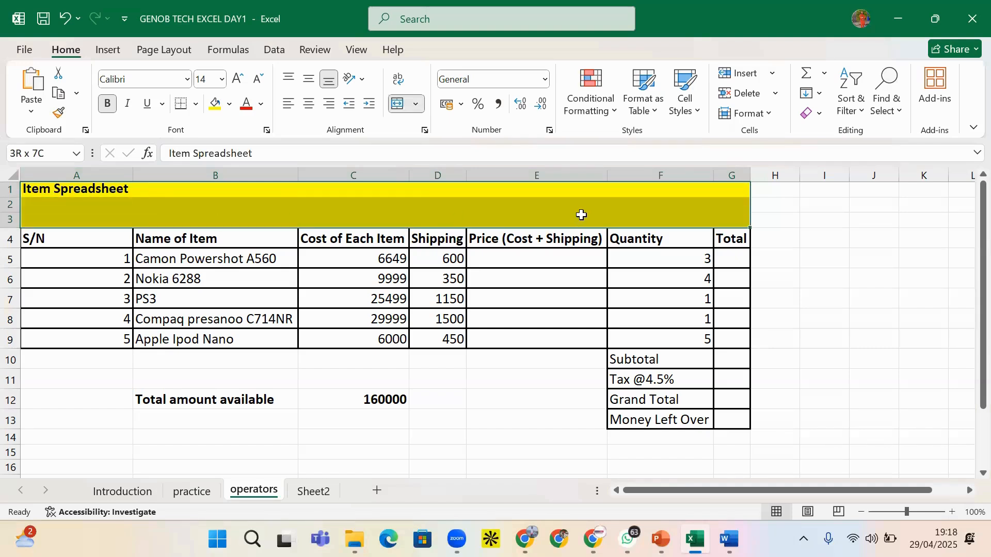
left_click(417, 105)
left_click(459, 194)
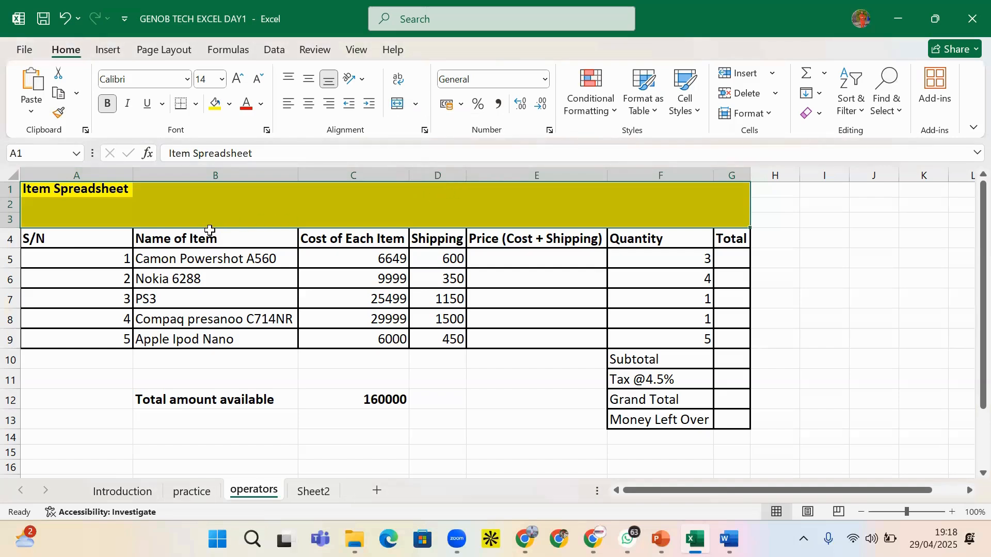
left_click(209, 206)
left_click_drag(57, 197, 744, 222)
left_click(416, 104)
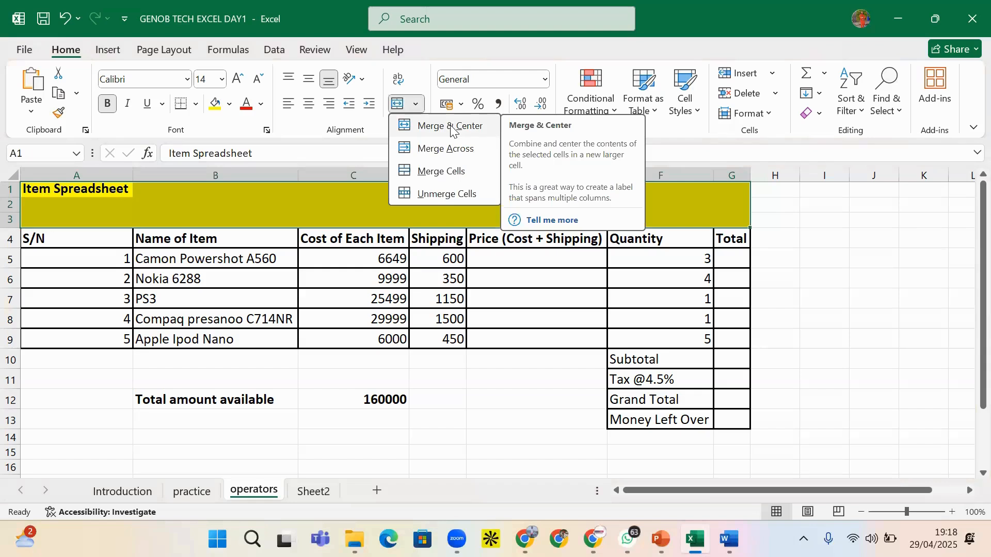
left_click(451, 126)
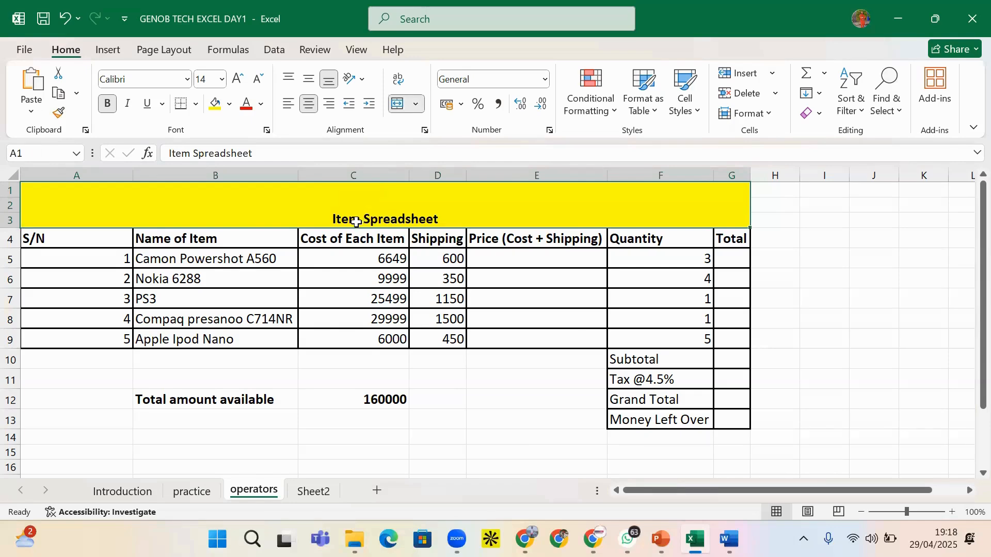
key("ctrl+z")
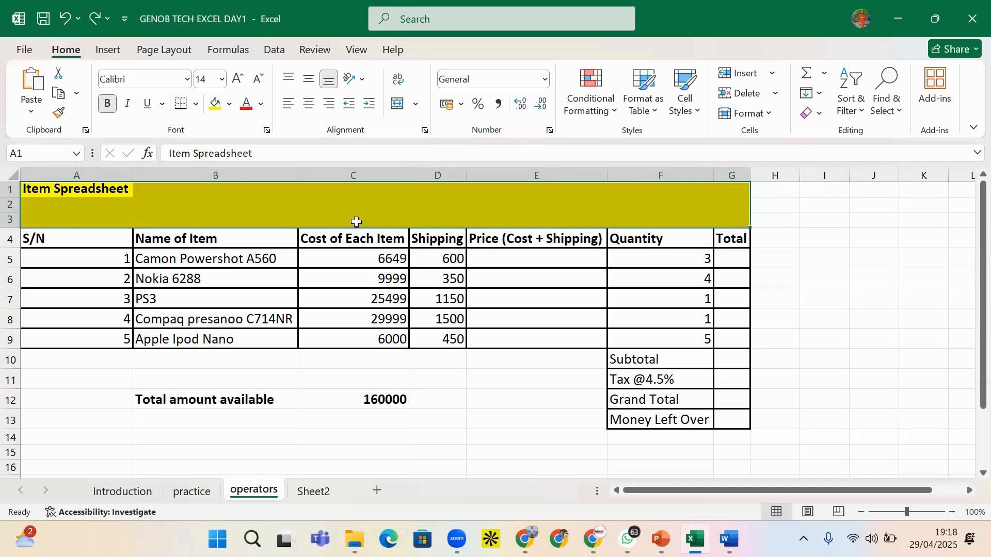
left_click(264, 215)
left_click_drag(7, 199, 7, 202)
Delete the empty row 2 so the headers move up to row 3, and select the banner A1:G1
left_click(7, 210)
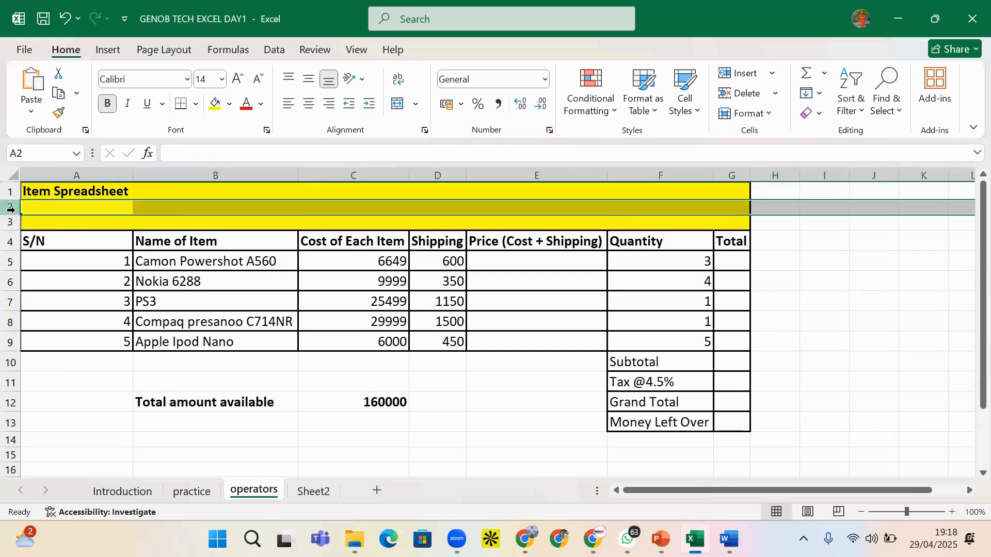
right_click(10, 209)
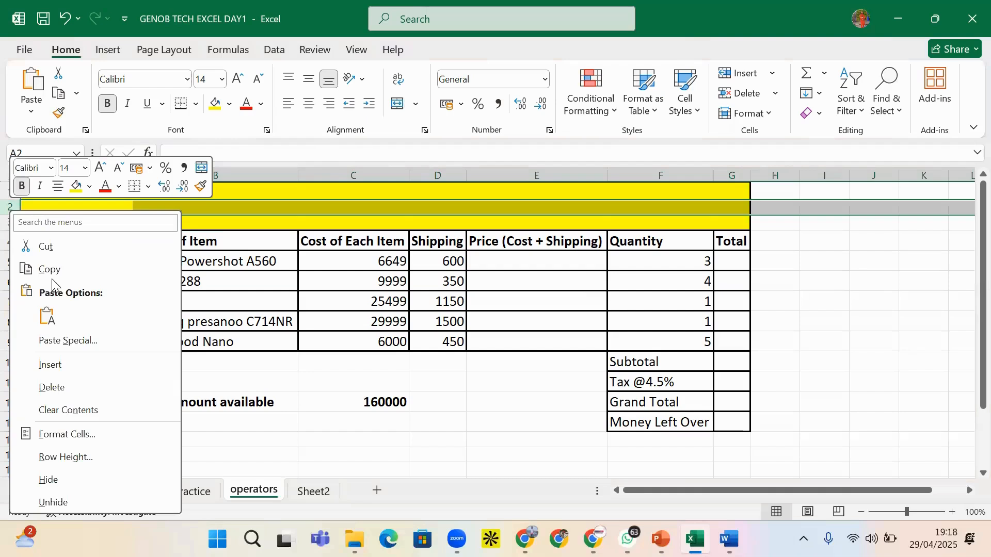
left_click(57, 387)
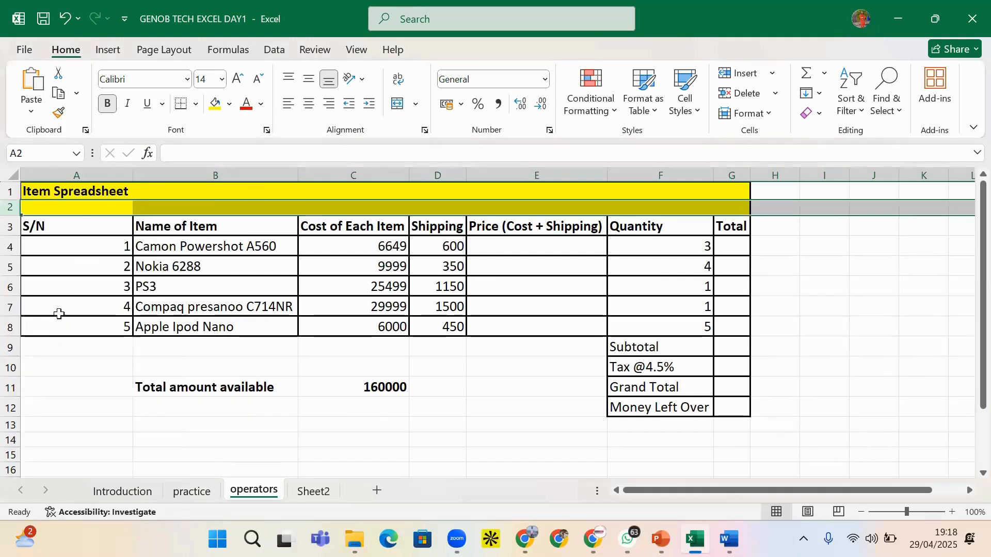
mouse_move(88, 191)
left_mouse_down()
mouse_move(719, 182)
mouse_move(726, 201)
left_mouse_up()
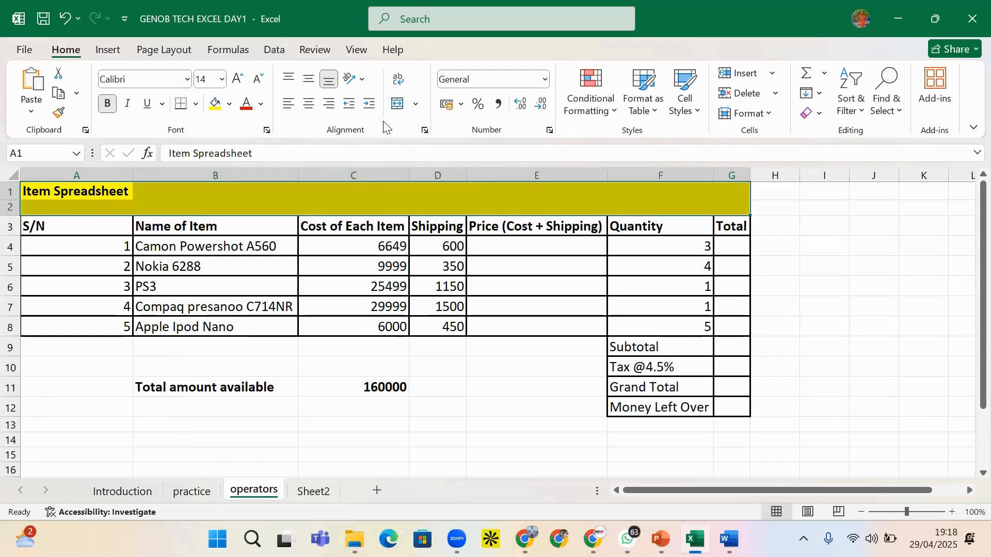
Set the title's horizontal alignment to Center Across Selection in Format Cells
left_click(424, 132)
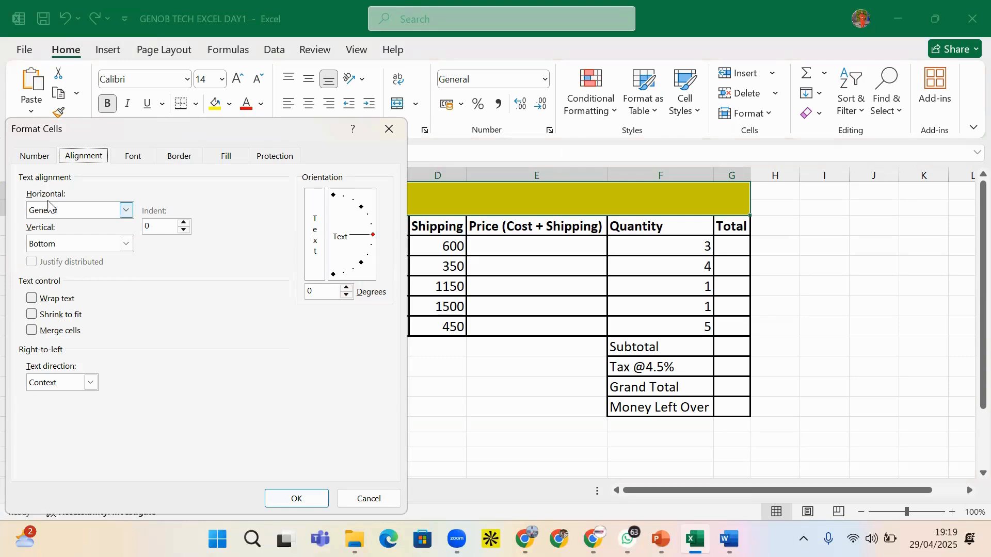
left_click(128, 243)
left_click(129, 215)
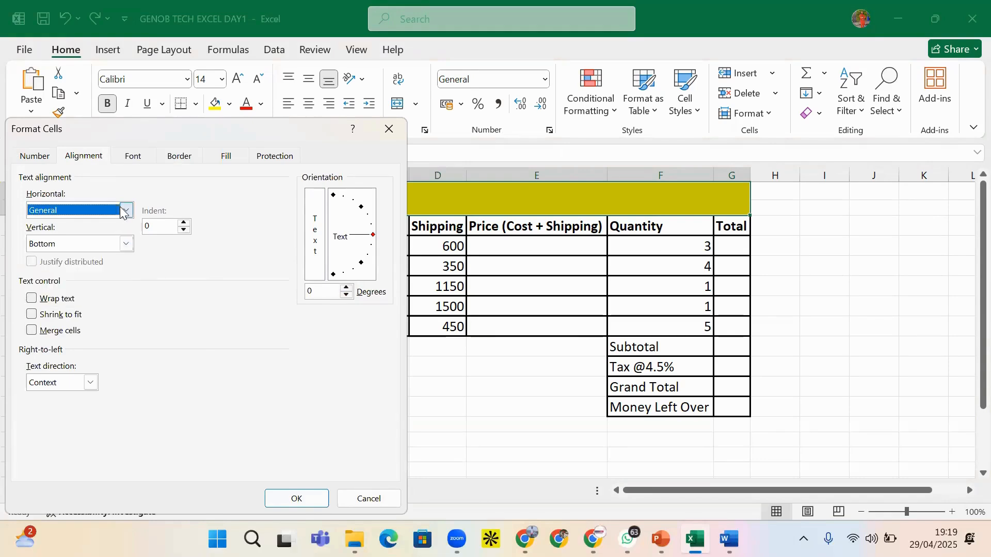
left_click(129, 216)
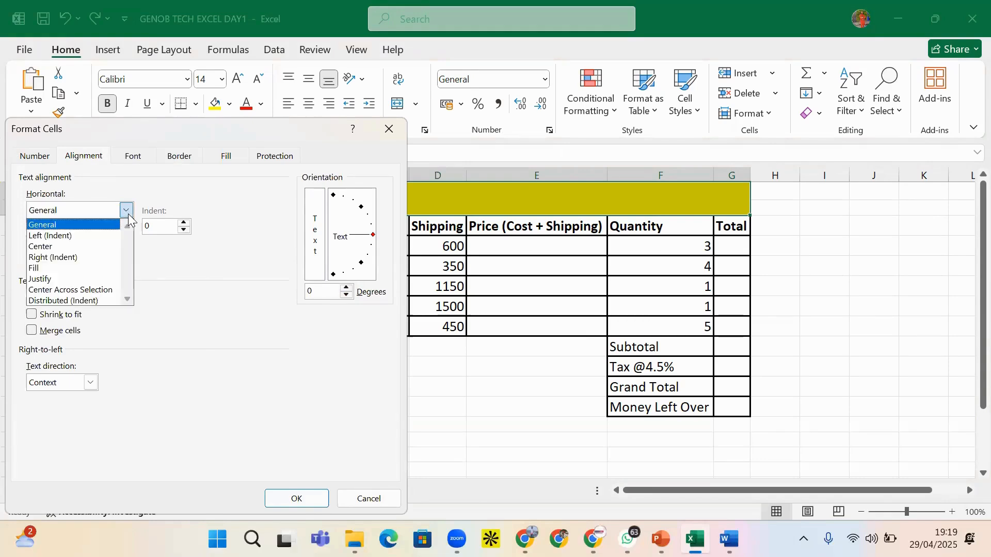
left_click(92, 289)
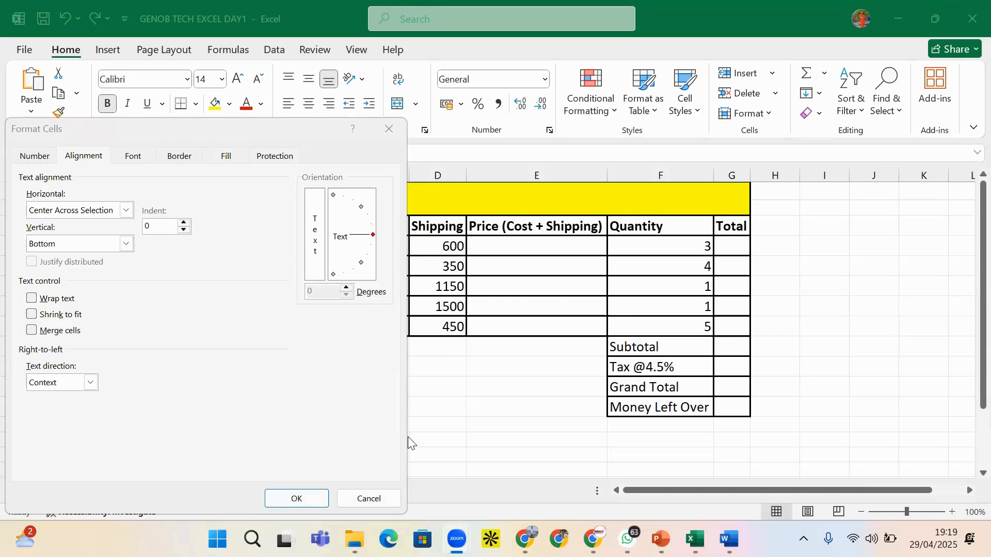
left_click(298, 498)
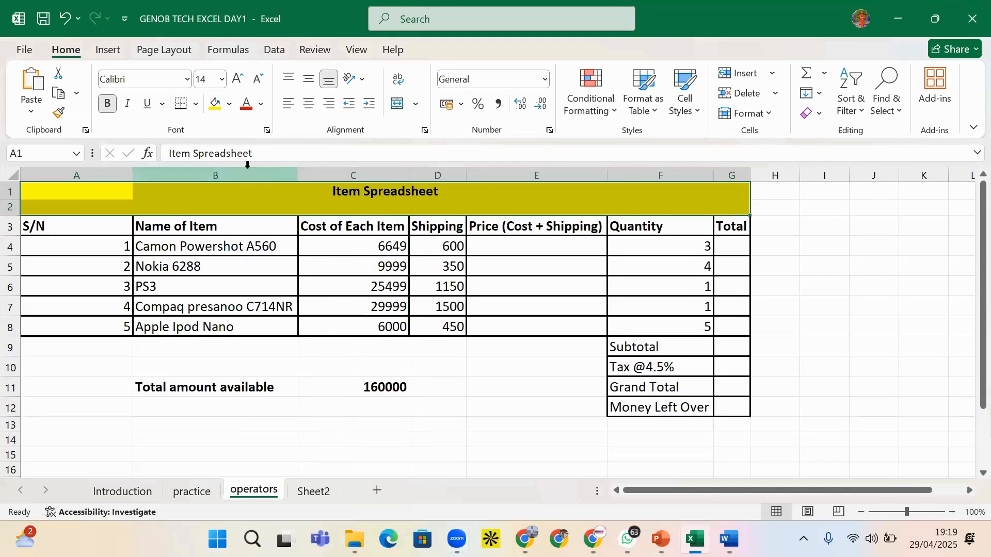
left_click(261, 196)
left_click(331, 200)
left_click(434, 202)
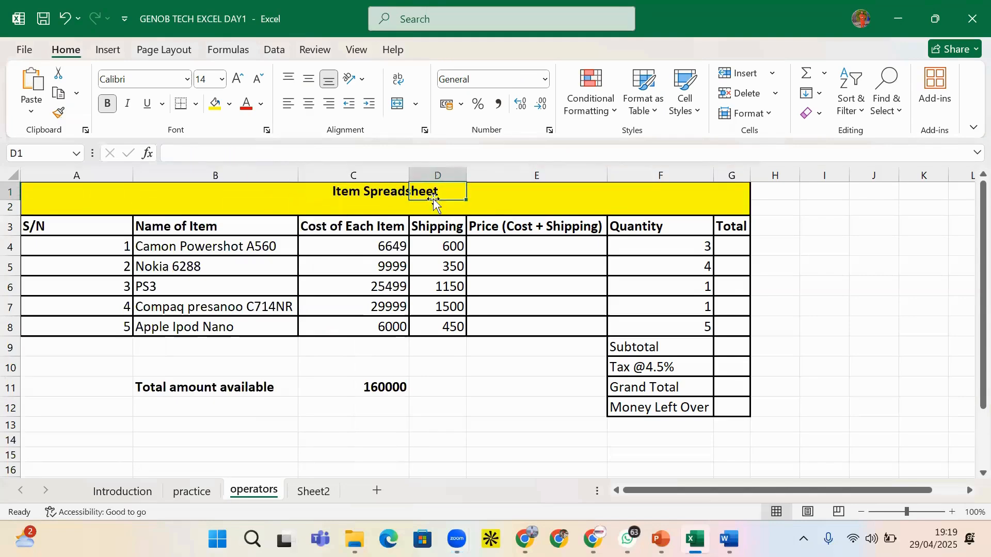
left_click(526, 199)
left_click(582, 209)
left_click(708, 206)
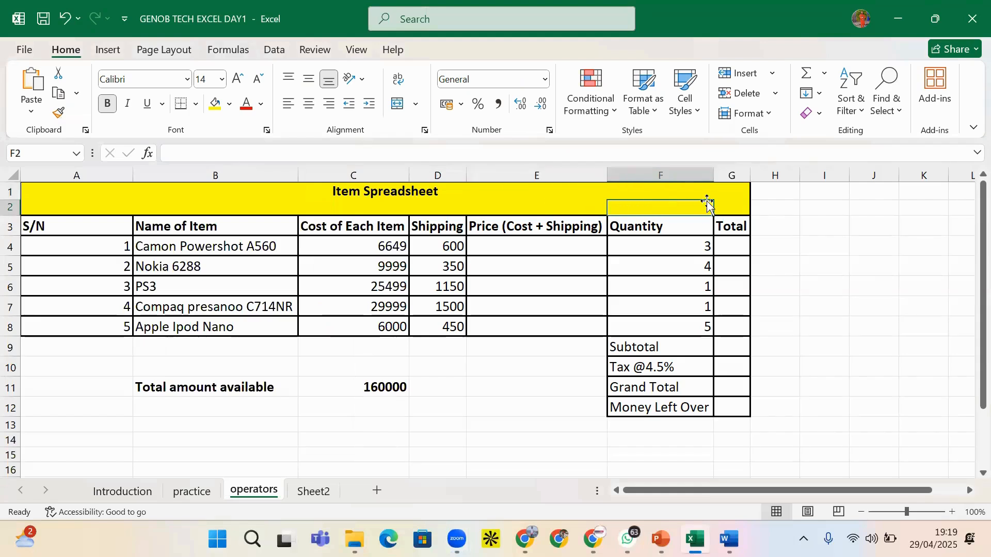
left_click(722, 195)
left_click(560, 207)
left_click(266, 206)
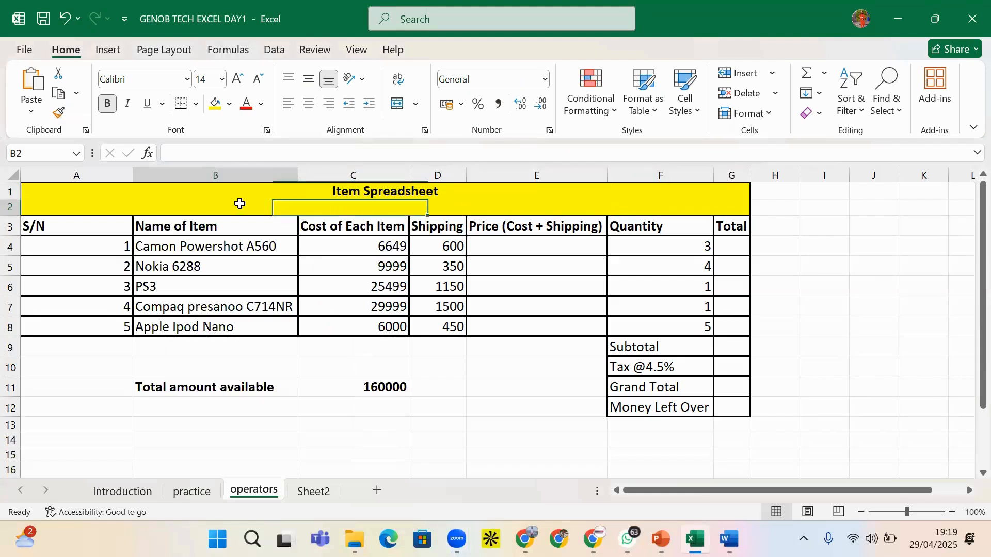
left_click(108, 190)
left_click(248, 192)
left_click(387, 188)
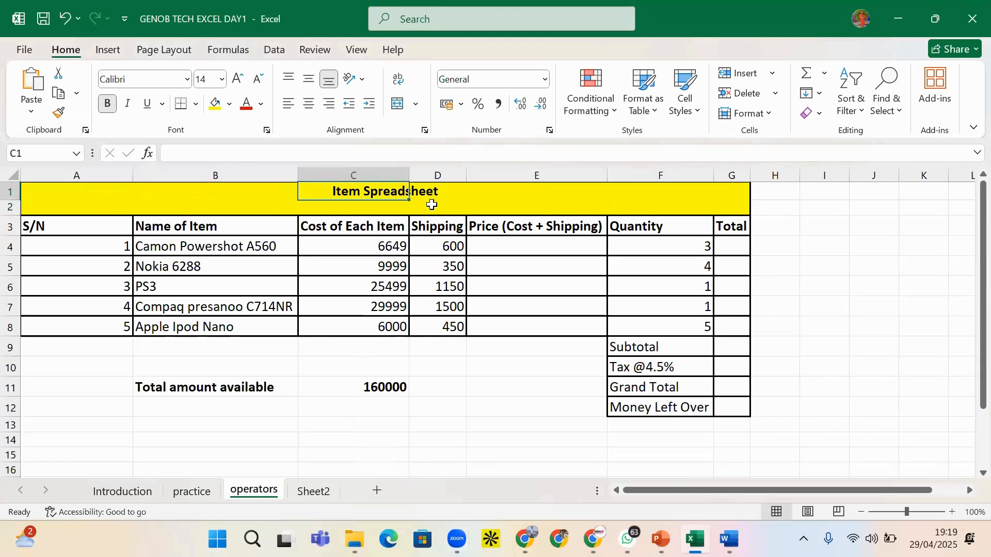
left_click(231, 209)
left_click(218, 192)
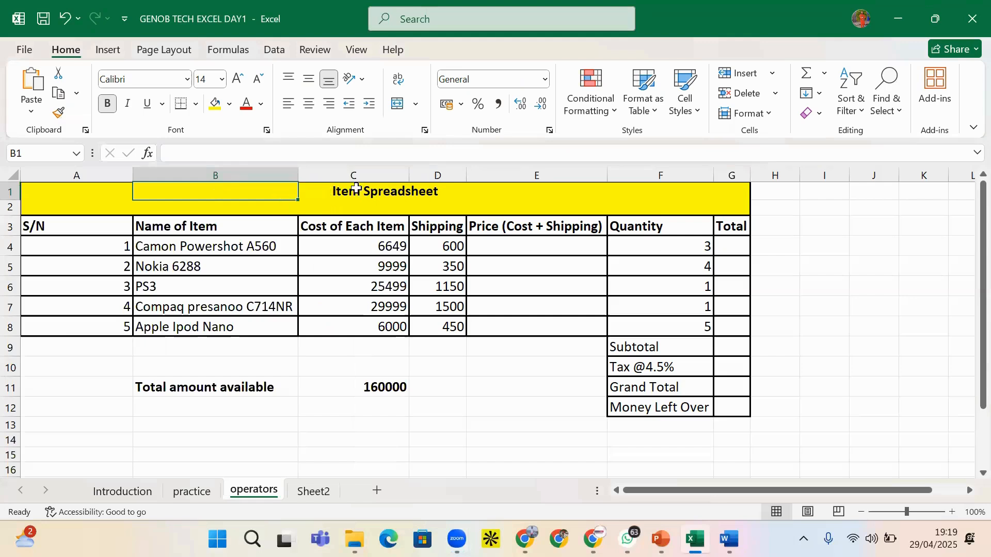
left_click(42, 206)
left_click(44, 196)
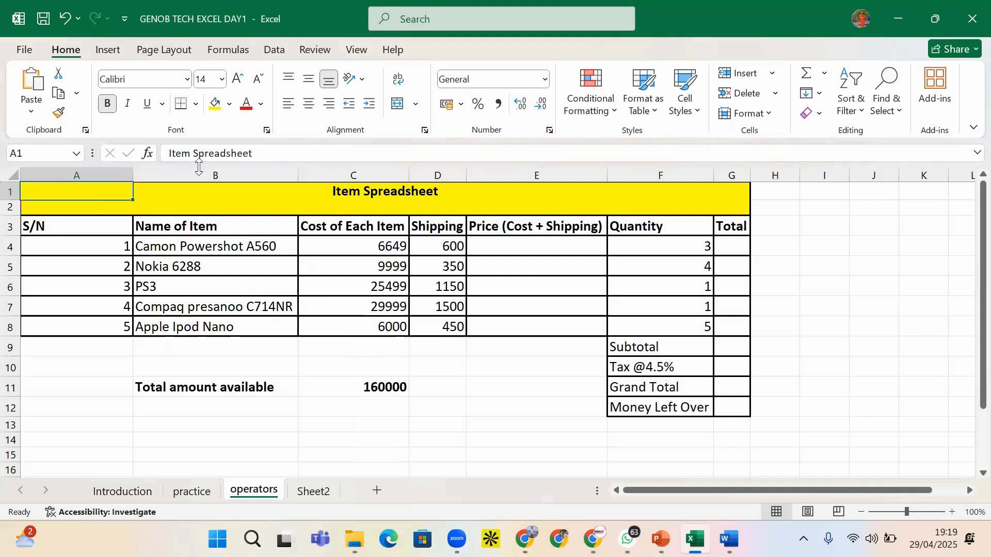
left_click(211, 195)
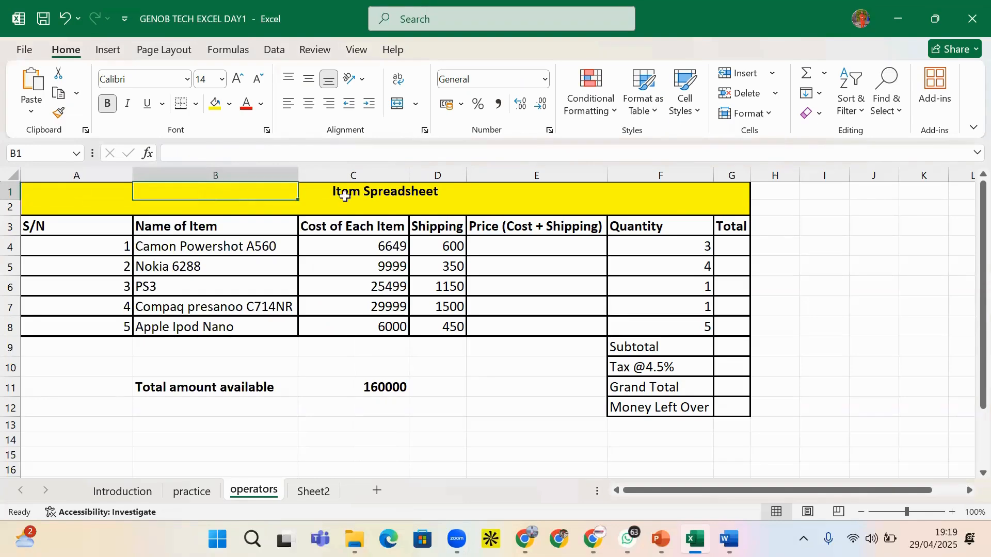
left_click(238, 206)
left_click(528, 190)
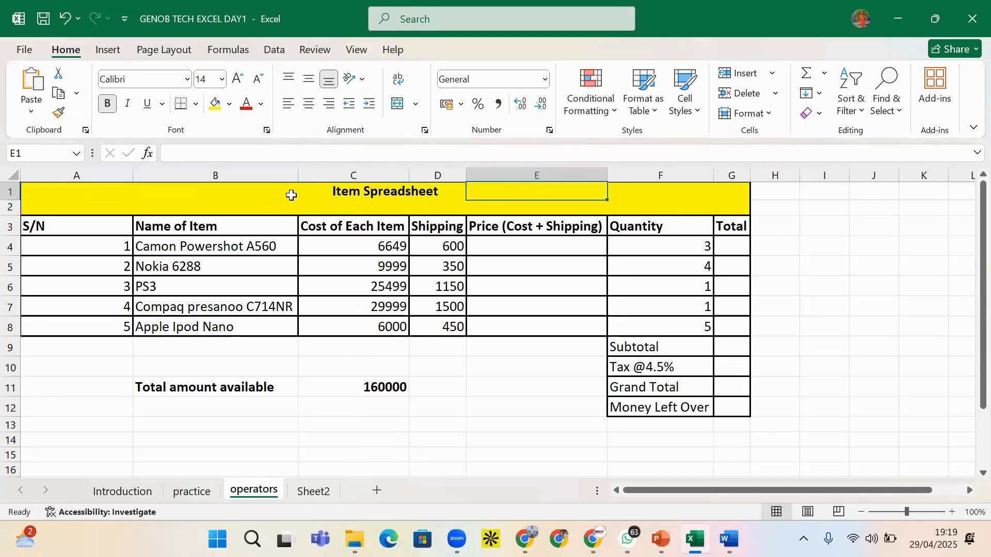
left_click(380, 191)
left_click(64, 191)
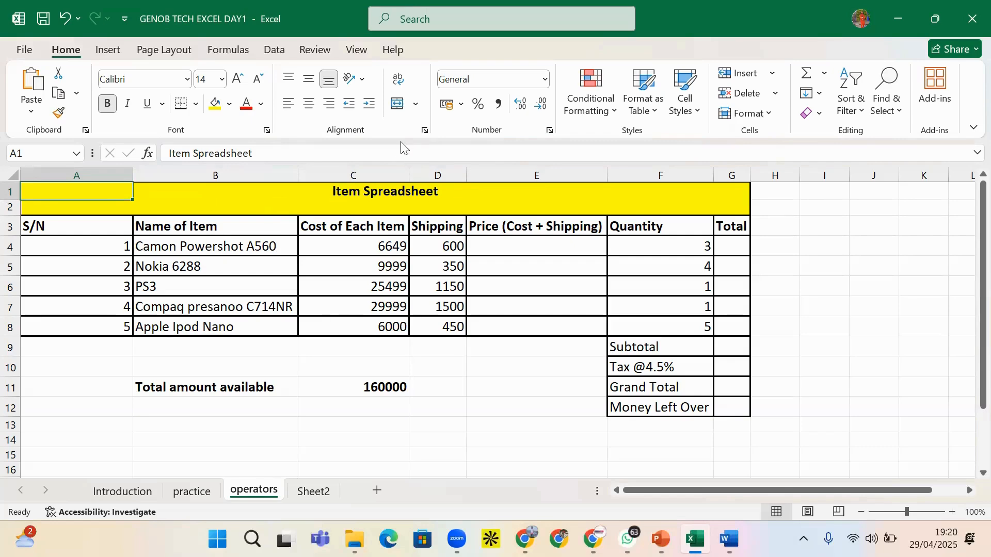
Undo the stray F typed into the title cell
type("F")
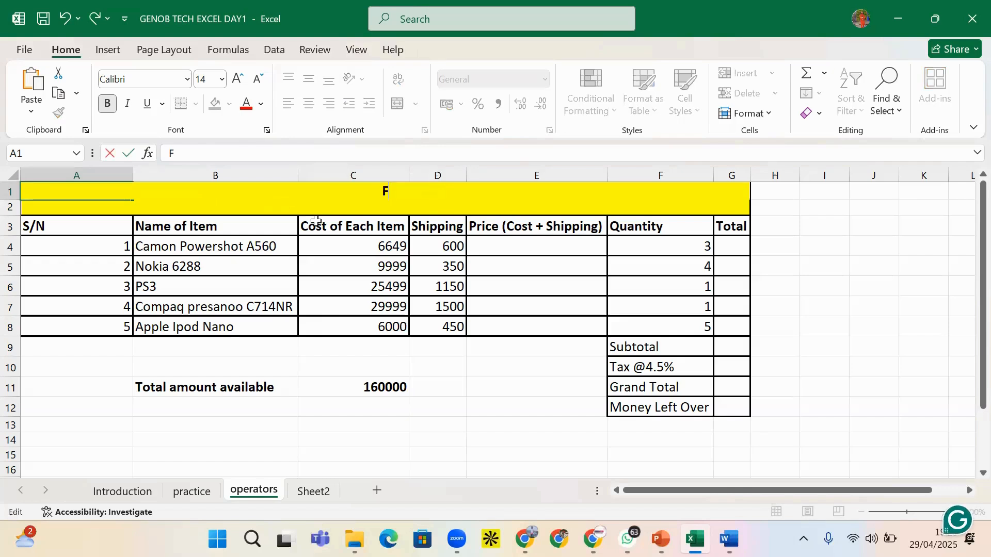
left_click(309, 210)
left_click(369, 190)
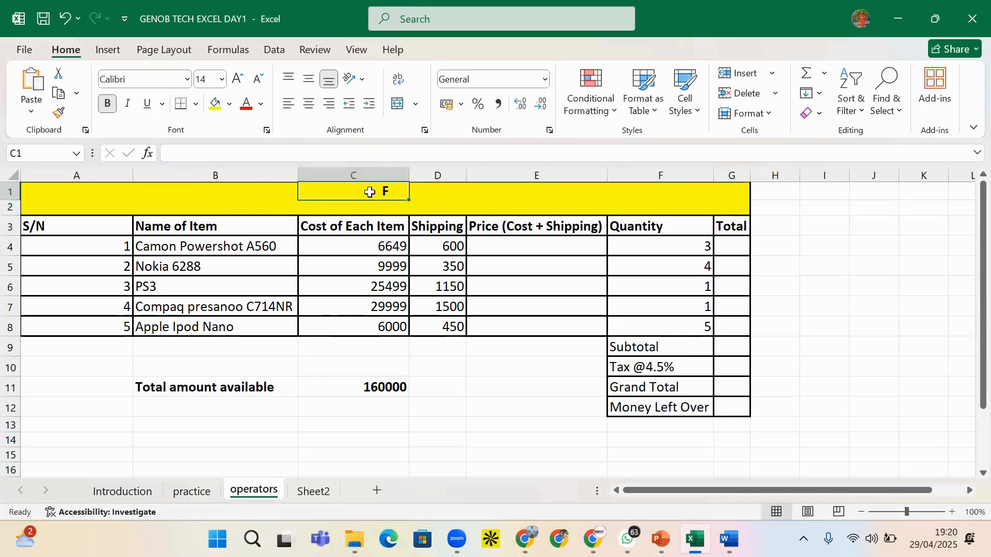
left_click(59, 197)
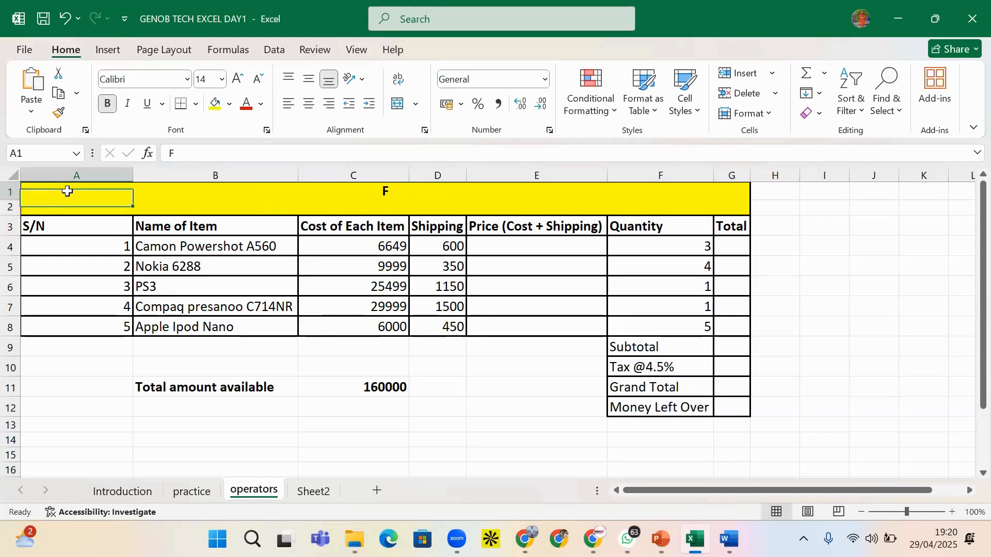
left_click(249, 195)
left_click(324, 187)
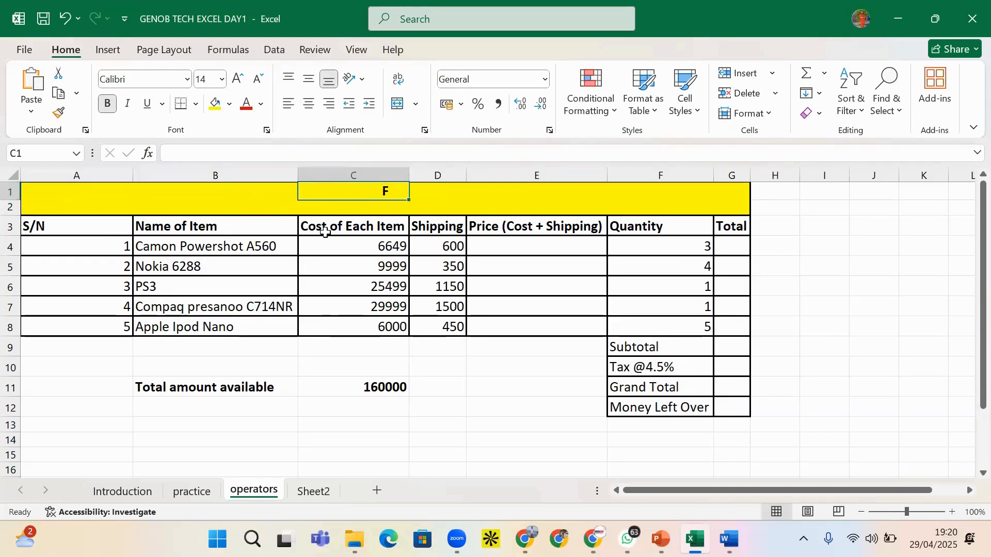
key("ctrl+z")
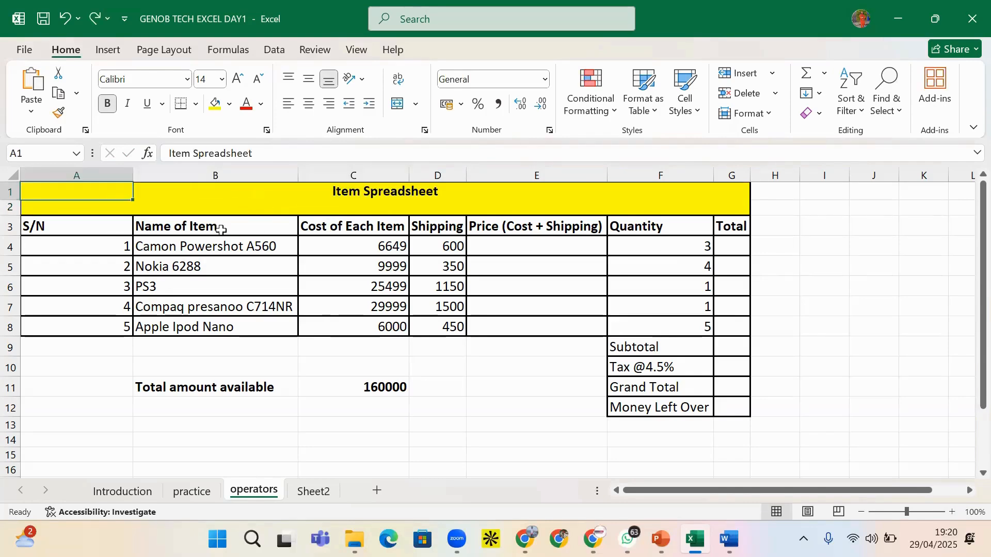
Undo the stray G and D entries, then undo once more to unmerge A1:G2
left_click(566, 205)
type("G")
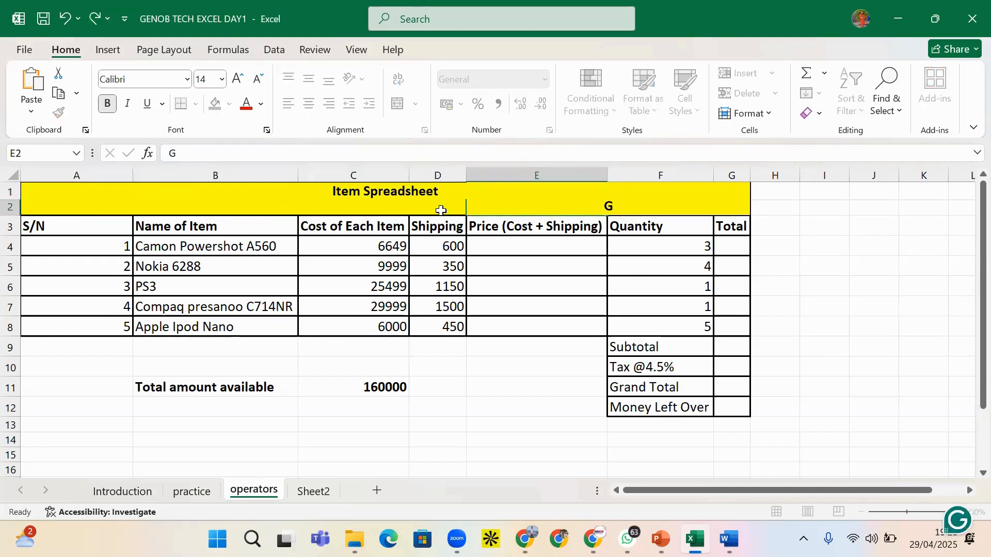
left_click(440, 205)
left_click(151, 202)
type("D")
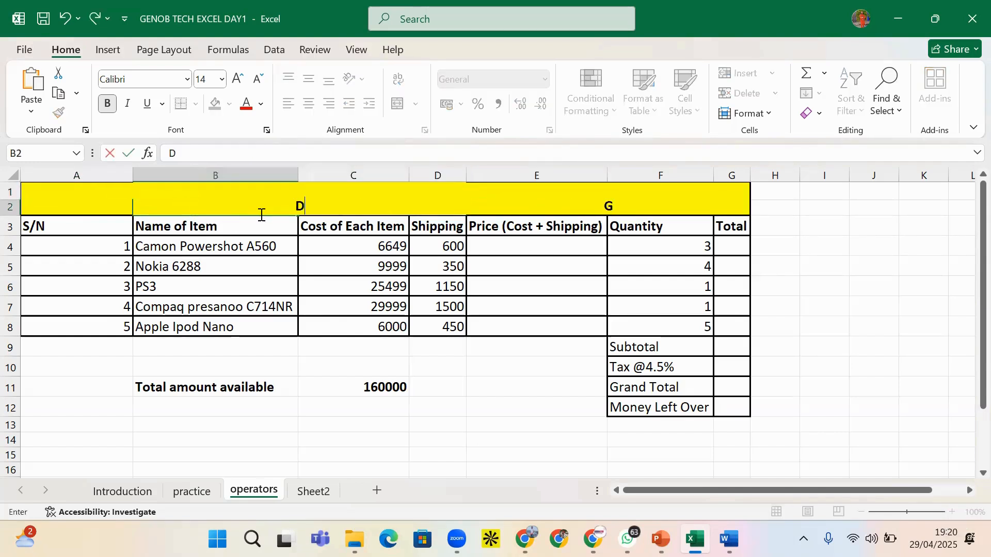
left_click(471, 203)
left_click(299, 189)
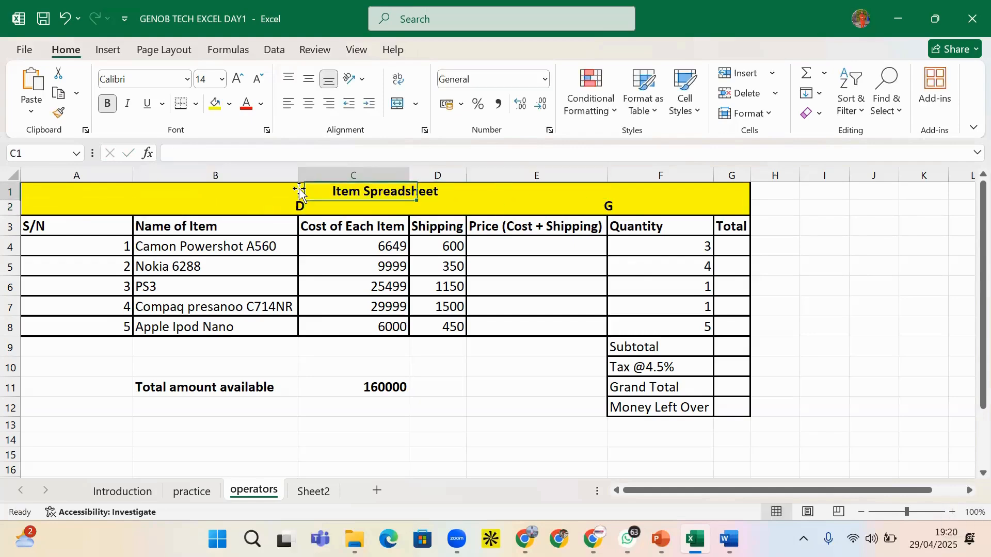
left_click(279, 189)
left_click(392, 191)
type("G")
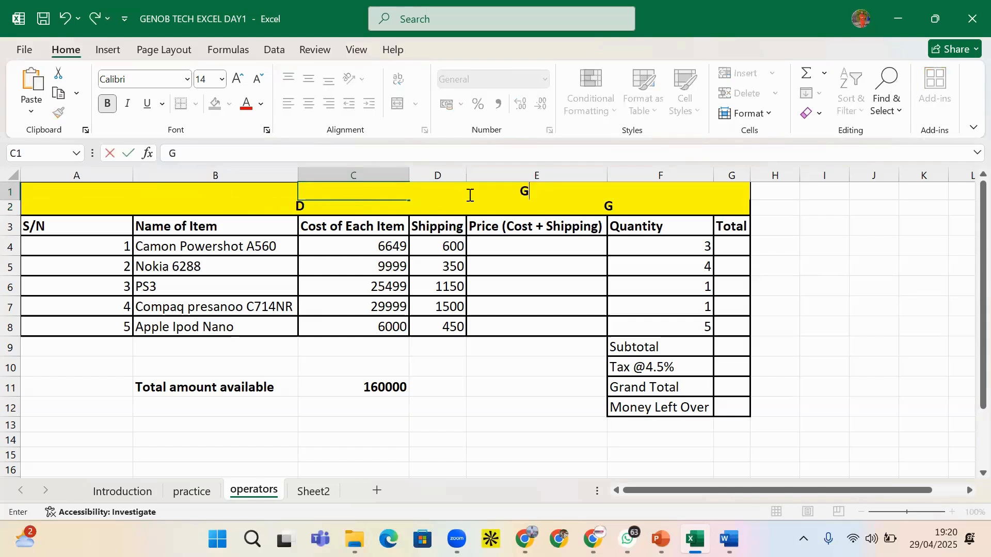
left_click(599, 203)
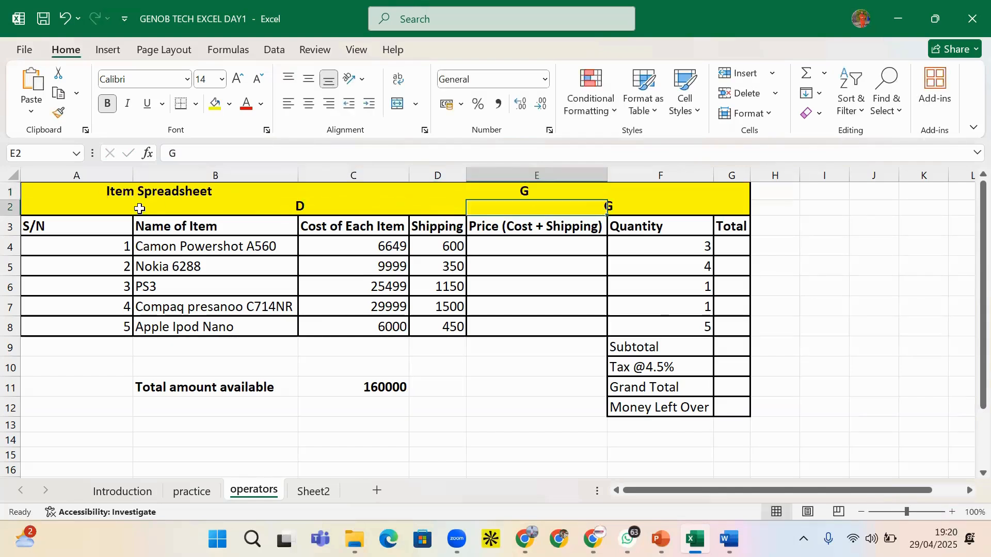
key("ctrl+z")
key("ctrl+z")
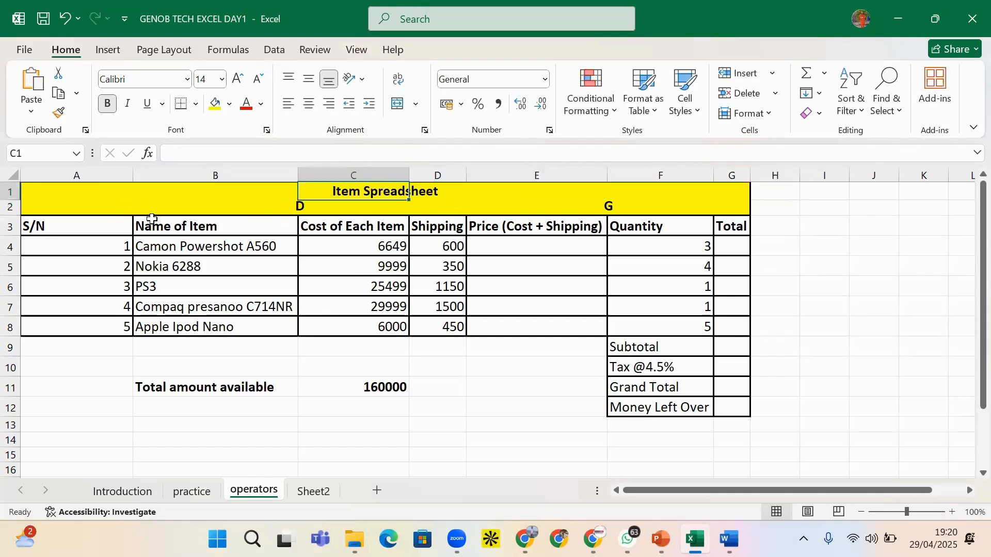
key("ctrl+z")
key("ctrl+z")
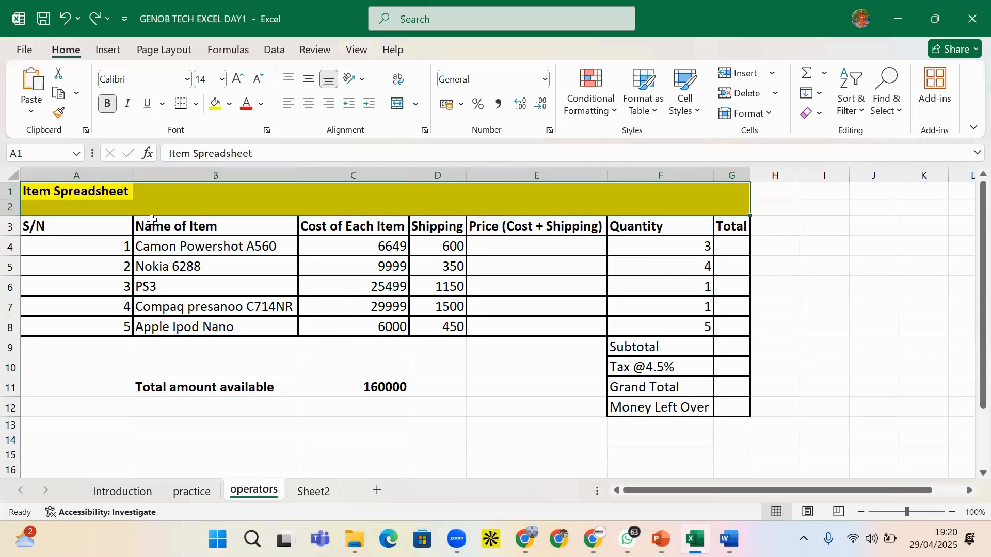
Merge and centre Item Spreadsheet across A1:G2 and enlarge it to 18 pt
left_click_drag(39, 189, 732, 205)
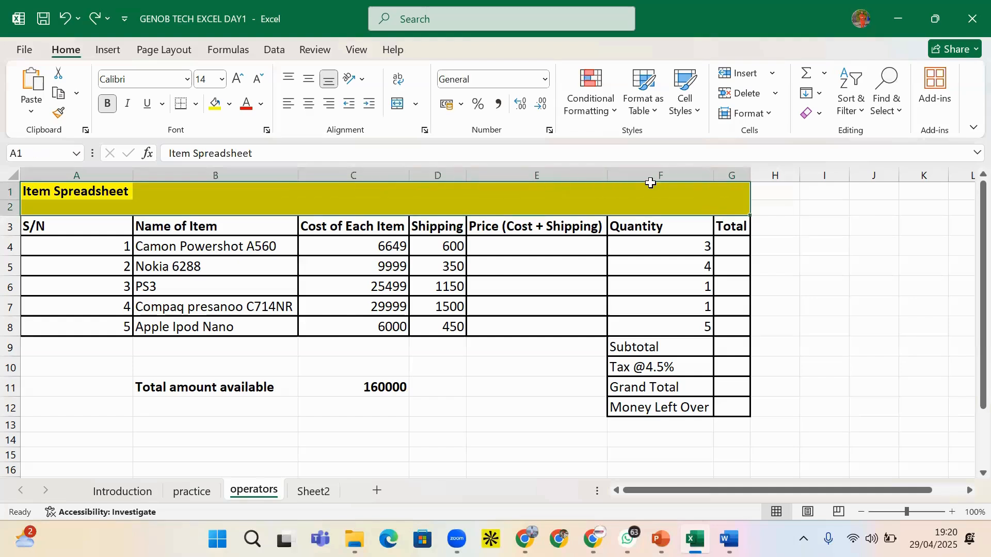
left_click(417, 106)
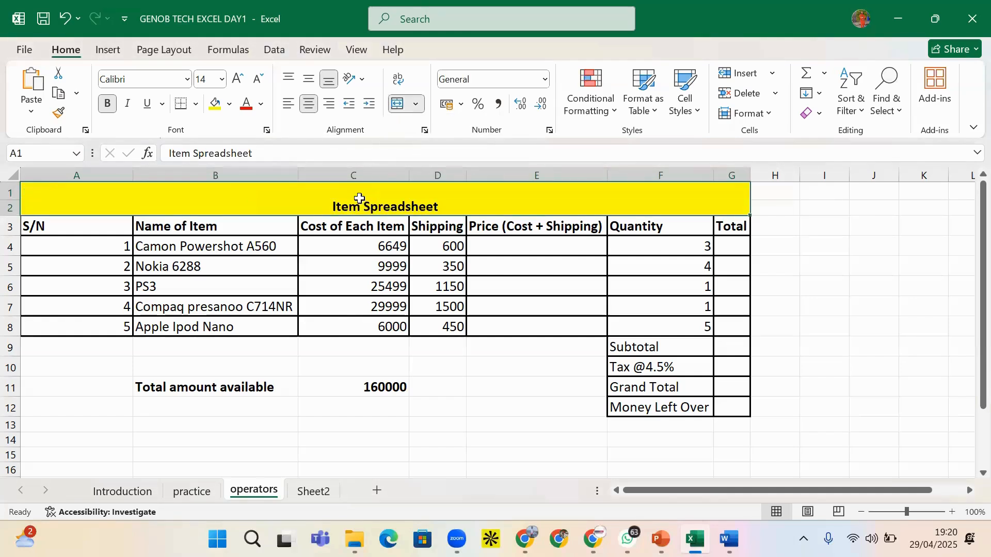
left_click(237, 80)
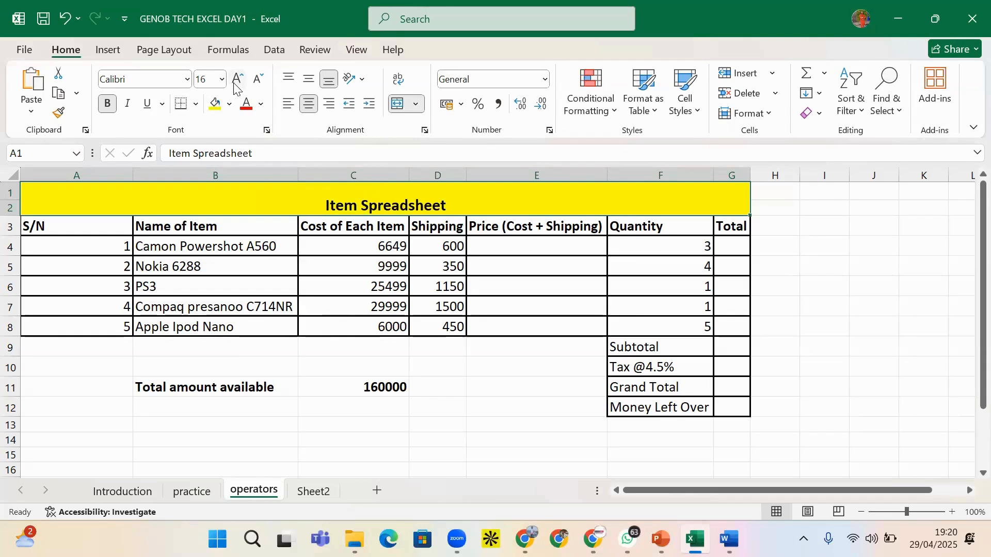
left_click(236, 80)
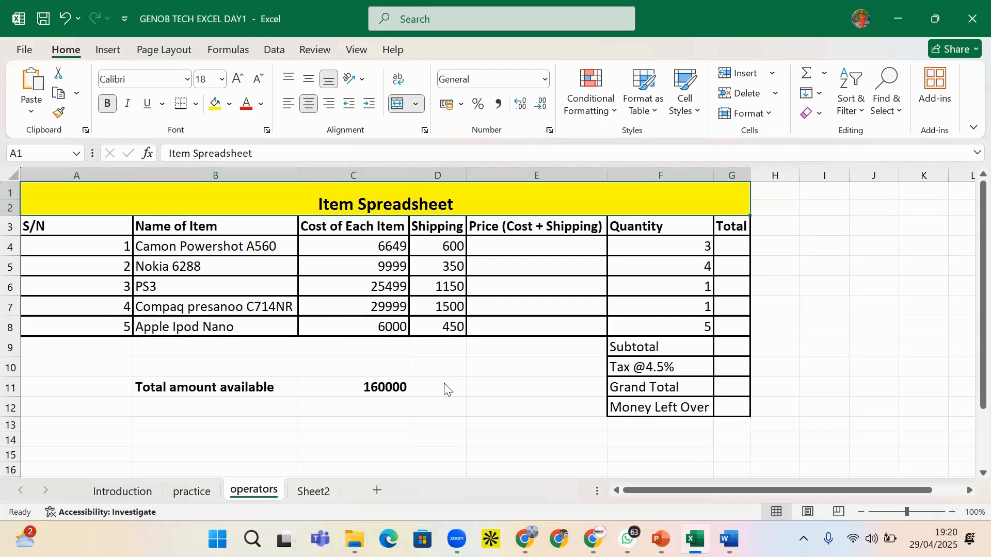
left_click_drag(41, 228, 718, 222)
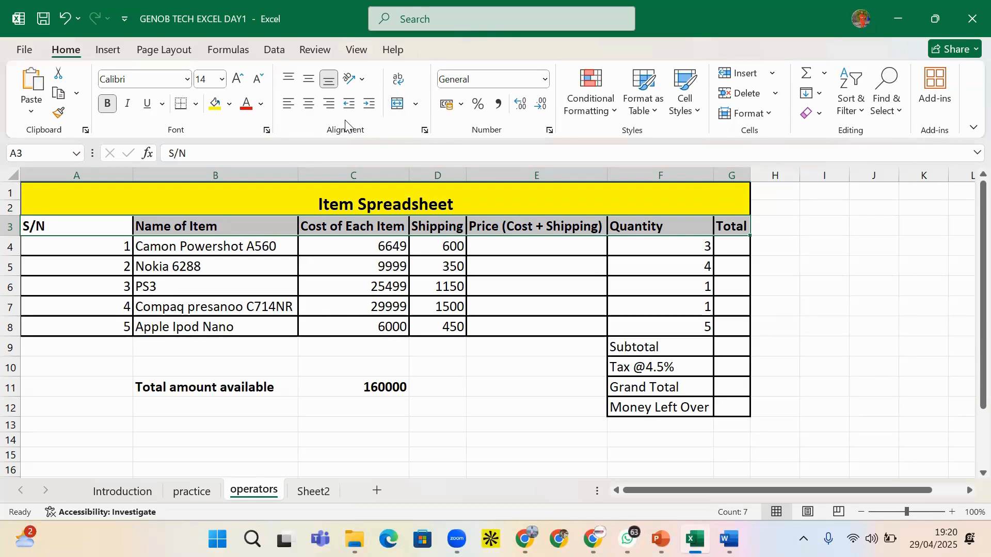
Try counterclockwise and vertical text orientations on the row 3 headers
left_click(363, 82)
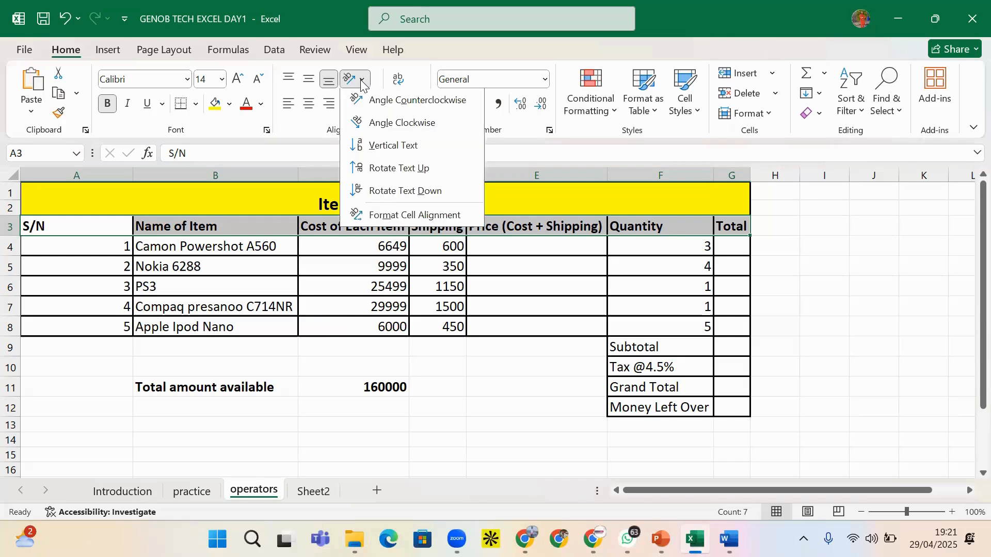
left_click(372, 106)
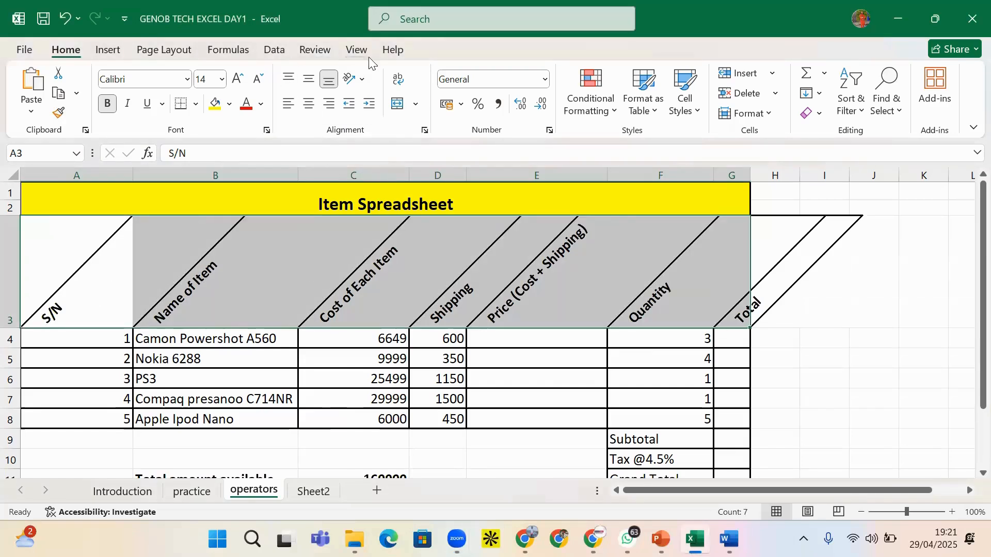
left_click(365, 80)
left_click(377, 144)
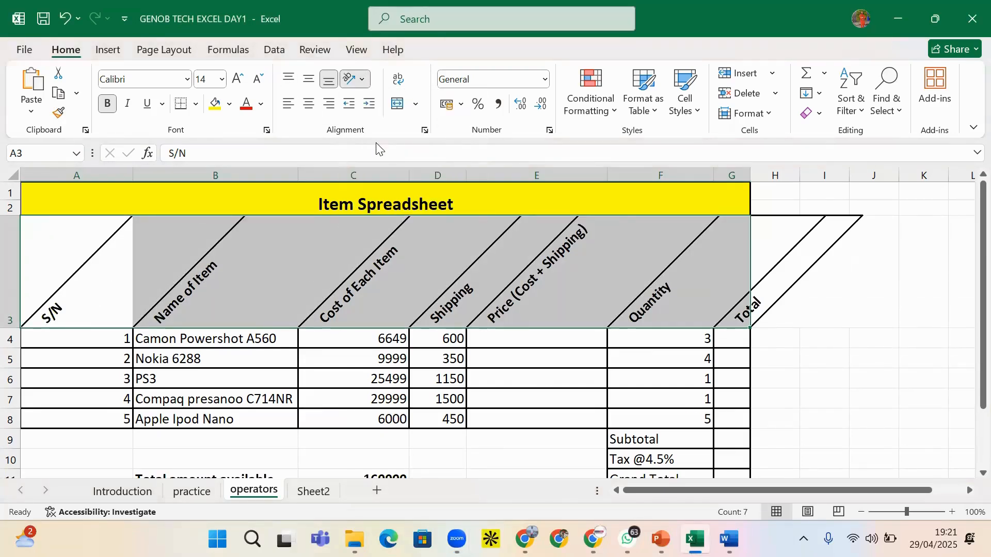
scroll(464, 323, "down", 4)
scroll(461, 323, "up", 3)
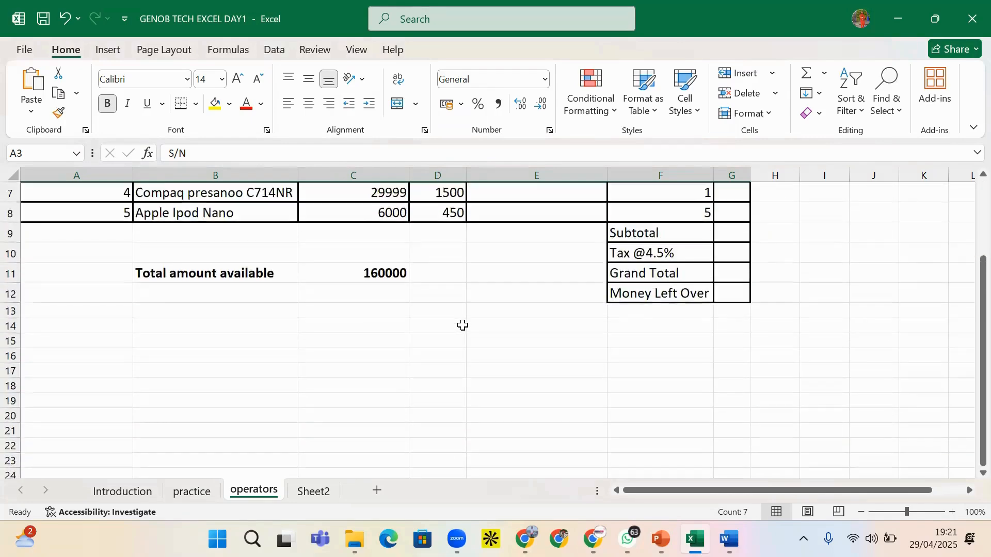
scroll(461, 323, "up", 1)
scroll(461, 322, "down", 2)
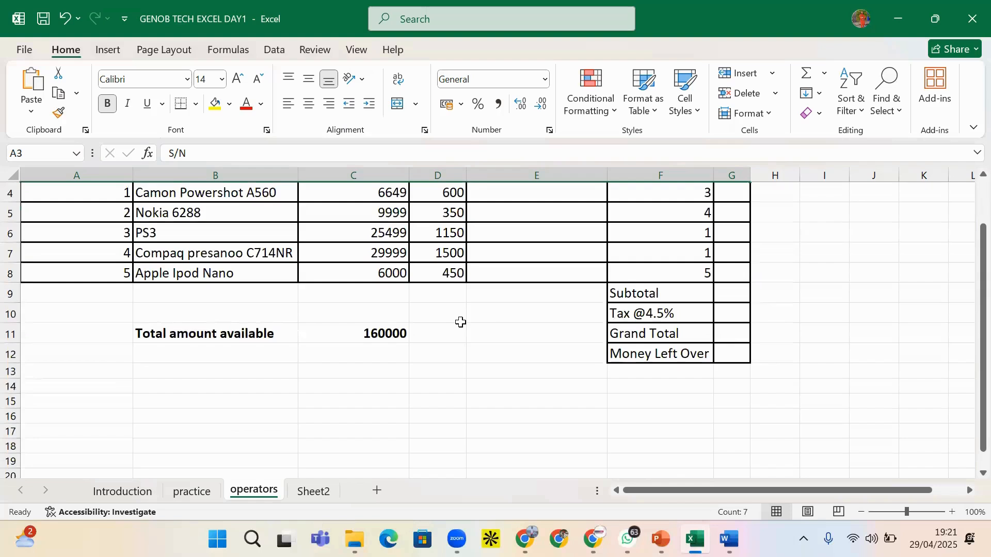
scroll(460, 323, "up", 2)
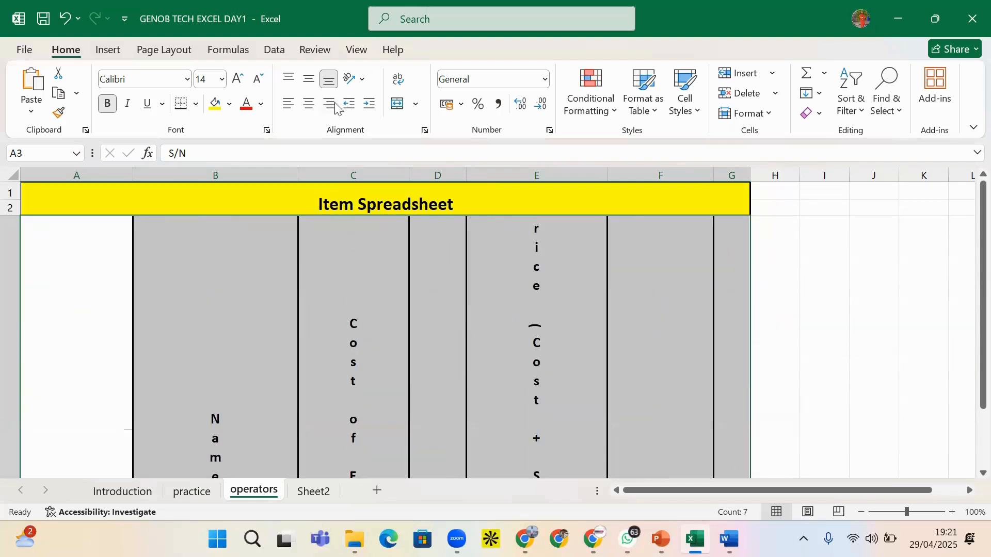
left_click(363, 83)
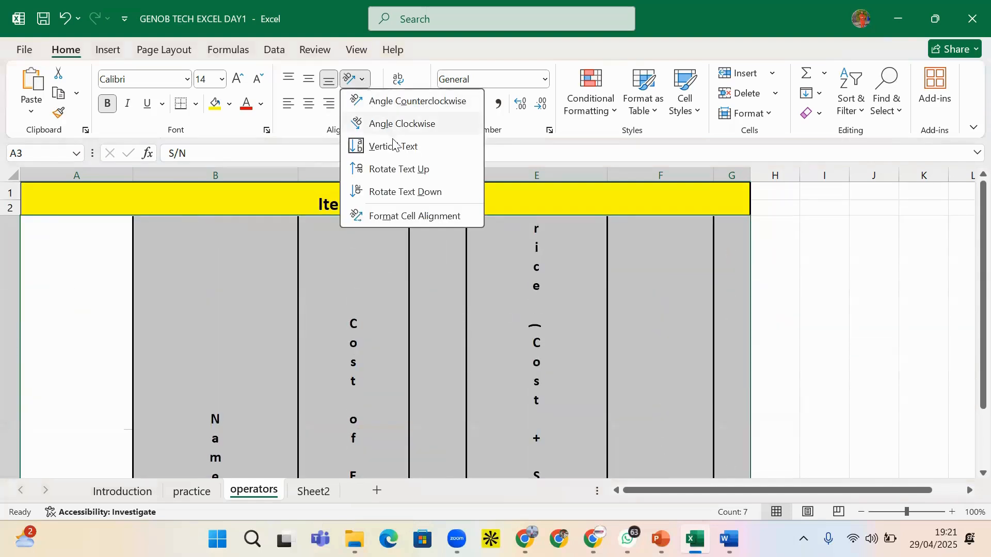
left_click(377, 214)
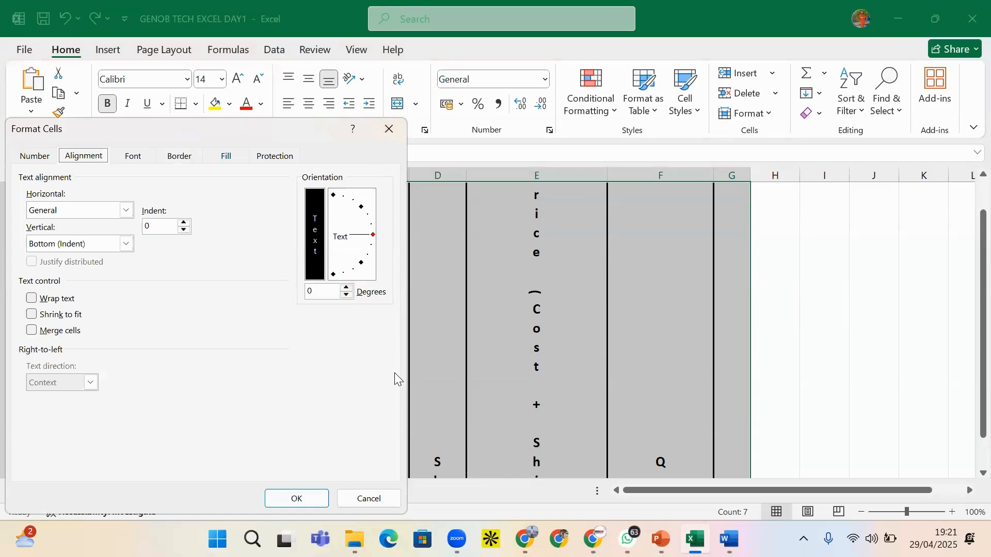
left_click(384, 498)
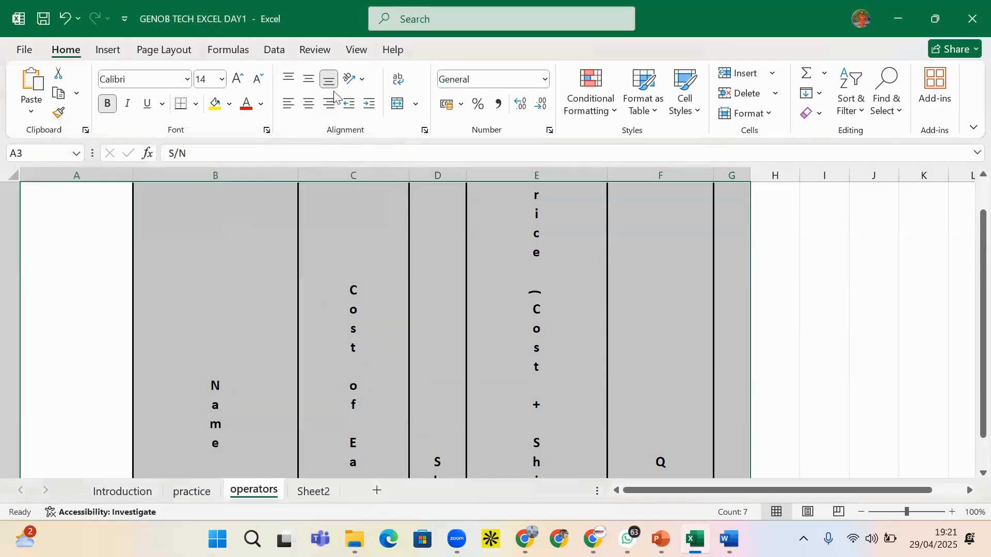
Try clockwise and counterclockwise angles, ending with angled text off so headers read horizontally
left_click(363, 83)
left_click(379, 123)
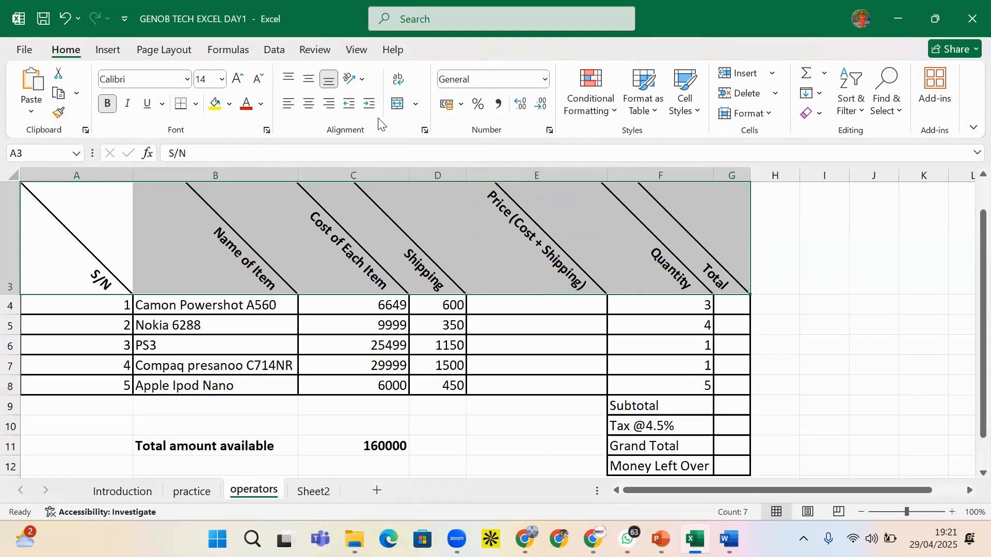
left_click(365, 82)
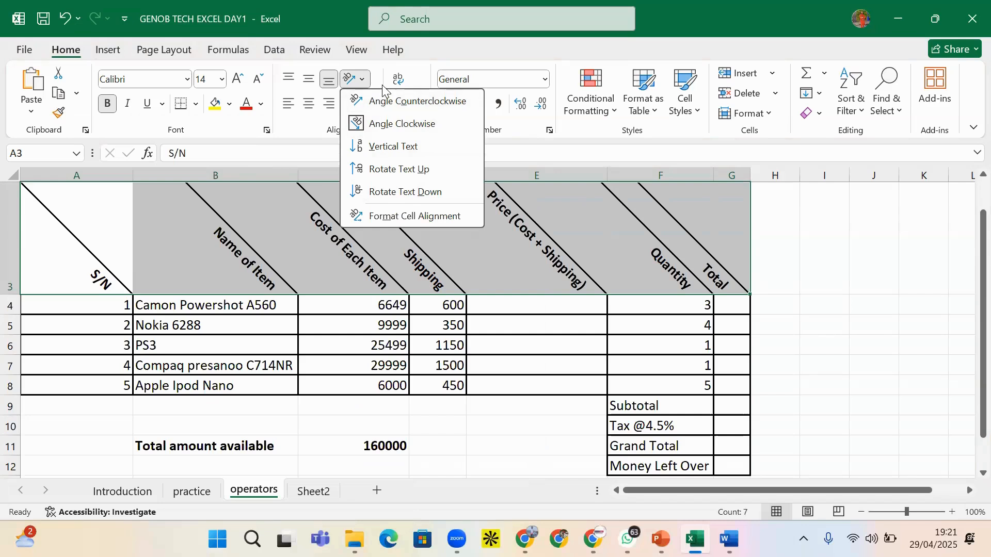
left_click(378, 102)
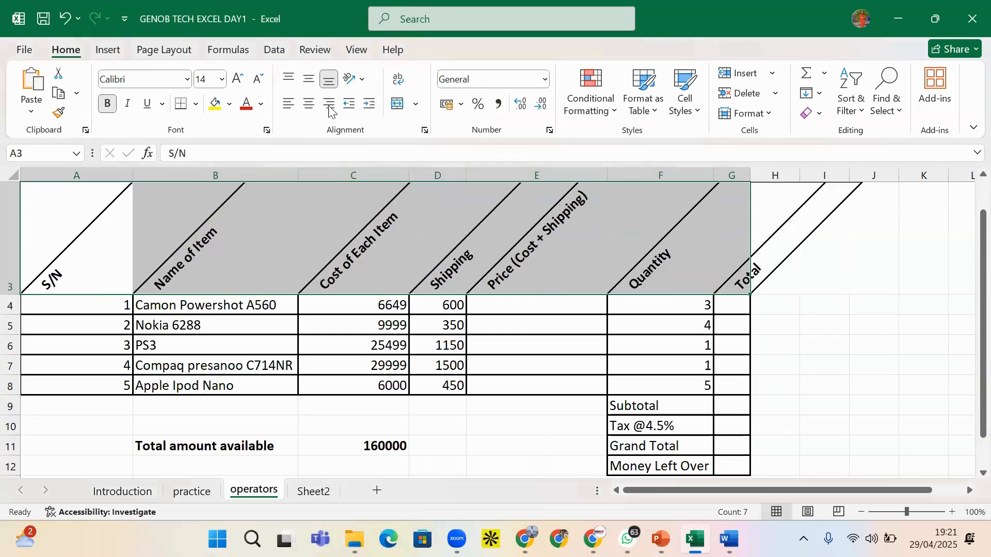
left_click(361, 81)
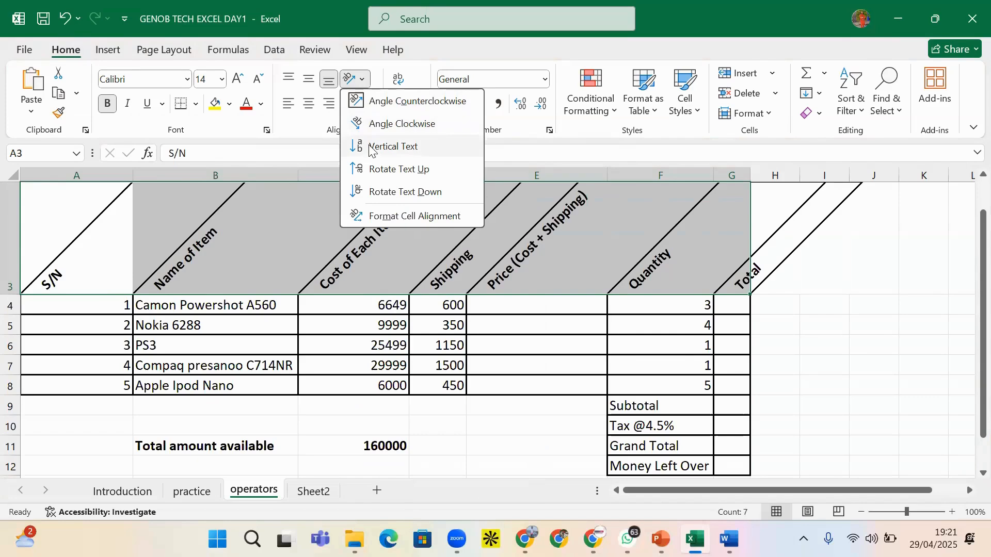
left_click(375, 101)
scroll(316, 236, "up", 1)
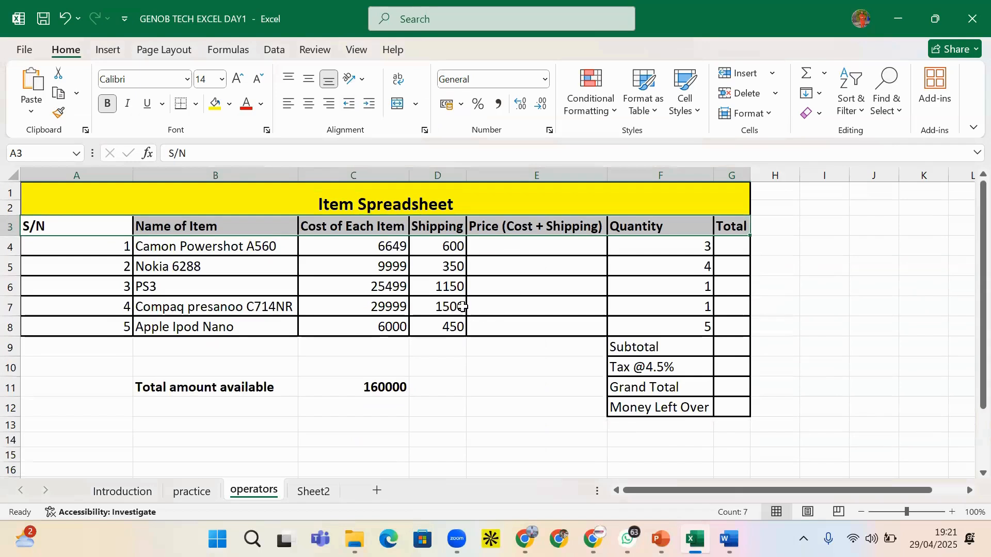
Fill header cells A3:G3, S/N through Total, with a dark gold colour
left_click_drag(67, 226, 729, 229)
left_click(261, 108)
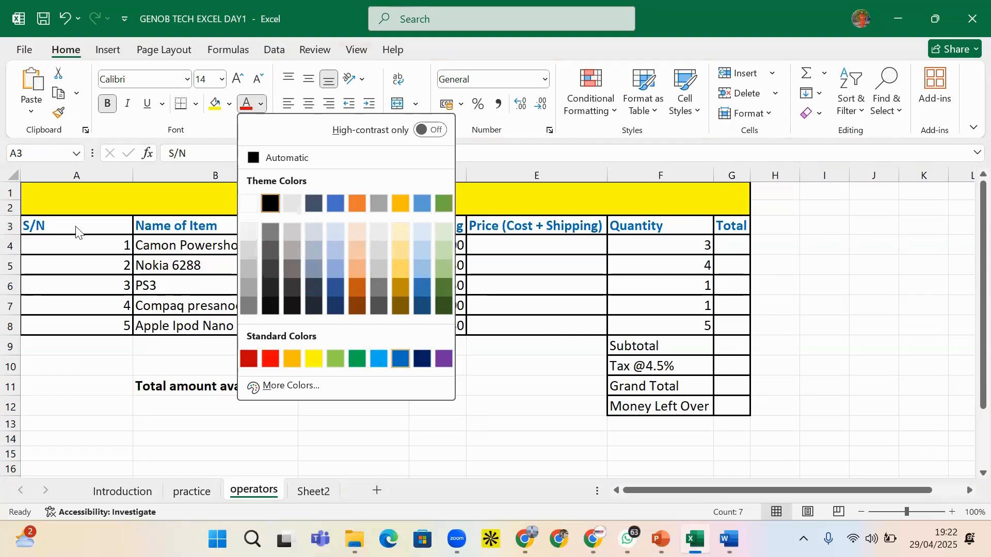
left_click(43, 217)
left_click_drag(44, 218, 734, 227)
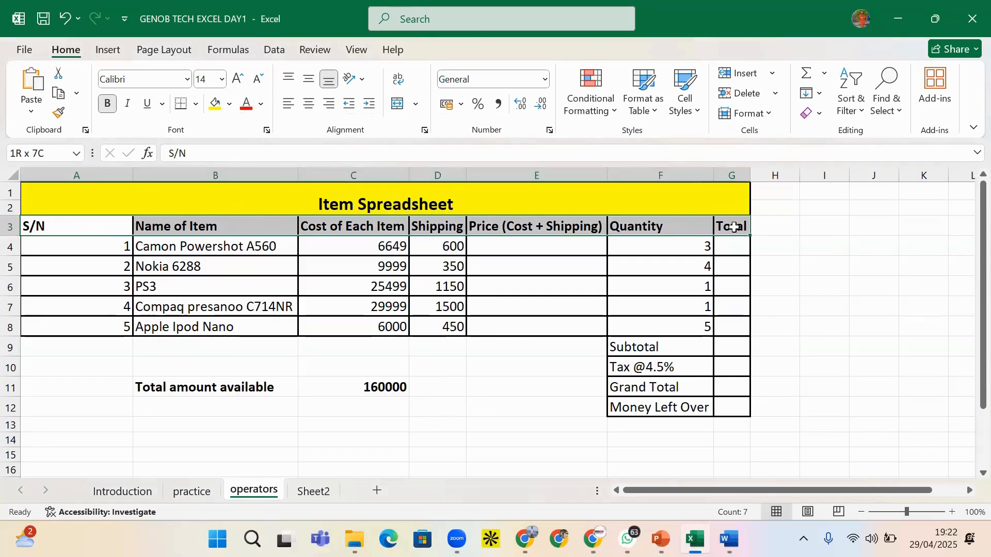
left_click(230, 107)
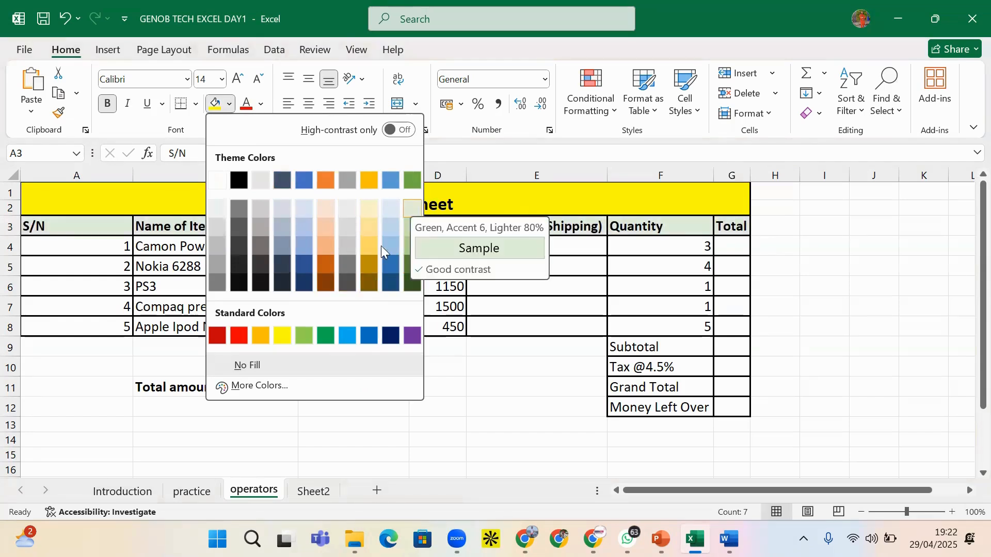
left_click(368, 263)
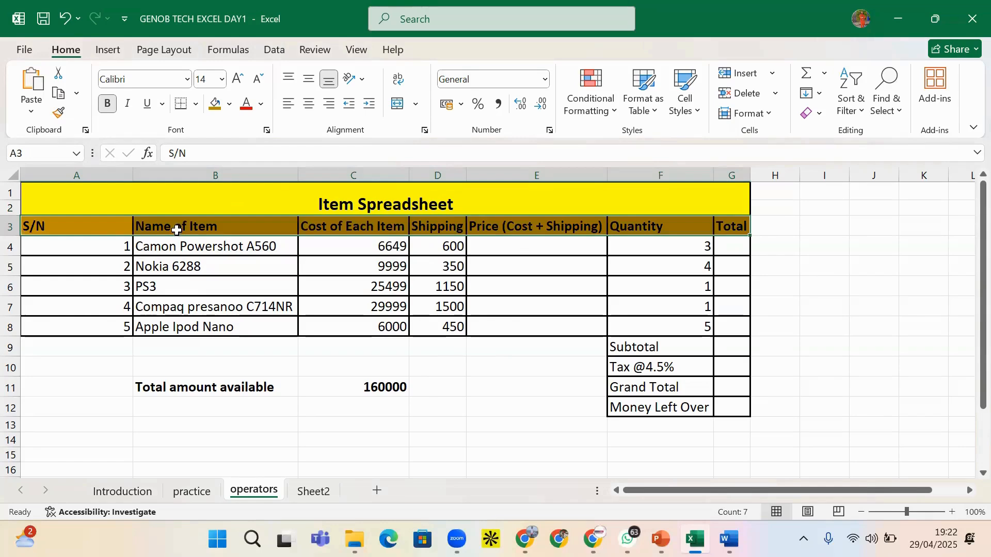
Indent the row 3 header labels four levels right, then reduce them back to no indent
left_click(370, 110)
left_click(370, 110)
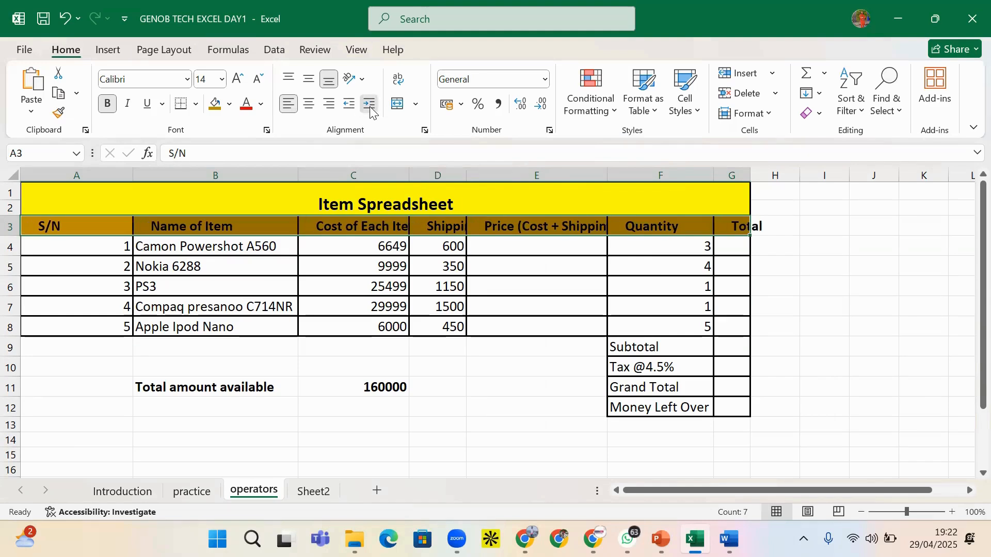
left_click(371, 110)
left_click(371, 109)
left_click(357, 109)
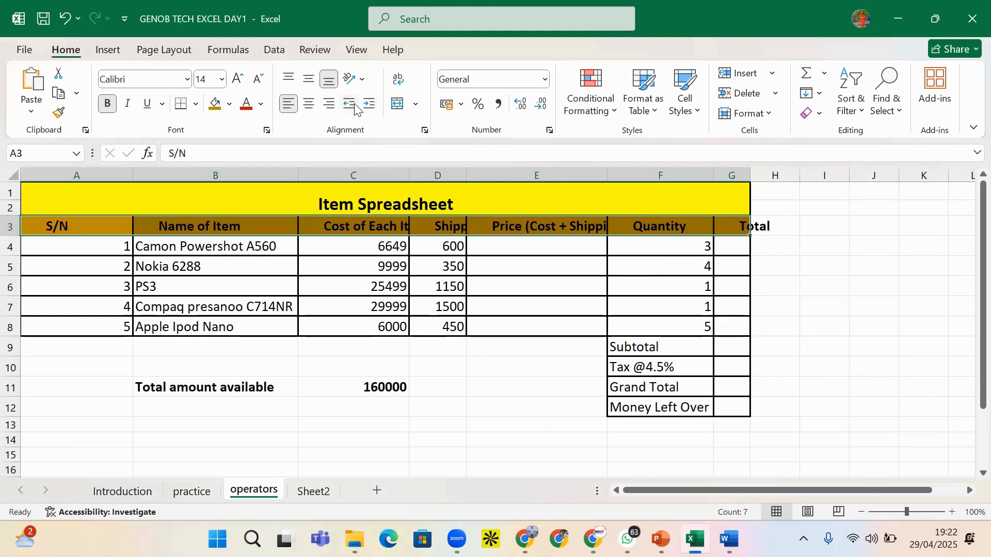
left_click(356, 108)
left_click(355, 107)
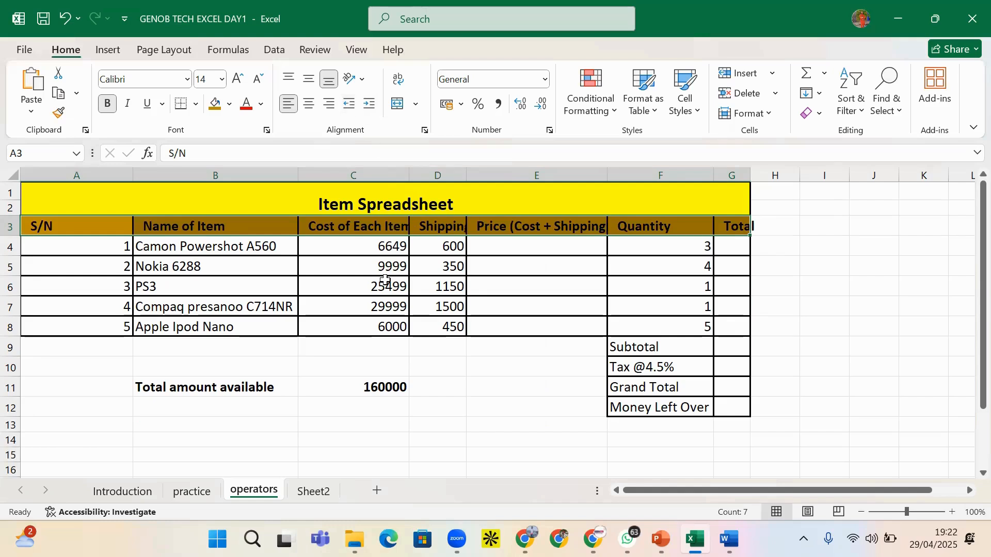
left_click(353, 106)
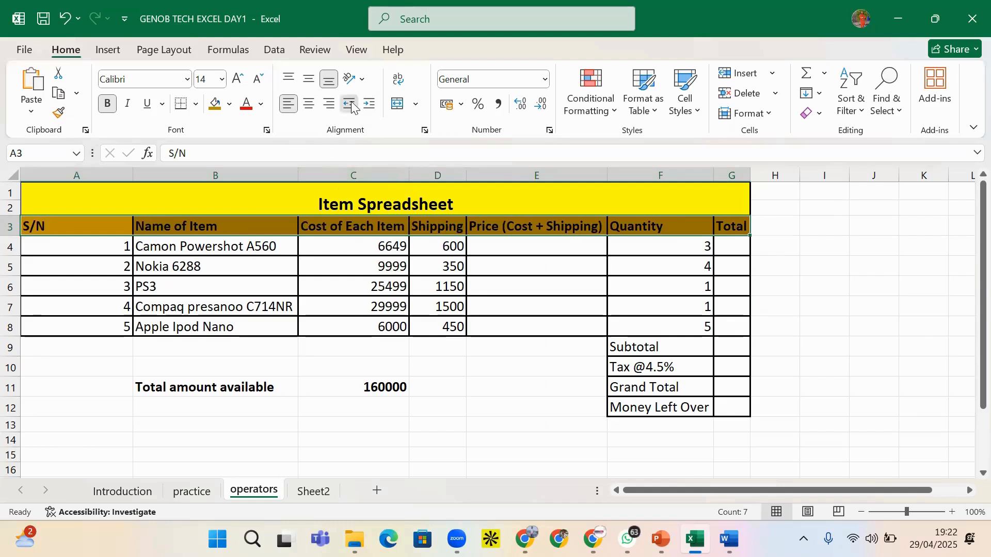
Undo the indent changes and brown fill so the headers return to grey, then reselect row 3
left_click(390, 270)
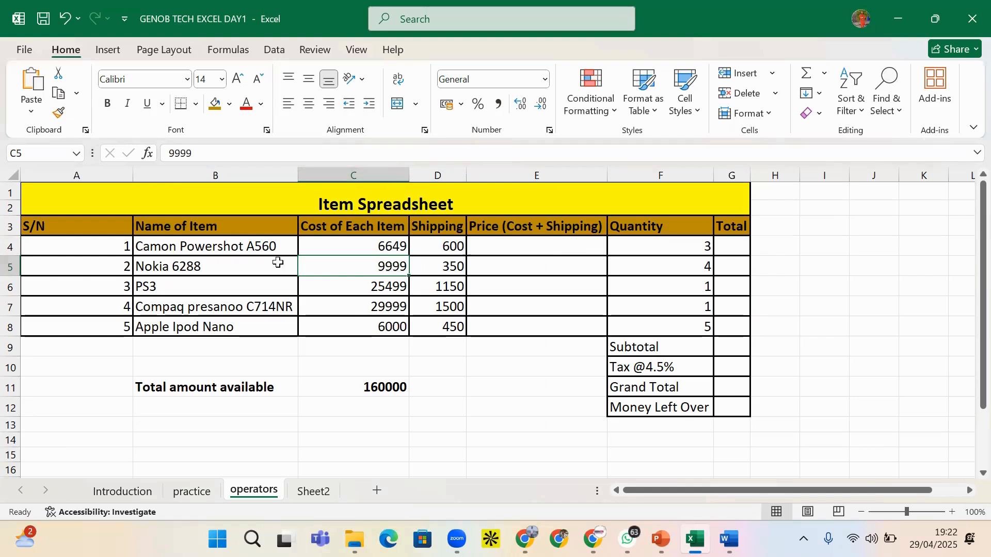
left_click(144, 234)
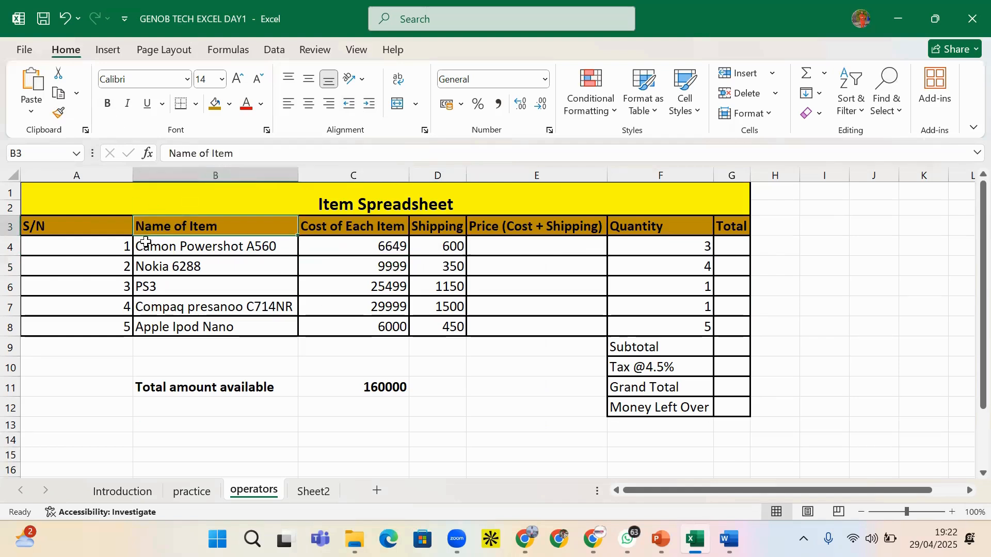
key("ctrl+z")
key("ctrl+z")
key("ctrl+z")
key("ctrl+z")
key("ctrl+z")
key("ctrl+z")
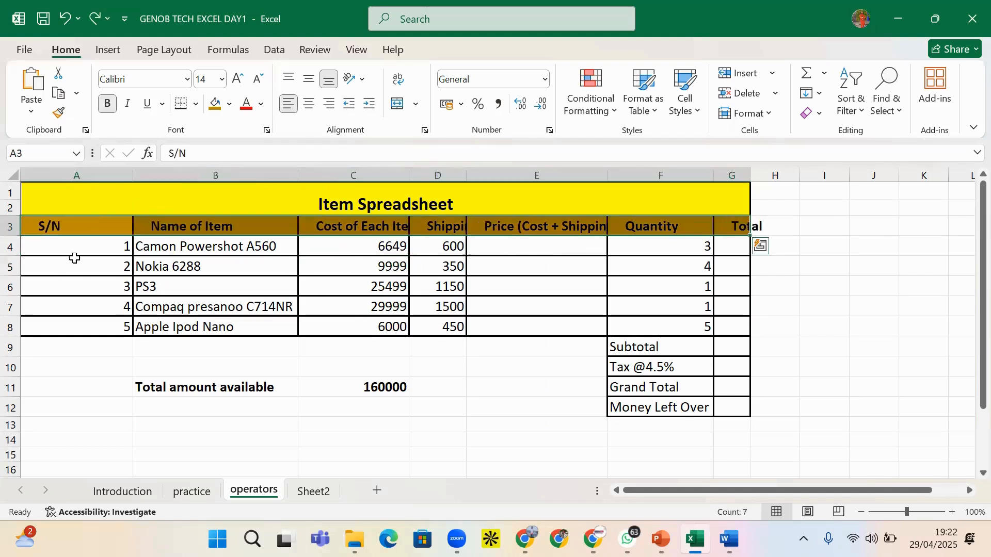
key("ctrl+z")
key("ctrl+z")
key("ctrl+z")
key("ctrl+z")
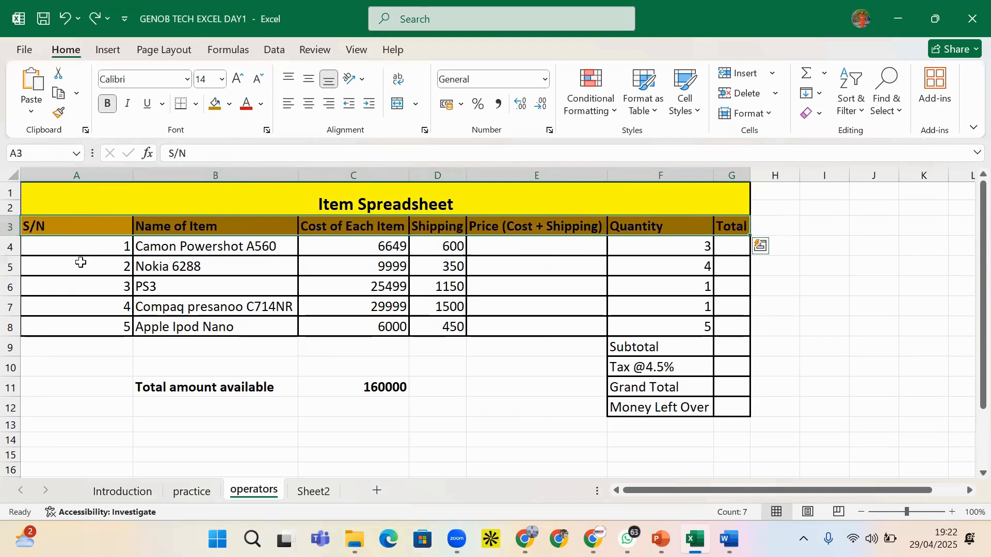
left_click_drag(84, 226, 733, 227)
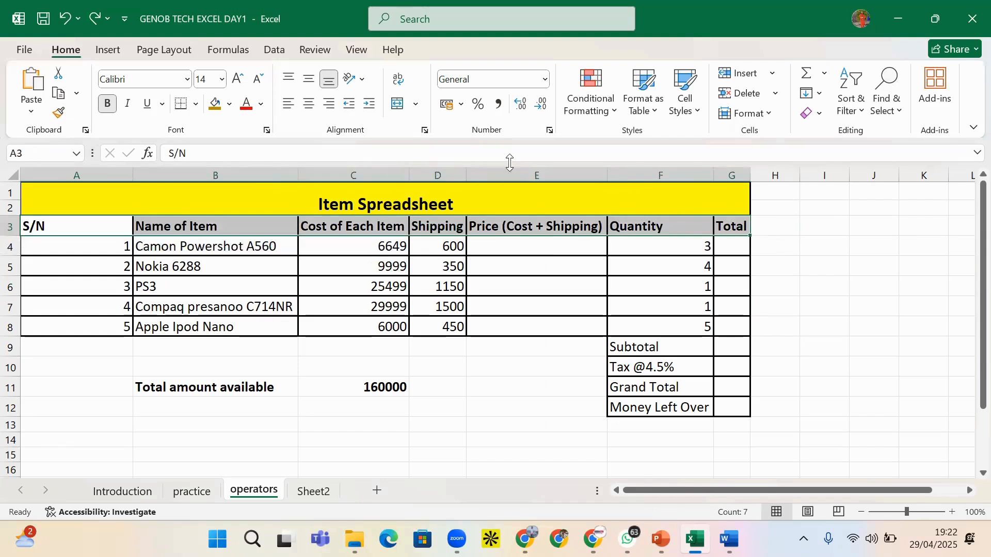
Make the row 3 header text, S/N through Total, red
left_click(246, 111)
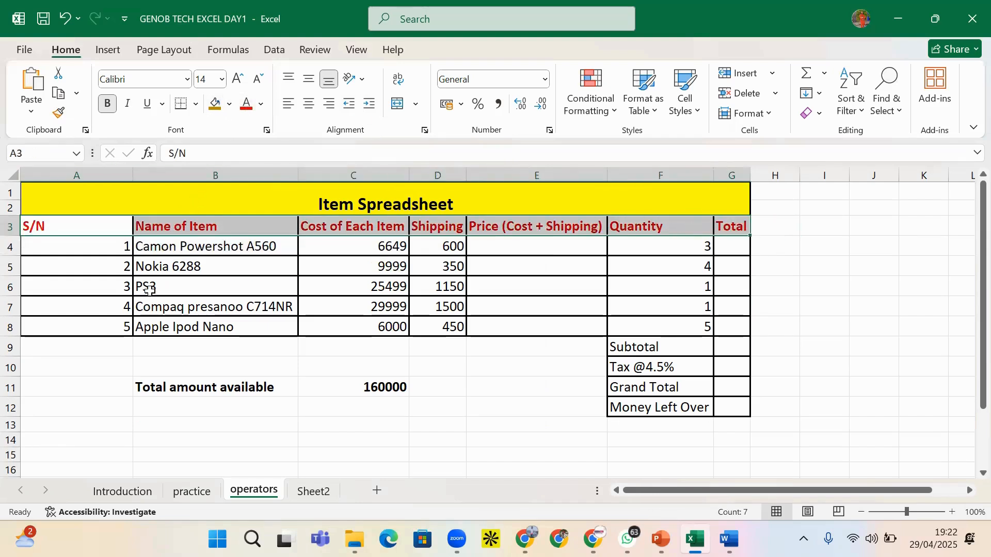
left_click(160, 309)
left_click_drag(155, 266, 237, 323)
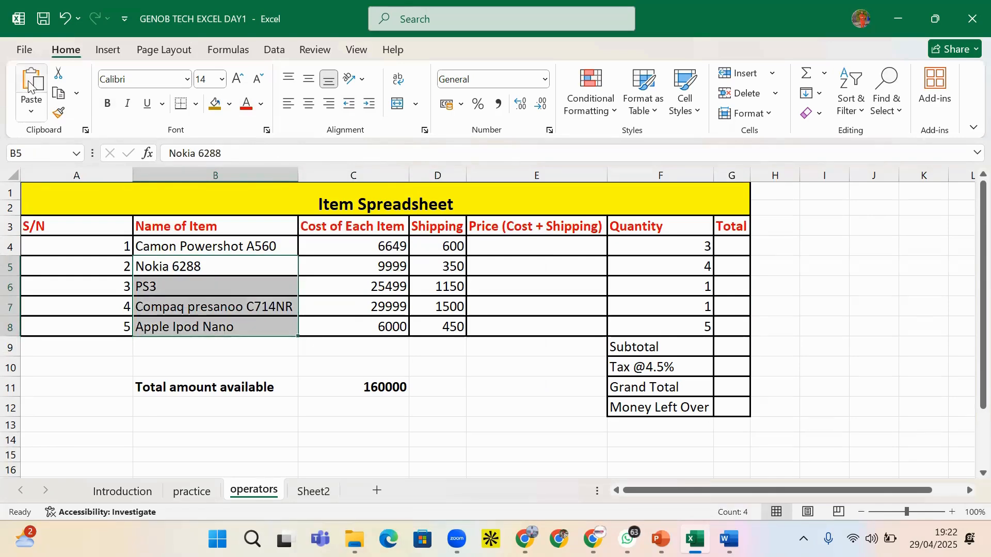
Try copying the Name of Item header format onto item names B5:B8, then undo it
left_click(185, 225)
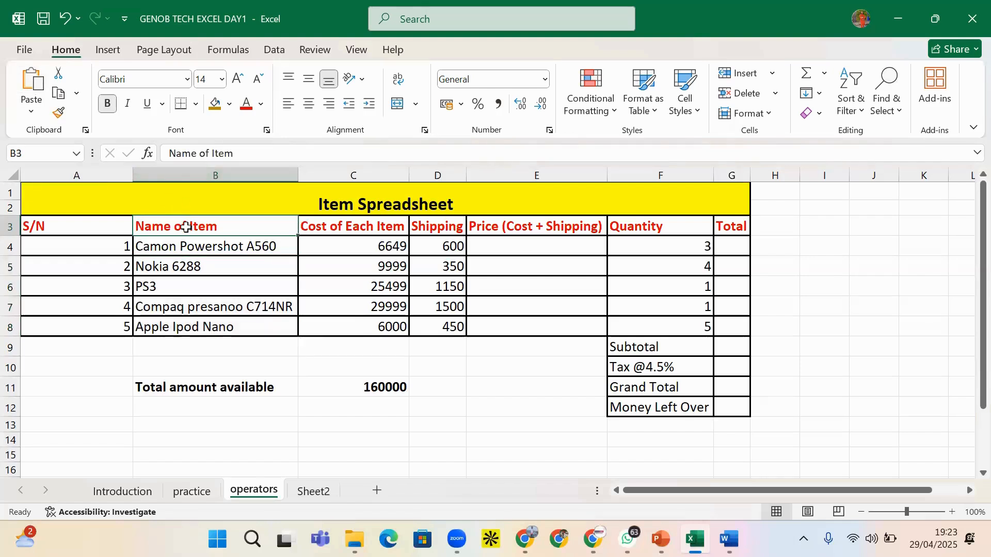
left_click(58, 118)
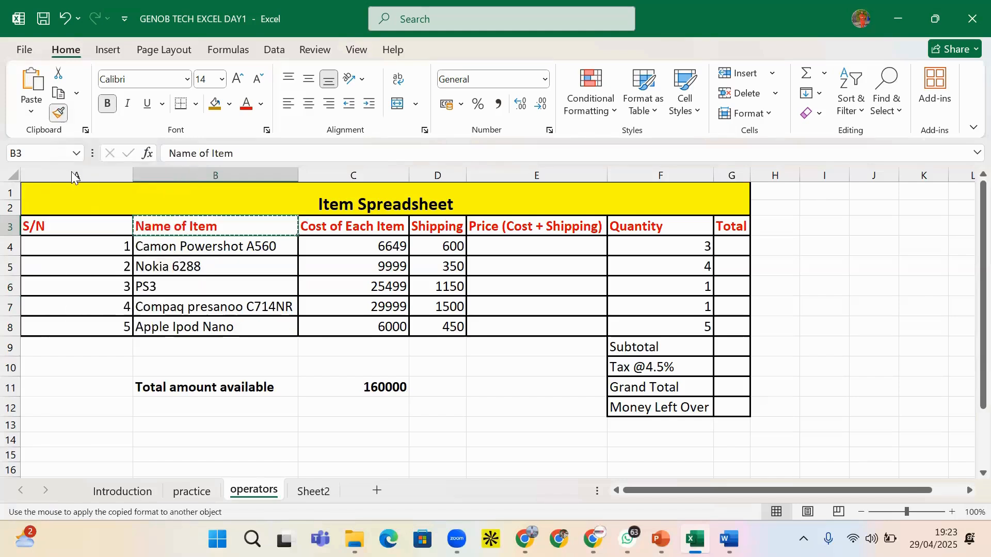
mouse_move(165, 263)
left_mouse_down()
mouse_move(224, 301)
mouse_move(219, 324)
left_mouse_up()
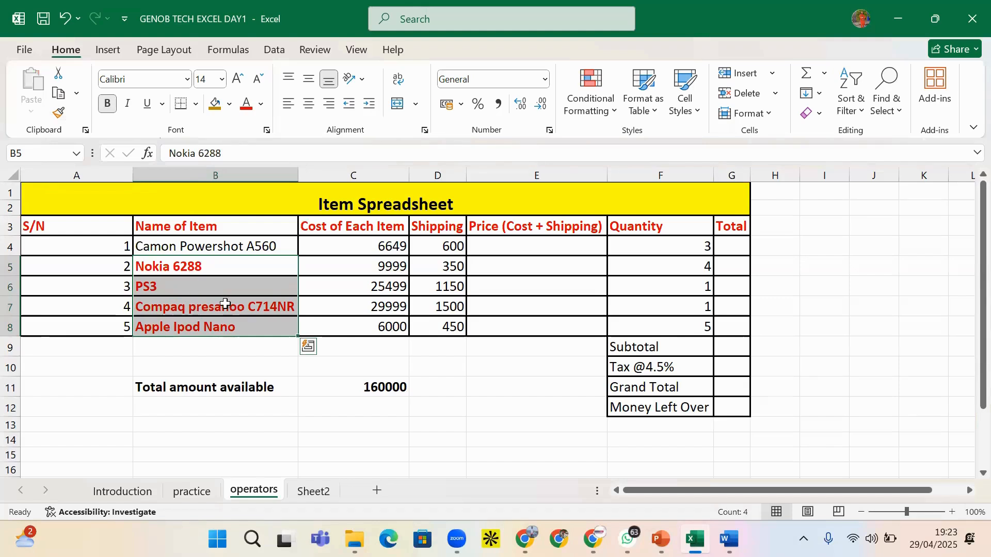
key("ctrl+z")
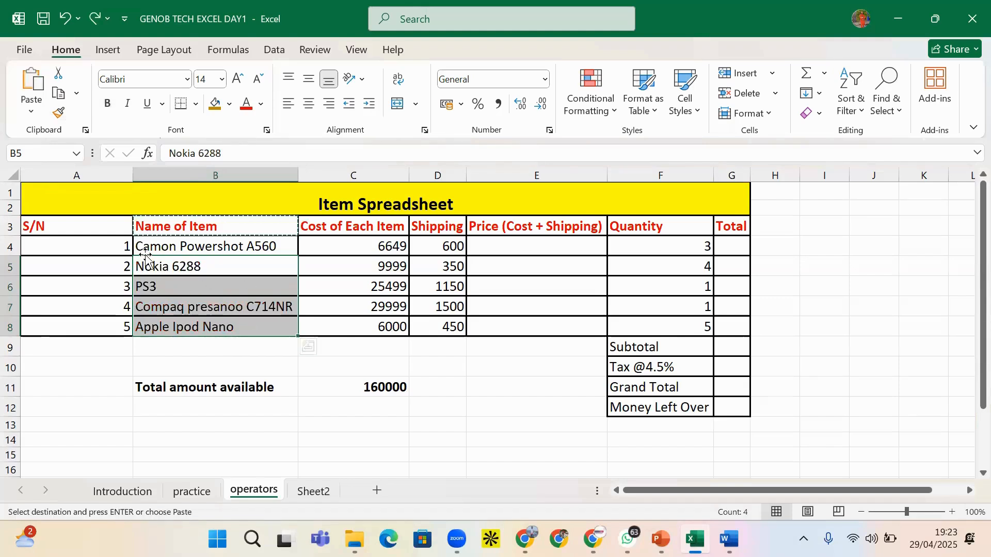
key("Escape")
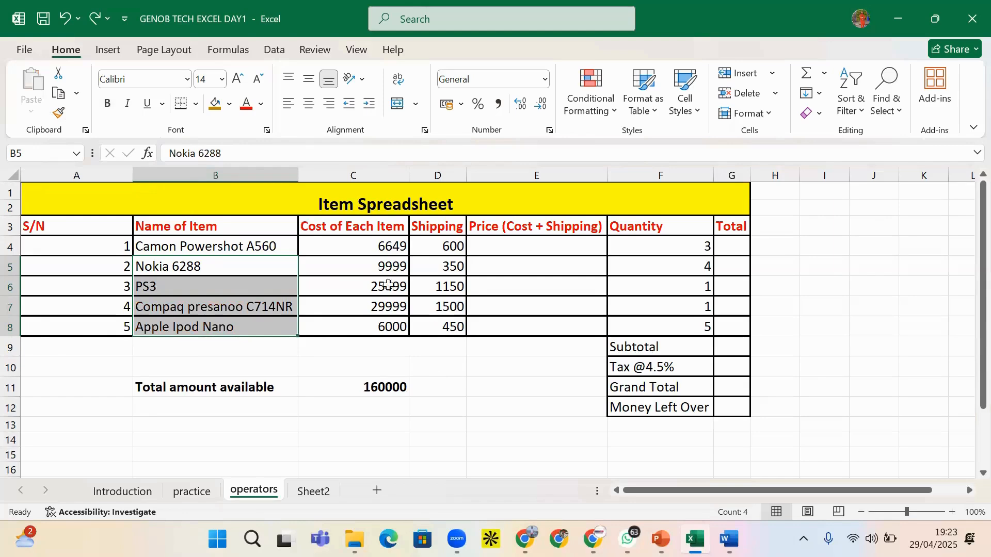
left_click(289, 285)
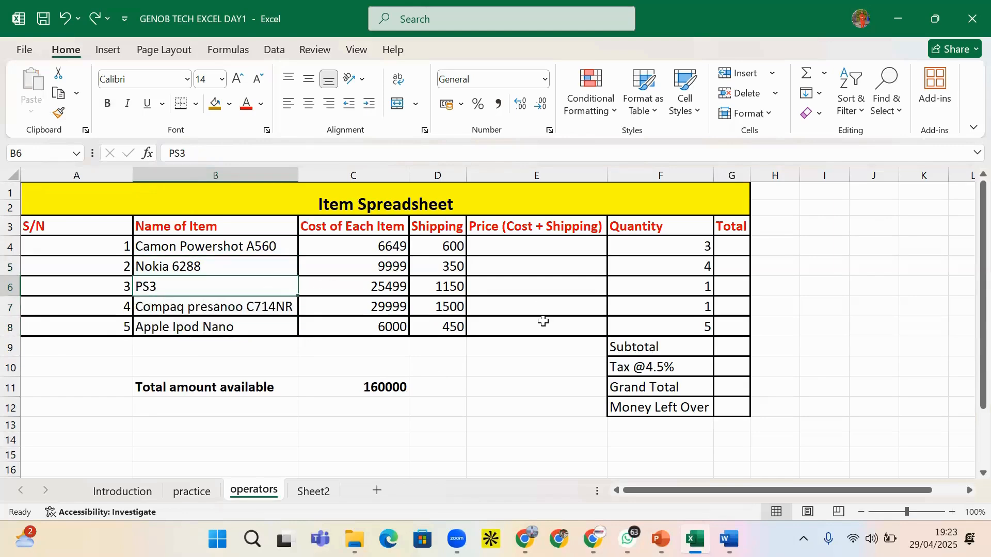
In the PowerPoint Program Slide deck, go to slide 14 on concatenation and reference operators
key("alt+Tab")
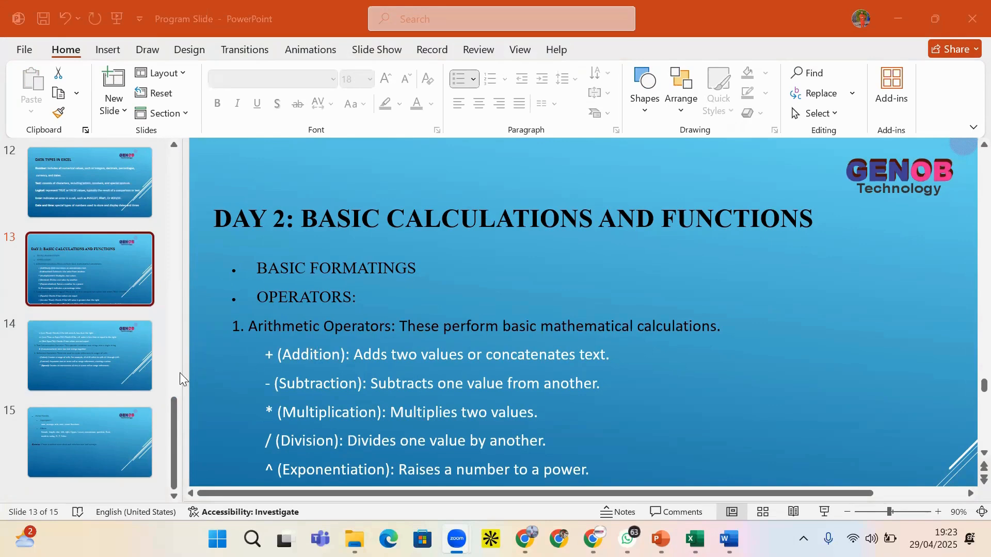
left_click(119, 443)
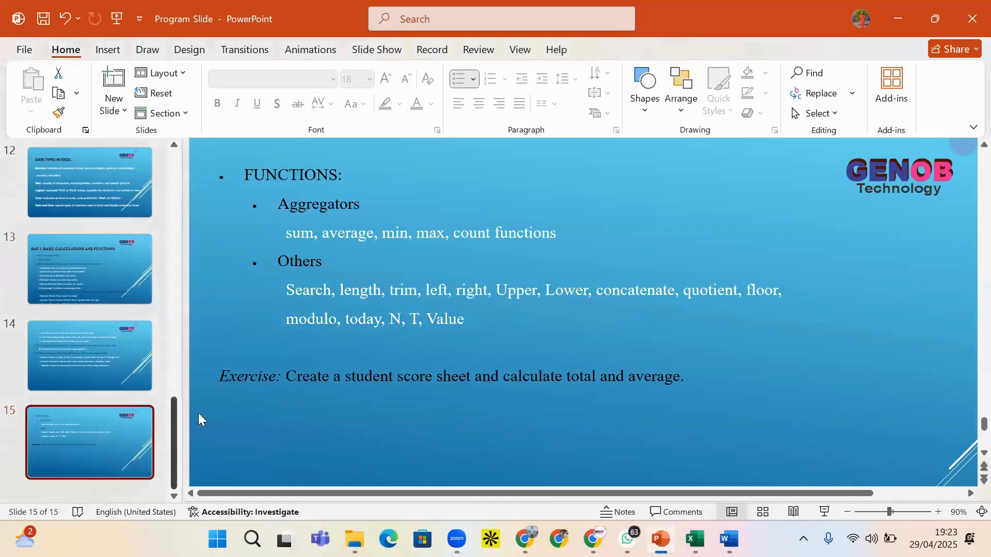
left_click(98, 380)
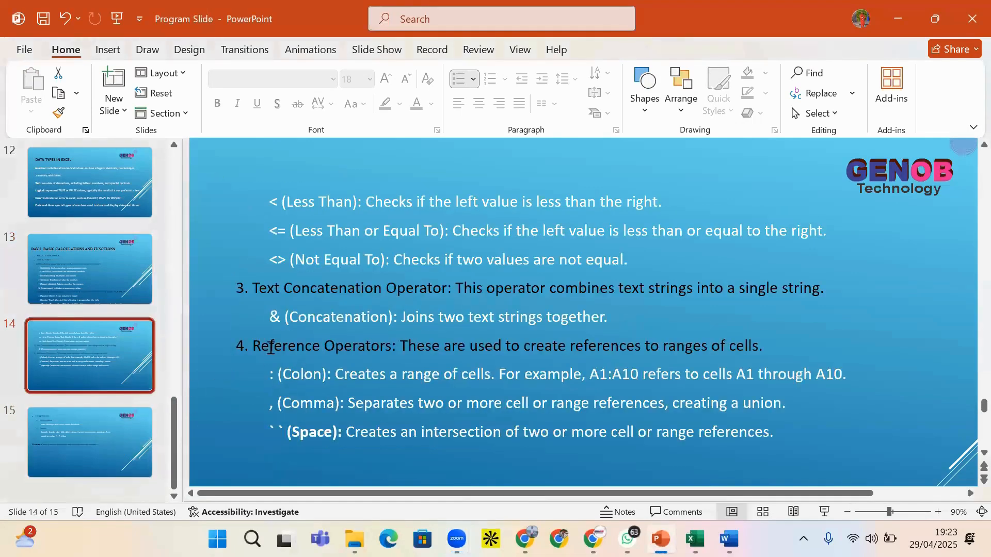
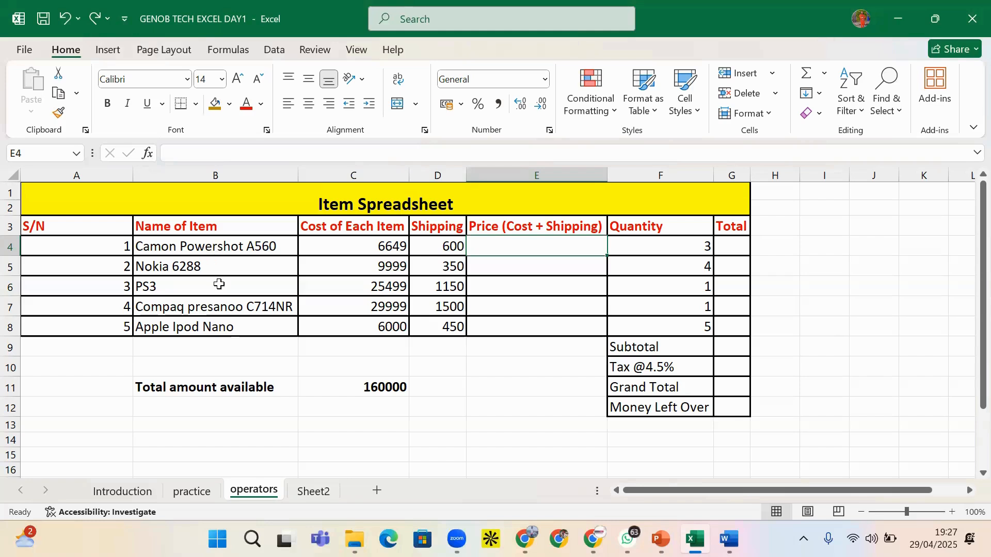
Inspect the Name of Item column and the first item's cost 6649 and shipping 600
left_click(202, 172)
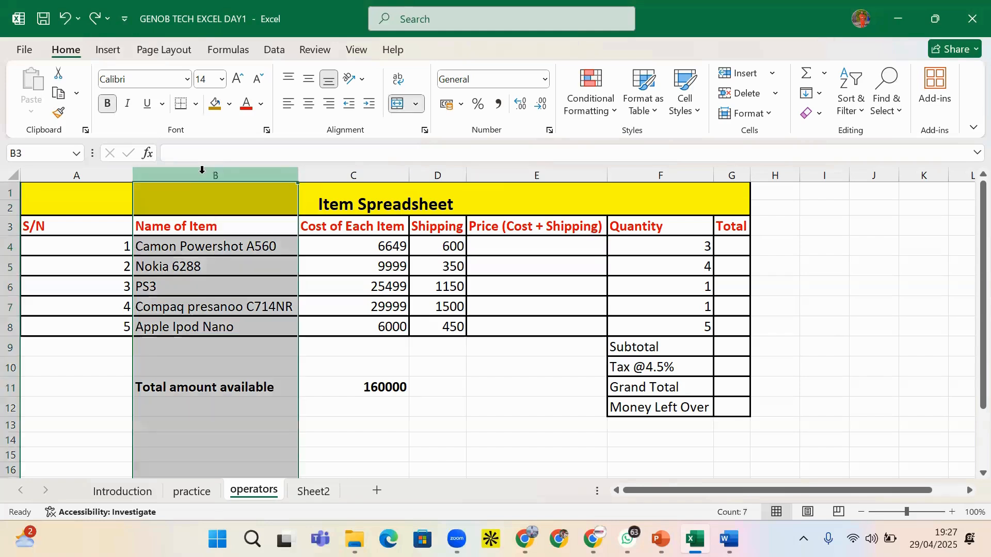
left_click(195, 264)
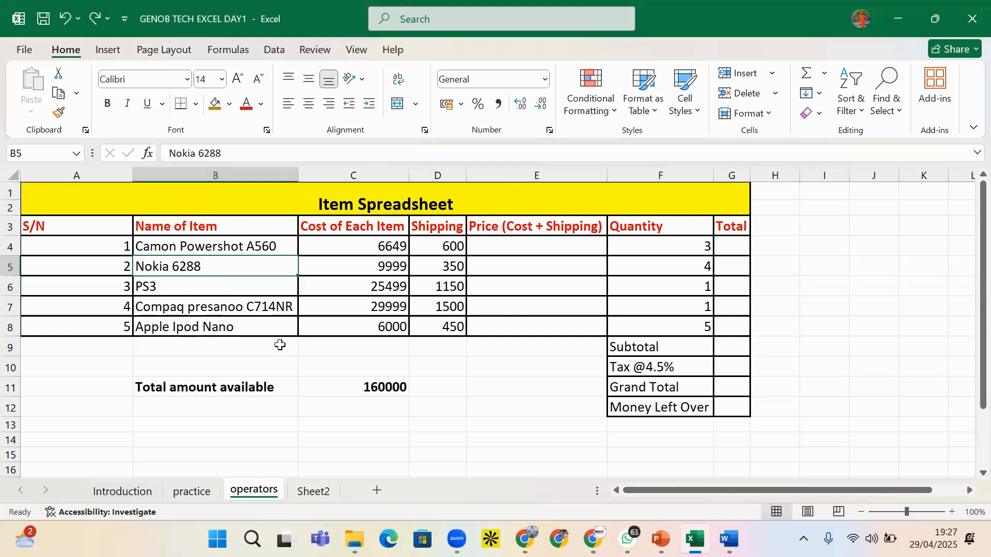
left_click(201, 173)
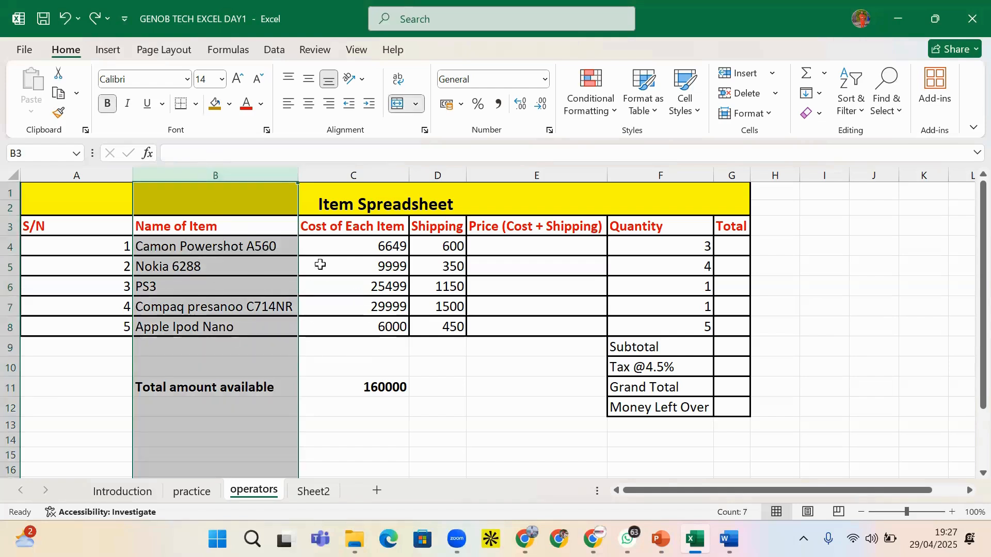
left_click(331, 239)
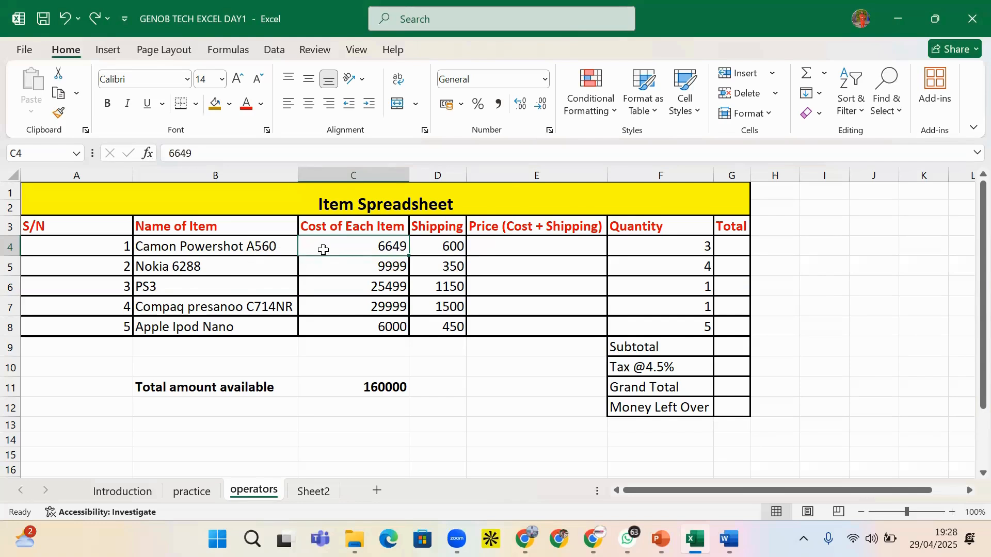
left_click(439, 245)
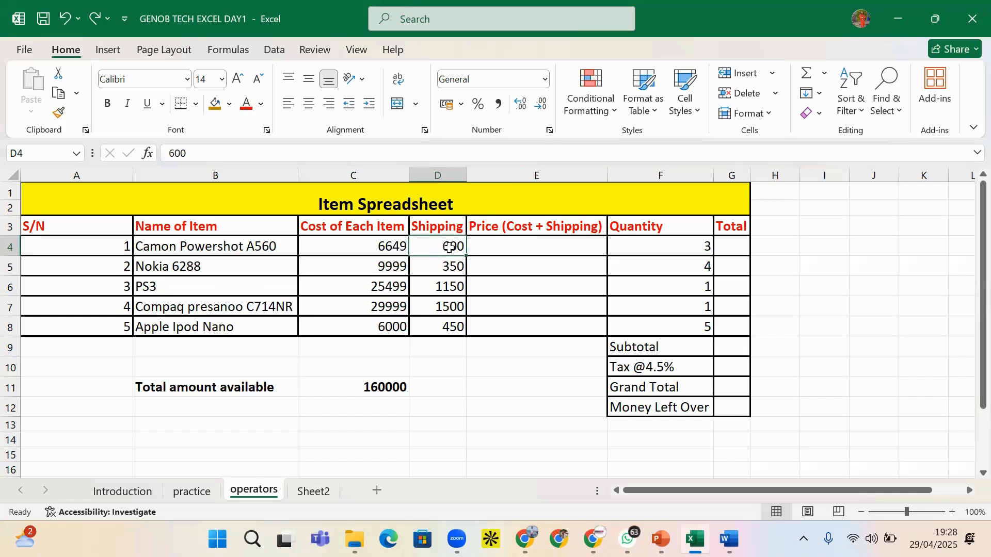
left_click(386, 250)
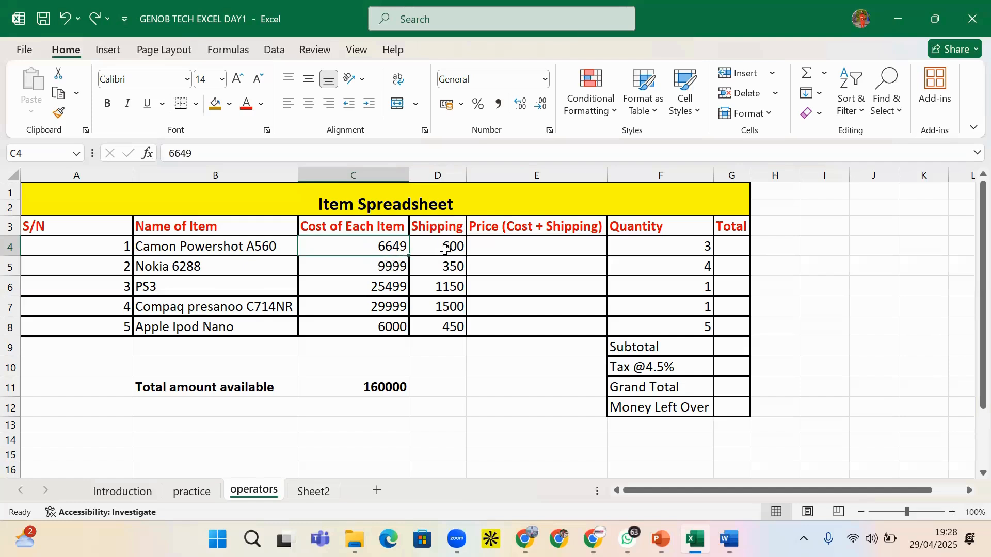
Settle on the empty price cell E4 after checking the cost, quantity and nearby empty cells
left_click(509, 240)
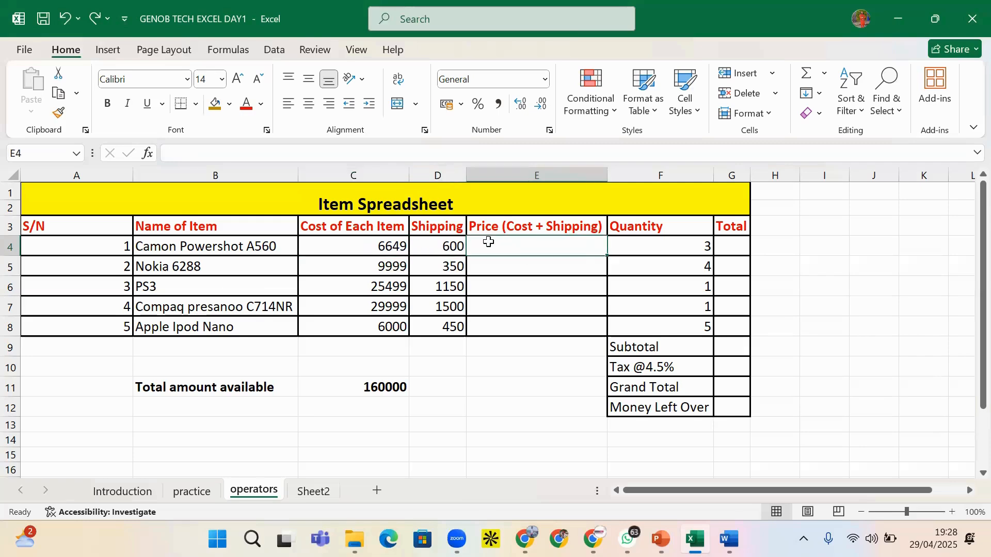
left_click(380, 251)
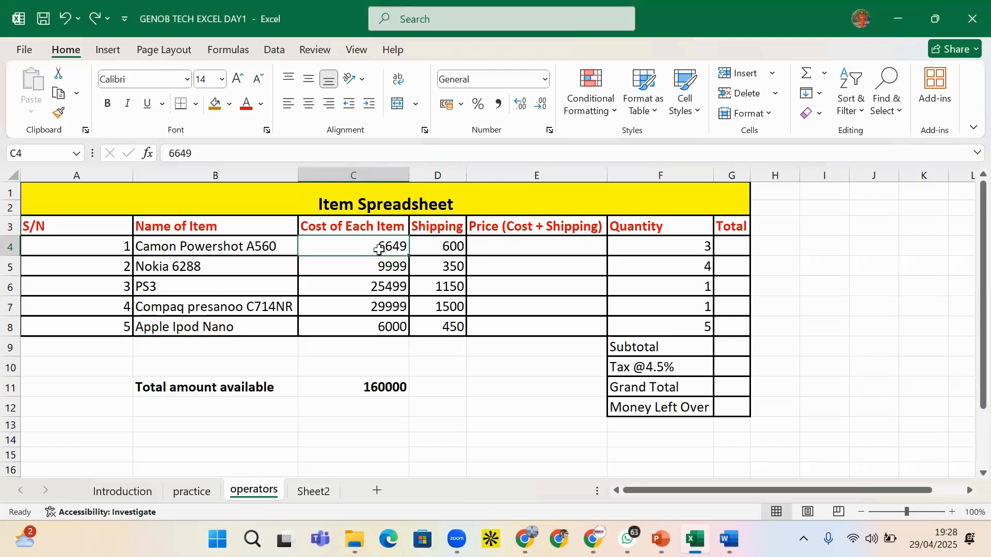
left_click(503, 246)
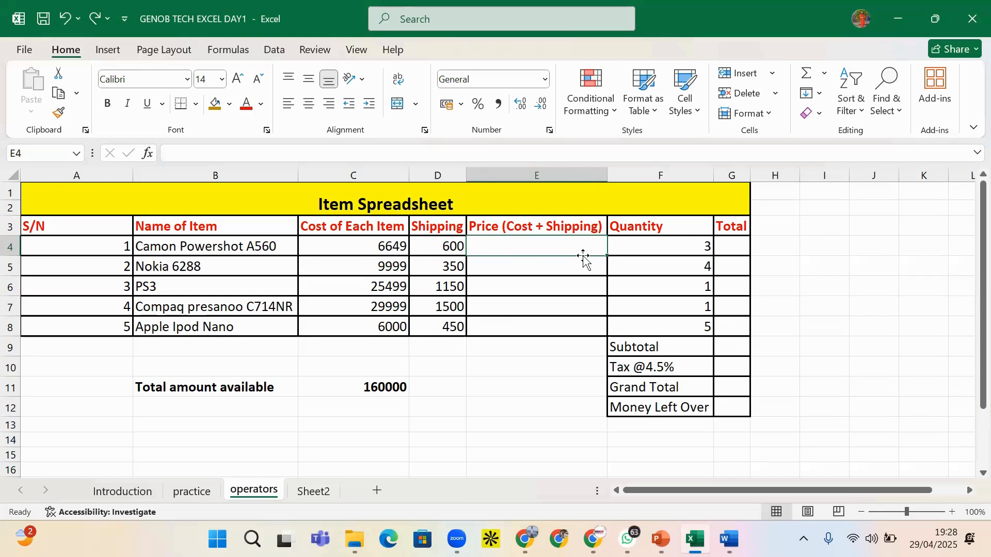
left_click(679, 248)
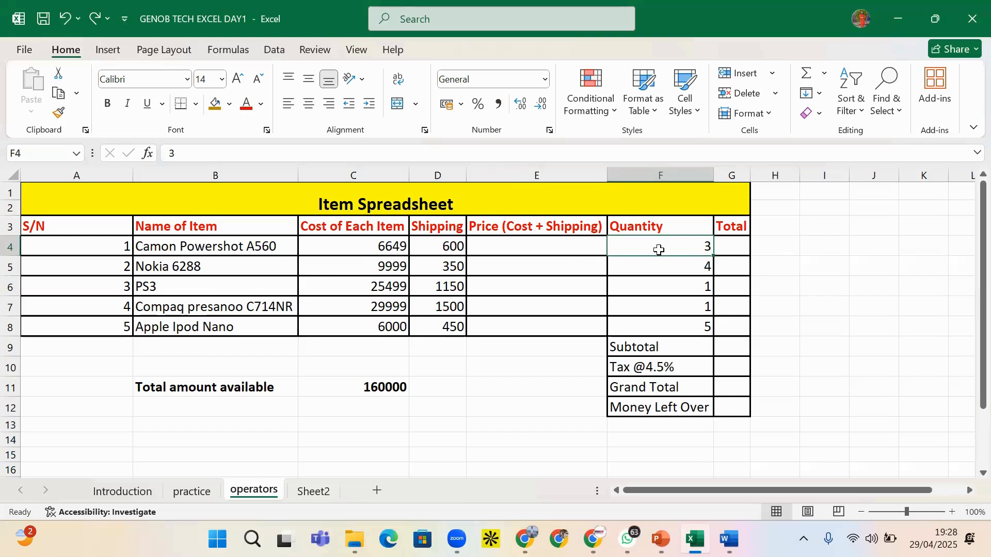
left_click(556, 250)
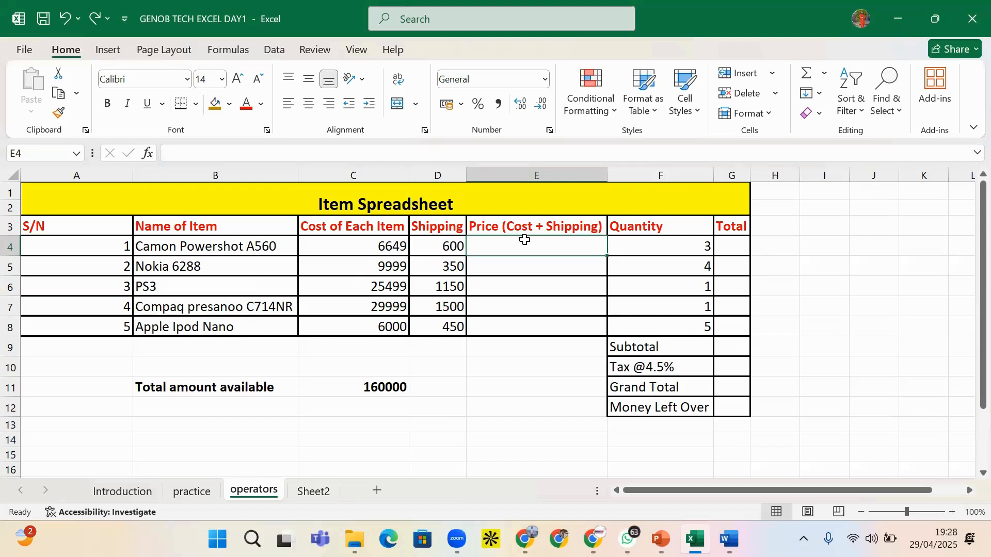
left_click(782, 291)
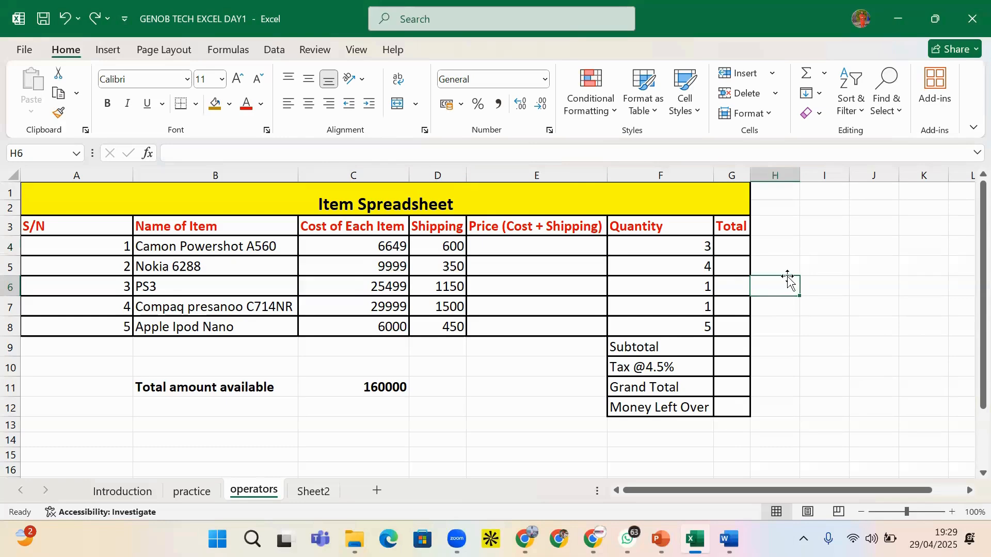
left_click(503, 244)
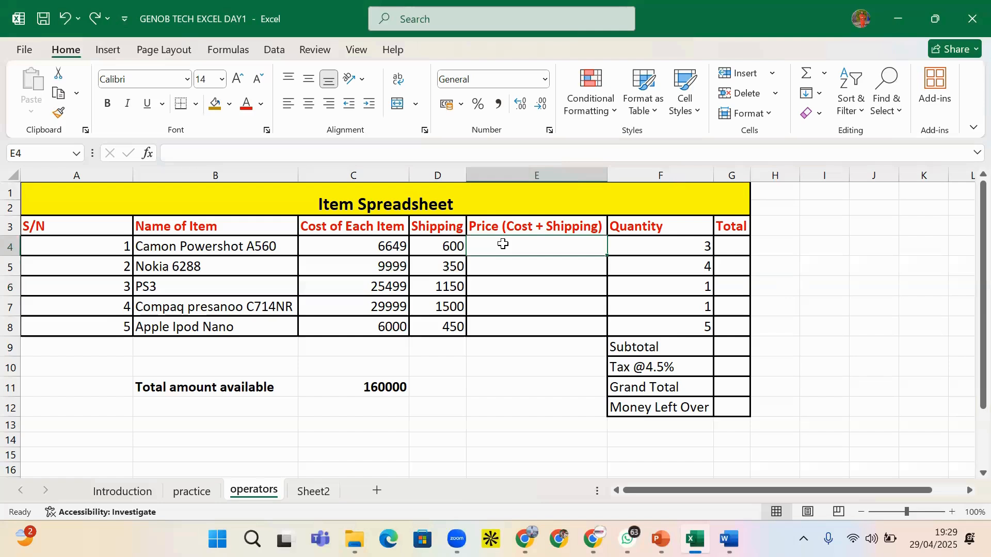
left_click(820, 285)
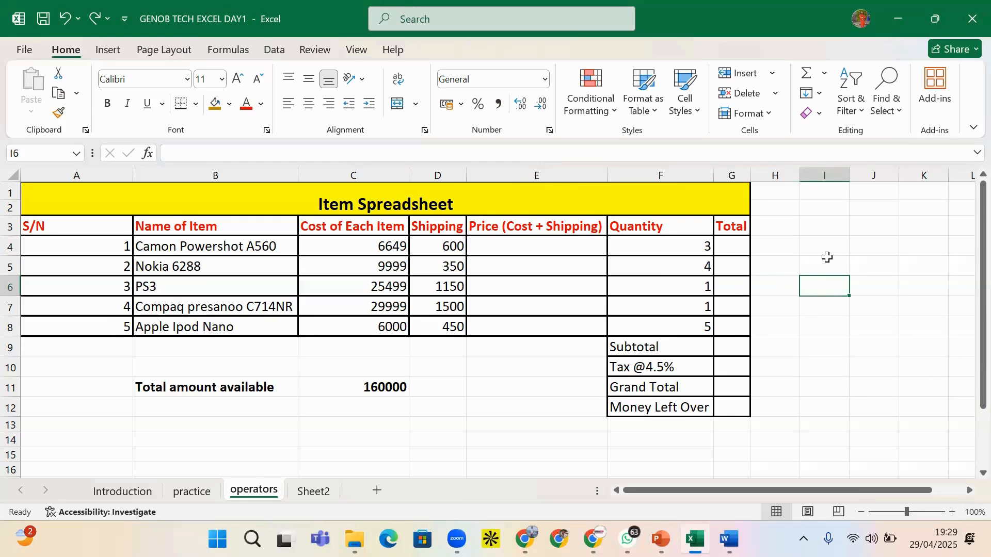
left_click(536, 246)
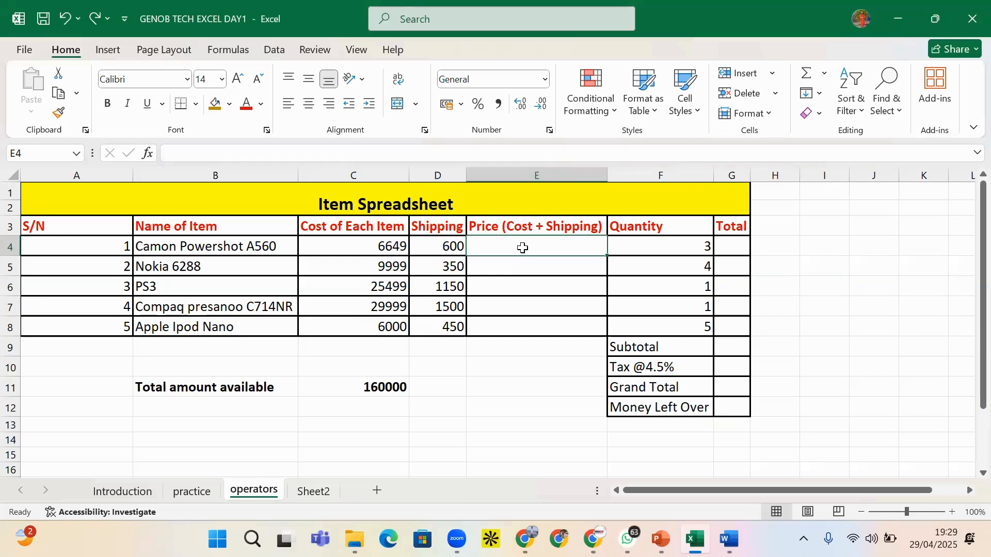
Enter =C4+D4 in E4 so the first item's price shows 7249
type("=")
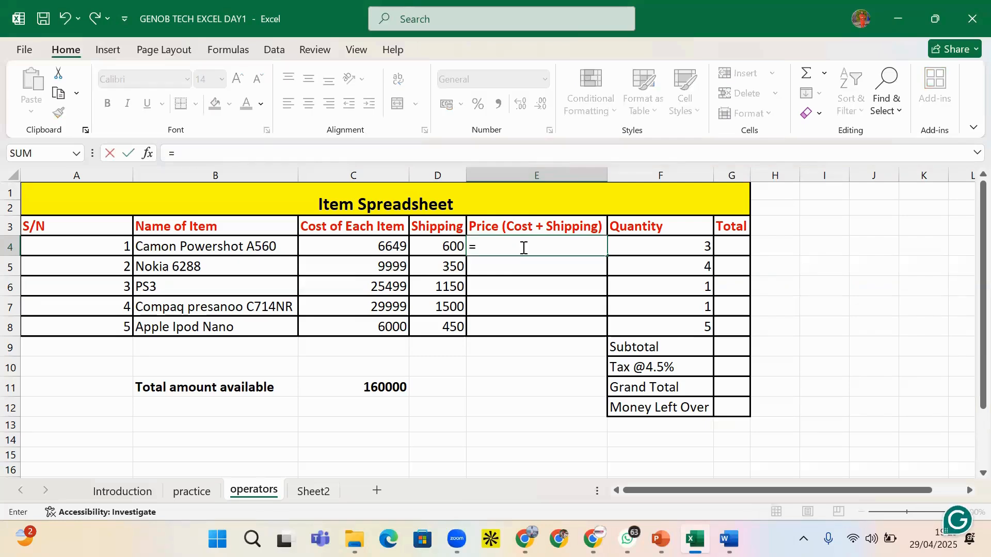
left_click(365, 249)
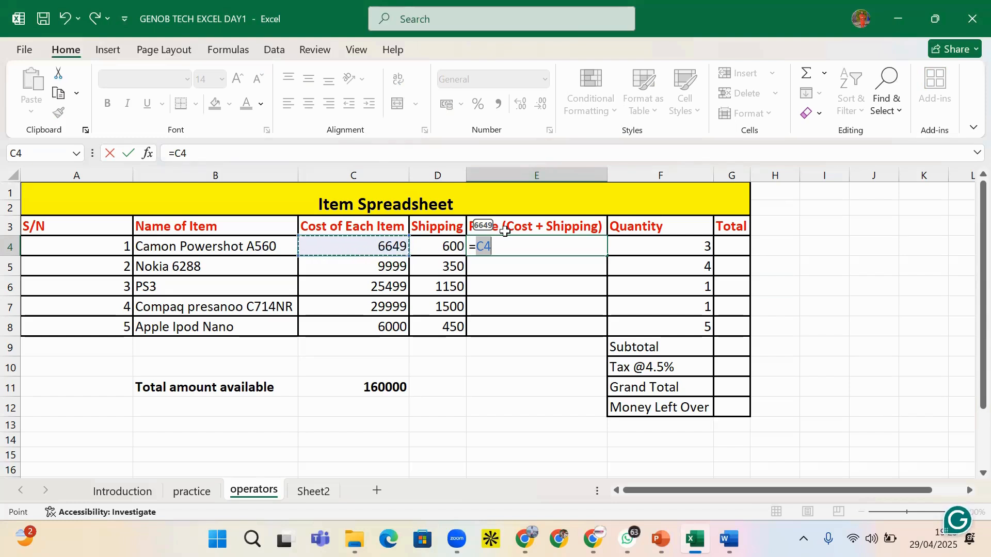
key("BackSpace")
key("BackSpace")
type("C4")
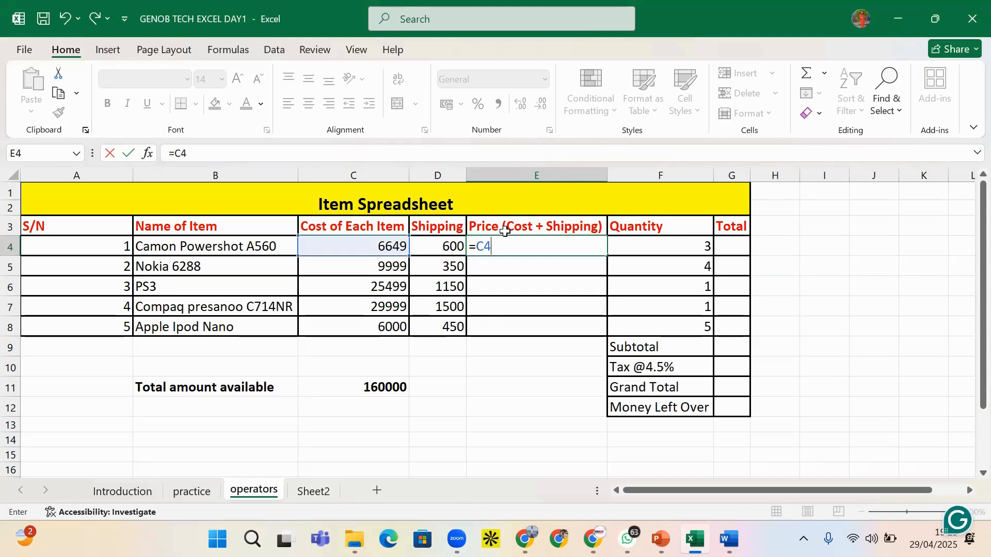
type("+D4")
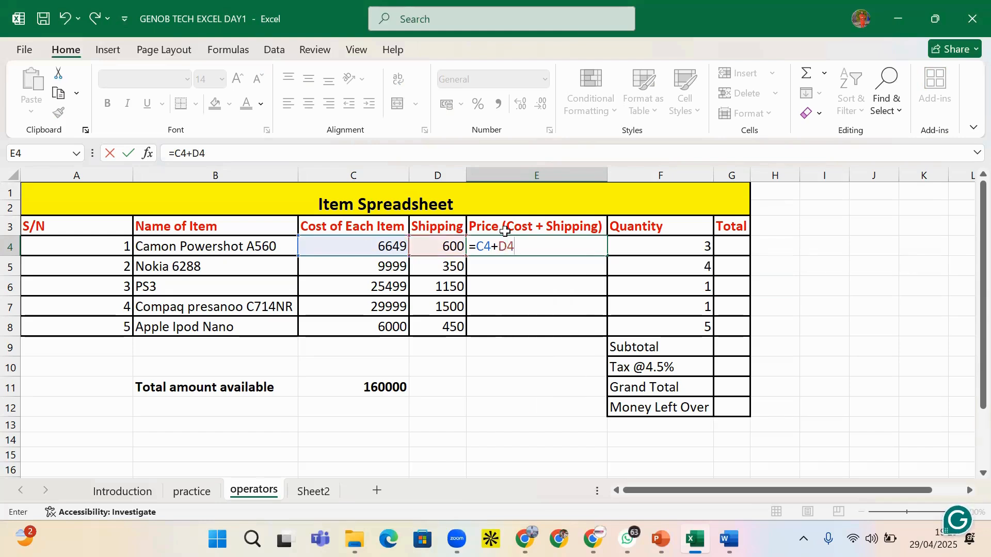
key("Return")
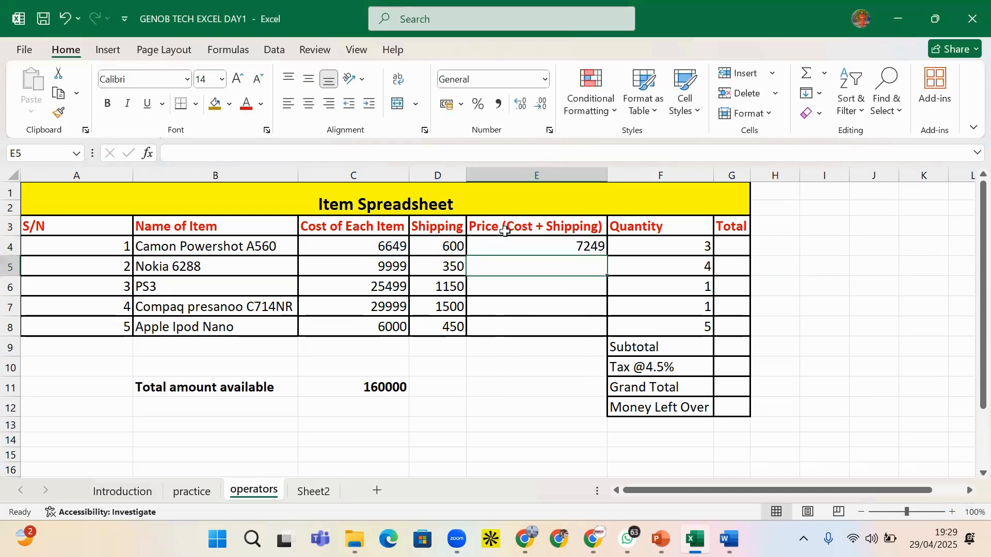
left_click(561, 246)
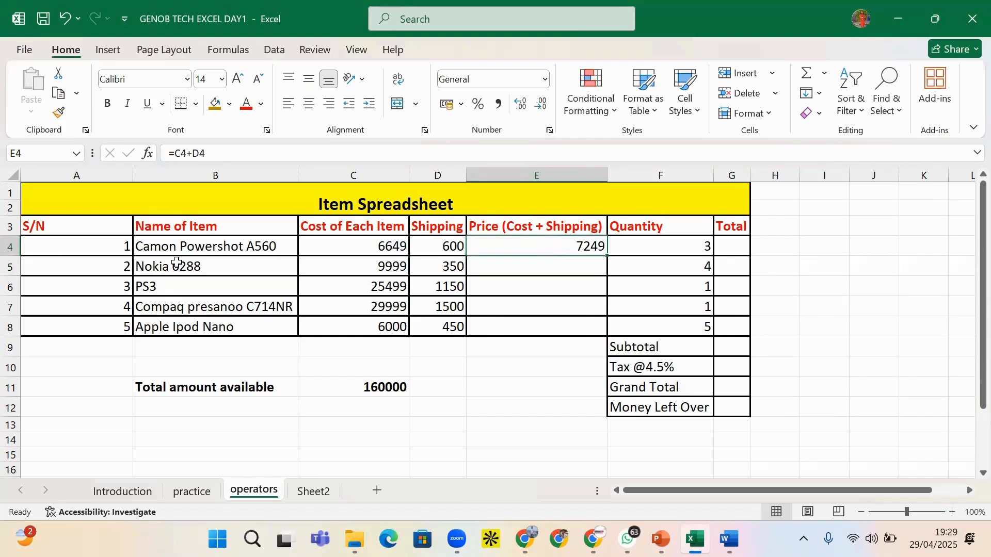
left_click(674, 251)
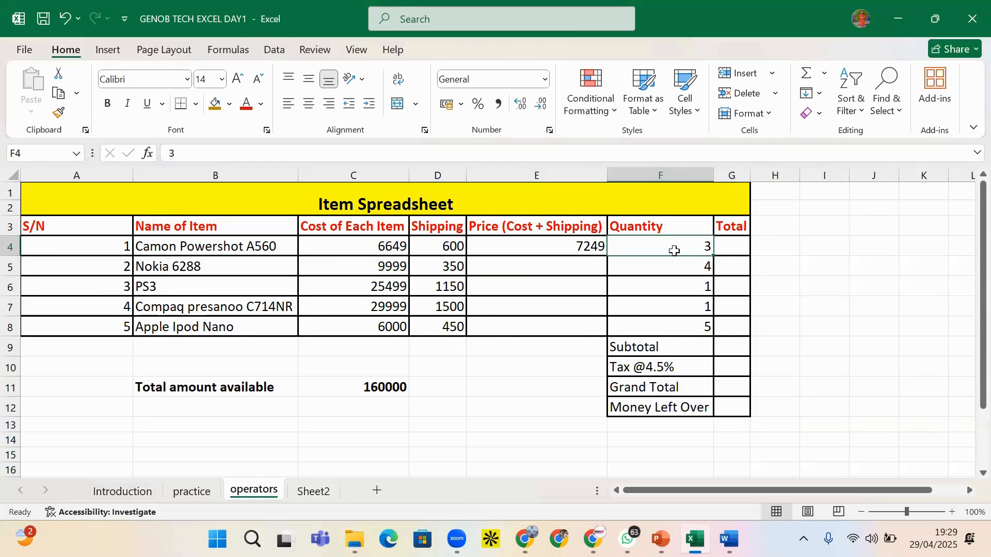
left_click(727, 249)
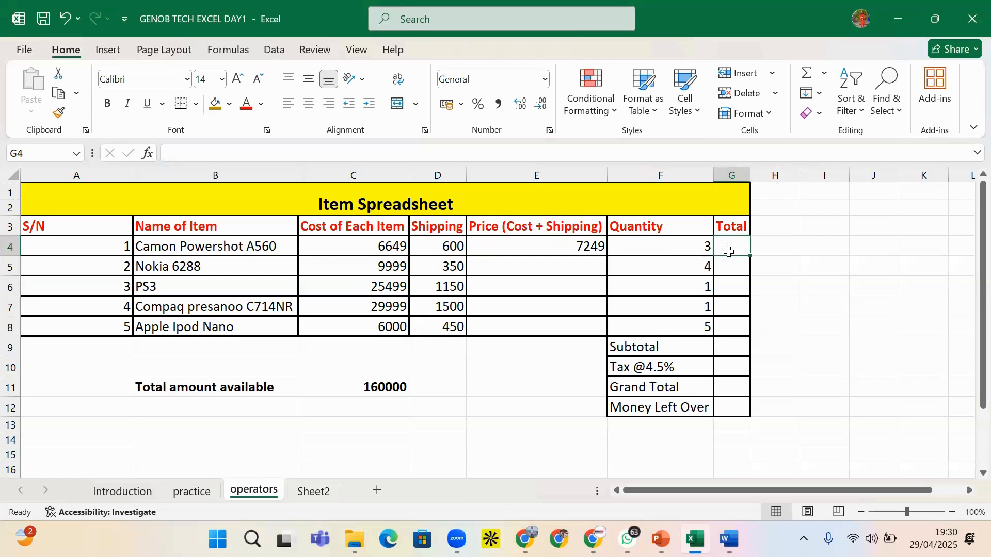
left_click(592, 248)
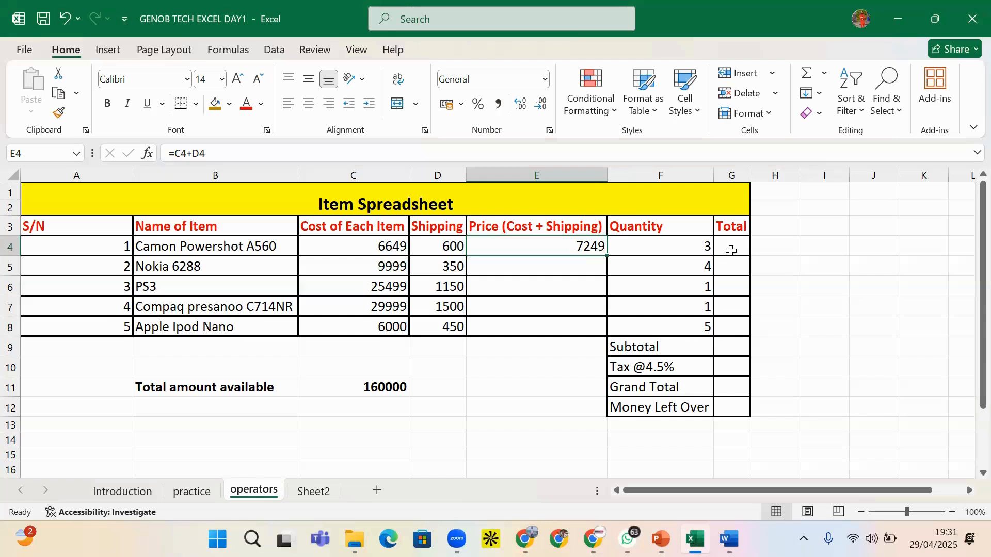
left_click(731, 252)
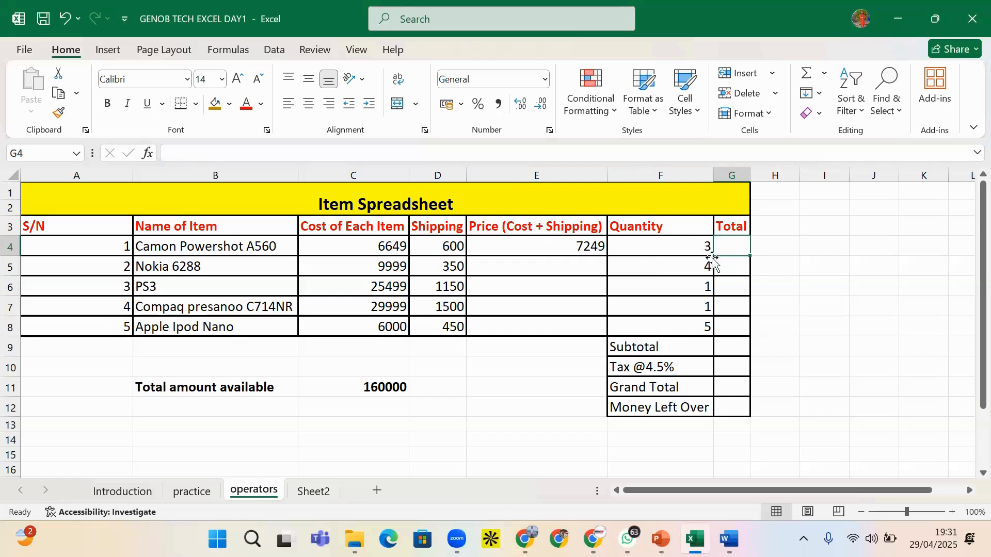
Type PROD into H4, then erase it so H4 is empty
left_click(790, 250)
type("P")
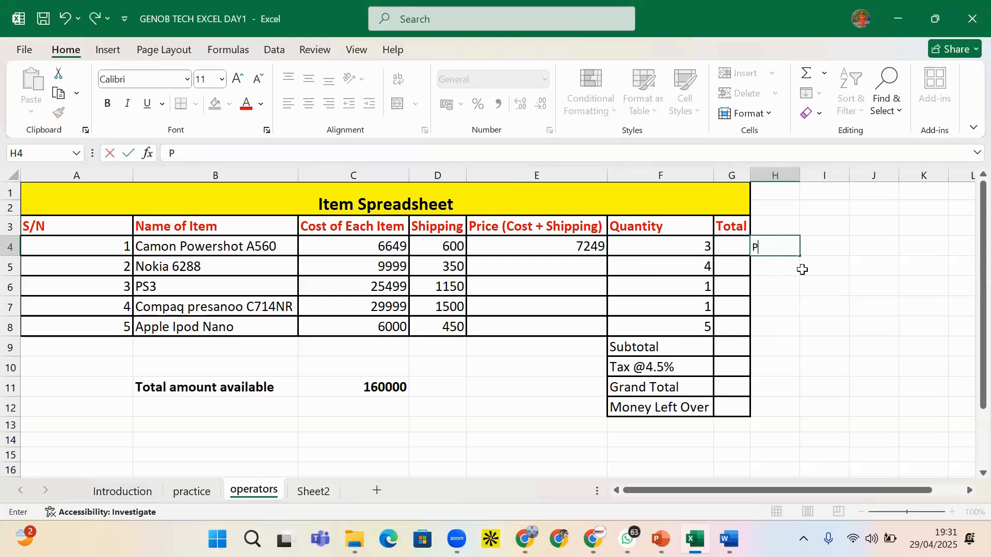
type("RO")
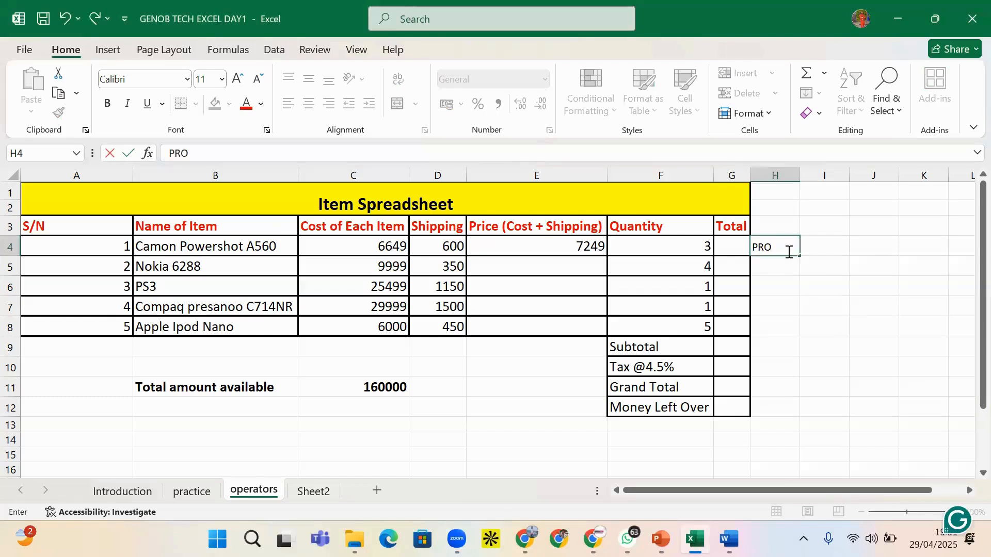
type("D")
left_click(768, 263)
left_click(785, 249)
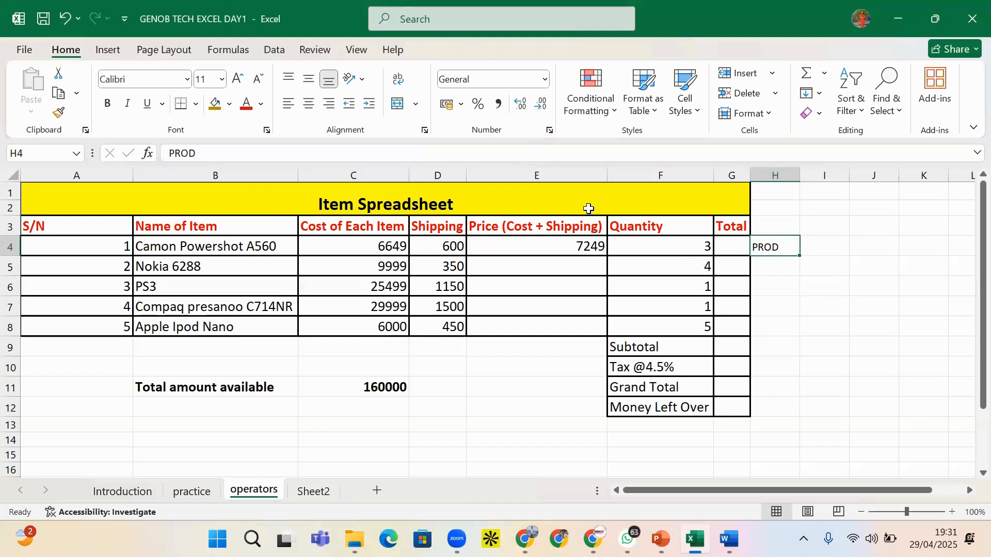
key("BackSpace")
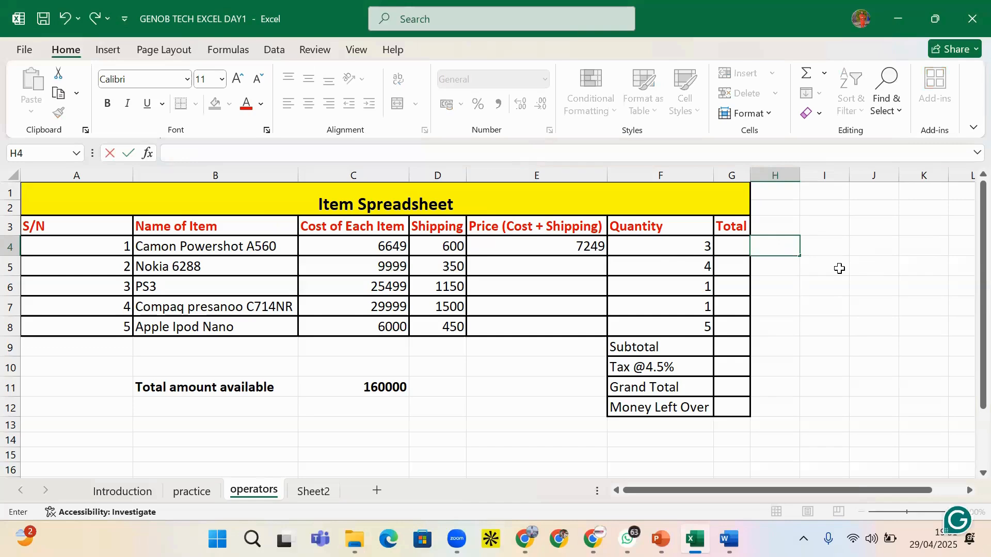
left_click(812, 243)
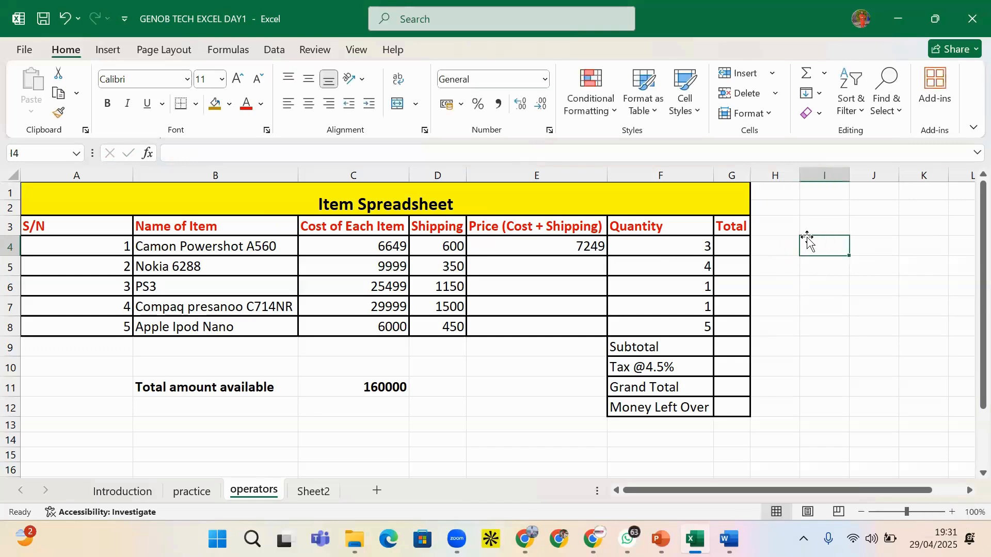
Check cells H2 through H8 are empty, then view E4's =C4+D4 formula
left_click(807, 222)
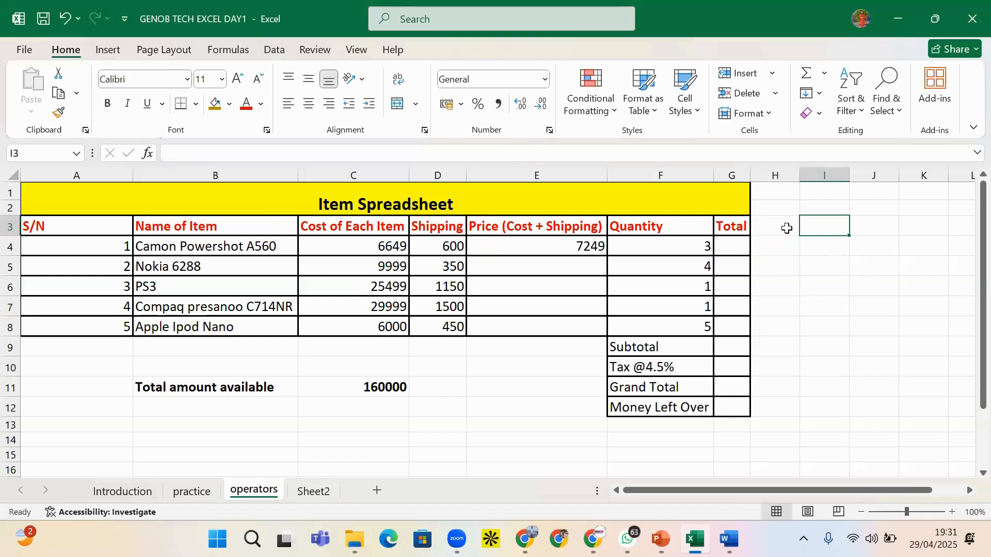
left_click(787, 228)
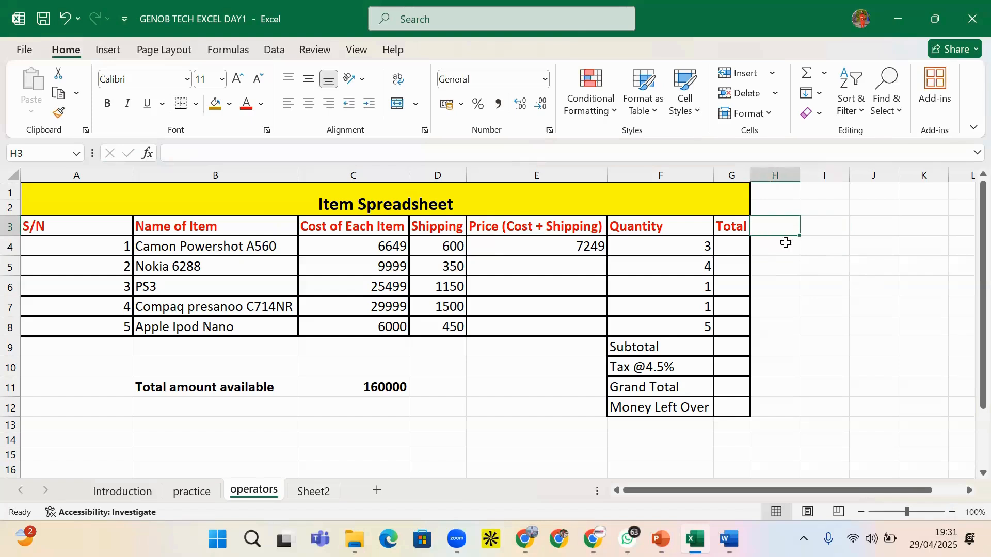
left_click(784, 246)
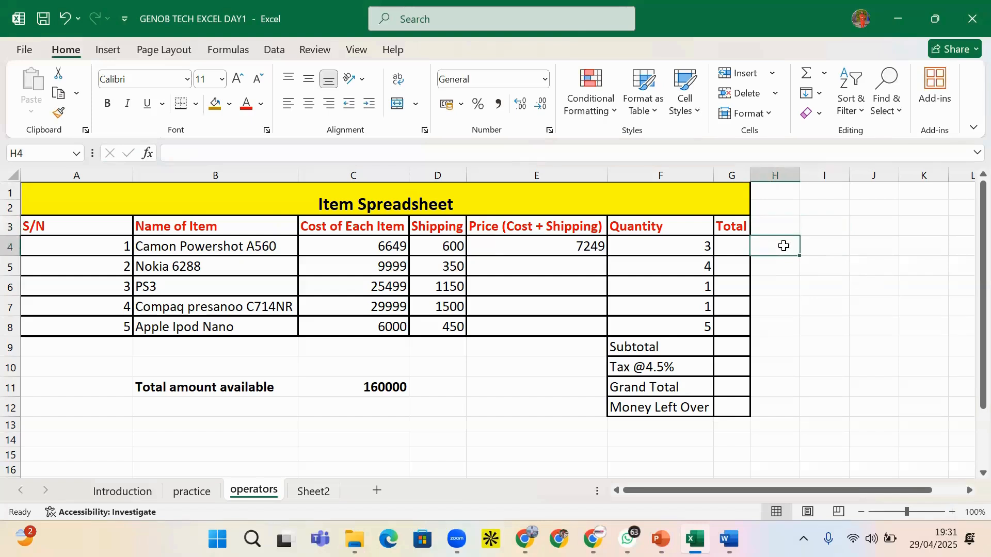
left_click(785, 286)
left_click(776, 207)
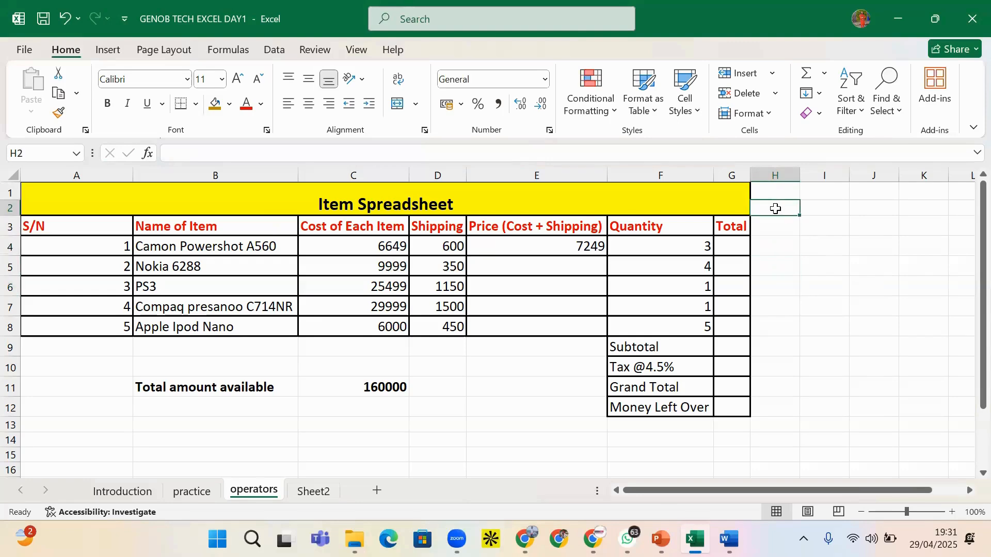
left_click(775, 243)
left_click_drag(787, 213, 778, 292)
left_click(778, 320)
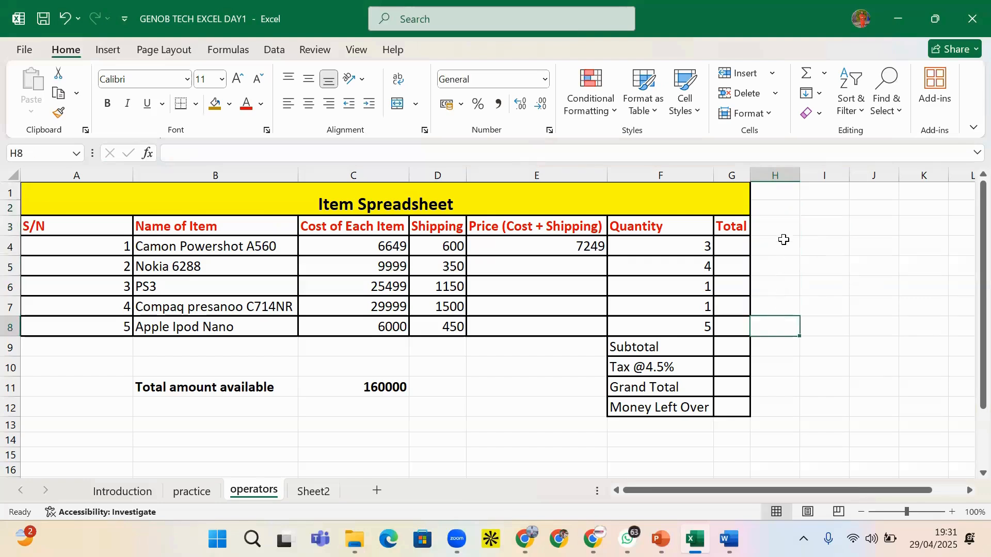
left_click(602, 248)
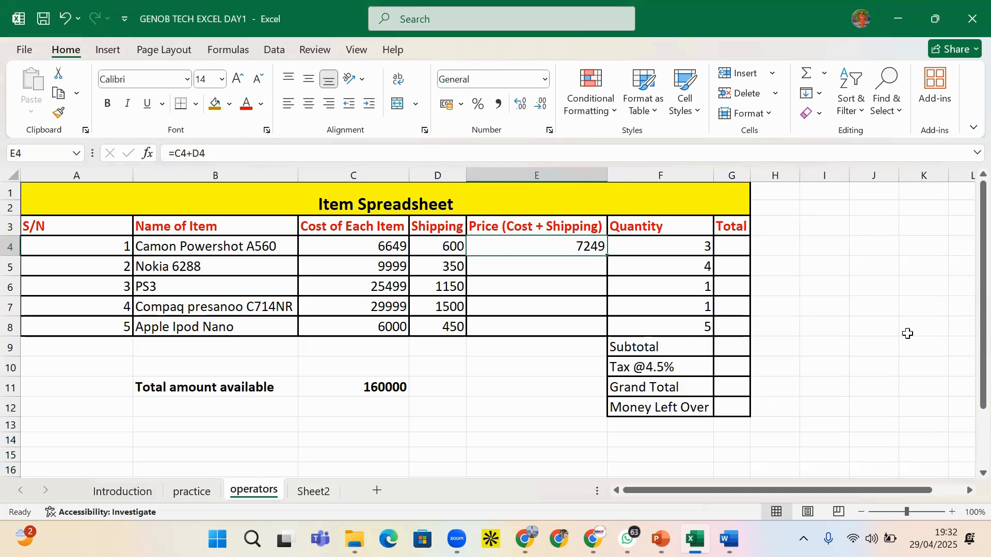
left_click(832, 231)
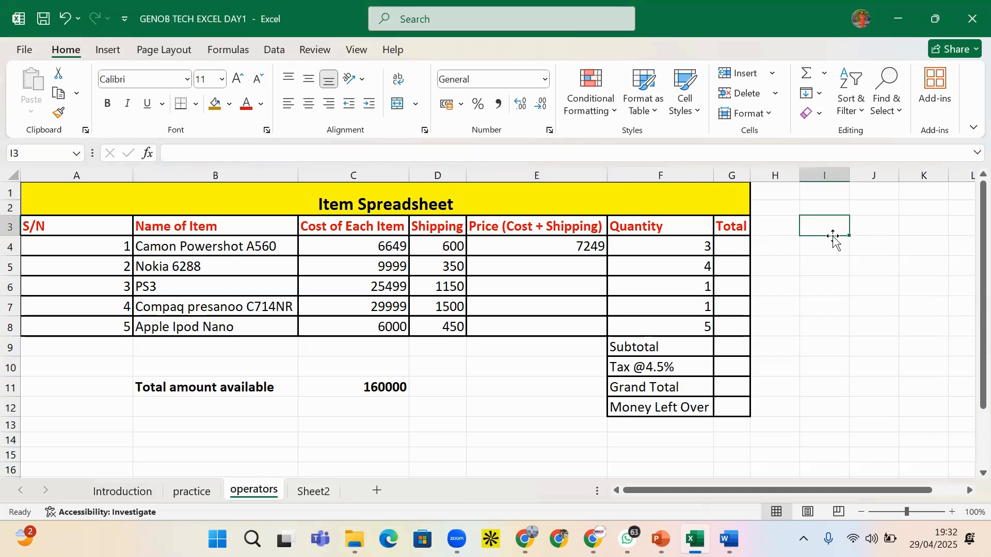
type("=C4")
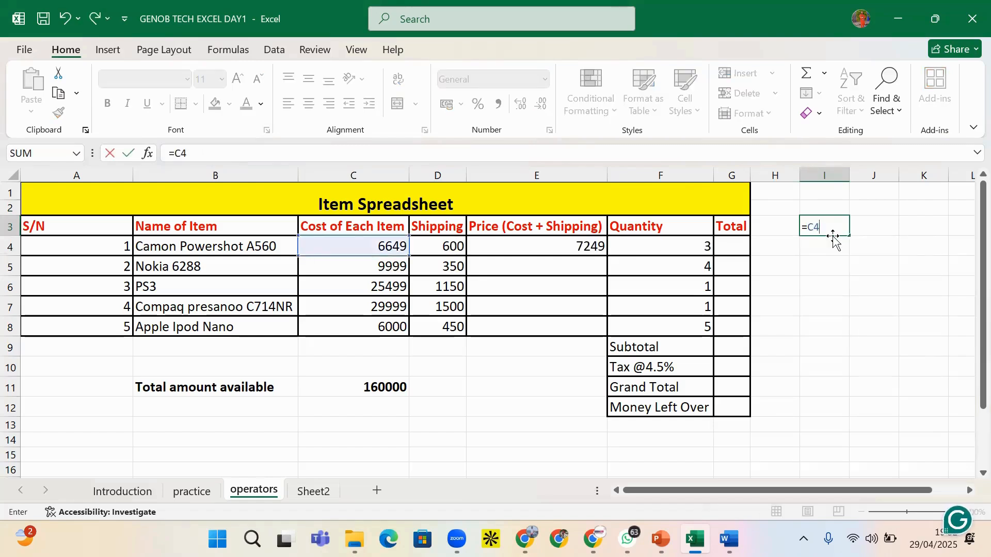
type(":F")
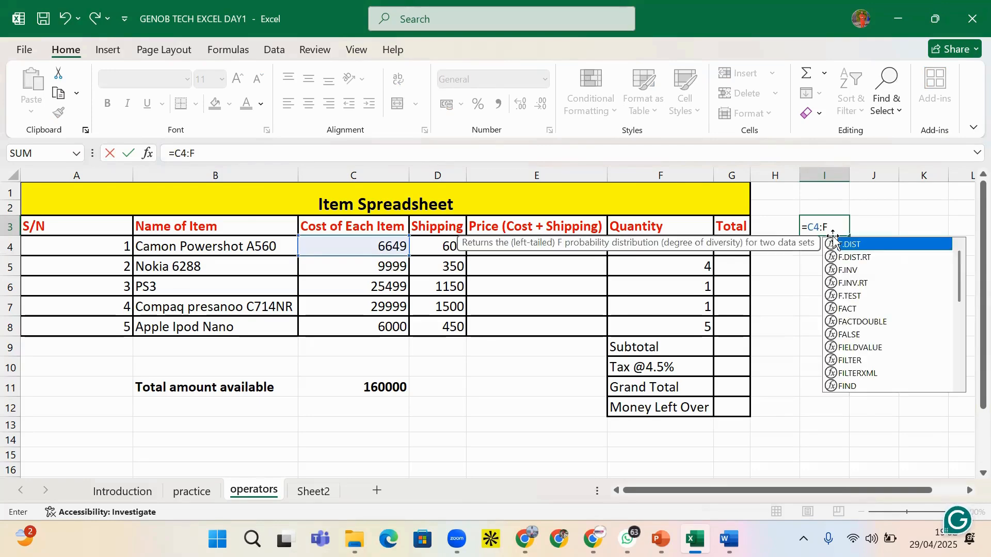
type("4")
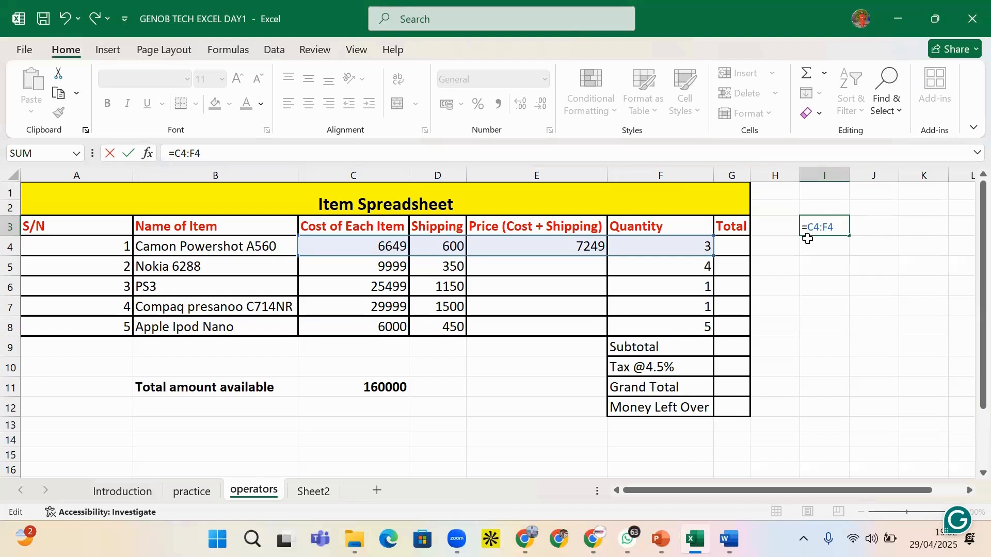
type("PRO")
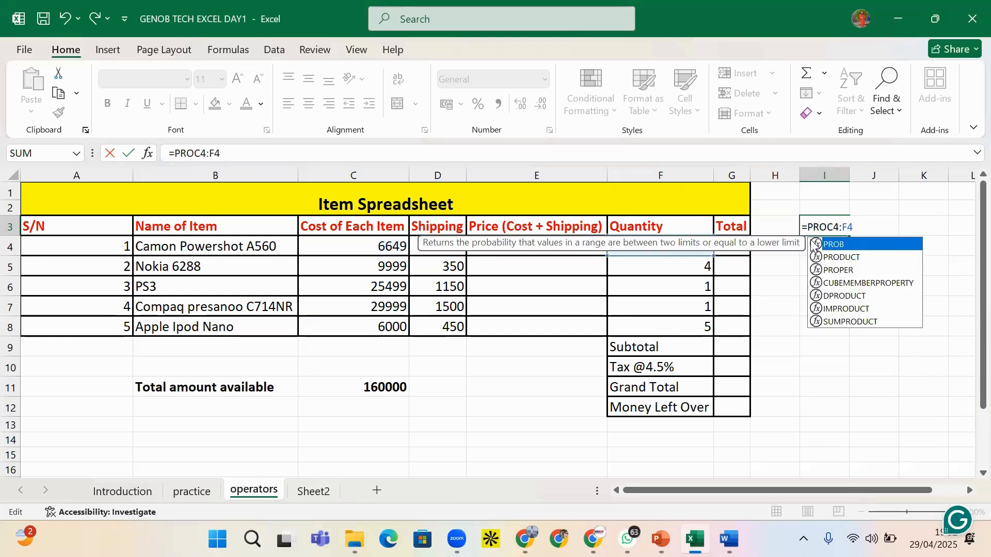
double_click(851, 257)
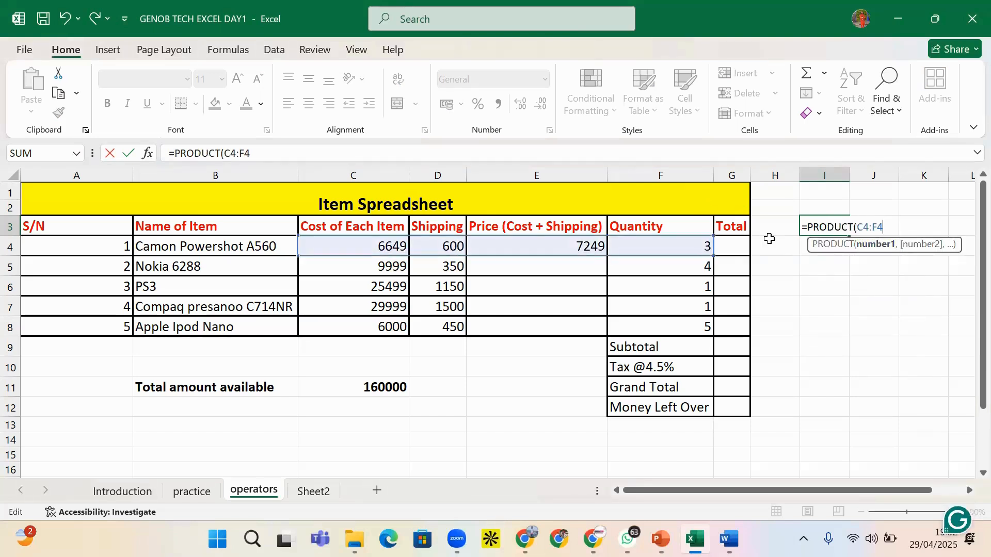
type(")")
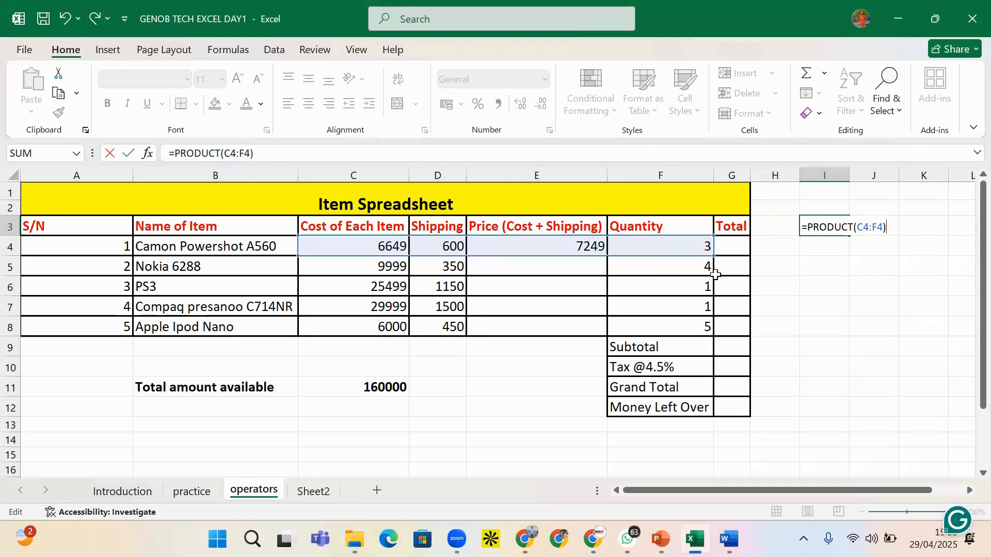
key("Return")
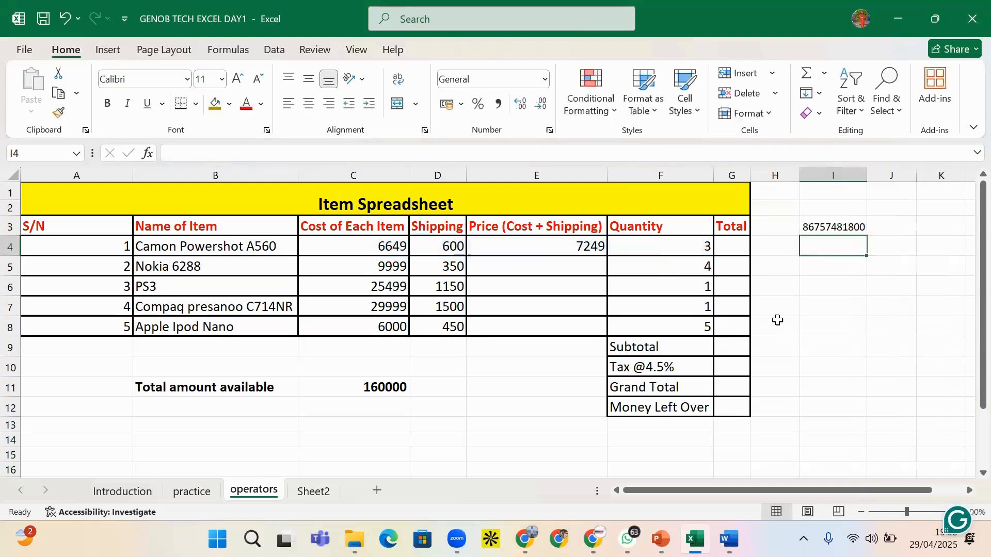
left_click(840, 224)
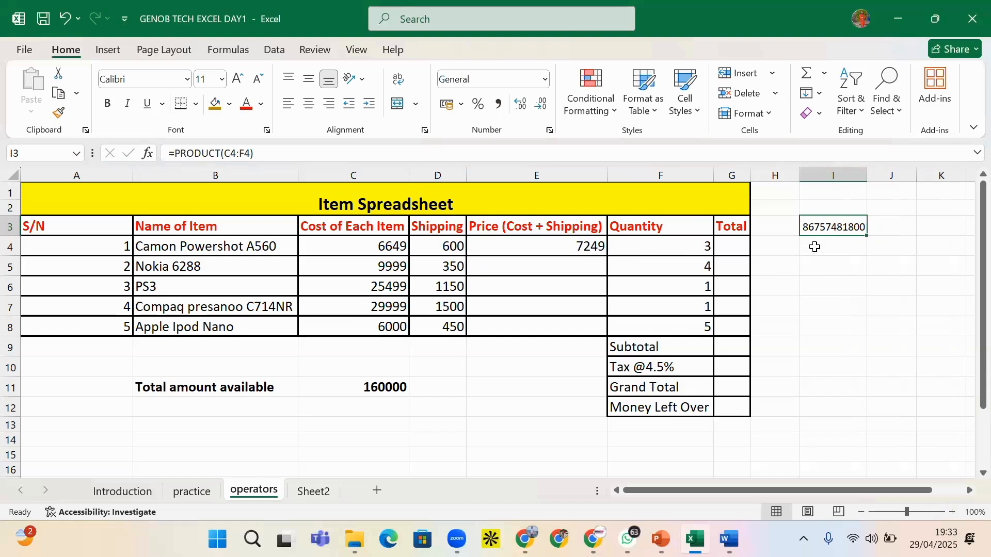
key("Delete")
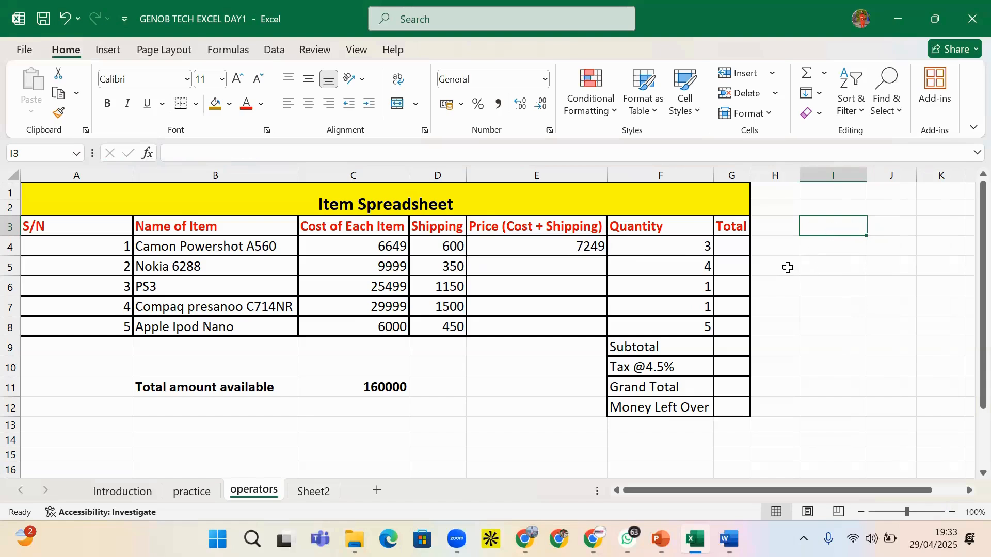
left_click(726, 249)
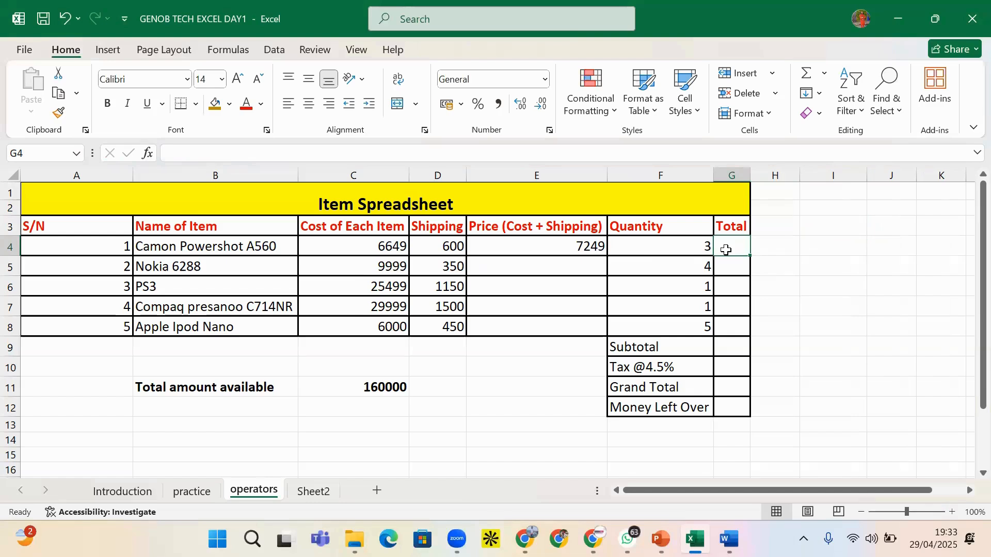
Enter =E4*F4 in G4 so the first total reads 21747
type("=")
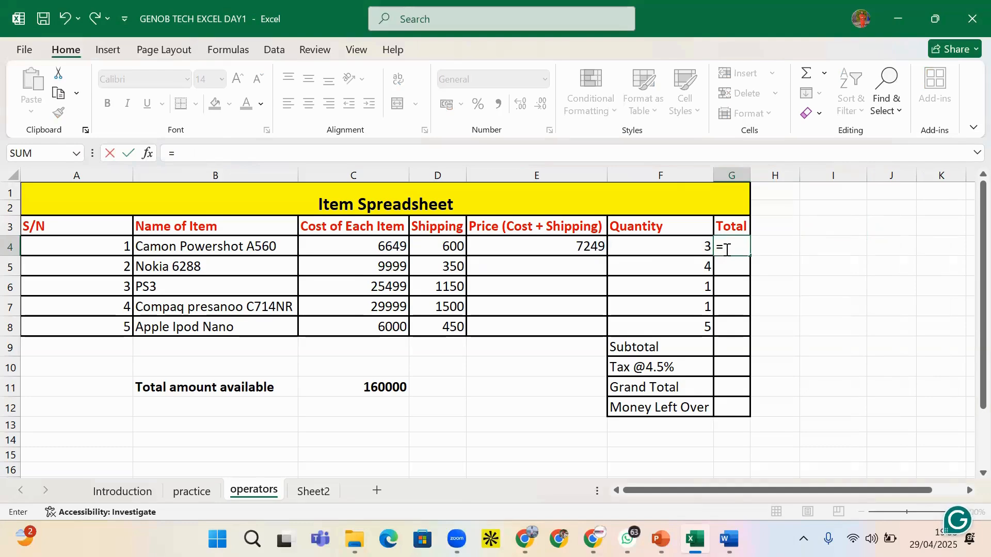
type("E")
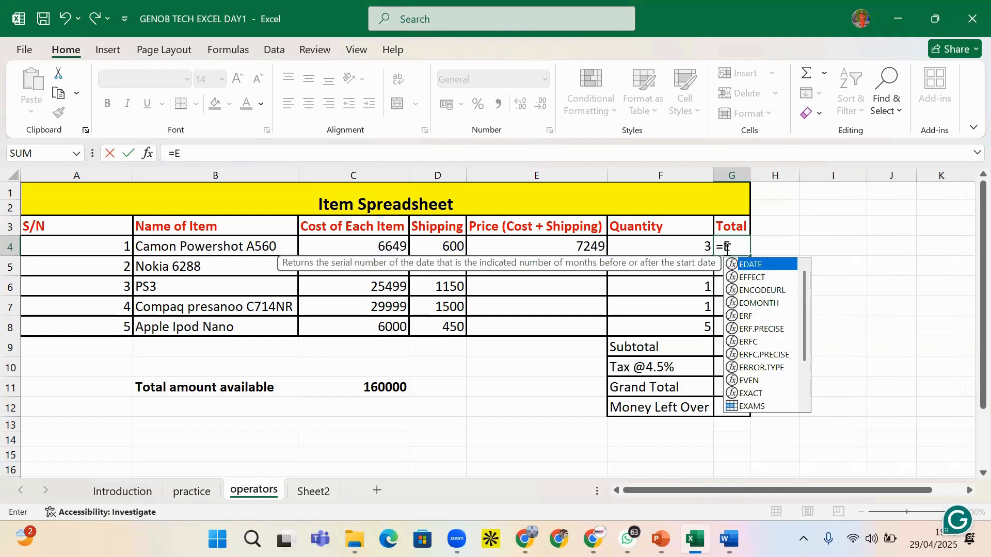
type("4")
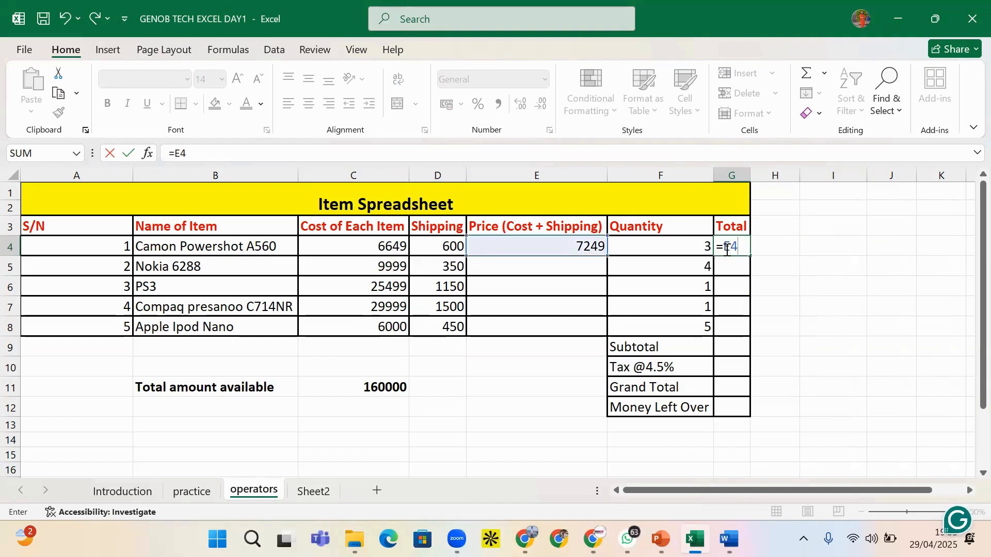
type("*F4")
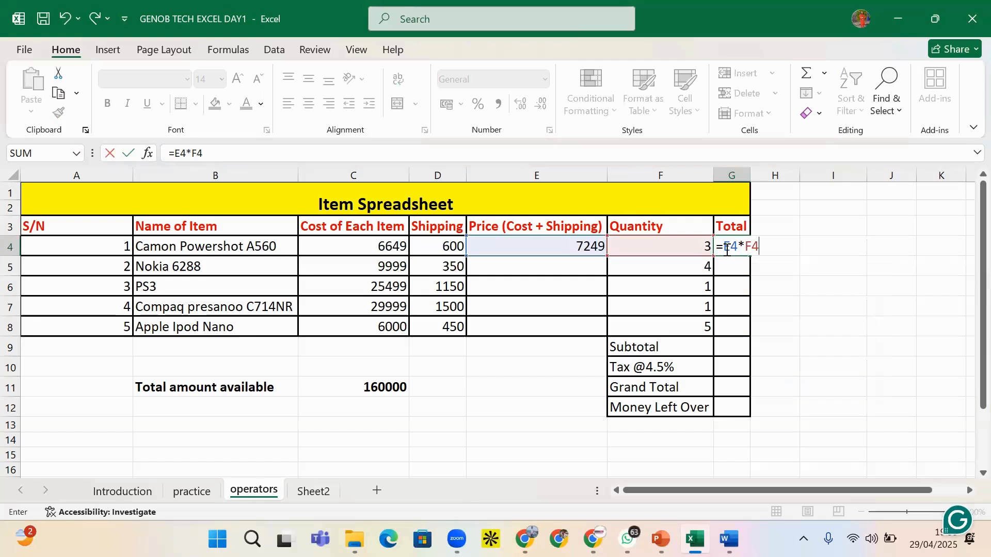
key("Return")
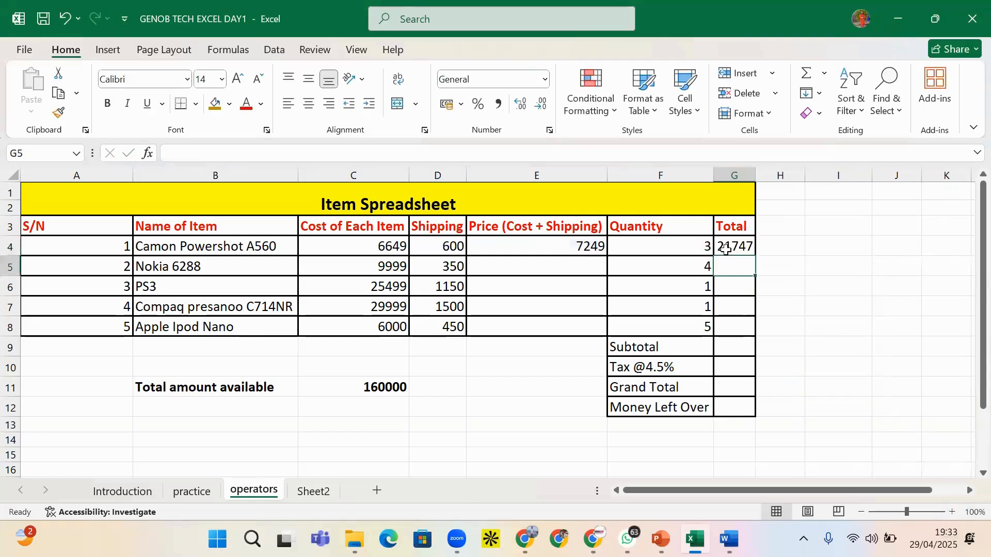
left_click(741, 250)
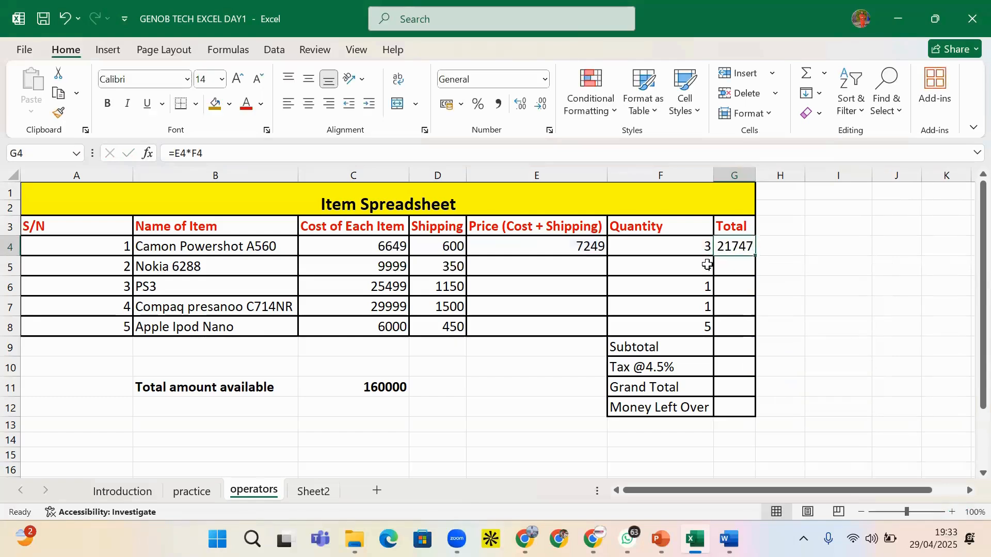
Compare E4's =C4+D4 price formula with the still-empty E5 and E6
left_click(548, 248)
left_click(555, 267)
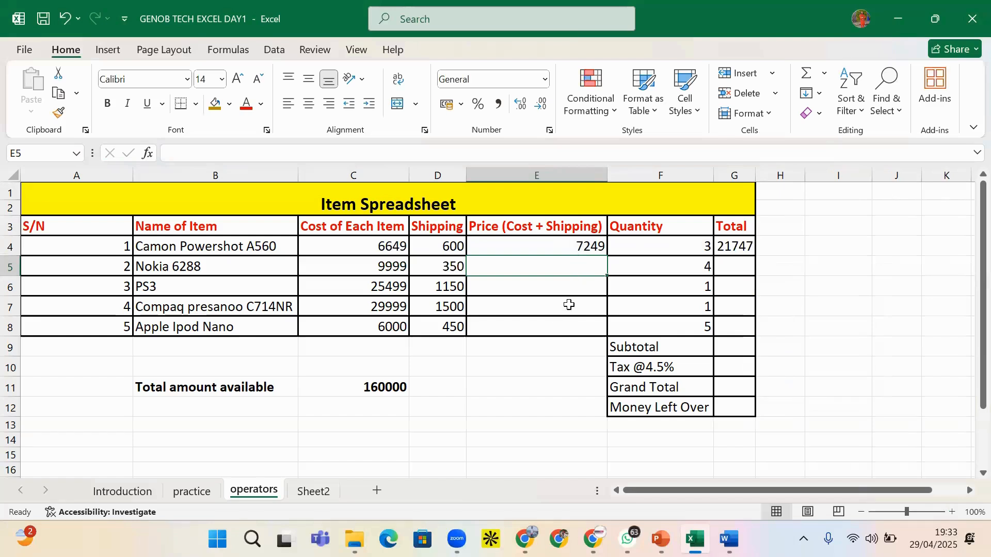
left_click(582, 253)
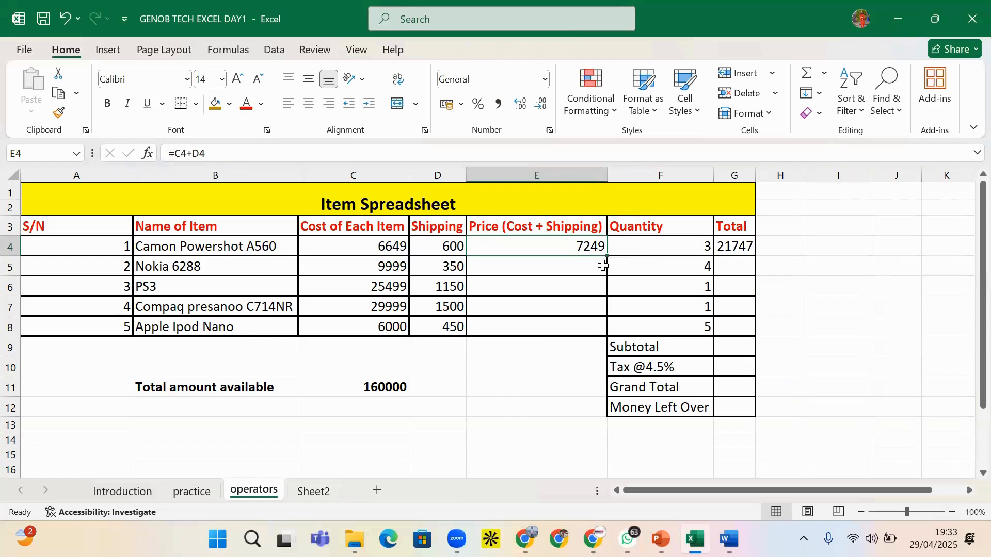
left_click(559, 282)
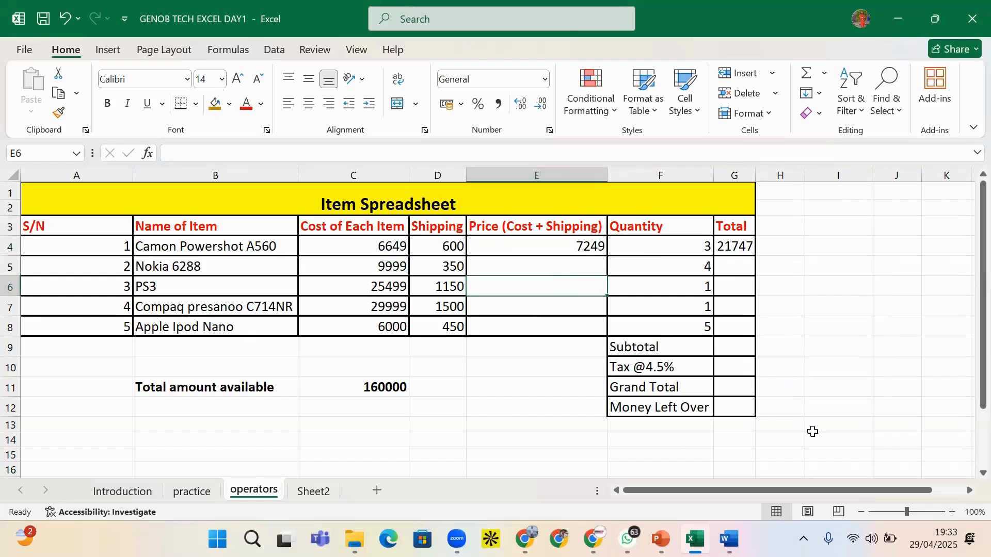
left_click(830, 229)
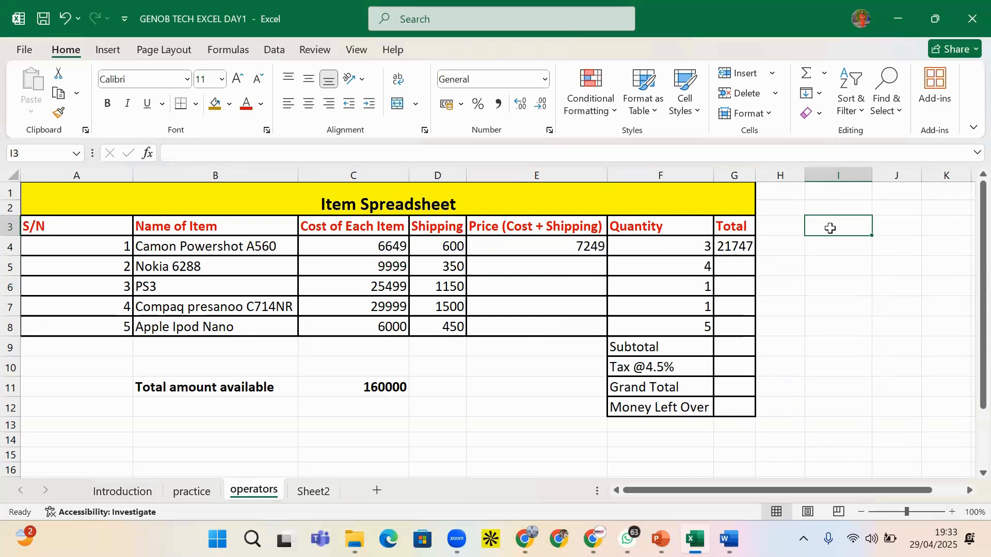
Enter MON in I3 and auto-fill the weekdays down to SUN in I9
type("MON")
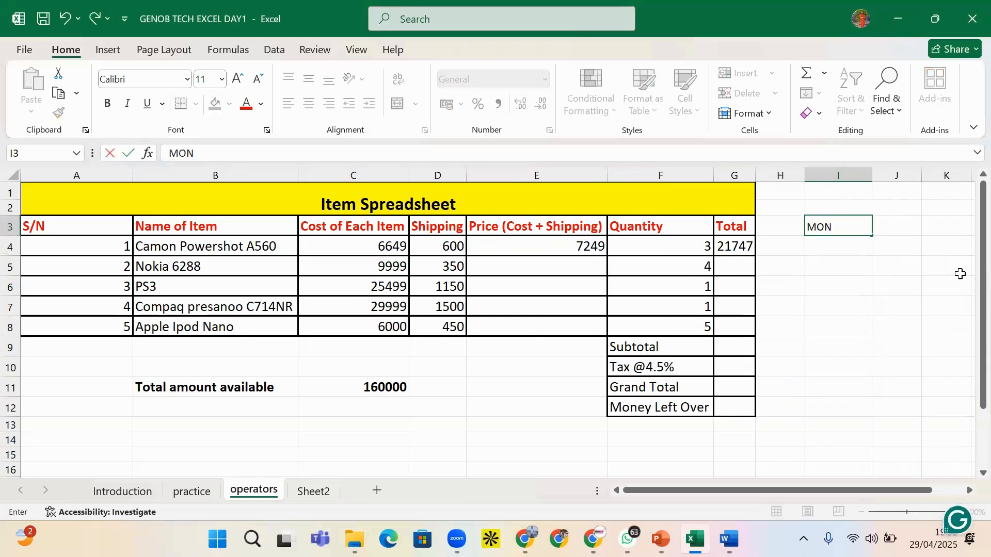
left_click(853, 247)
left_click(857, 226)
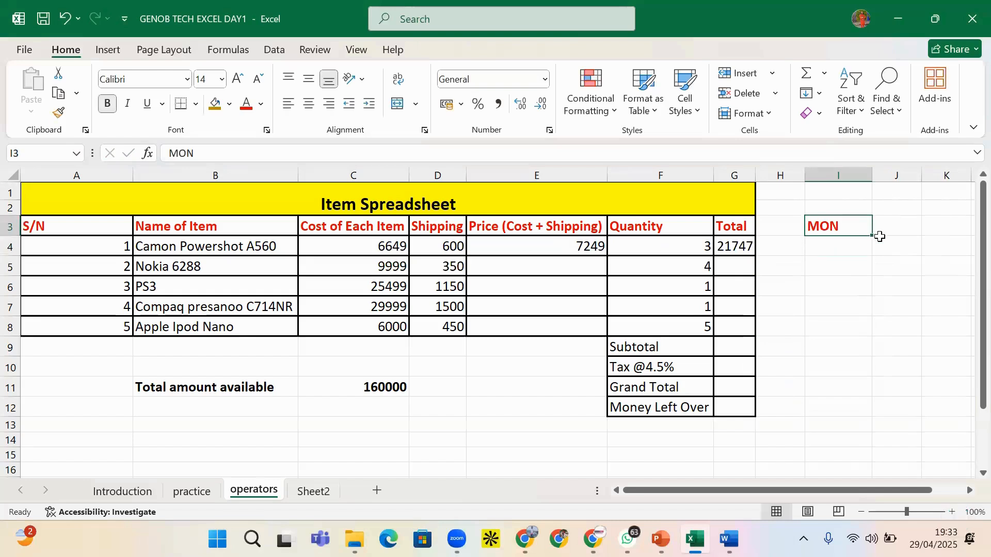
mouse_move(873, 235)
left_mouse_down()
mouse_move(870, 250)
mouse_move(867, 227)
left_mouse_up()
left_click_drag(870, 235, 853, 365)
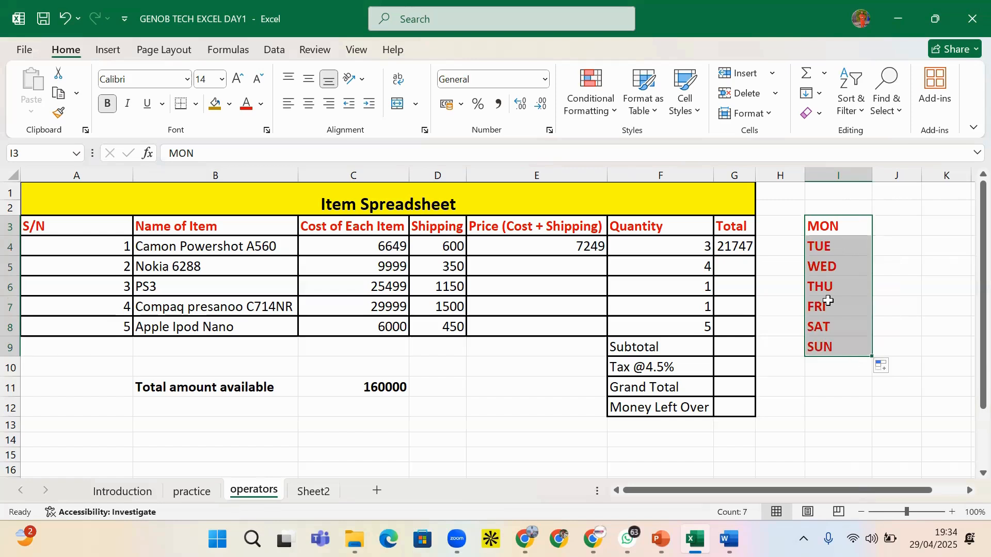
Step through the filled day labels, then delete MON to SAT from I3:I8
left_click(841, 226)
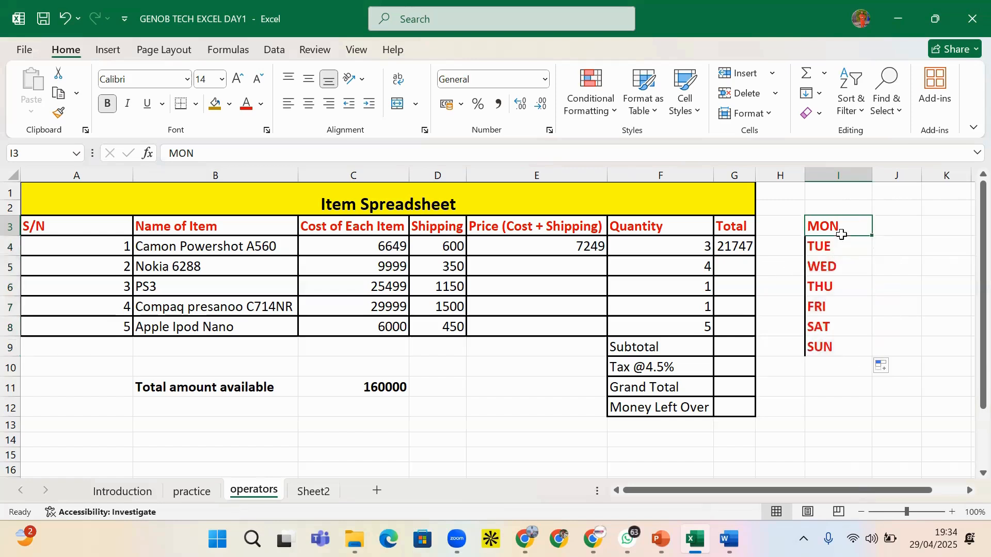
left_click(841, 244)
left_click(828, 271)
left_click(828, 287)
left_click(831, 304)
left_click(845, 210)
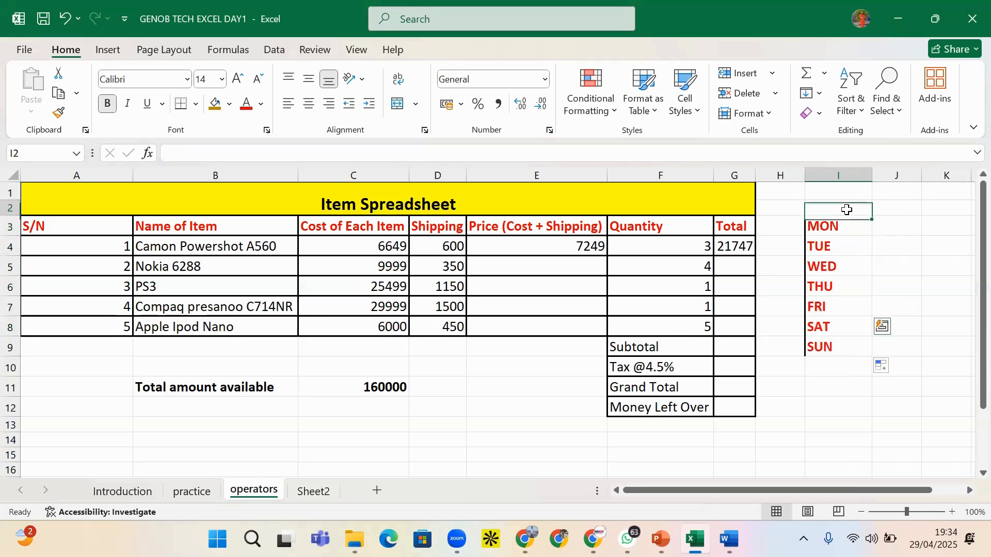
left_click_drag(841, 223, 847, 319)
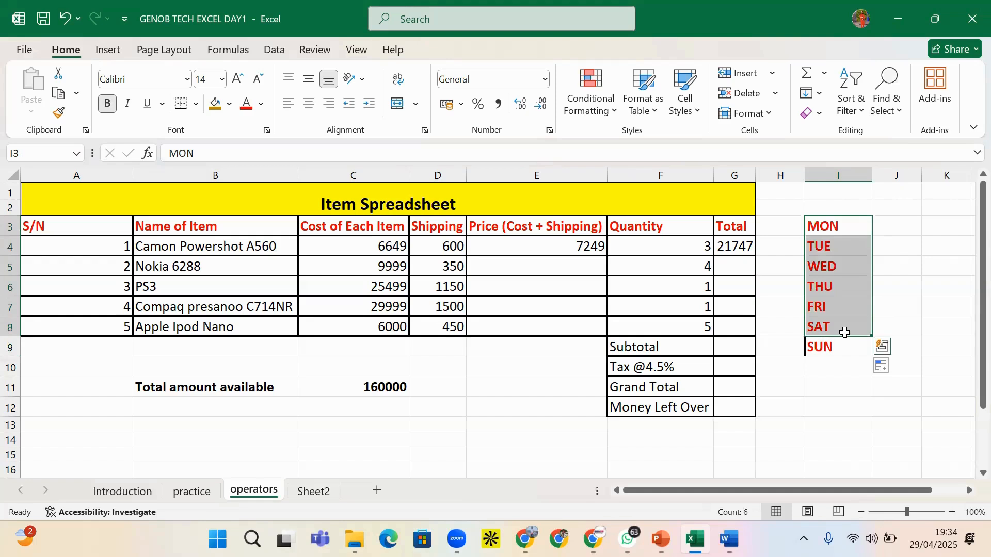
key("Delete")
left_click(829, 347)
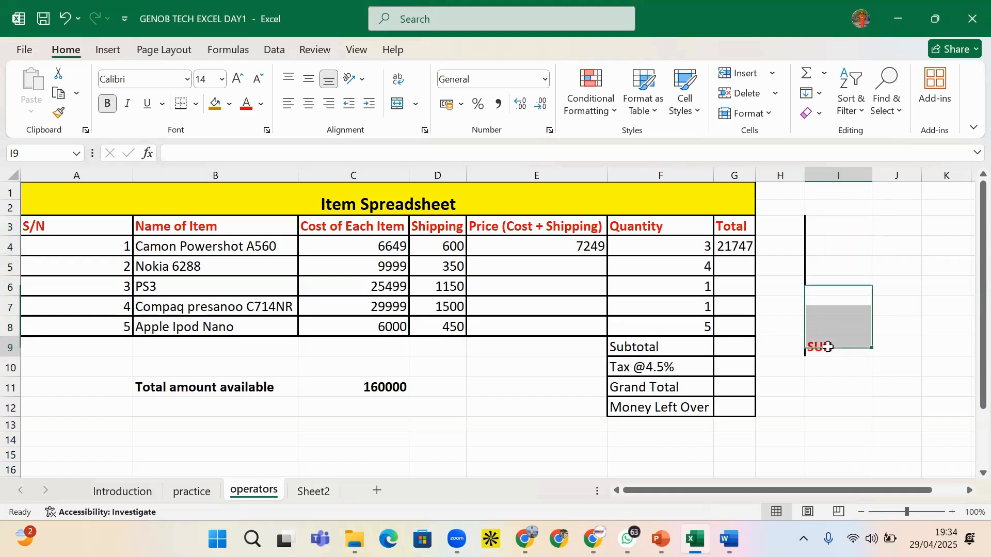
Fill E4's =C4+D4 down to E8, giving prices 10349, 26649, 31499 and 6450
left_click(511, 247)
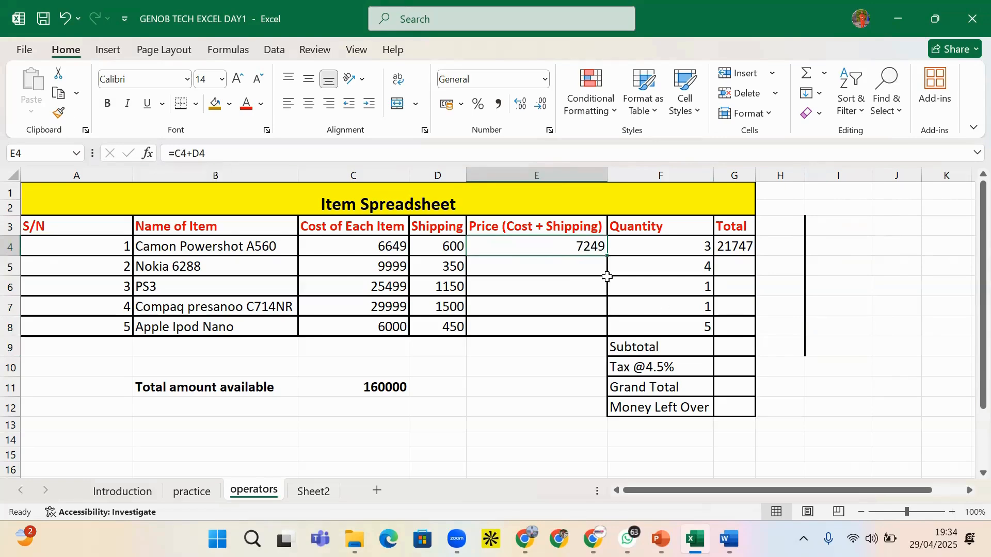
left_click(580, 266)
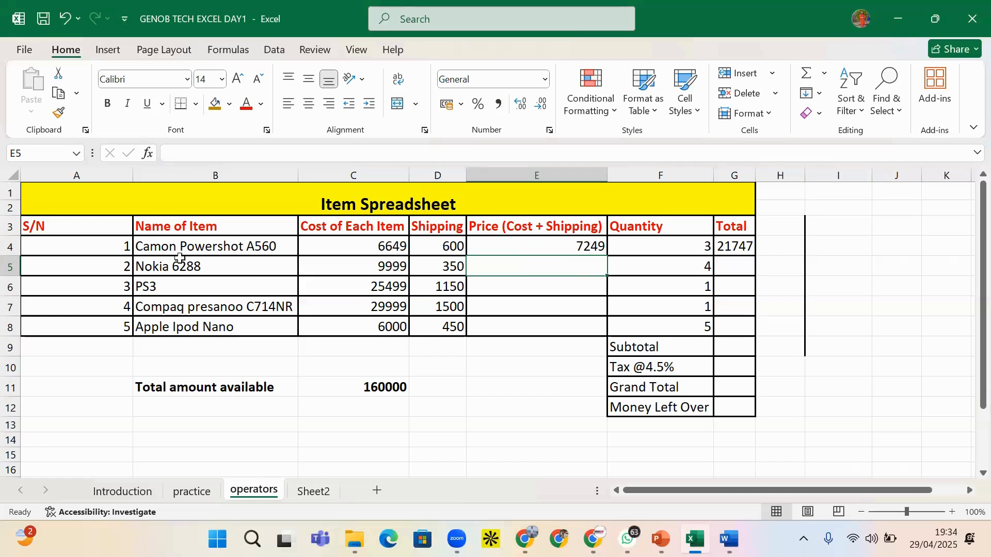
left_click(11, 266)
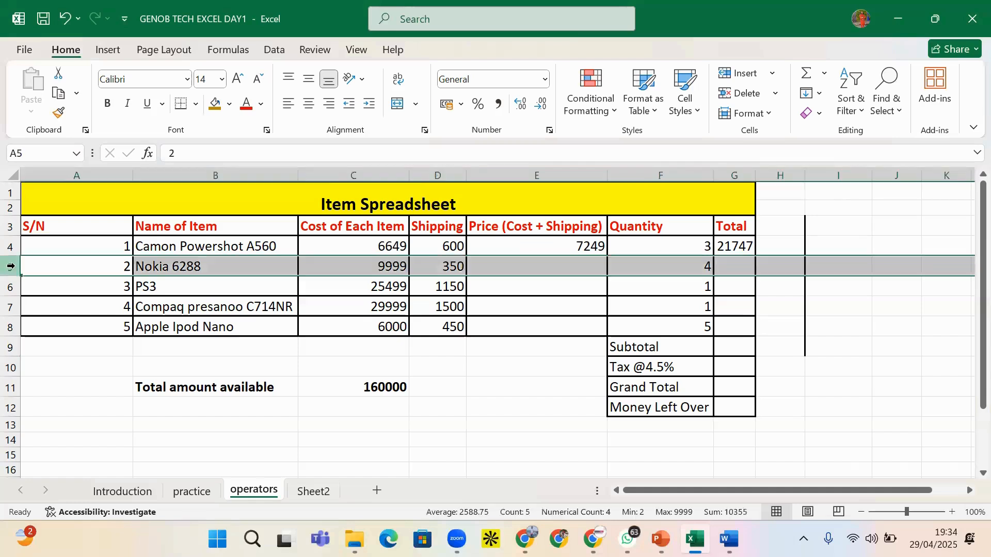
left_click(556, 267)
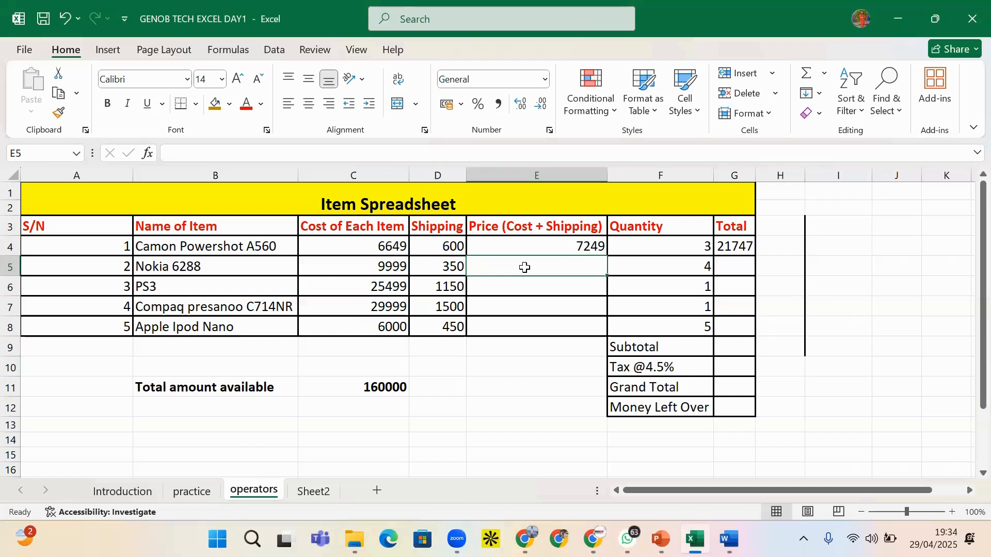
double_click(559, 263)
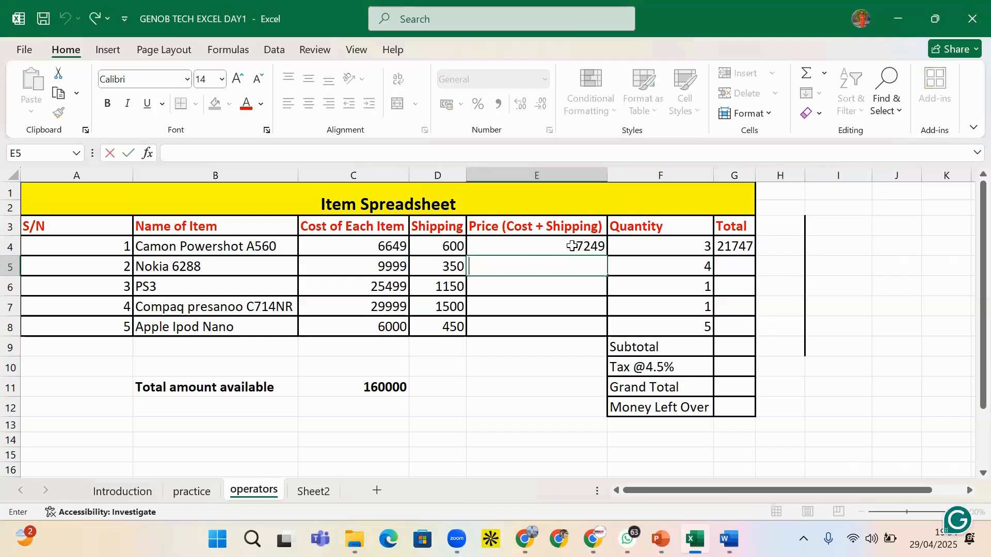
left_click(573, 247)
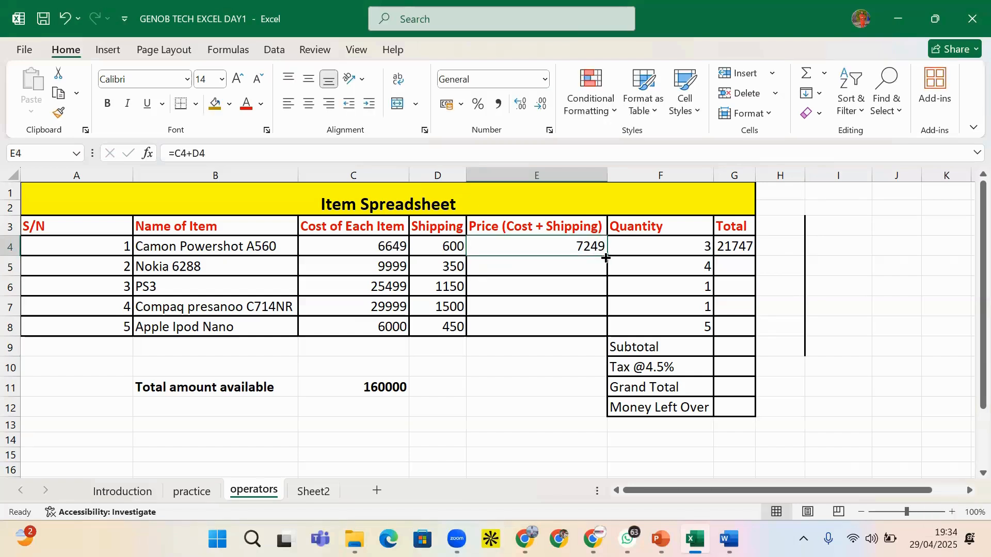
left_click_drag(606, 258, 594, 330)
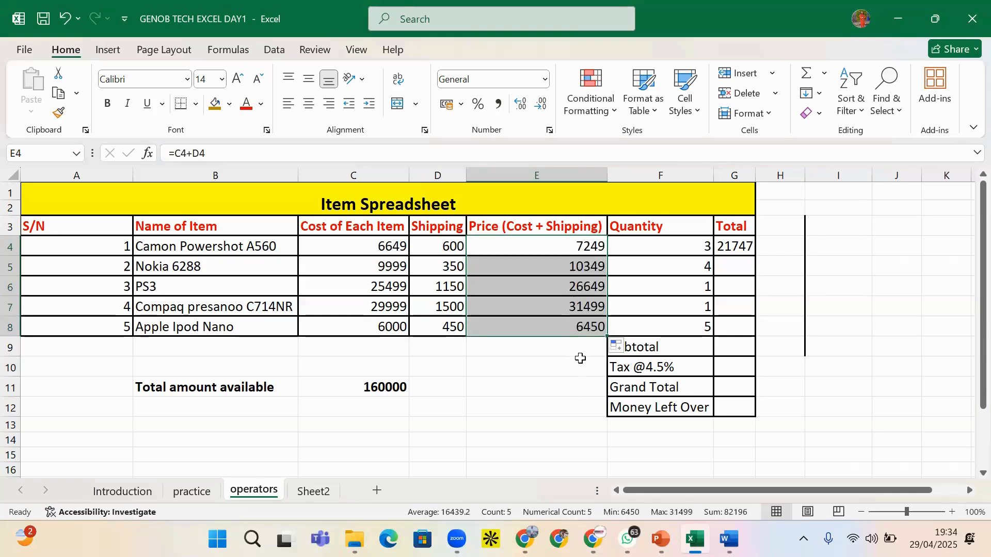
Double-click G4's fill handle to copy =E4*F4 down column G
left_click(743, 247)
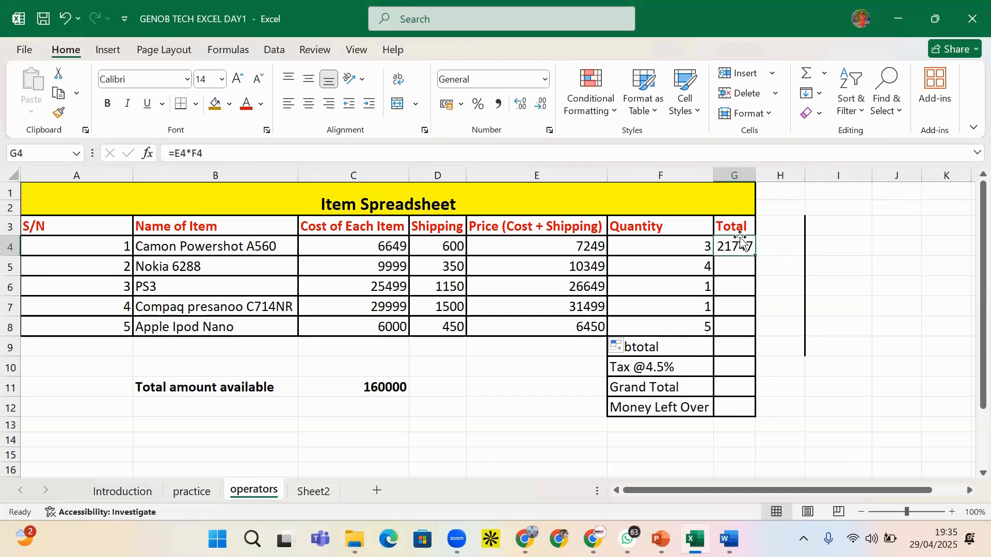
left_click(743, 268)
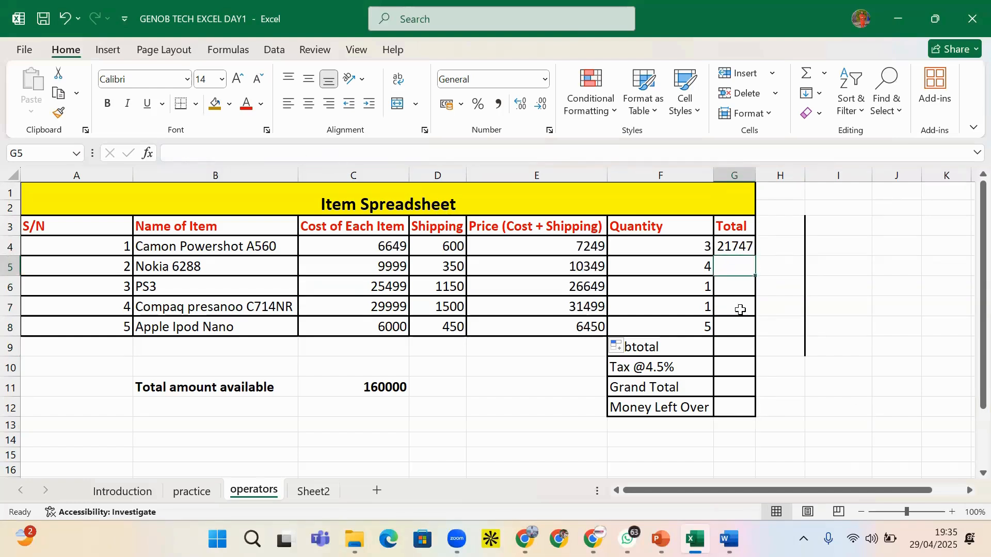
left_click(745, 250)
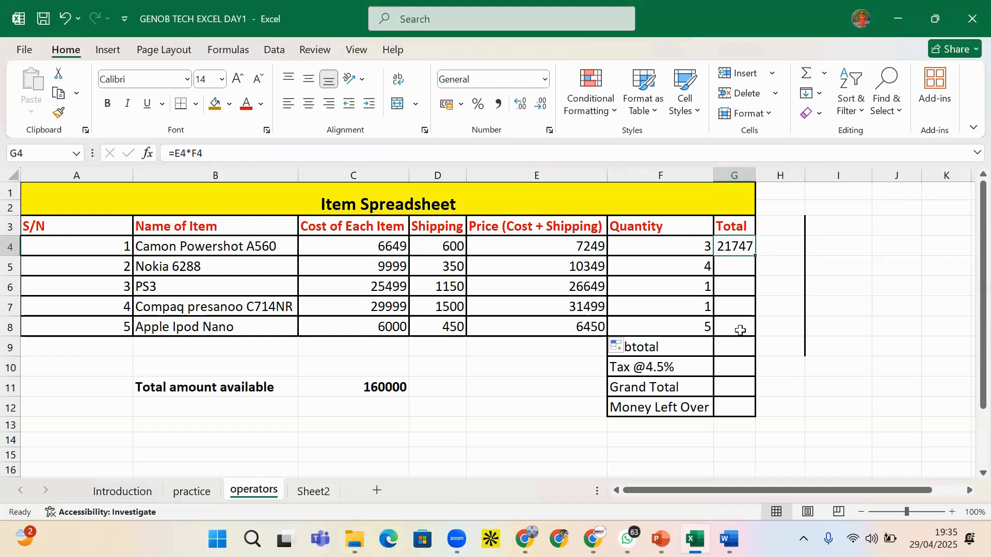
double_click(754, 257)
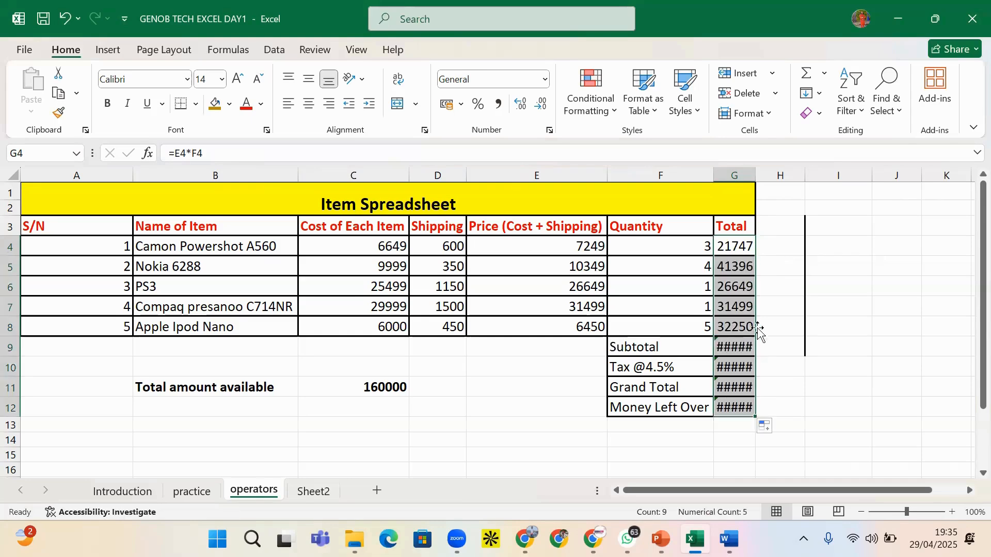
Clear the #VALUE! formulas wrongly filled into the summary cells G9:G12
left_click(741, 345)
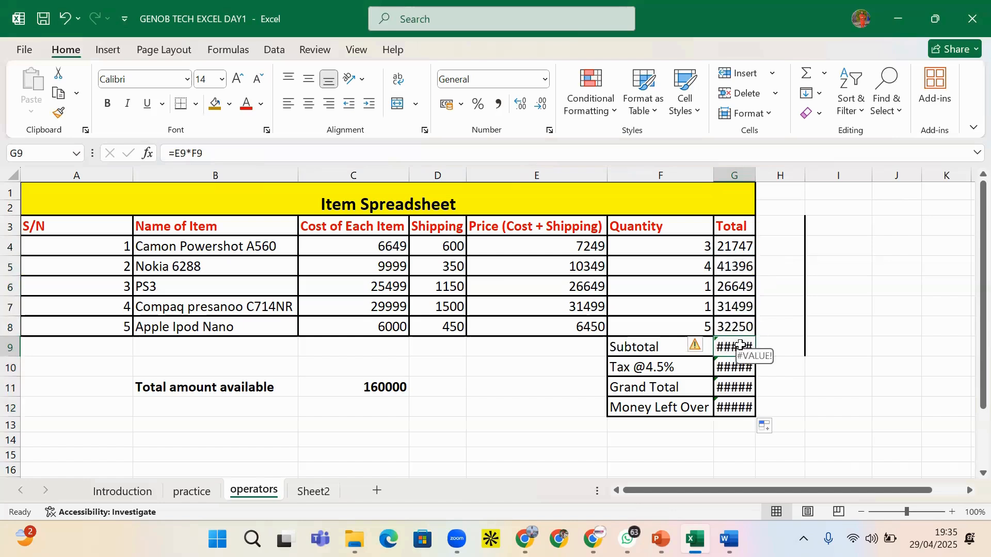
left_click_drag(740, 345, 733, 423)
key("Delete")
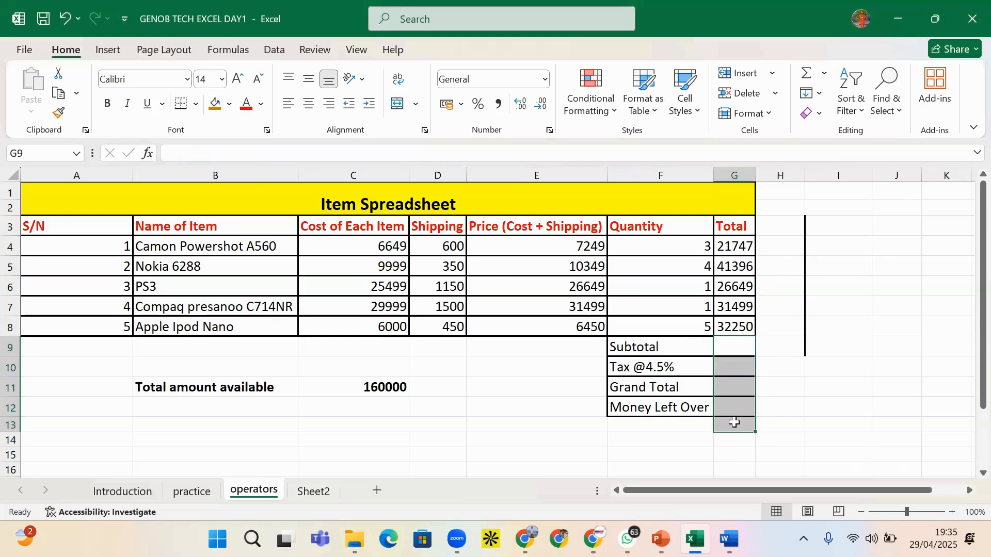
left_click(791, 344)
left_click(664, 346)
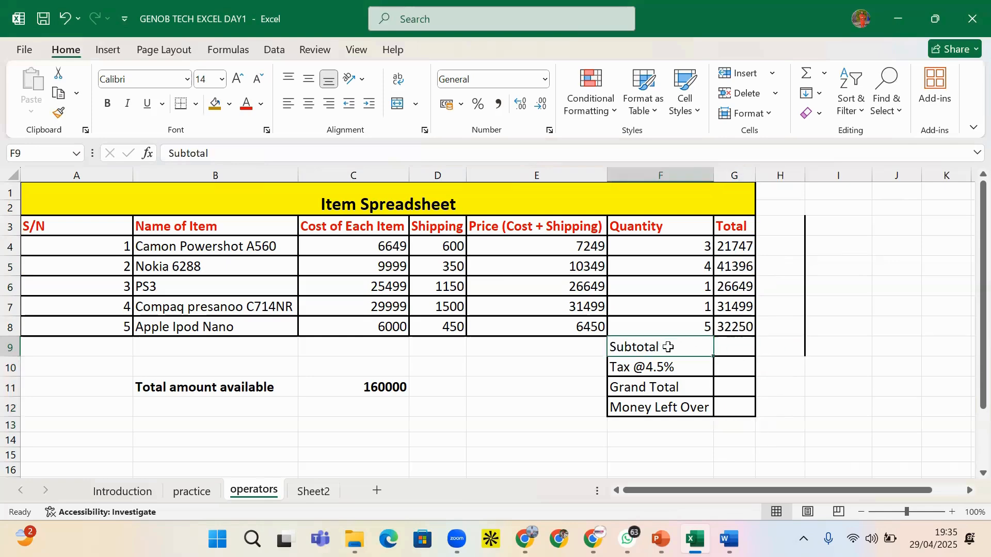
left_click(735, 358)
left_click(733, 347)
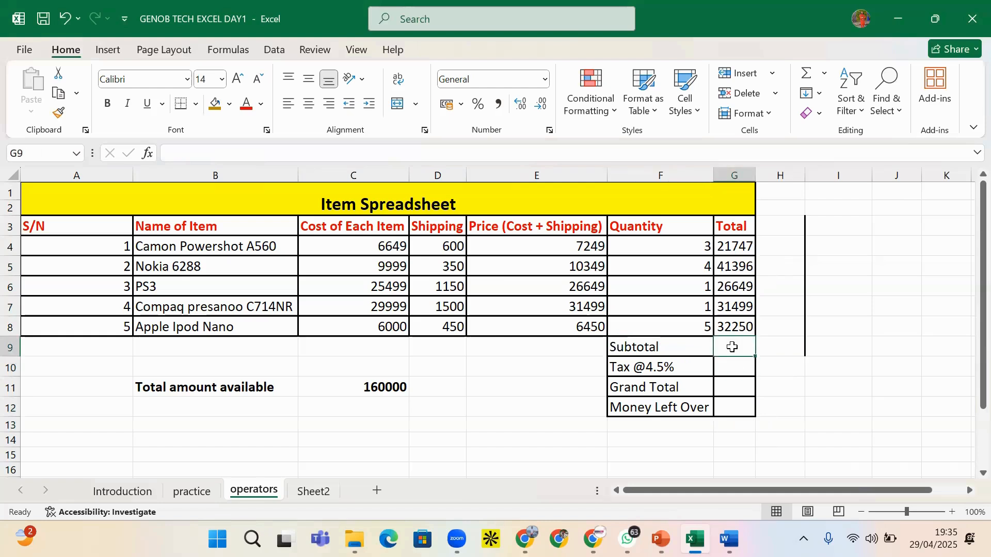
Review the item totals in G4 to G8, ending on the empty Subtotal cell
left_click(739, 246)
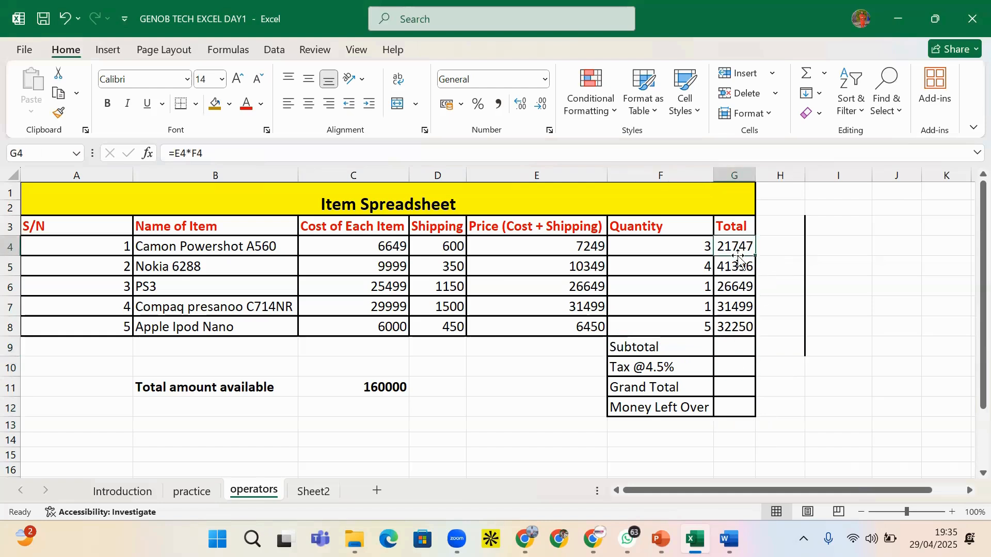
left_click(739, 267)
left_click(740, 287)
left_click(735, 307)
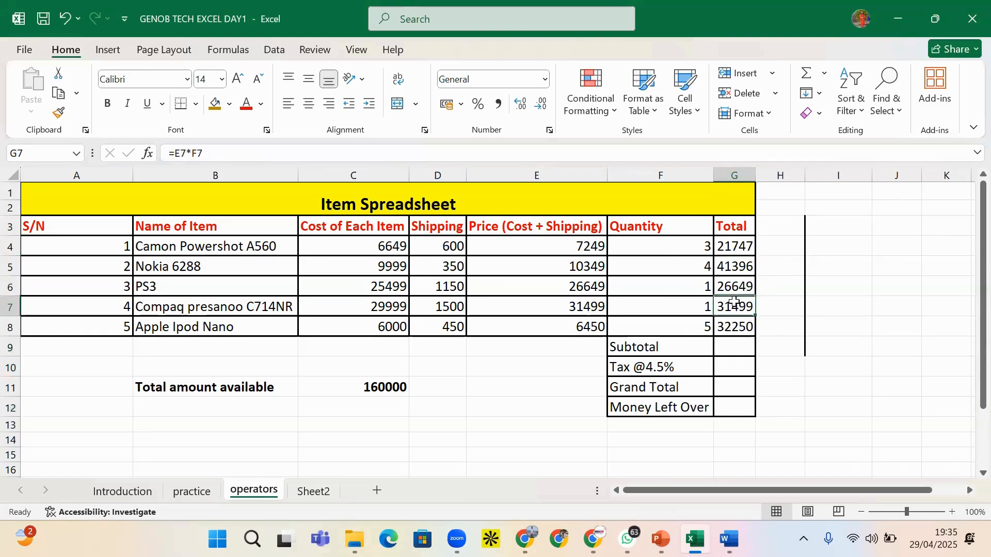
left_click(733, 327)
left_click(730, 346)
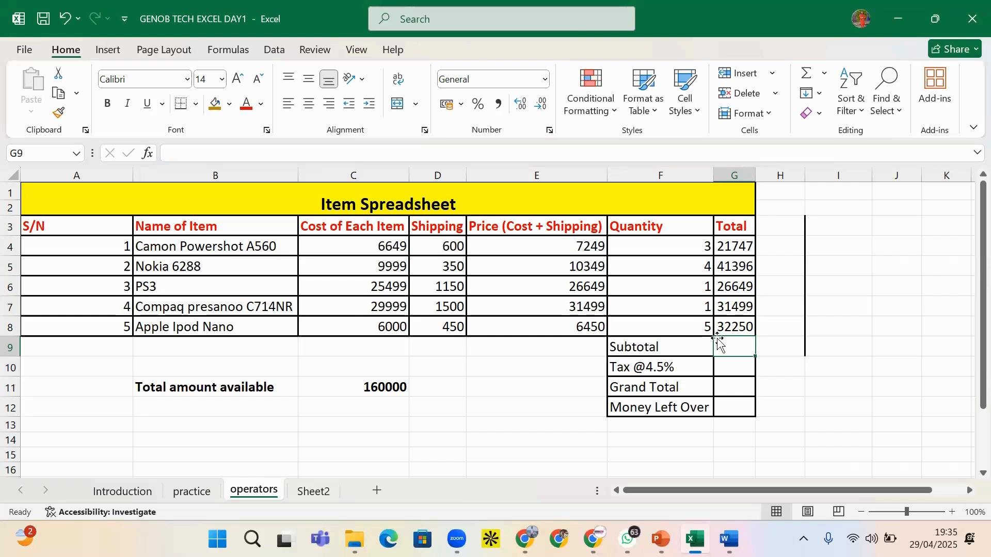
Start a =G4+G5 subtotal formula in G9, then abandon the mistyped entry
type("=")
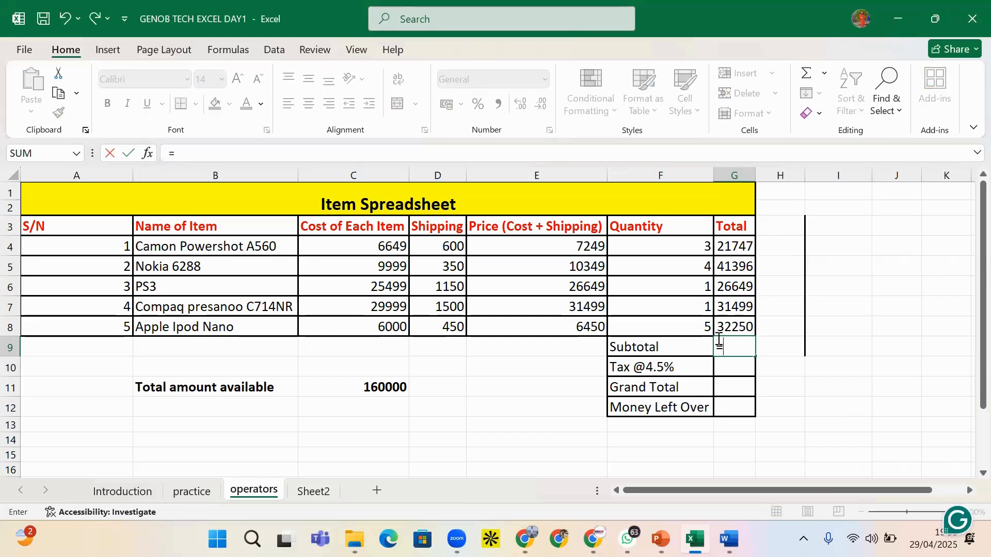
type("G4")
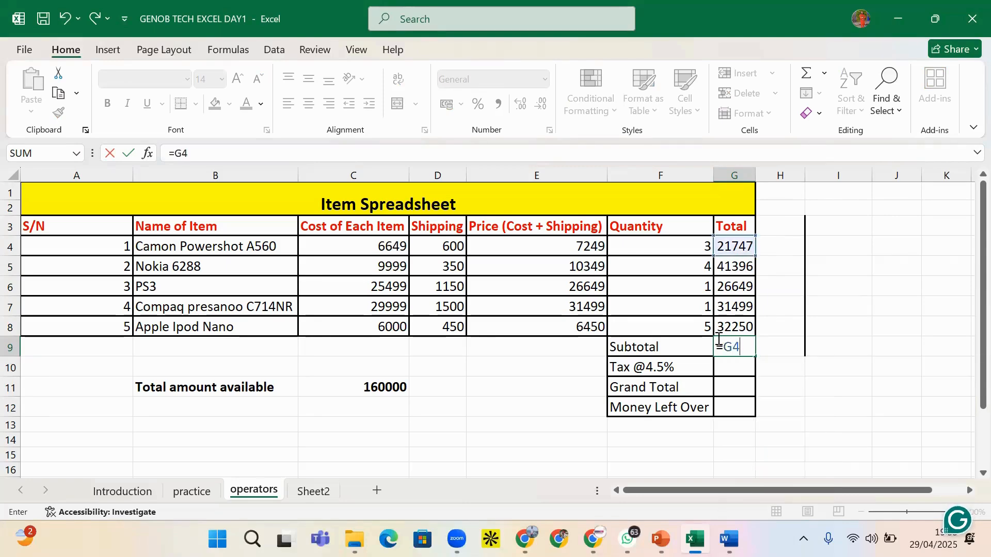
type("+G5")
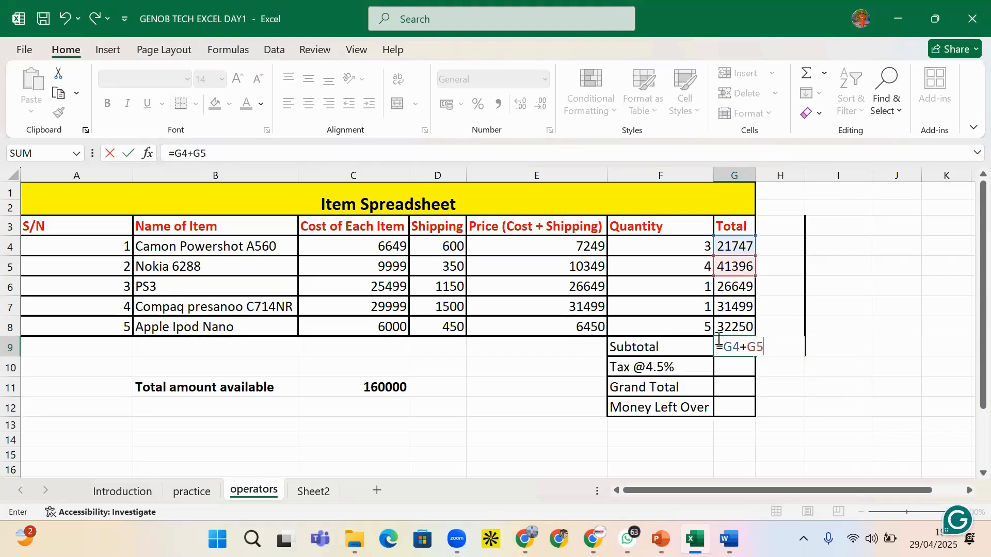
key("F9")
type("G6")
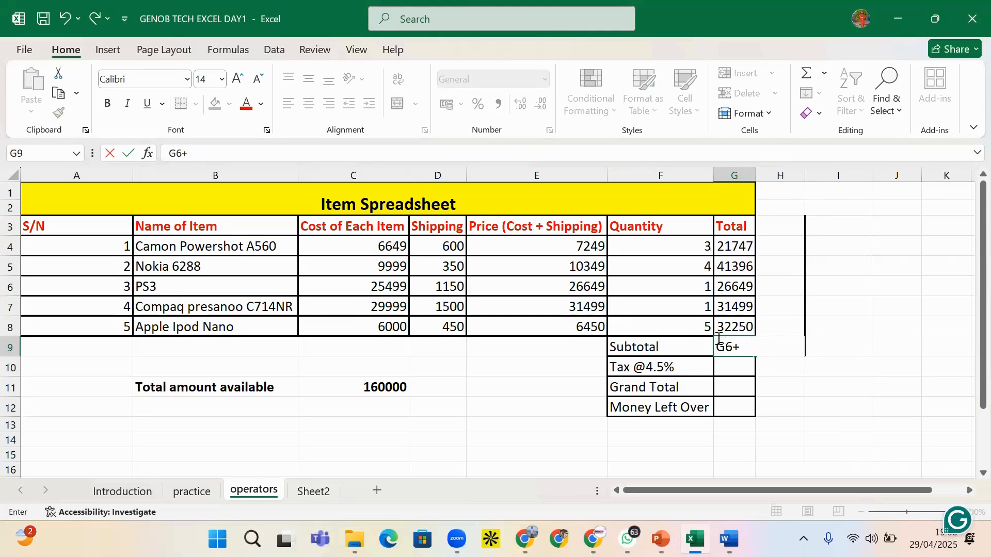
type("+G7")
key("BackSpace")
key("BackSpace")
key("BackSpace")
key("BackSpace")
key("BackSpace")
left_click(879, 431)
left_click(735, 349)
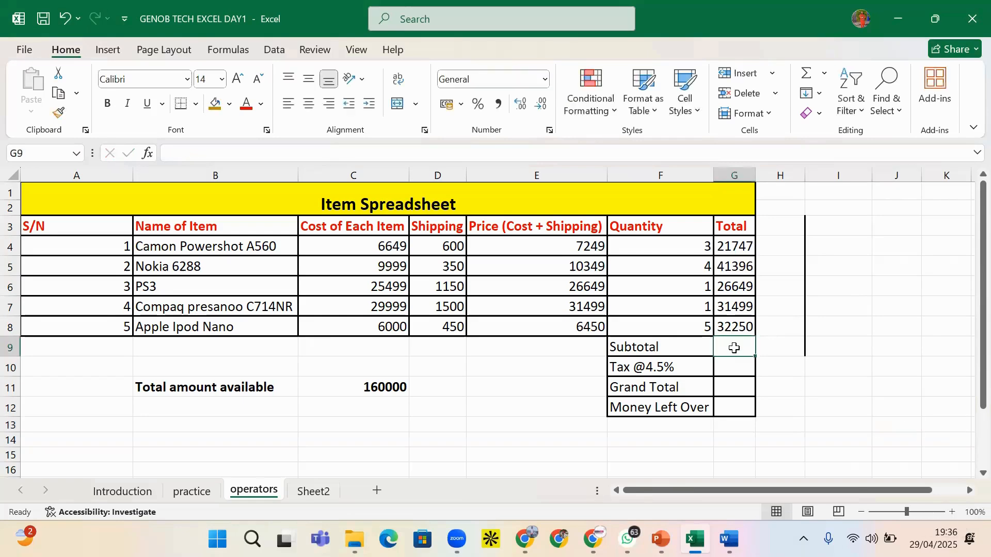
Enter =G4+G5+G6+G7+G8 in G9 for 153541 and copy the cell
type("=")
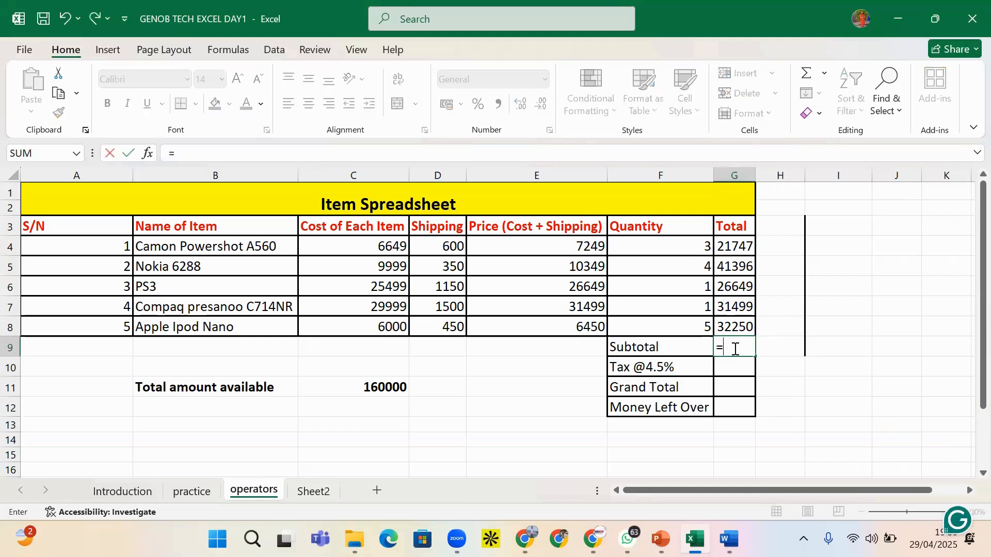
type("G")
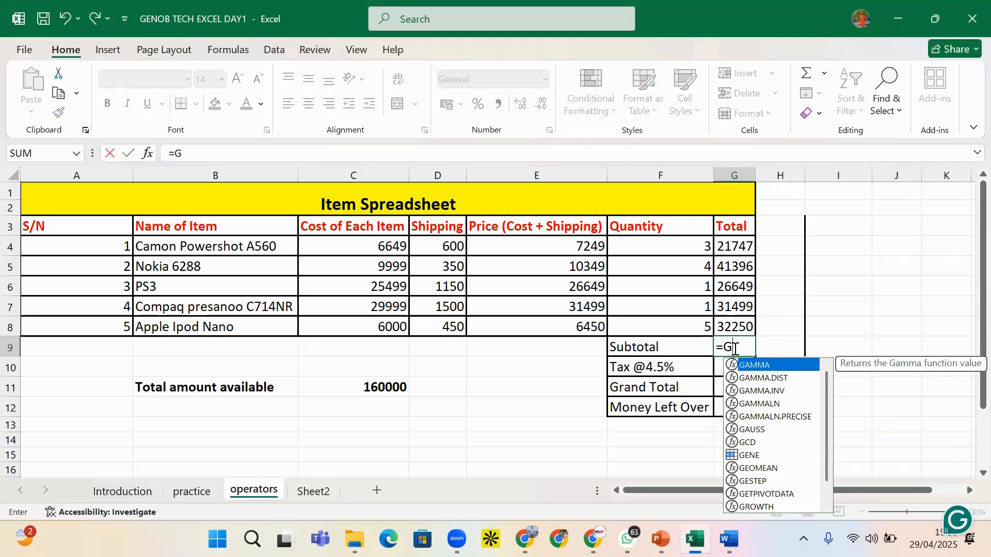
type("4")
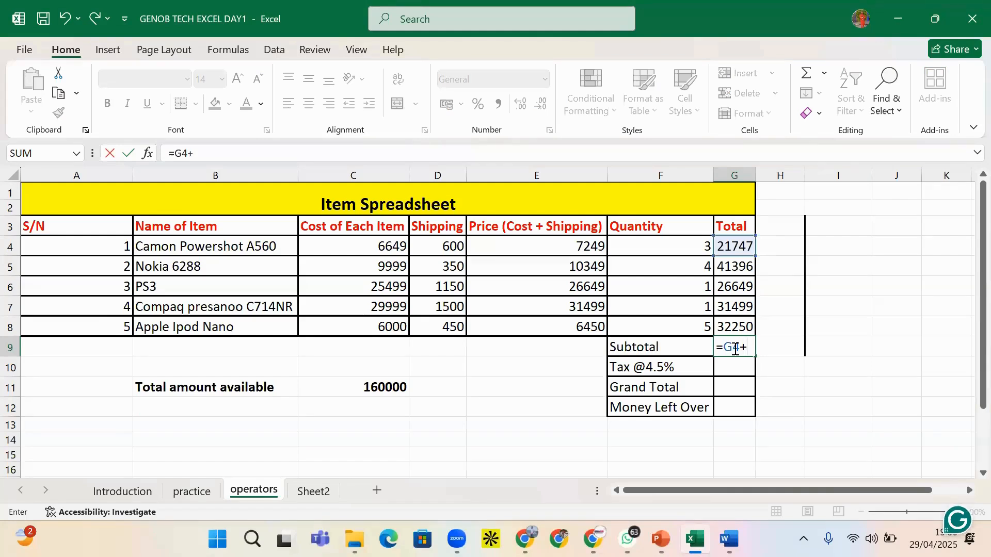
type("+G5")
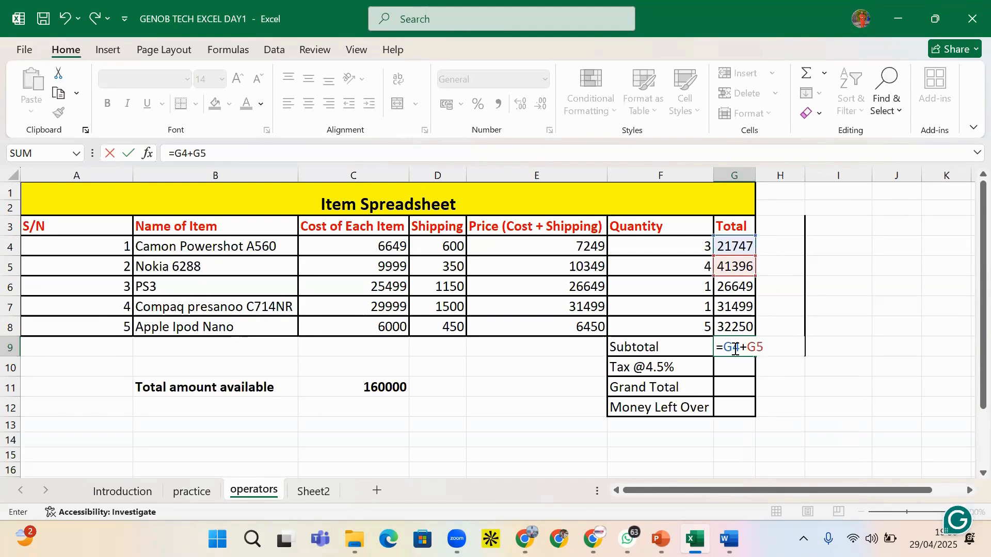
type("+")
type("G6+")
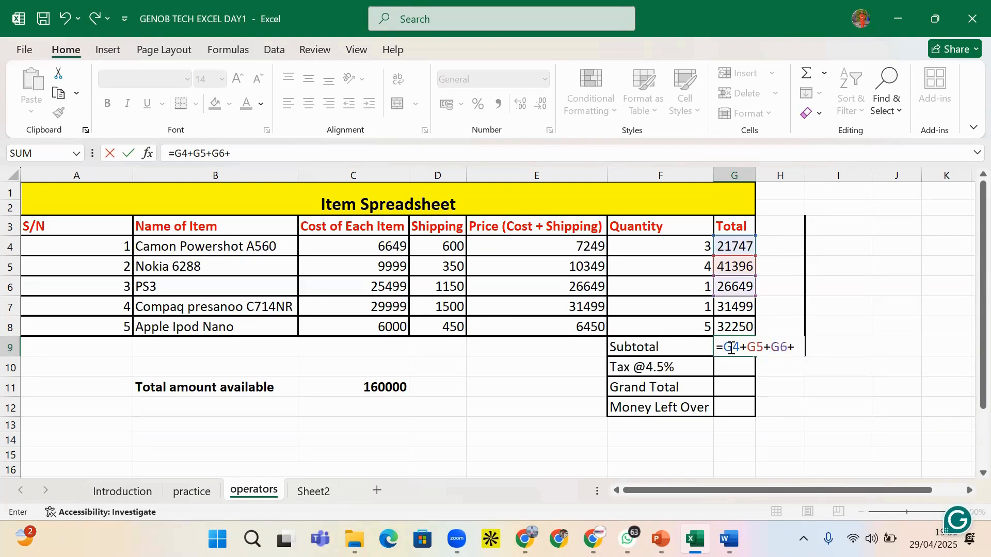
type("G7")
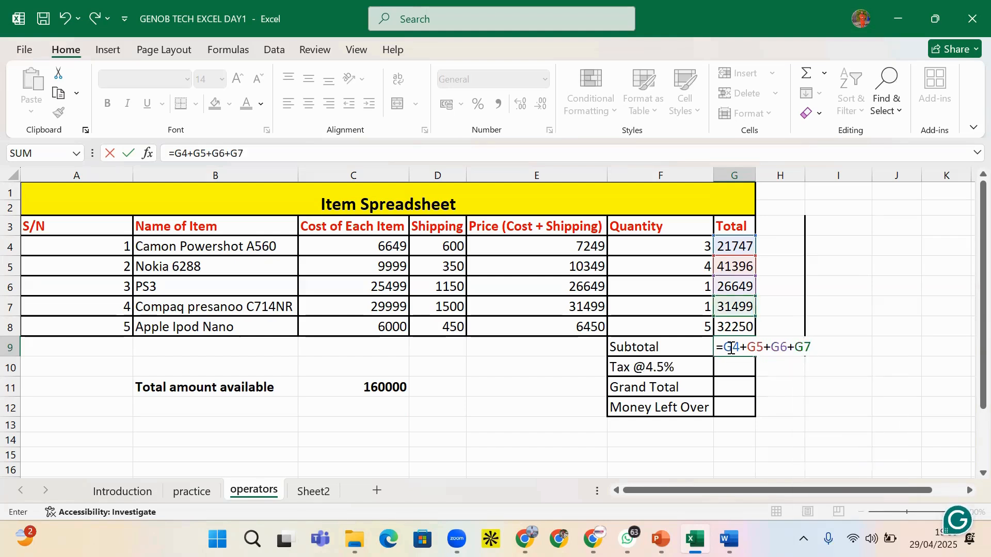
type("+G")
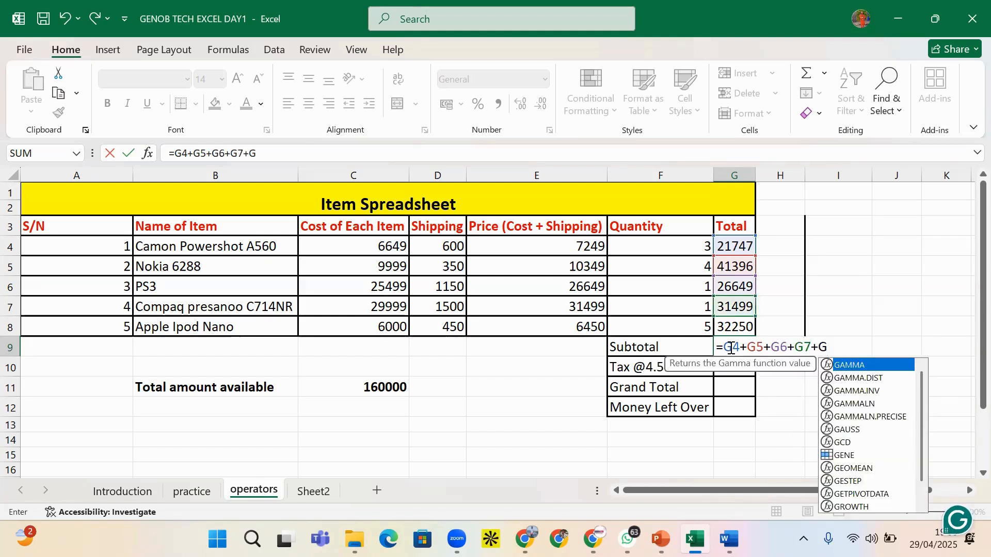
type("8")
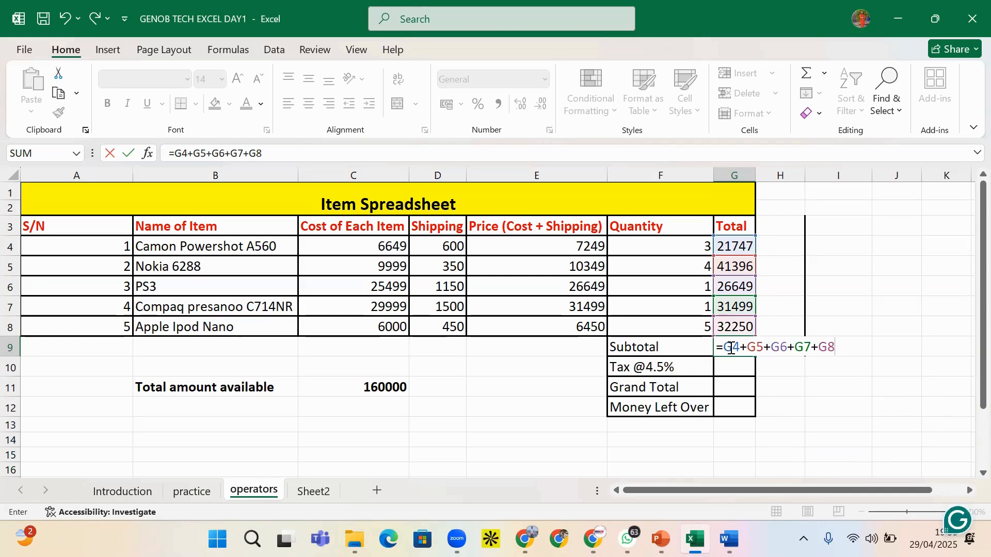
key("Return")
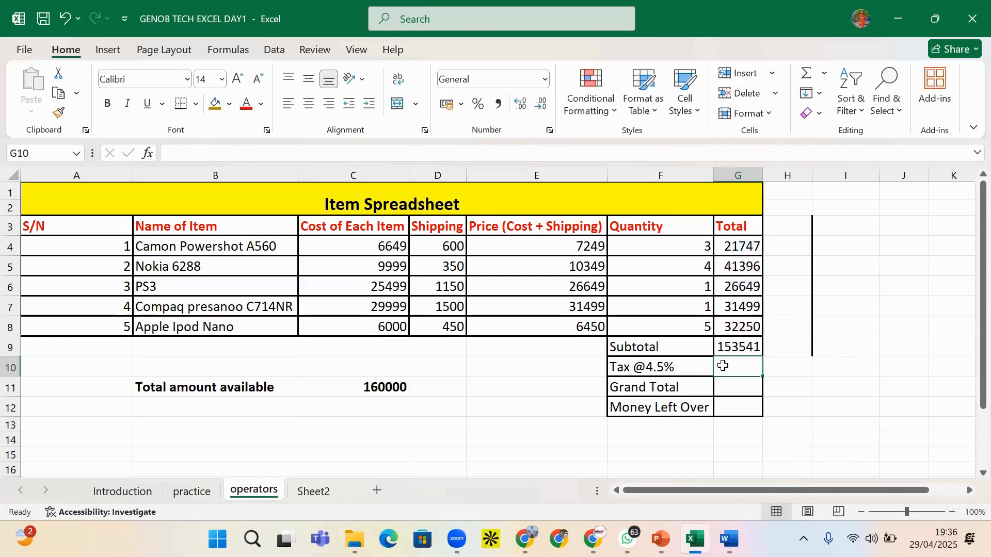
left_click(739, 349)
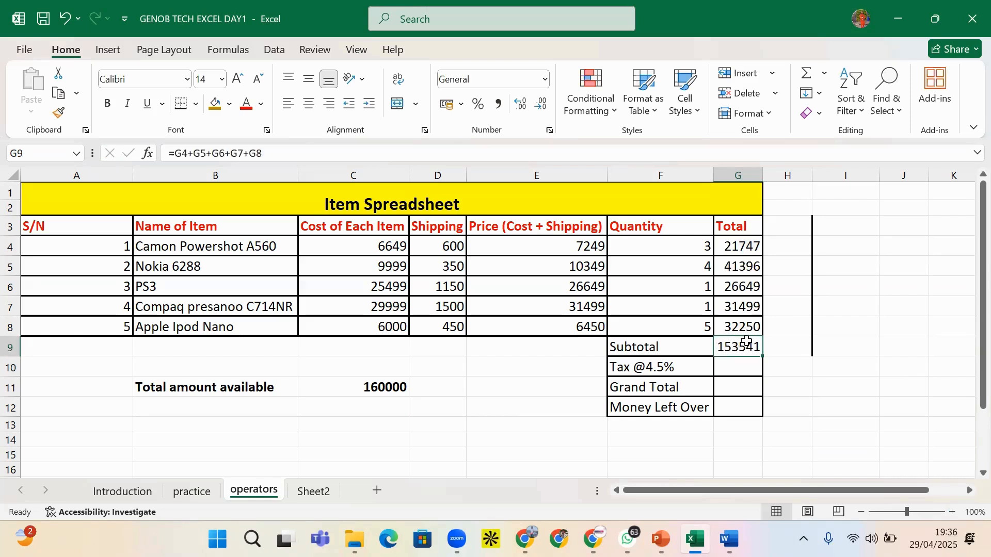
key("ctrl+c")
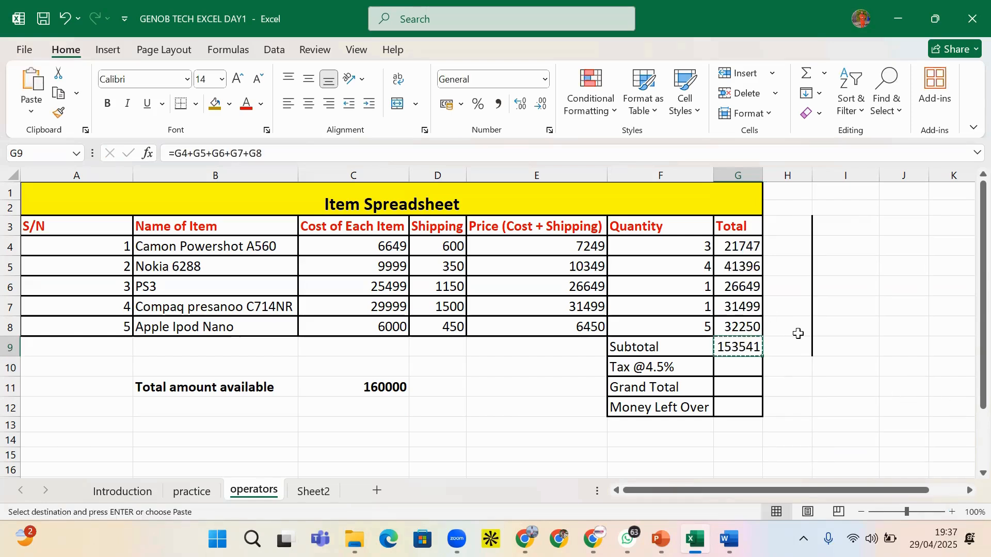
Paste the copied subtotal into I9 as the plain value 153541
right_click(841, 348)
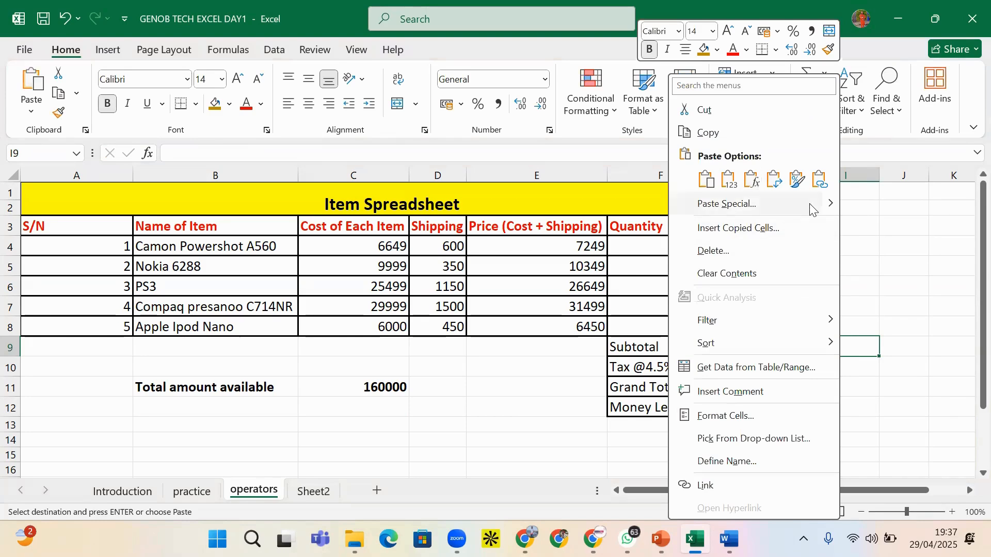
left_click(727, 204)
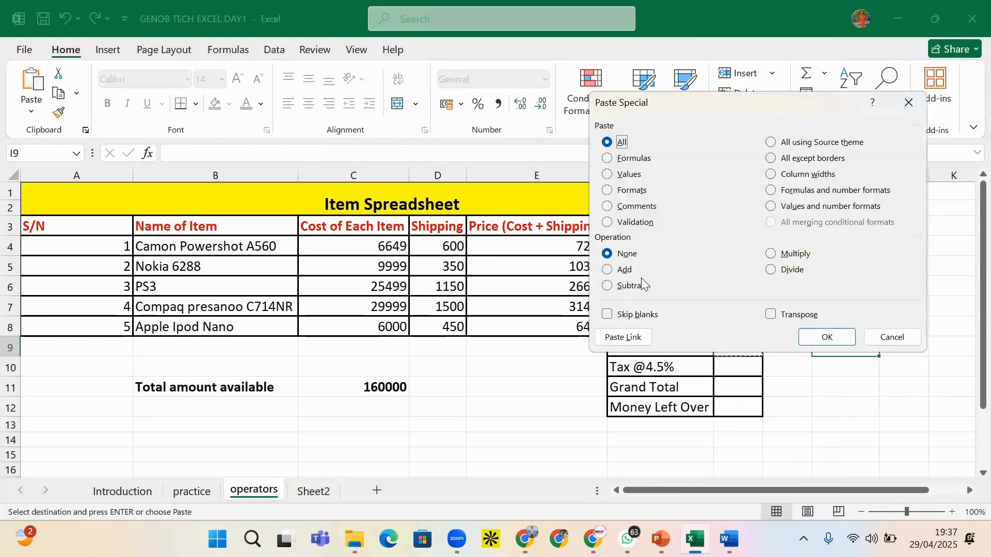
left_click(630, 175)
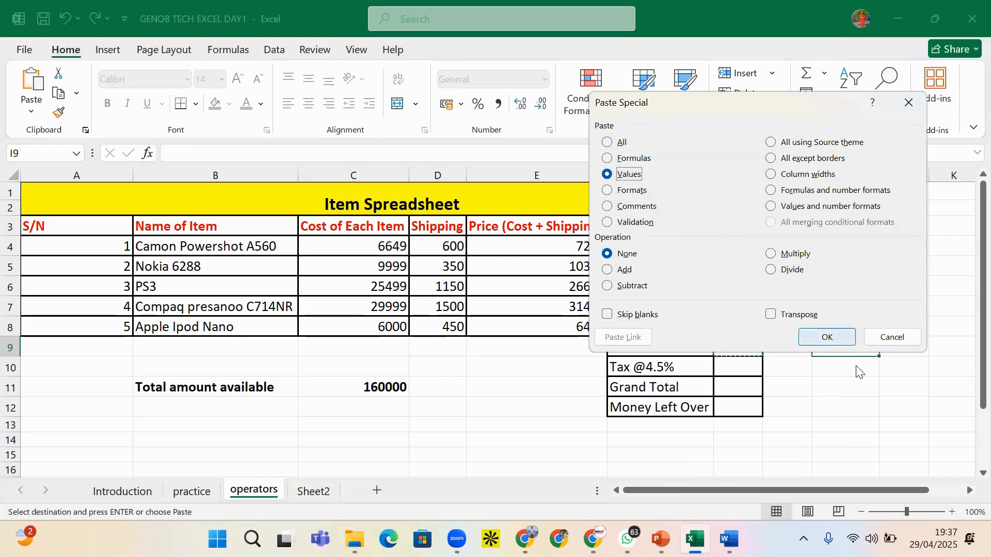
left_click(826, 338)
left_click(815, 388)
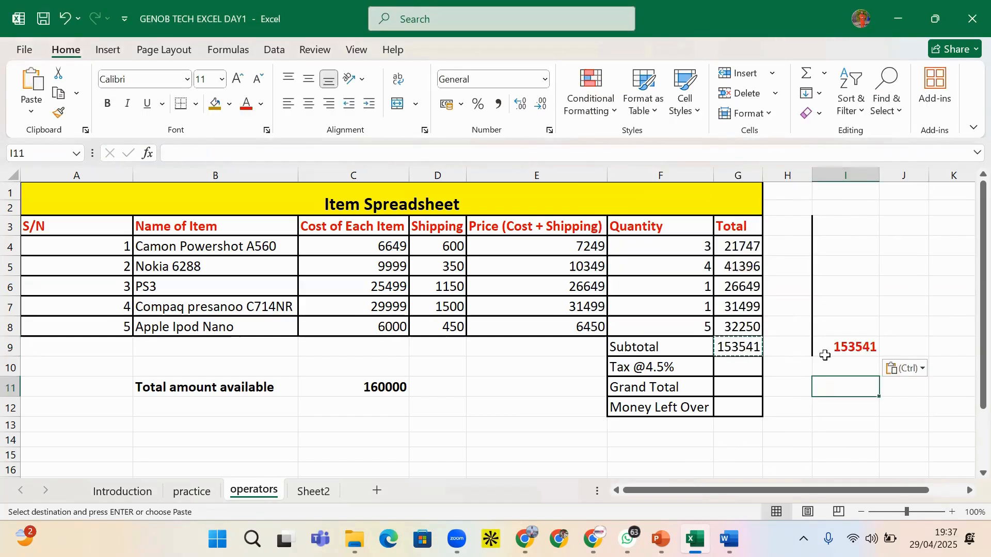
Delete the subtotal formula from G9, leaving it empty
left_click(728, 345)
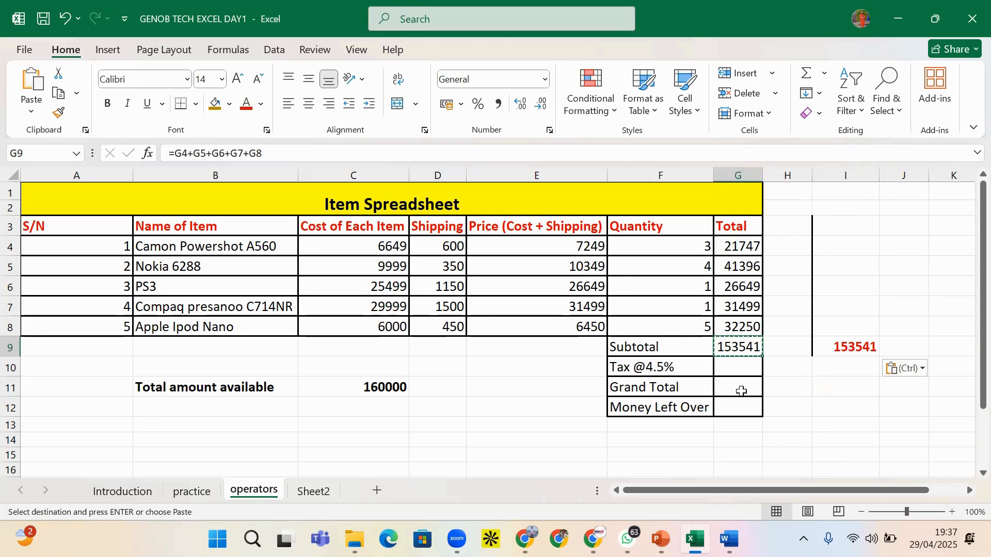
key("Delete")
left_click(767, 364)
left_click(747, 348)
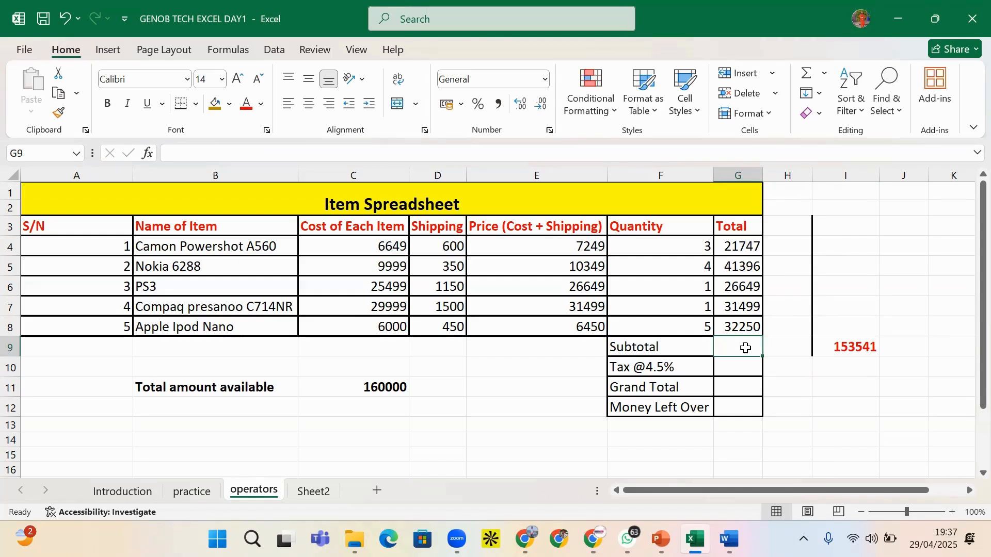
Enter =SUM(G4:G8) in G9, which gives 153541 again
type("=SUM")
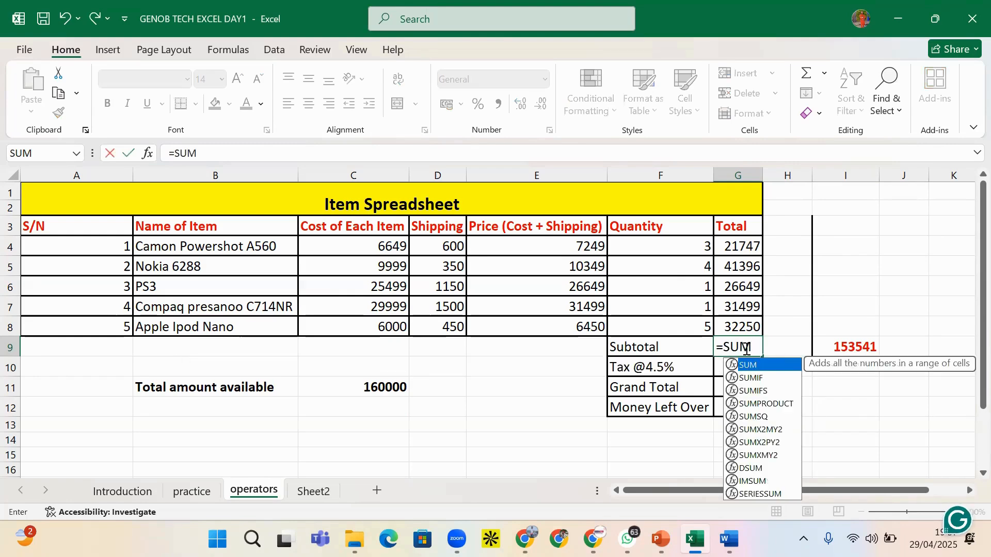
type("(G")
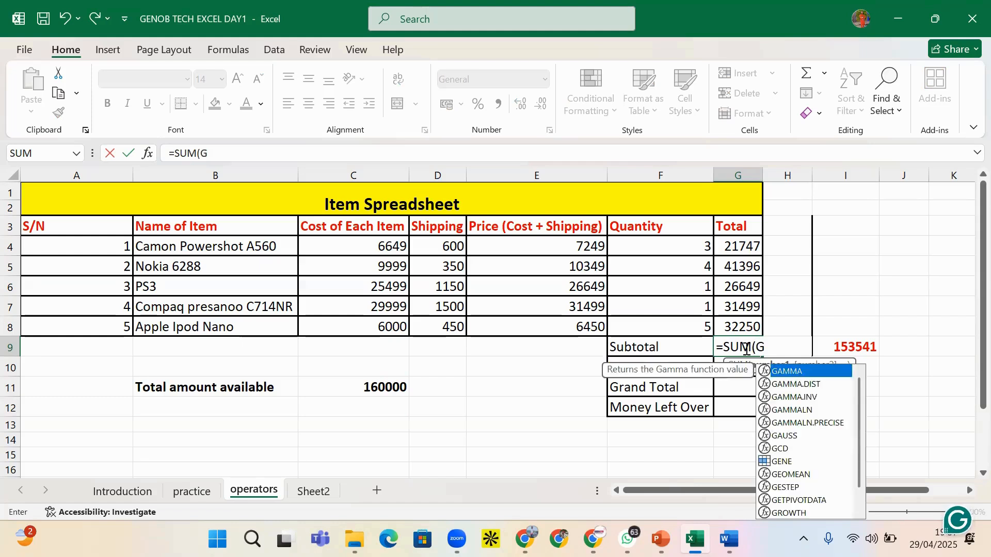
type("4:")
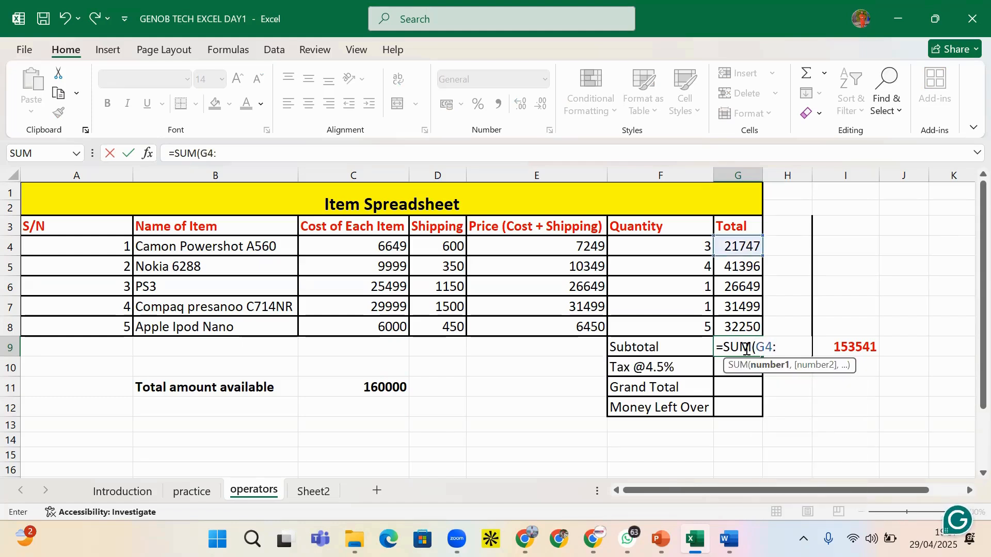
type("G8")
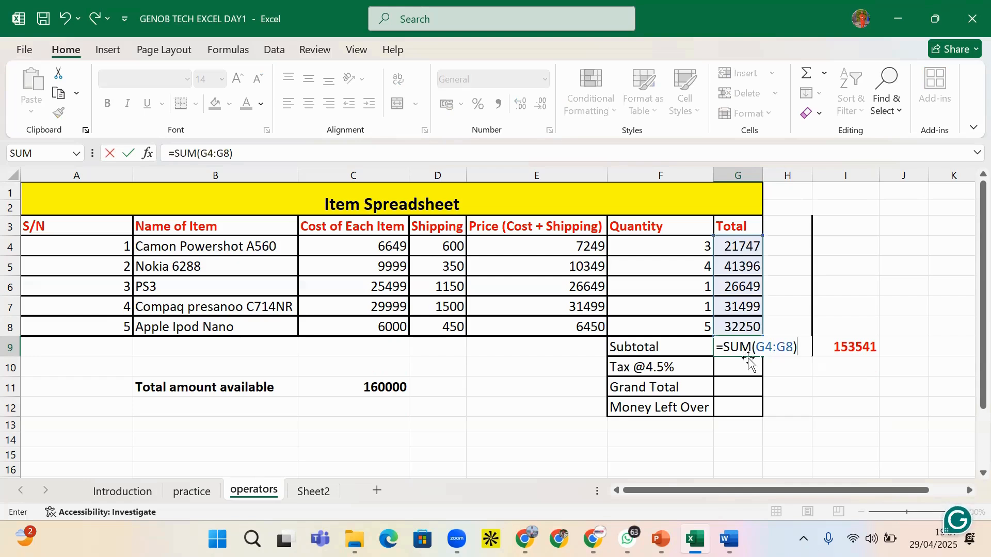
key("Return")
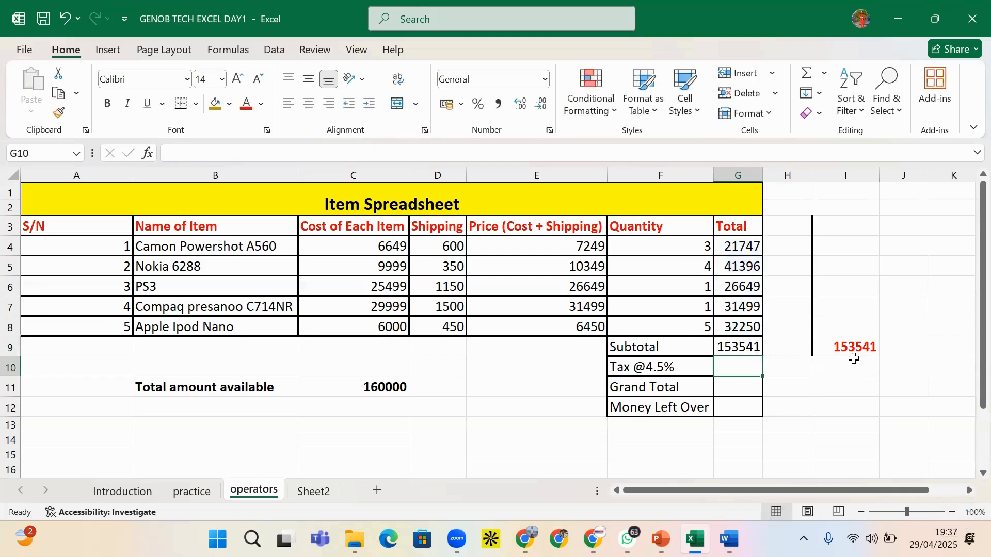
left_click(844, 347)
left_click(757, 345)
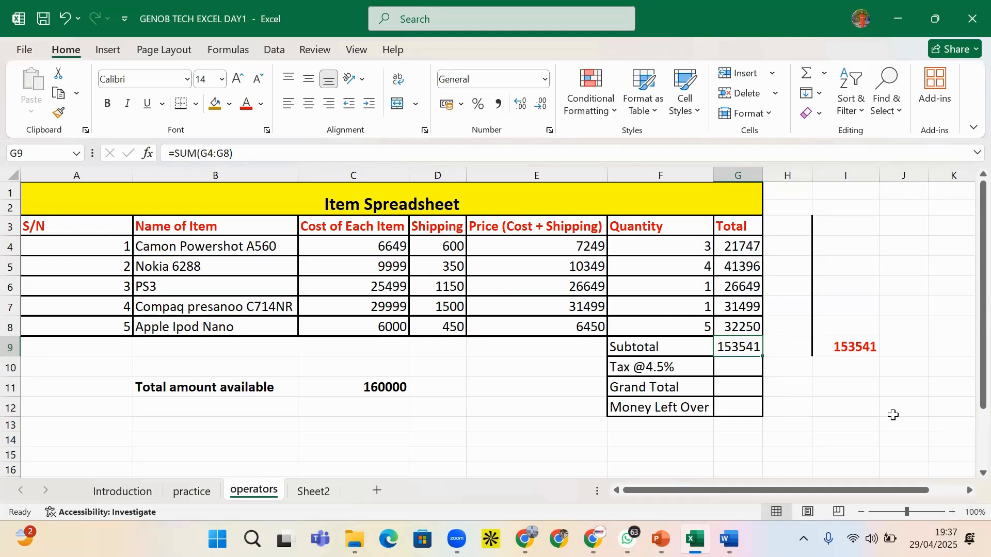
Delete the 153541 comparison value from I9
left_click(865, 344)
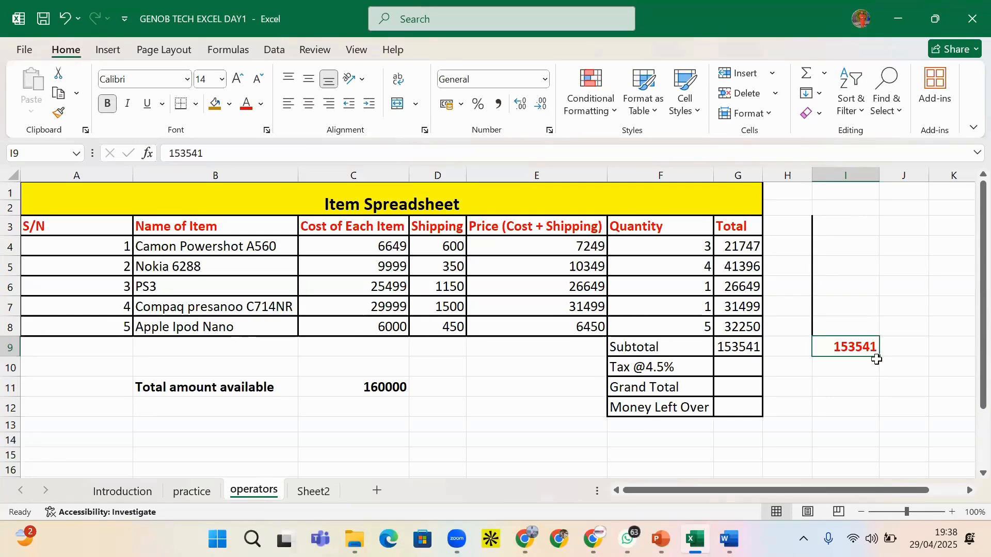
key("Delete")
left_click(747, 372)
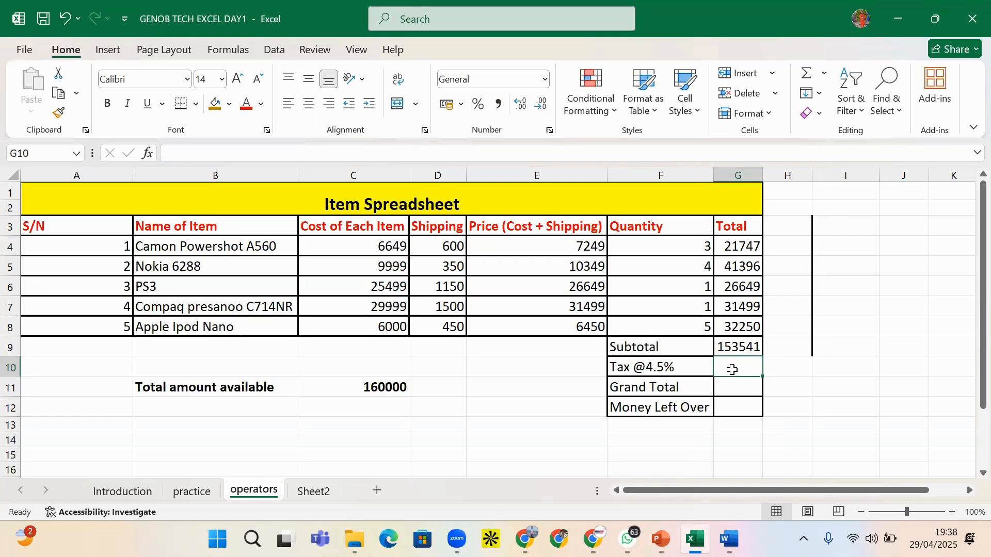
Enter the operator labels ADD, MUL and EXP in cells I5 to I7
left_click(849, 271)
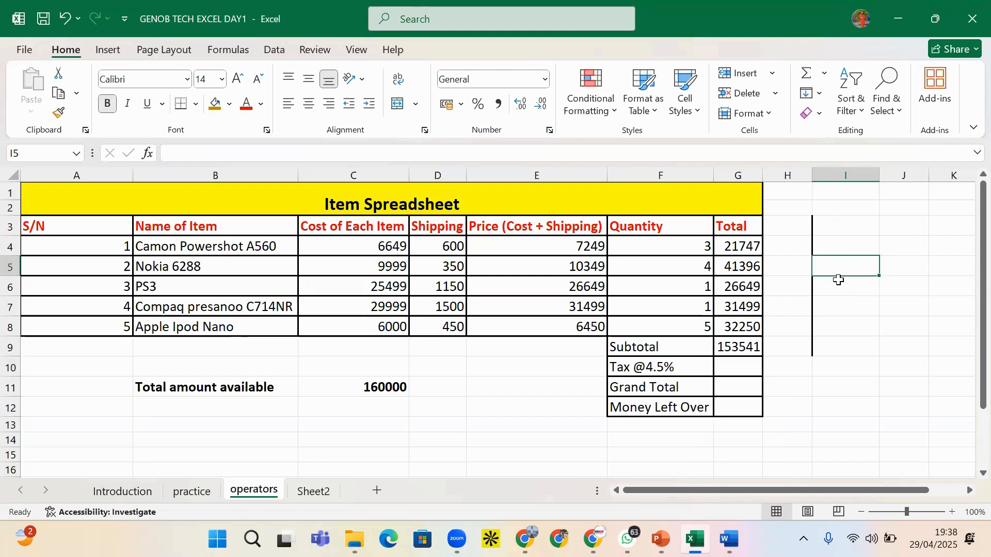
type("ADD")
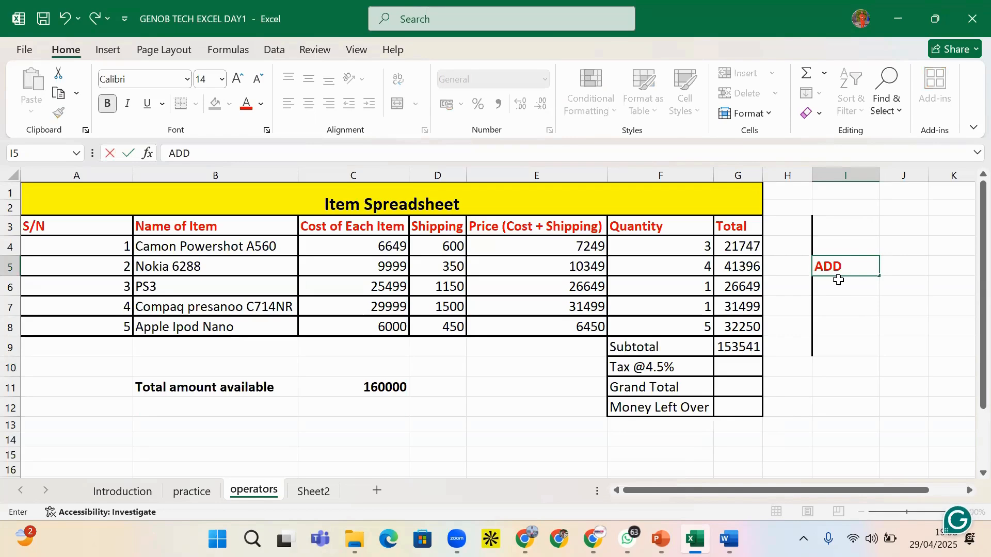
key("Return")
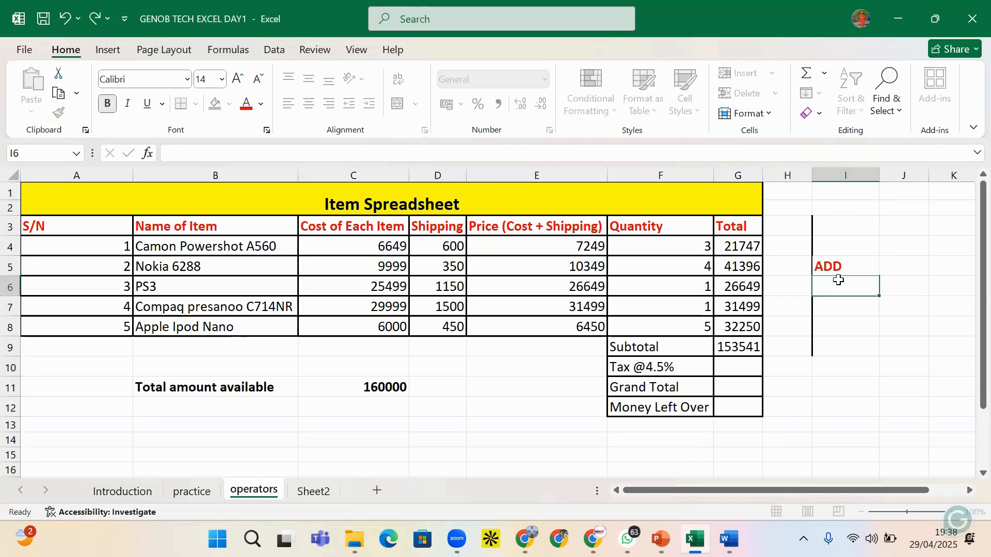
type("MUL")
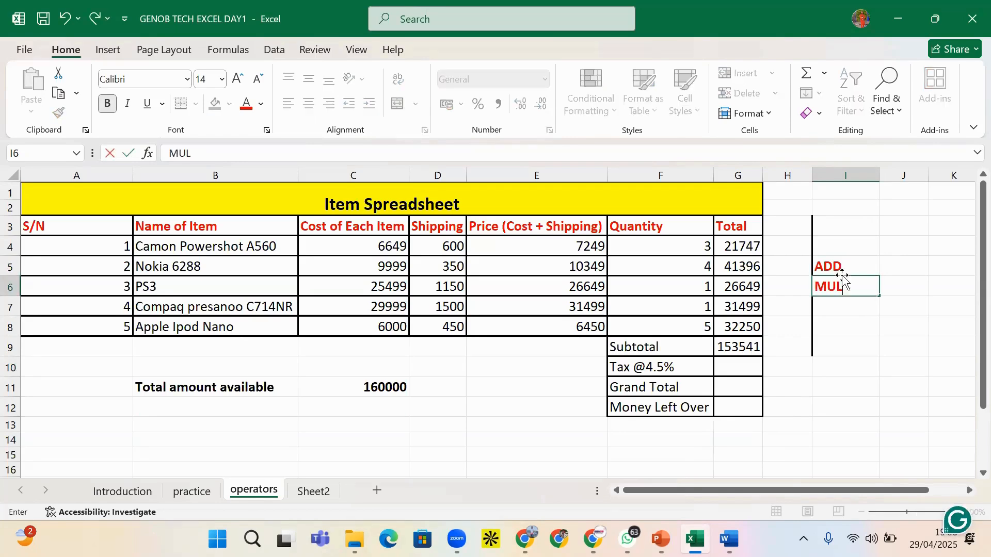
left_click(861, 308)
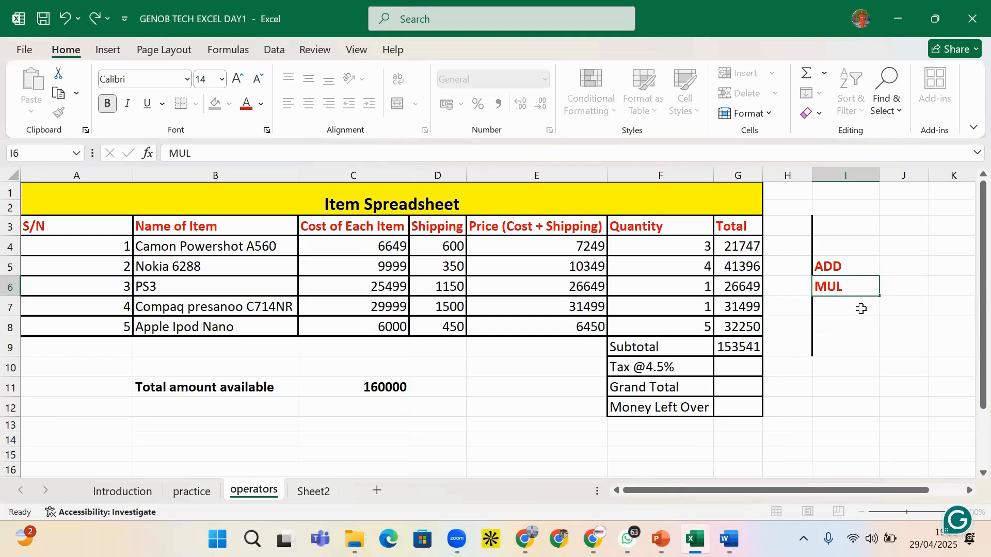
type("EXP")
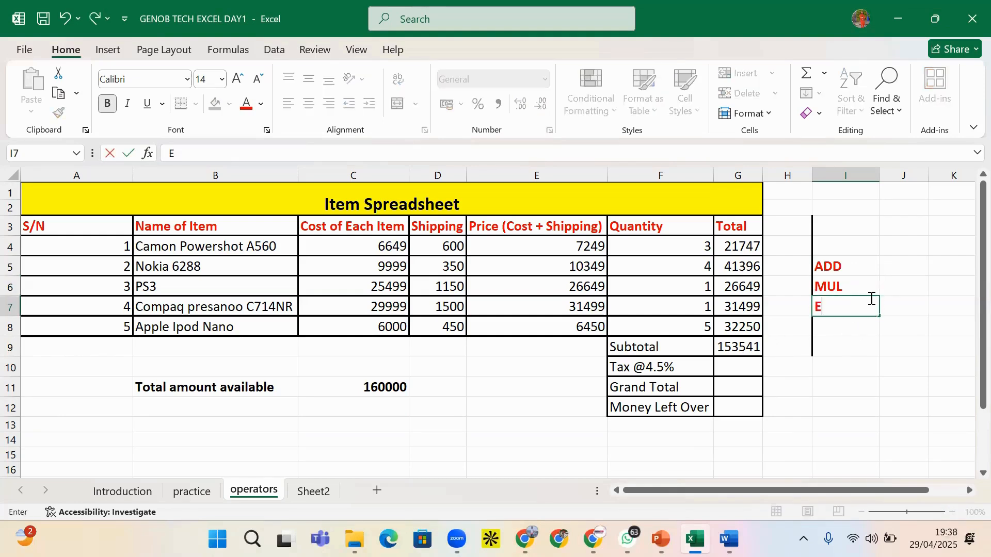
left_click(751, 370)
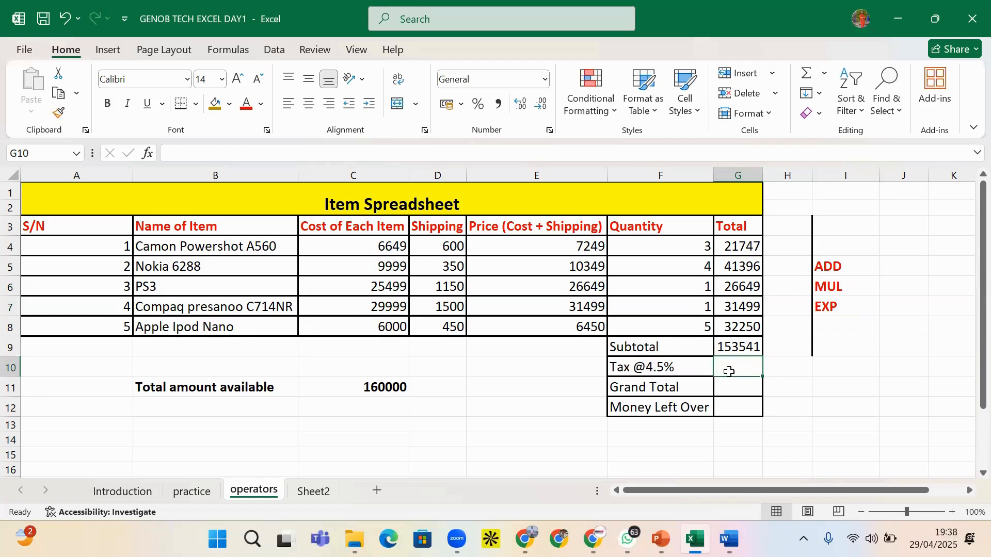
type("=")
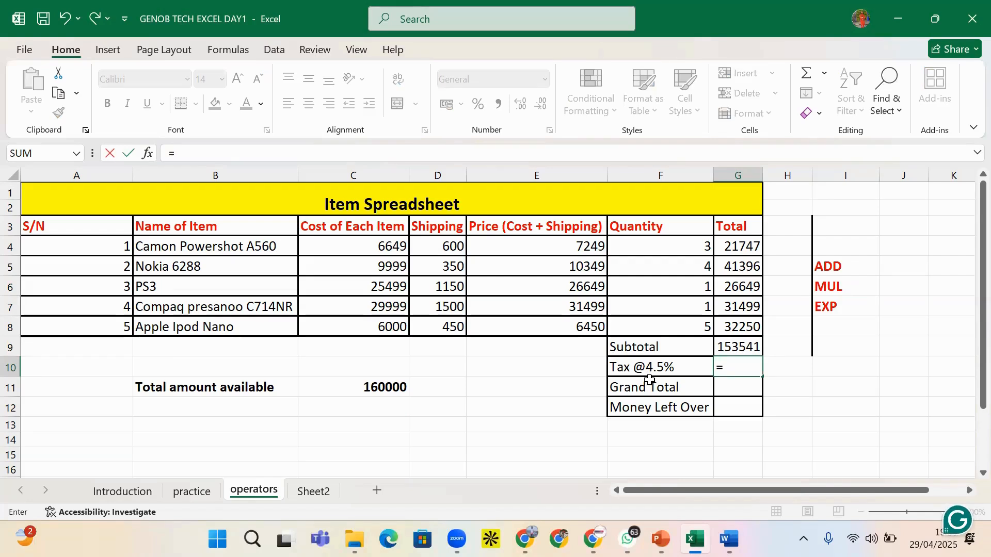
Enter =G9*4.5% in G10 so Tax @4.5% shows 6909.3
left_click(730, 346)
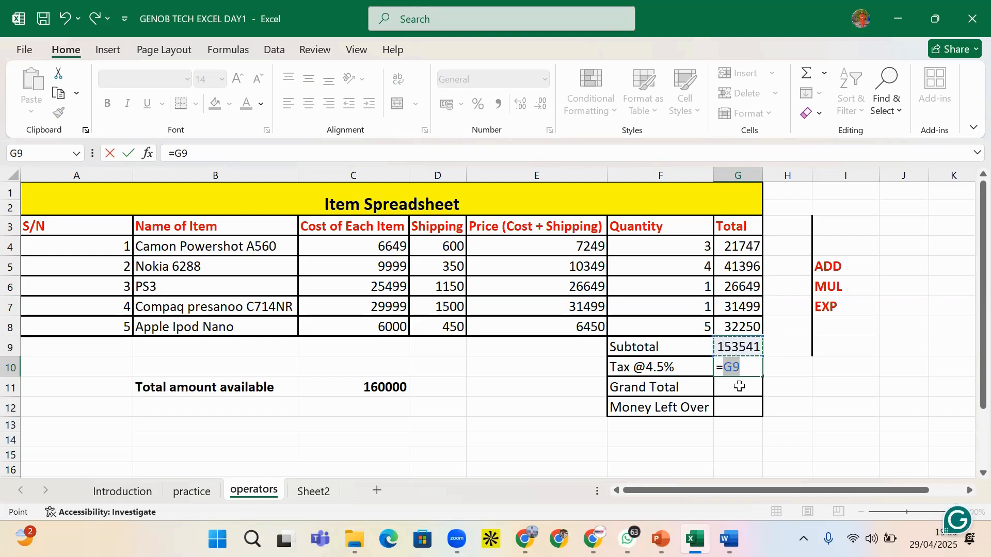
type("*")
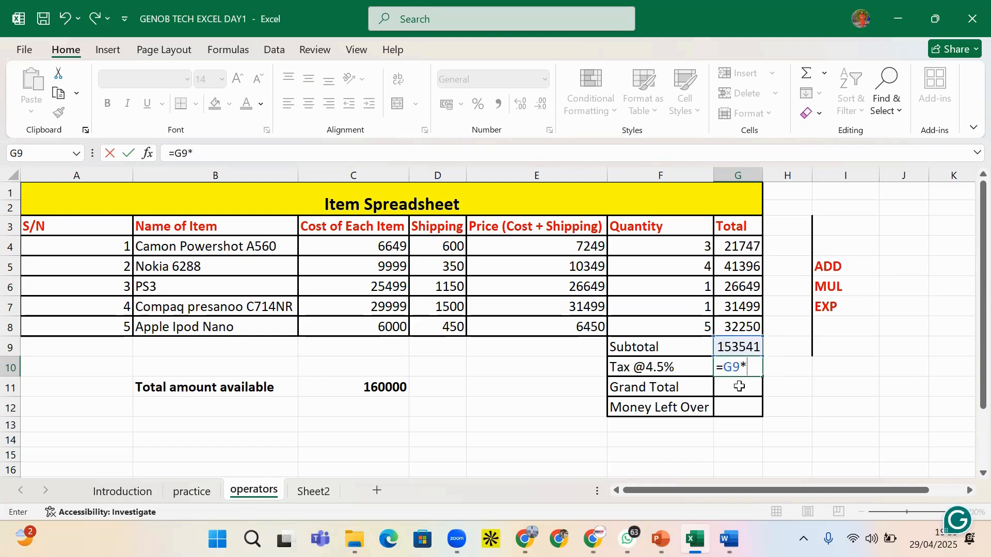
type("4")
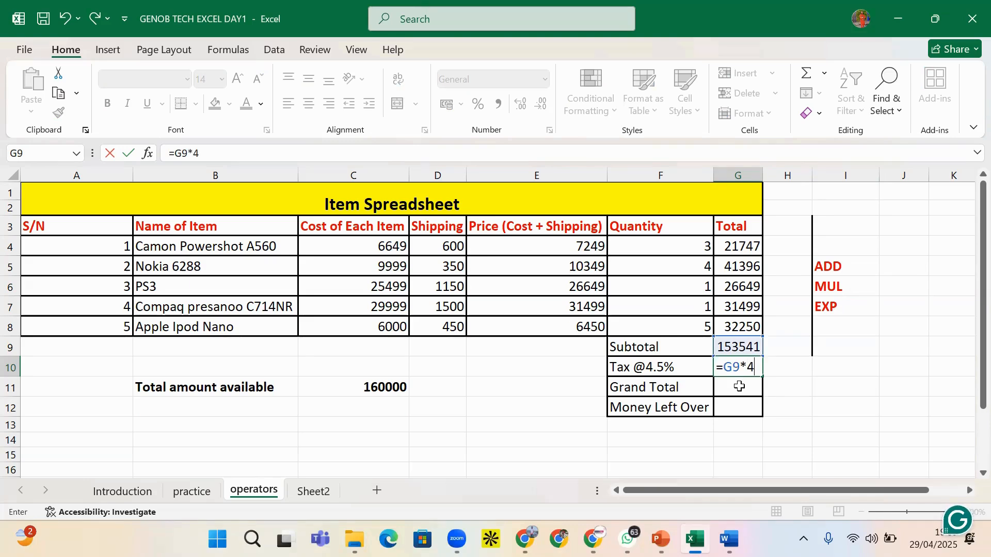
type(".5%")
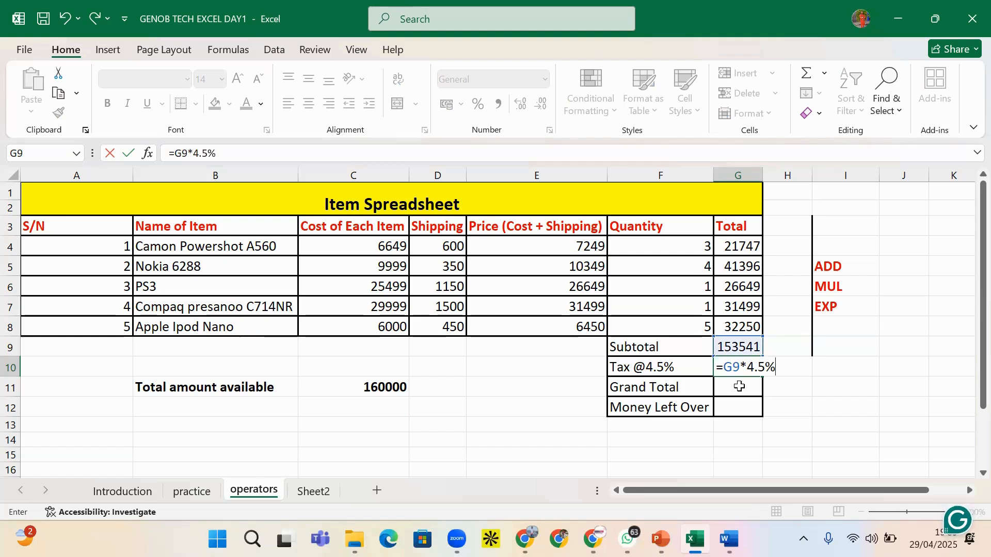
key("Return")
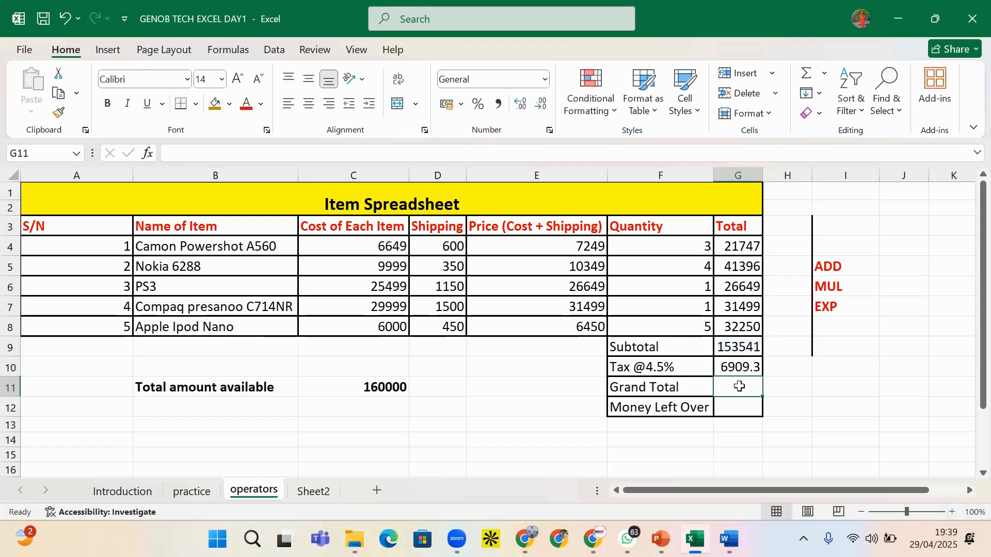
left_click(739, 369)
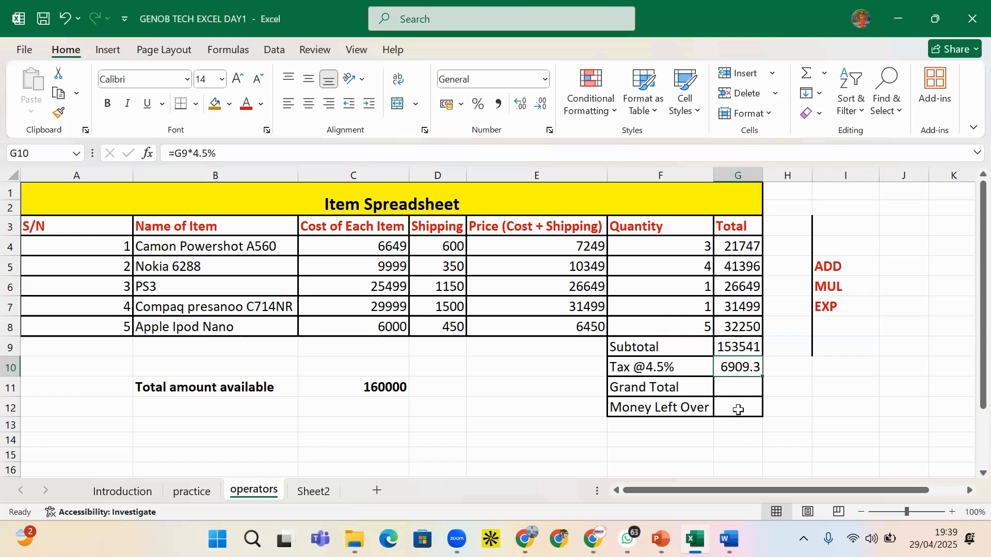
left_click(740, 394)
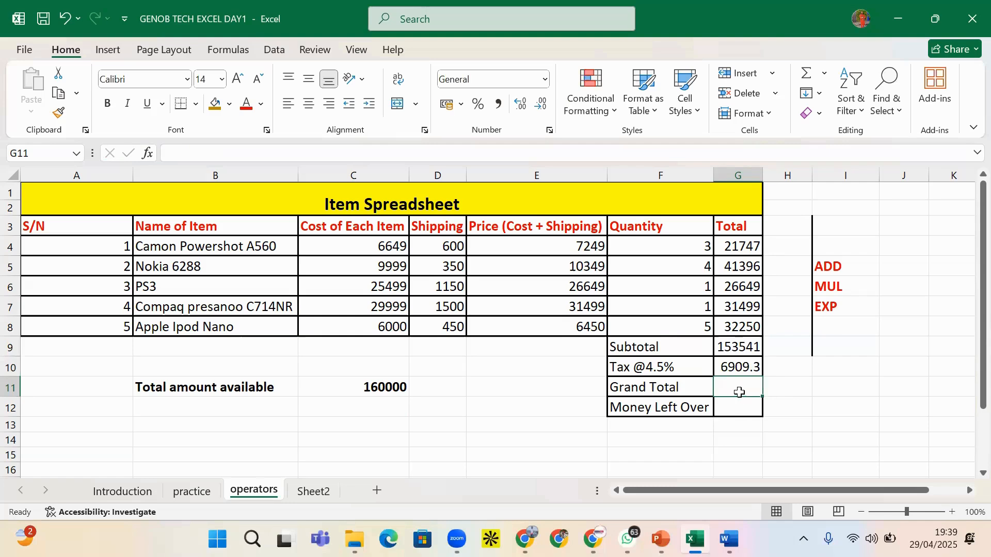
left_click(814, 388)
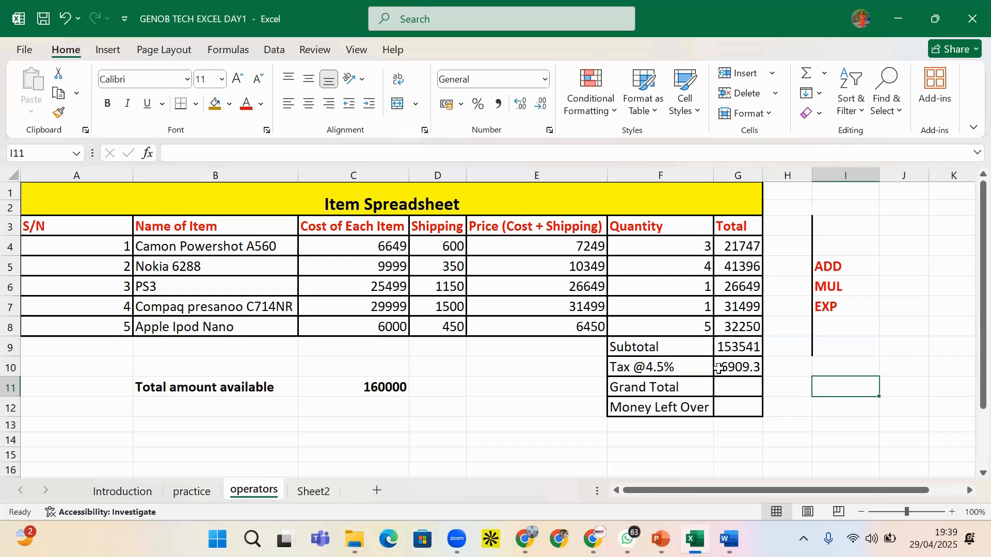
left_click(749, 390)
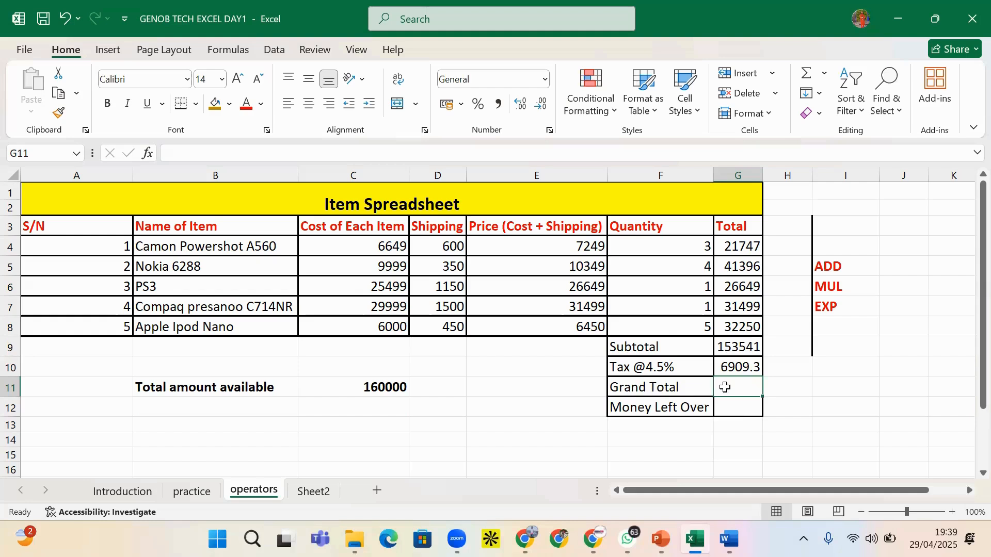
left_click(741, 347)
left_click(738, 370)
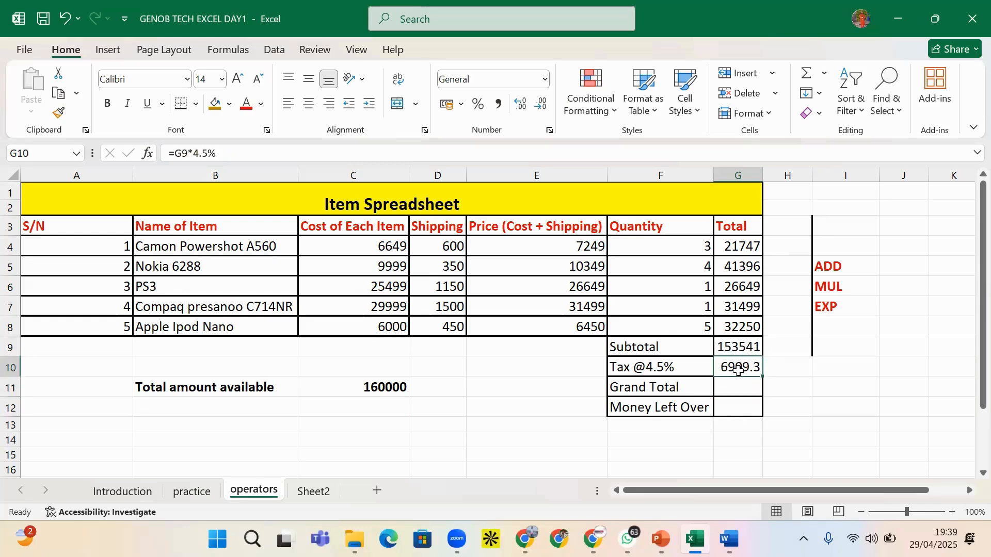
left_click(737, 391)
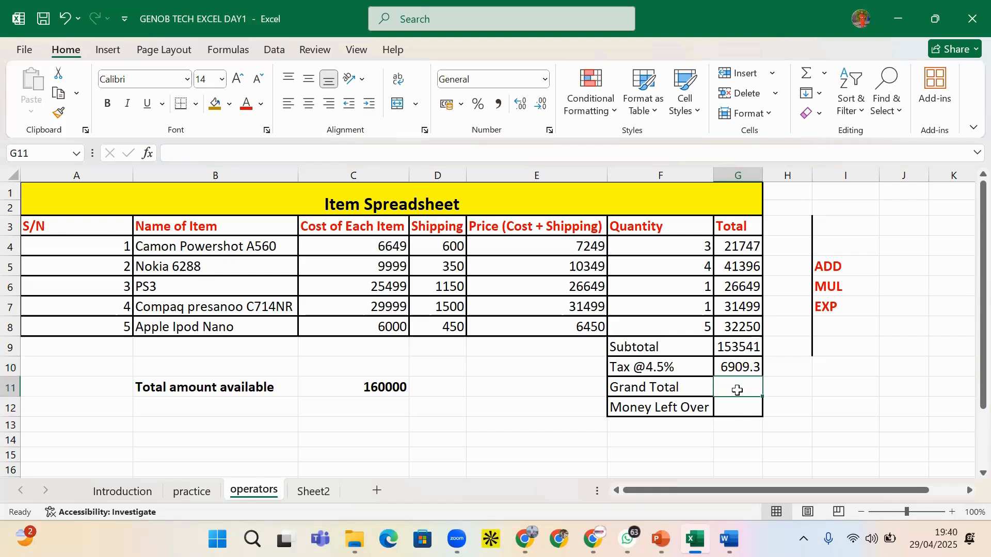
Enter =G9+G10 in G11 so the Grand Total shows 160450
type("=")
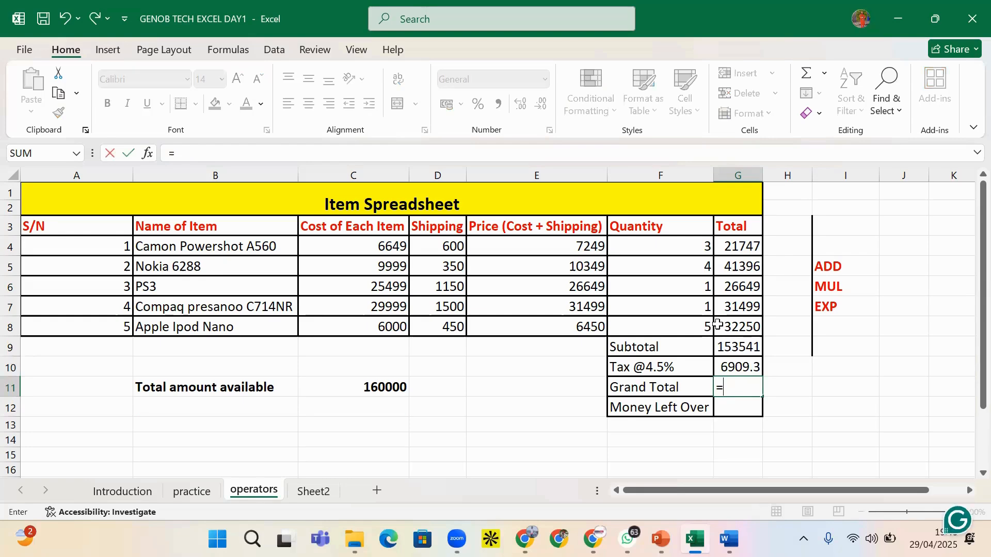
left_click(737, 349)
type("+")
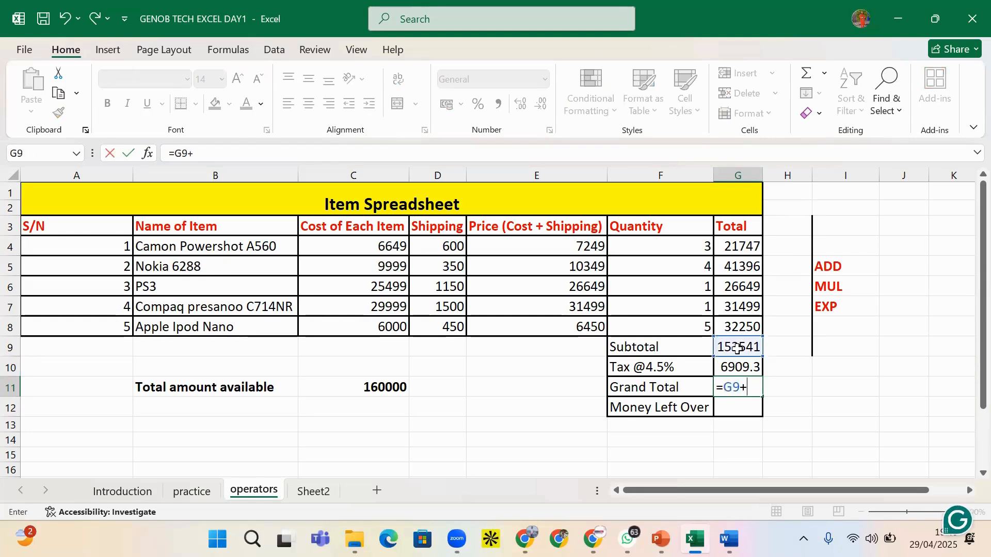
left_click(753, 369)
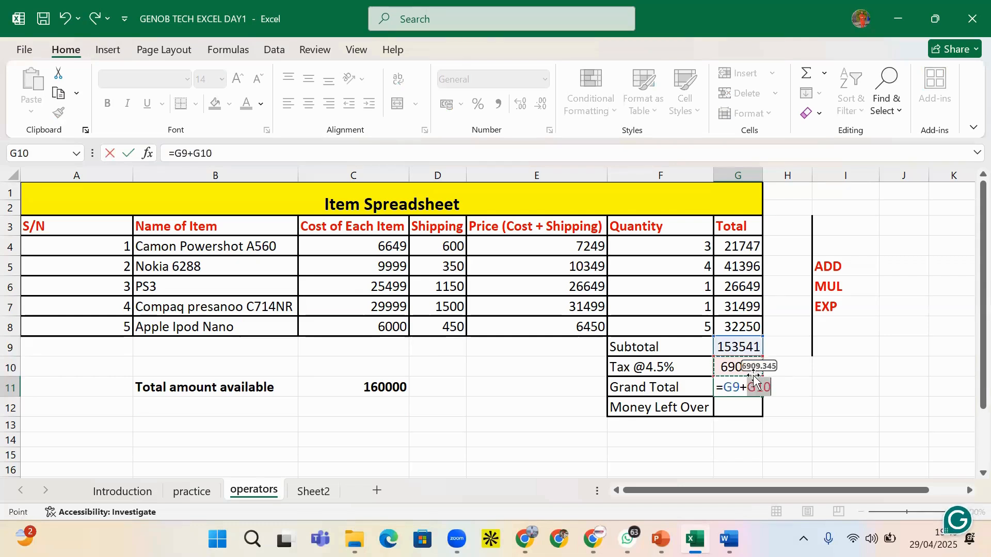
key("Return")
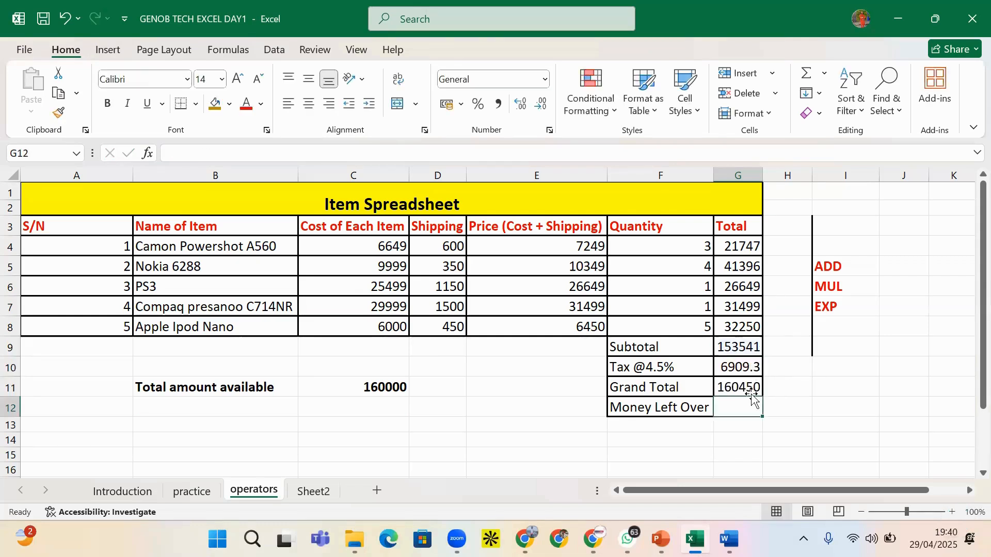
left_click(742, 386)
left_click(738, 410)
left_click(357, 389)
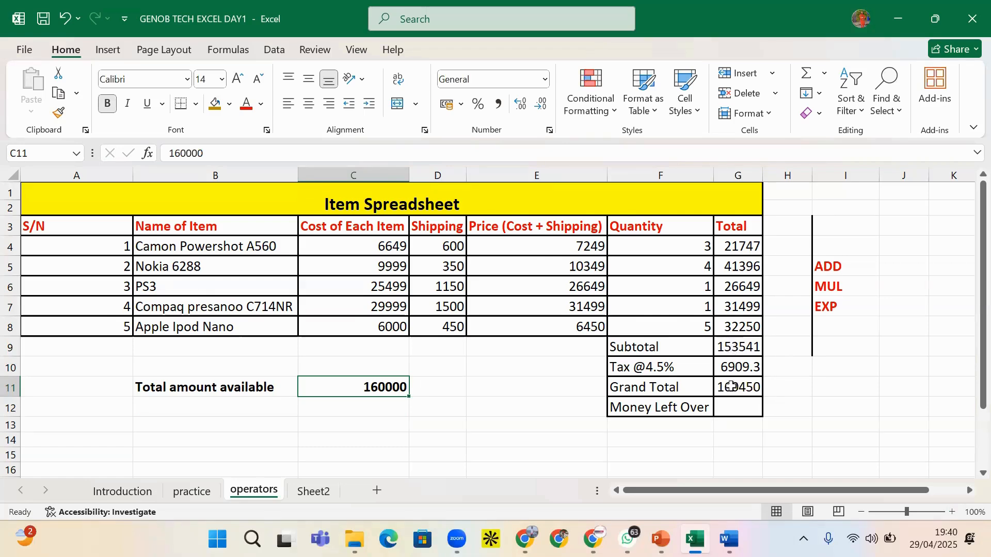
Drop the unfinished G12 entry and add the SUB operator label in I8
left_click(727, 409)
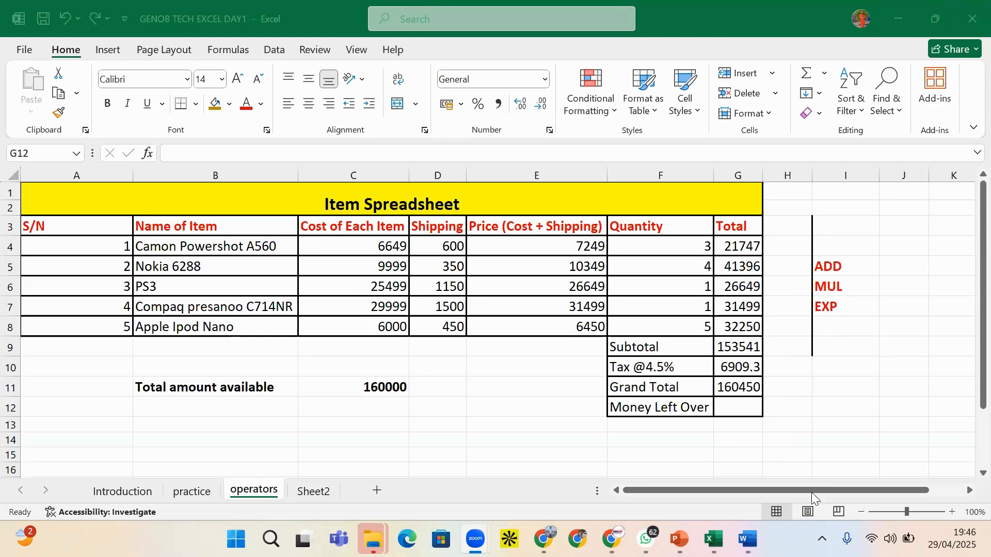
left_click(742, 413)
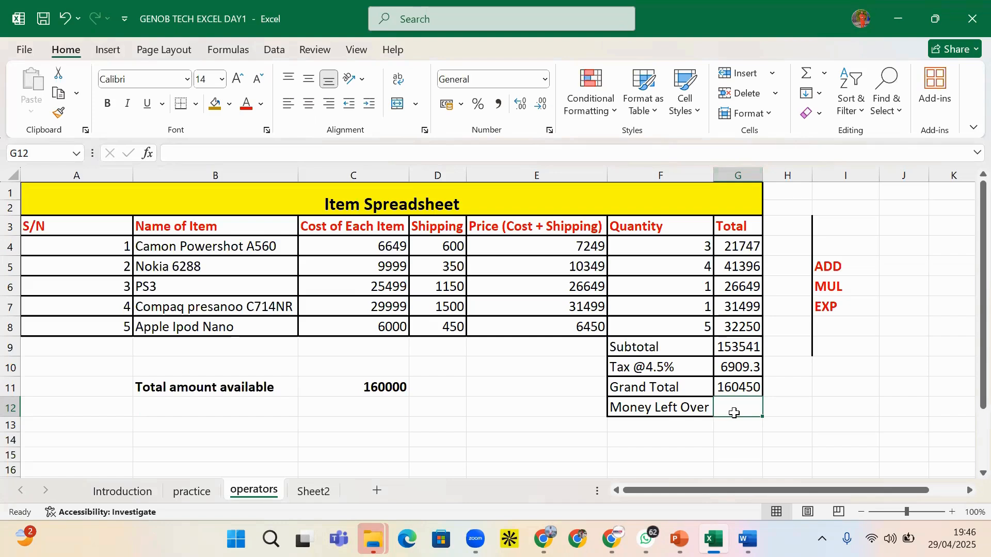
type("=")
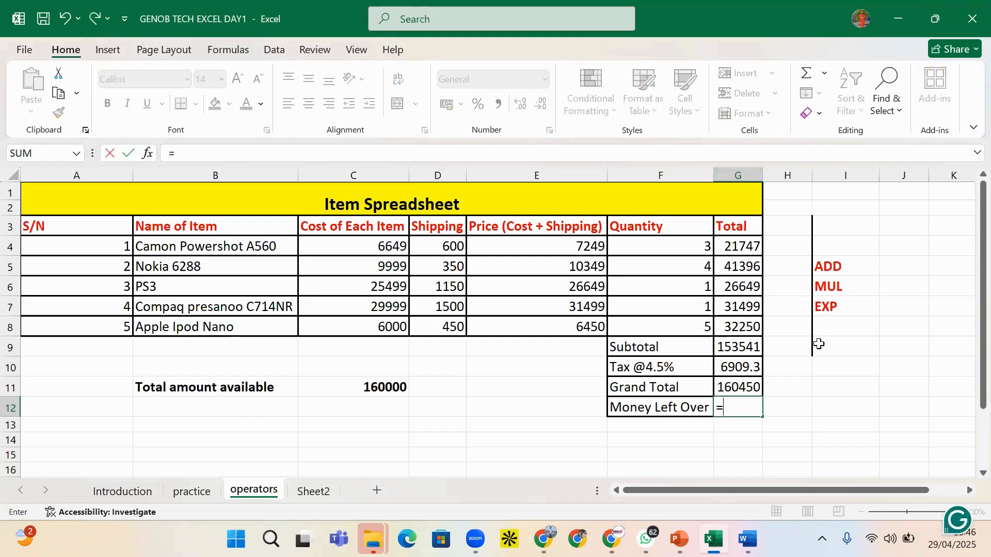
key("Escape")
left_click(827, 331)
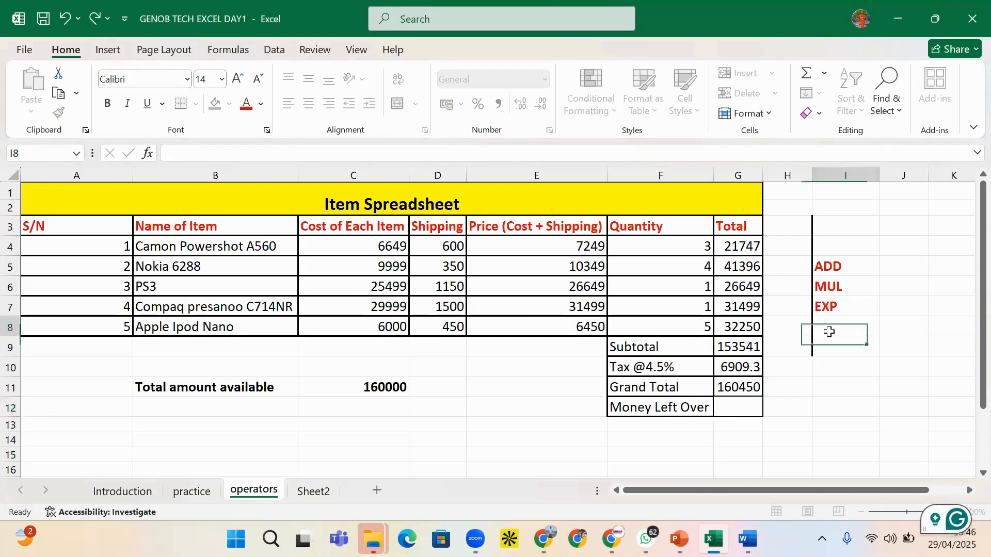
type("SU")
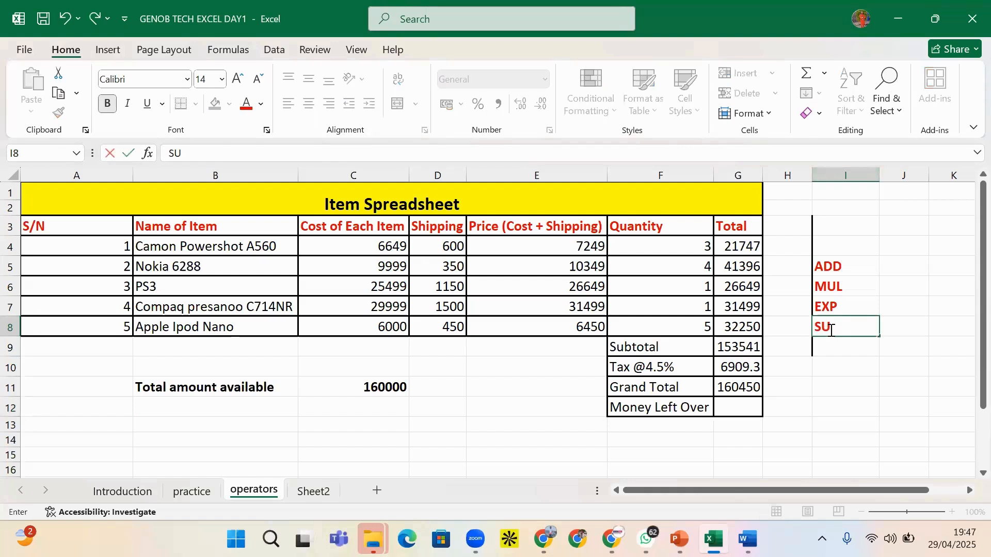
type("B")
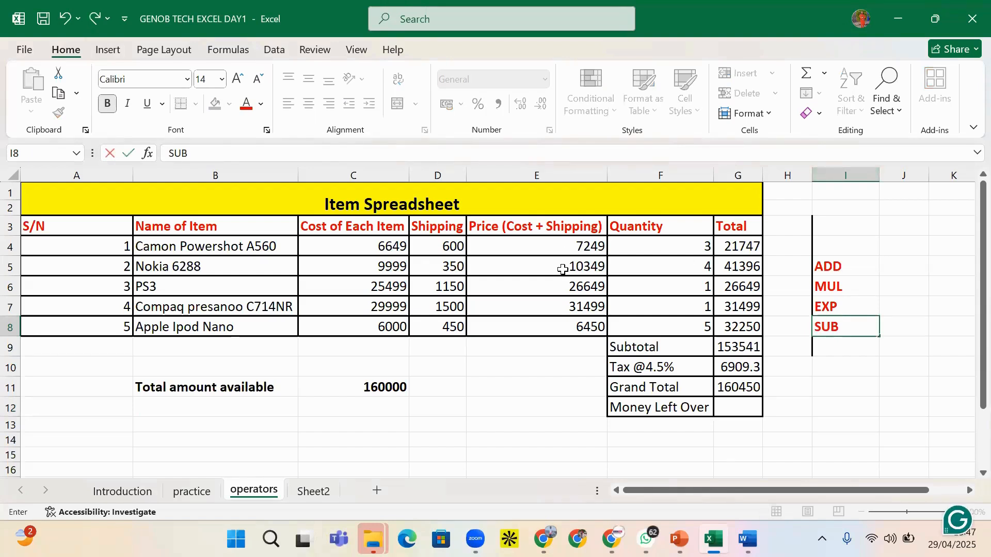
left_click(747, 407)
Enter =C11-G11 in G12 so Money Left Over shows -450.3
type("=")
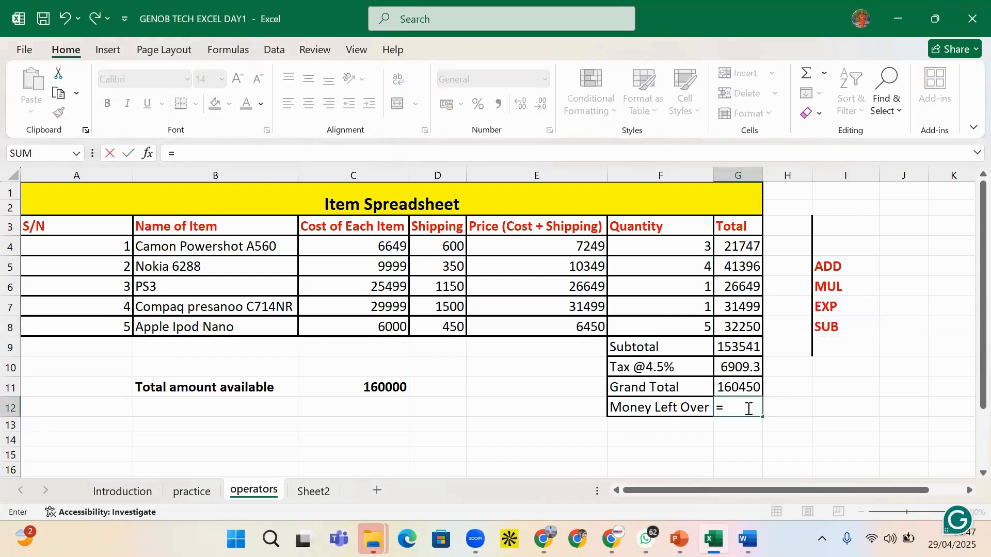
left_click(376, 388)
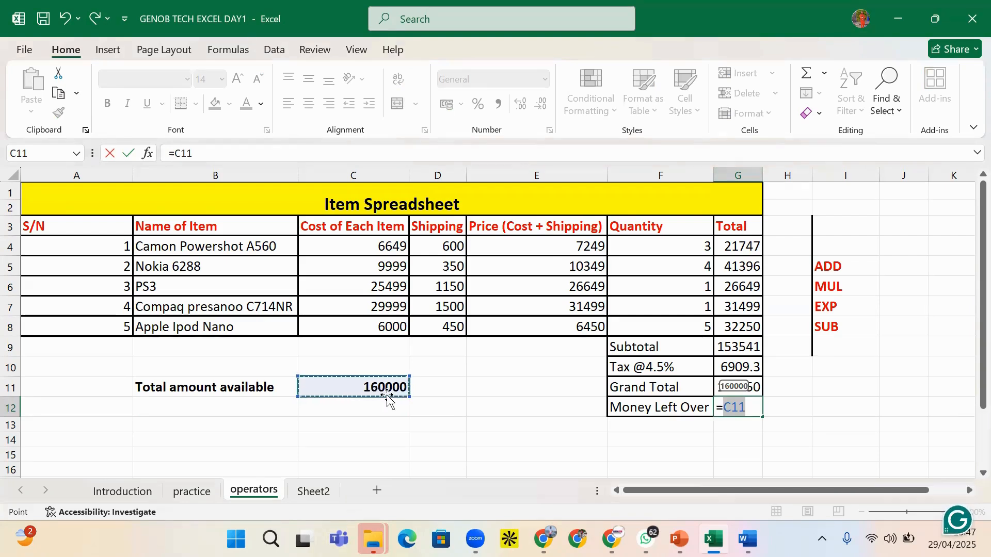
type("-")
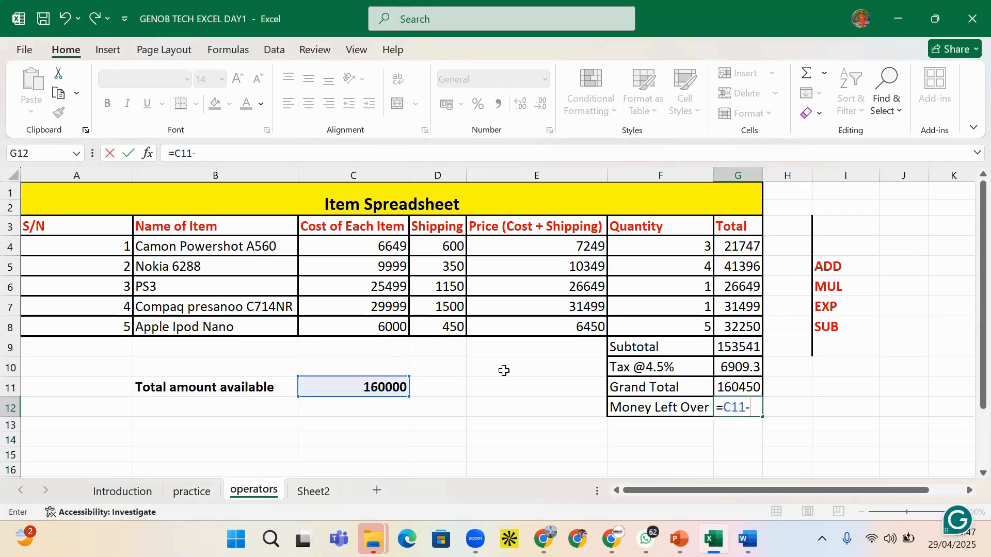
left_click(741, 392)
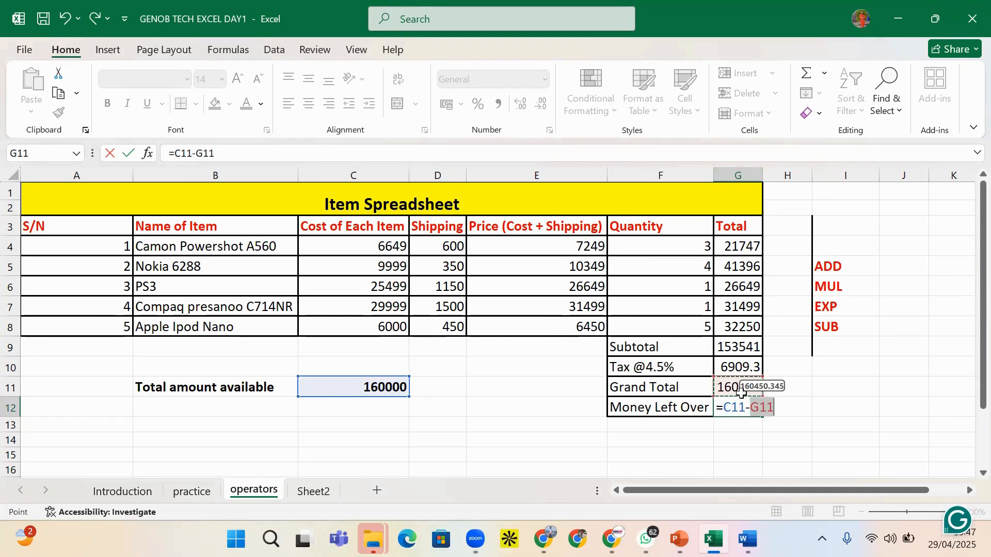
key("Return")
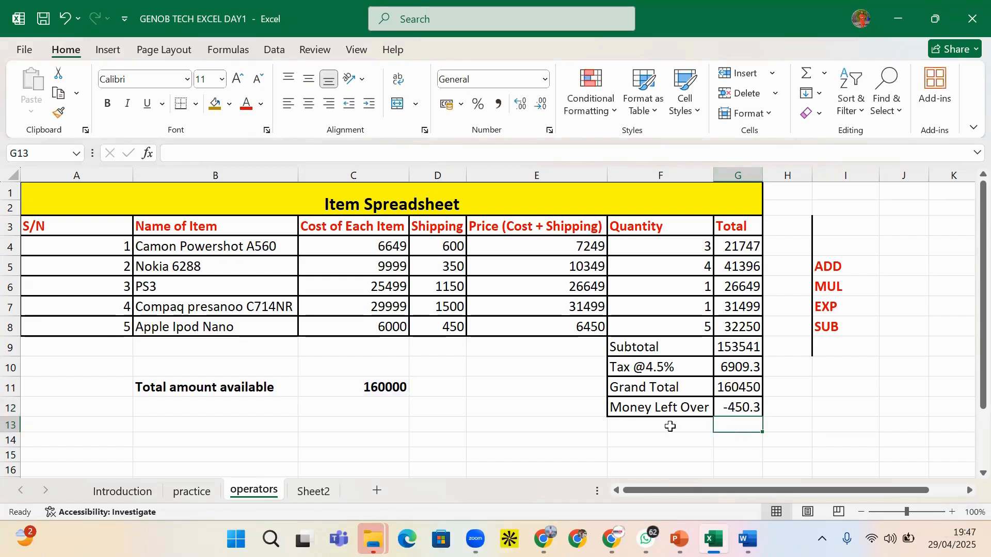
left_click(787, 407)
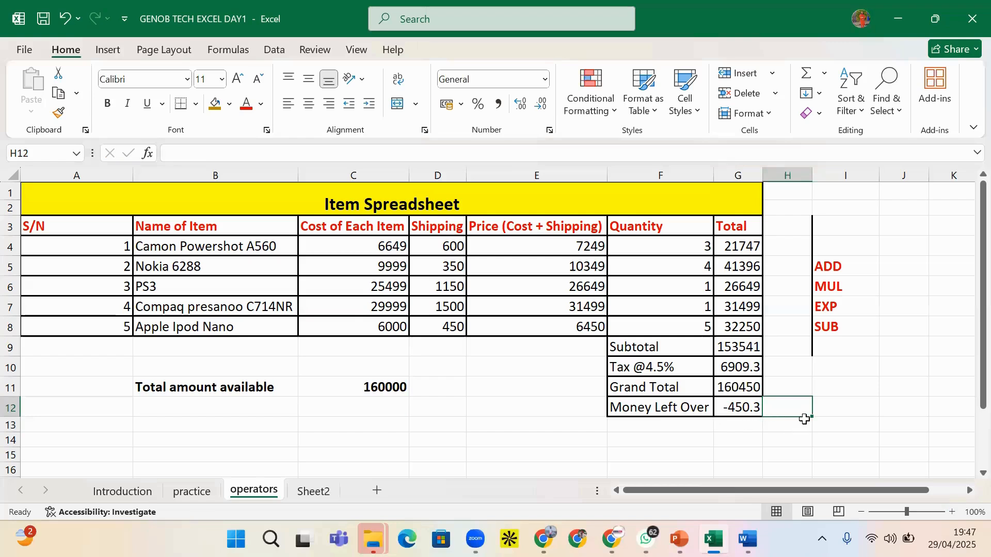
left_click(846, 427)
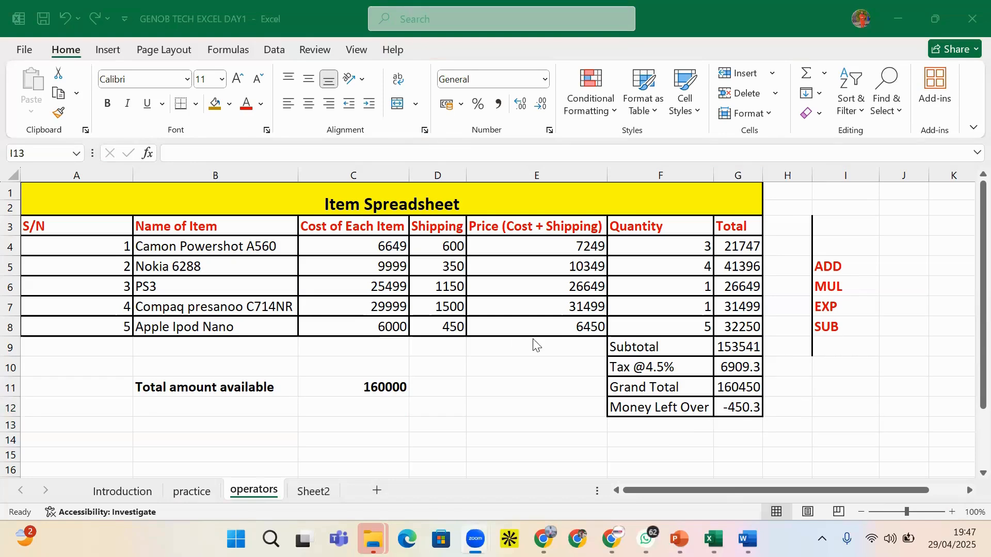
Relabel the EXP operator label in I7 as PER
mouse_move(748, 539)
left_click(836, 312)
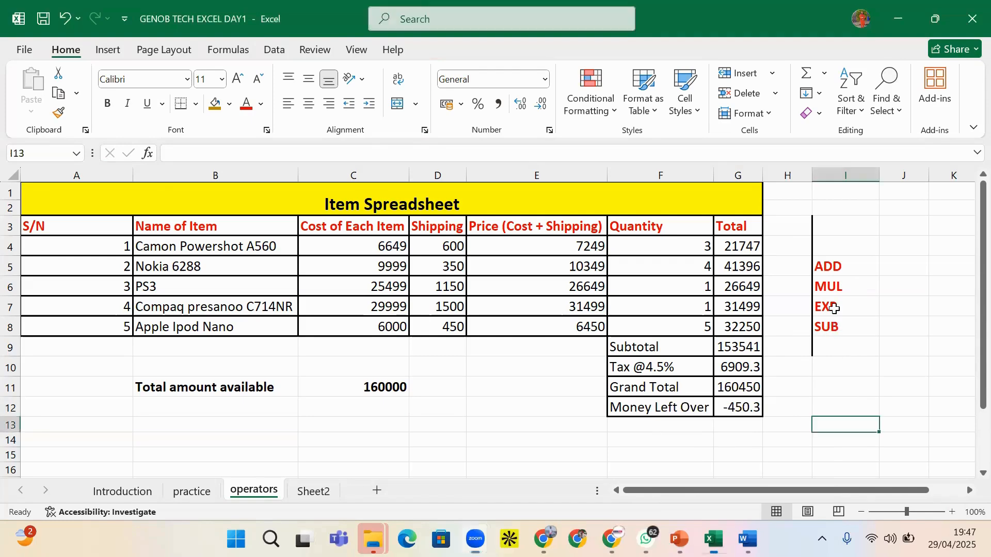
type("PER")
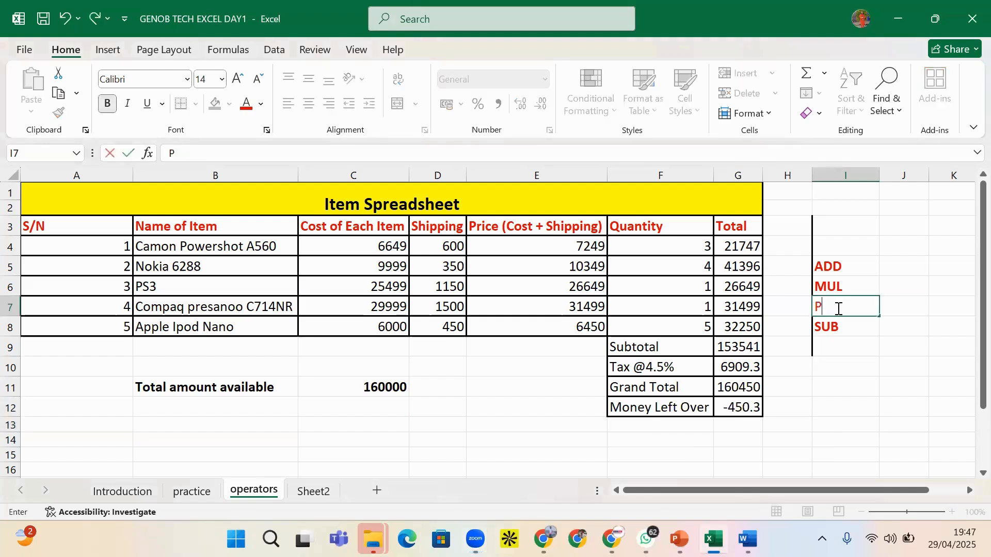
left_click(836, 354)
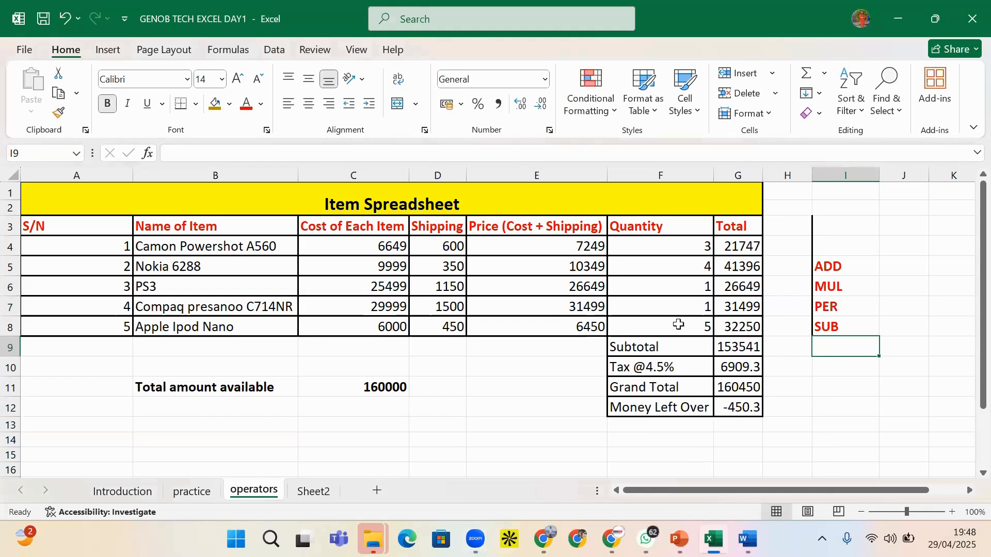
Test a division formula =E4/F4 in I9
left_click(574, 242)
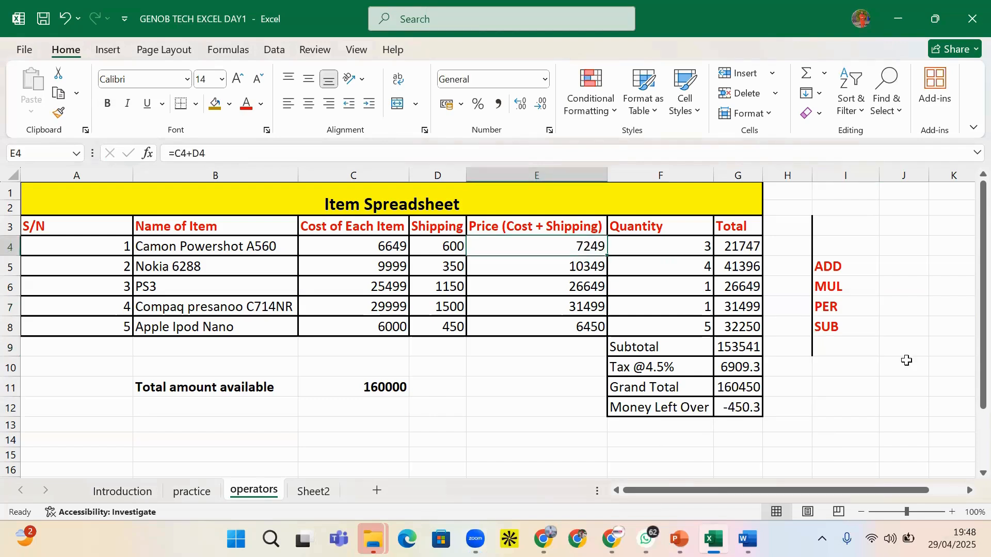
left_click(853, 350)
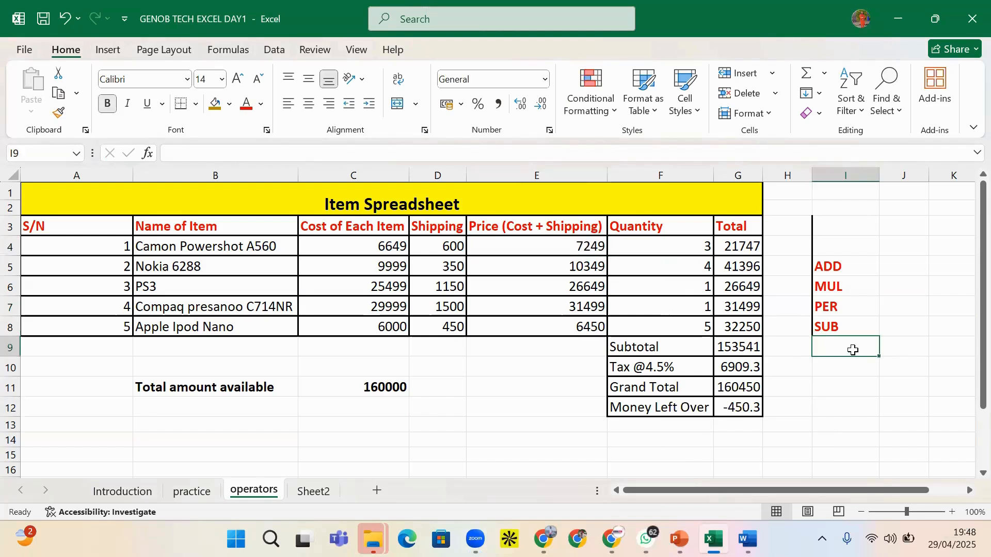
type("=")
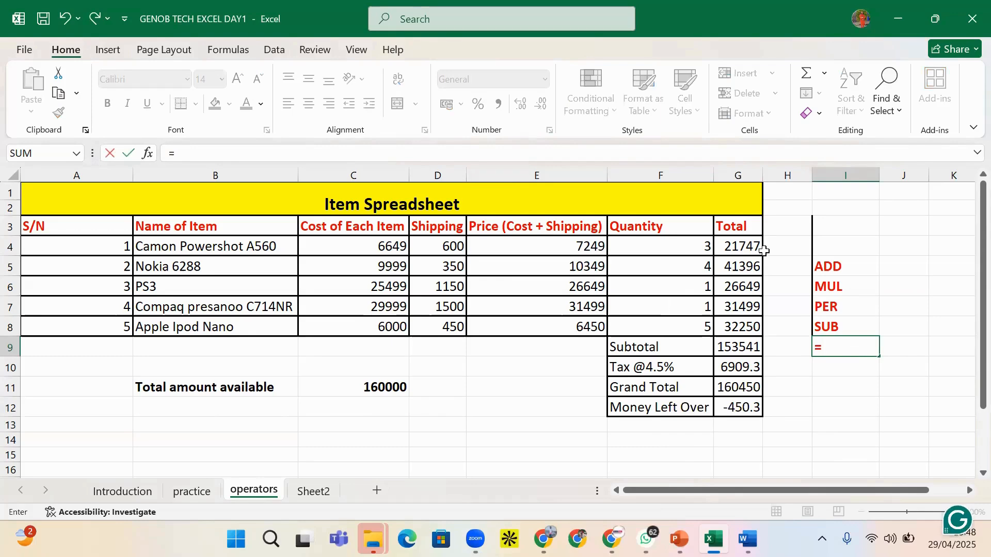
left_click(574, 251)
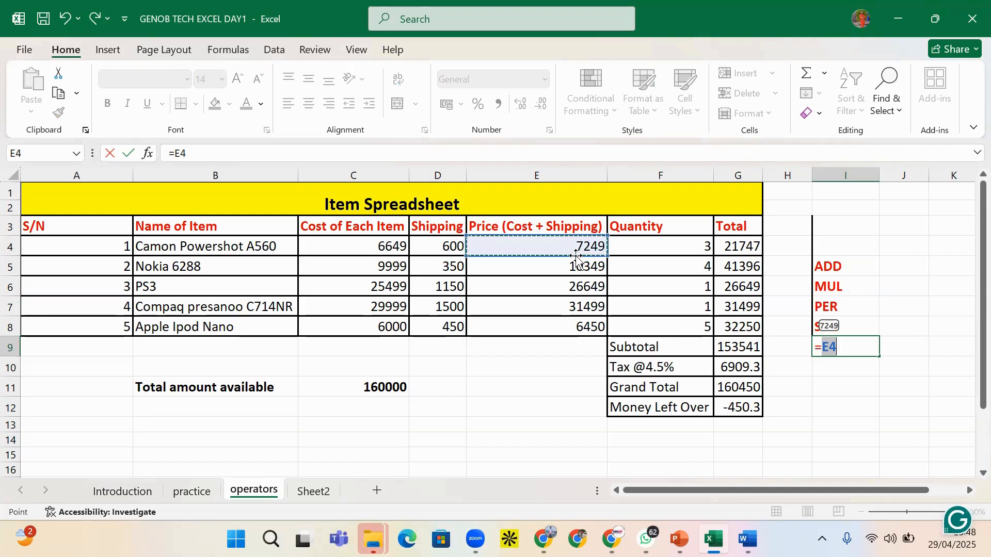
type("/")
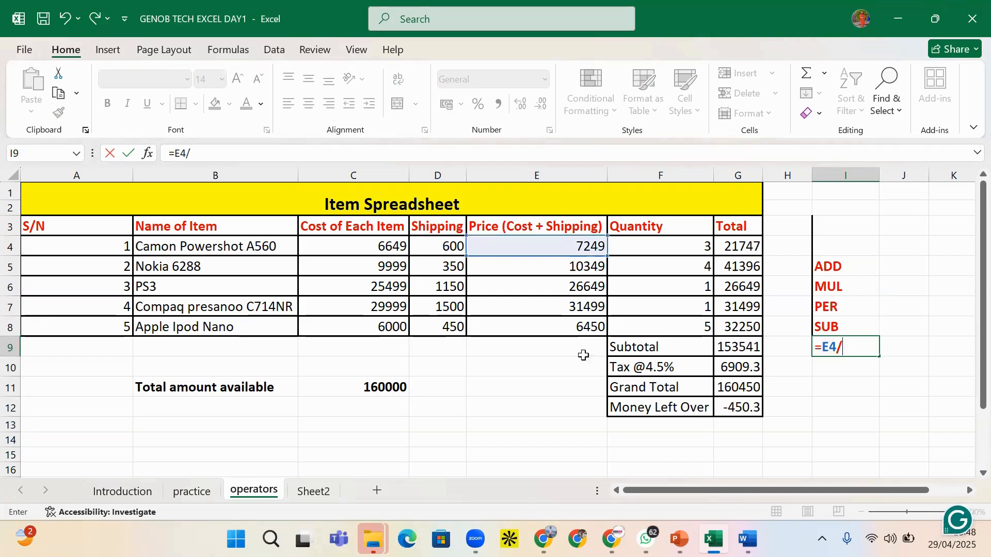
left_click(644, 249)
key("Return")
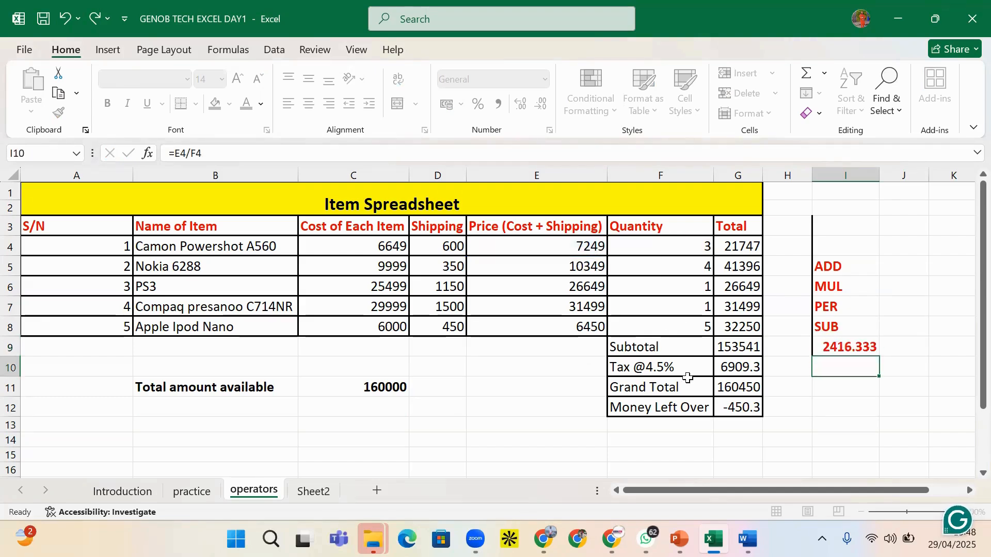
Overwrite the division result in I9 with the DIV label
left_click(838, 345)
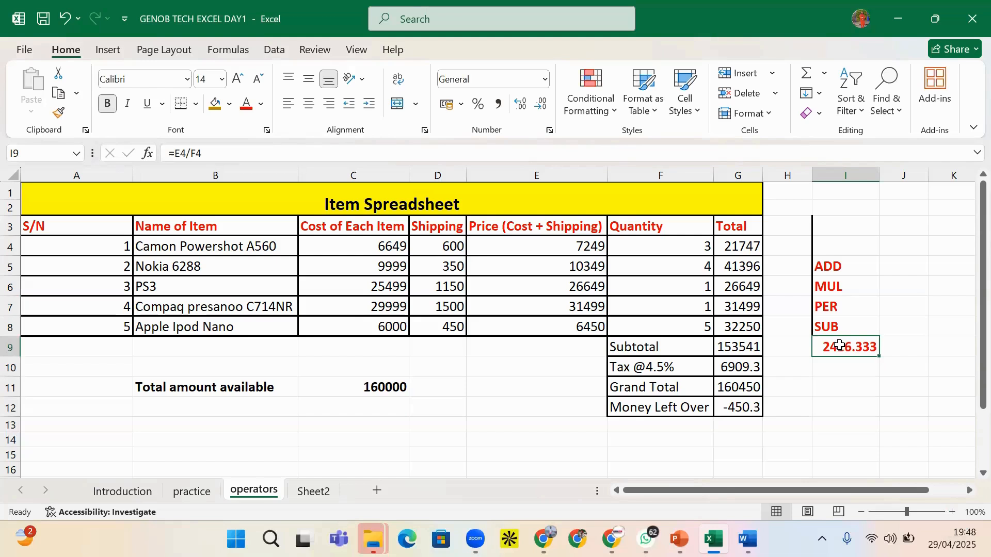
type("DIV")
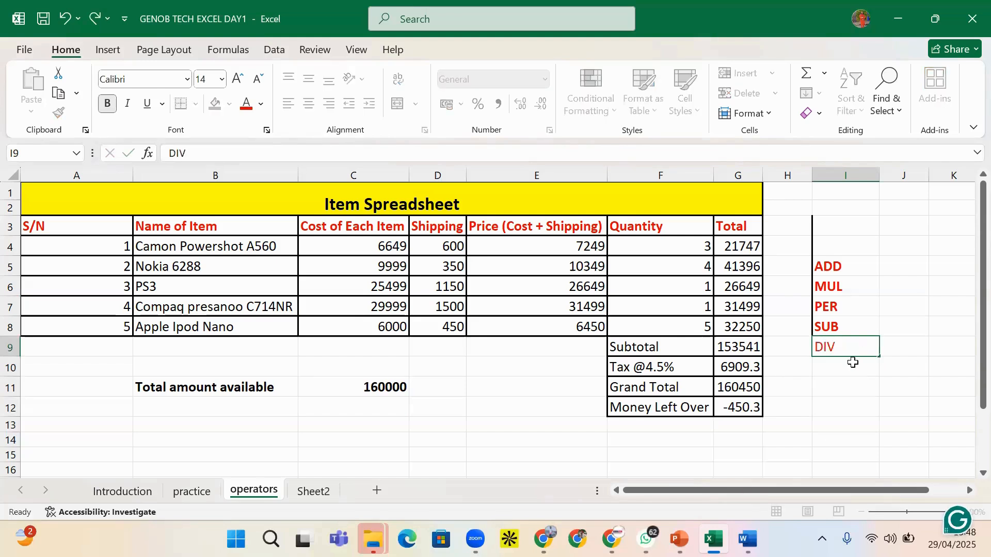
left_click(852, 364)
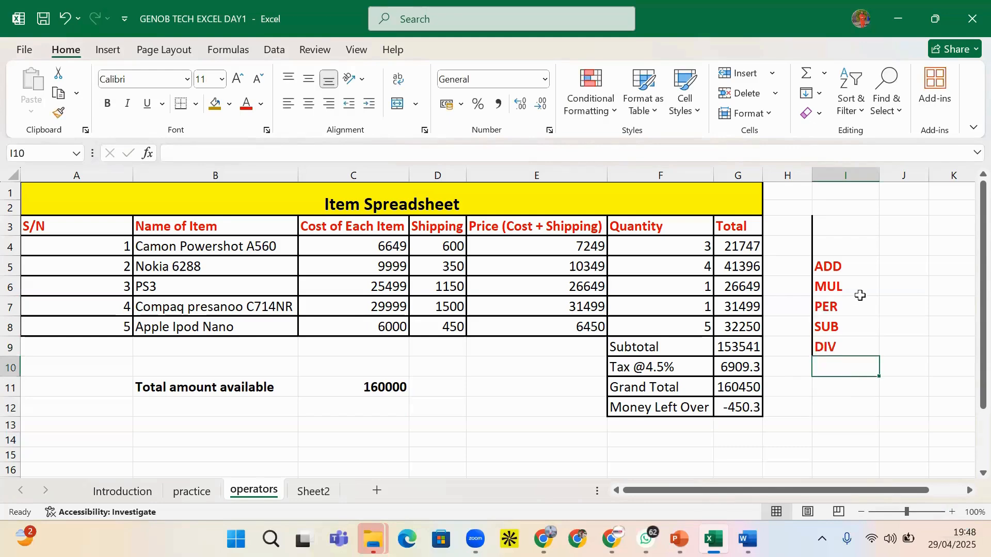
left_click(440, 359)
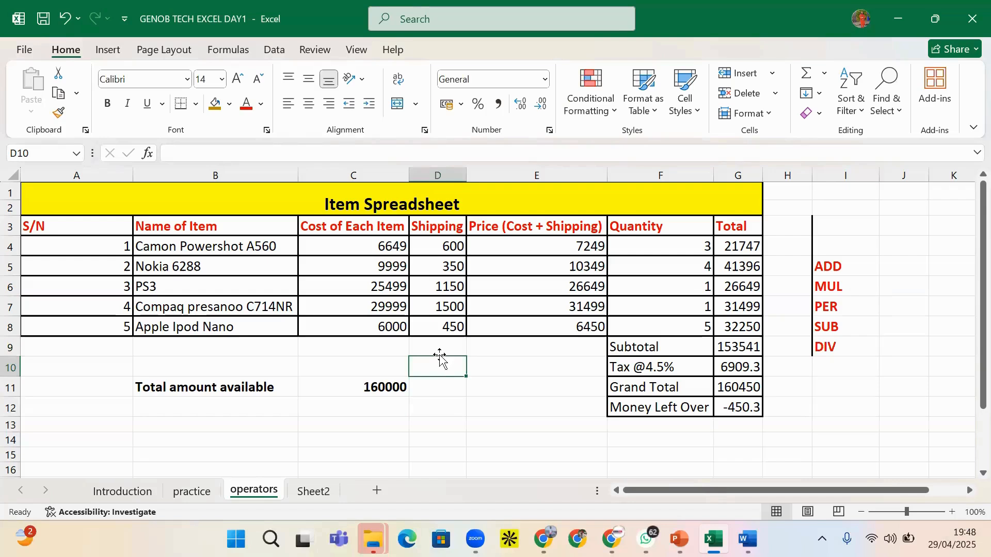
Enter sample values 3 in D10 and 2 in E10
type("3")
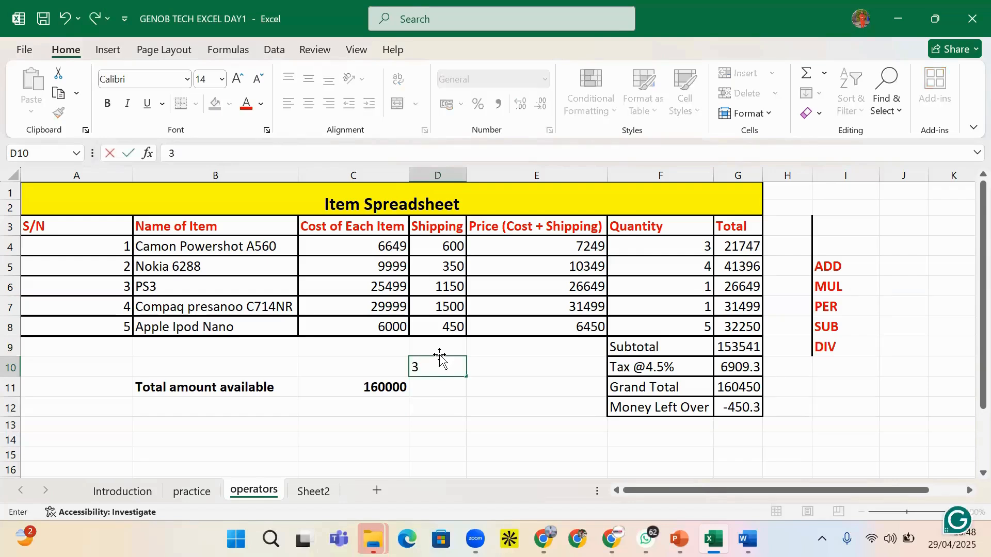
key("BackSpace")
type("2")
key("BackSpace")
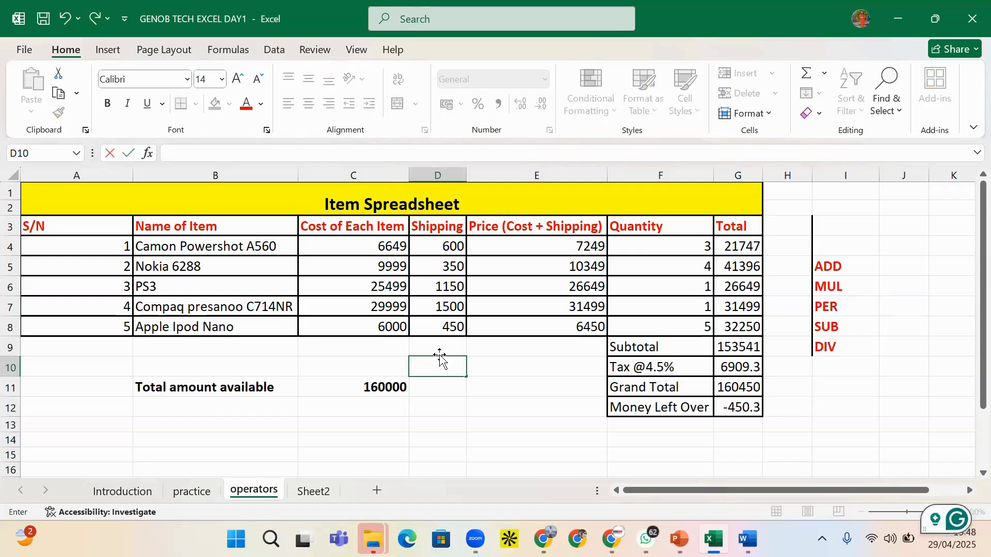
type("3")
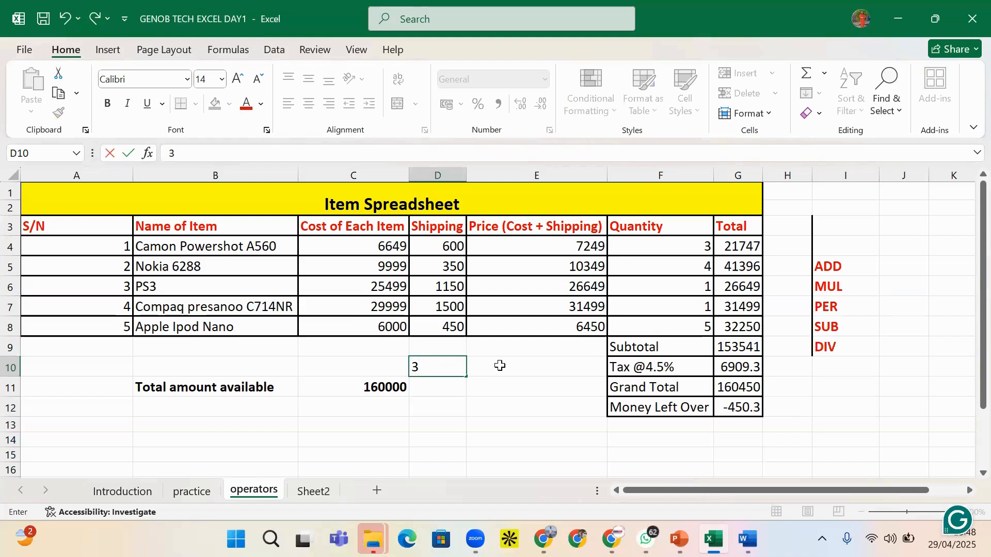
key("Tab")
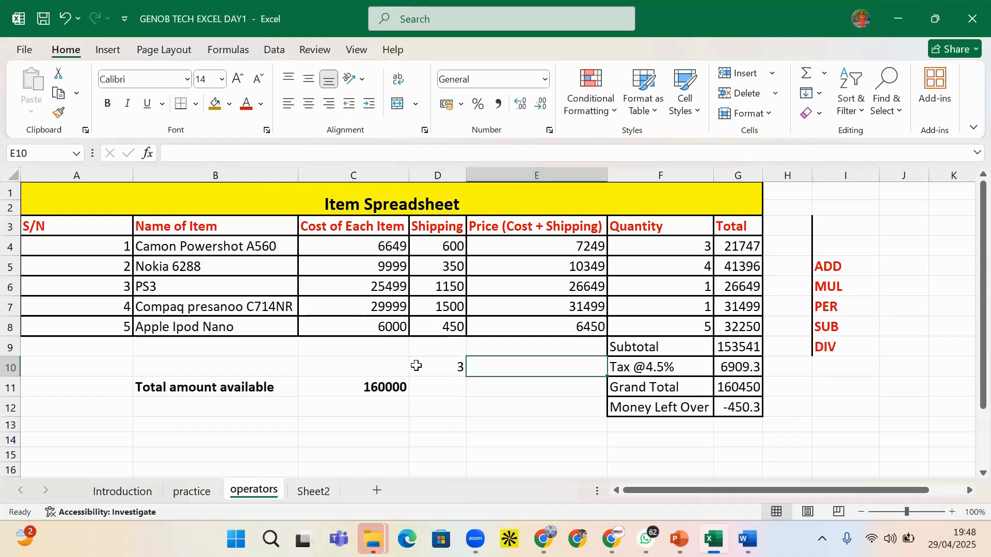
type("2")
key("Return")
key("Return")
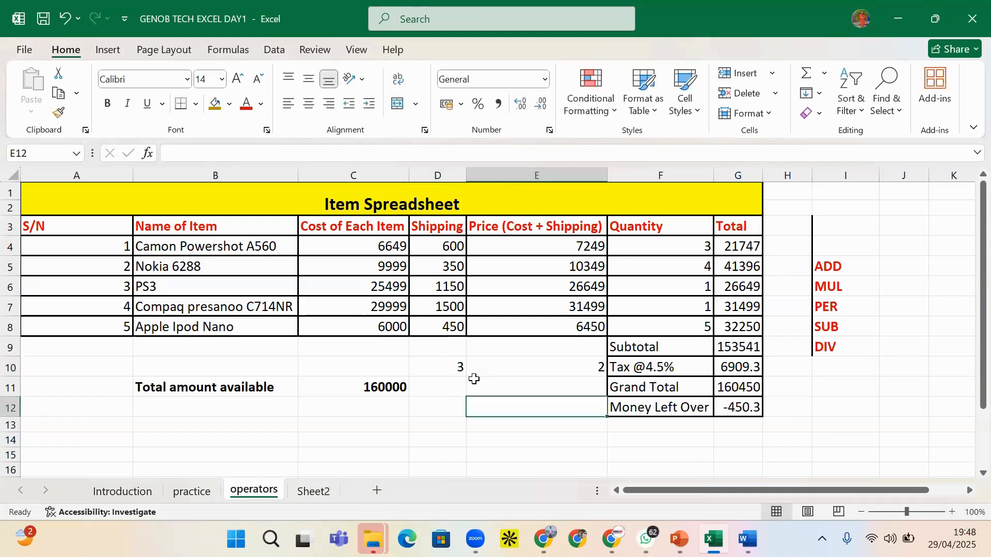
left_click(553, 367)
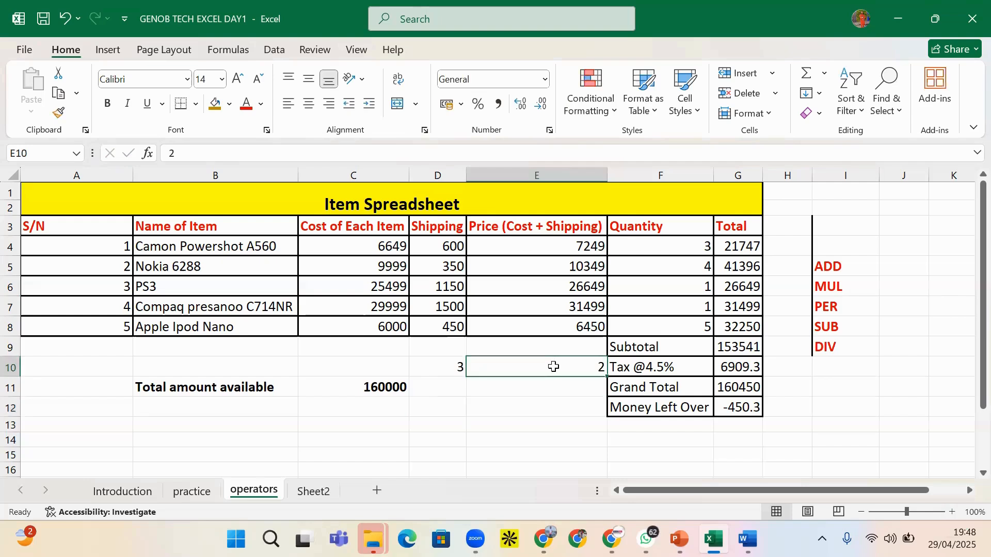
Bring up the Insert cells dialog with Ctrl+Shift+= and cancel it
key("ctrl+shift+plus")
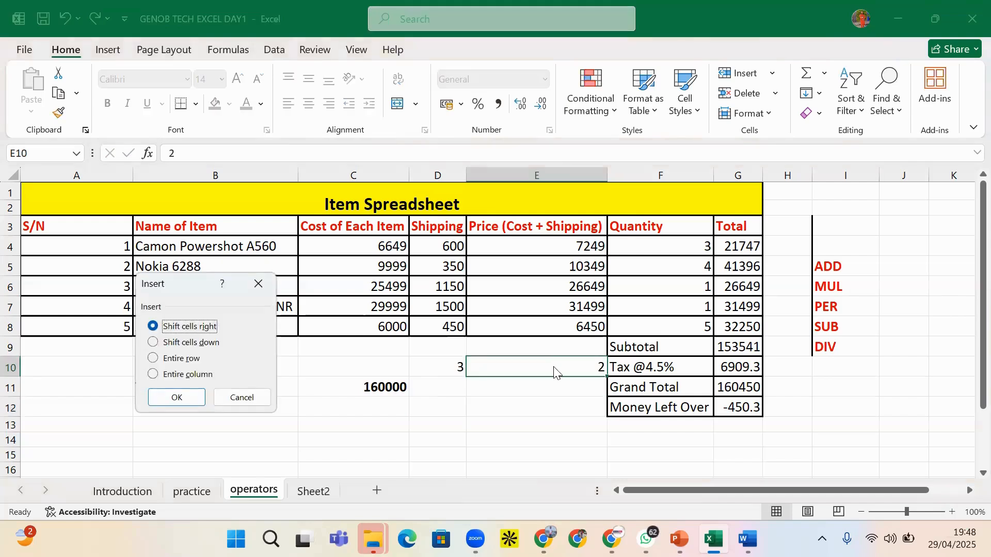
left_click(263, 398)
left_click(447, 368)
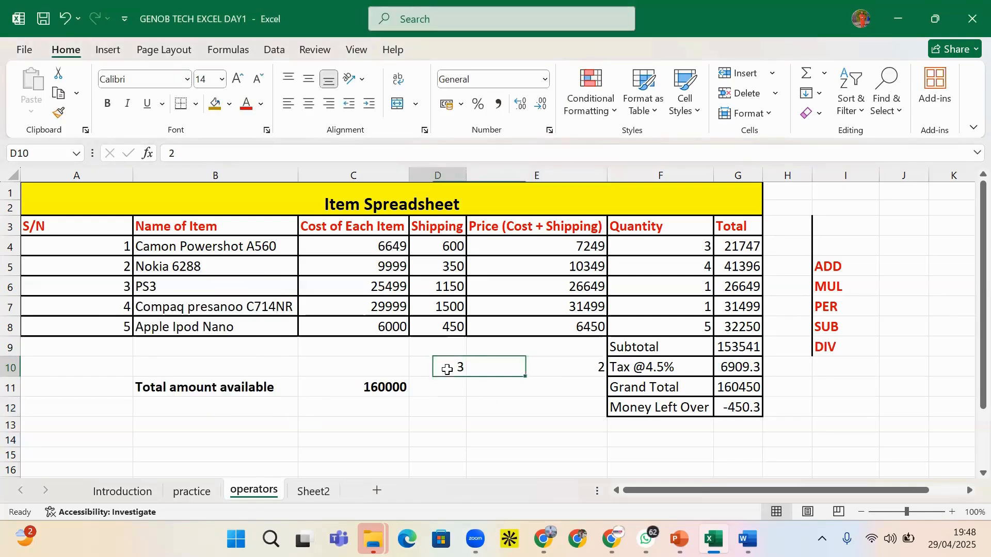
left_click(544, 369)
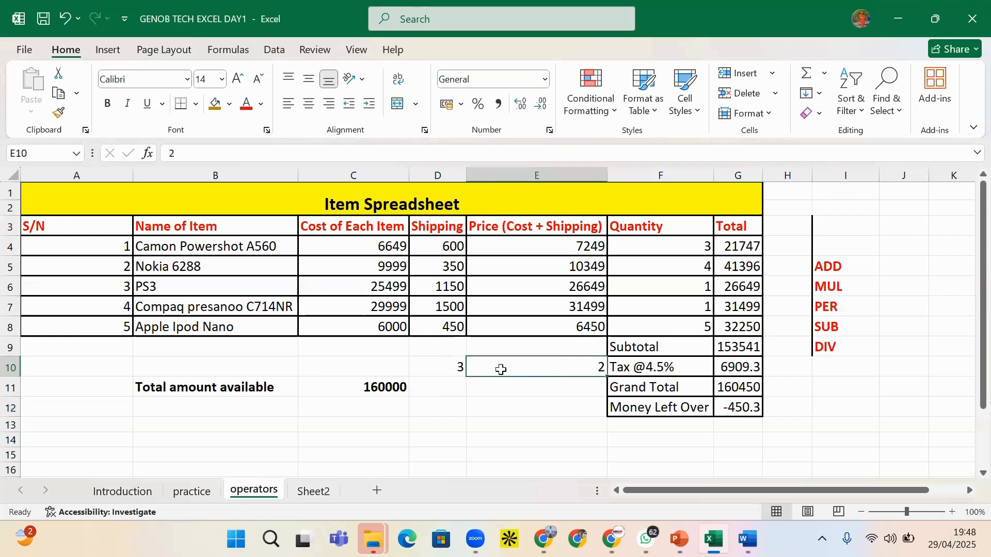
left_click(490, 389)
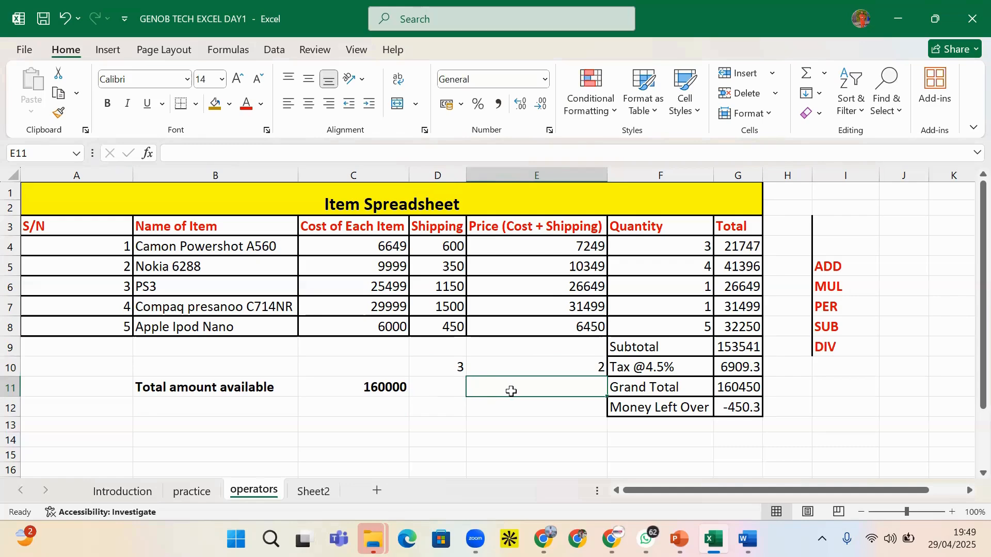
Enter =D10^E10 in E11 to raise D10 to the power of E10
type("=")
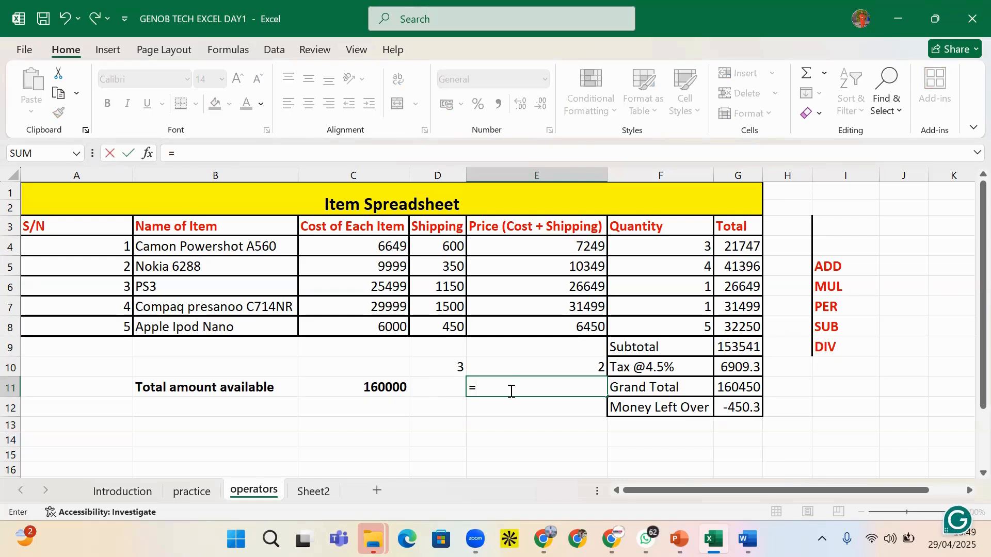
left_click(457, 365)
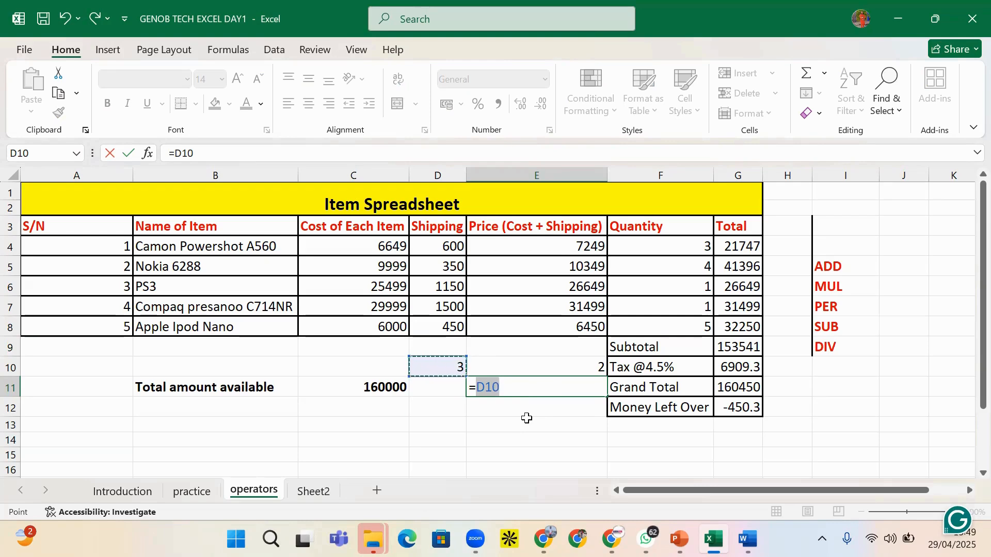
type("^")
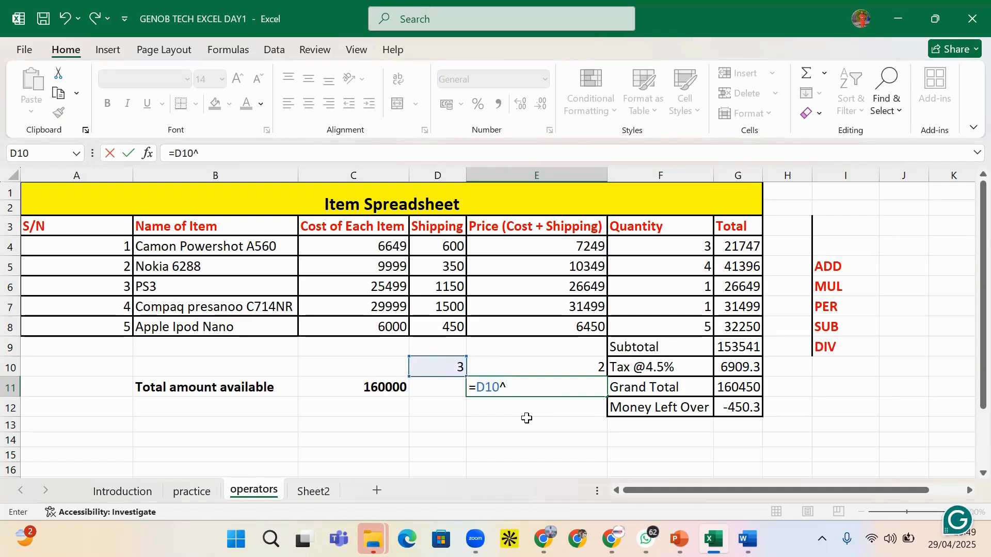
type("E10")
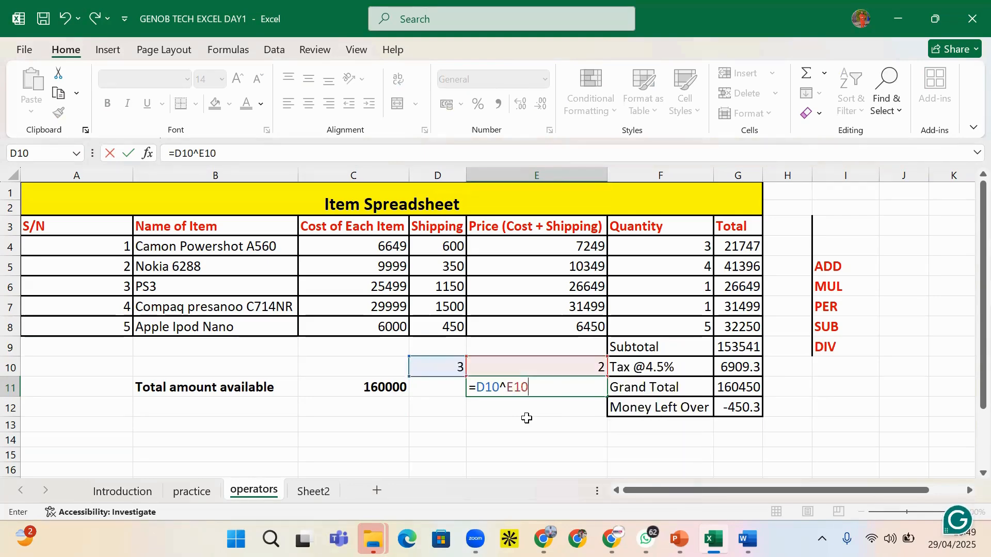
key("Return")
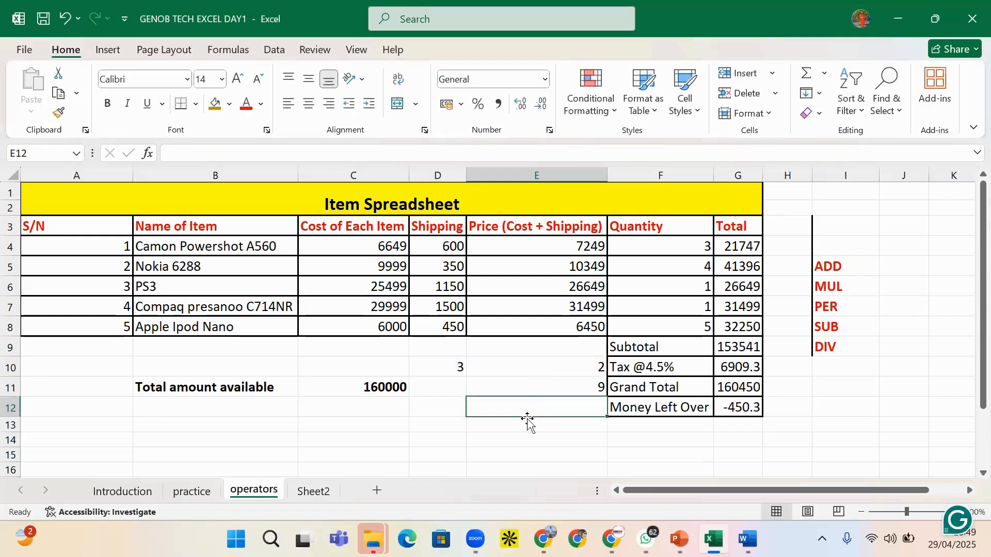
left_click(536, 392)
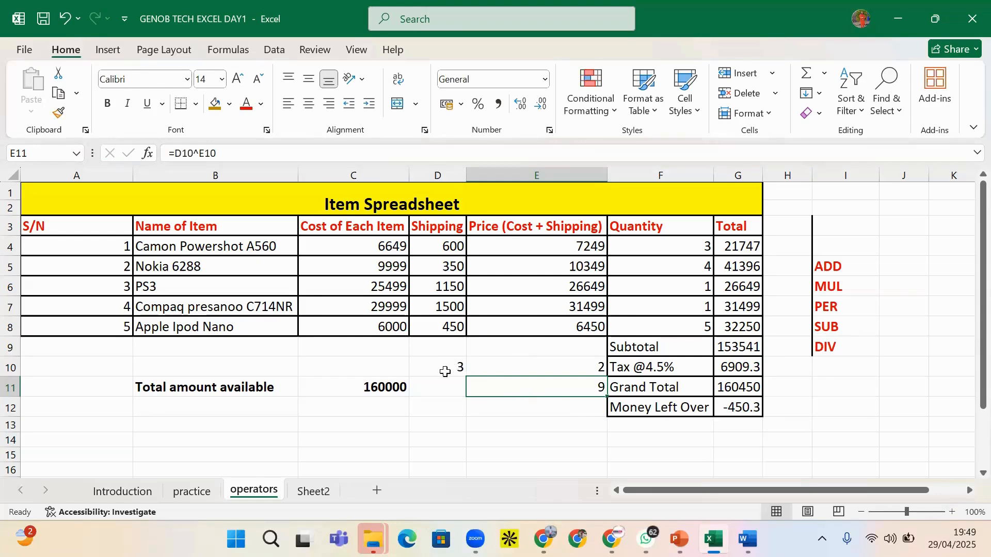
Change the exponent in E10 to 5 so E11 shows 243
left_click(571, 368)
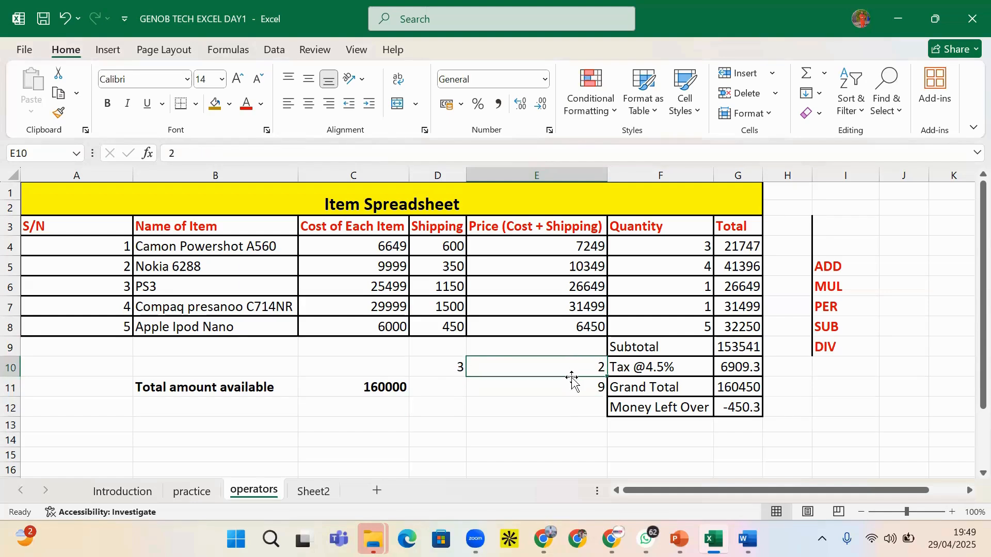
type("5")
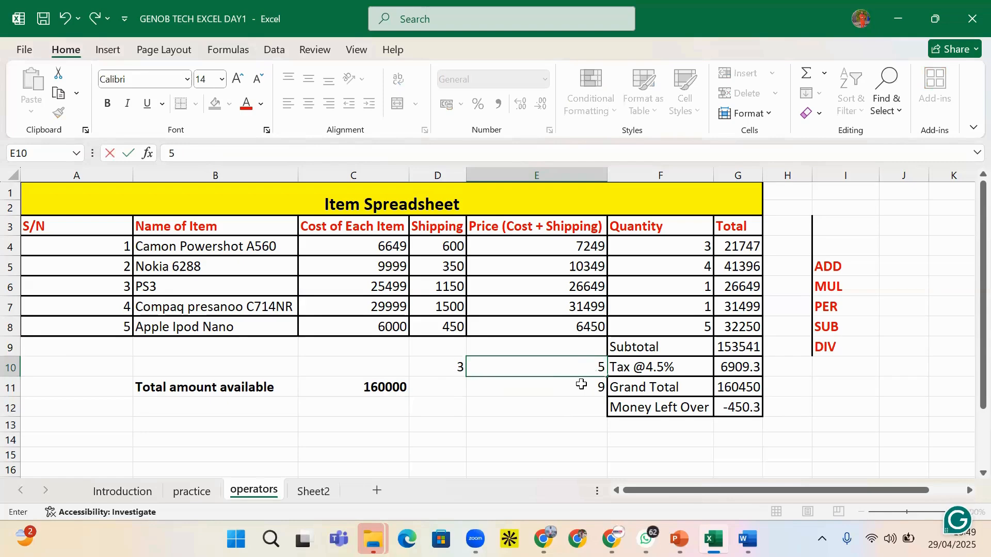
key("Return")
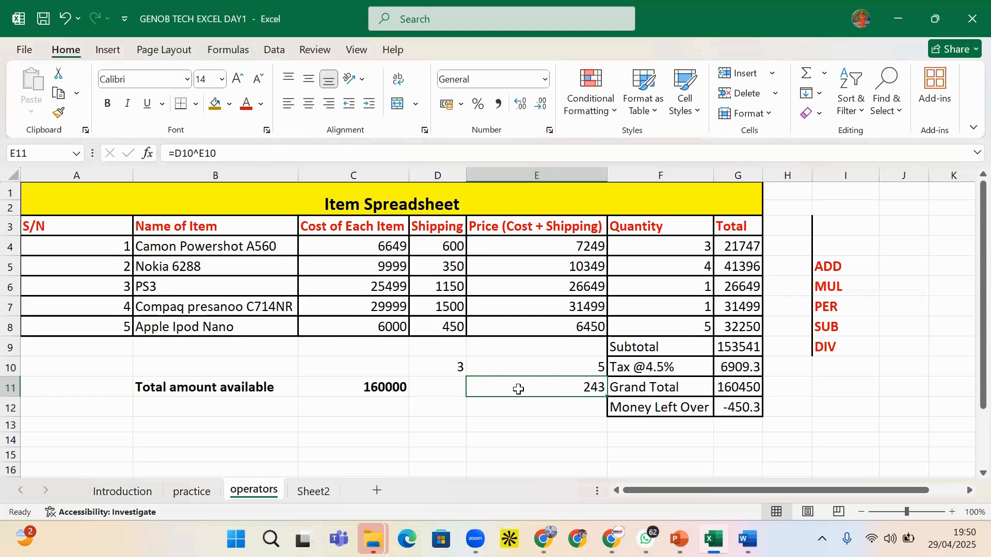
left_click(579, 367)
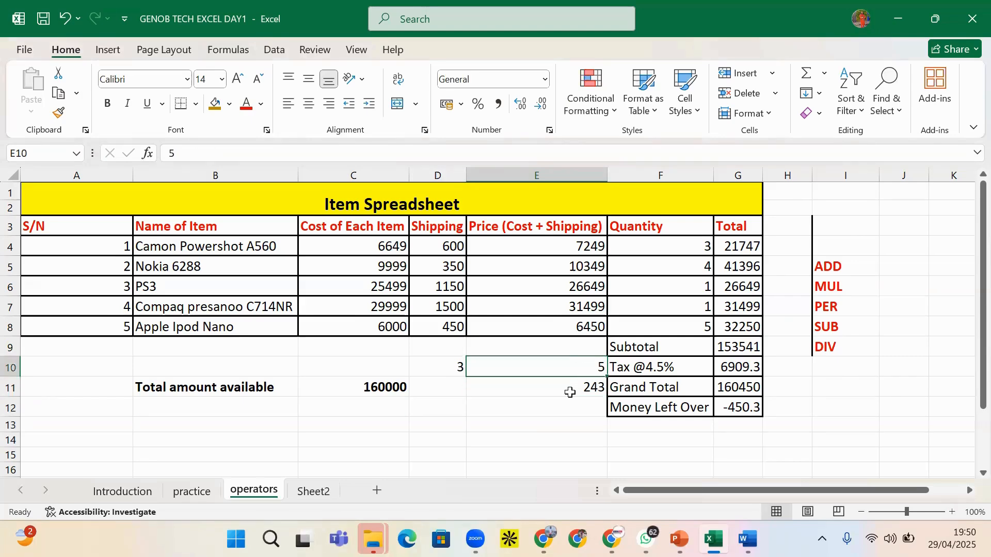
left_click(505, 404)
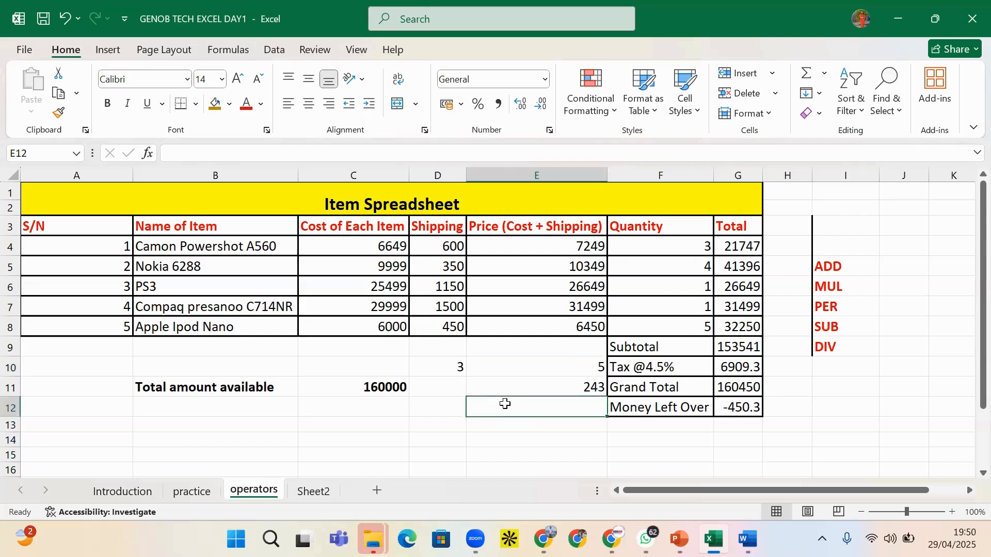
type("=3")
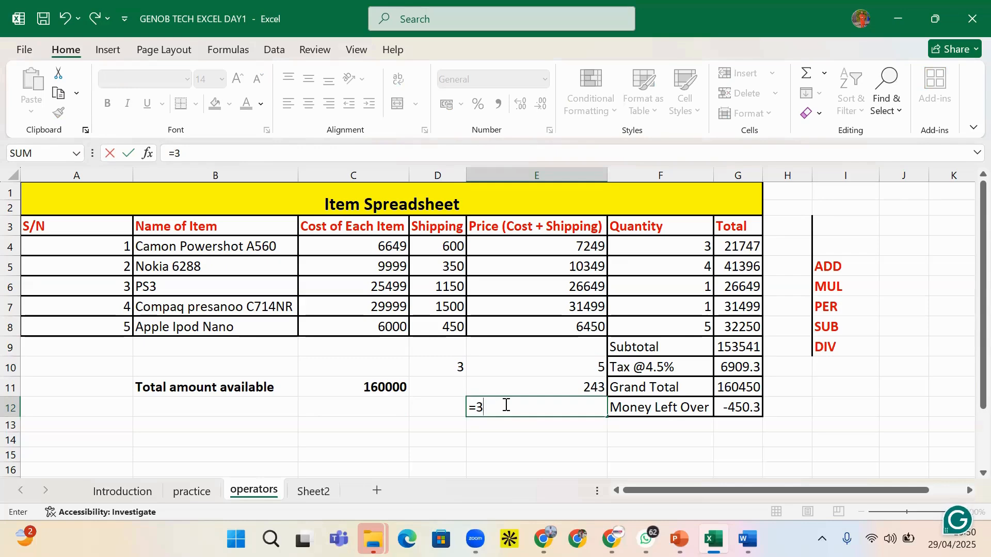
type("*3")
key("Return")
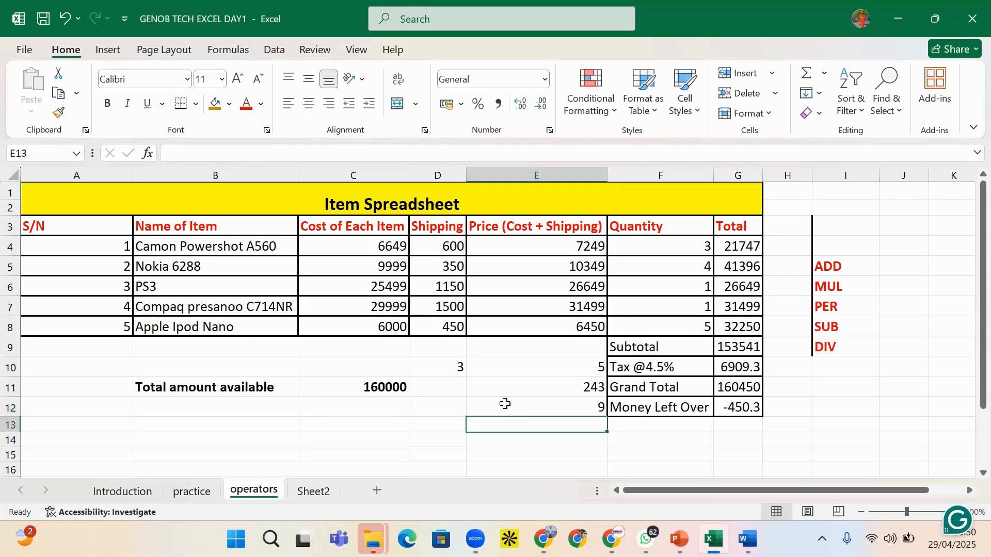
left_click(506, 407)
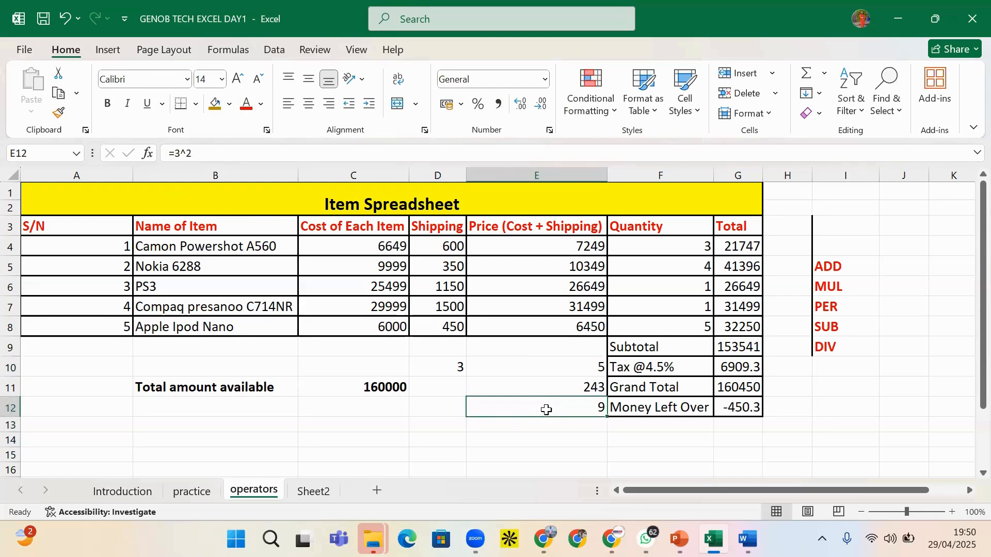
left_click(461, 384)
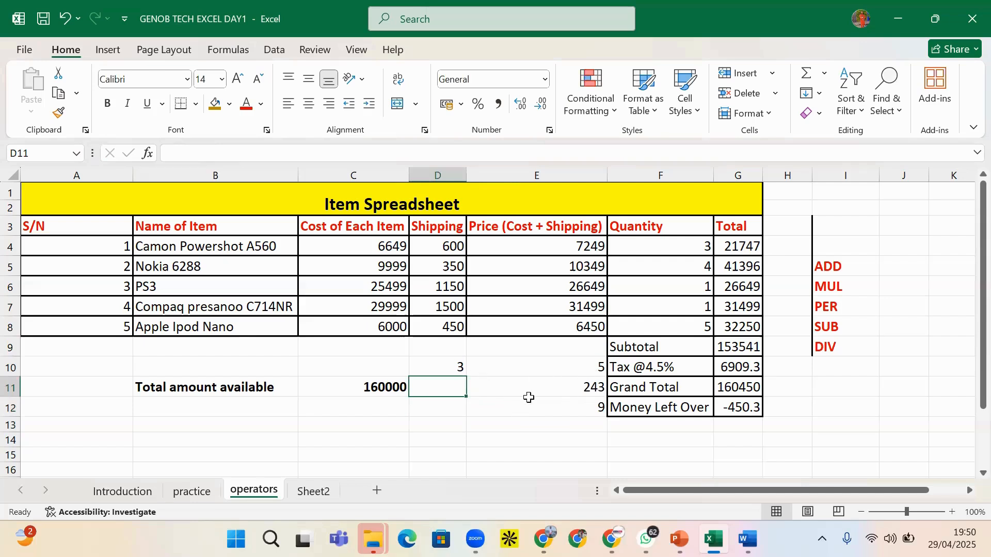
left_click(580, 373)
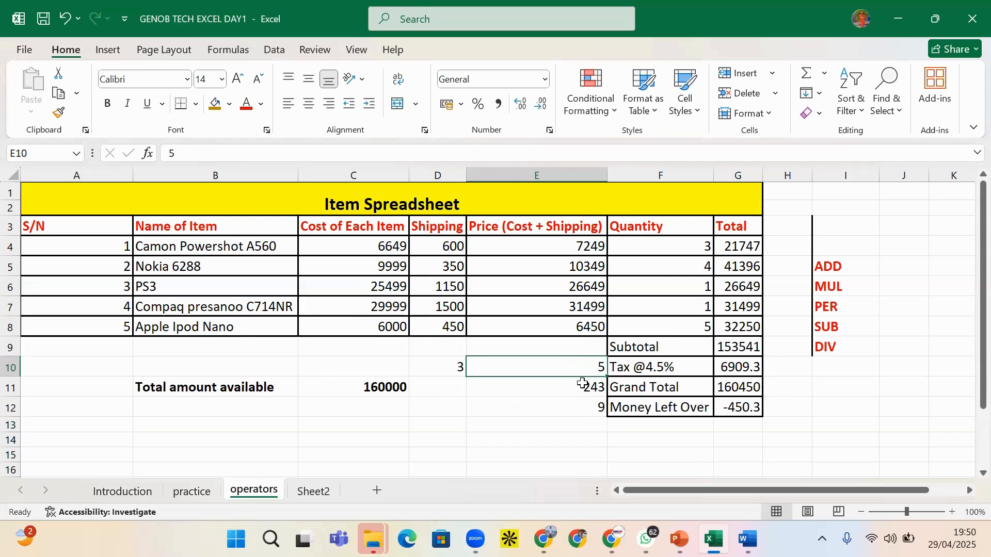
left_click(576, 406)
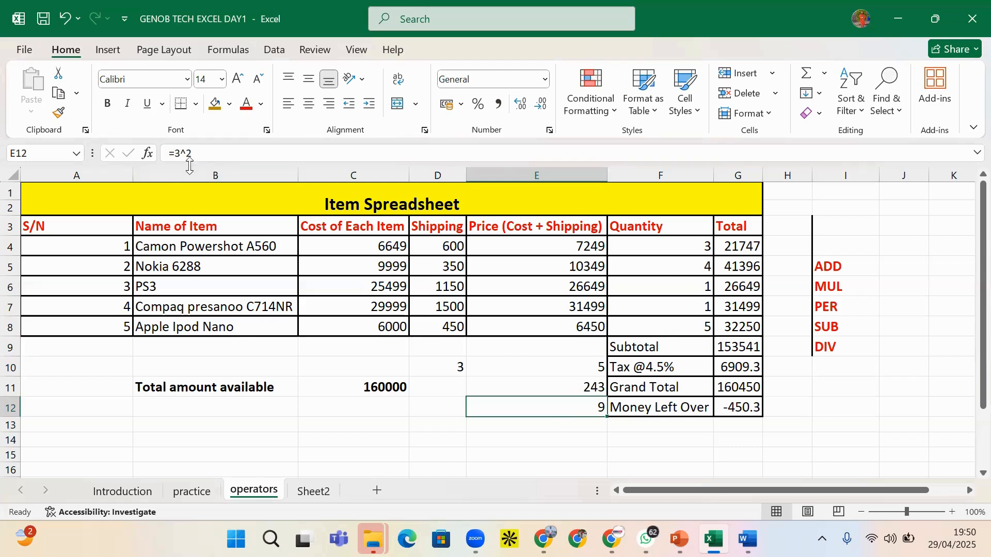
left_click_drag(192, 155, 168, 157)
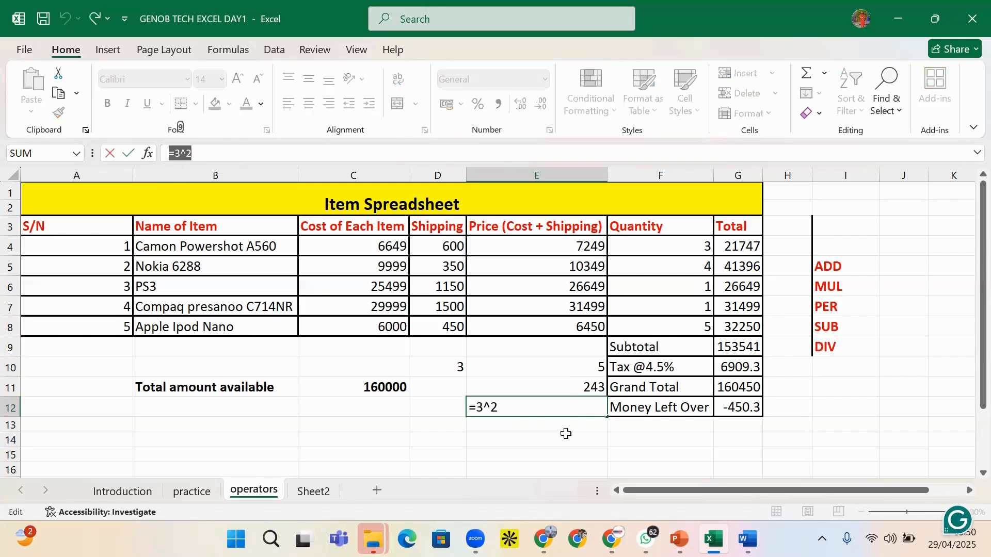
key("BackSpace")
left_click(456, 364)
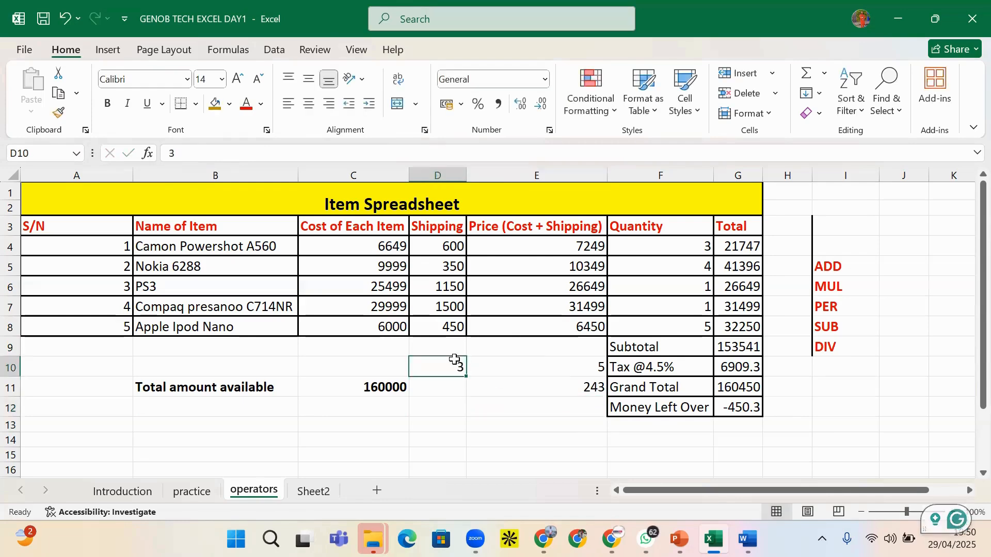
left_click_drag(454, 358, 520, 397)
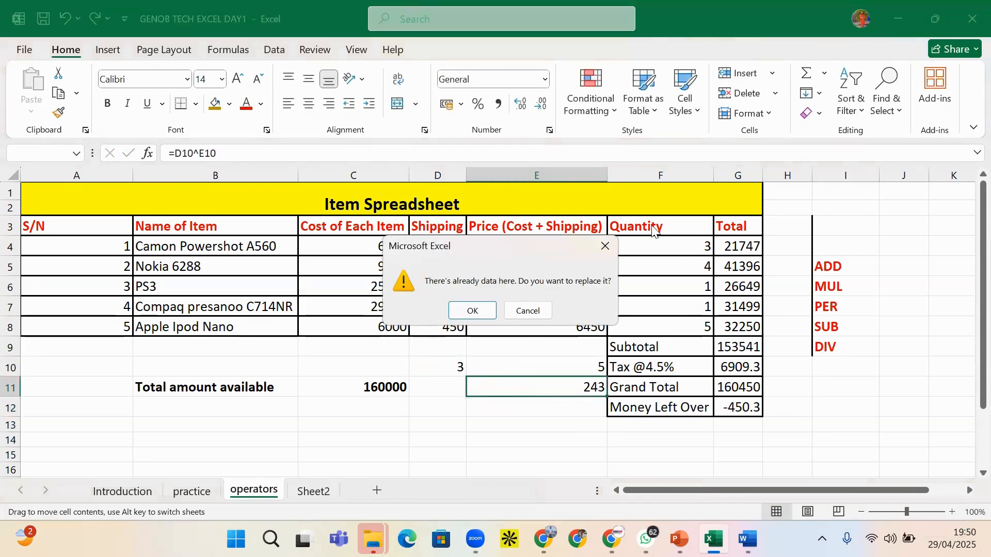
left_click(606, 249)
left_click(495, 419)
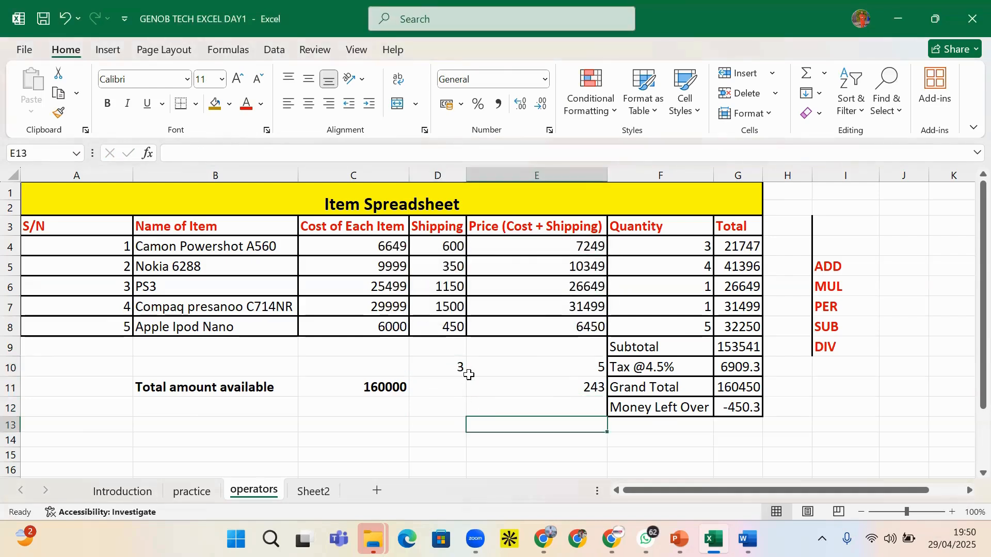
Delete the practice values 3, 5 and 243 from D10, E10 and E11
left_click_drag(454, 364, 559, 417)
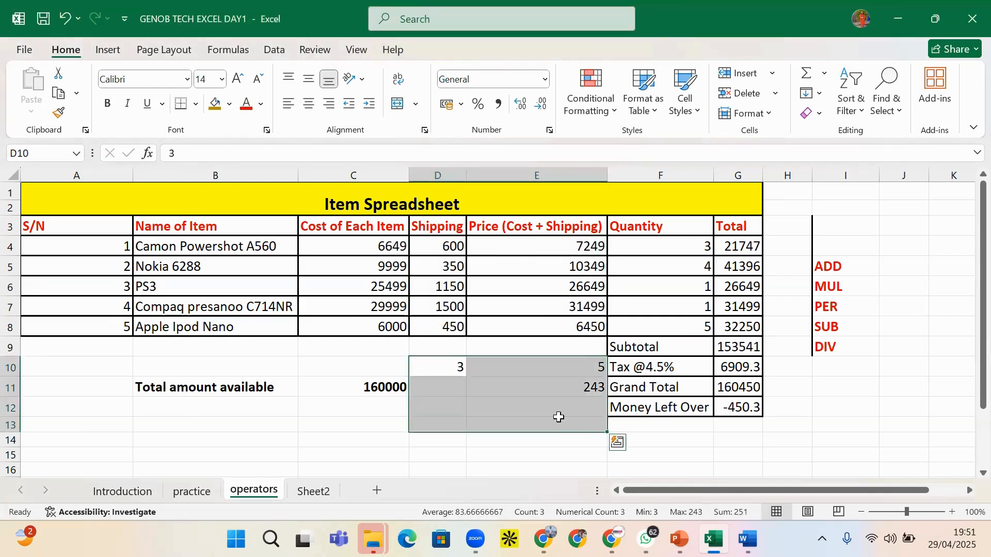
key("BackSpace")
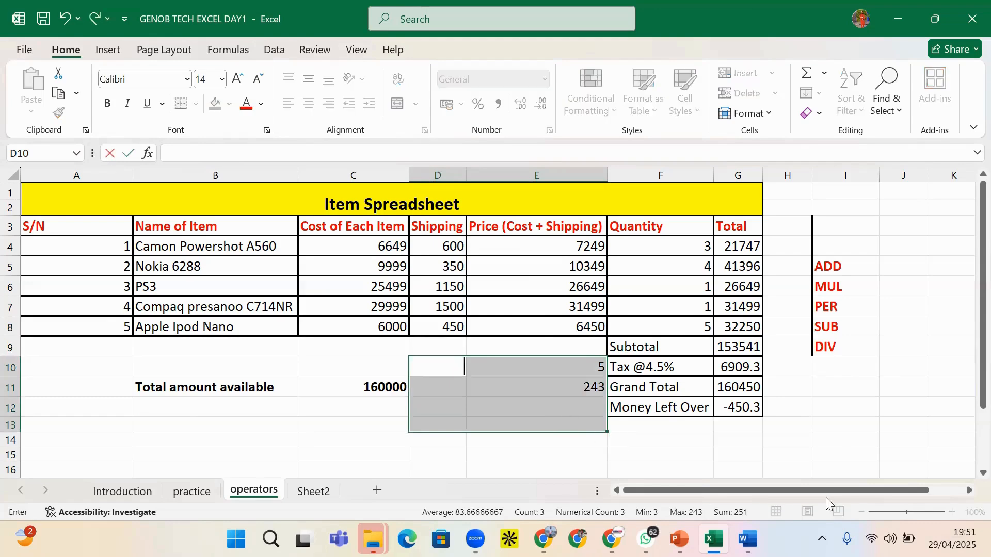
left_click(854, 418)
left_click_drag(546, 373, 583, 403)
key("Delete")
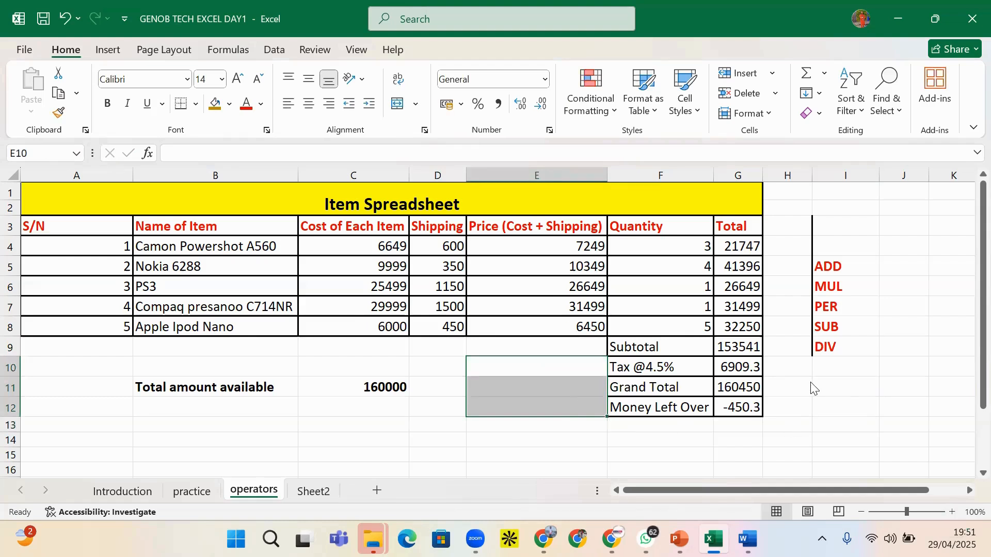
left_click(503, 383)
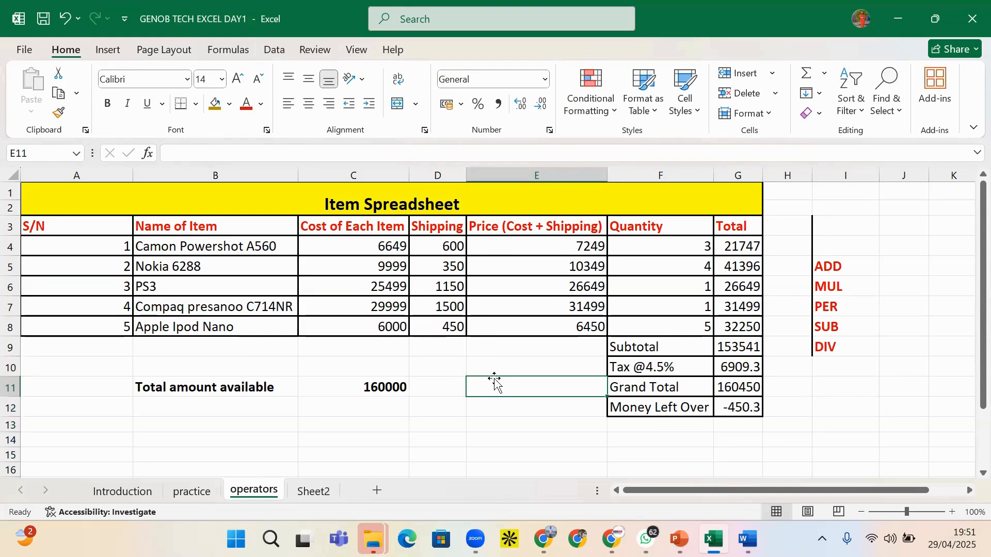
left_click(882, 281)
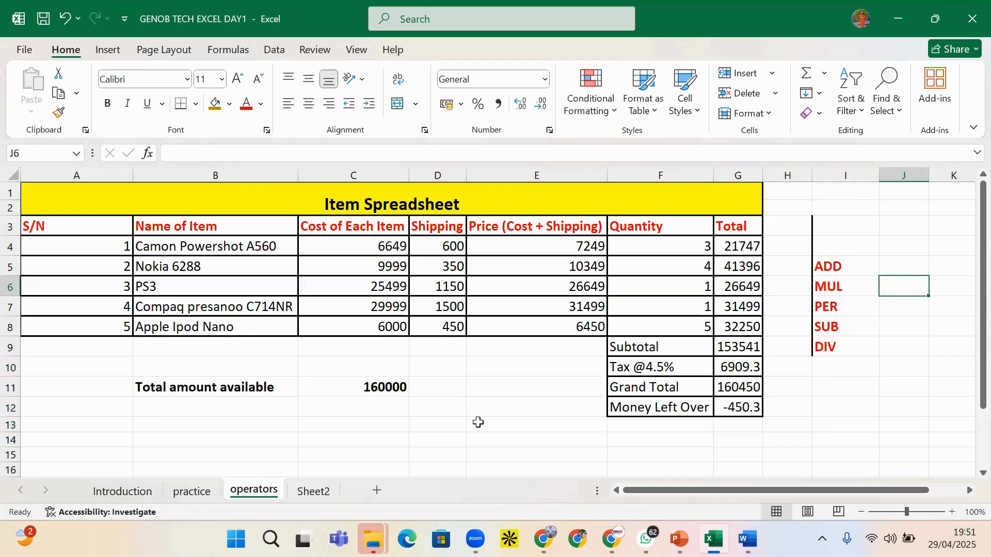
left_click(492, 355)
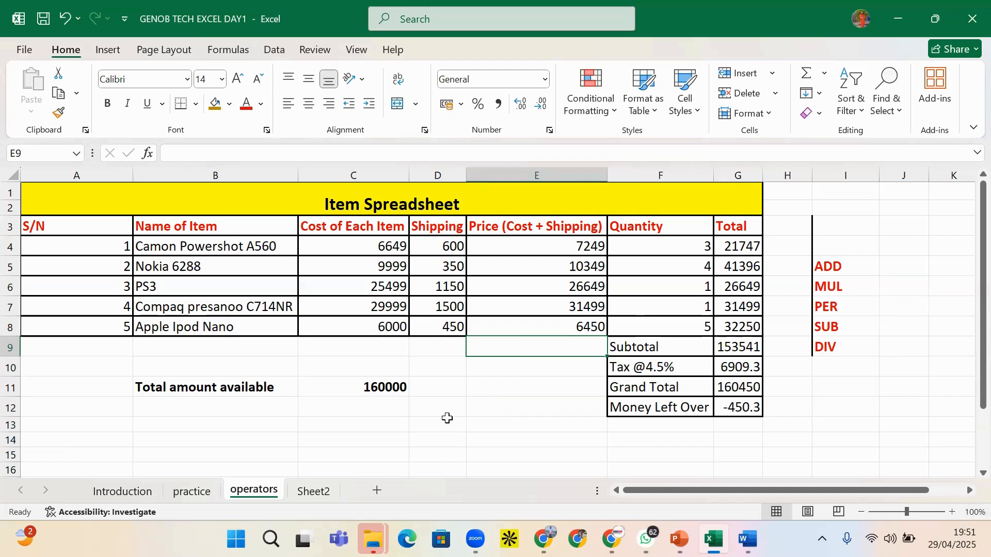
left_click(886, 272)
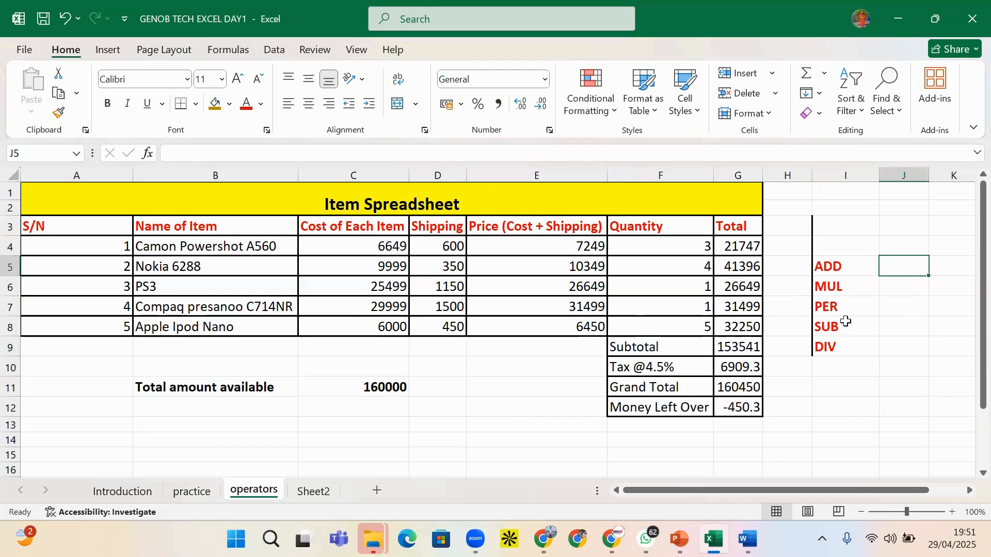
Enter sample values 10 for ADD, 3 for MUL, 10 for PER and 12 for SUB in J5–J8
type("10")
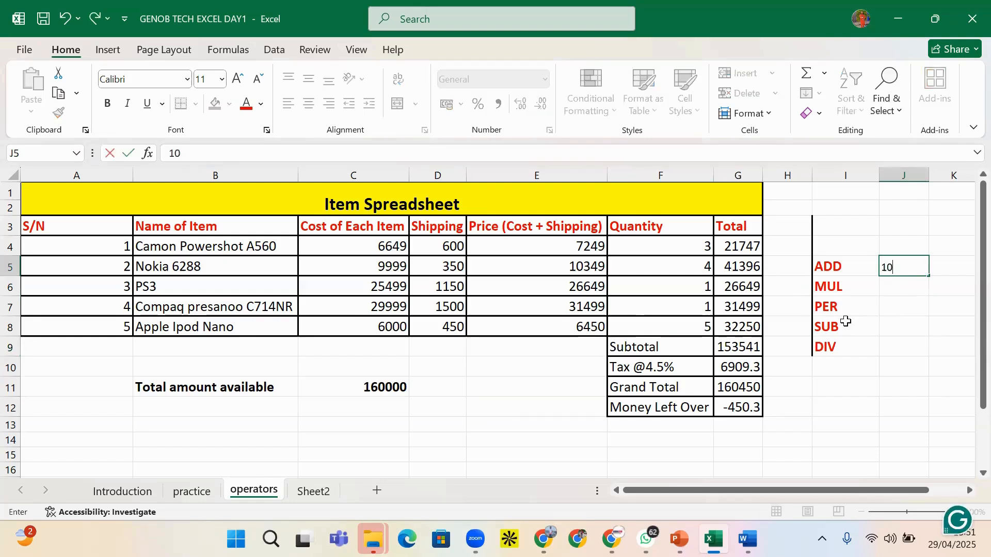
key("ctrl+Return")
left_click(901, 287)
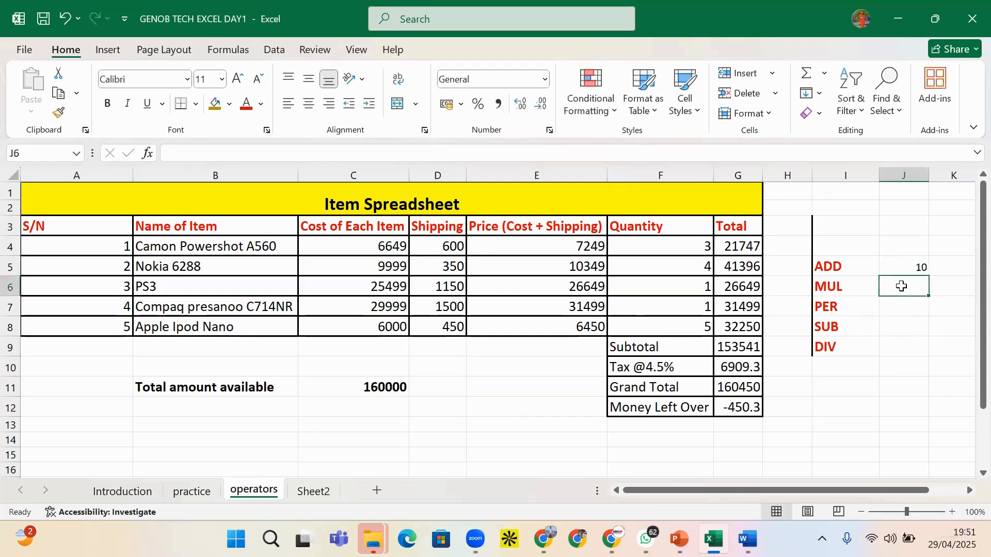
type("3")
left_click(914, 311)
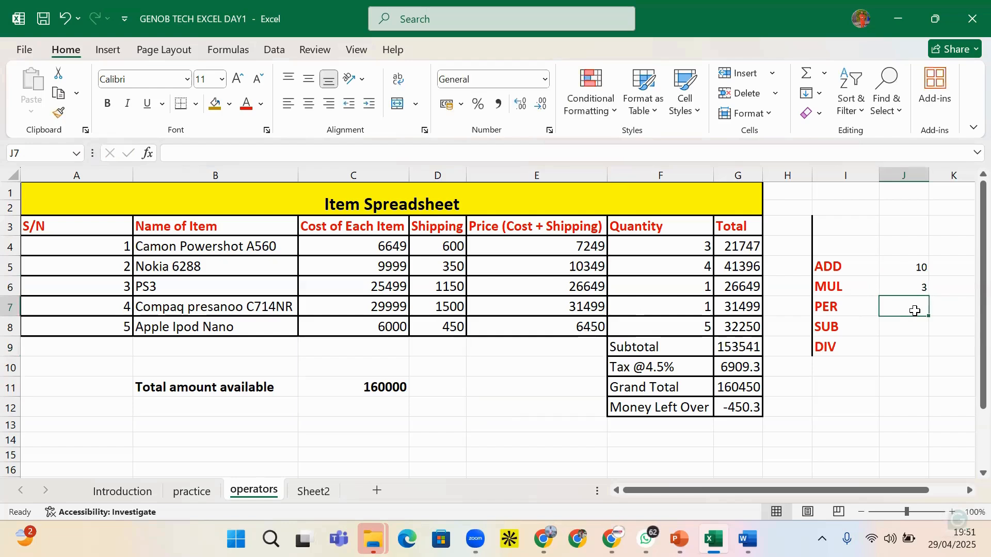
type("10")
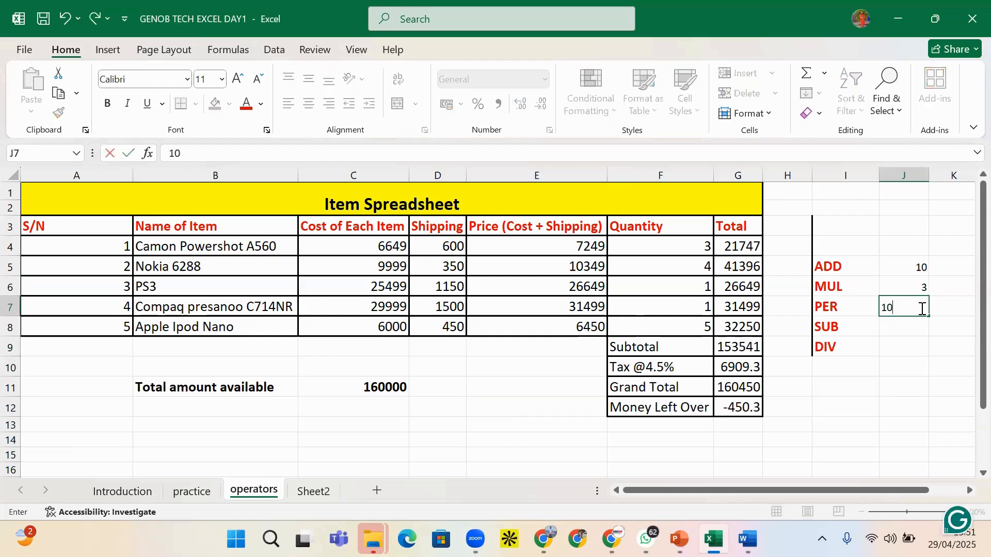
left_click(922, 331)
type("12")
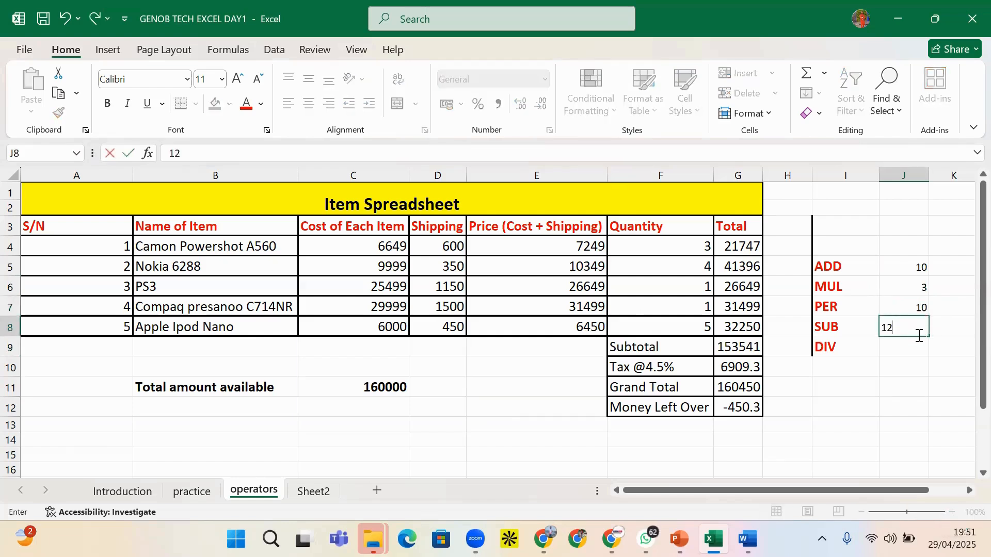
left_click(908, 354)
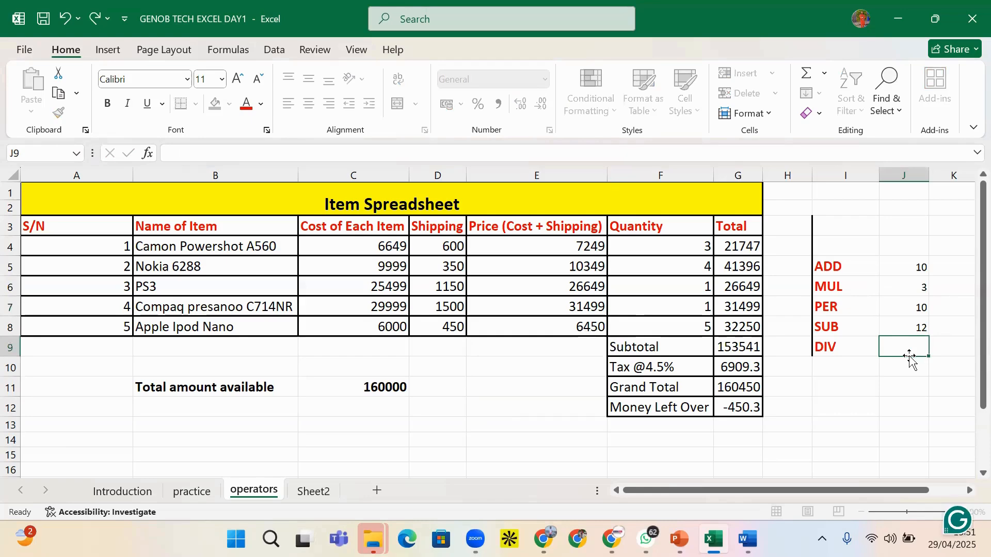
left_click(891, 381)
left_click(904, 365)
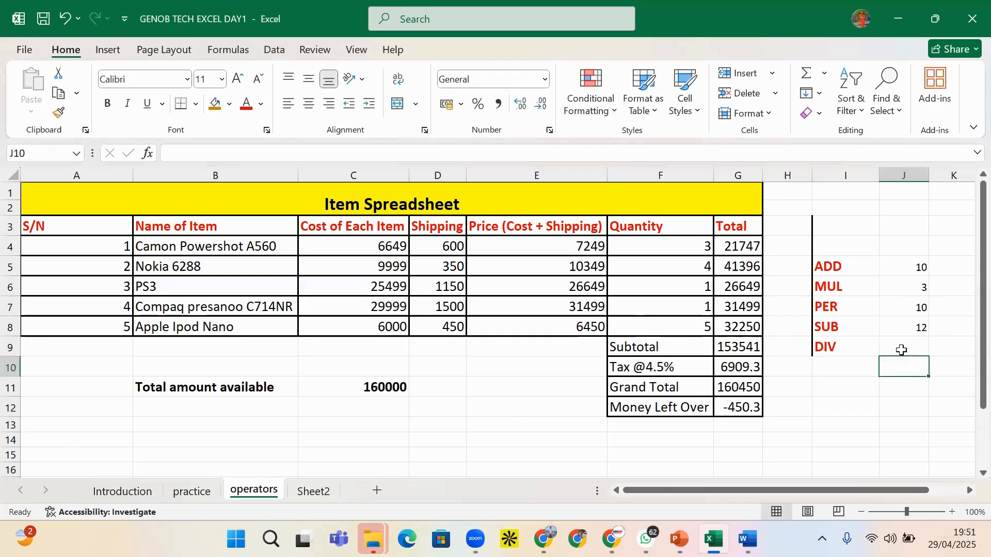
left_click(902, 349)
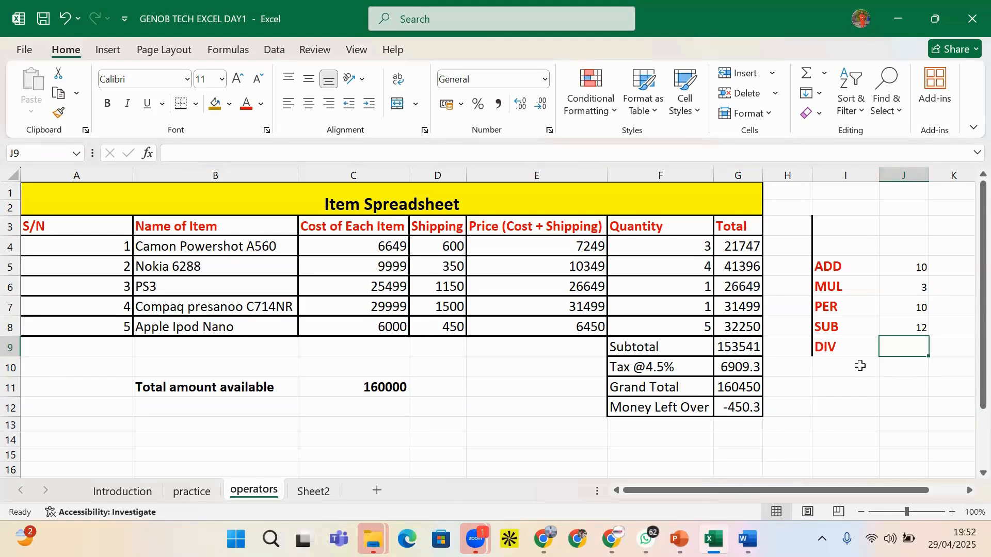
Type a GENE label into I10 below DIV
left_click(852, 373)
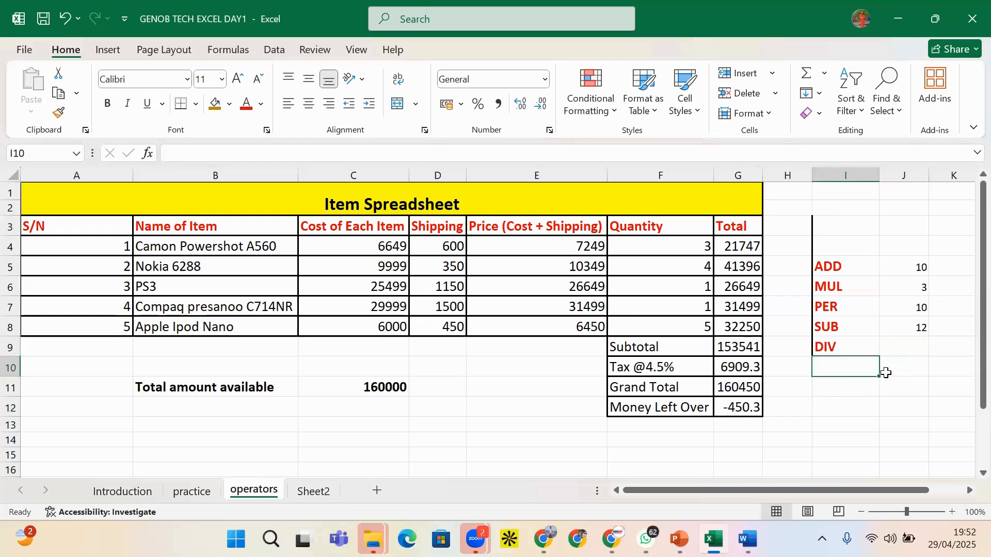
type("V")
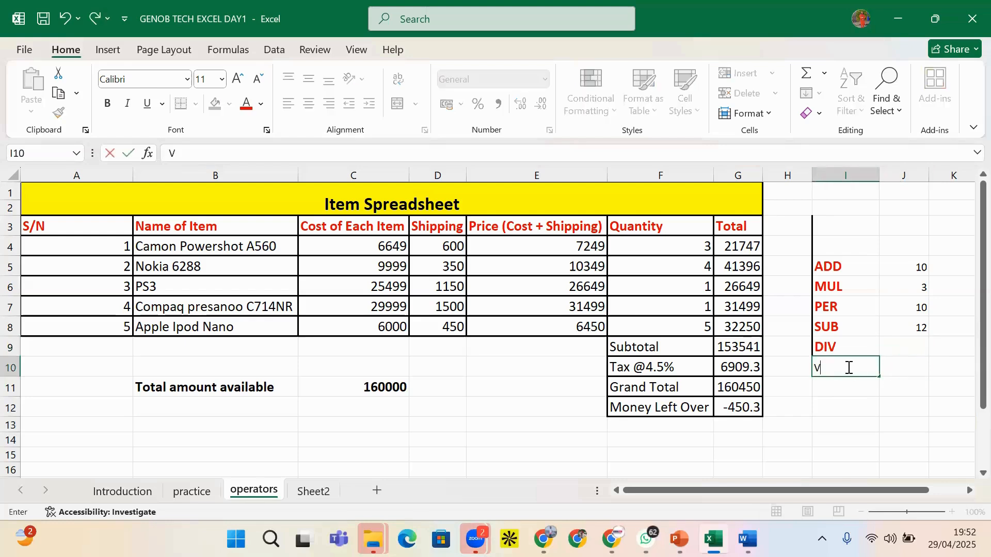
key("BackSpace")
type("GE")
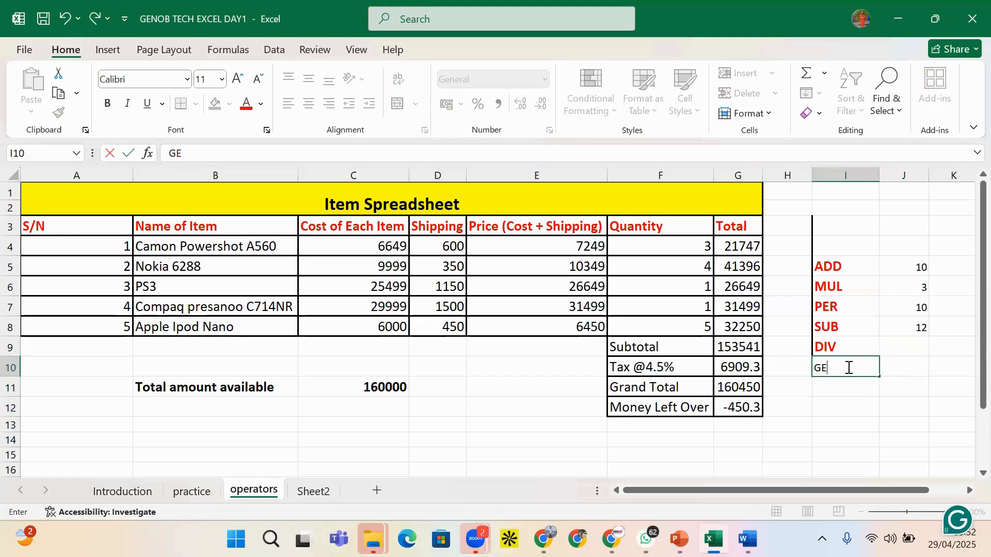
type("BE")
key("BackSpace")
key("BackSpace")
type("NE")
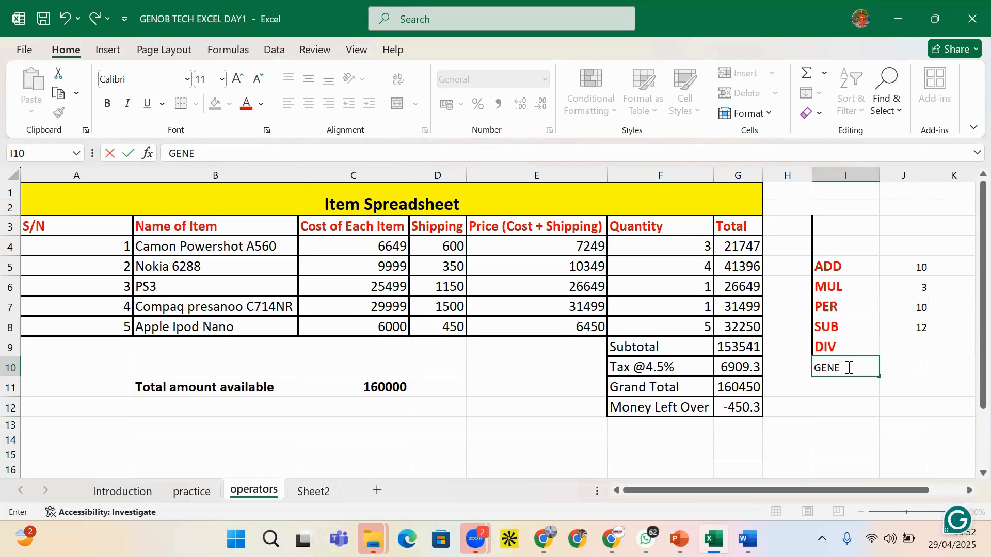
left_click(887, 372)
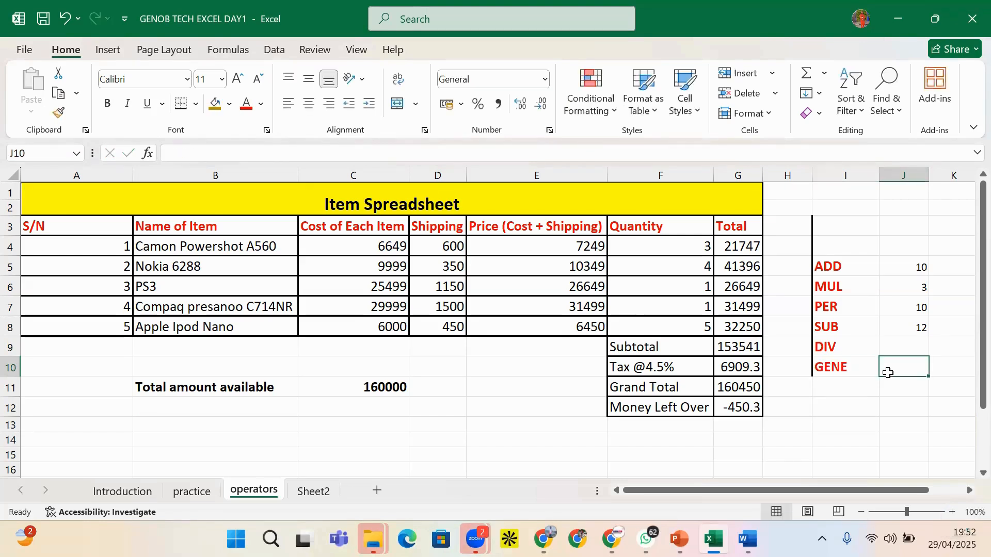
left_click(832, 367)
Remove the stray formula started in J10 beside the label
left_click(890, 373)
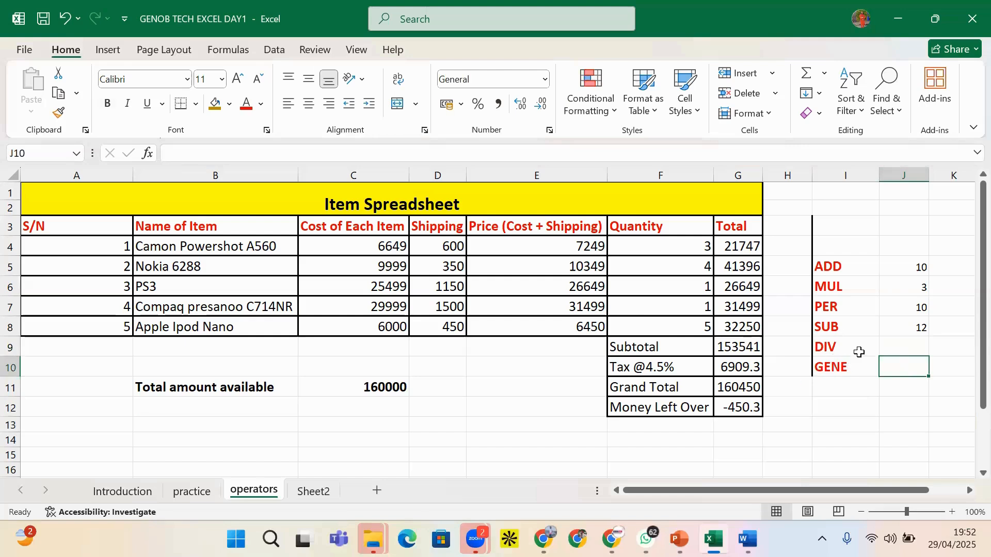
type("=")
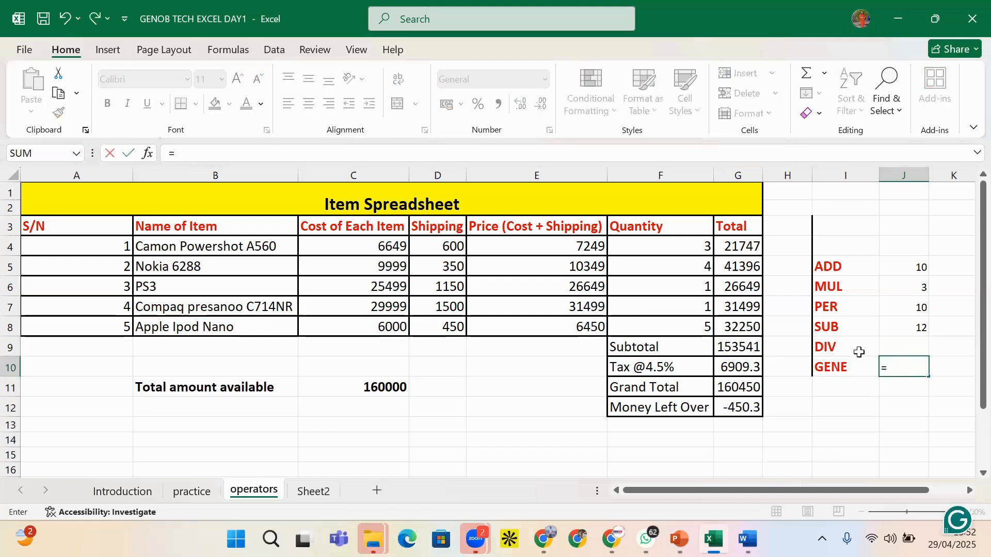
scroll(857, 436, "right", 2)
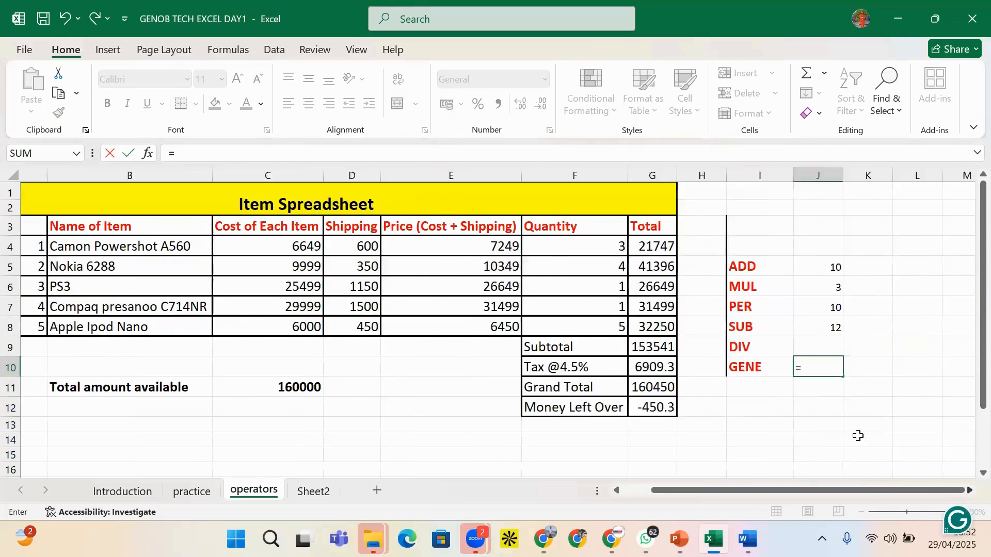
left_click(739, 372)
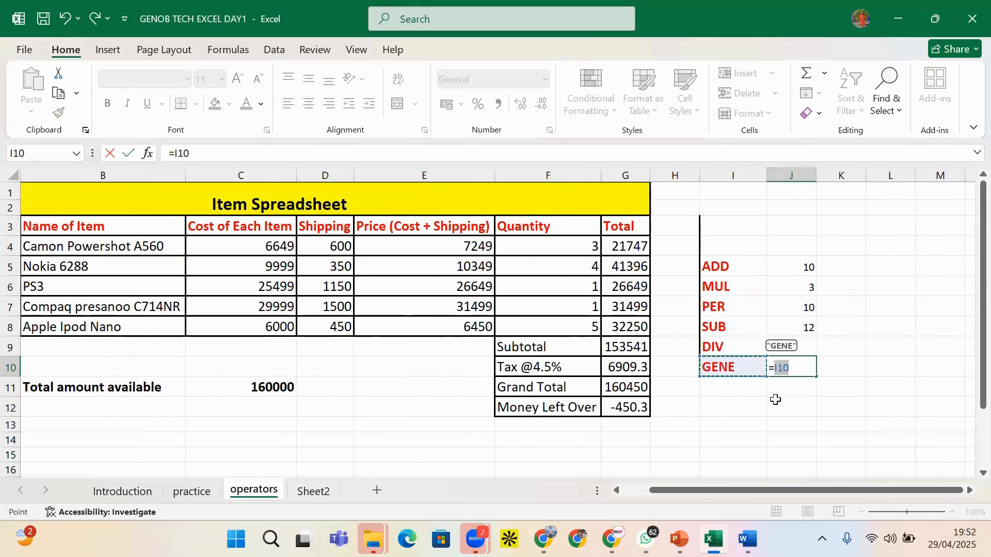
key("BackSpace")
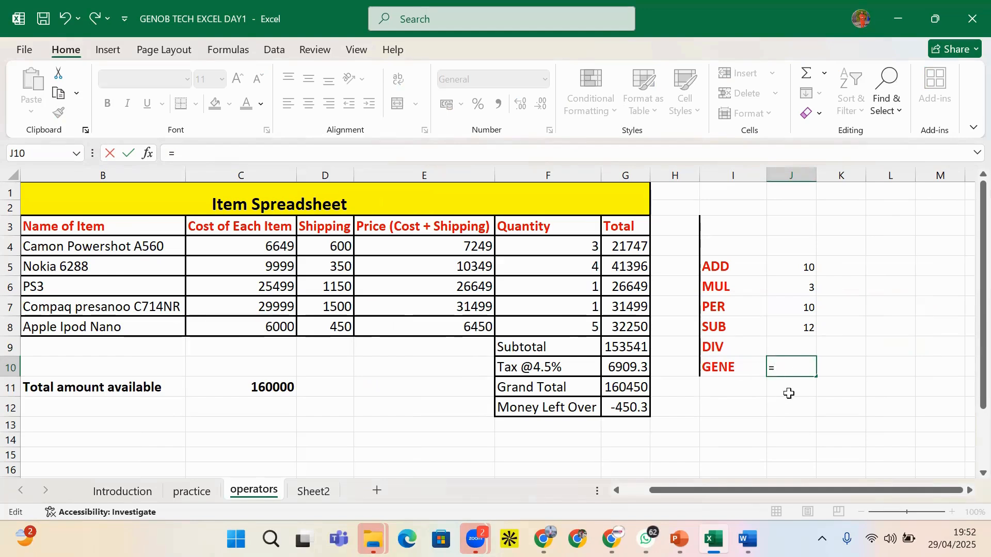
key("Down")
left_click(798, 371)
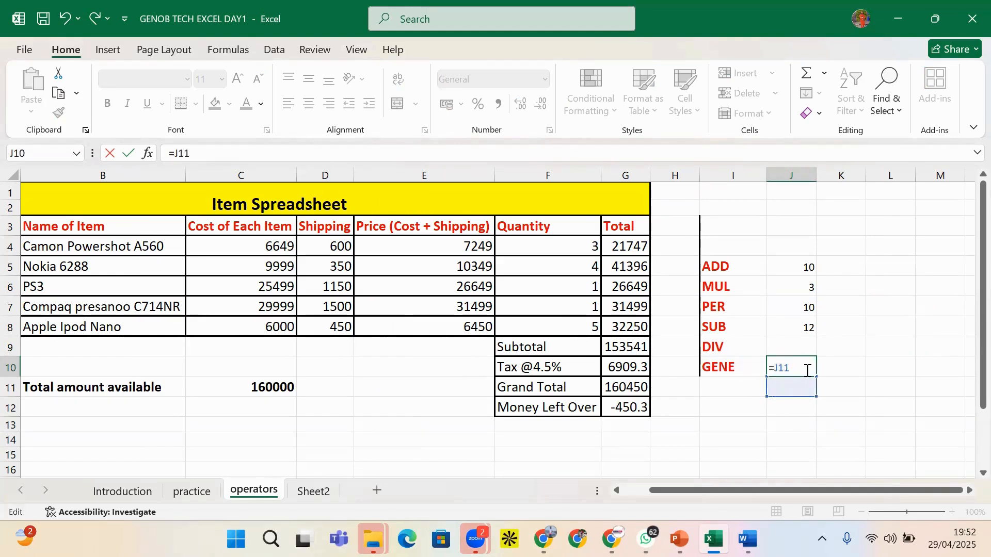
key("BackSpace")
key("BackSpace")
key("BackSpace")
key("BackSpace")
Replace the GENE label in I10 with JSS1
left_click(732, 362)
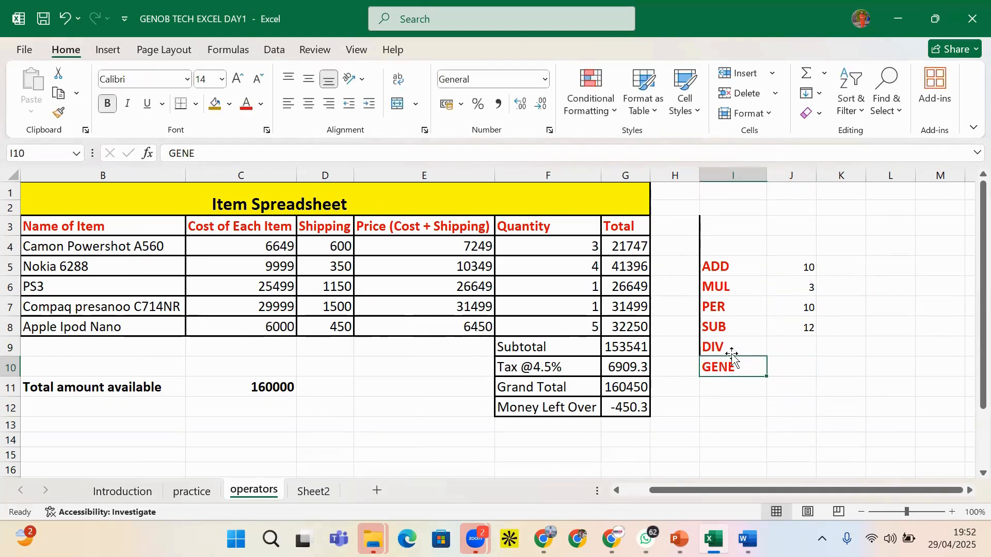
type("JS")
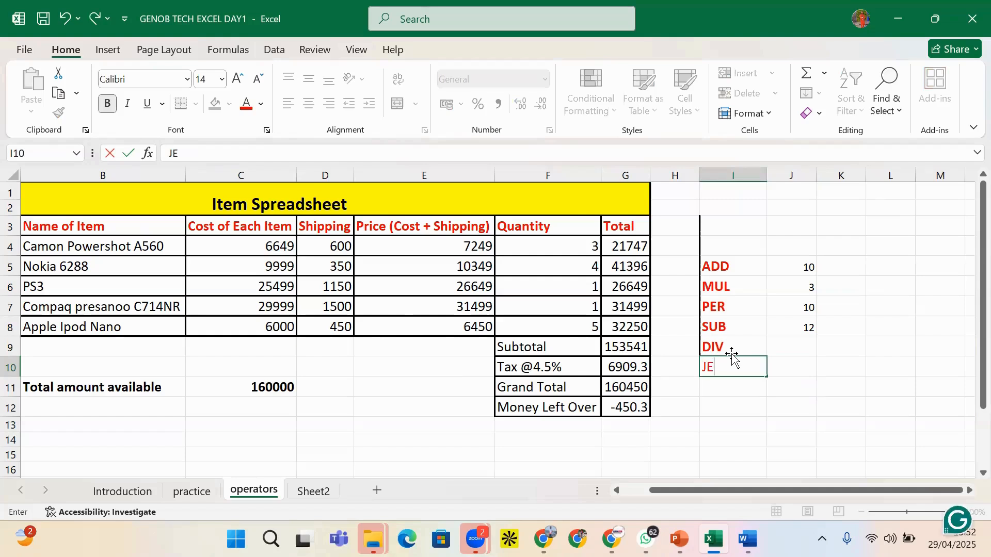
type("S1")
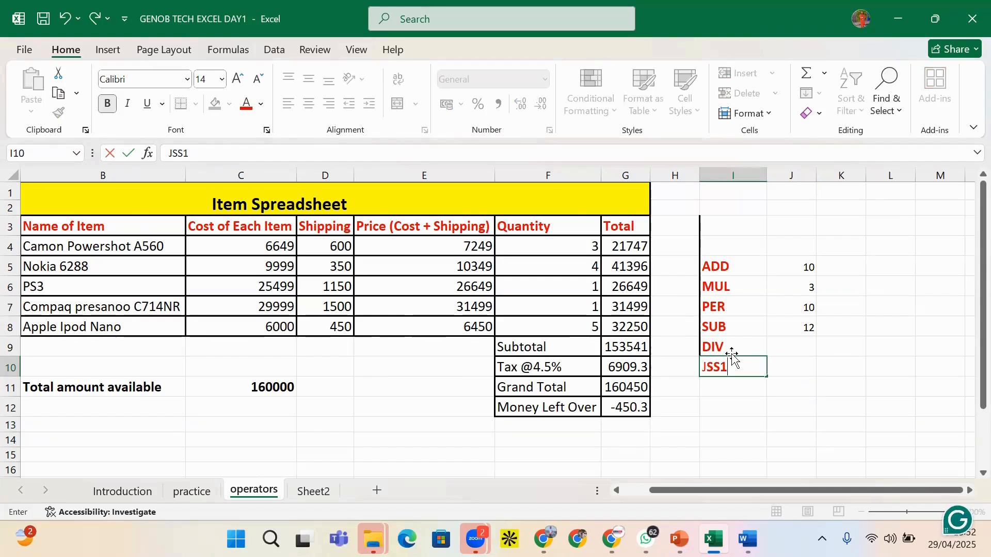
left_click(809, 367)
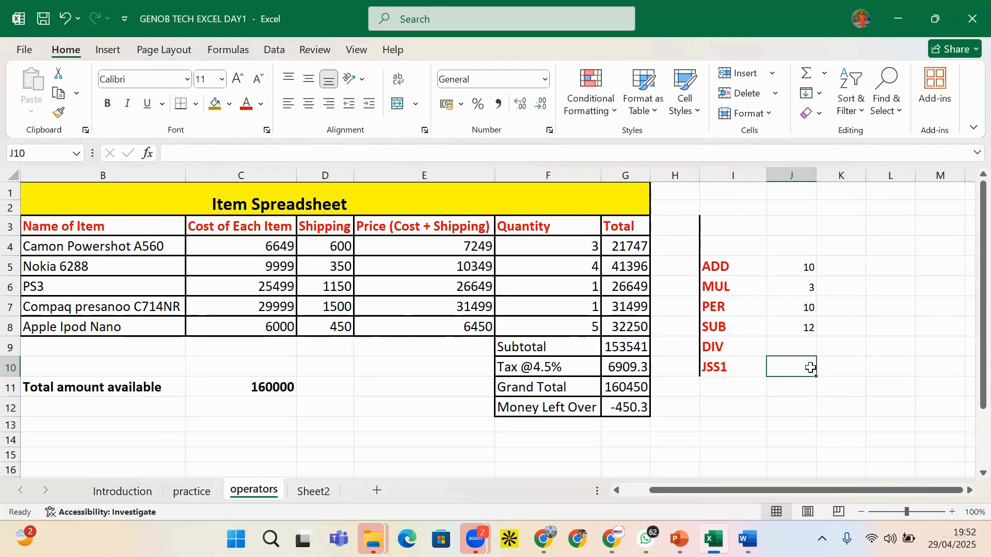
Store '= in J10 so it displays a plain equals sign as text
type("=")
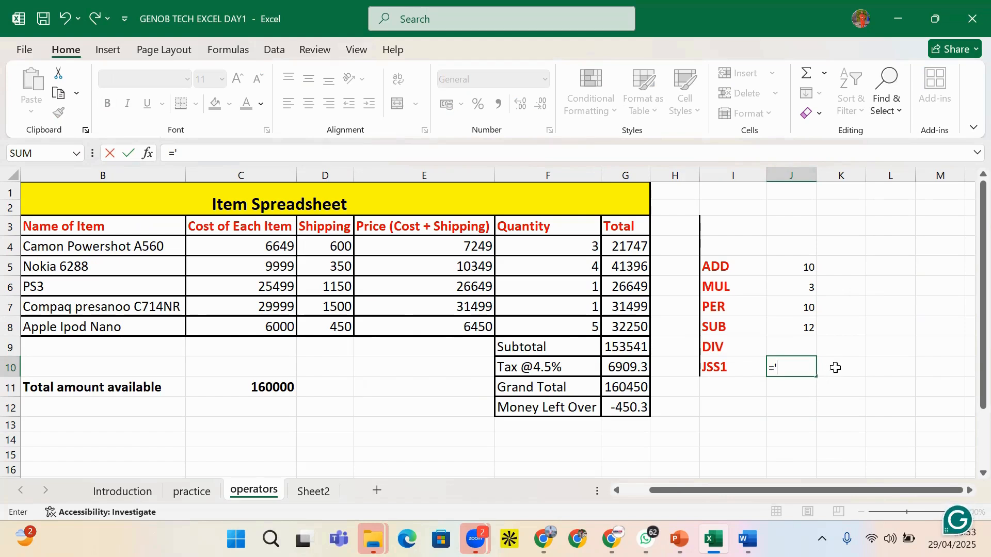
left_click(836, 367)
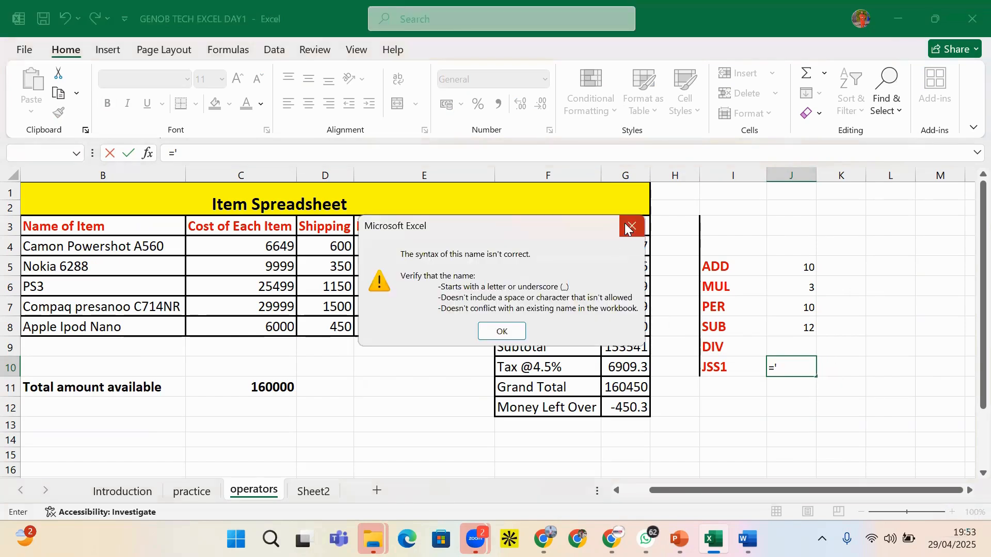
left_click(629, 227)
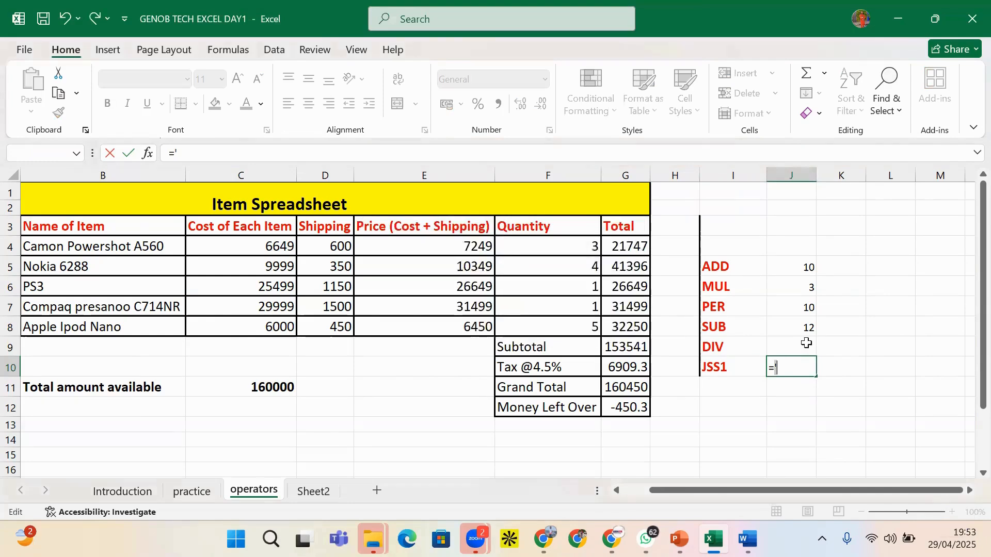
left_click(851, 369)
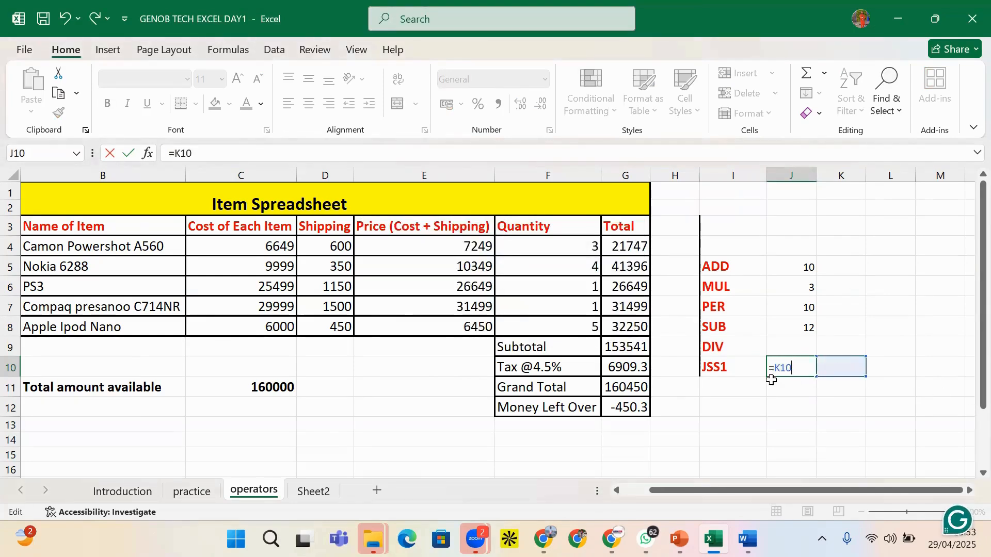
key("BackSpace")
key("BackSpace")
key("BackSpace")
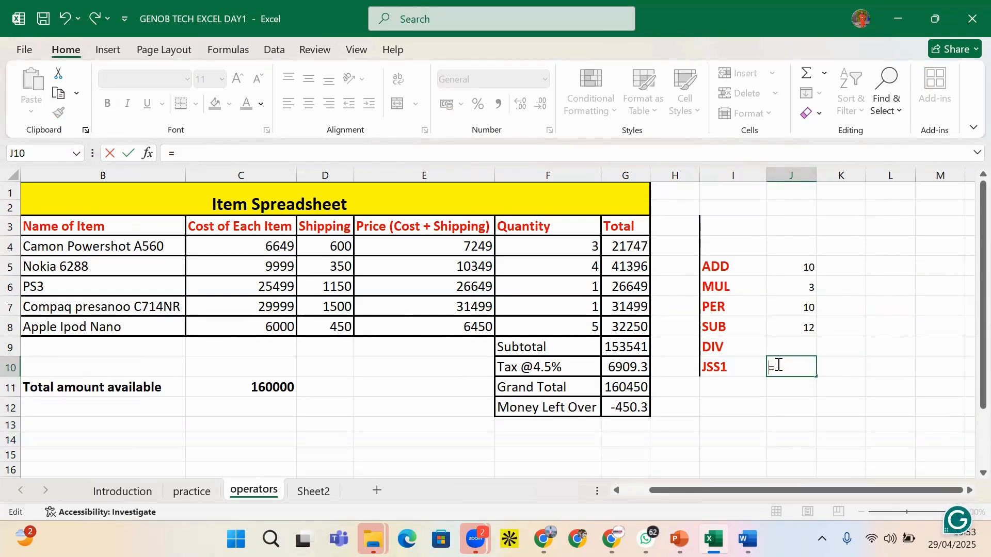
key("Home")
type("'")
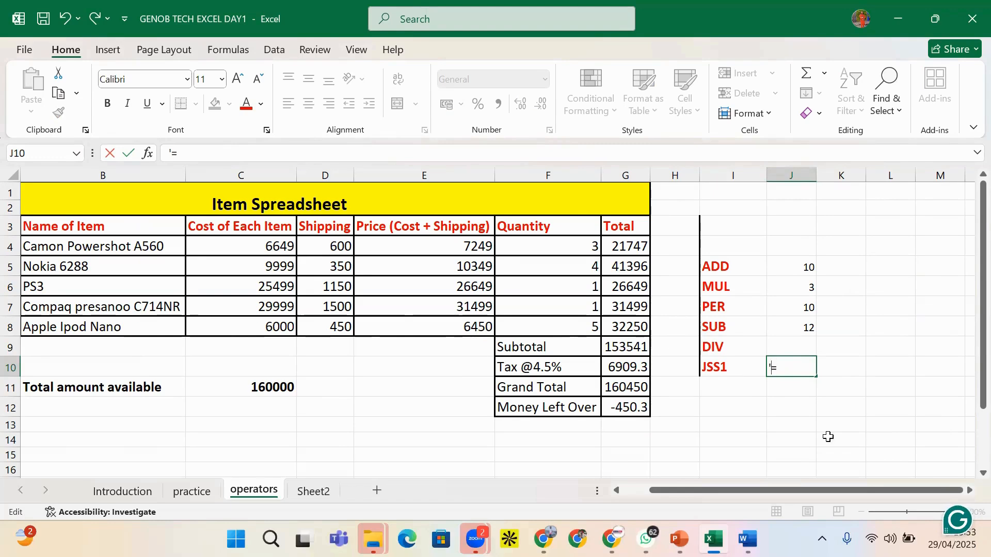
left_click(846, 370)
left_click(783, 372)
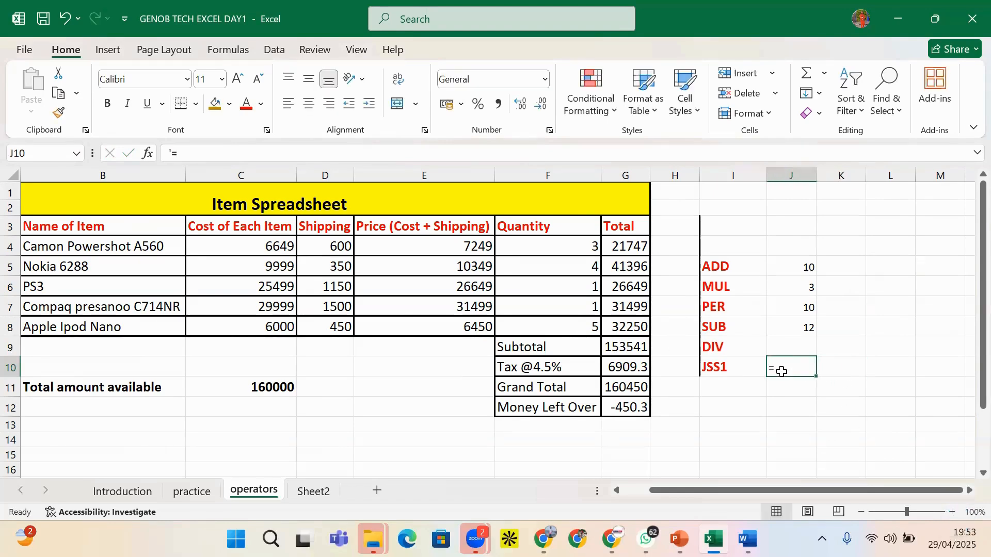
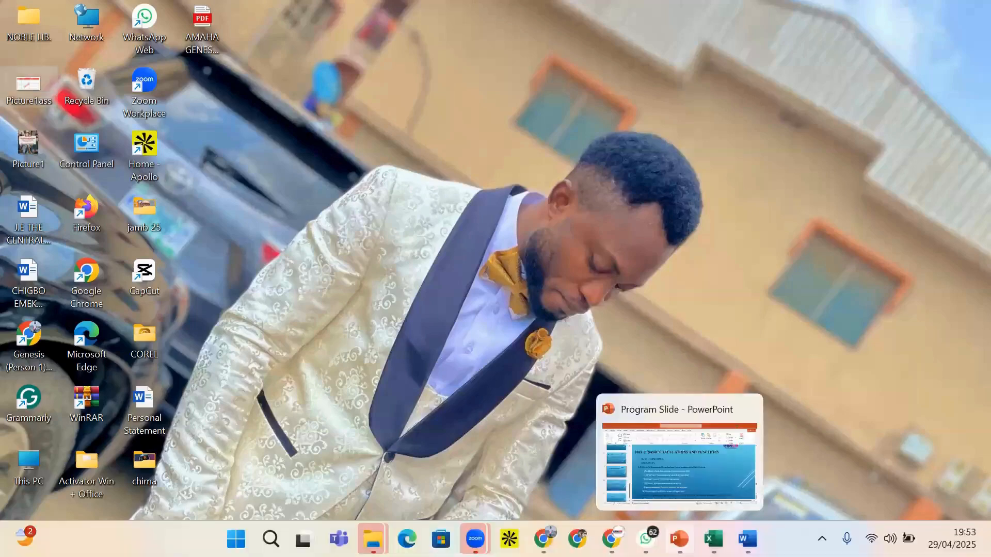
Return to the spreadsheet and type a person's first name into K10
left_click(679, 540)
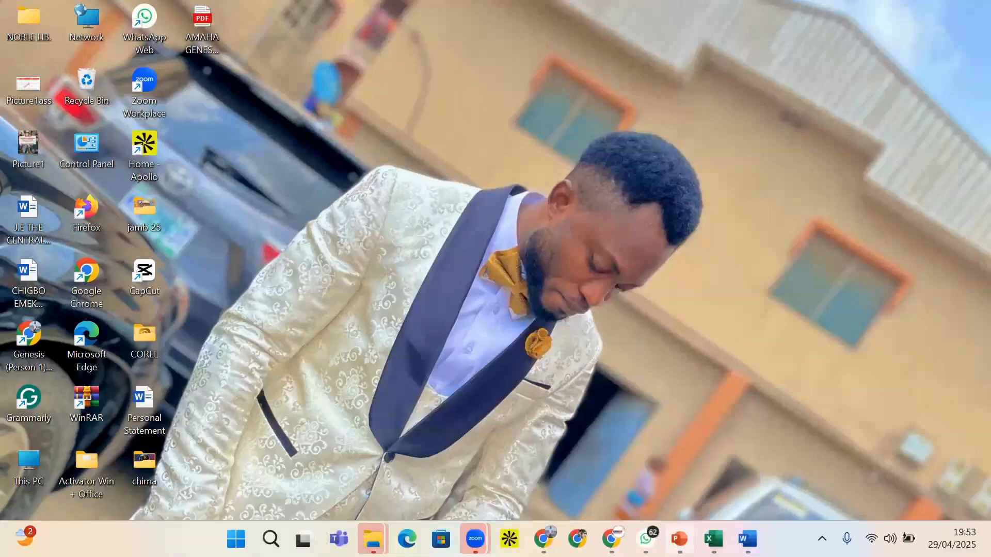
key("alt+Tab")
left_click(826, 365)
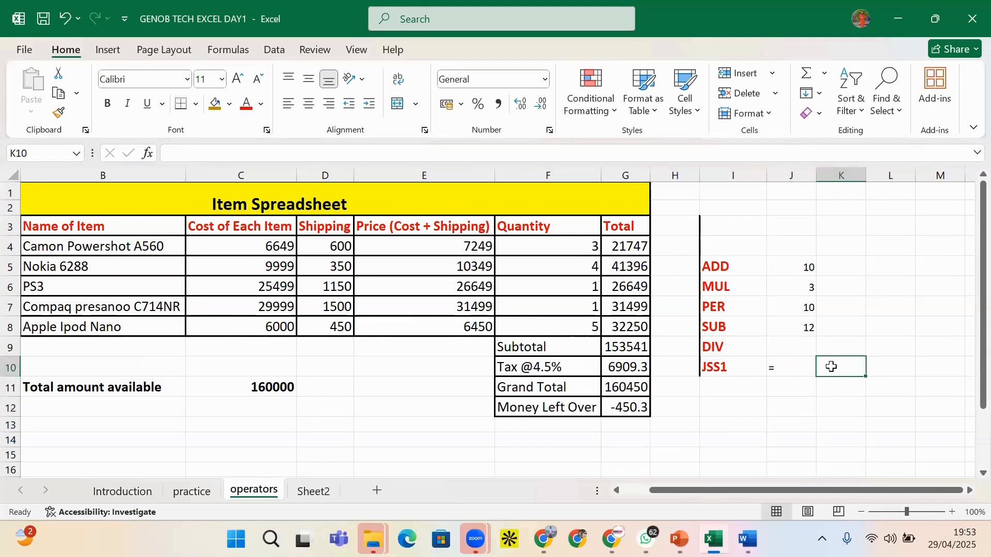
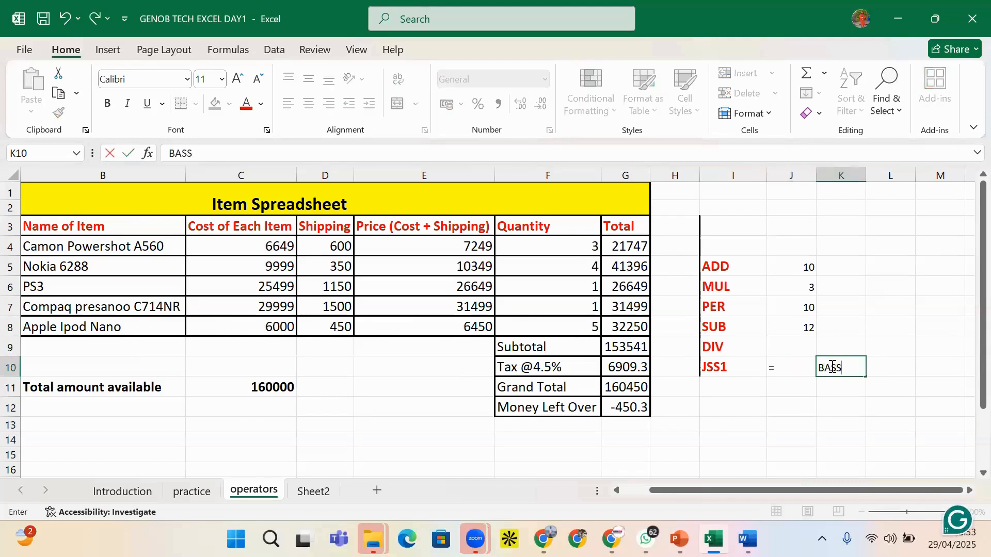
Enter the person's surname in L10 beside the first name
left_click(883, 361)
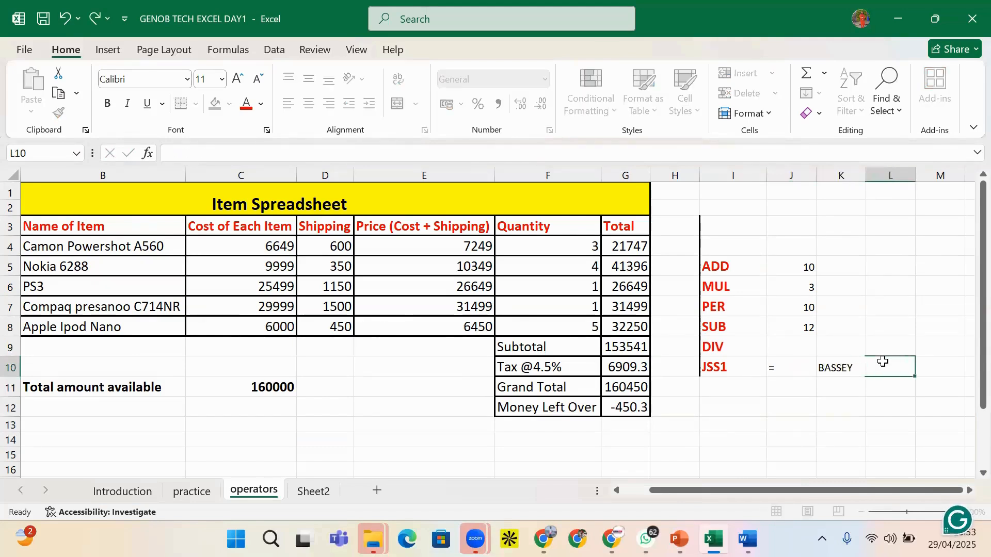
left_click(733, 371)
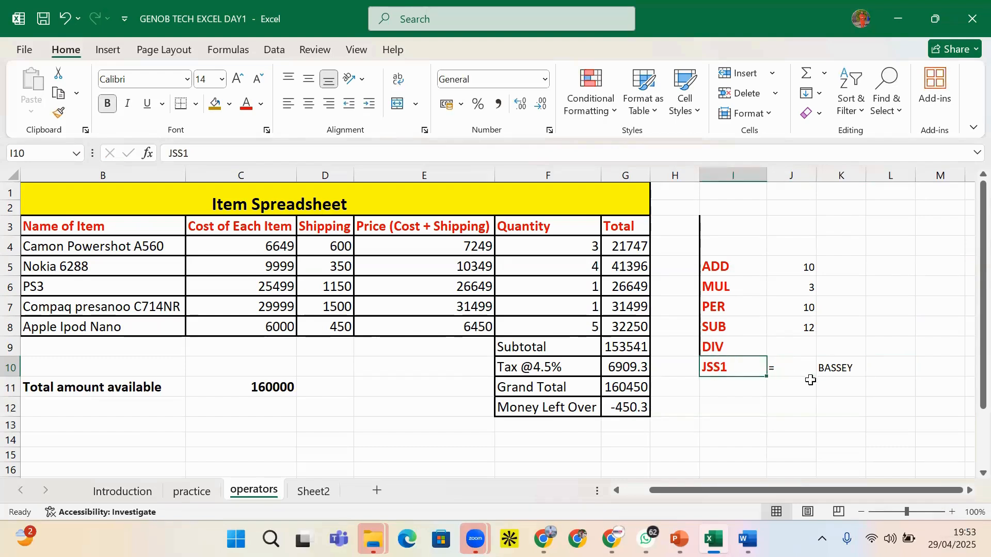
left_click(882, 369)
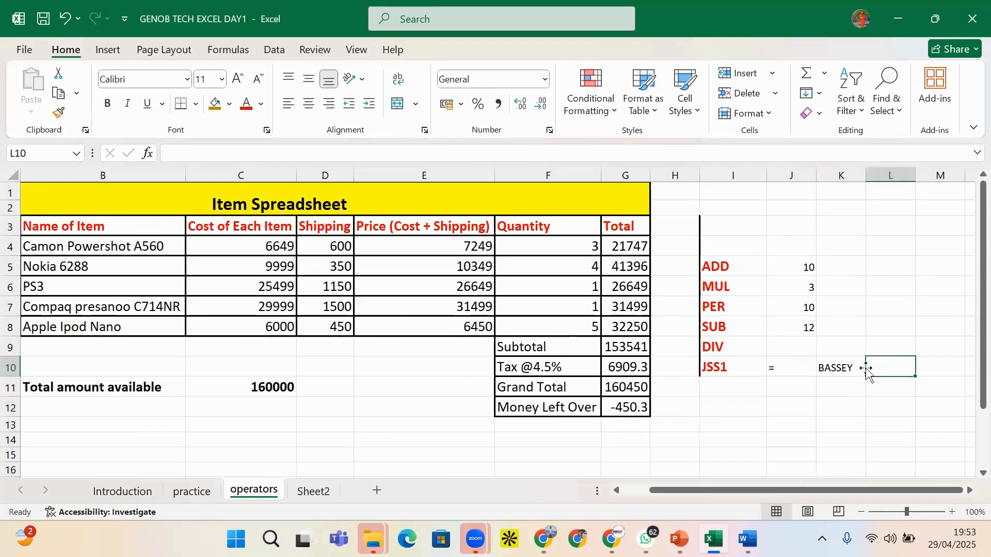
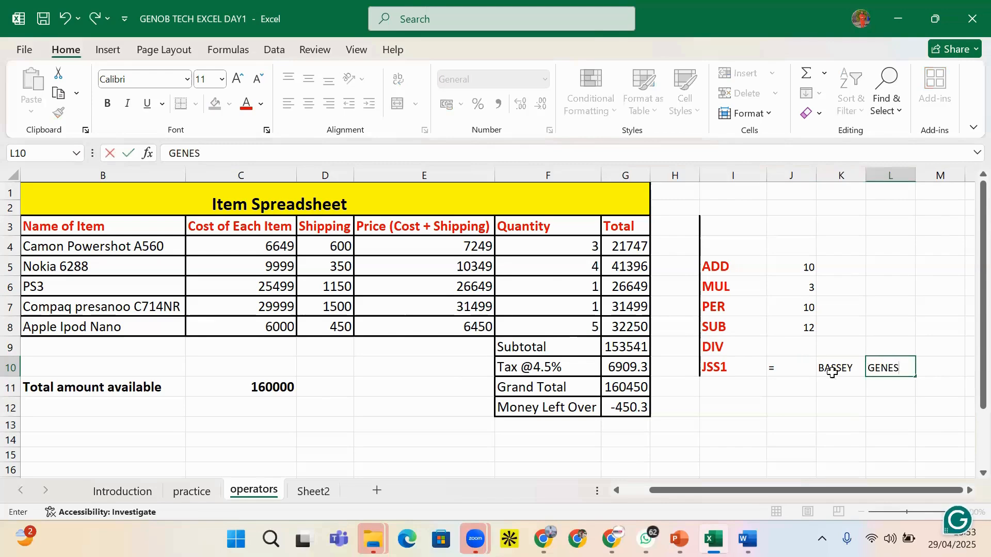
left_click(832, 372)
Review the JSS1 row entries in I10, K10 and L10
left_click(909, 373)
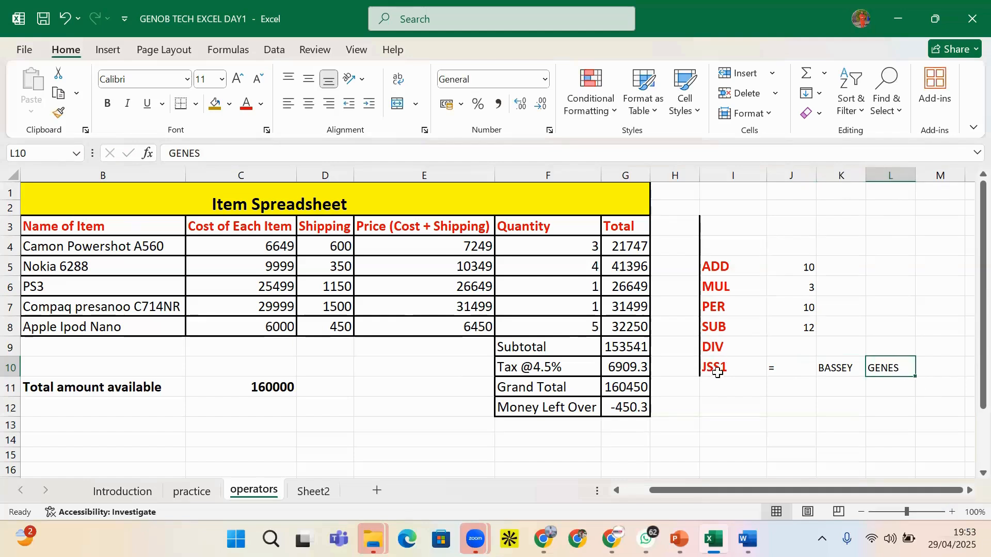
left_click(718, 373)
left_click(883, 371)
left_click(839, 361)
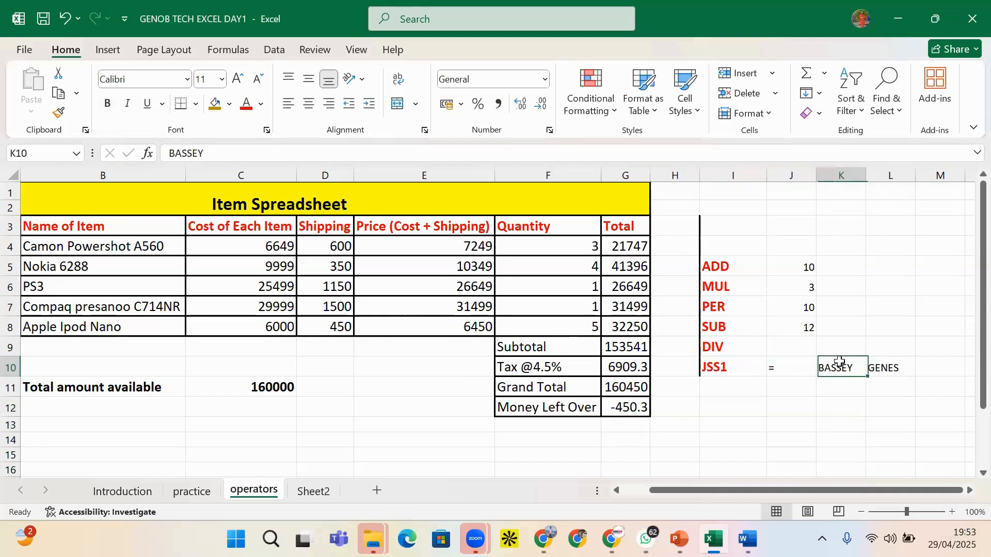
left_click(724, 370)
left_click(889, 386)
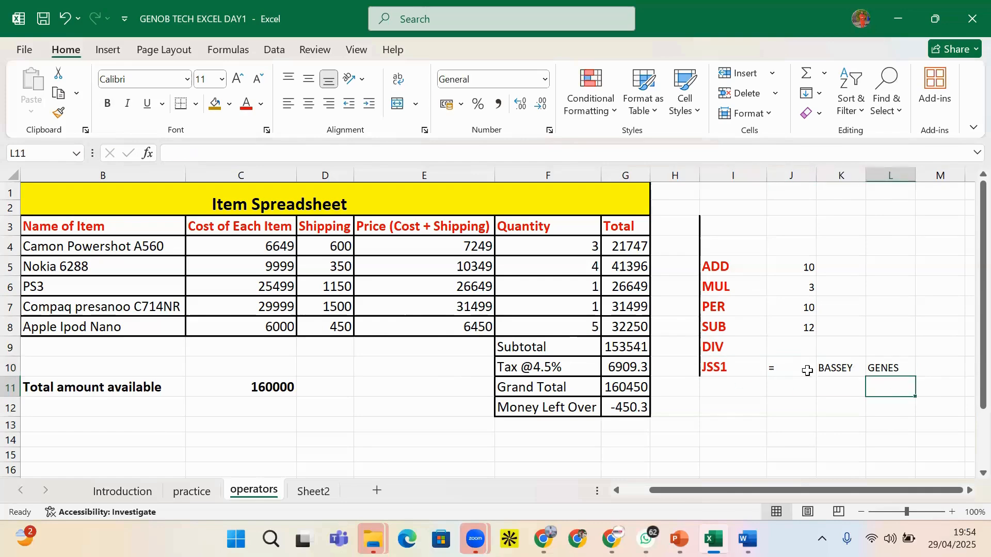
left_click(723, 362)
Look over the JSS1 label in I10 and the equals sign in J10
left_click(725, 387)
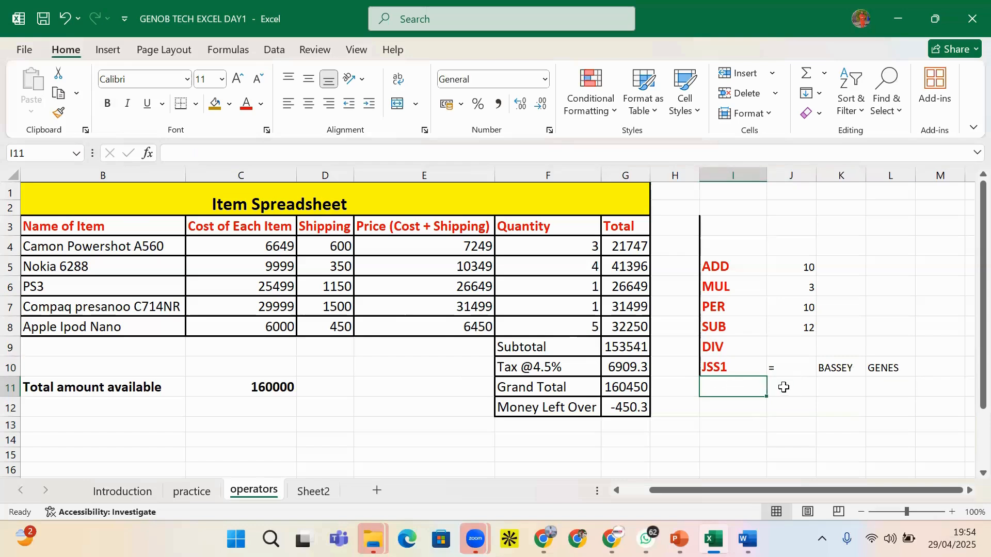
left_click(774, 375)
left_click(735, 371)
left_click(771, 367)
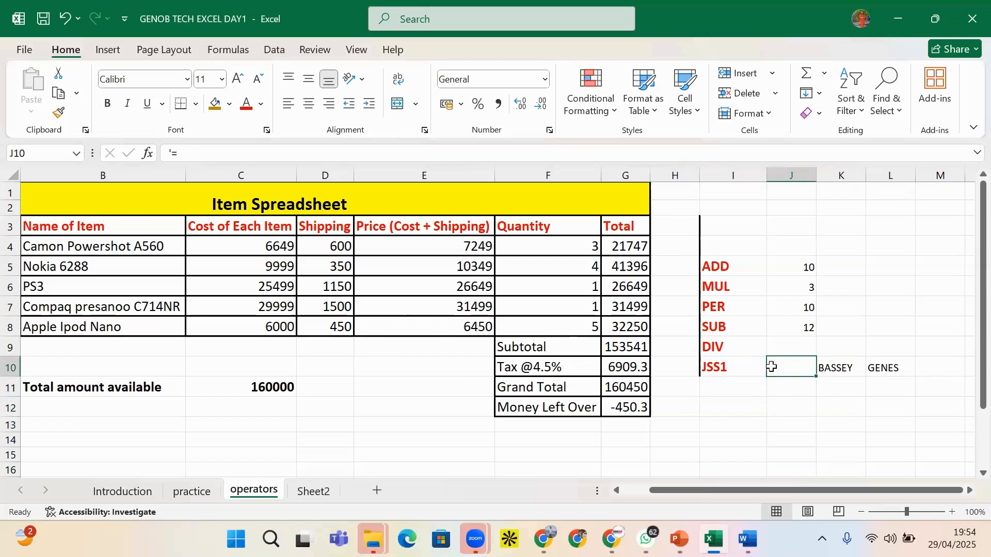
left_click(744, 368)
left_click(790, 369)
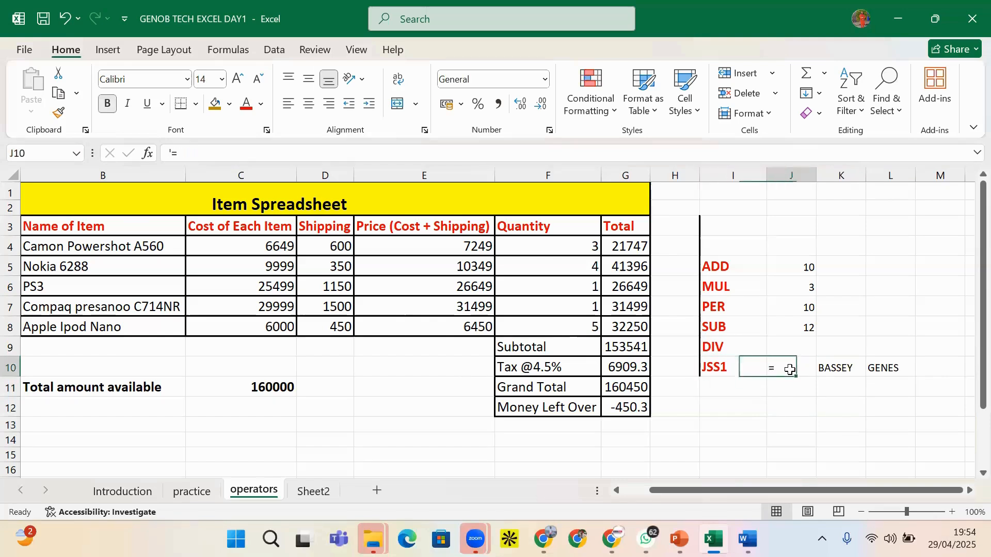
left_click(738, 370)
left_click(773, 368)
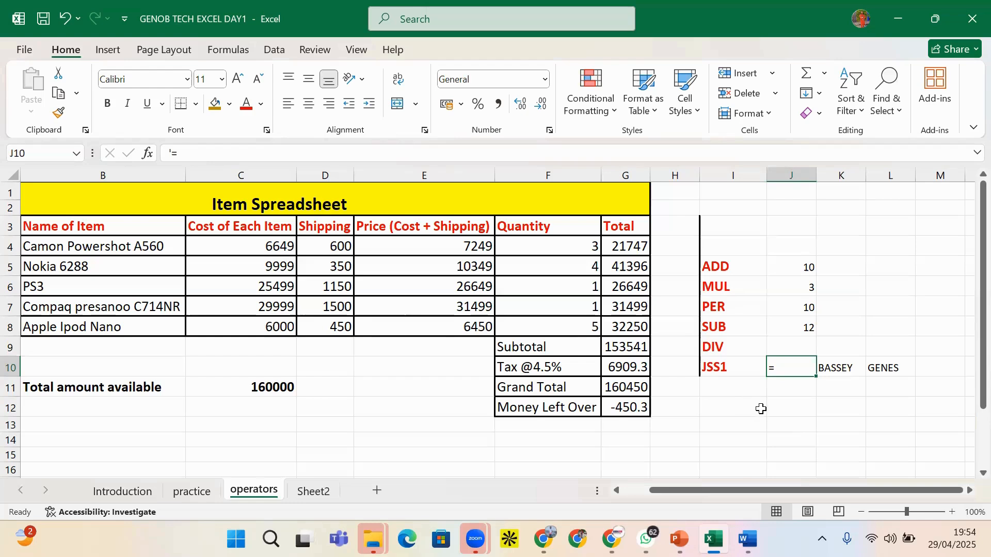
left_click(779, 386)
Add a second = in J10 so it displays == as text
left_click(794, 366)
double_click(785, 367)
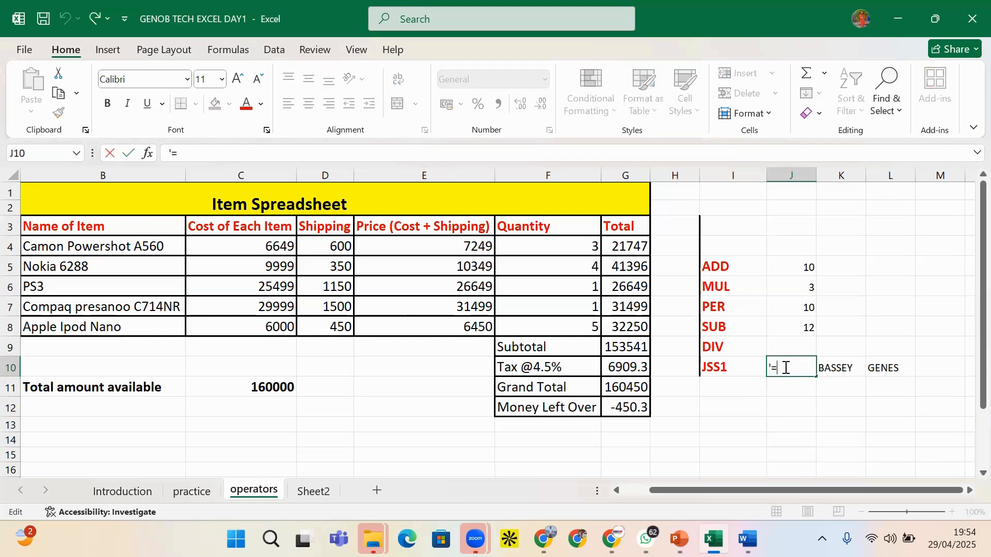
type("=")
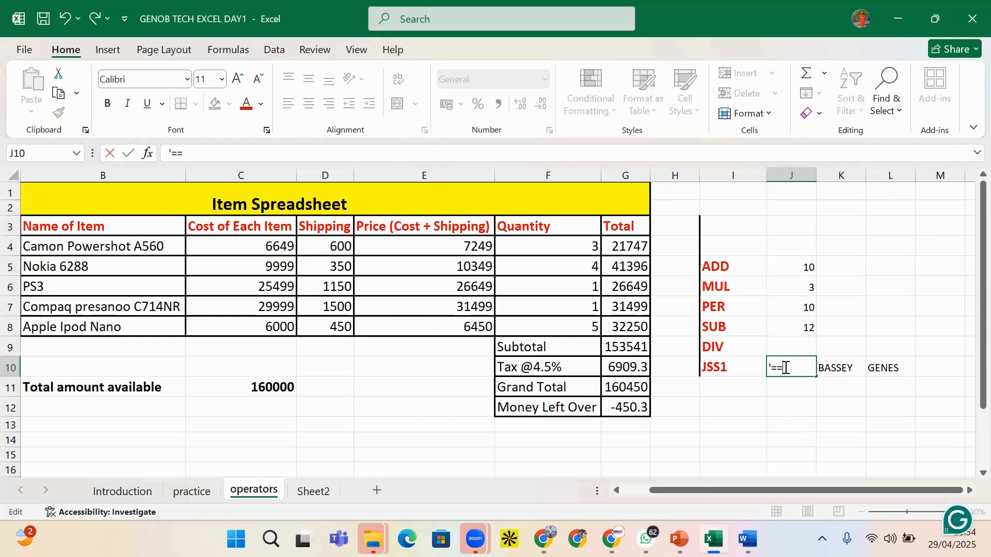
left_click(833, 410)
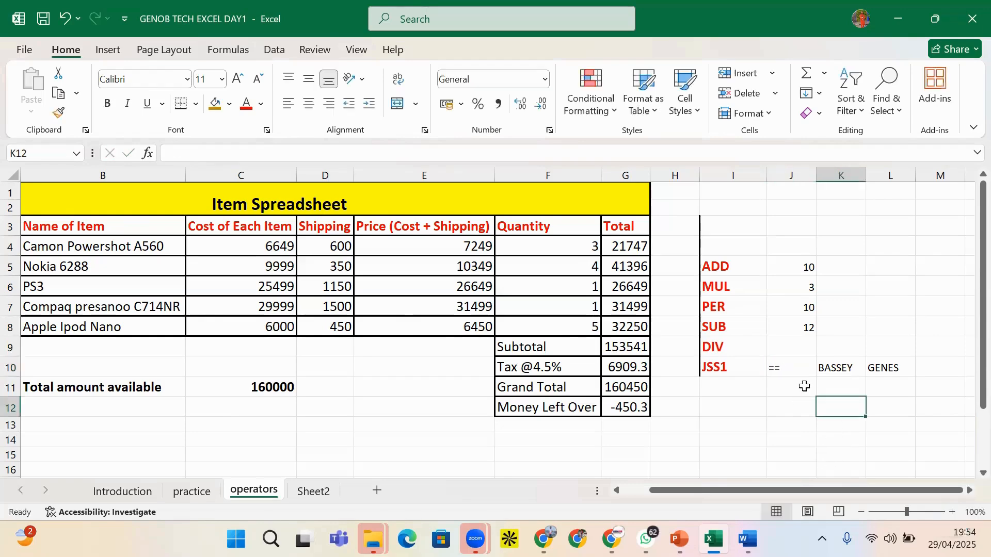
left_click(776, 364)
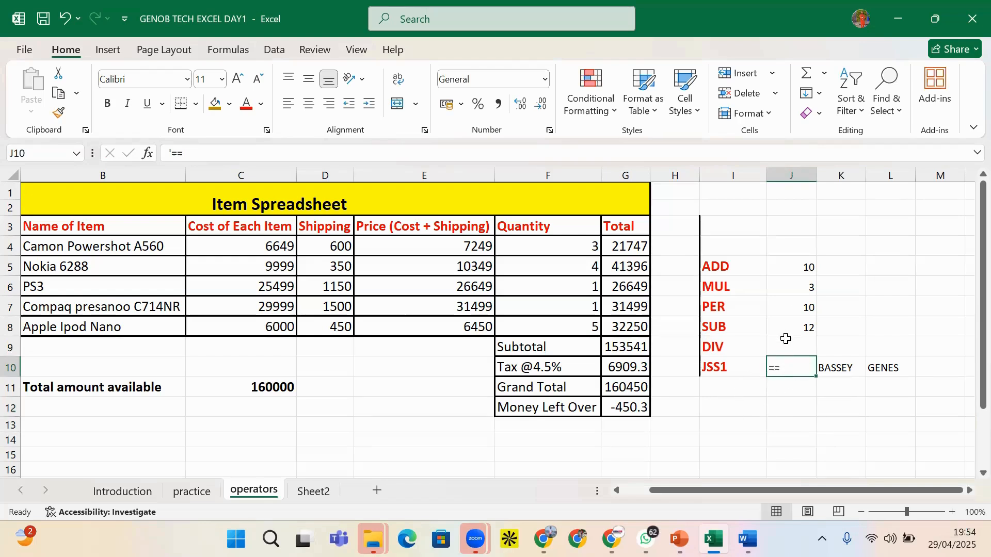
Clear J9:L11, then enter =J5=J7 in J10 so it shows TRUE
left_click_drag(780, 343, 913, 385)
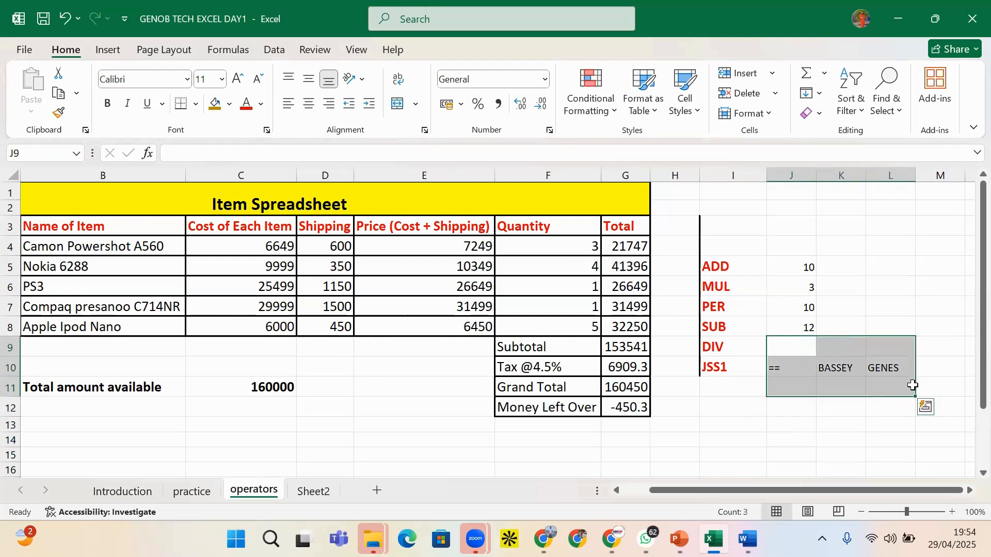
key("Delete")
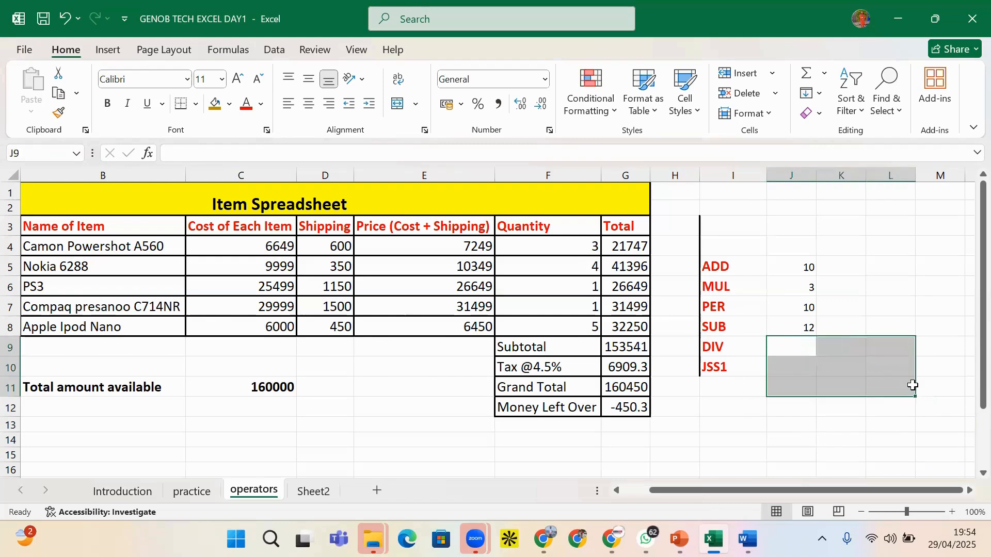
left_click(794, 366)
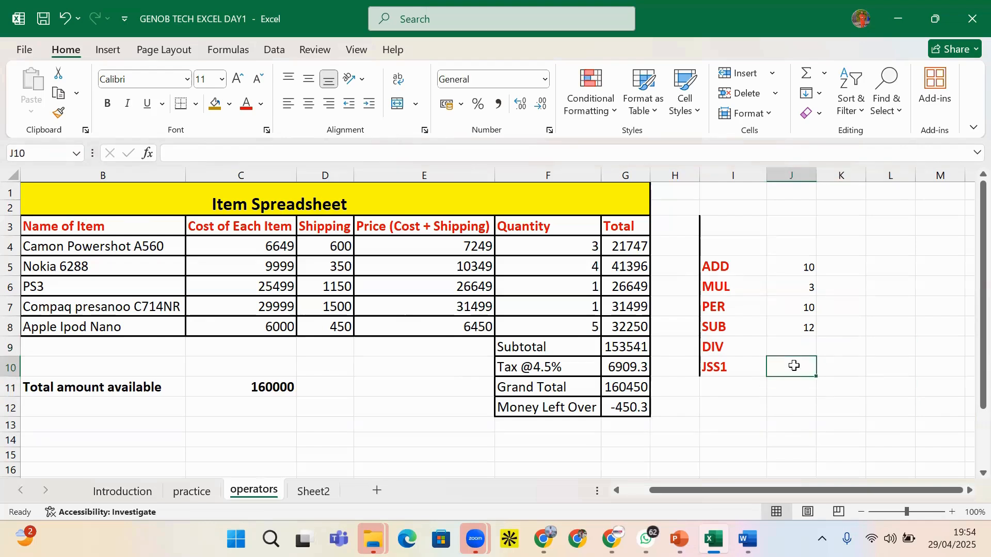
type("=")
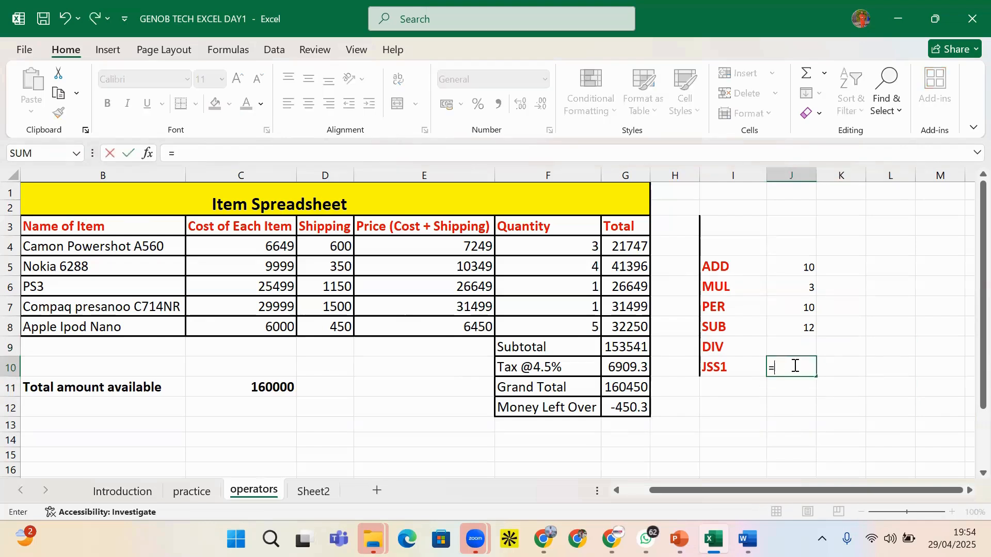
left_click(797, 267)
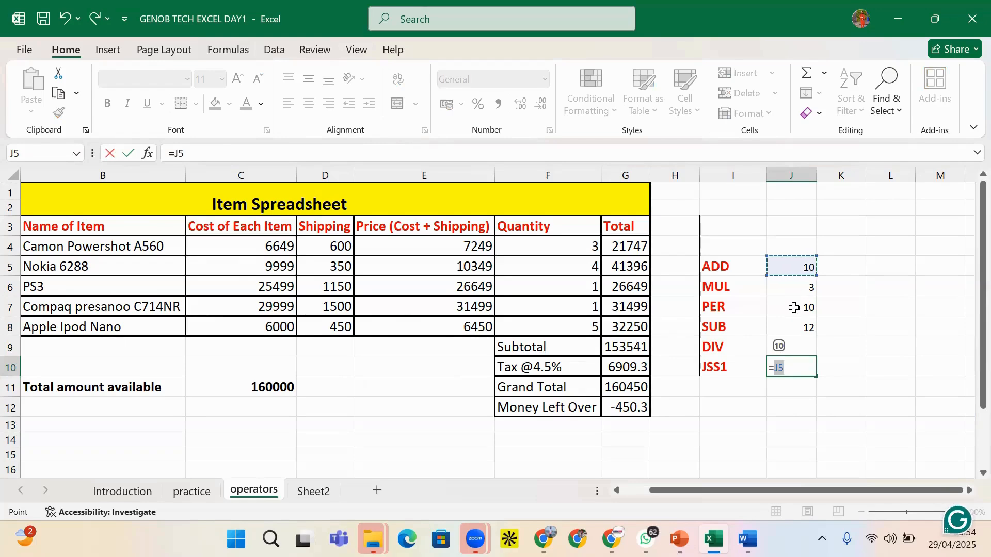
type("=")
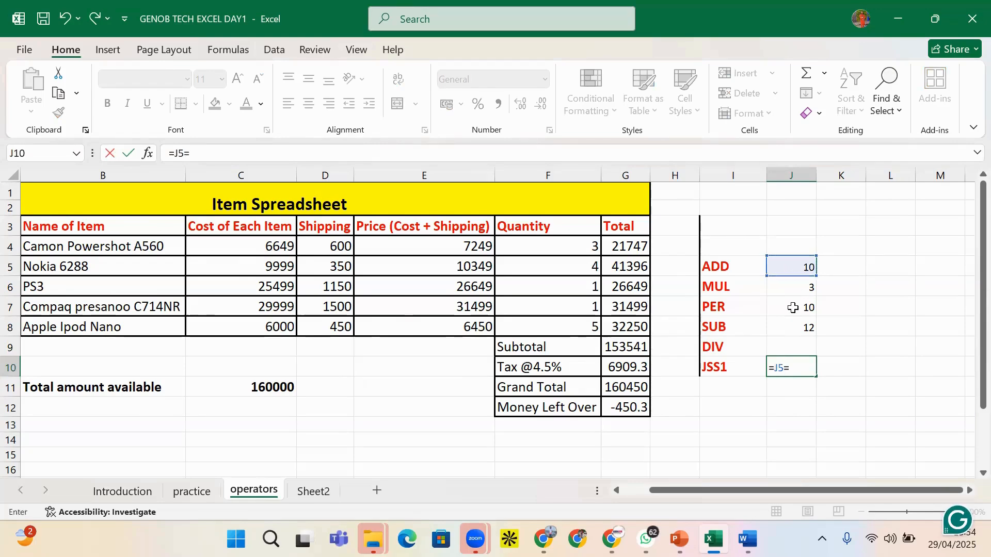
left_click(793, 307)
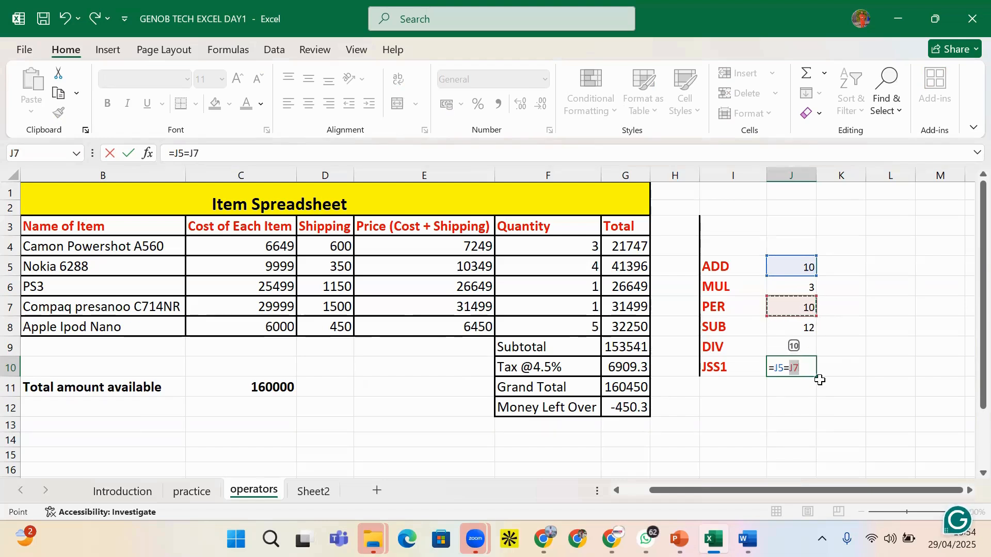
key("Return")
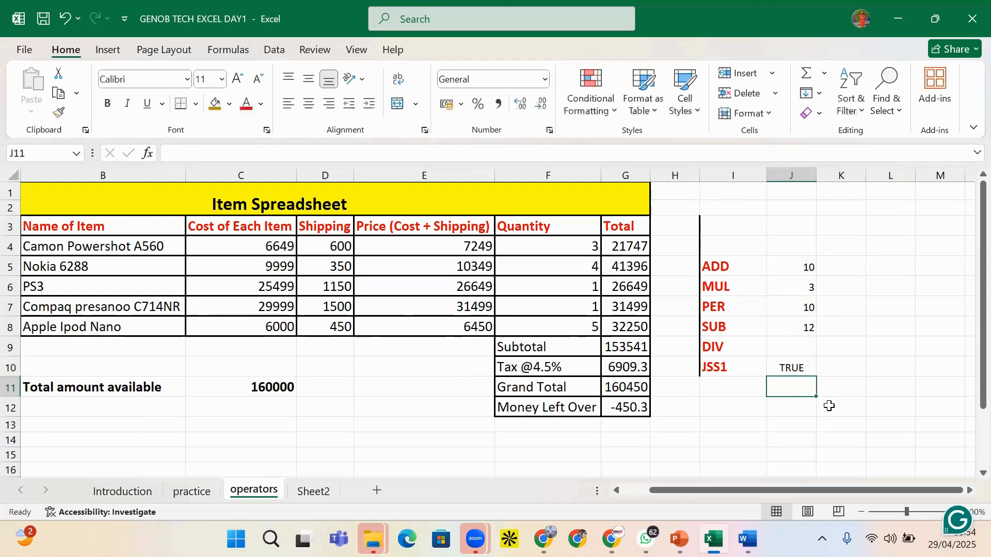
left_click(794, 370)
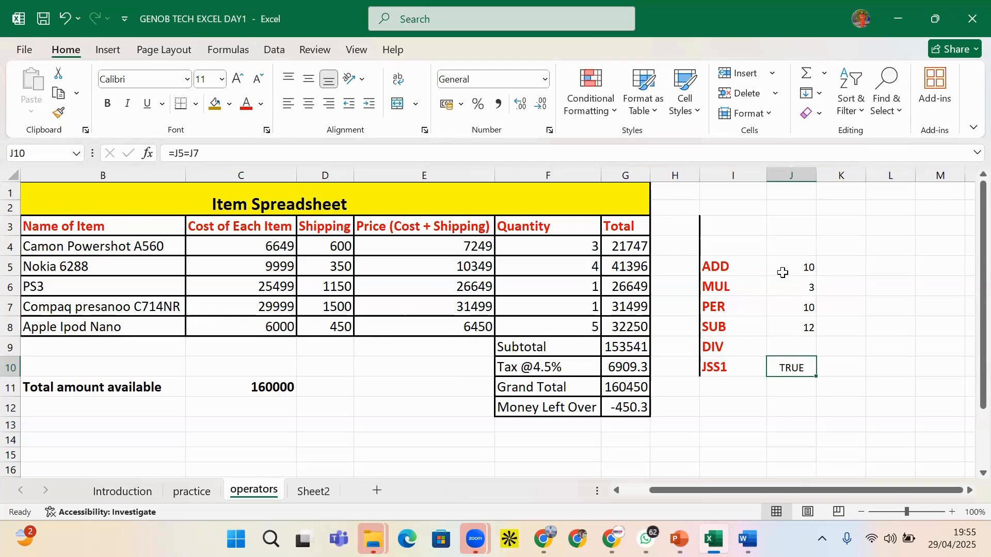
Change the J10 comparison to =J5=J8, which returns FALSE
left_click(807, 268)
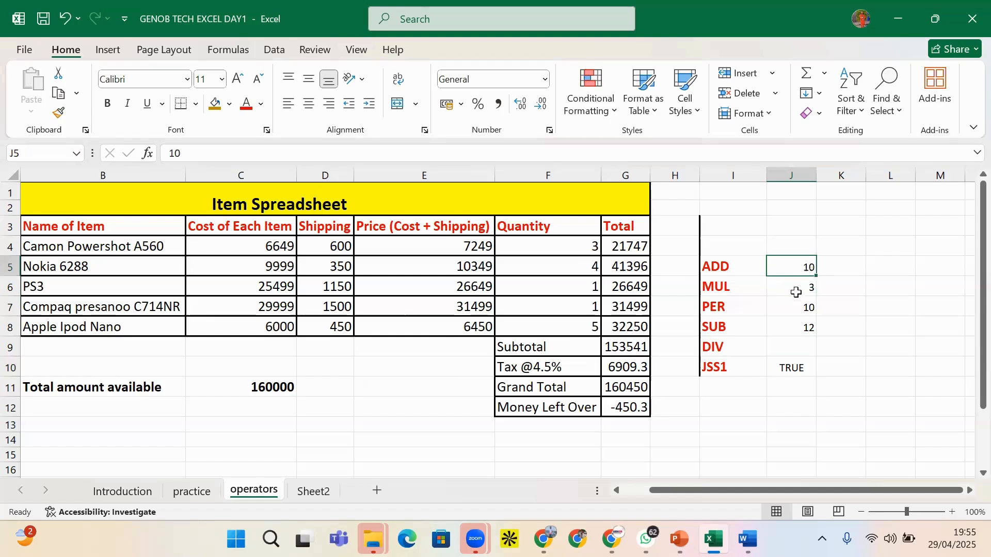
left_click(794, 367)
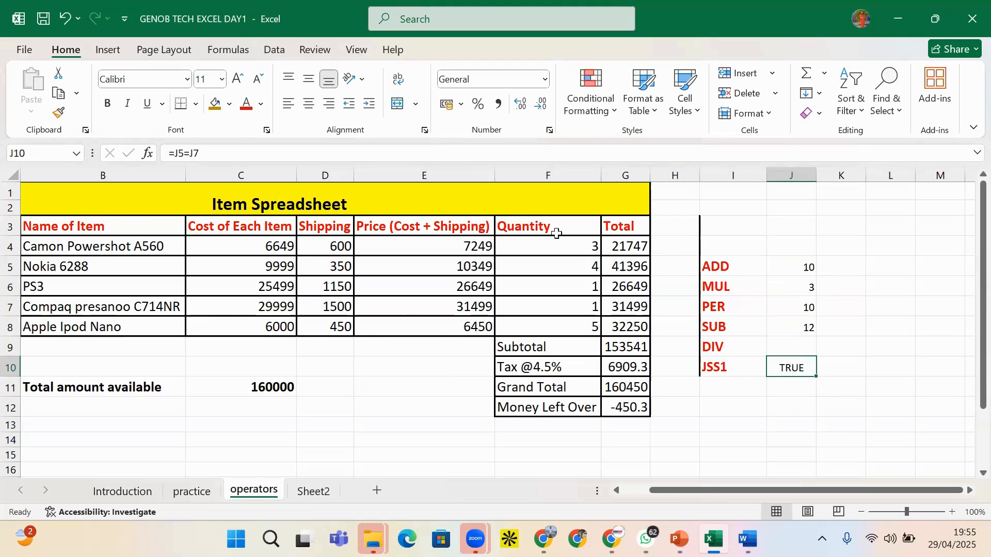
left_click(224, 154)
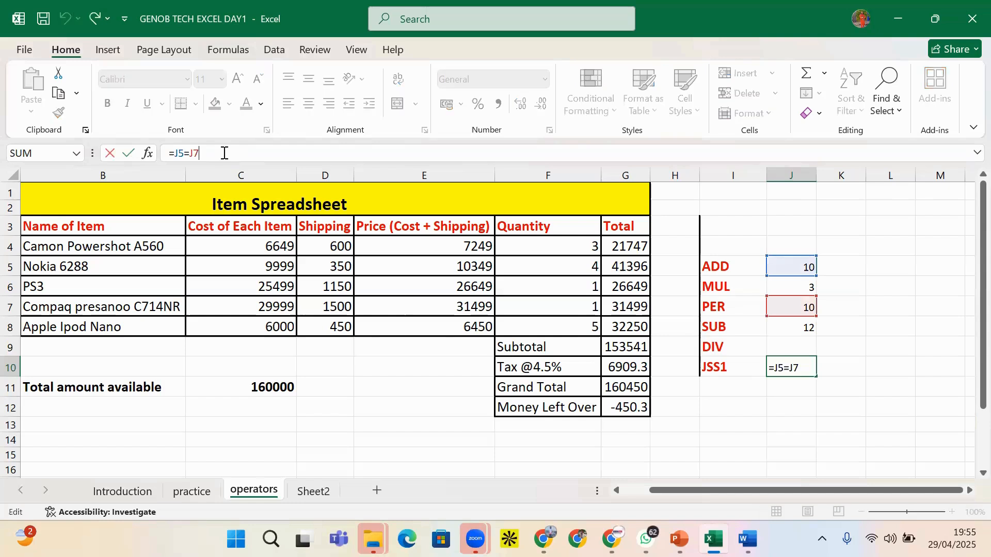
key("BackSpace")
type("8")
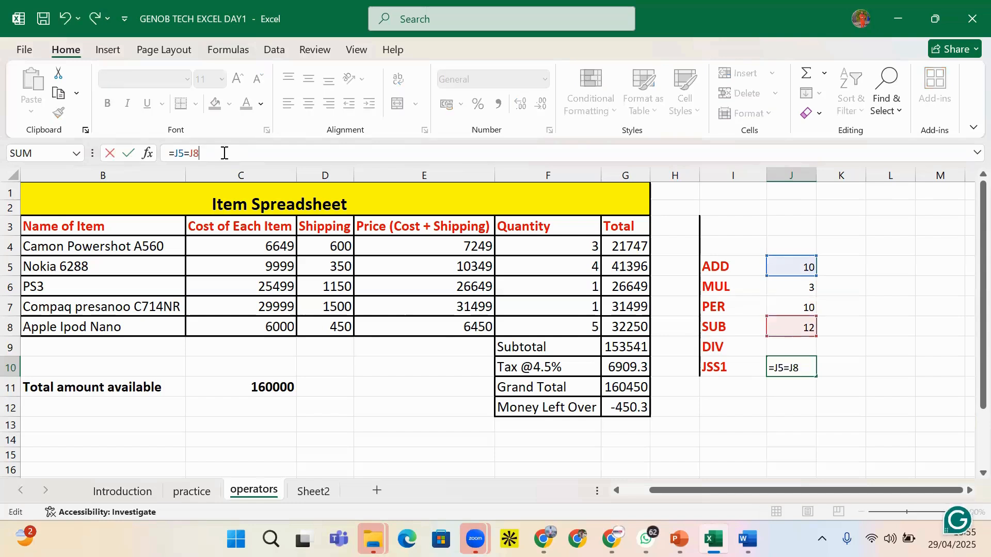
key("ctrl+Return")
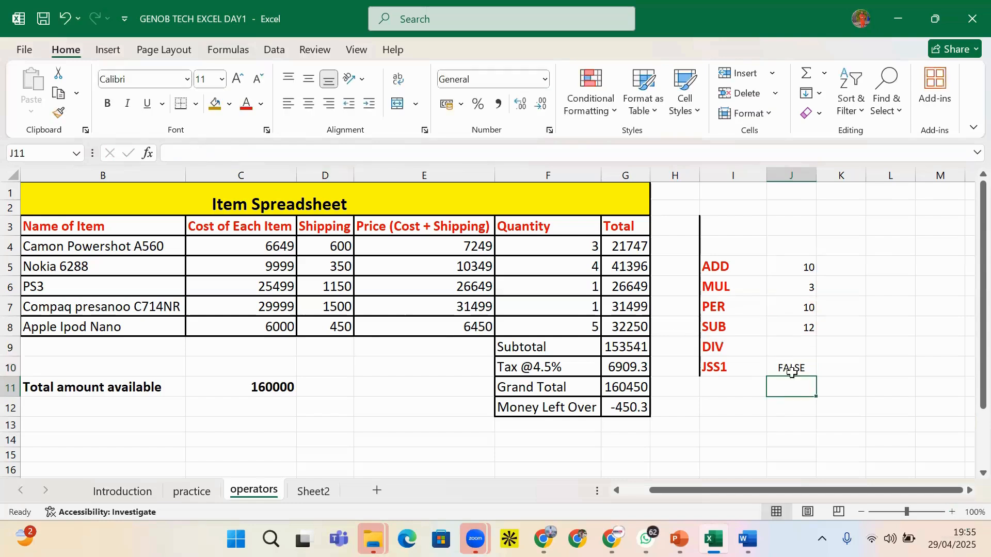
Check the values in J7 and J8, then clear the formula from J10
left_click(806, 328)
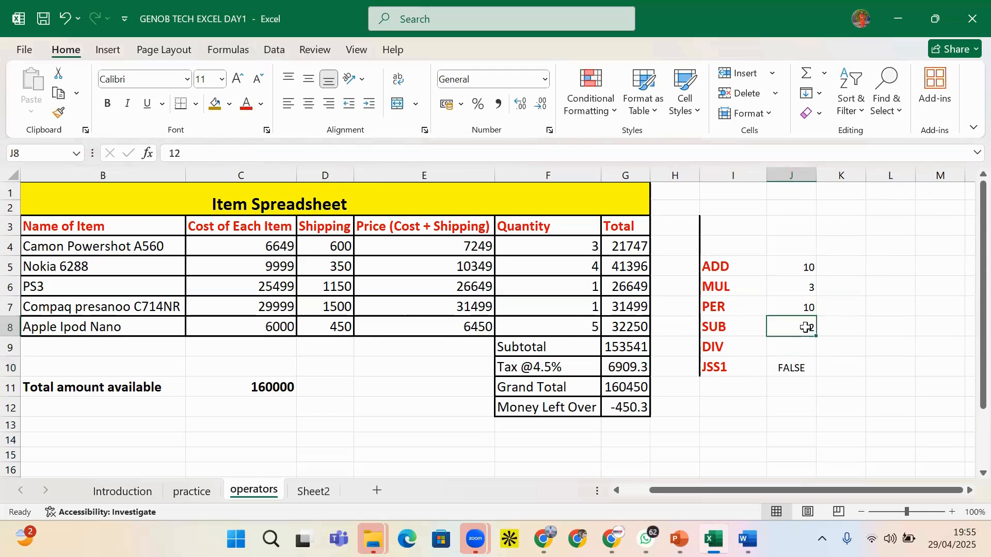
double_click(805, 306)
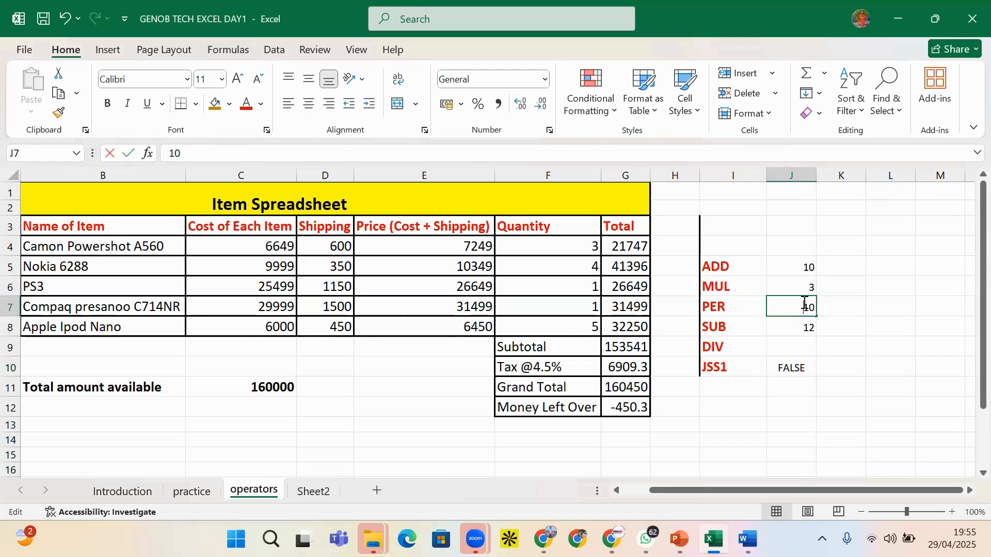
double_click(788, 331)
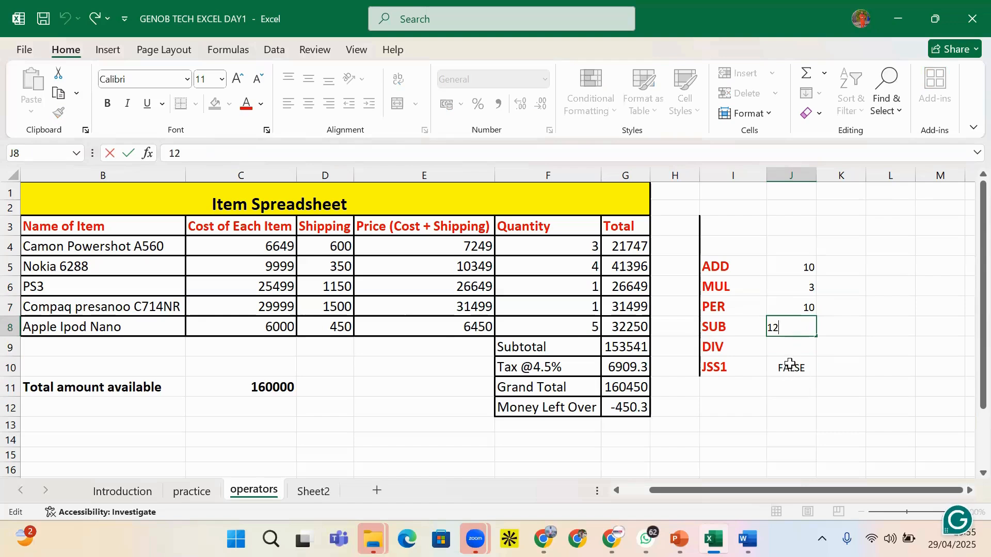
key("Return")
left_click(769, 364)
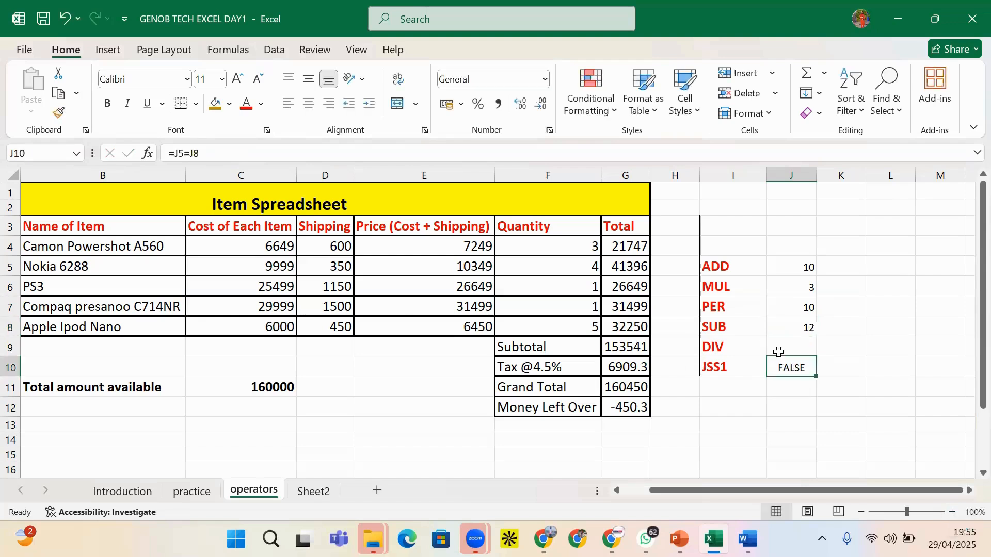
key("Delete")
Enter =J8>J7 in J10, then change it to =J8<J7
type("=")
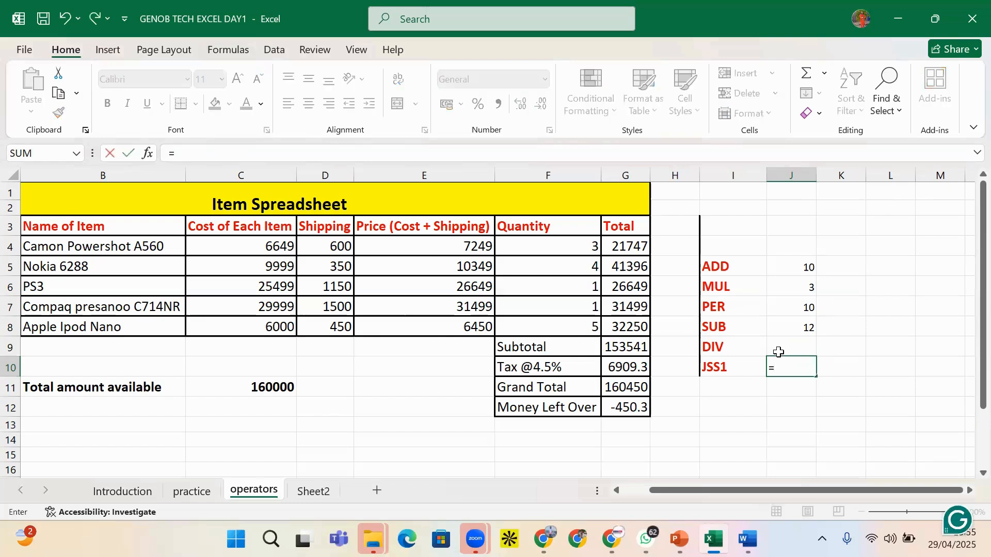
left_click(806, 328)
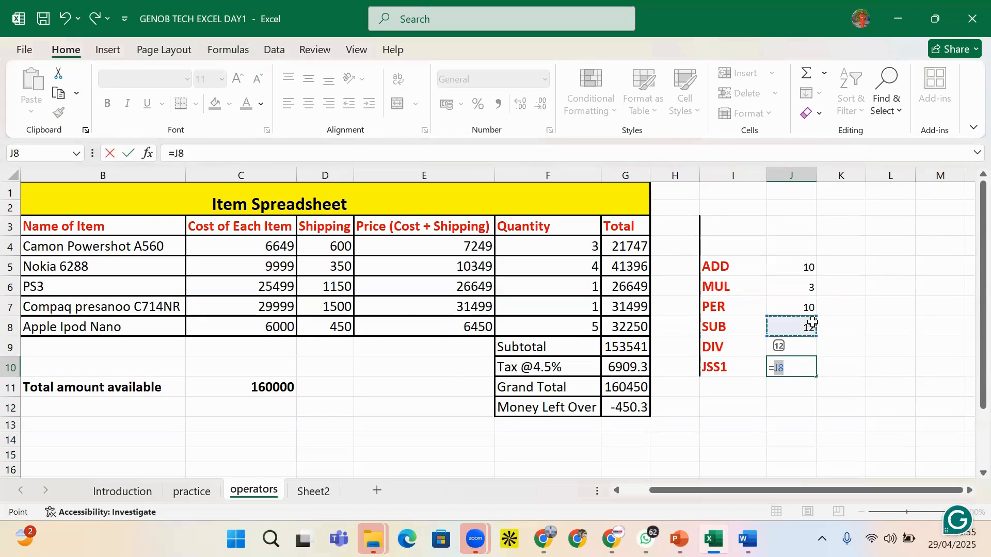
type(">")
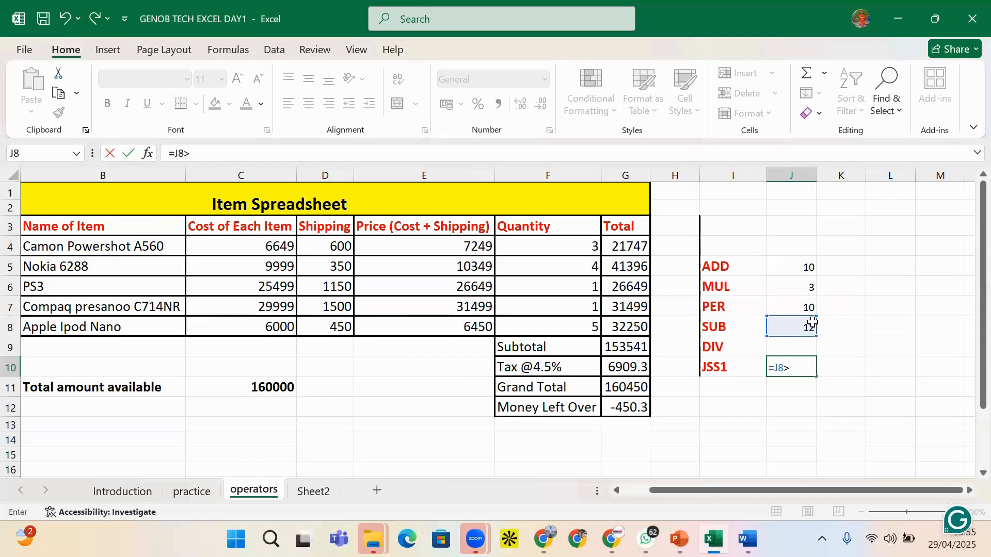
left_click(799, 308)
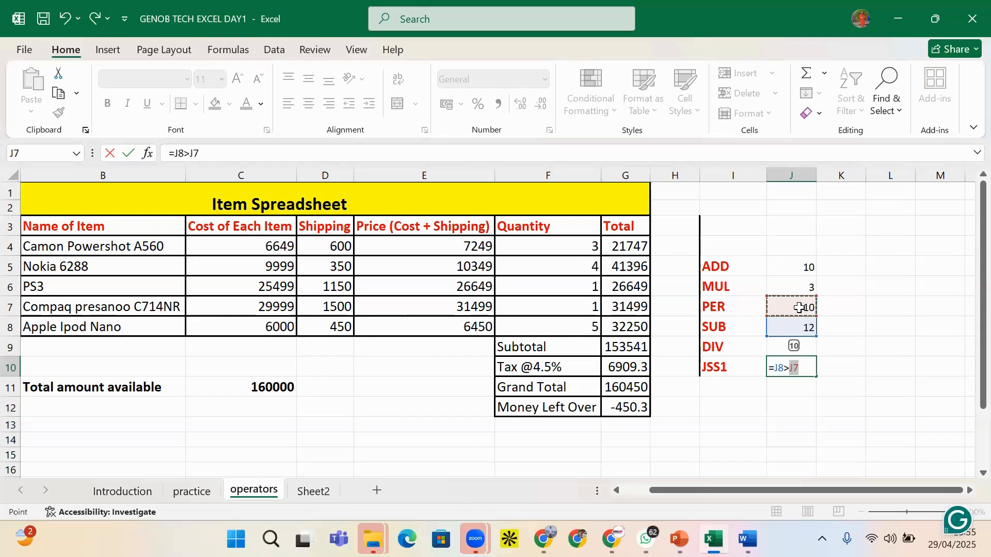
key("Return")
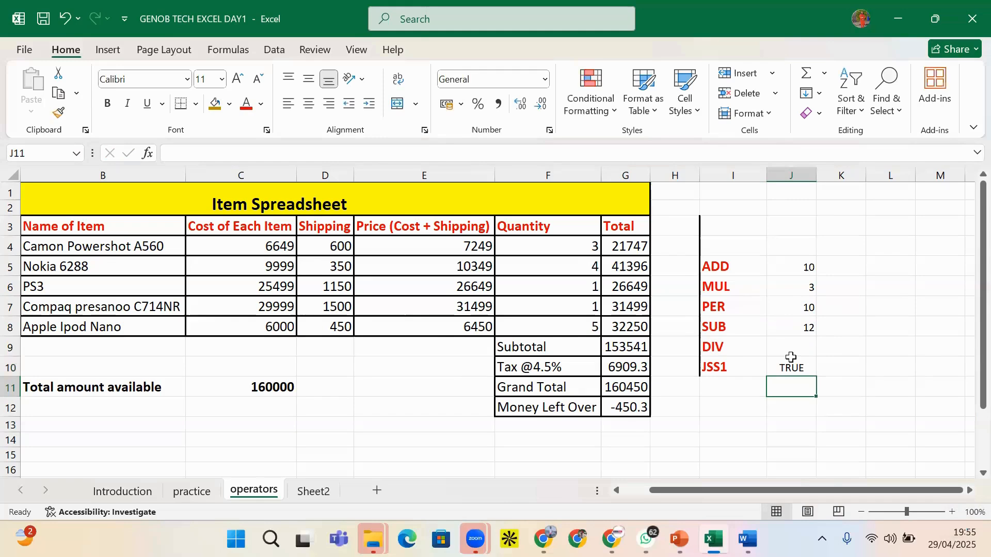
left_click(790, 368)
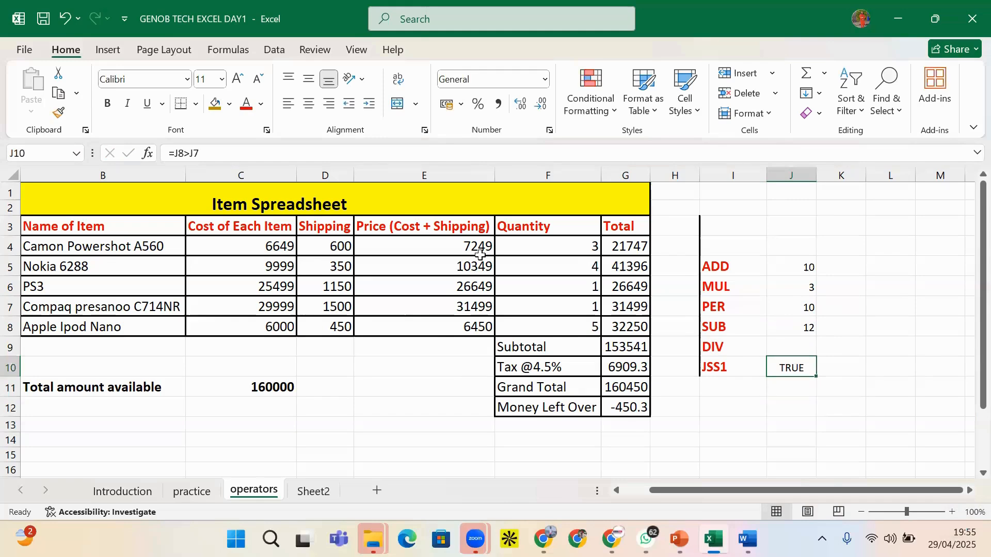
left_click(187, 153)
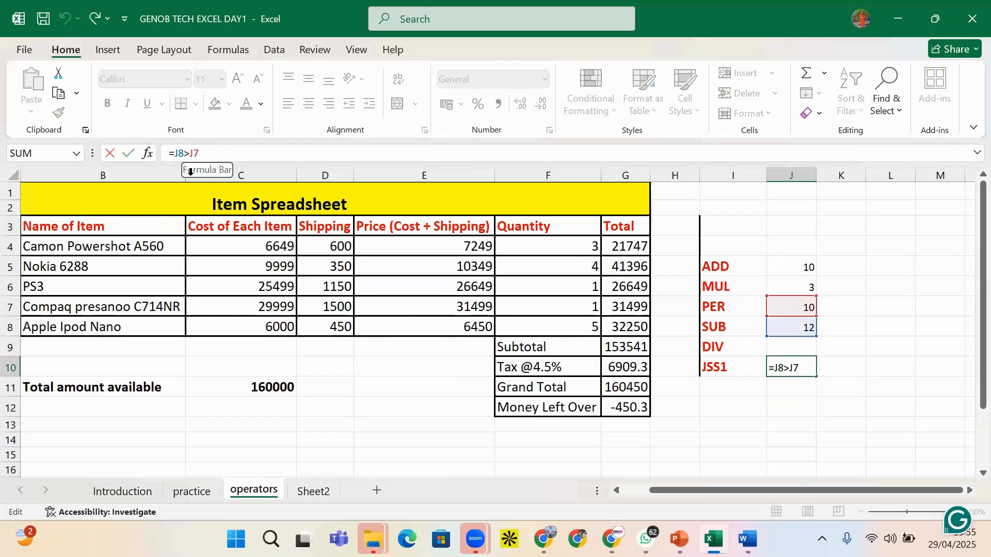
key("BackSpace")
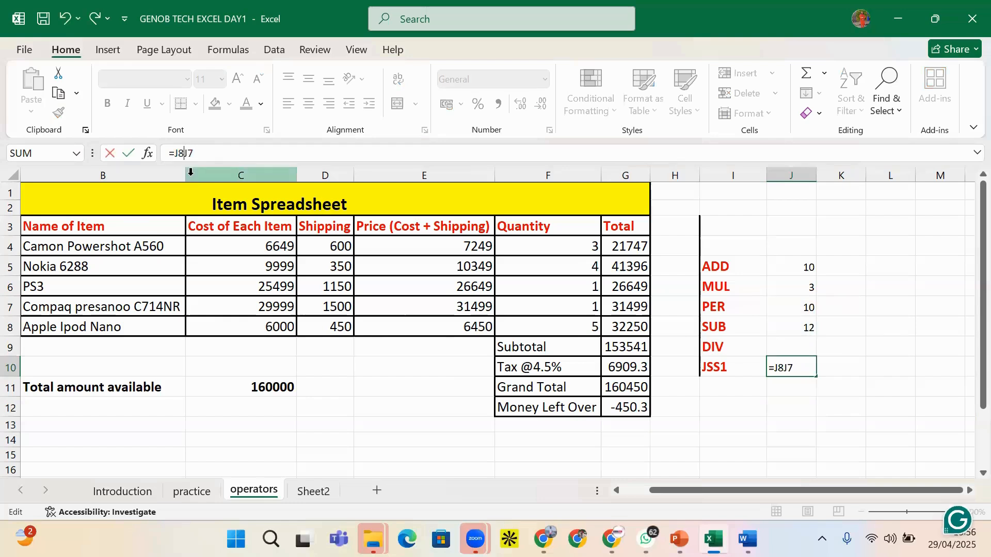
type("<")
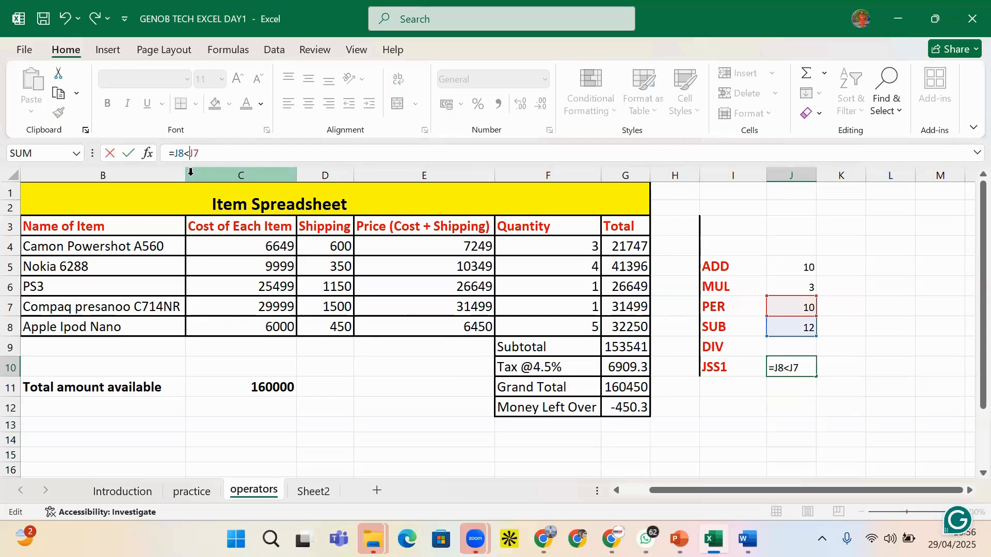
key("Return")
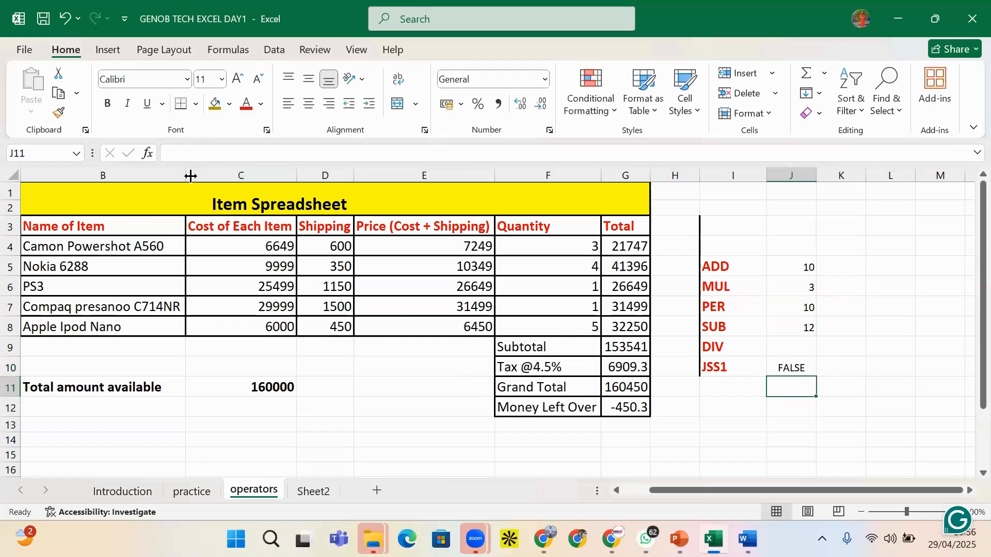
Check J7 and J5, then edit the J10 test to =J5<J7
left_click(785, 369)
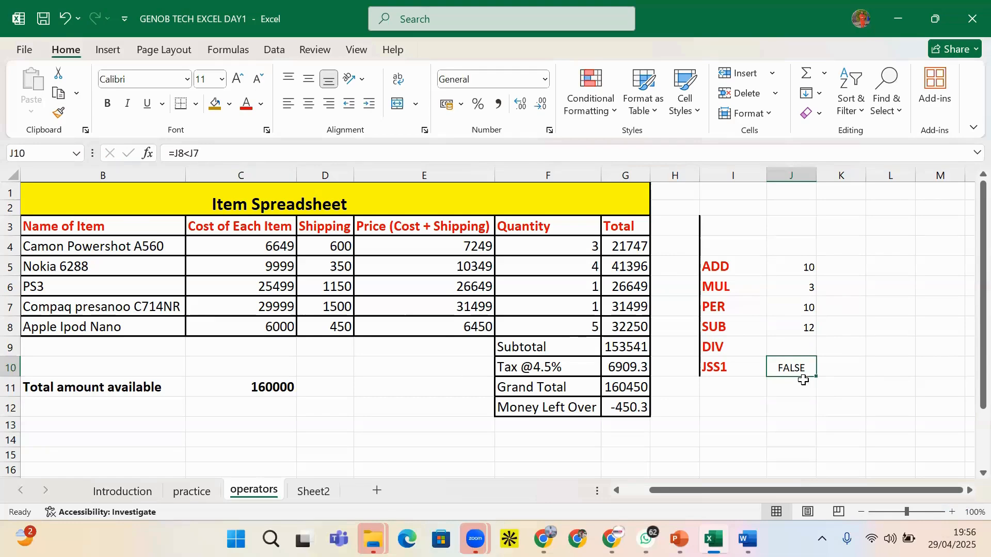
left_click(802, 312)
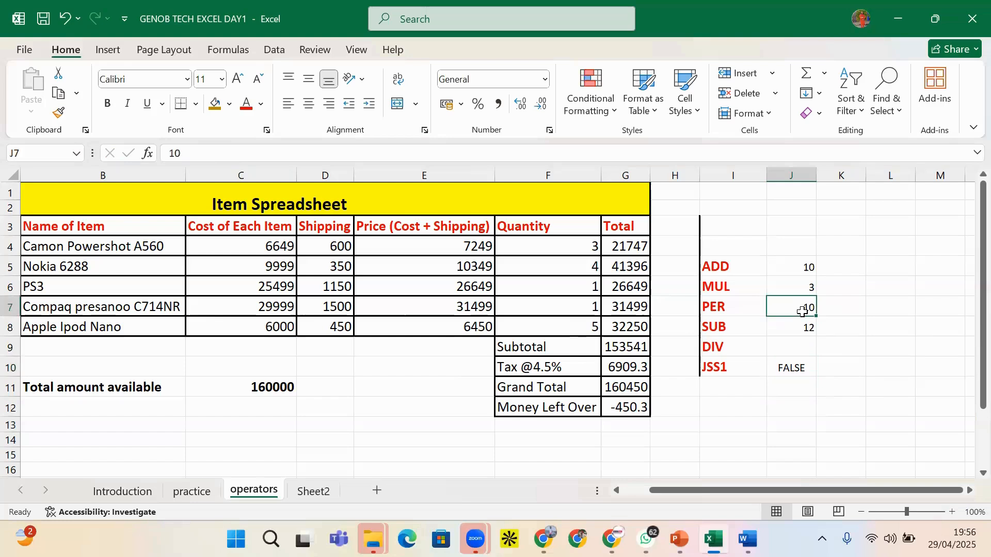
left_click(806, 266)
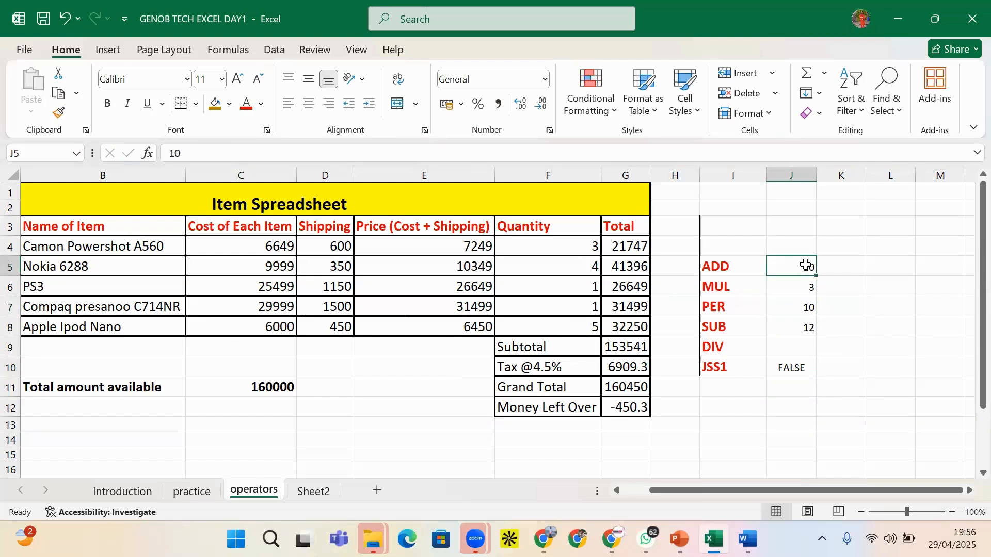
left_click(790, 368)
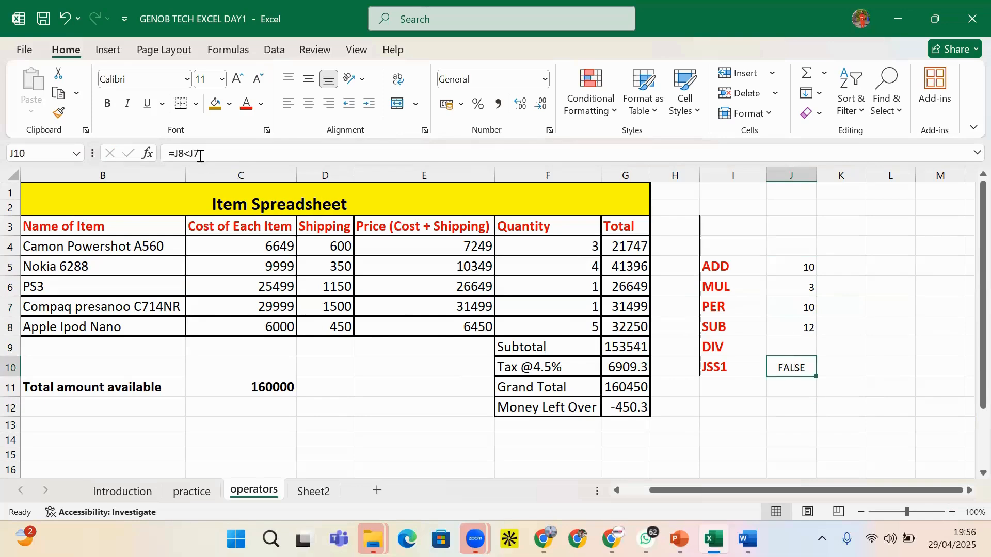
left_click(180, 150)
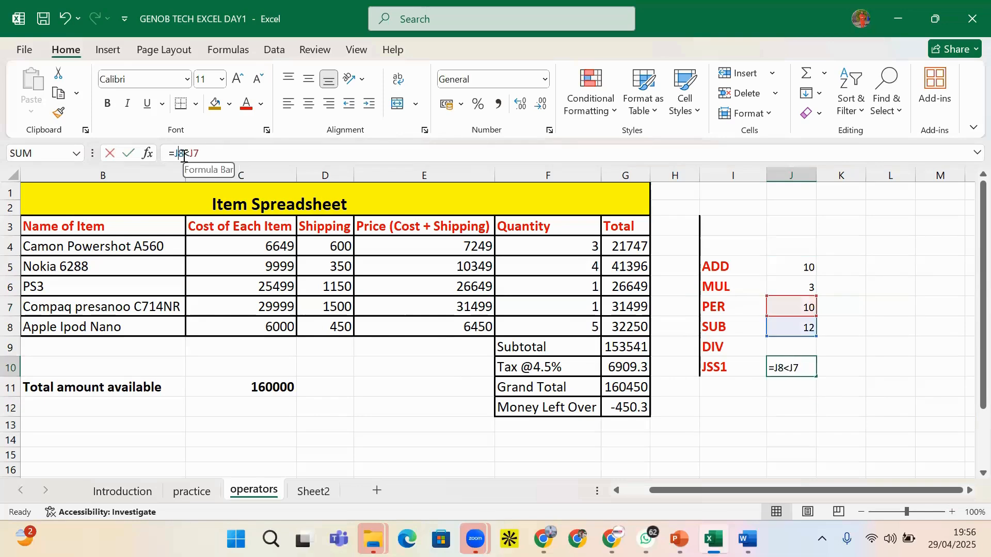
key("BackSpace")
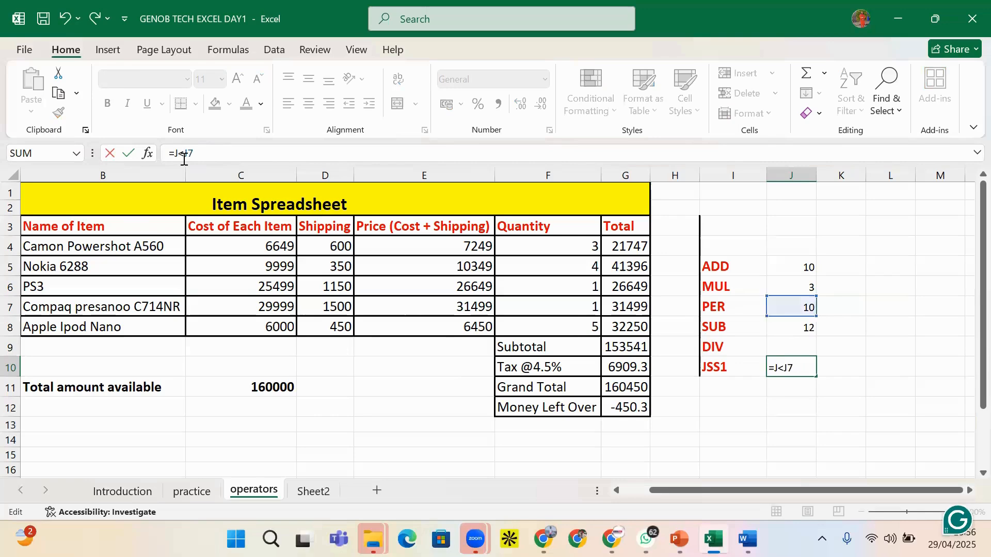
type("5")
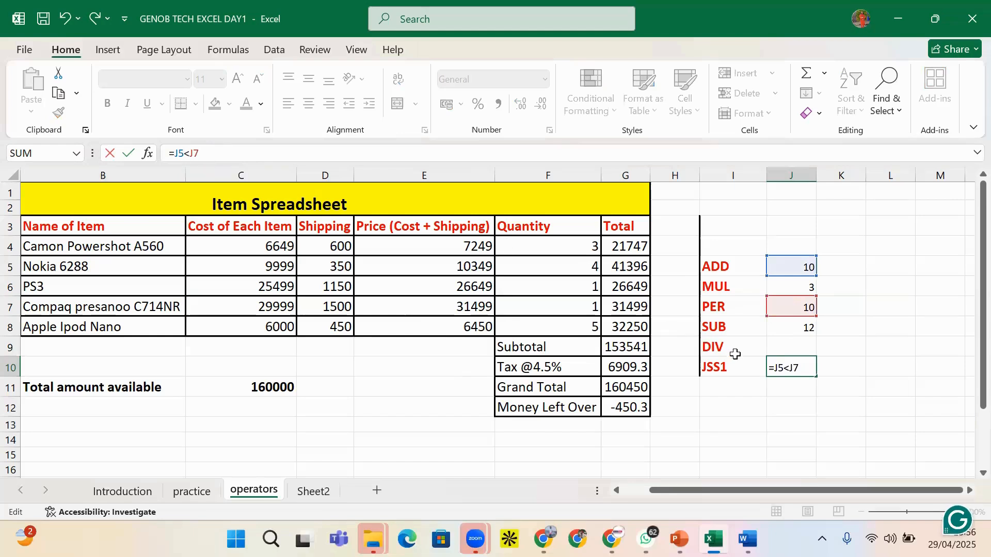
key("Return")
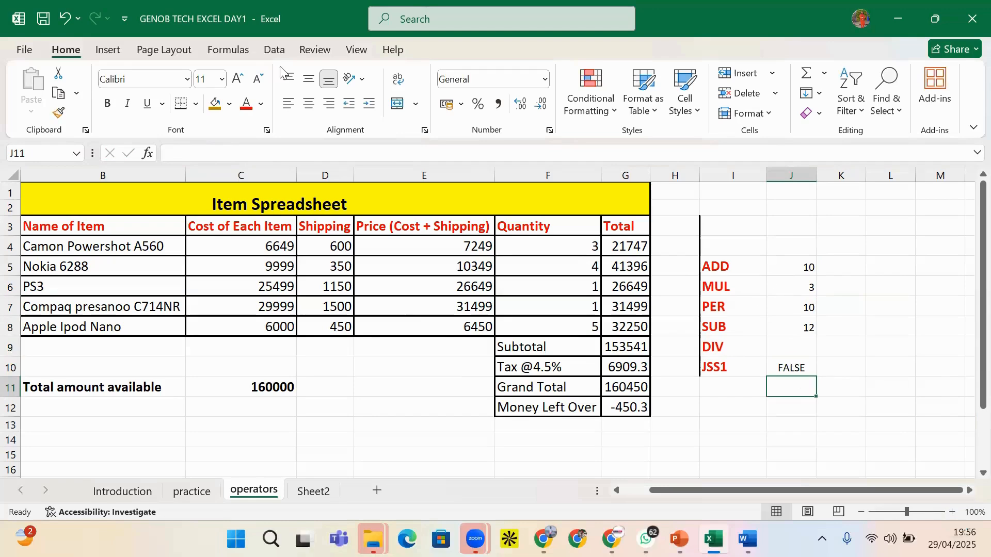
Change the J10 test to =J5<=J7, then to =J5>=J7
left_click(795, 365)
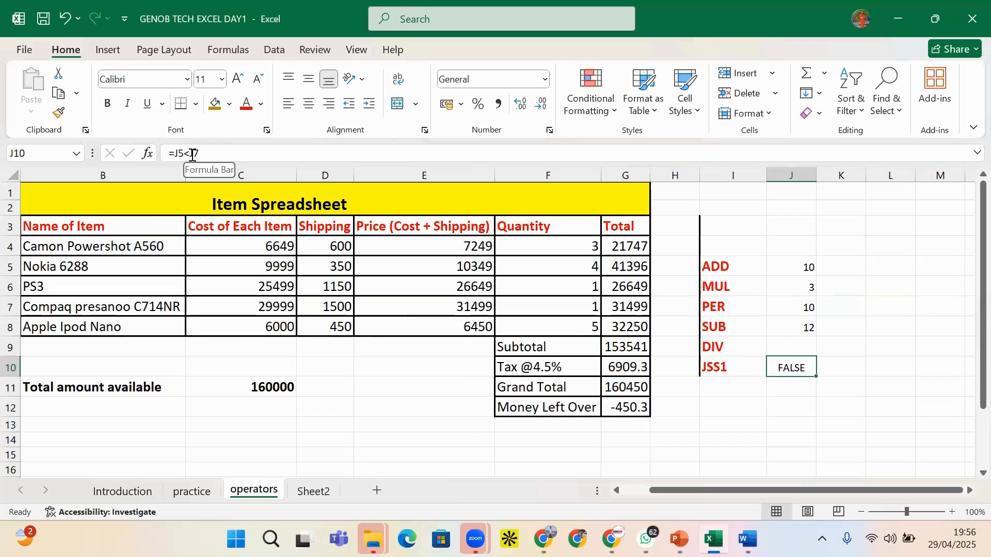
left_click(192, 154)
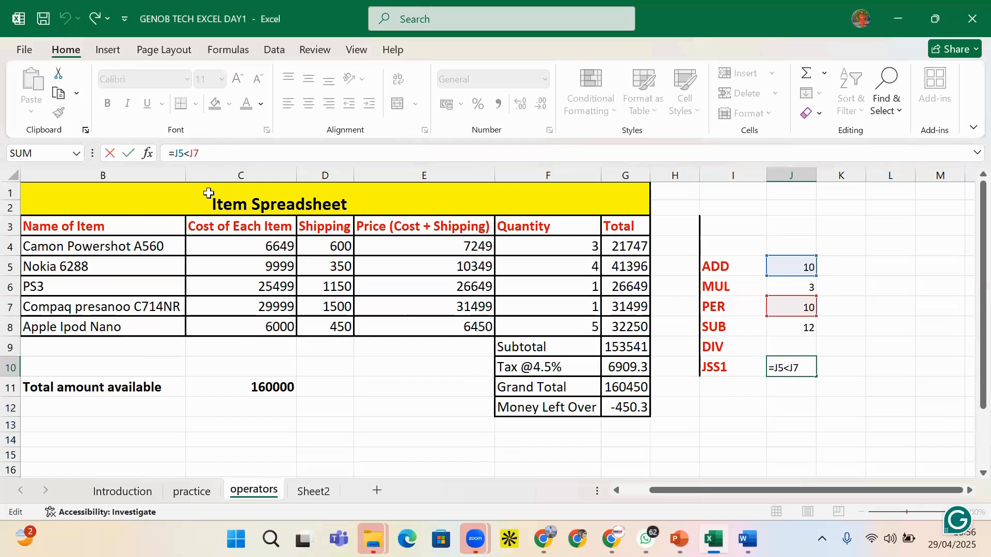
type("=")
key("Return")
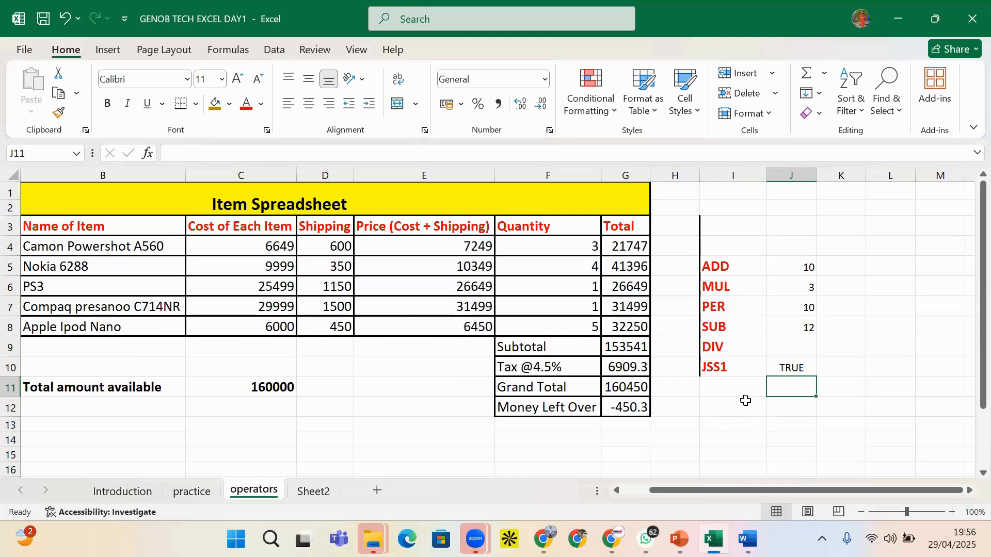
left_click(786, 369)
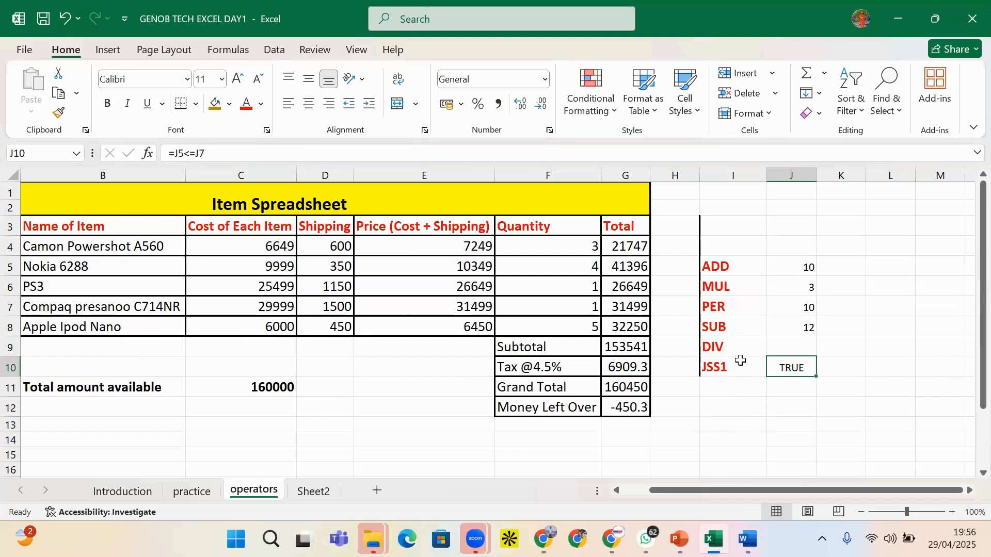
left_click(201, 155)
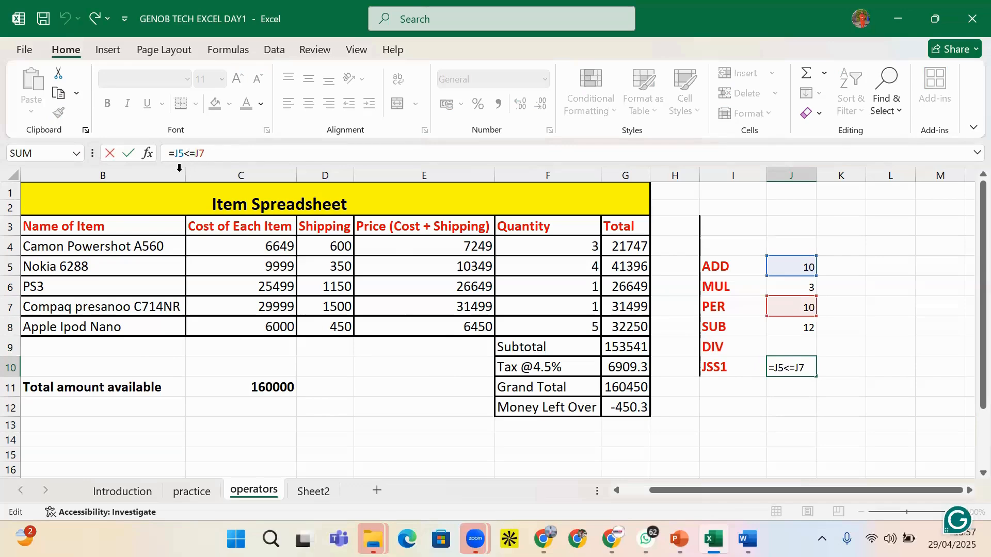
key("Left")
key("Left")
key("Left")
key("BackSpace")
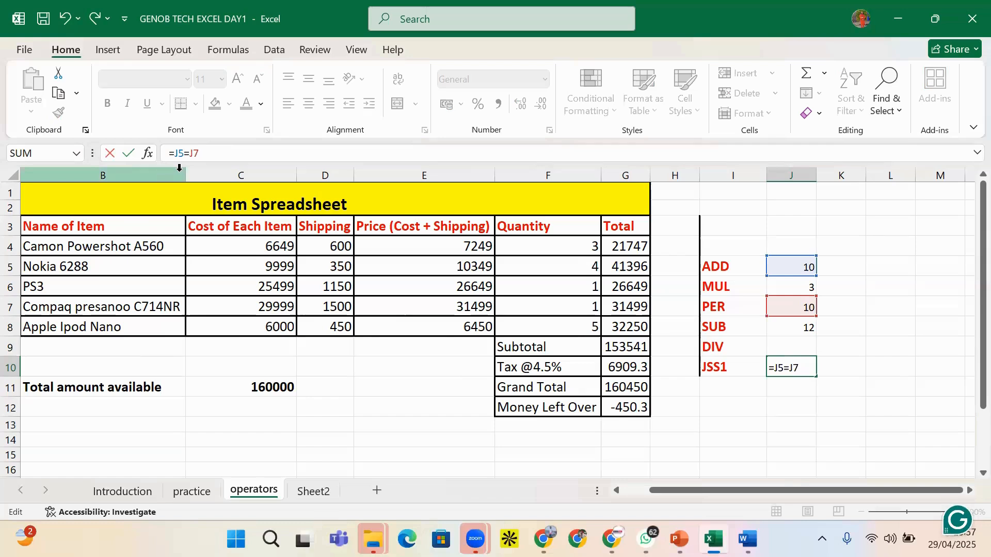
type(">")
key("Return")
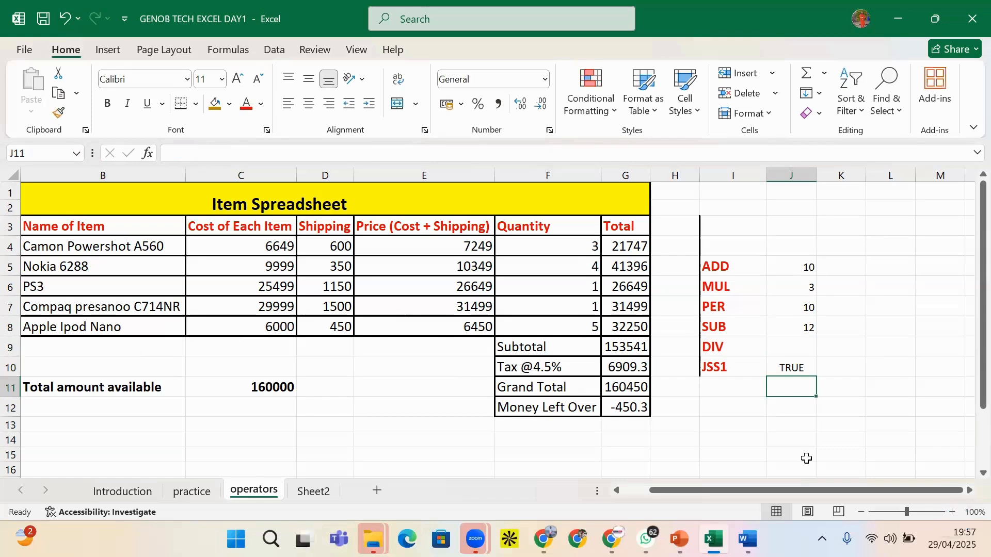
Change J10 to =J5>J7, then to the not-equal test =J5<>J7
left_click(791, 369)
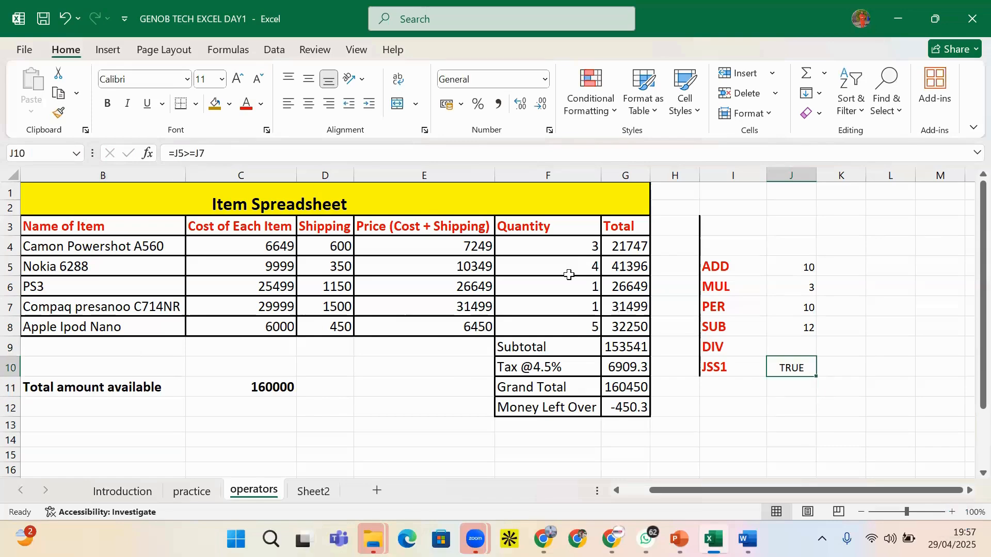
left_click(196, 154)
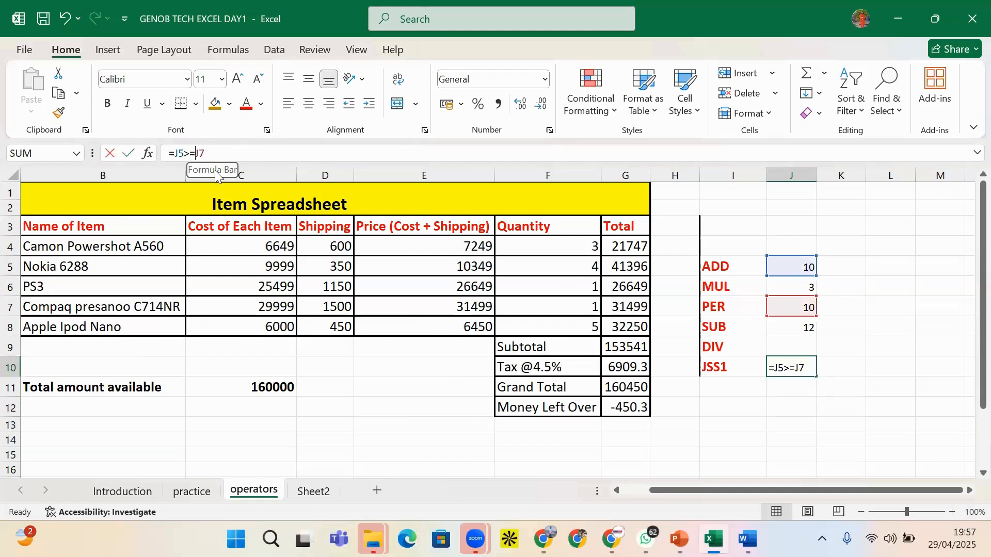
key("BackSpace")
key("Return")
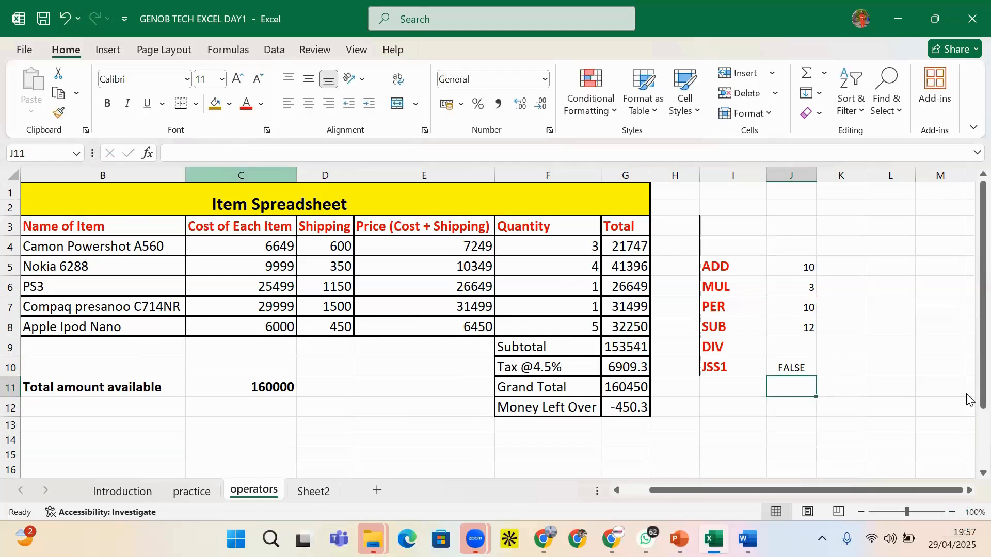
left_click(791, 368)
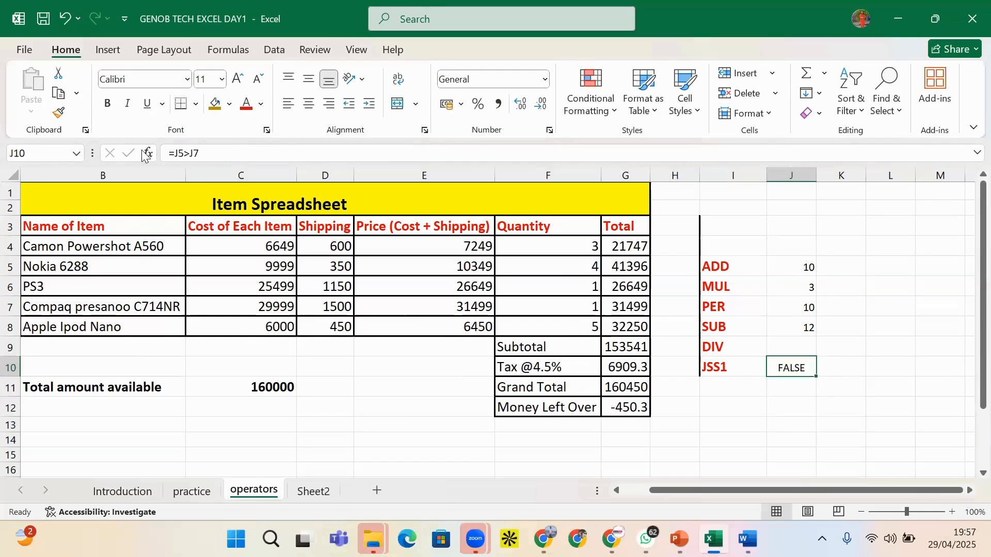
left_click(189, 154)
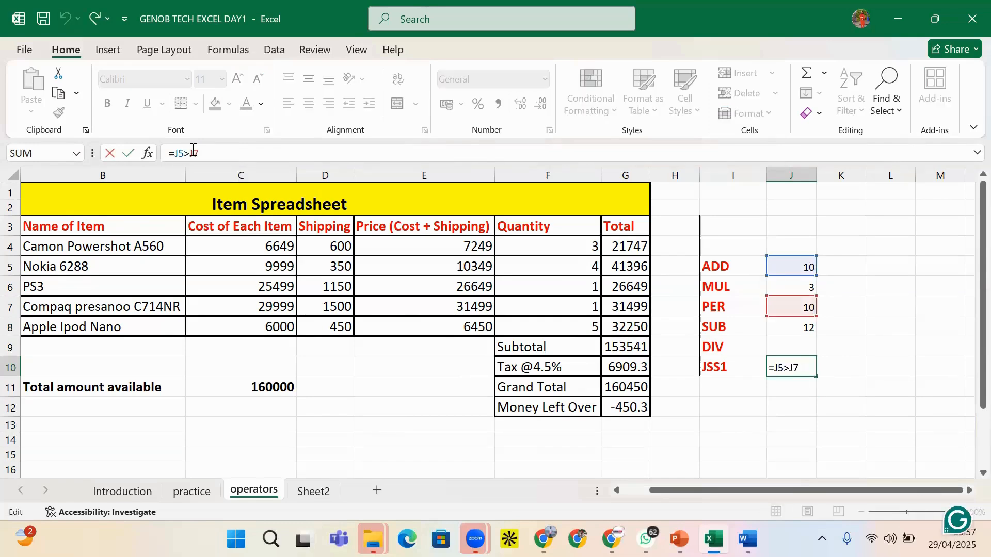
key("BackSpace")
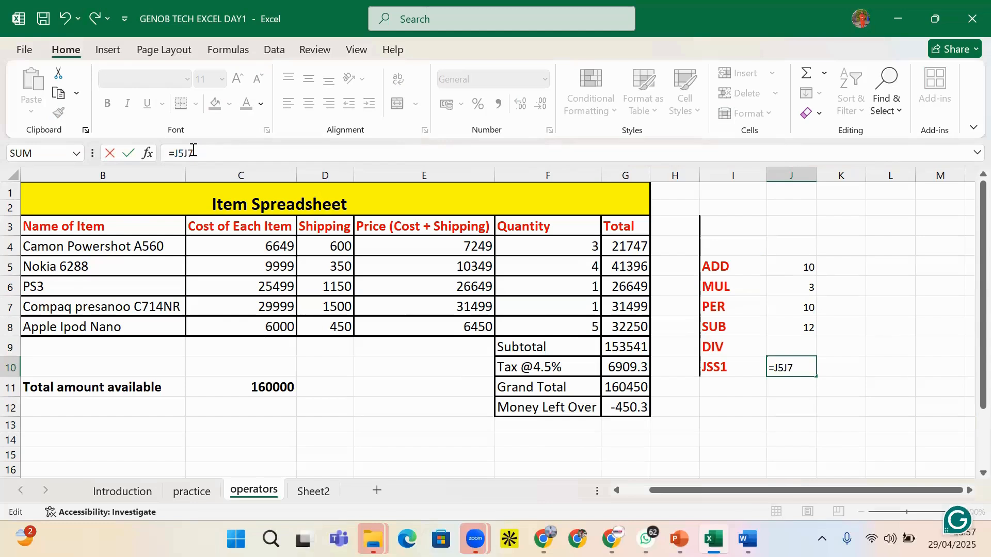
type("<")
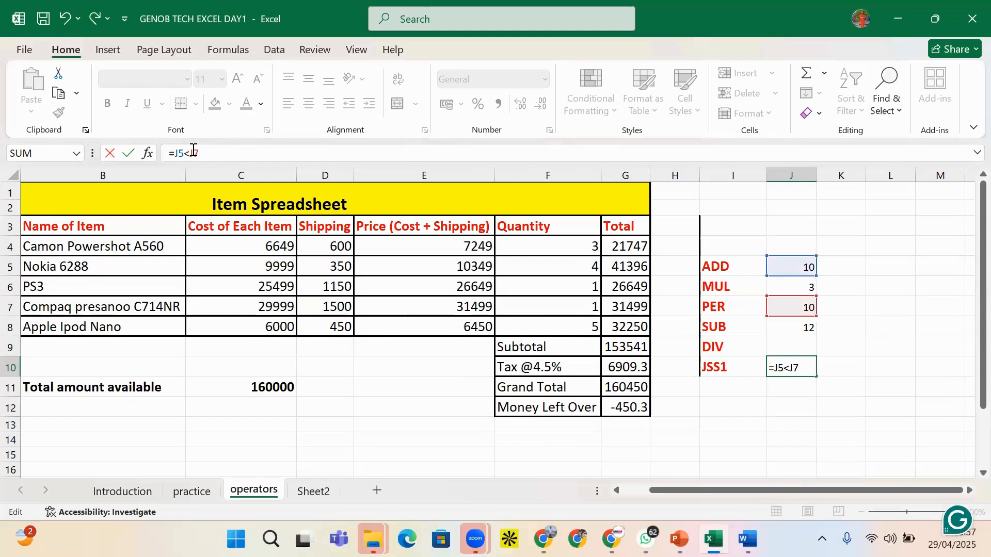
type(">")
key("Return")
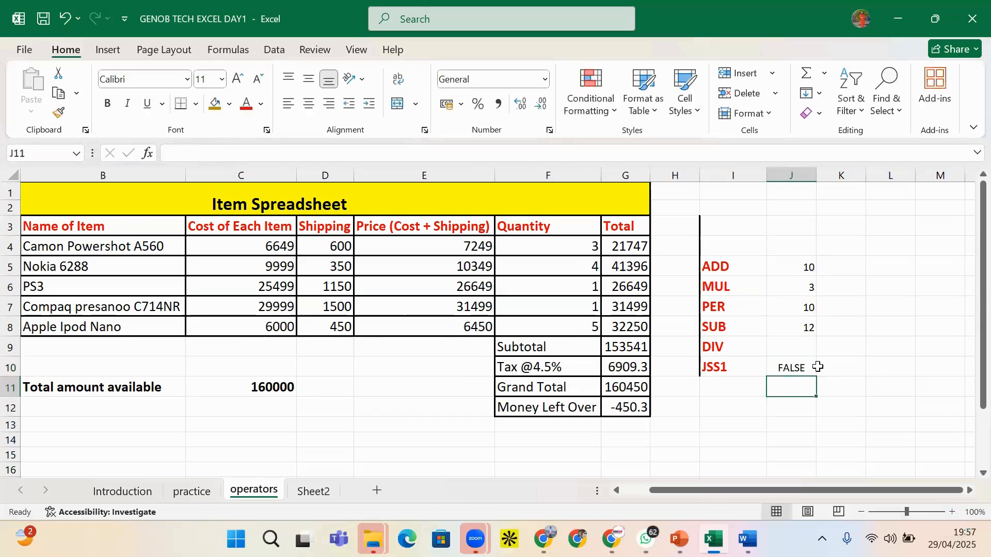
Select J5:J10 and, after glancing at the PowerPoint operators slide, delete their contents
left_click(798, 366)
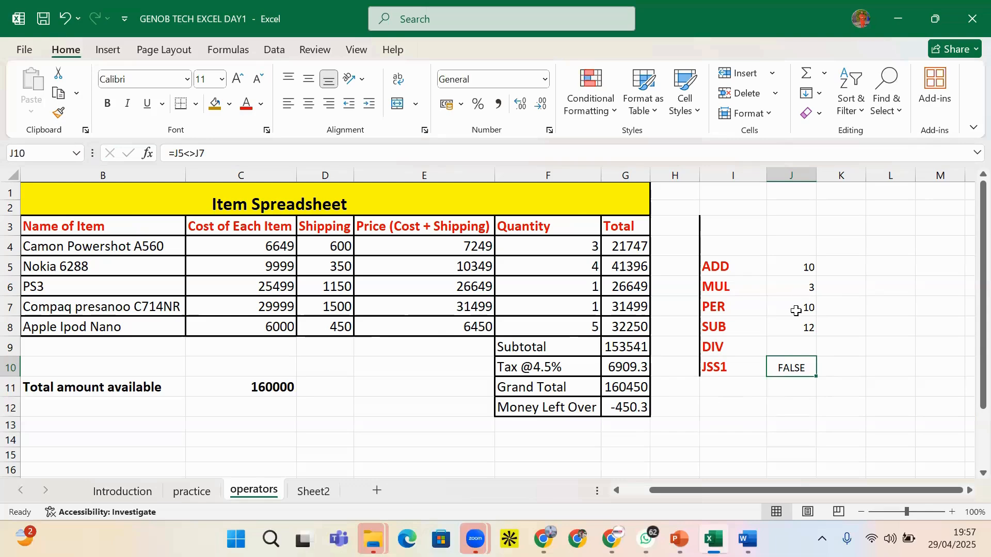
left_click_drag(801, 268, 795, 326)
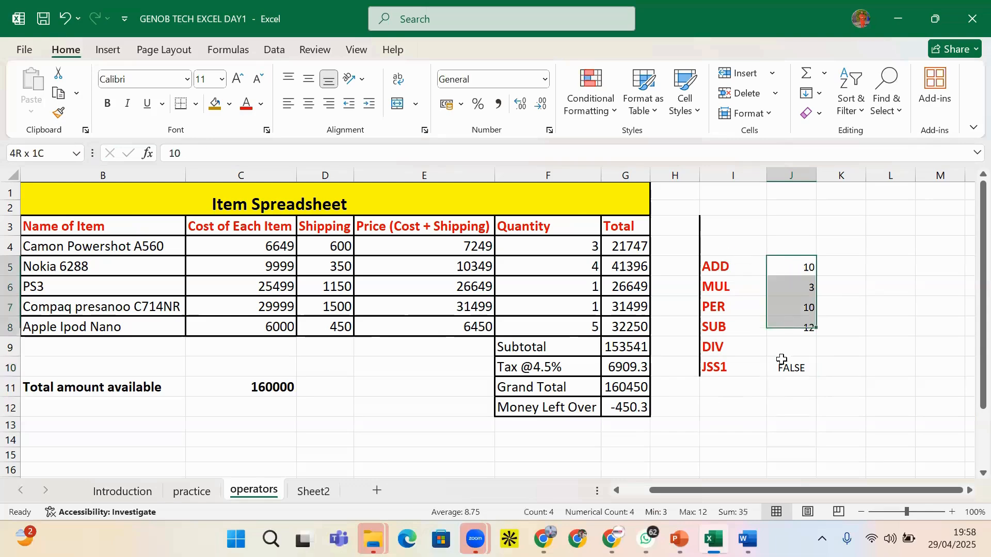
left_click_drag(782, 360, 783, 368)
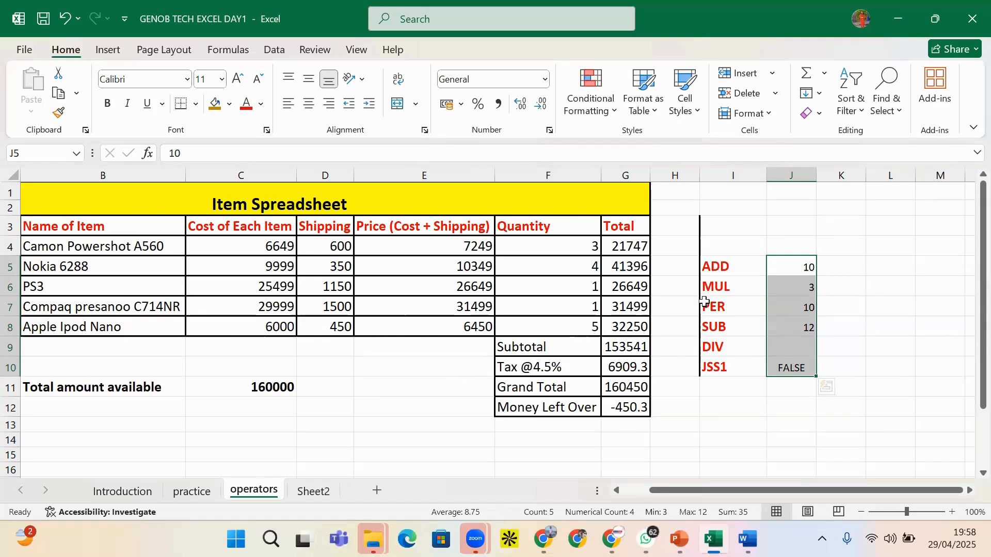
left_click(679, 540)
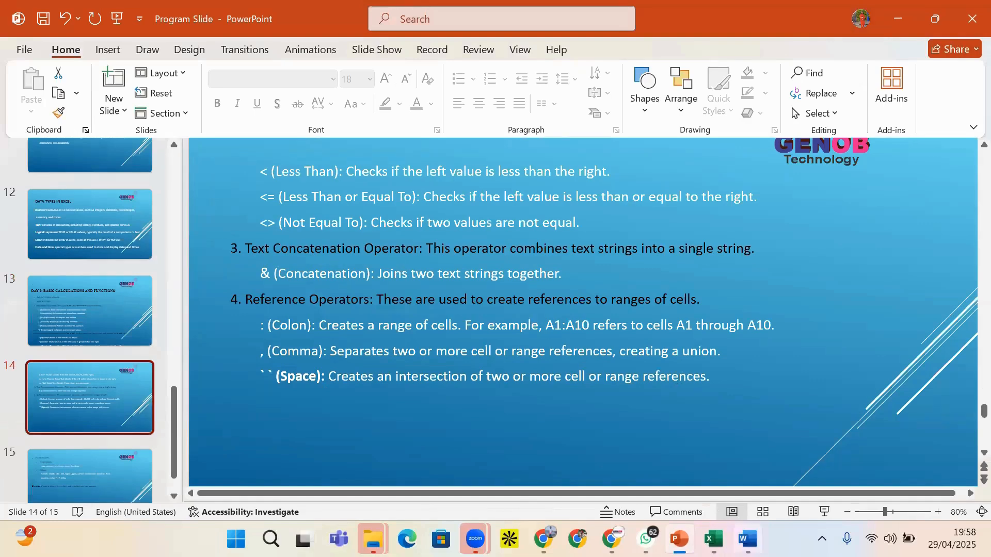
left_click(713, 539)
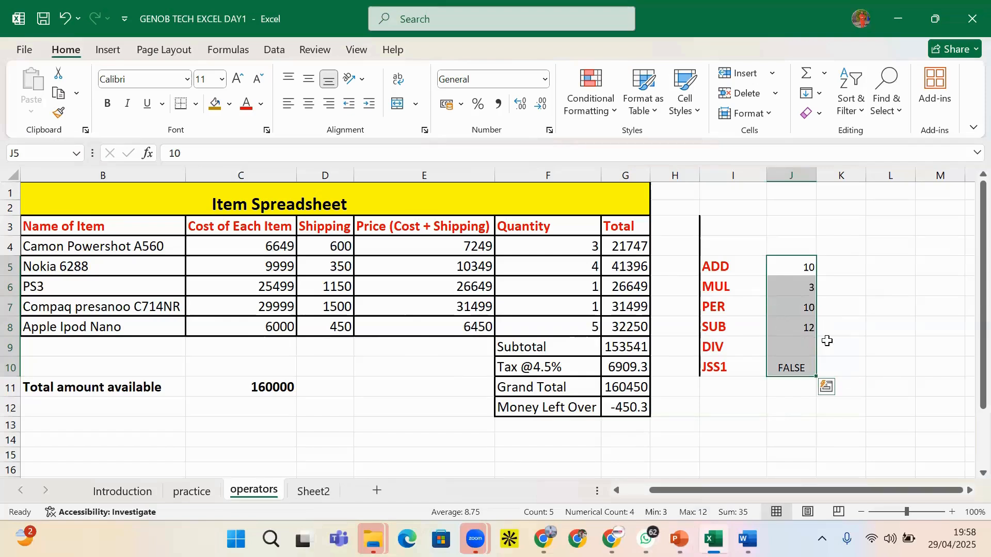
key("Delete")
left_click(793, 263)
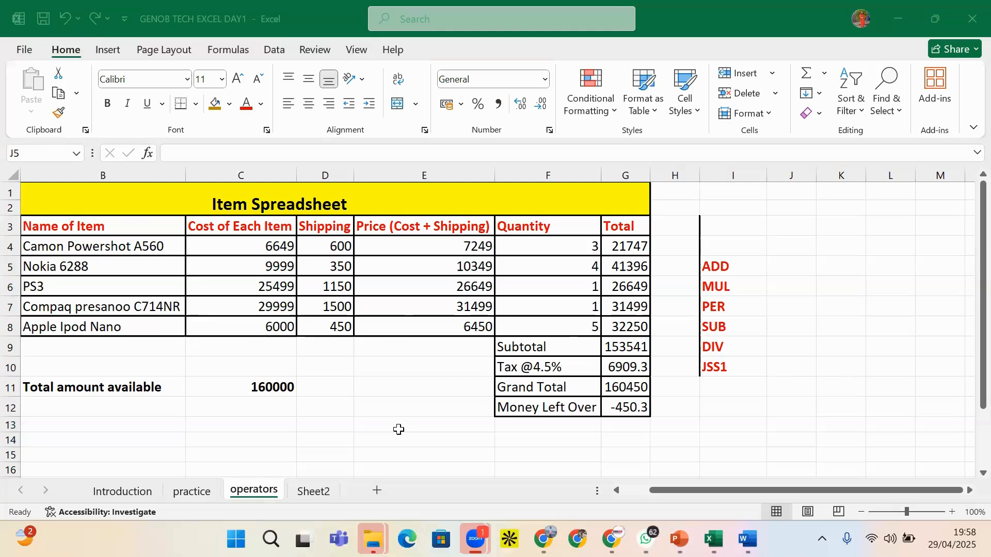
Back in the spreadsheet, erase stray characters typed into J10 and J4
mouse_move(475, 538)
left_click(732, 383)
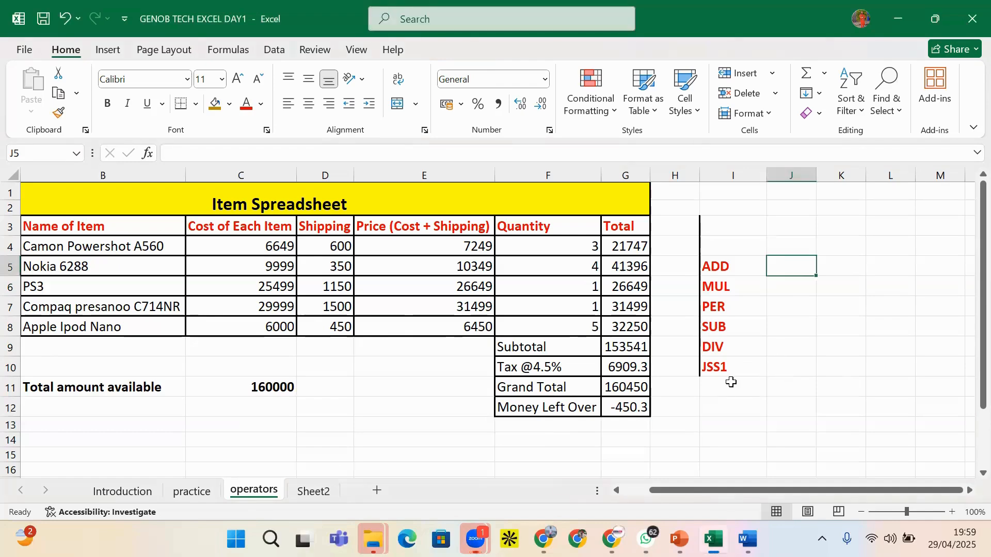
type("=")
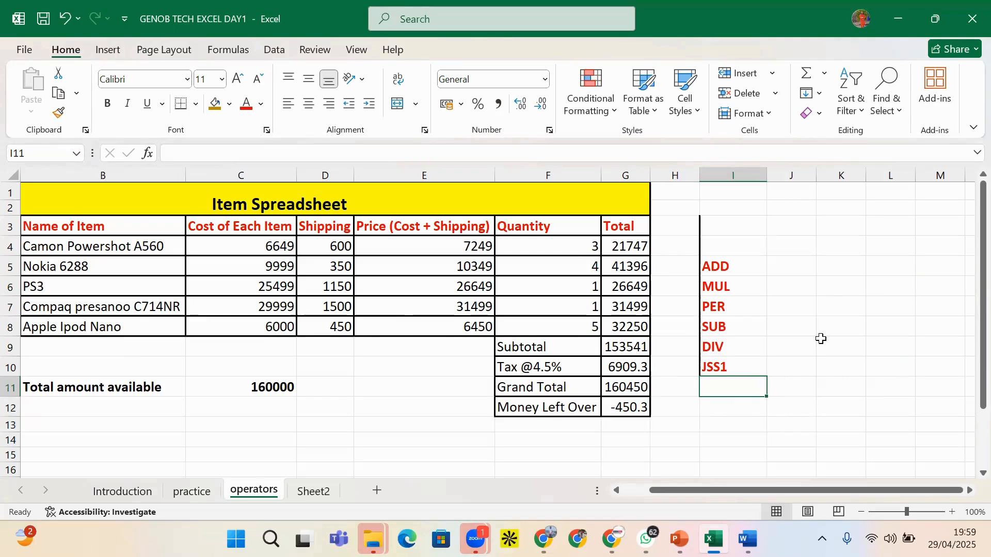
left_click(800, 360)
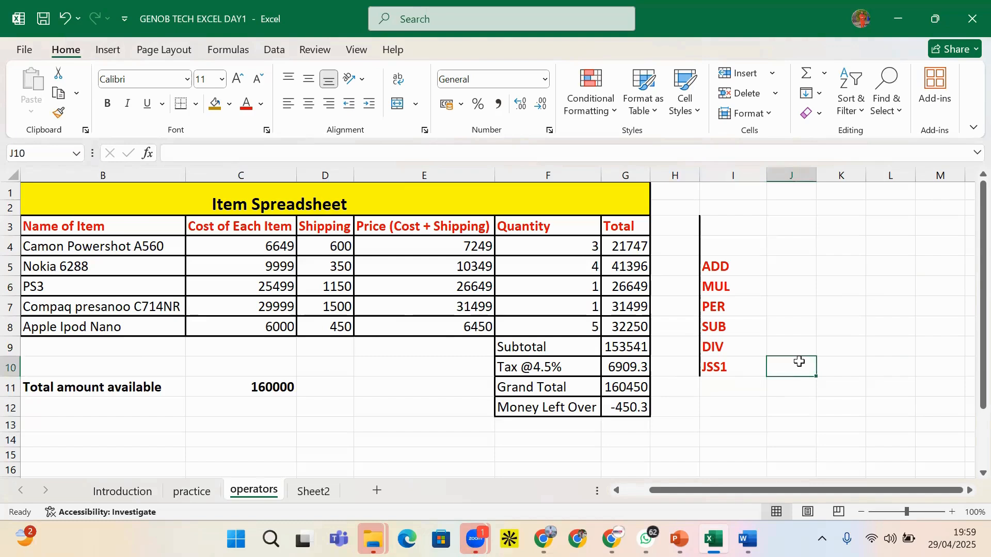
type("c")
key("BackSpace")
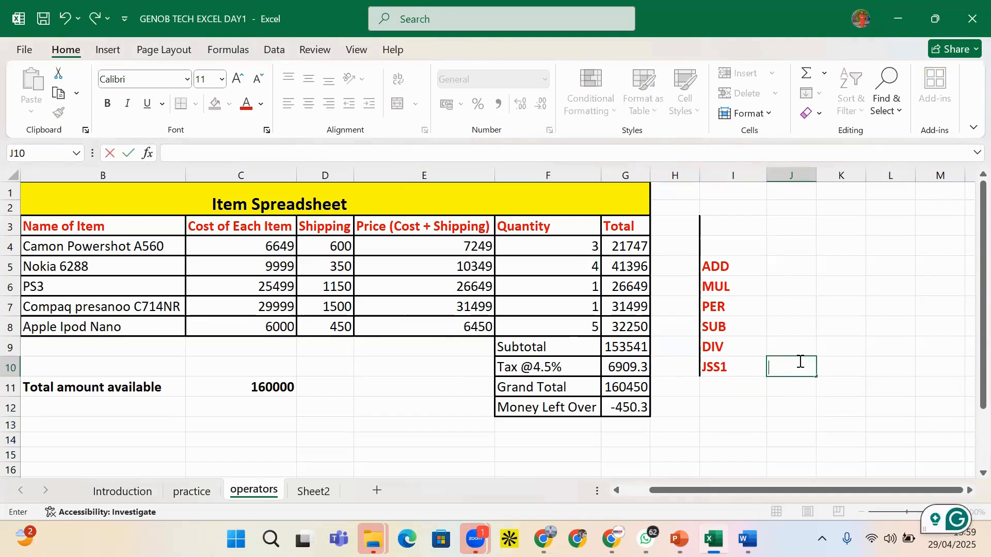
left_click(774, 267)
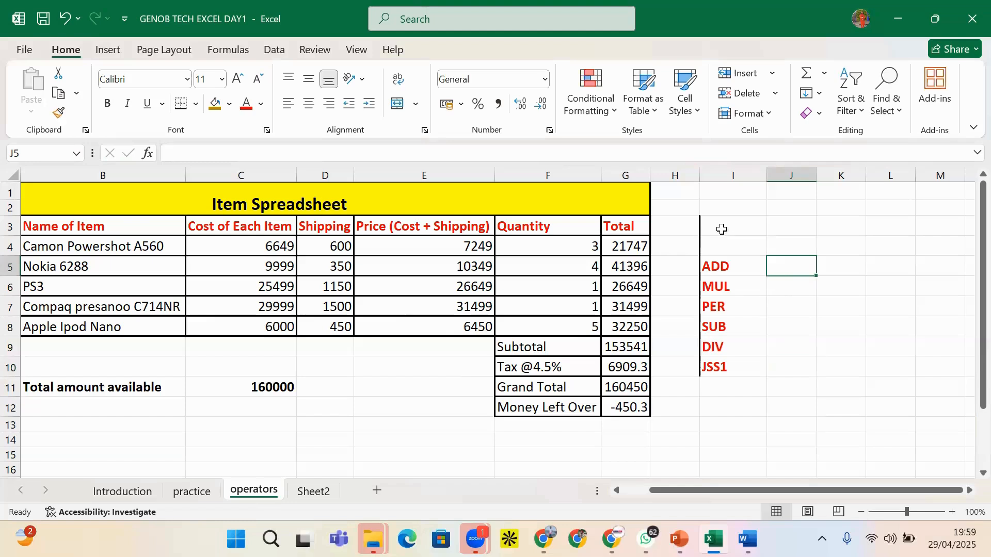
left_click(788, 240)
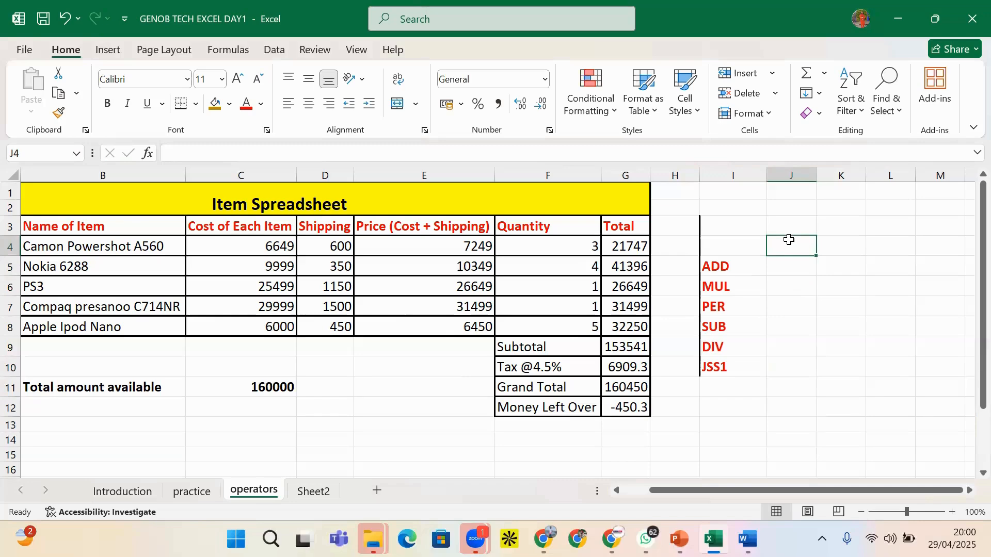
type("F")
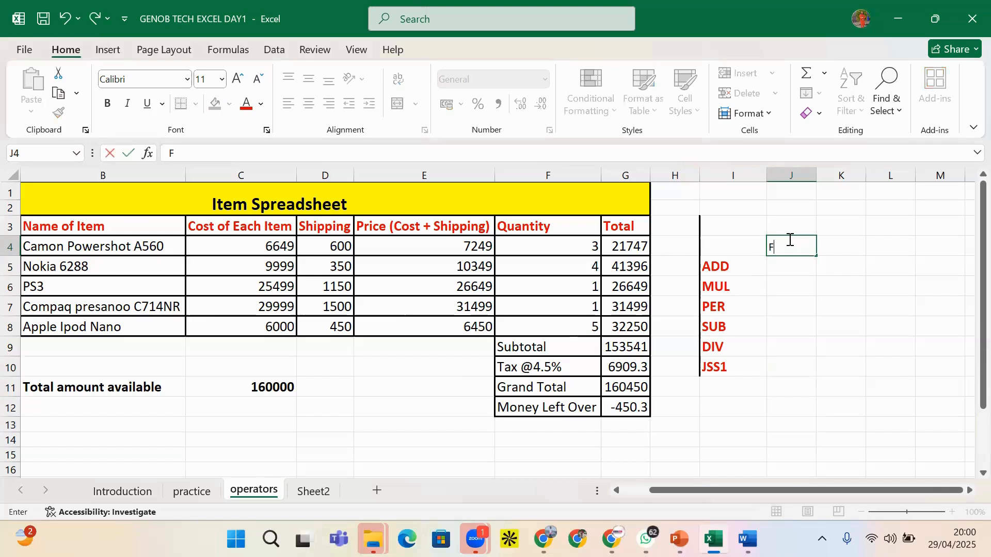
key("BackSpace")
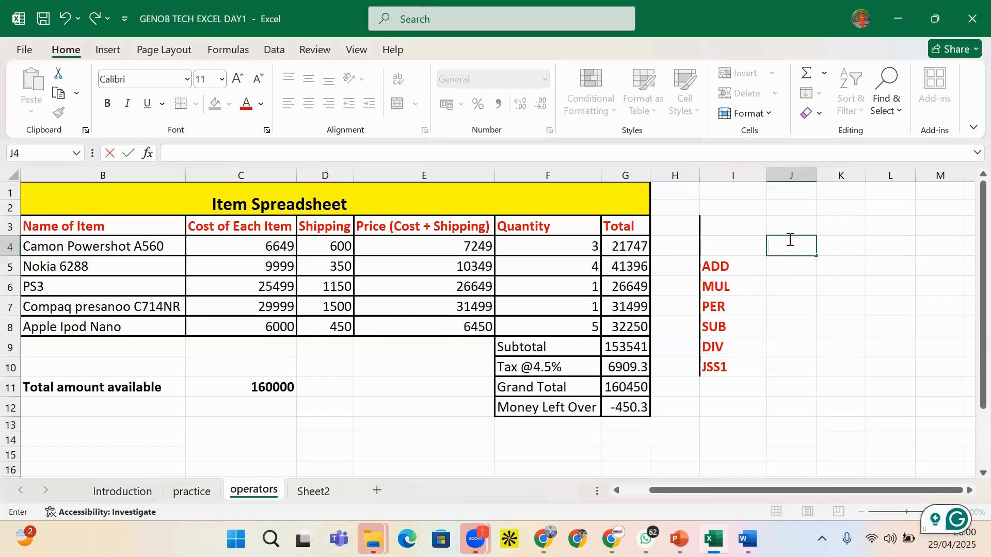
Enter the headings FUNC in J4, SUM in J5 and PRO in J6
type("PR")
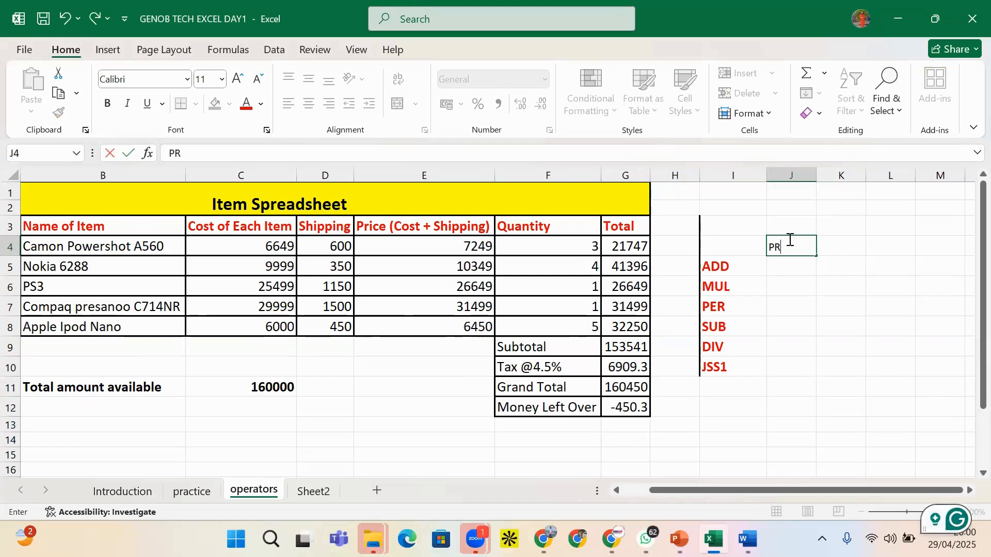
left_click(795, 268)
left_click(787, 248)
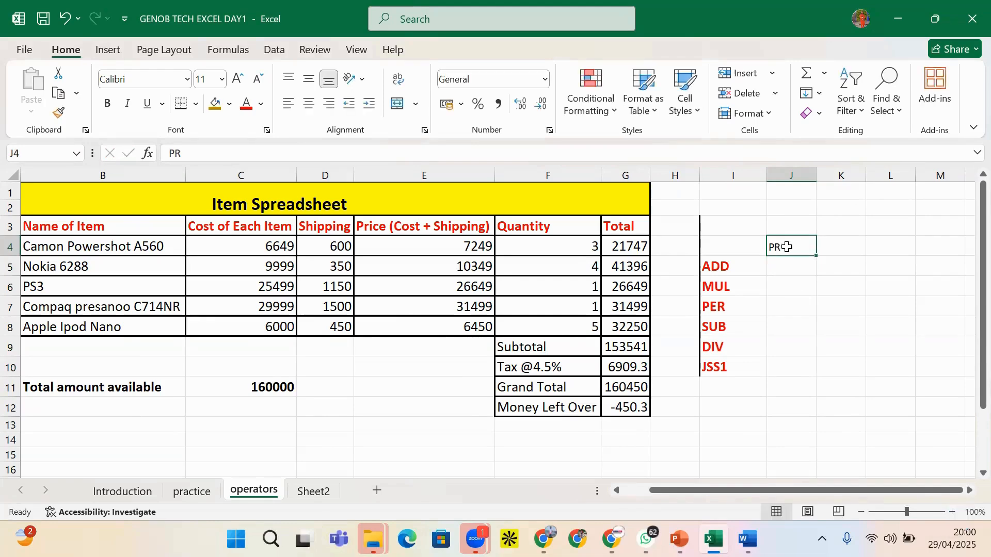
type("FUNC")
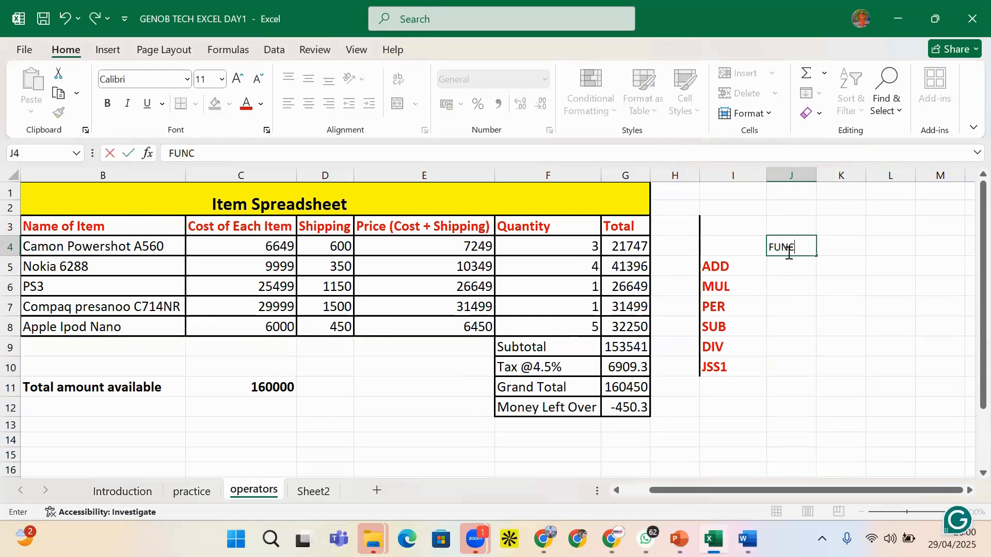
left_click(777, 284)
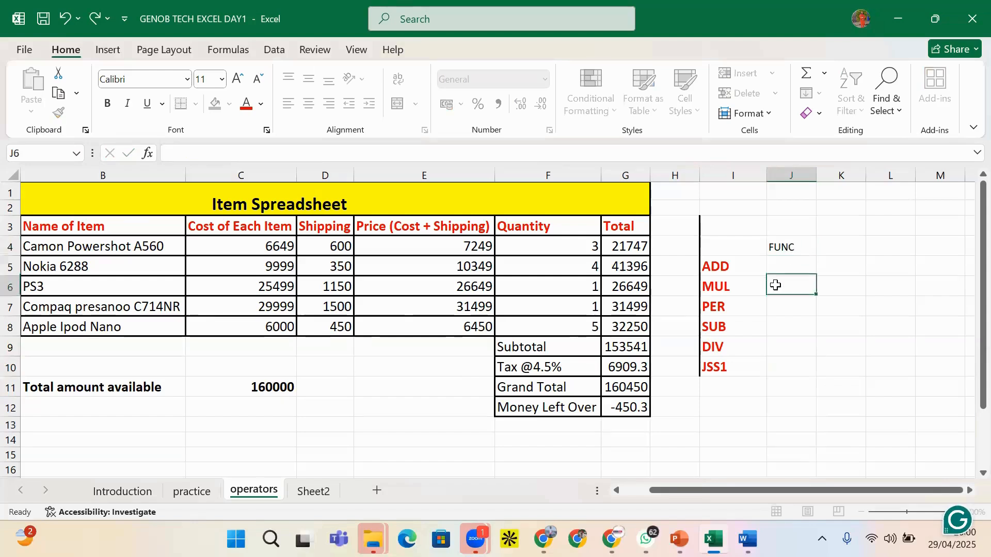
type("PRO")
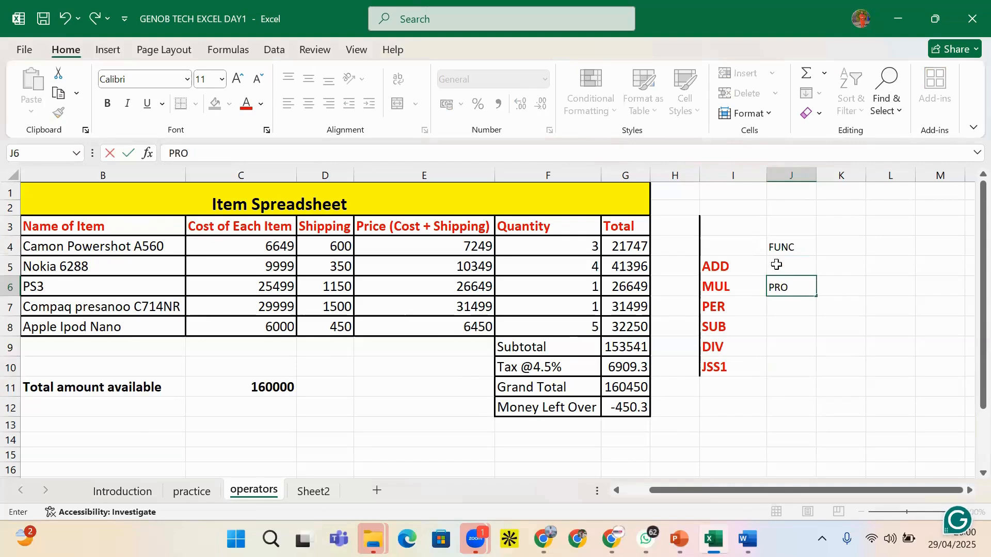
left_click(777, 265)
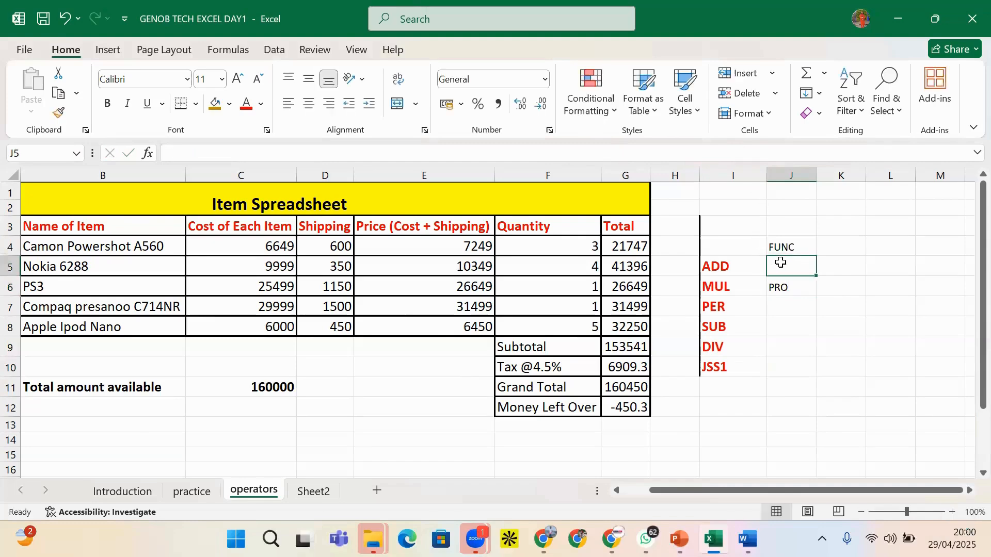
type("SUM")
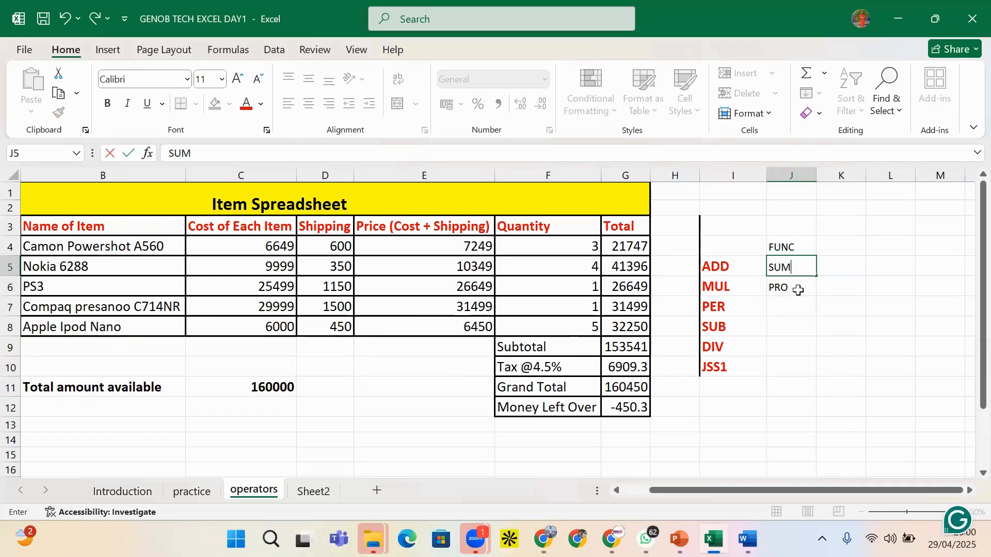
left_click(763, 305)
Enter CON in J7 and the & symbol beside it in K7
left_click(786, 308)
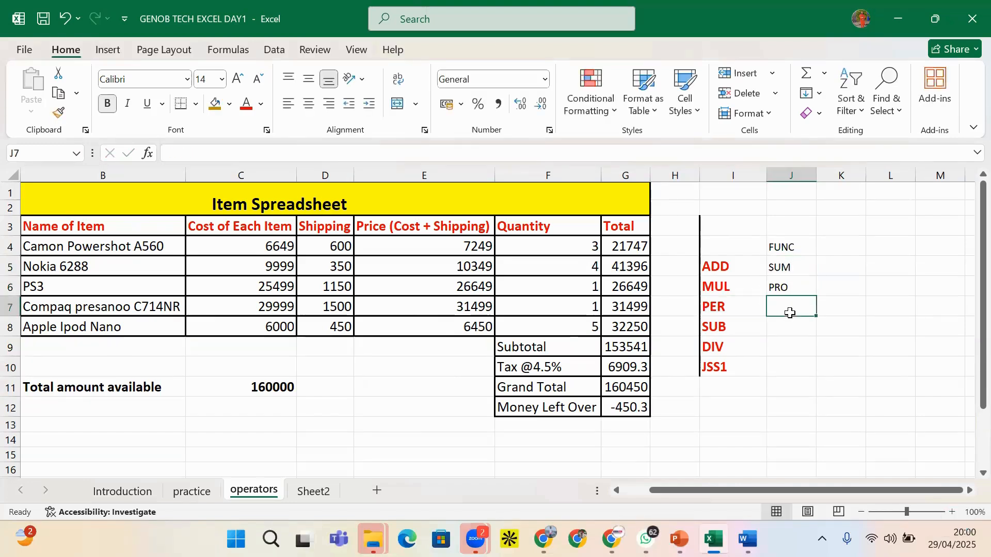
left_click(775, 372)
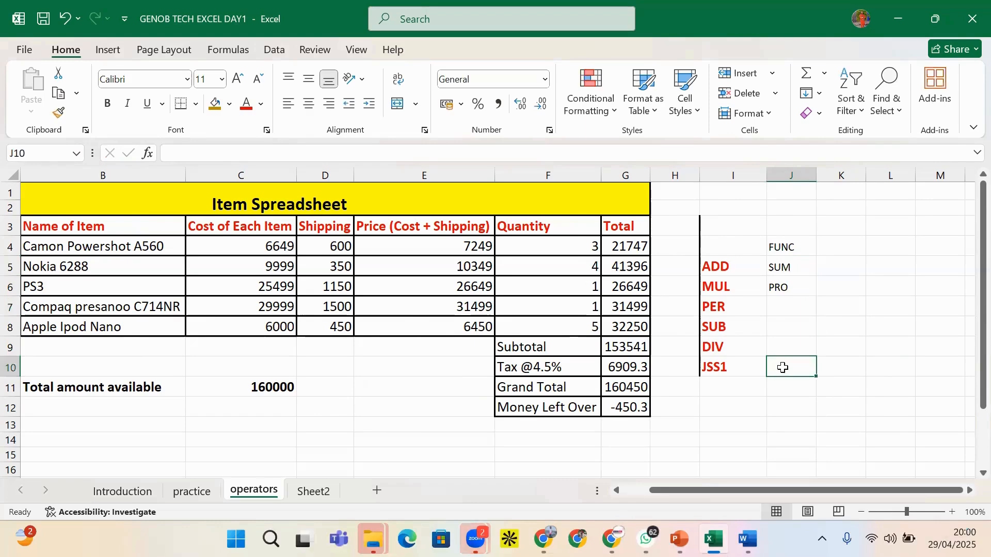
left_click(791, 312)
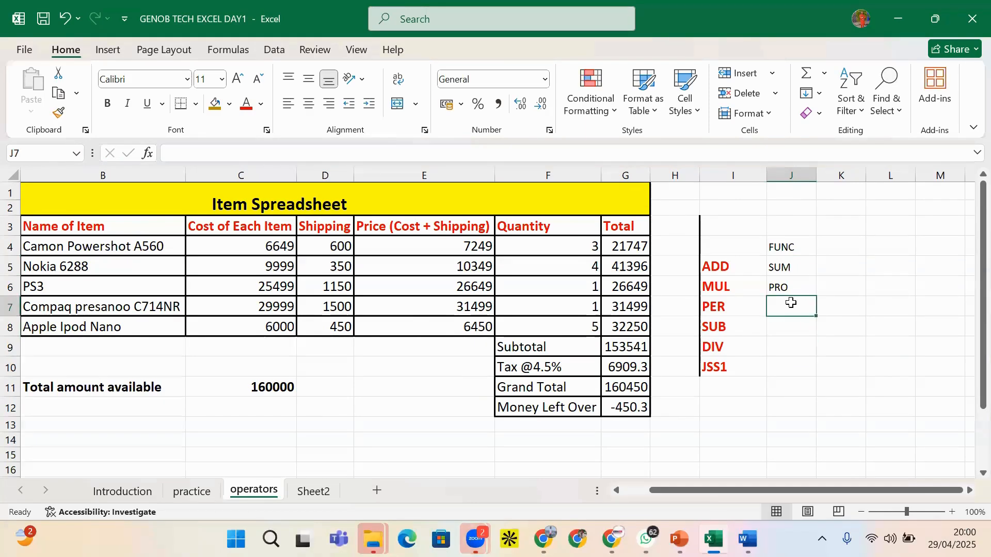
type("CON")
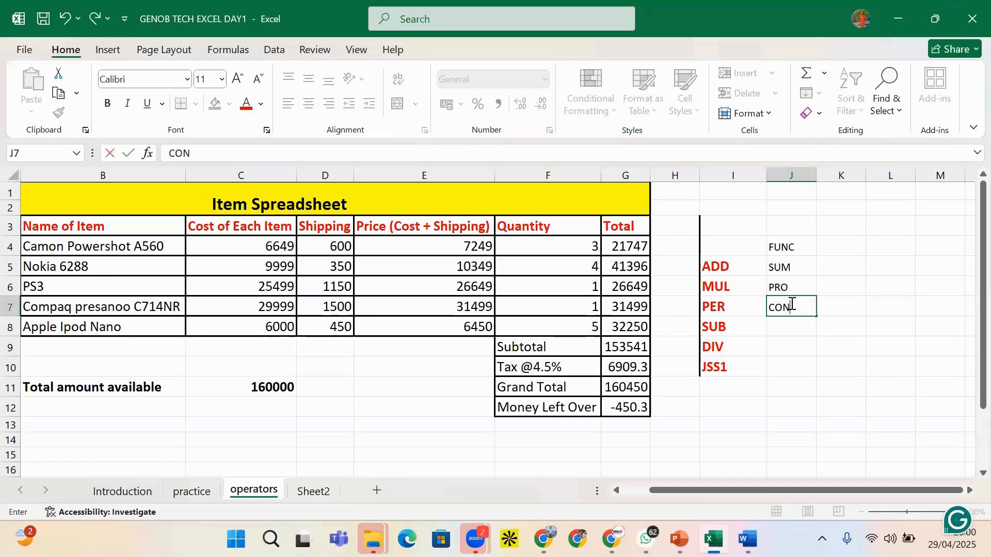
left_click(781, 348)
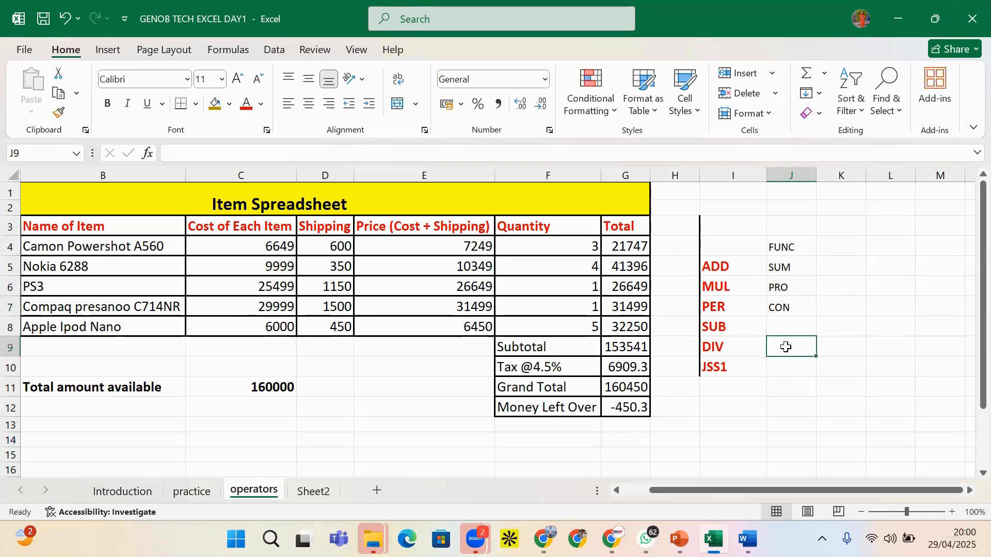
left_click(826, 325)
left_click(836, 299)
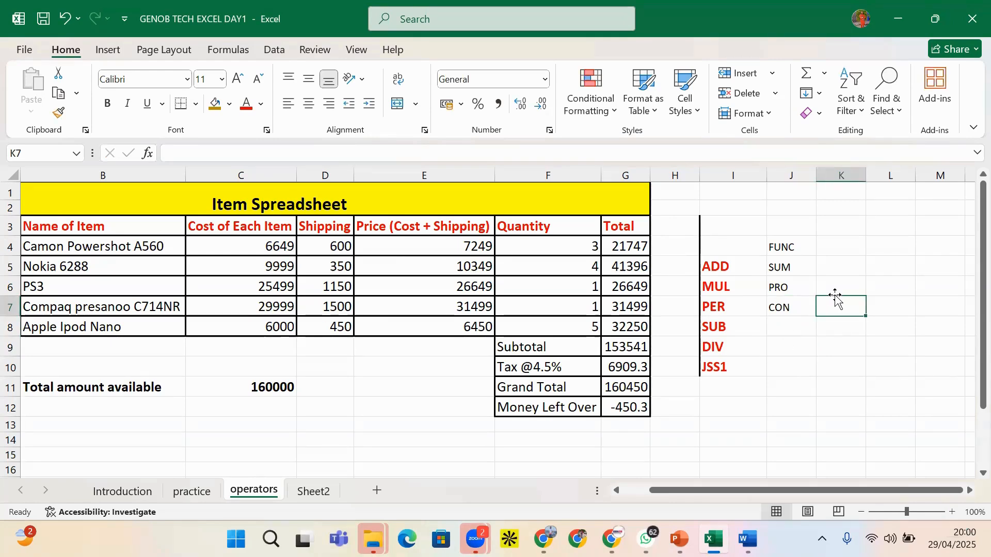
type("&")
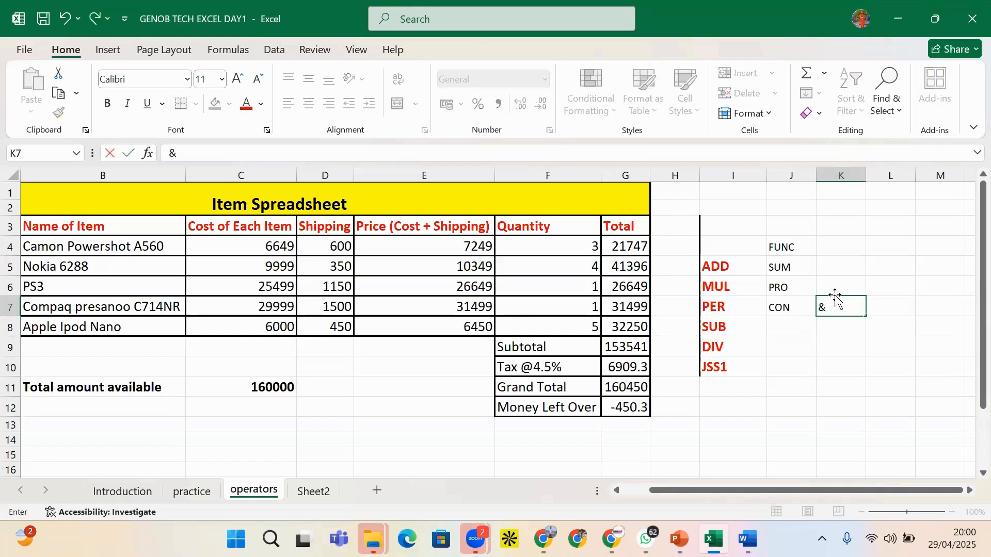
key("Return")
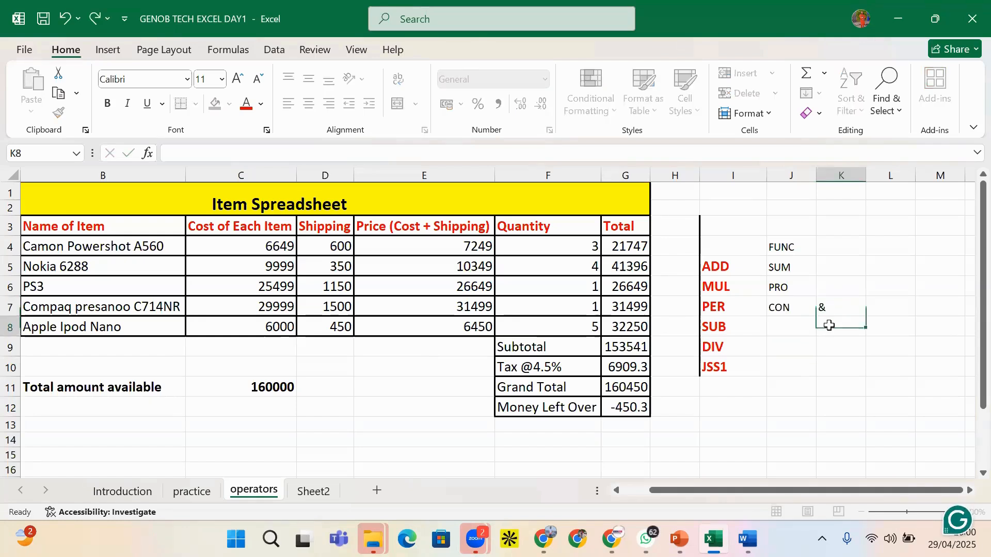
left_click(780, 342)
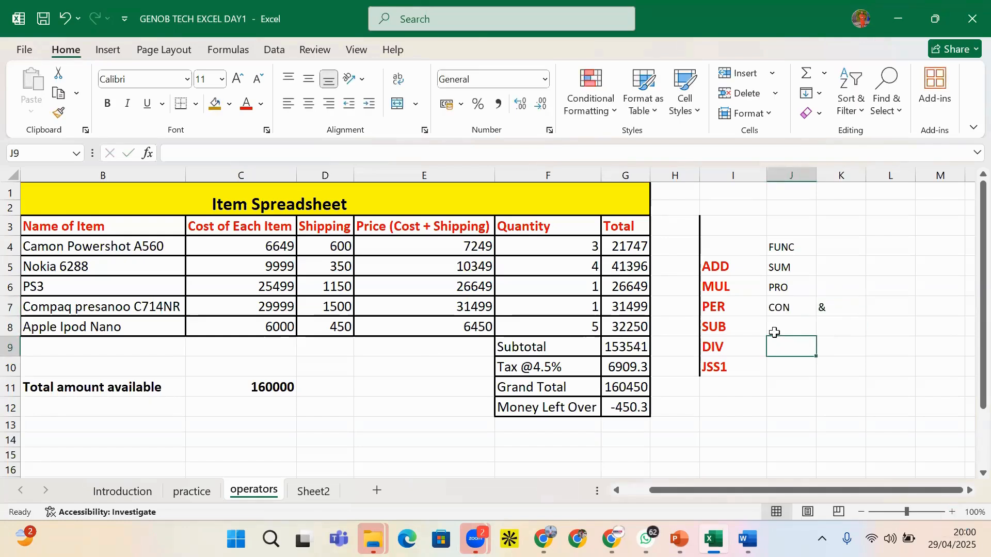
Start a new formula with = in J8
left_click(714, 272)
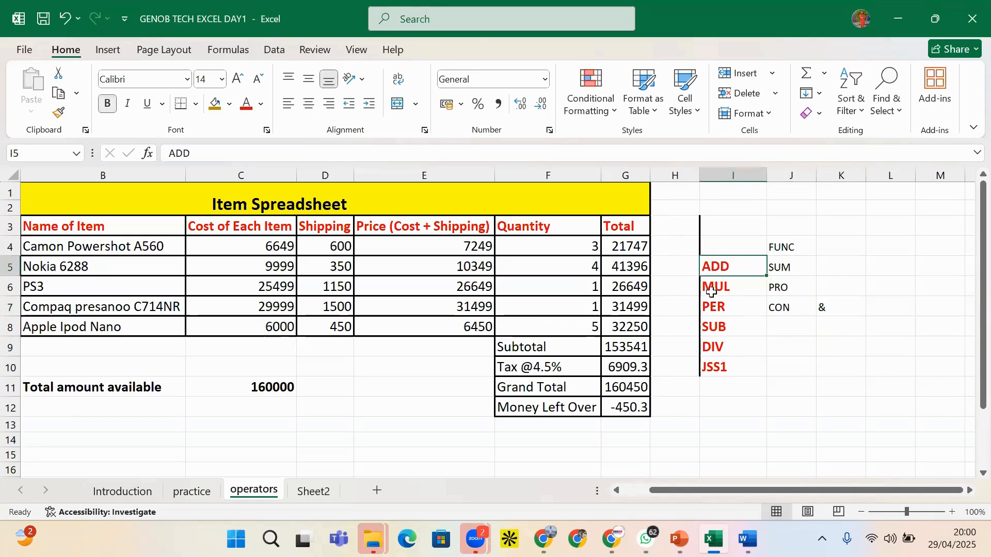
left_click(714, 287)
left_click(770, 315)
left_click(785, 324)
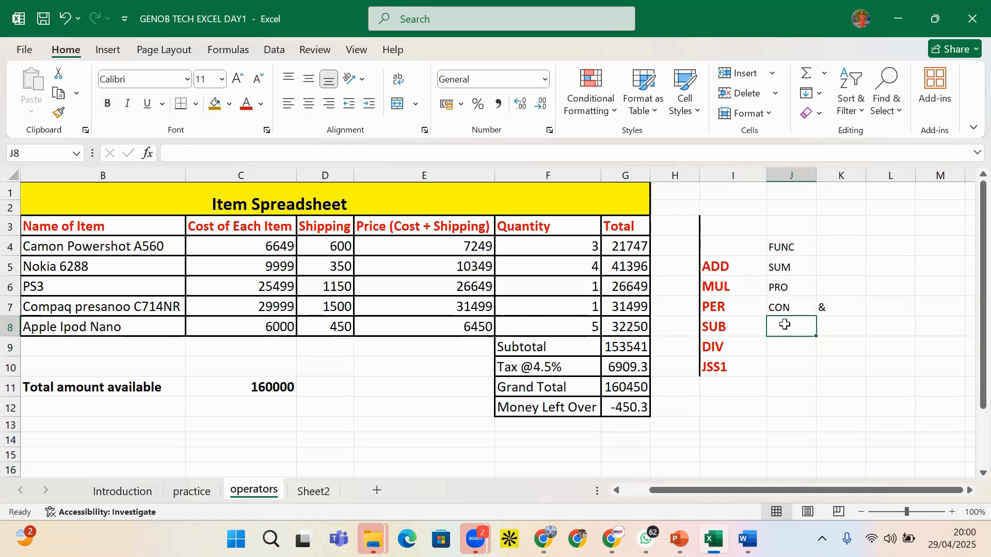
type("=")
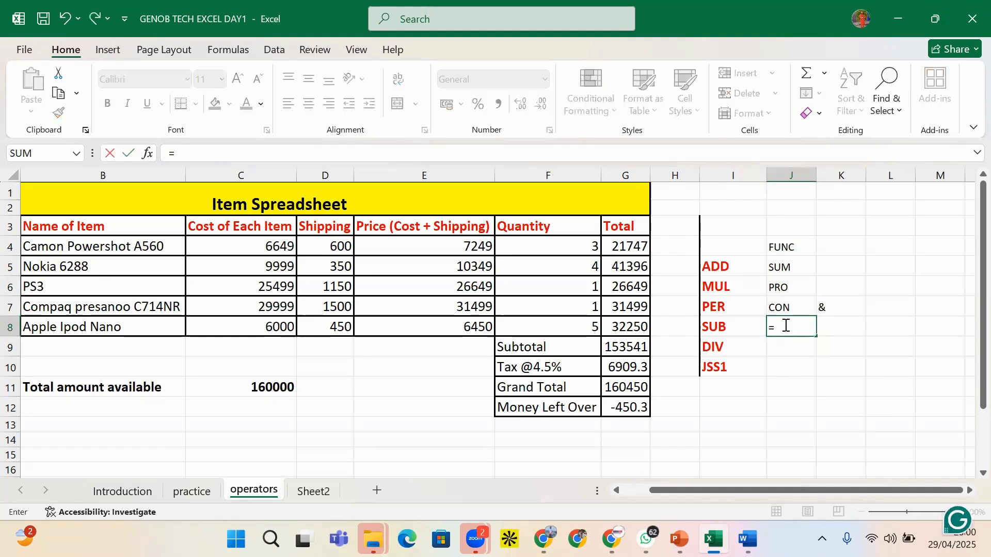
Enter =I5&I6 in J8 to join ADD and MUL into ADDMUL
left_click(730, 267)
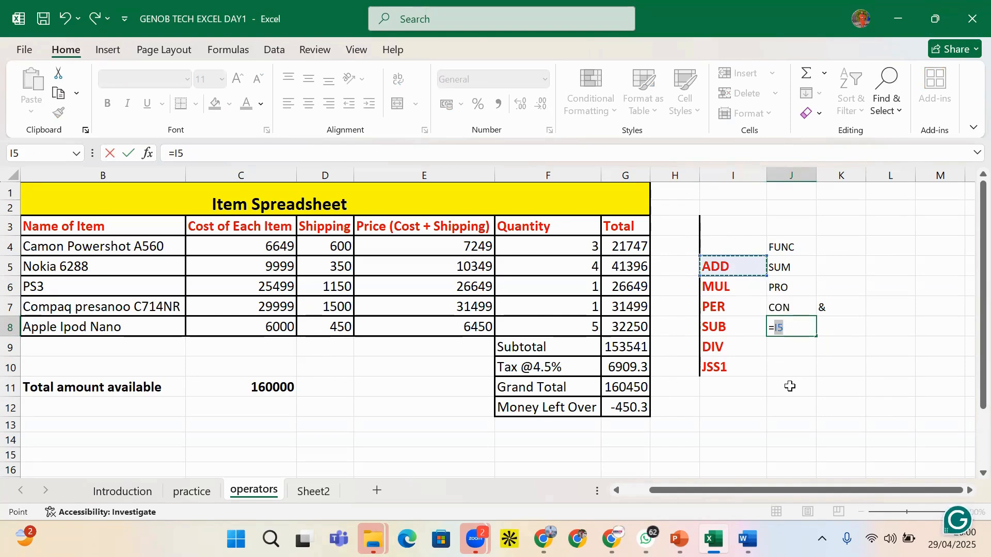
type("&")
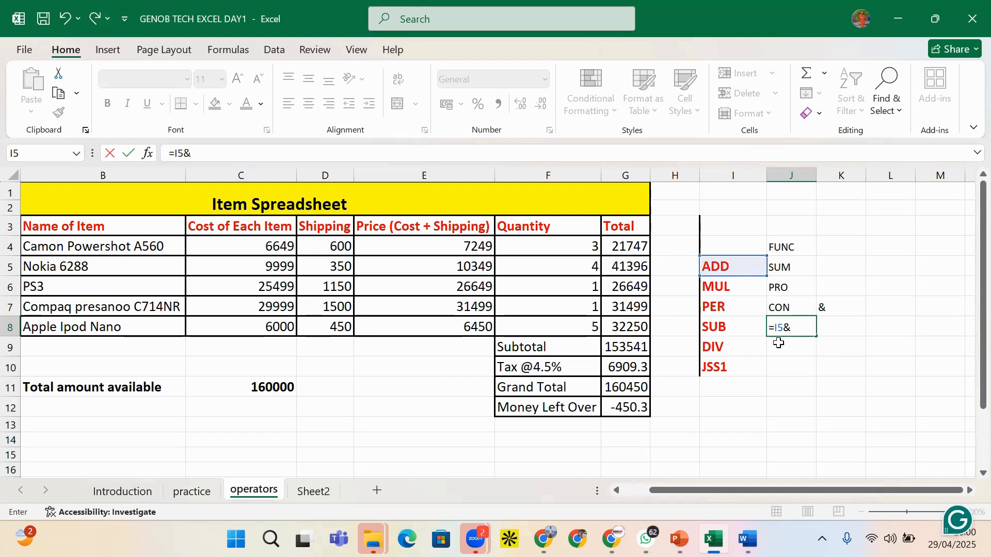
left_click(725, 288)
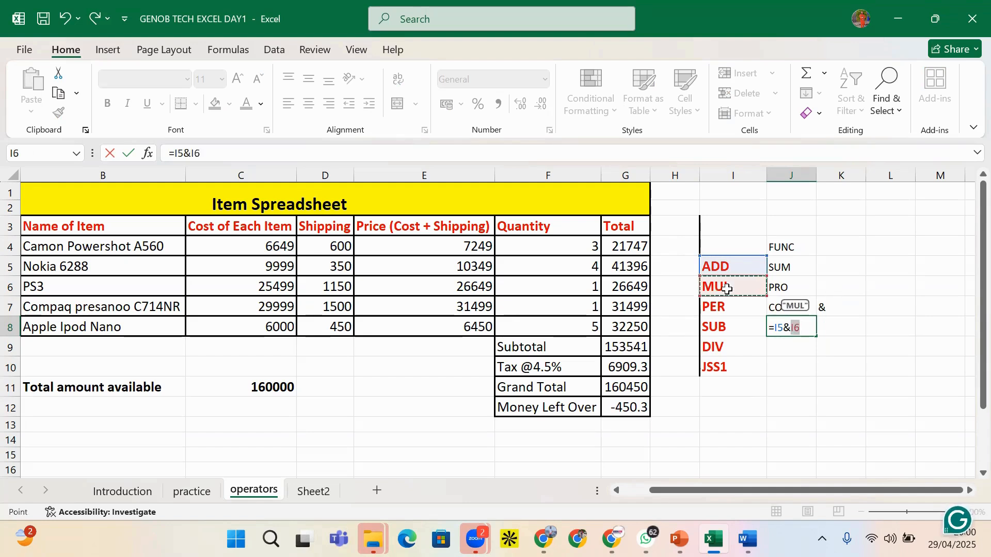
key("Return")
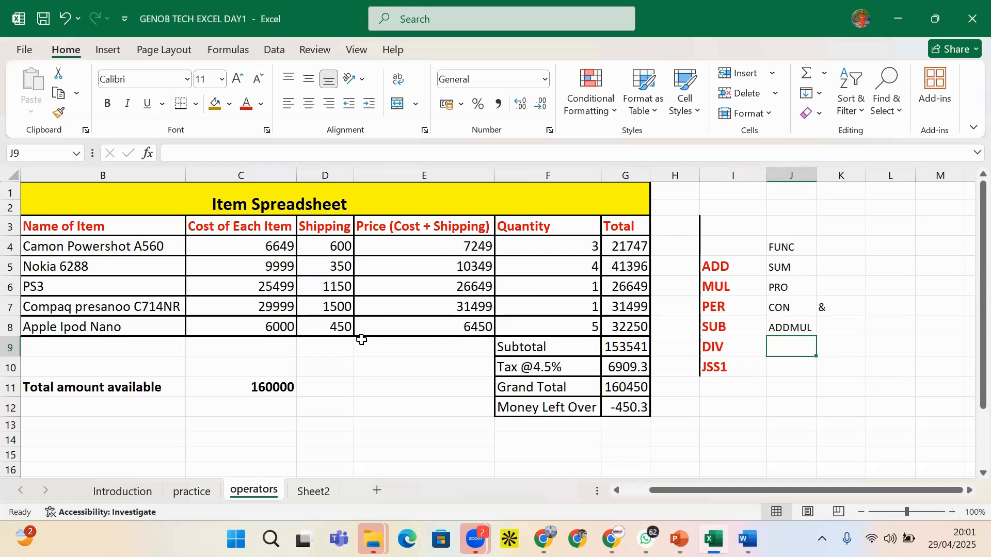
left_click(808, 332)
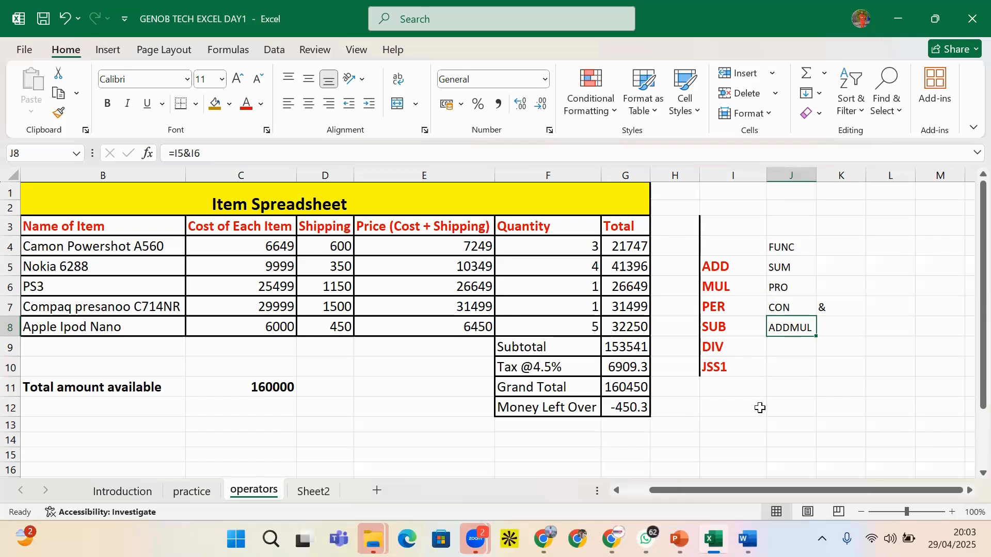
Delete the =I5&I6 formula from J8
key("Delete")
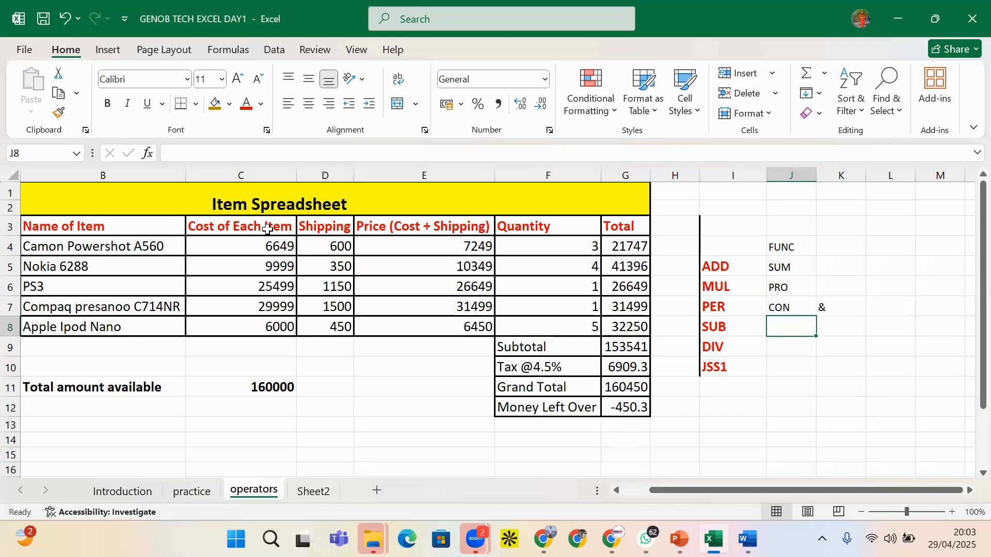
Delete the Tax, Grand Total and Money Left Over formulas in G10:G12
left_click(248, 209)
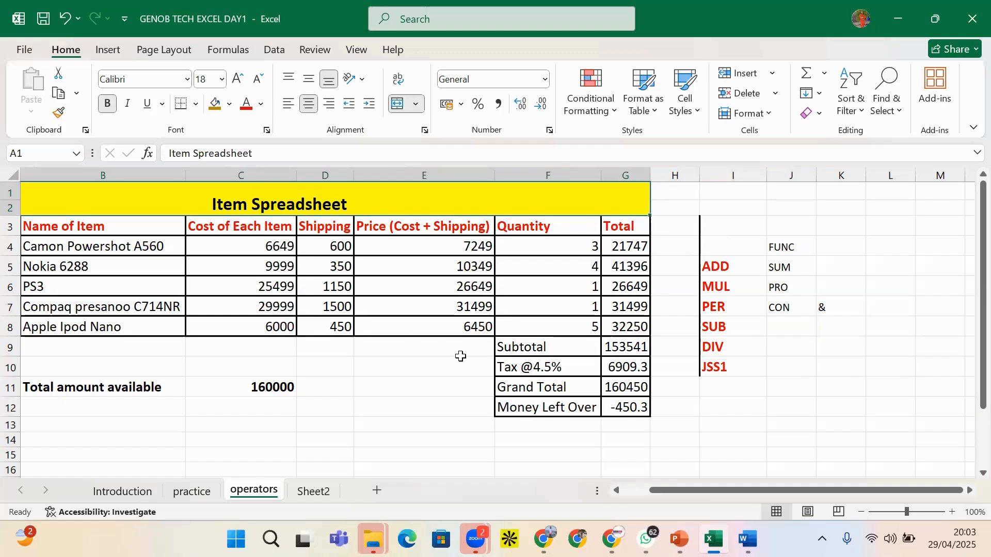
left_click(624, 407)
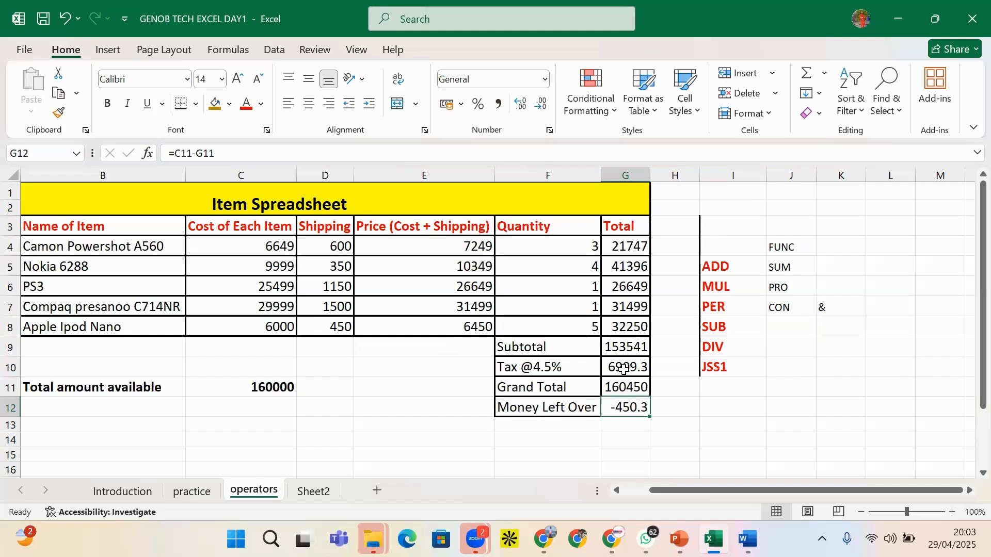
left_click_drag(624, 368, 625, 408)
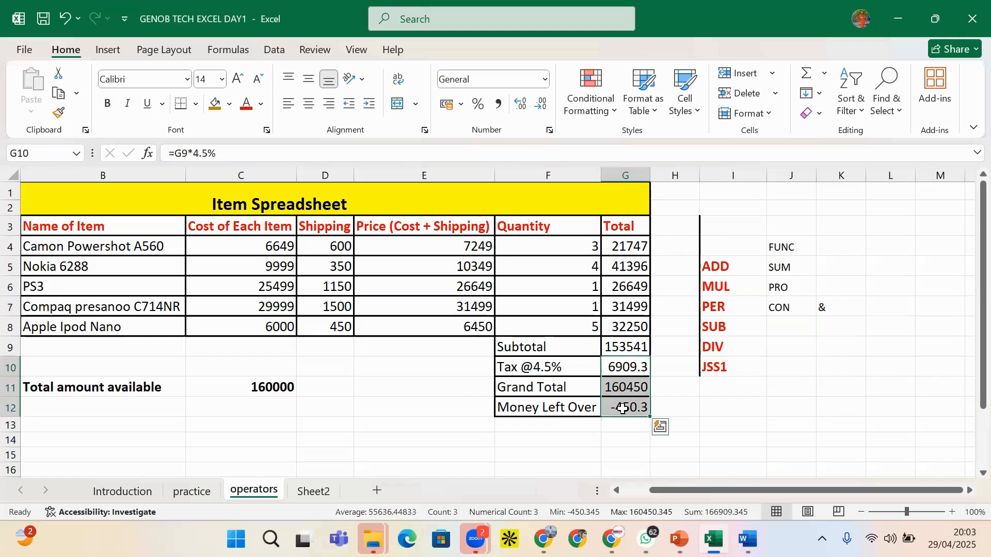
key("Delete")
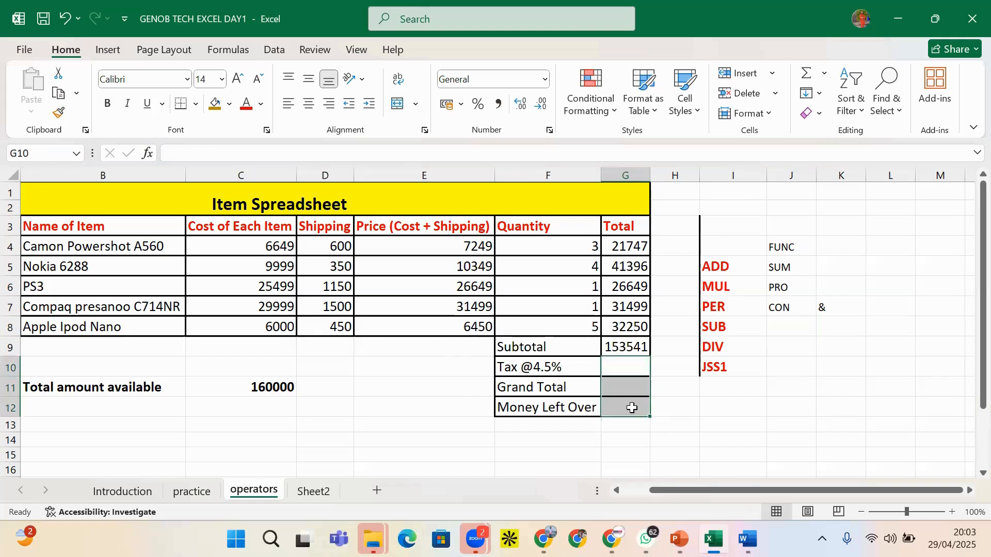
left_click(618, 370)
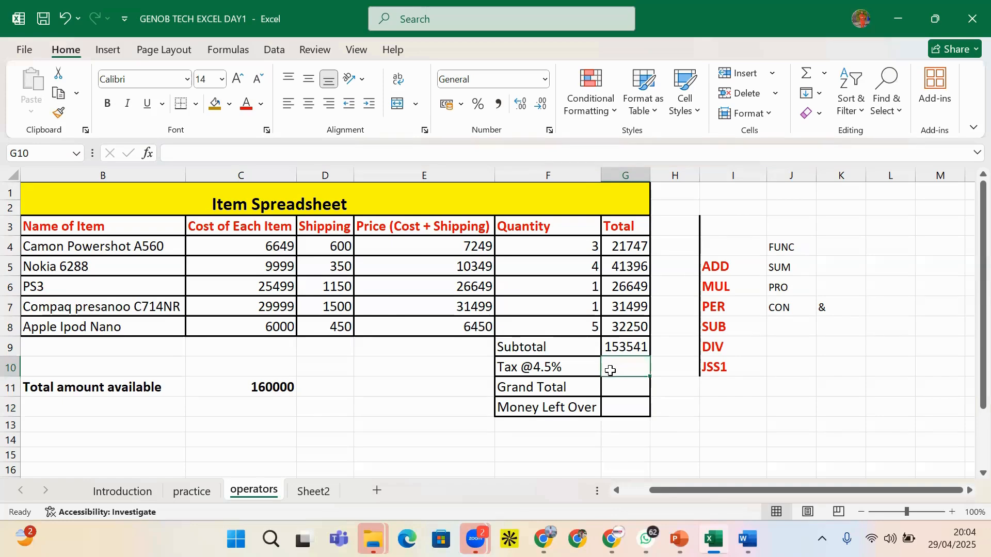
left_click(718, 268)
left_click(720, 288)
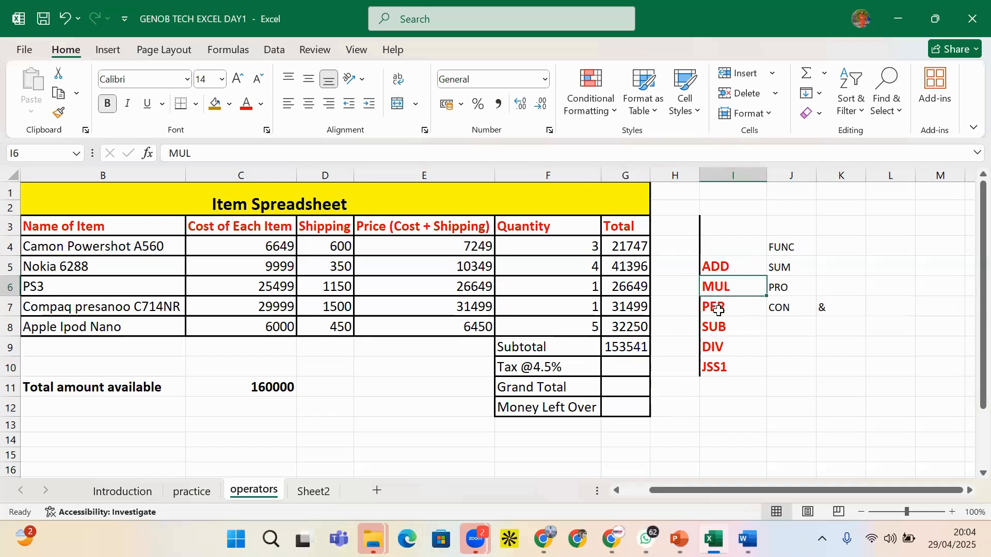
left_click(719, 311)
left_click(718, 329)
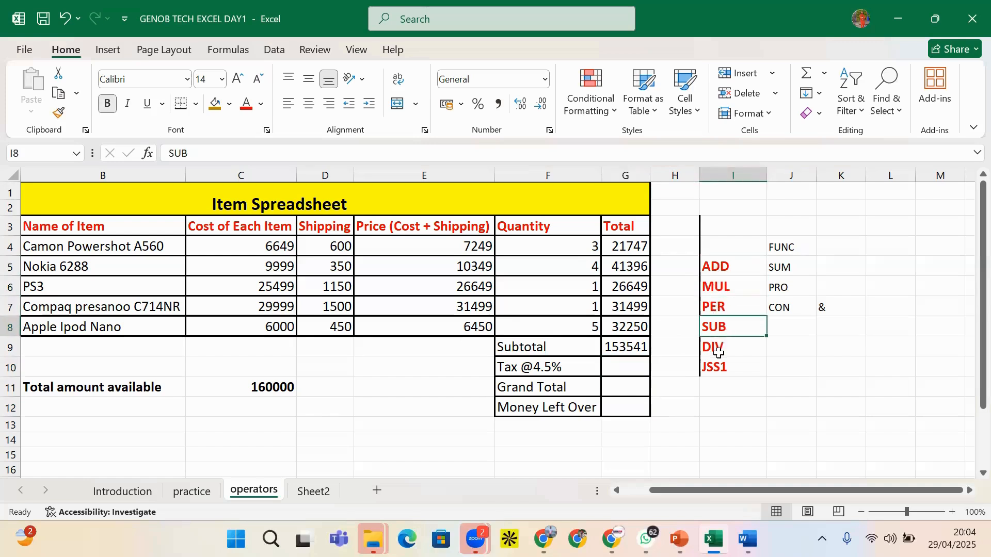
left_click(718, 353)
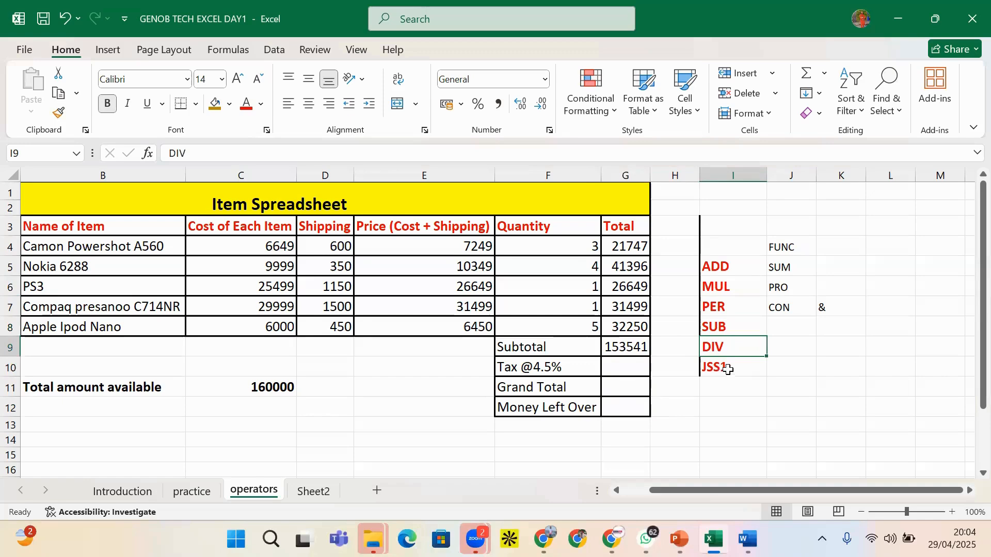
left_click(721, 370)
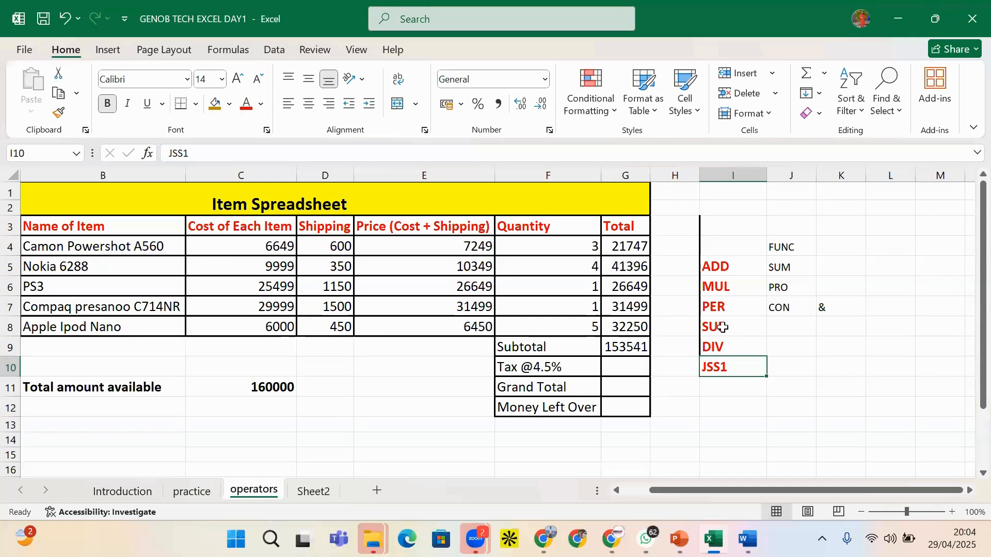
left_click(453, 252)
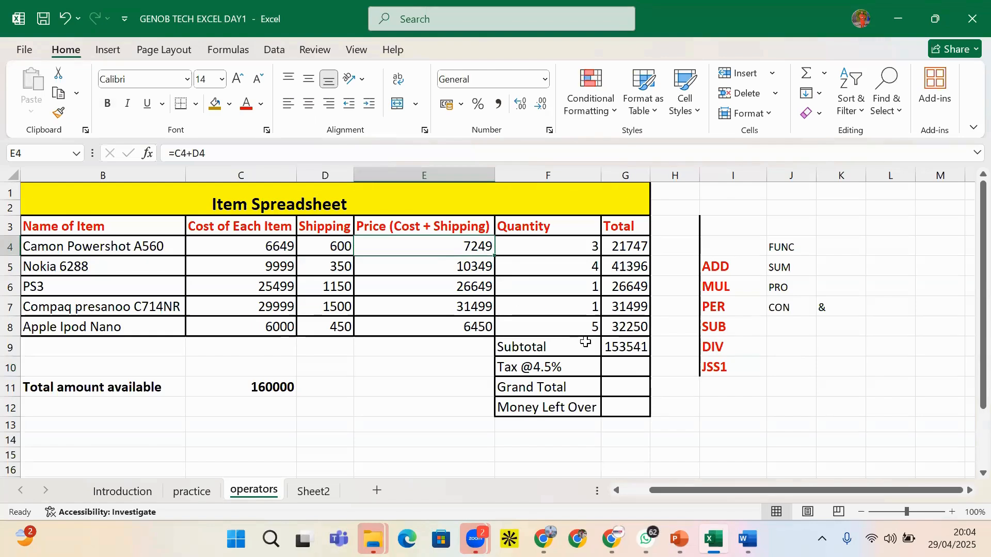
left_click(611, 366)
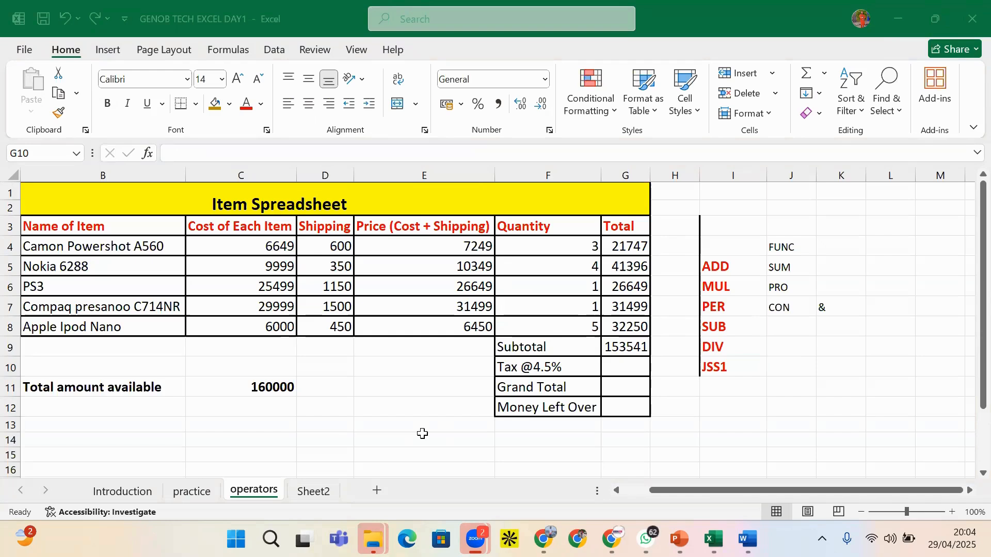
left_click(629, 348)
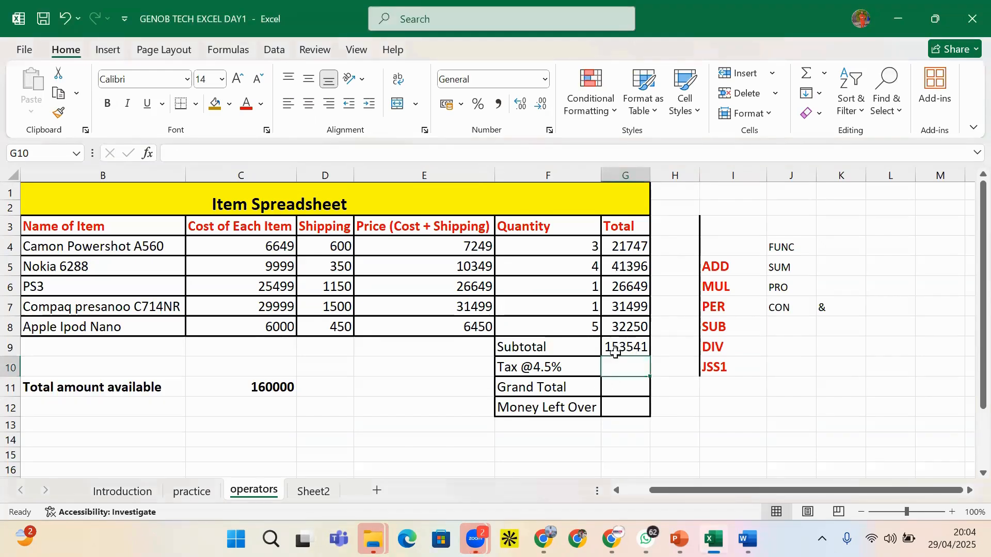
left_click(614, 350)
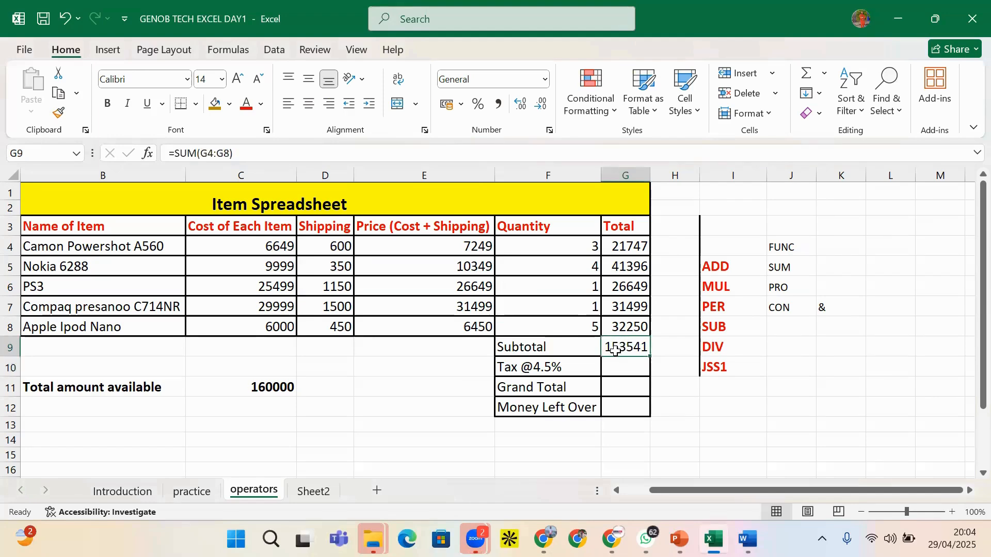
left_click(197, 154)
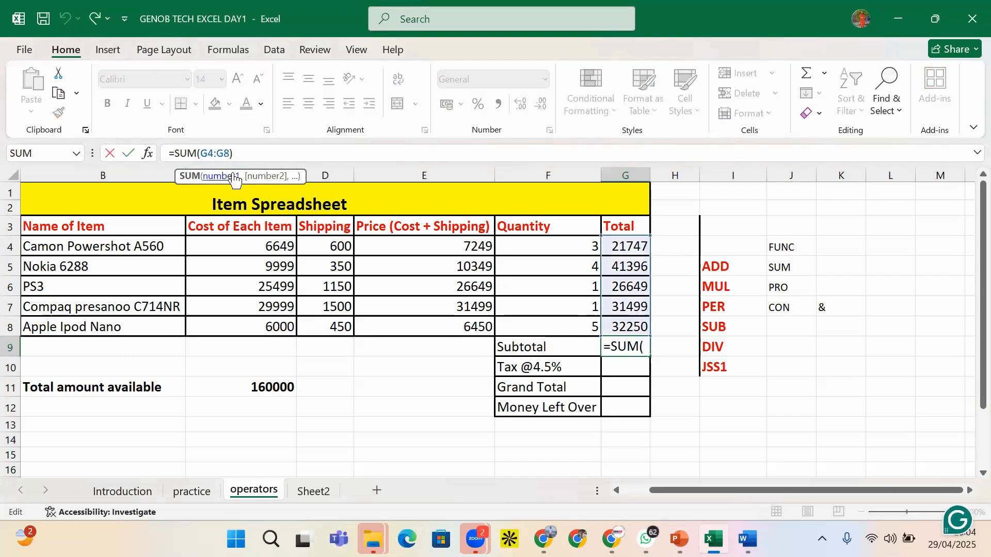
left_click(863, 309)
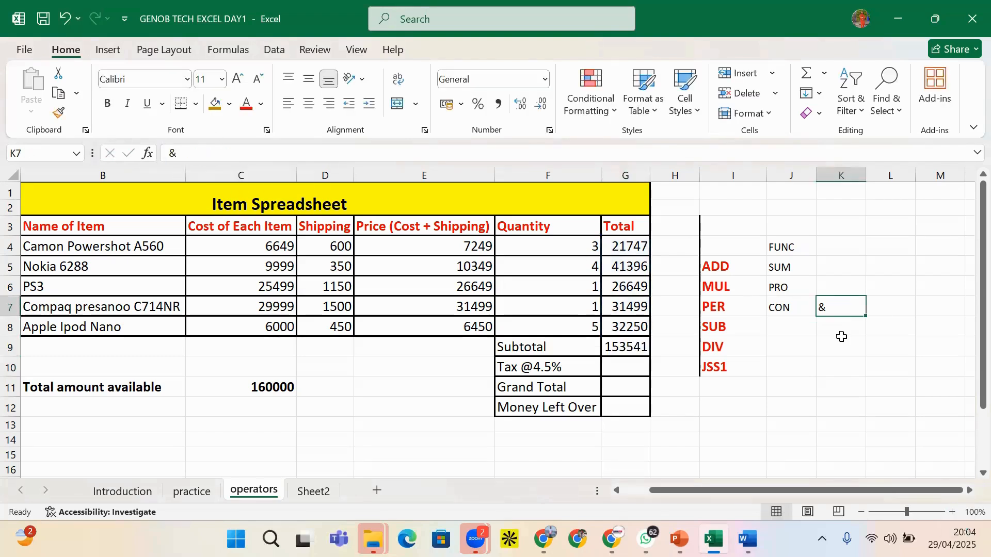
left_click(874, 309)
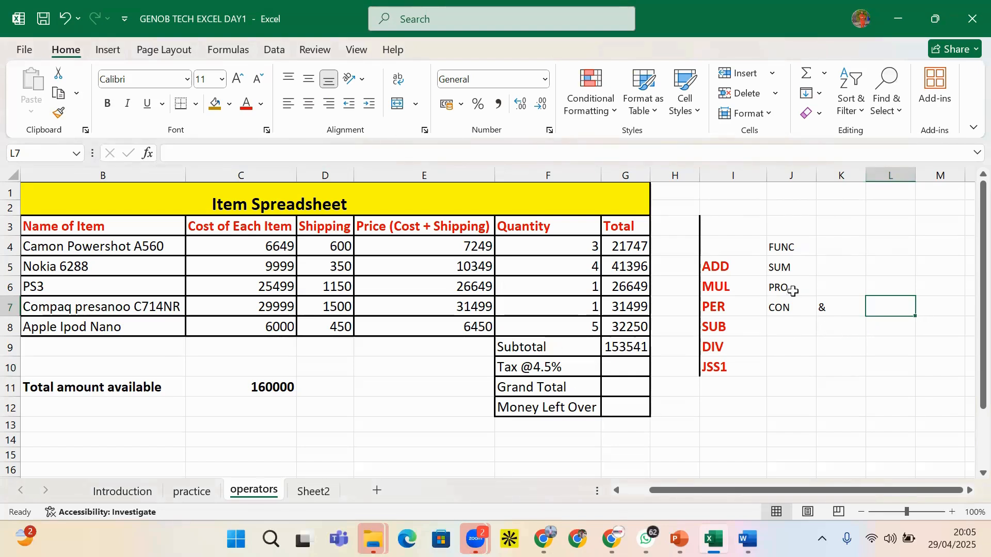
left_click(798, 231)
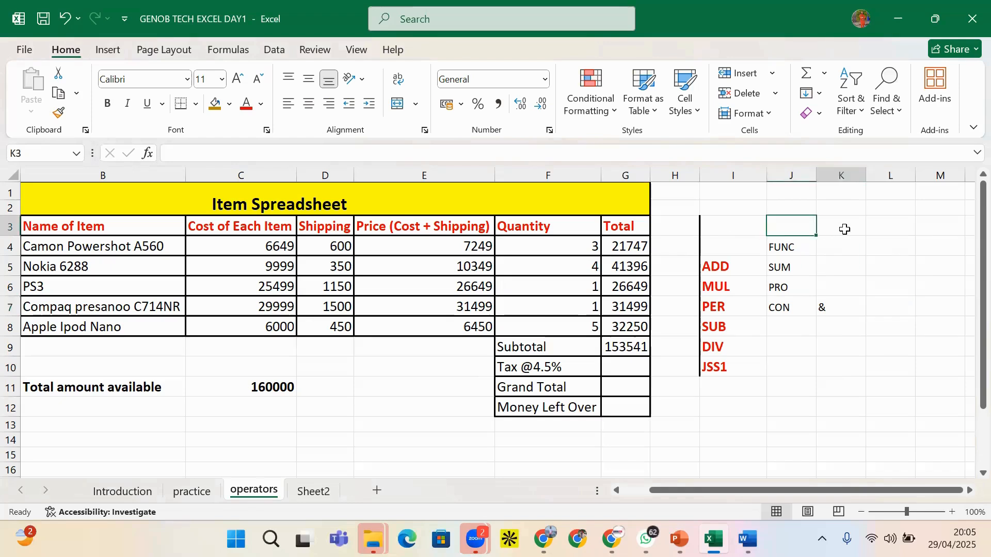
left_click(850, 265)
left_click(792, 226)
left_click(882, 248)
left_click(849, 272)
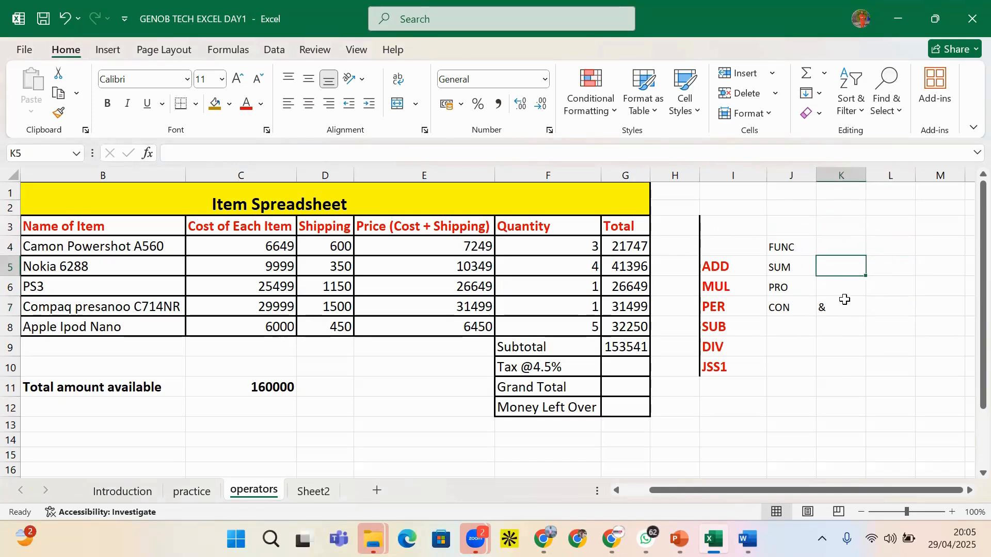
left_click(888, 267)
left_click(853, 241)
left_click(859, 271)
left_click(872, 274)
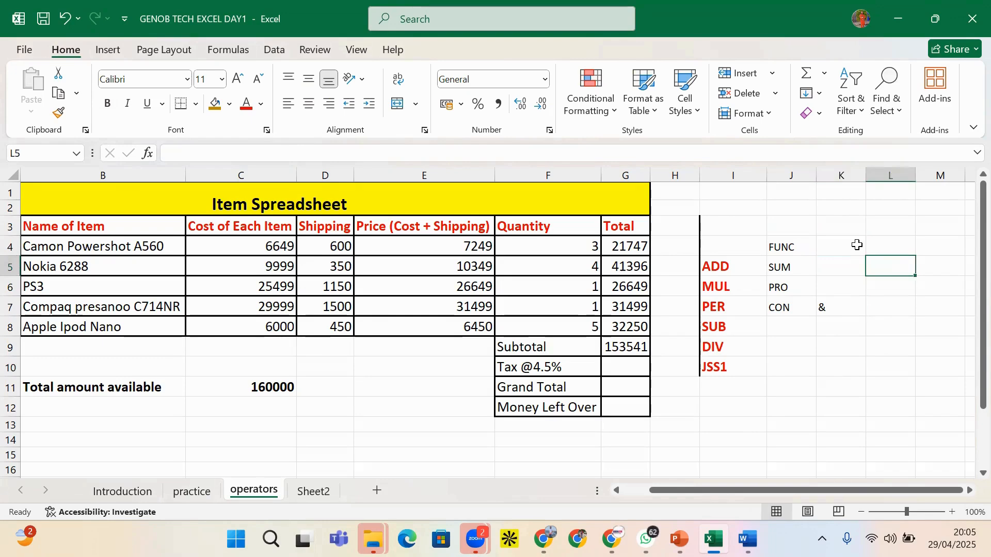
left_click(859, 246)
left_click(841, 303)
left_click(880, 283)
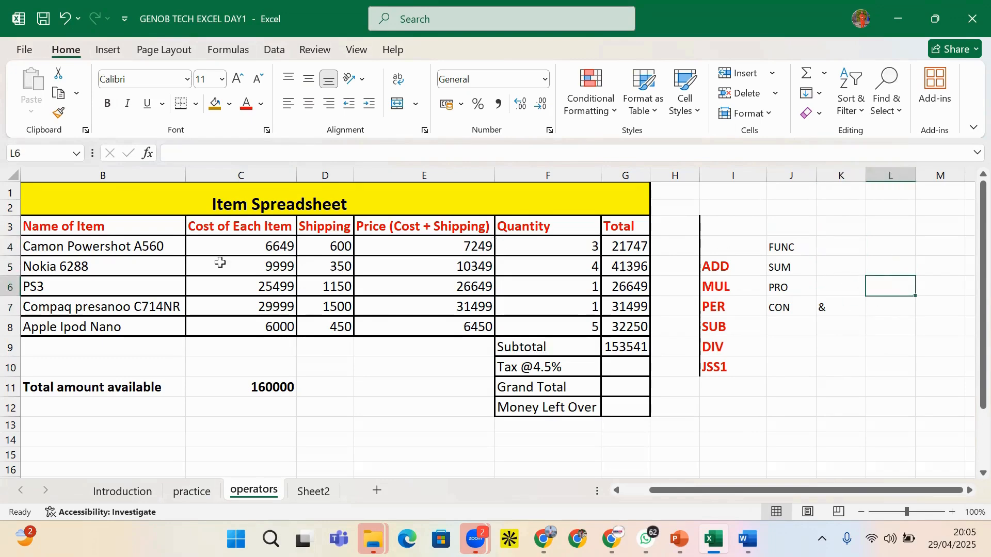
left_click(851, 260)
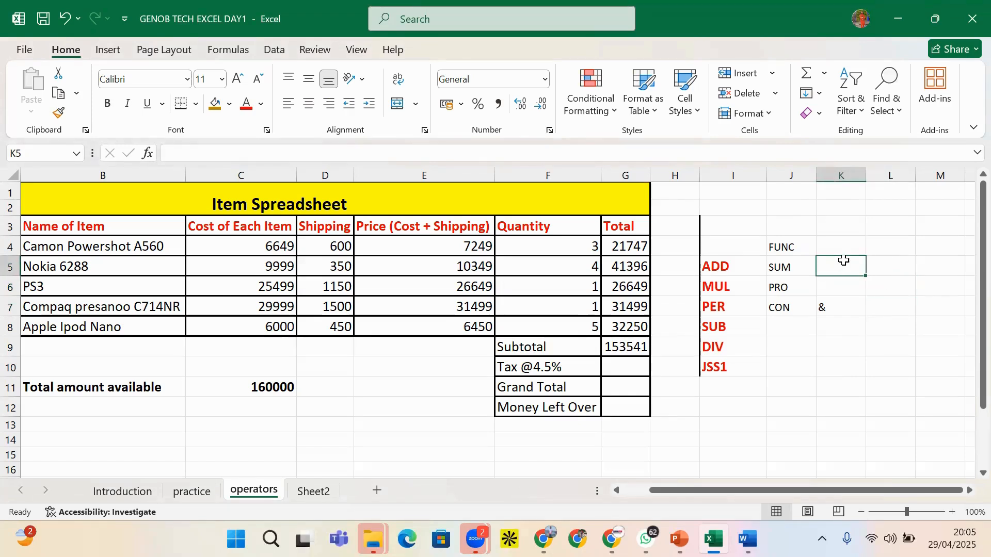
left_click(836, 242)
left_click(831, 214)
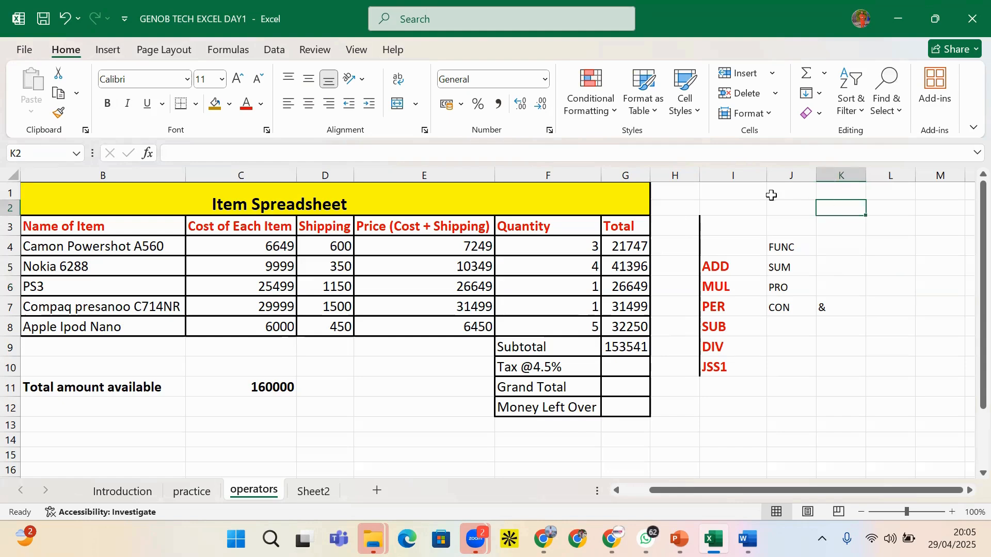
left_click(746, 198)
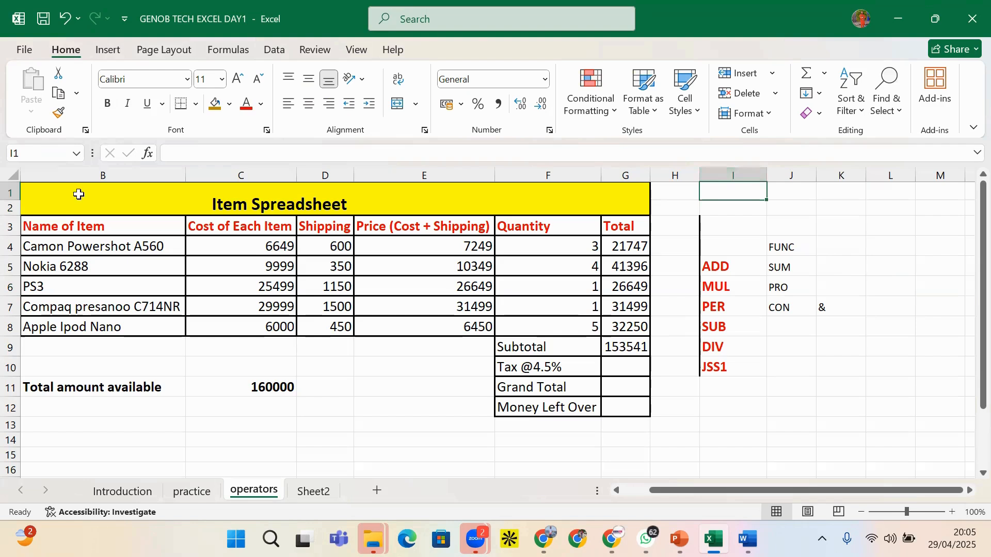
left_click_drag(746, 218, 747, 210)
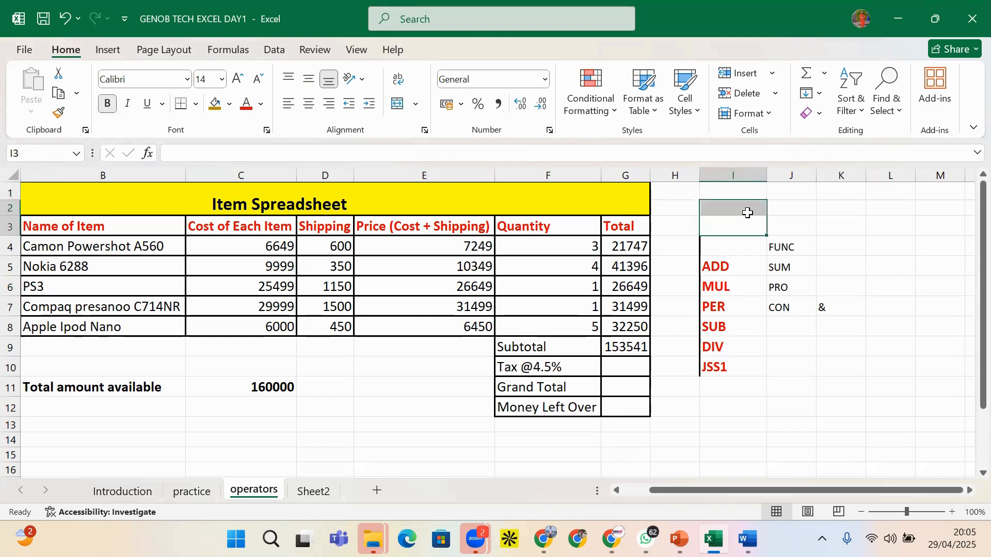
left_click(841, 227)
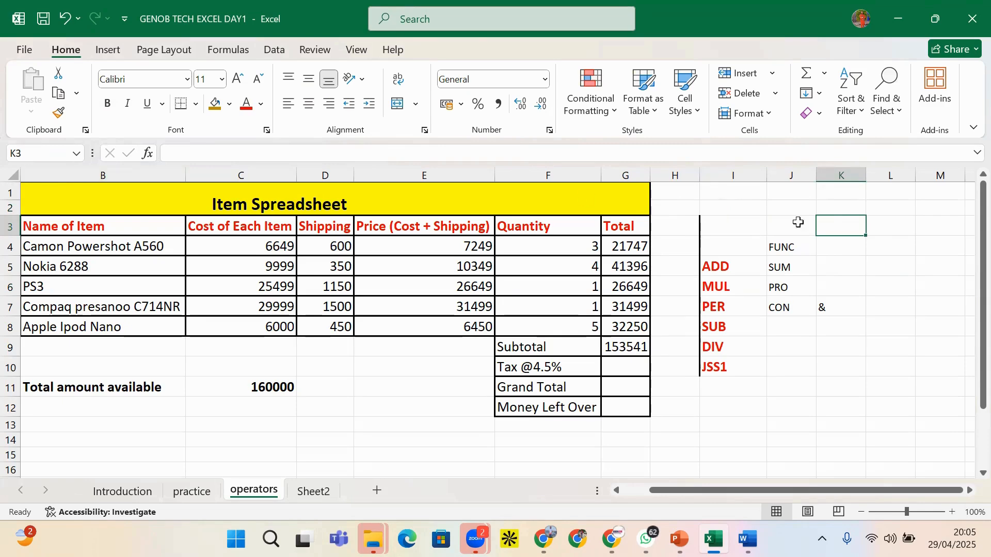
left_click(790, 267)
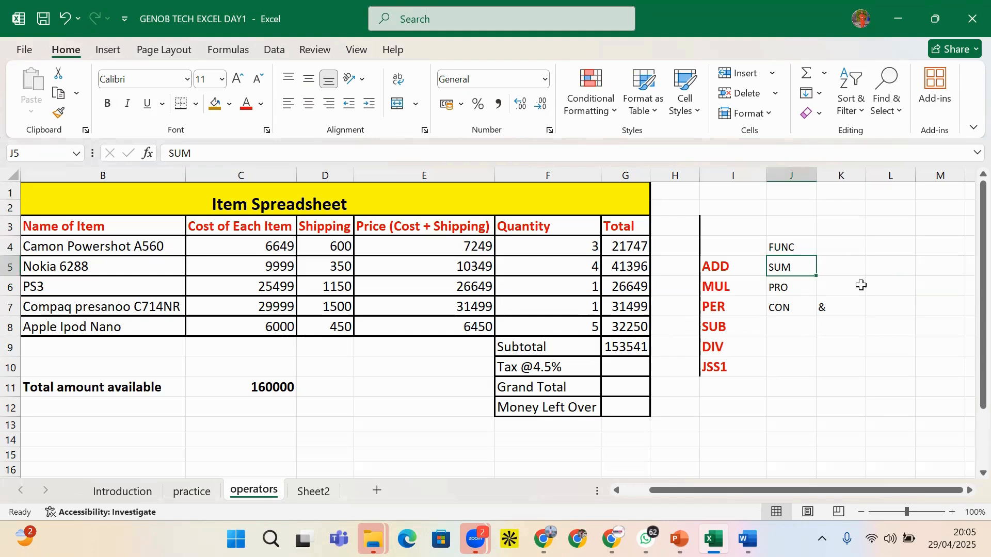
left_click(836, 283)
left_click_drag(839, 222, 845, 308)
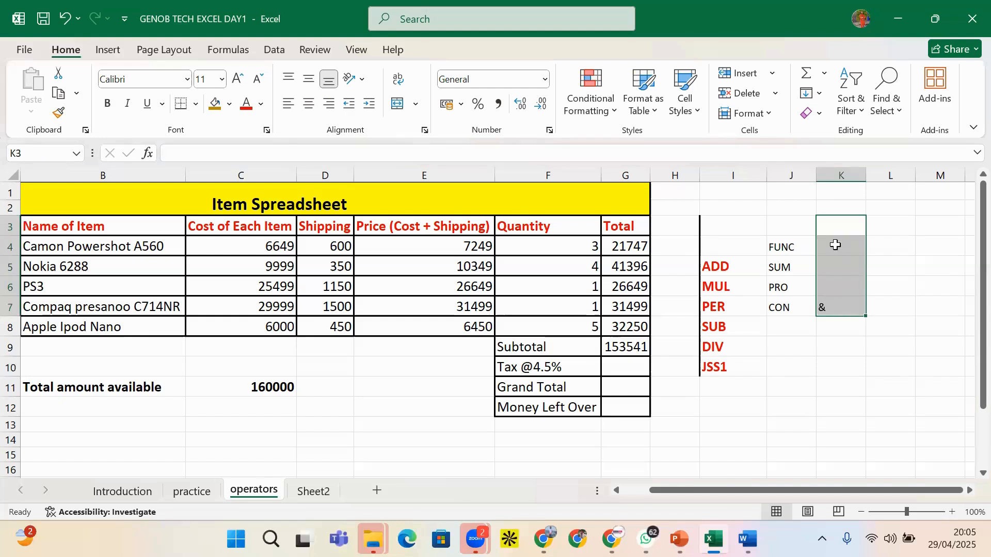
left_click_drag(843, 224, 840, 288)
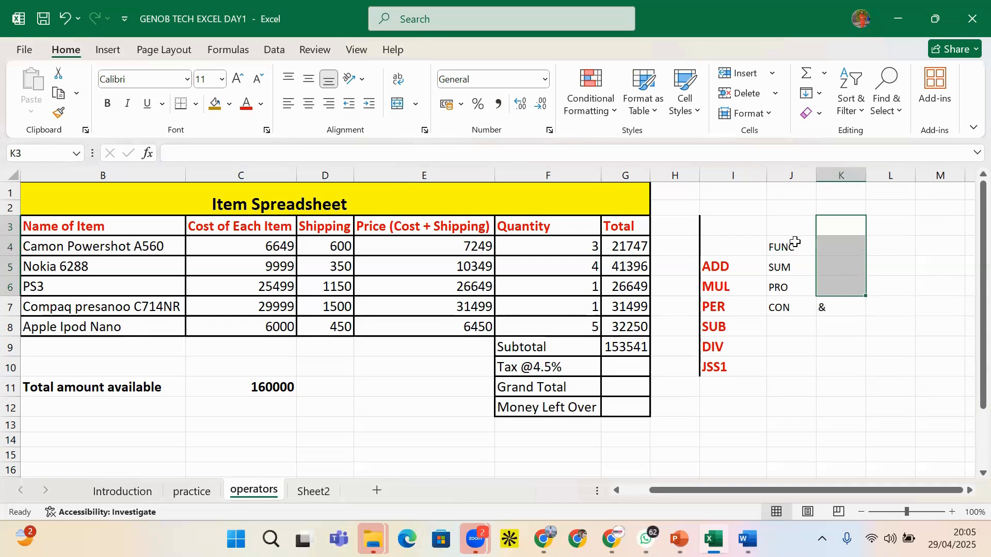
left_click_drag(790, 226, 957, 220)
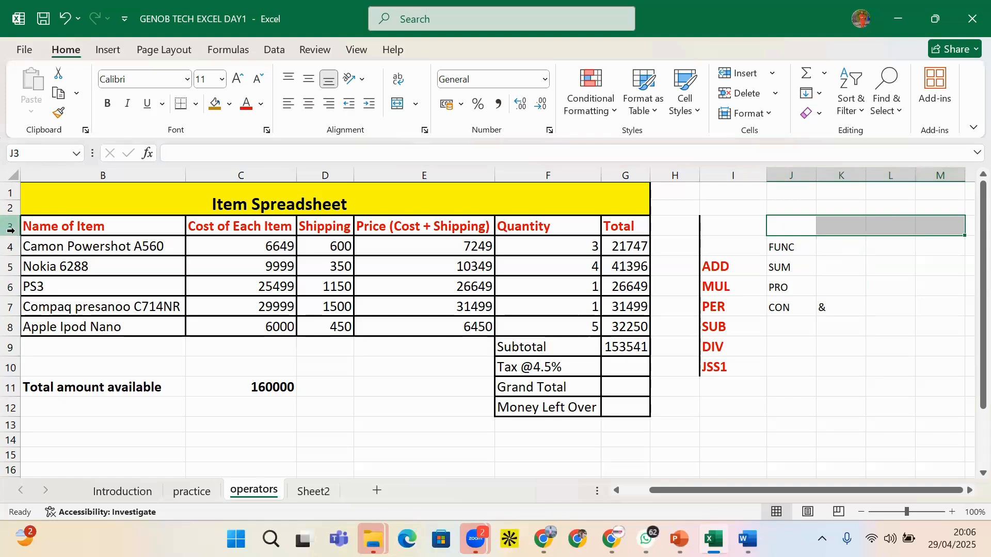
left_click(884, 262)
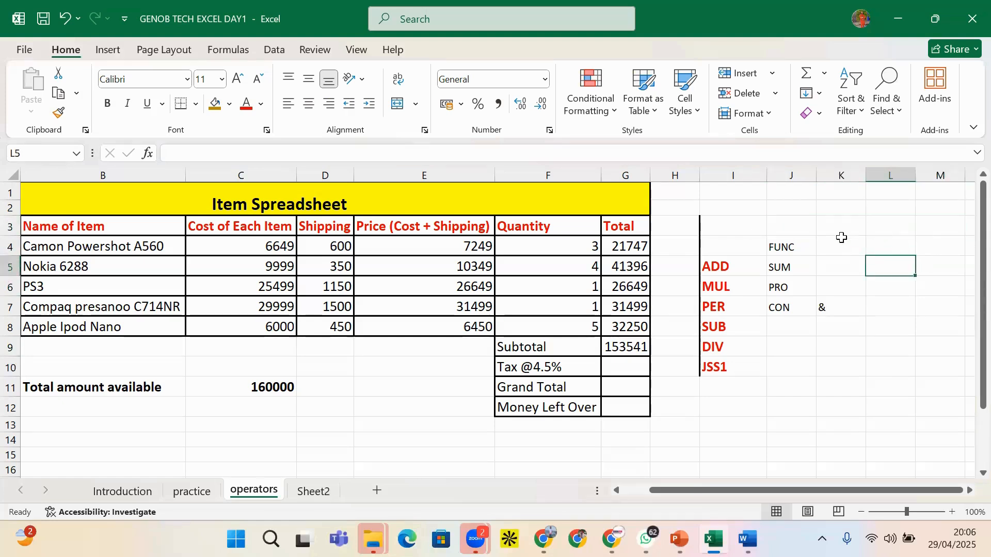
left_click_drag(841, 244, 839, 351)
left_click_drag(833, 385, 830, 402)
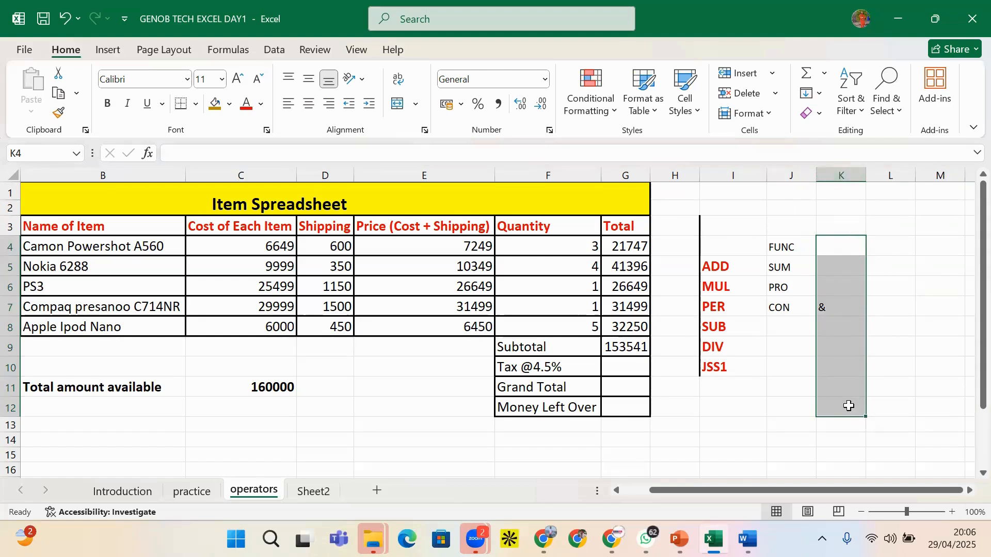
left_click(843, 175)
left_click(797, 174)
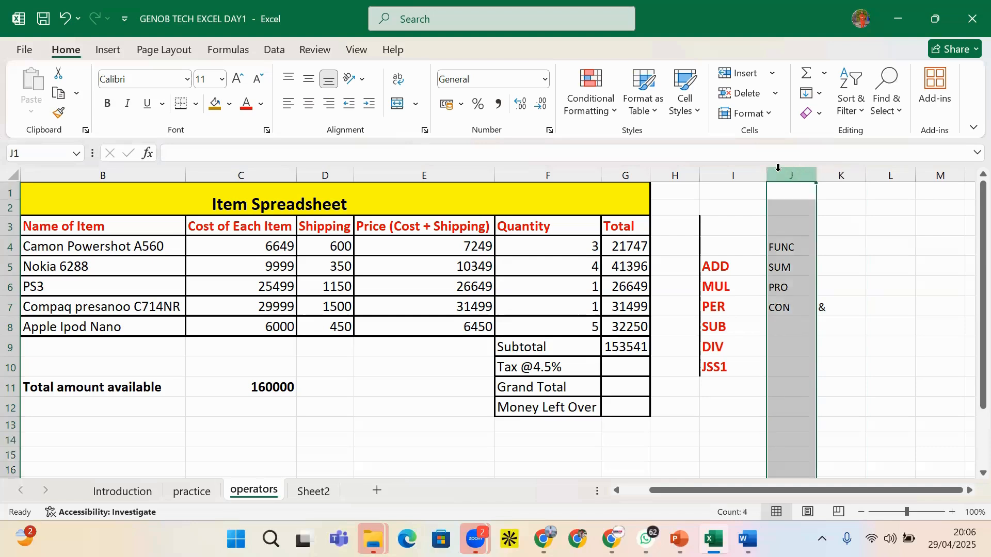
left_click(722, 173)
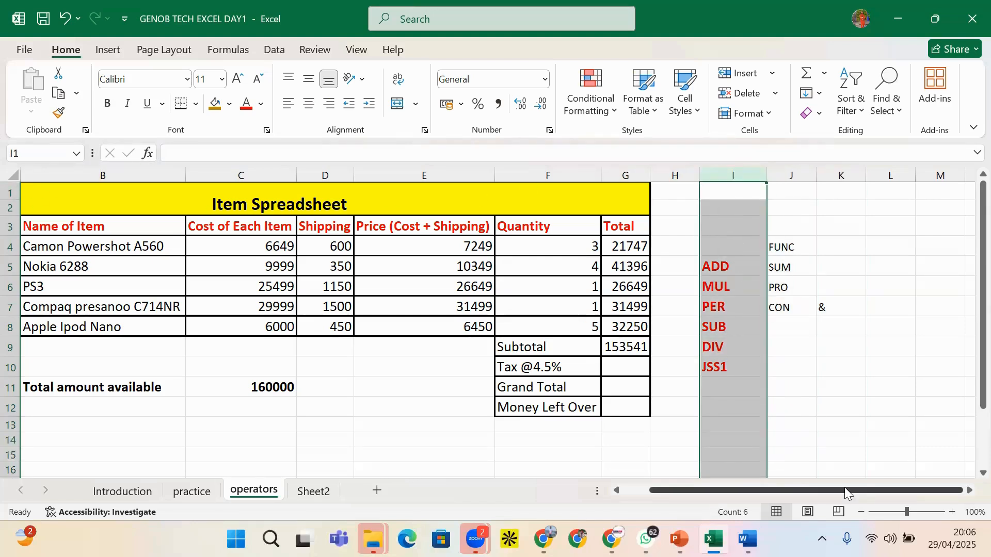
left_click_drag(845, 489, 836, 489)
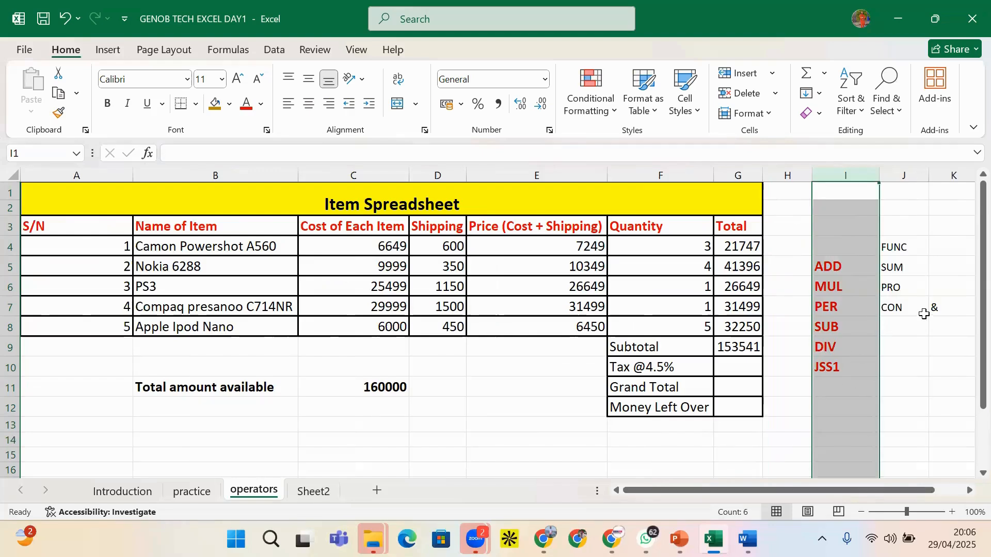
left_click(839, 208)
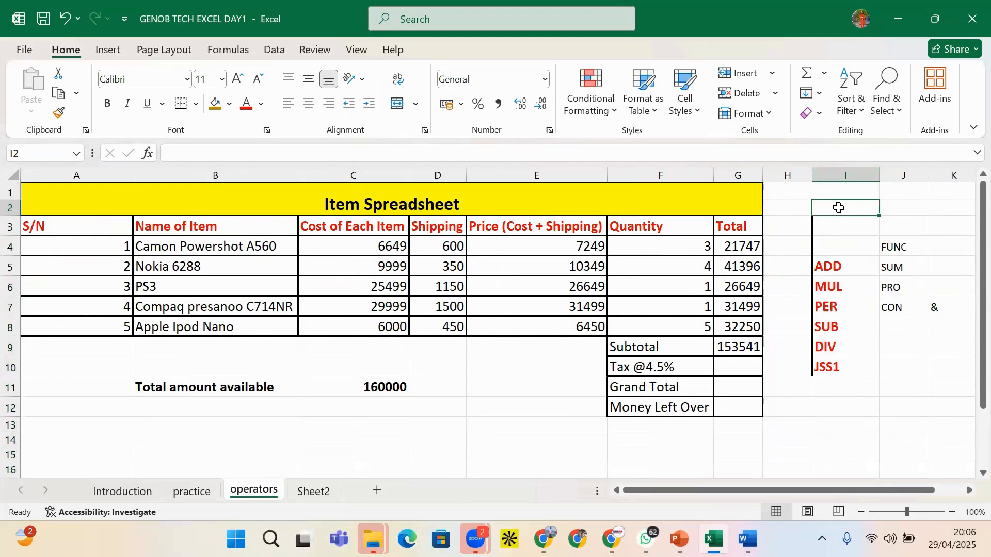
Jump to the last column XFD and the last row 1048576 of the operators sheet
key("ctrl+shift+Right")
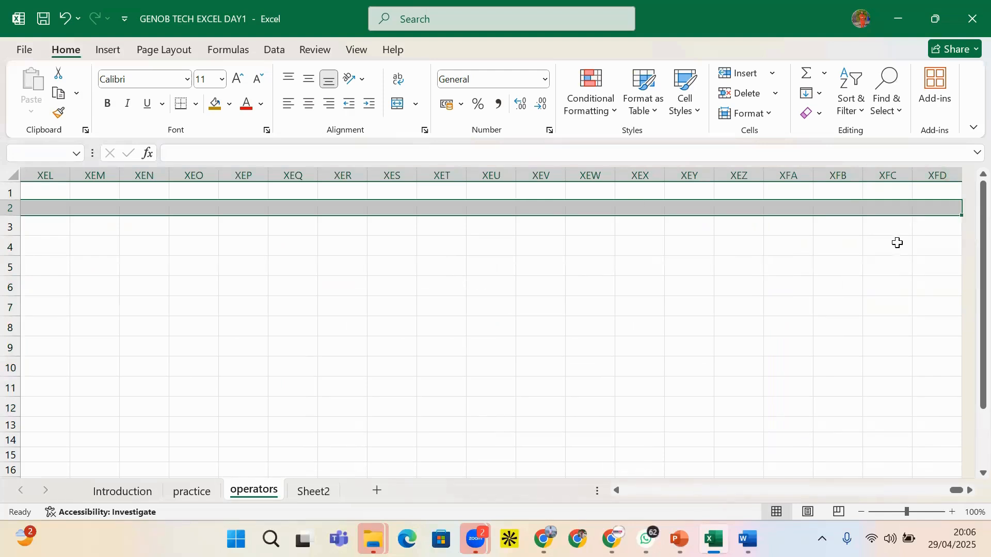
left_click(936, 223)
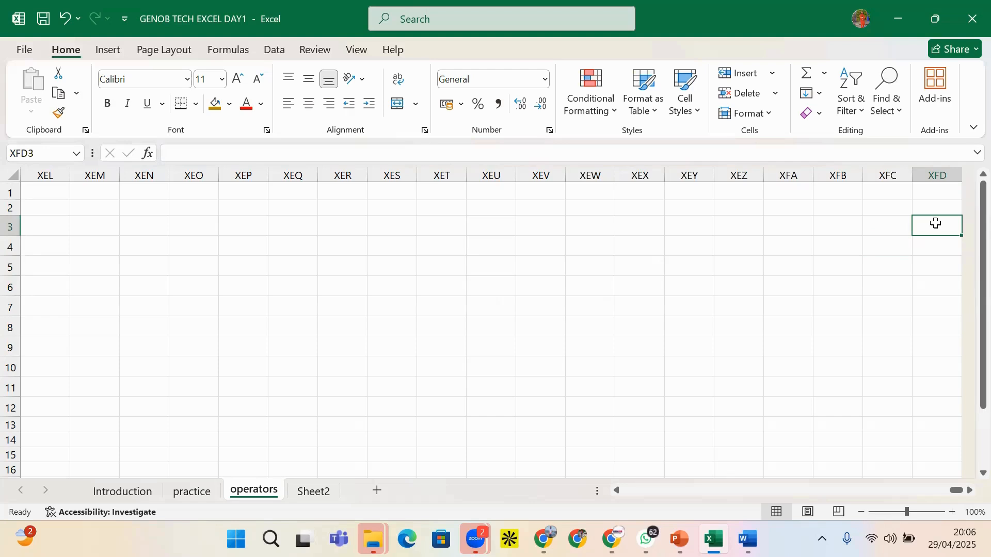
key("ctrl+shift+Down")
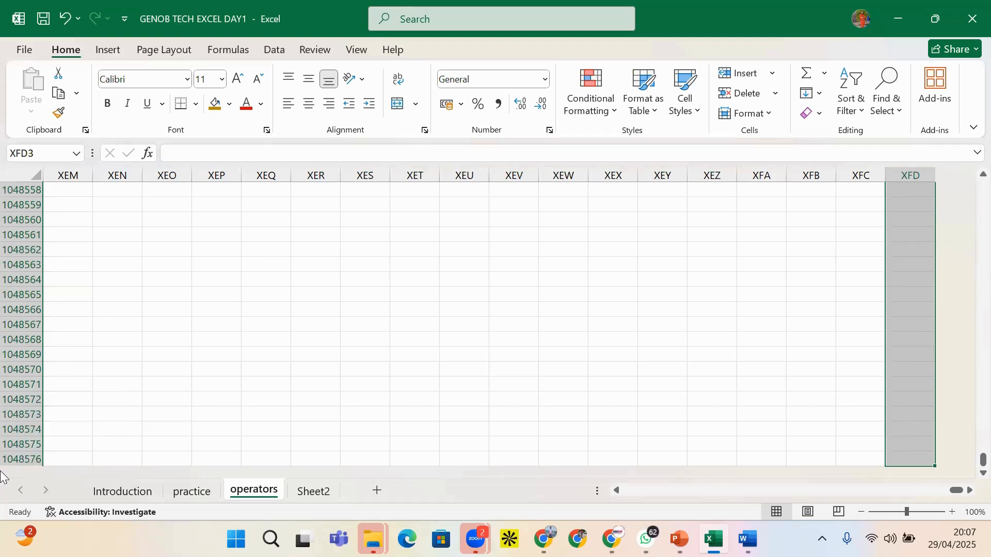
left_click(15, 459)
left_click(26, 396)
left_click(18, 352)
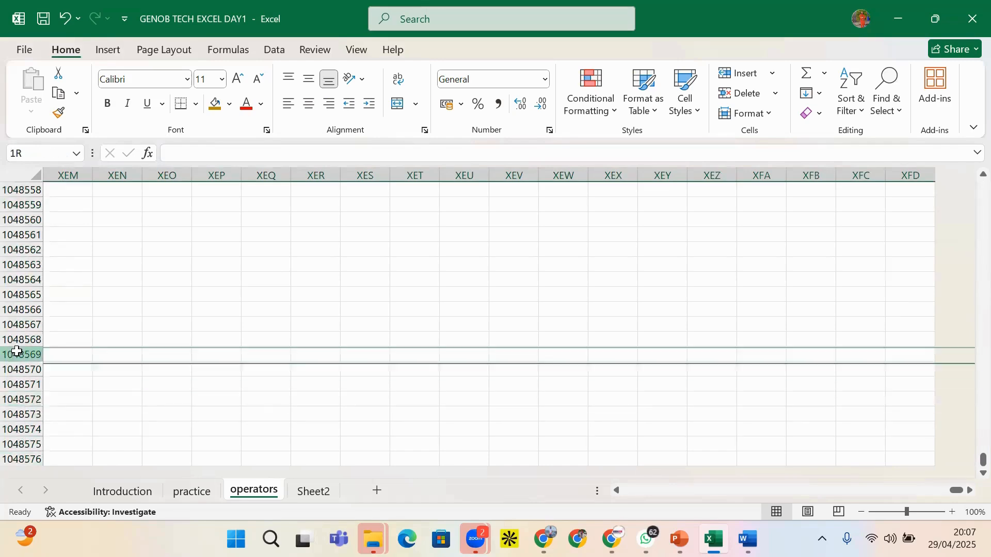
left_click(13, 294)
left_click_drag(11, 257, 11, 254)
left_click(12, 235)
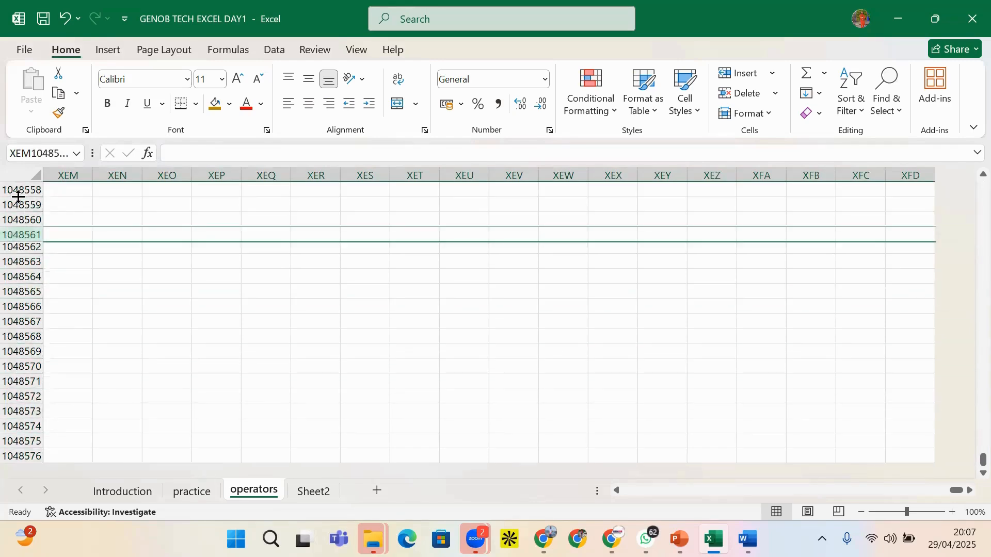
left_click_drag(18, 196, 18, 197)
left_click(10, 206)
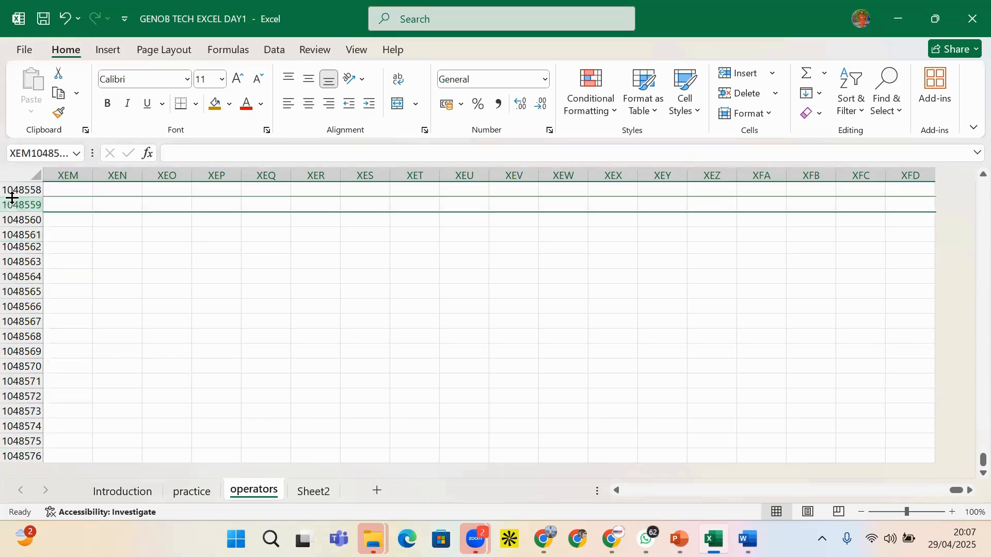
left_click(11, 190)
left_click(11, 208)
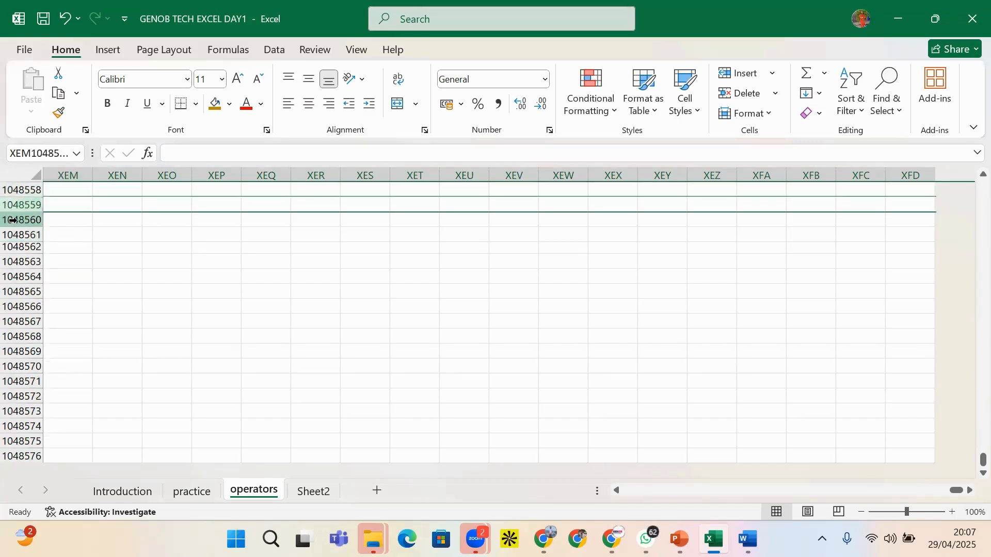
left_click(18, 220)
left_click(18, 205)
left_click(14, 234)
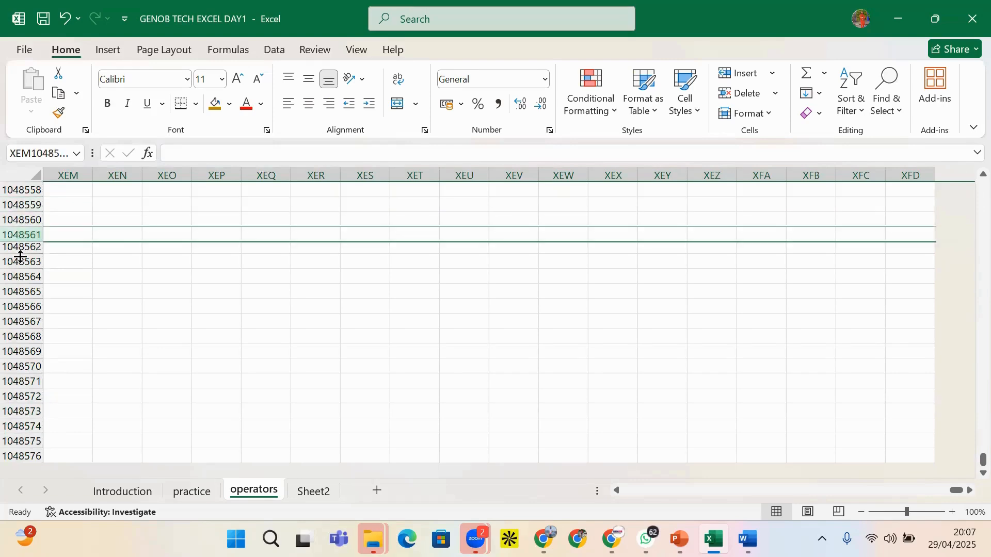
left_click(20, 263)
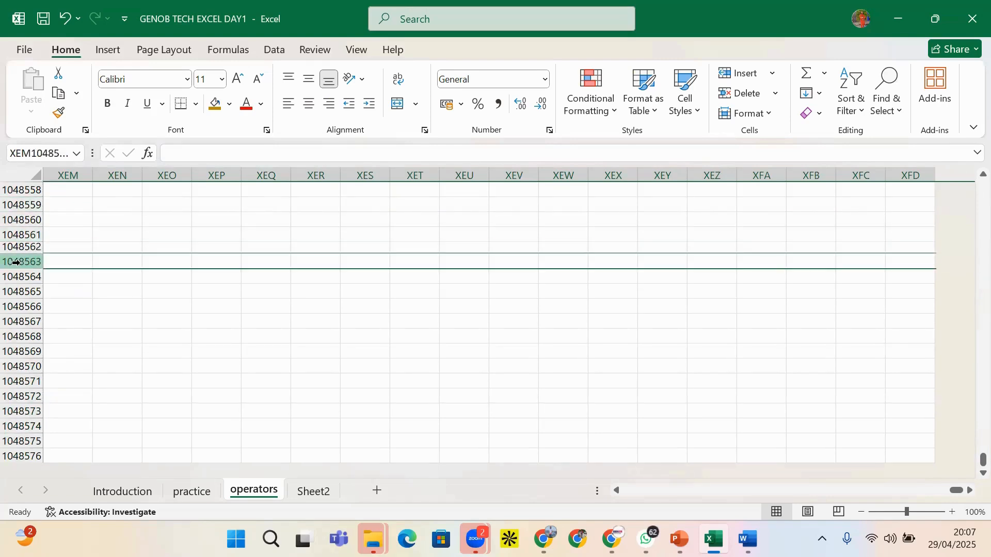
left_click(58, 176)
left_click(93, 174)
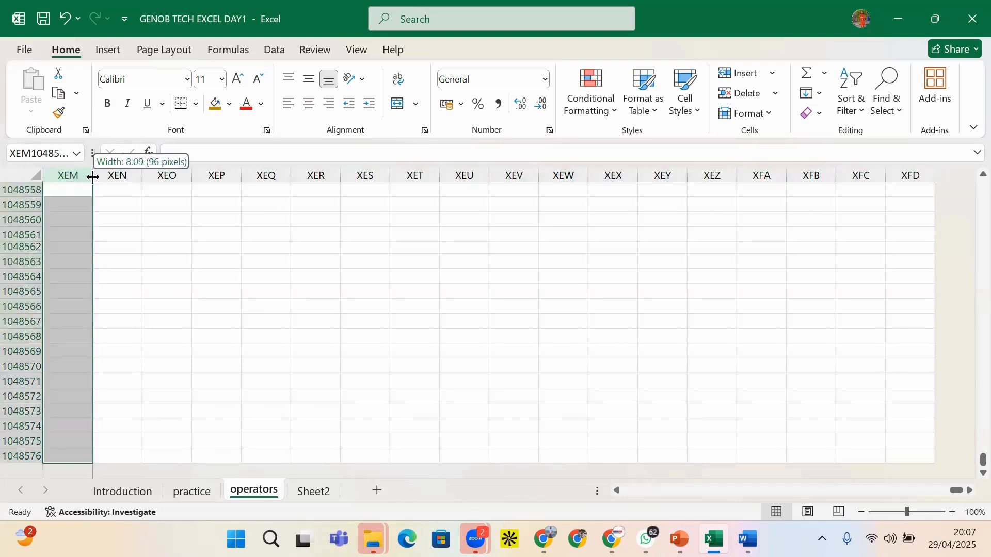
left_click(121, 175)
left_click(158, 174)
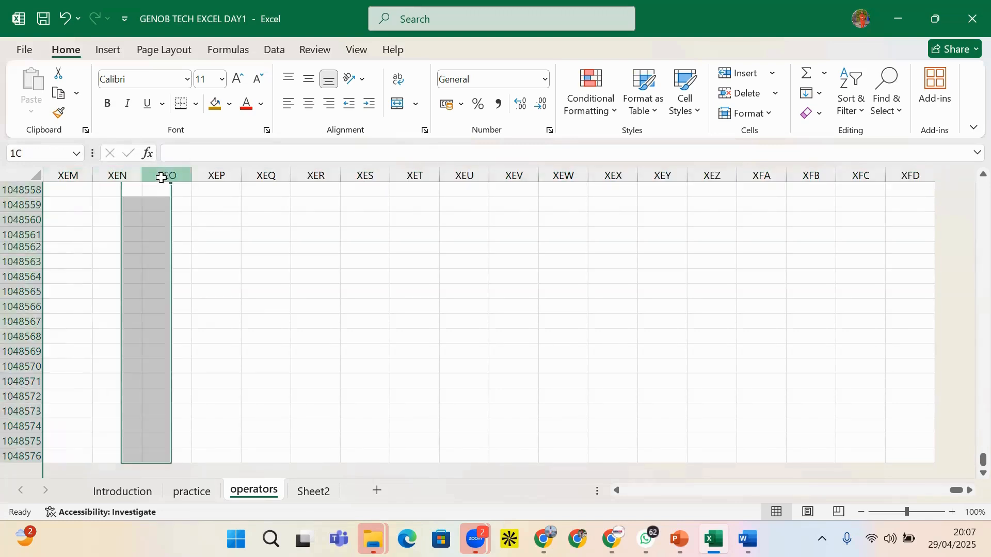
left_click(217, 176)
left_click(268, 176)
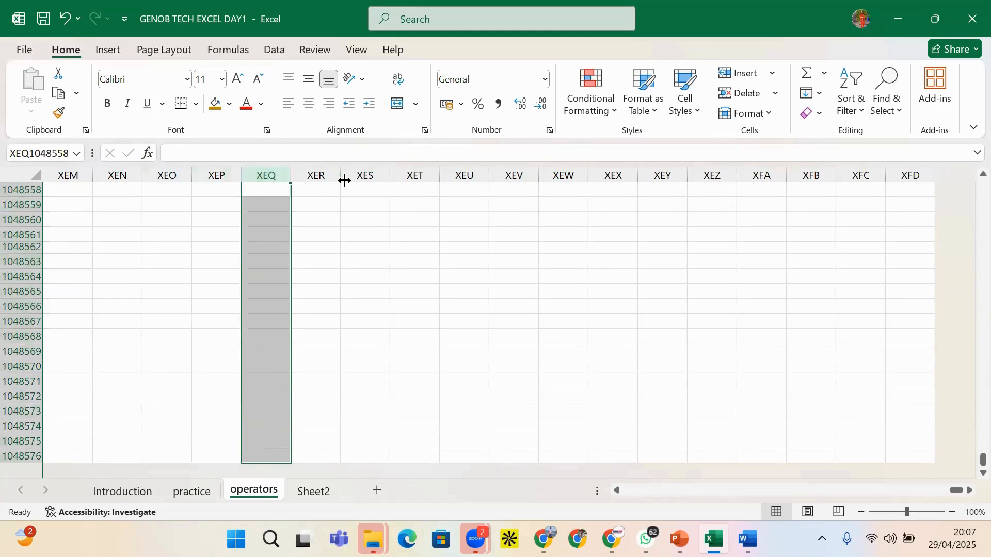
left_click(316, 176)
left_click(365, 175)
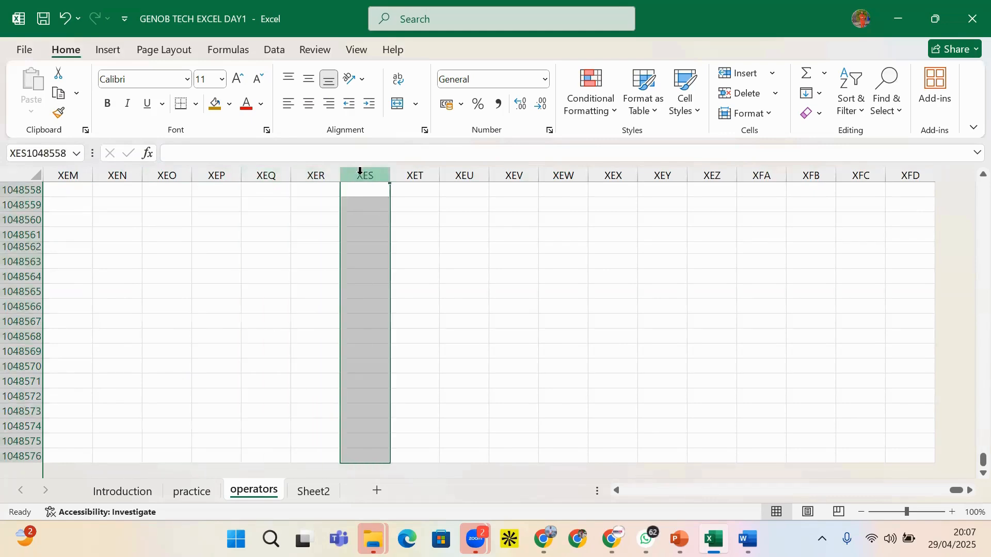
left_click(415, 175)
left_click(462, 175)
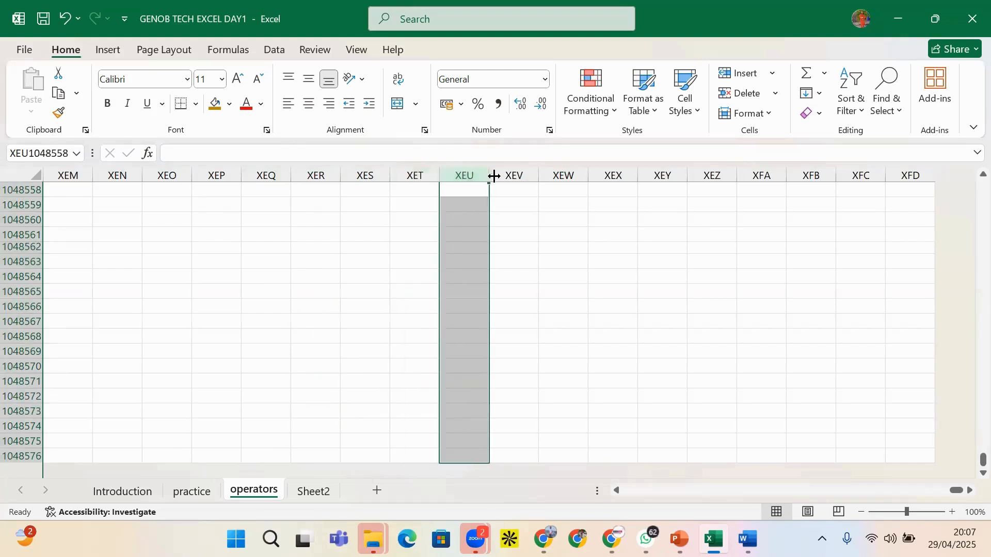
left_click(511, 174)
left_click(566, 170)
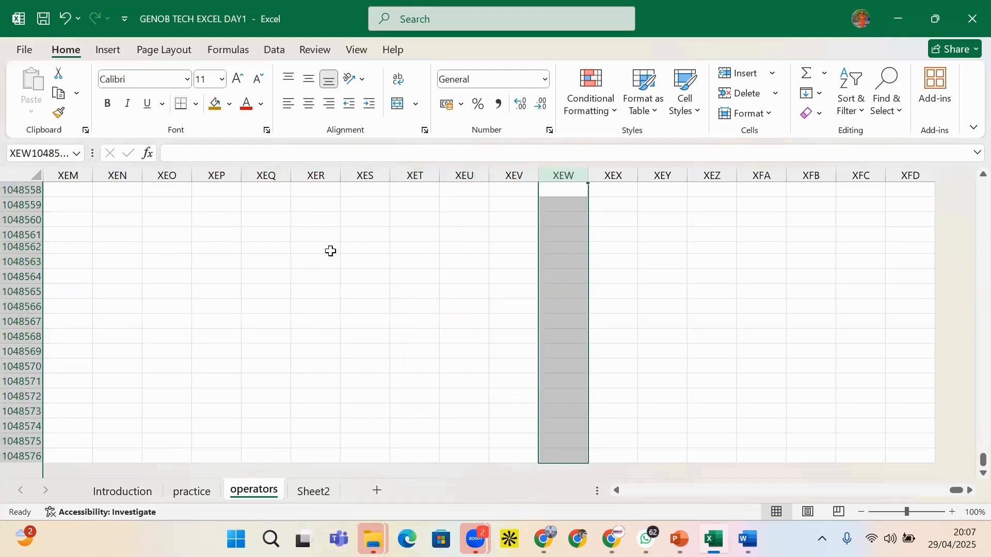
scroll(160, 254, "up", 11)
left_click(179, 229)
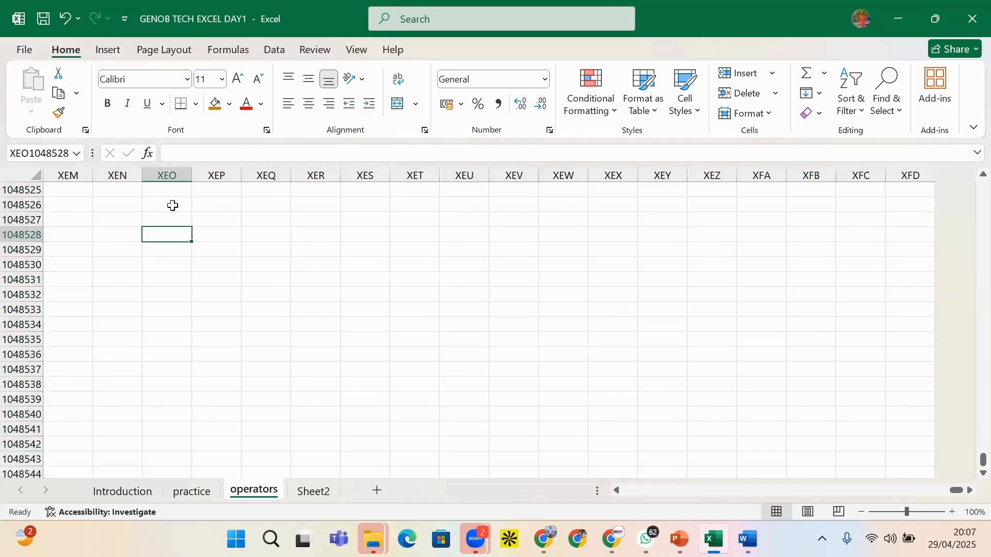
left_click(171, 176)
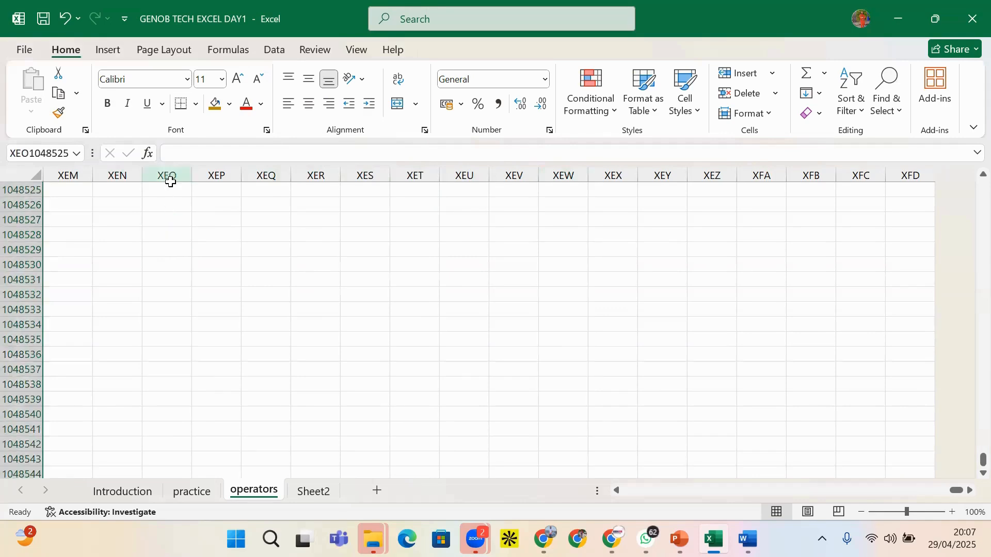
left_click(169, 183)
left_click(176, 171)
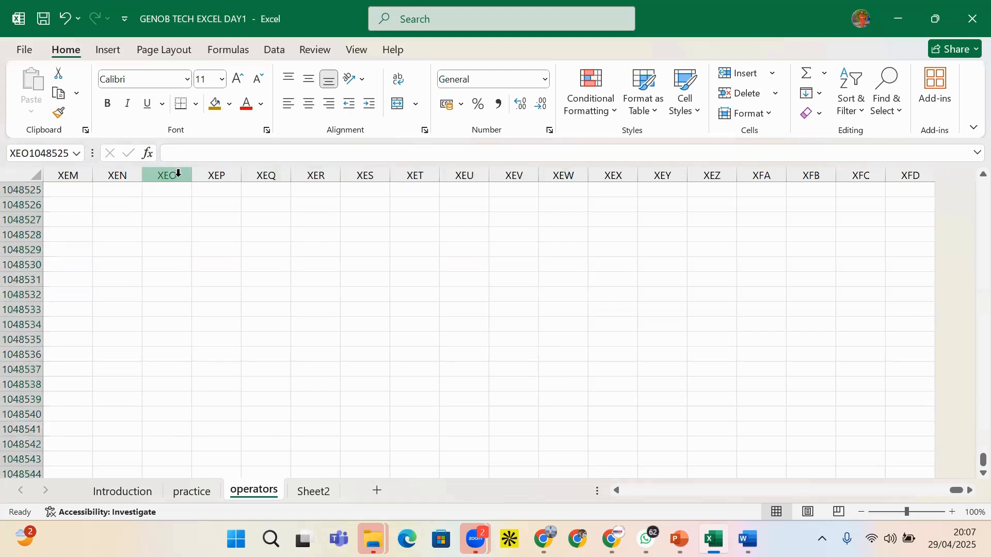
left_click(174, 176)
left_click(236, 191)
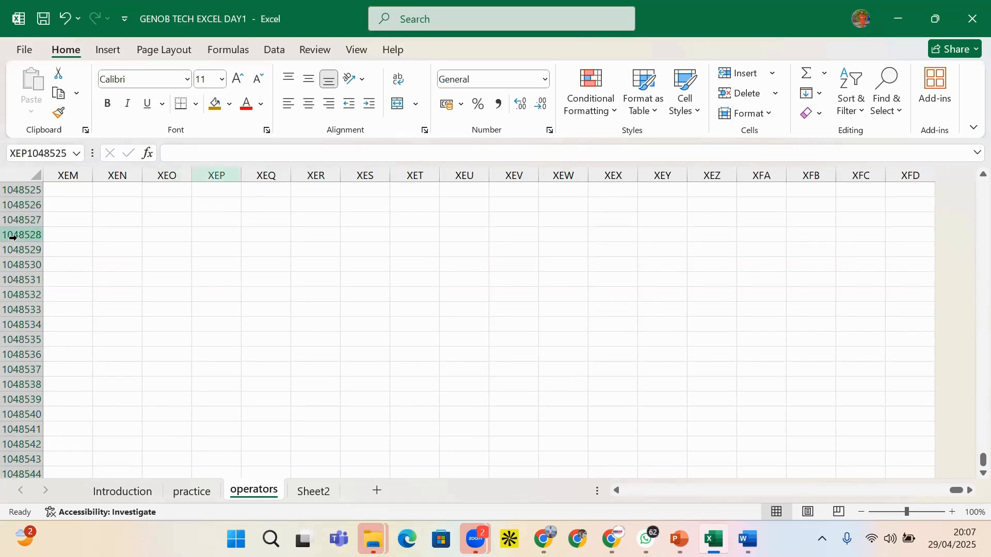
left_click(13, 237)
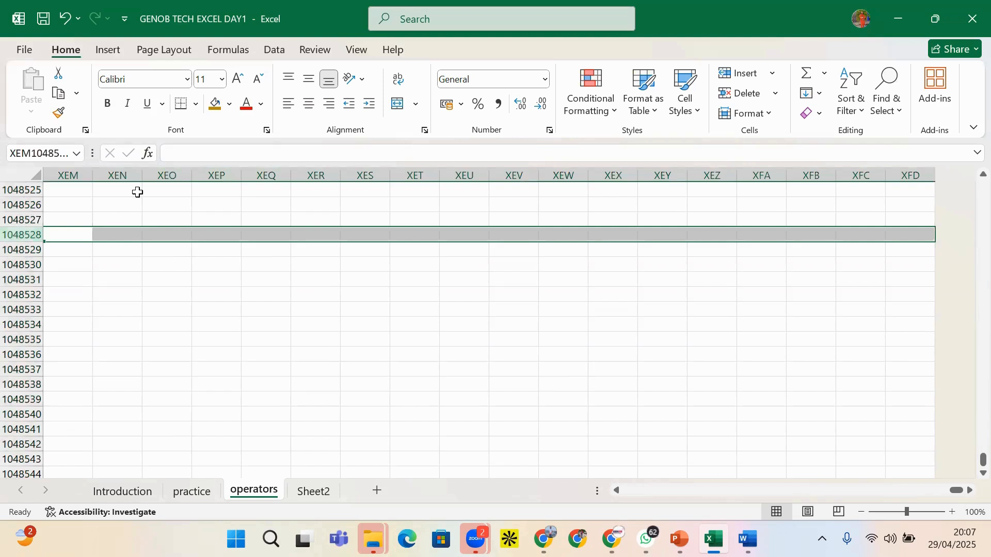
left_click(167, 176, "ctrl")
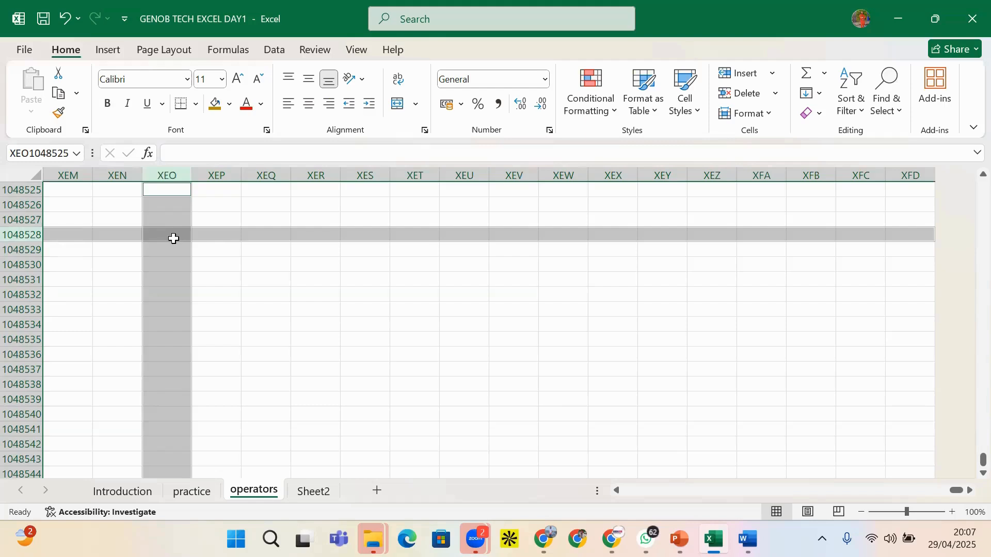
left_click(170, 234)
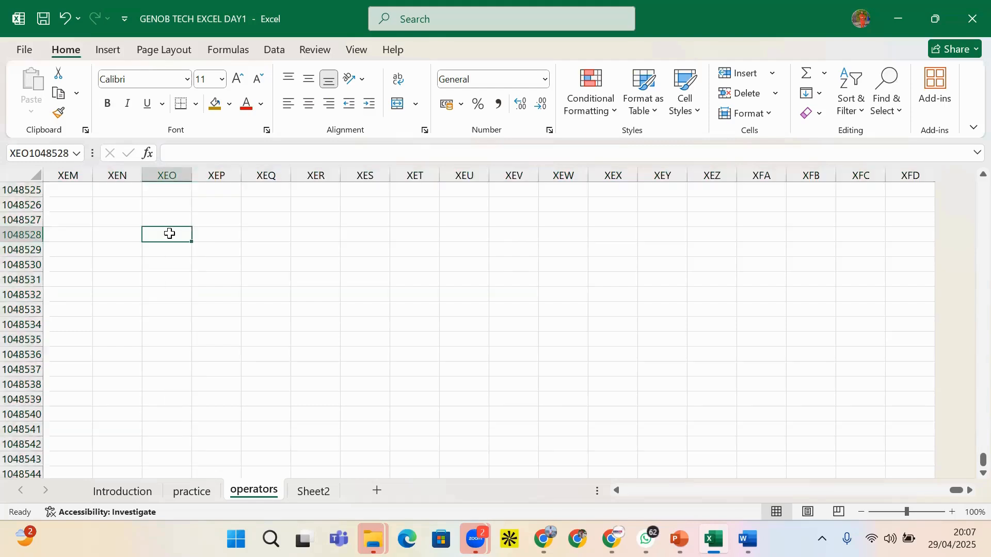
left_click_drag(169, 234, 166, 369)
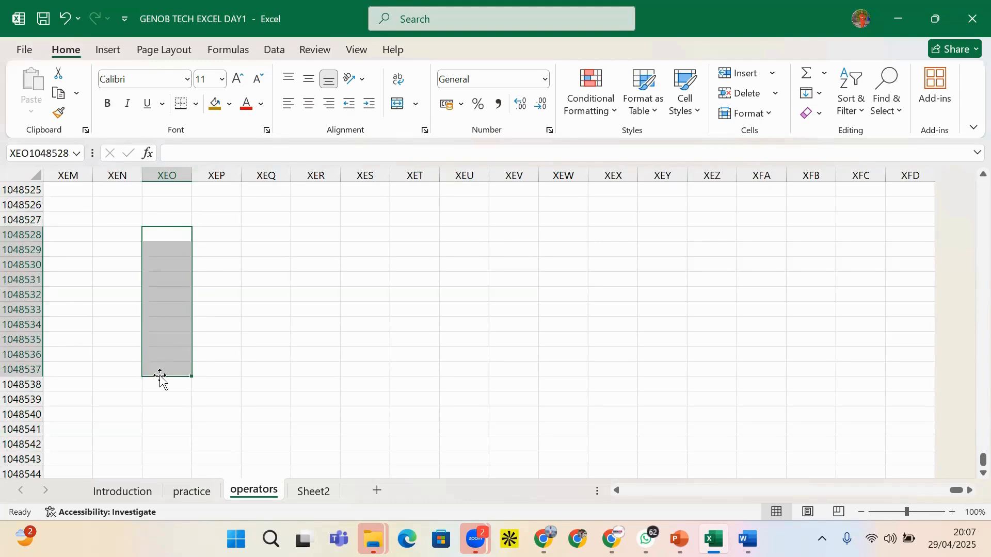
left_click(155, 370)
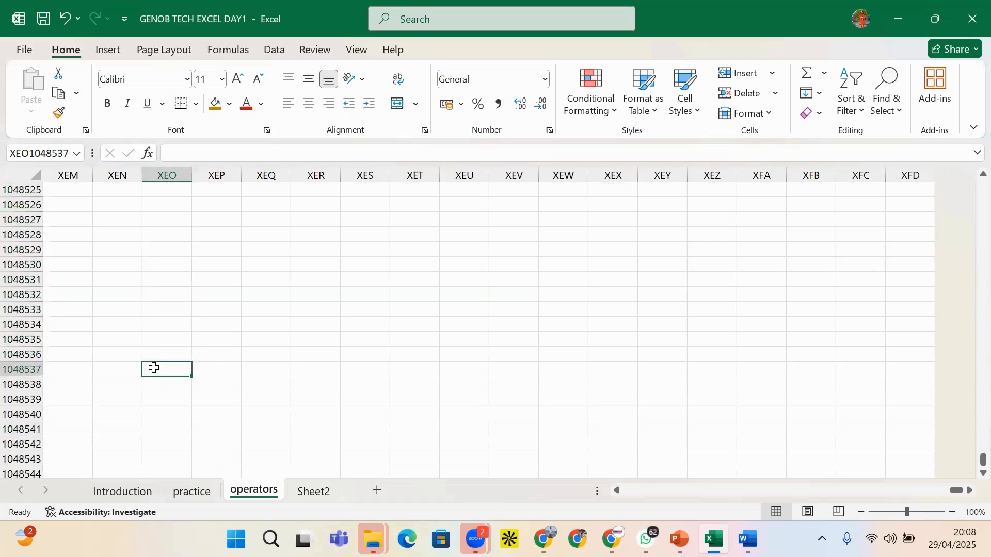
Return to A1, then select the ADD/MUL labels and the Total values in column G
key("ctrl+shift+Home")
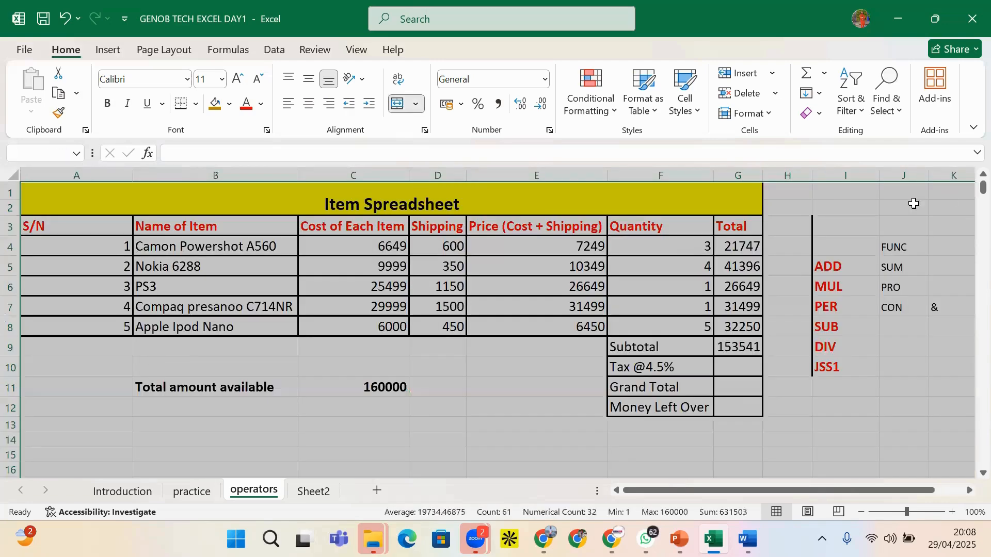
left_click(840, 210)
left_click_drag(845, 268, 840, 290)
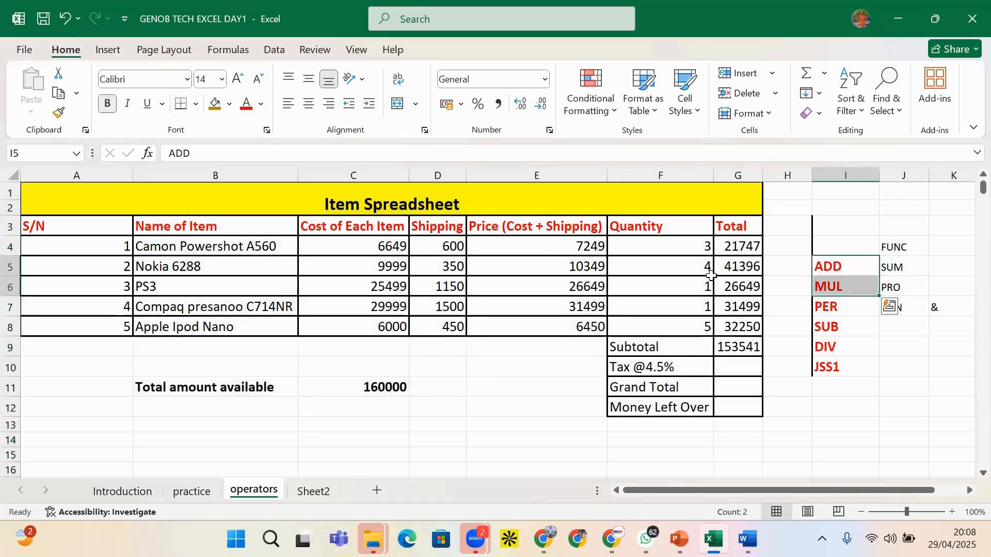
left_click_drag(748, 246, 743, 329)
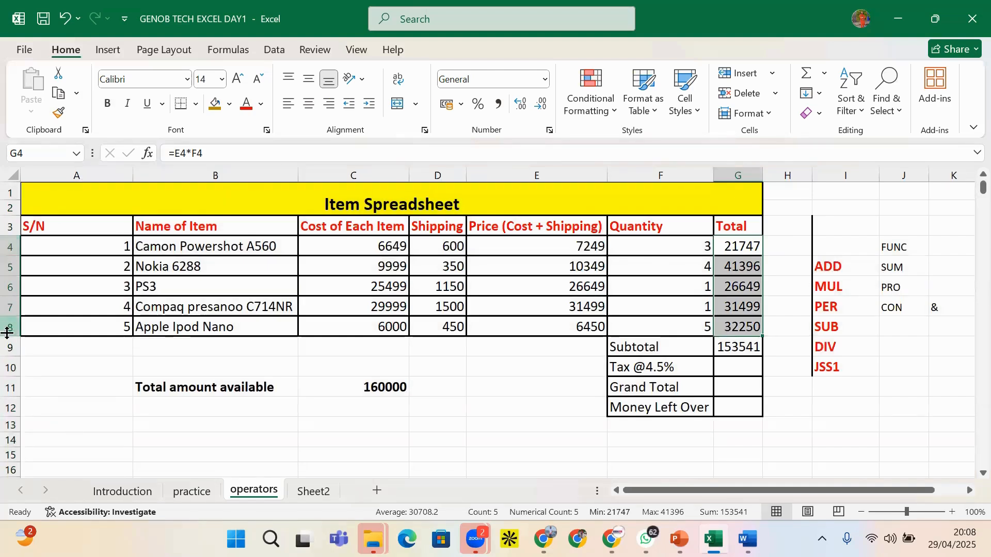
left_click(772, 300)
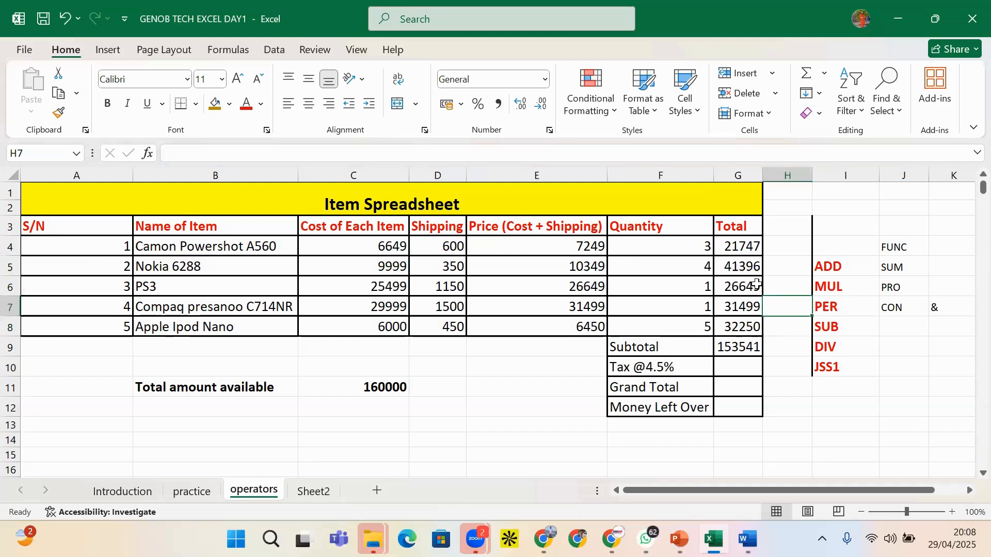
Enter =G4+G5+G6+G7+G8 in H4, giving 153541 to match the G9 Subtotal
left_click(747, 347)
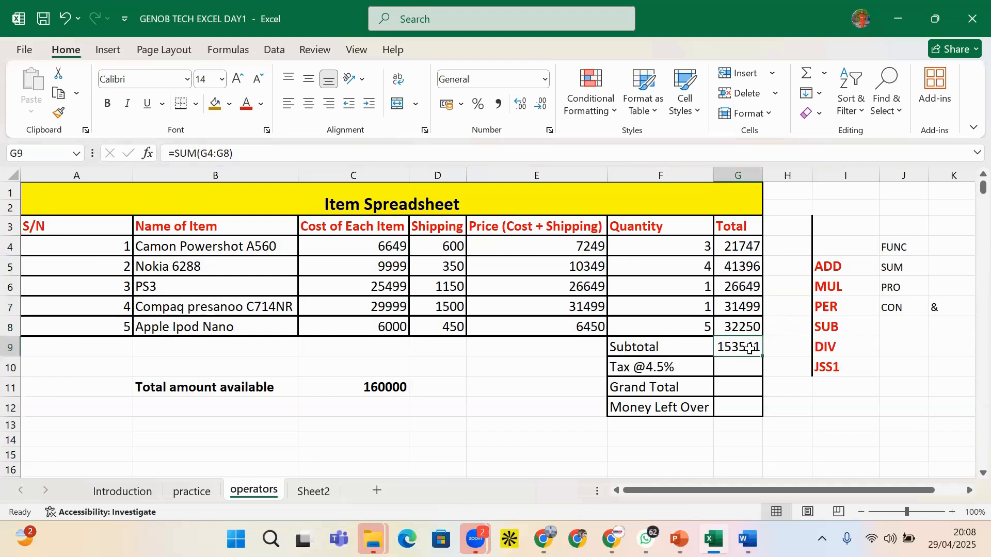
left_click(791, 250)
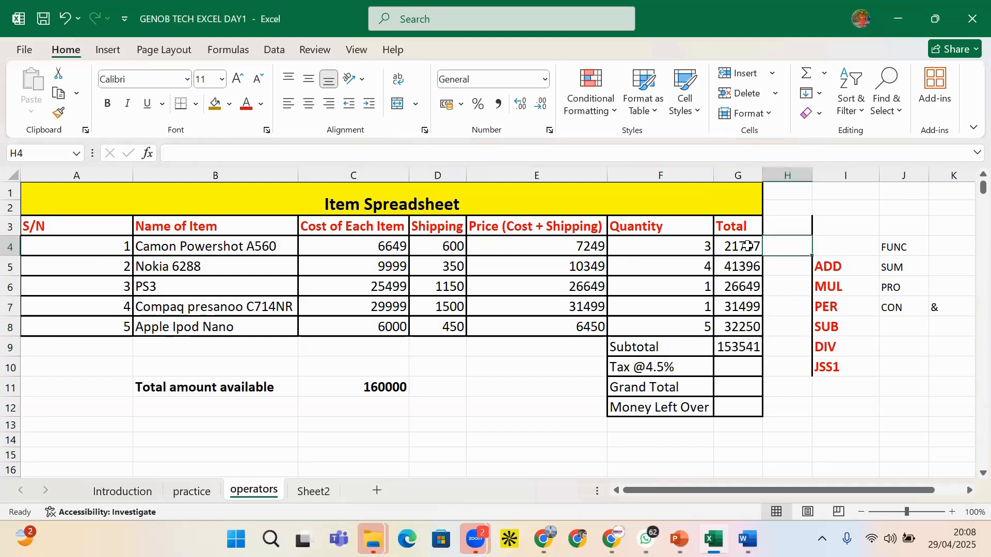
type("=")
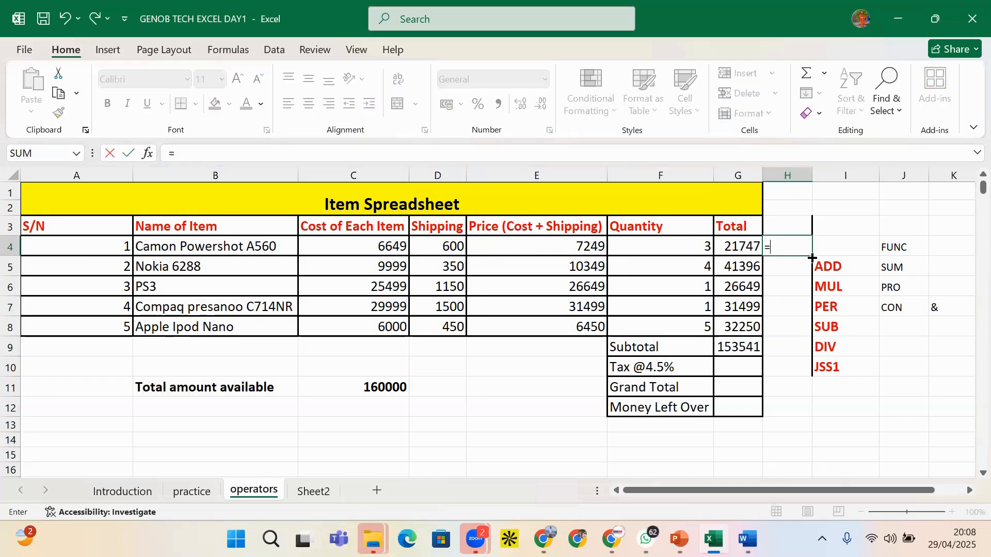
type("G")
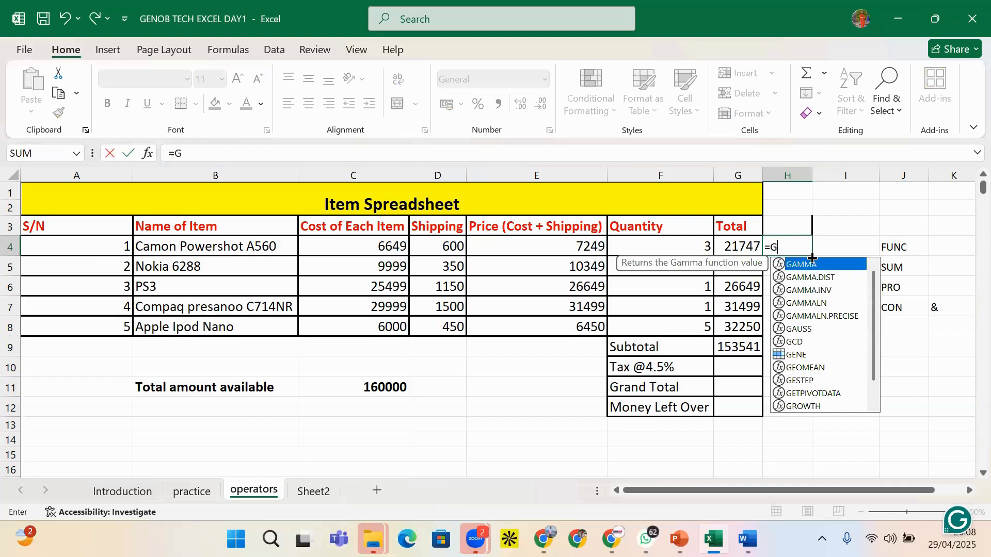
type("4+")
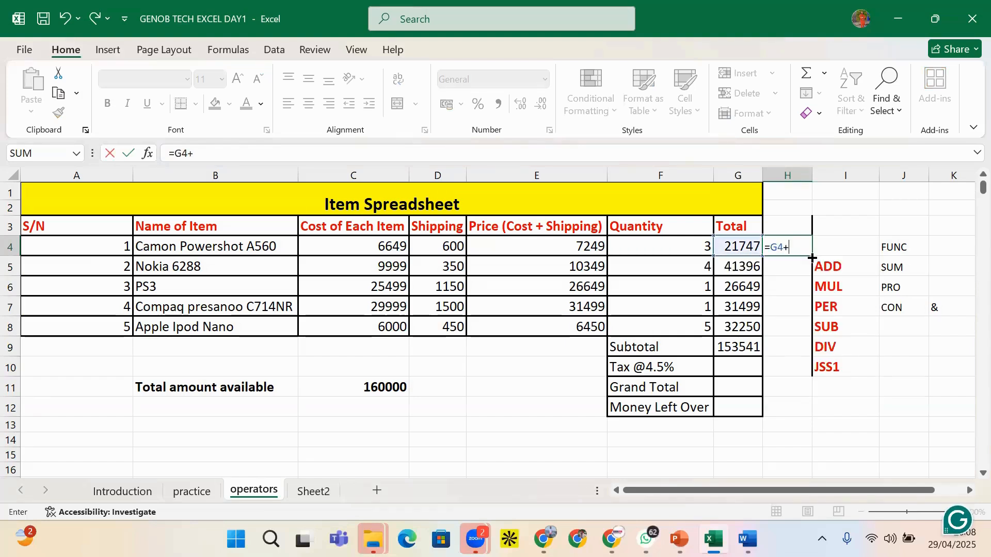
type("H")
key("BackSpace")
type("G5")
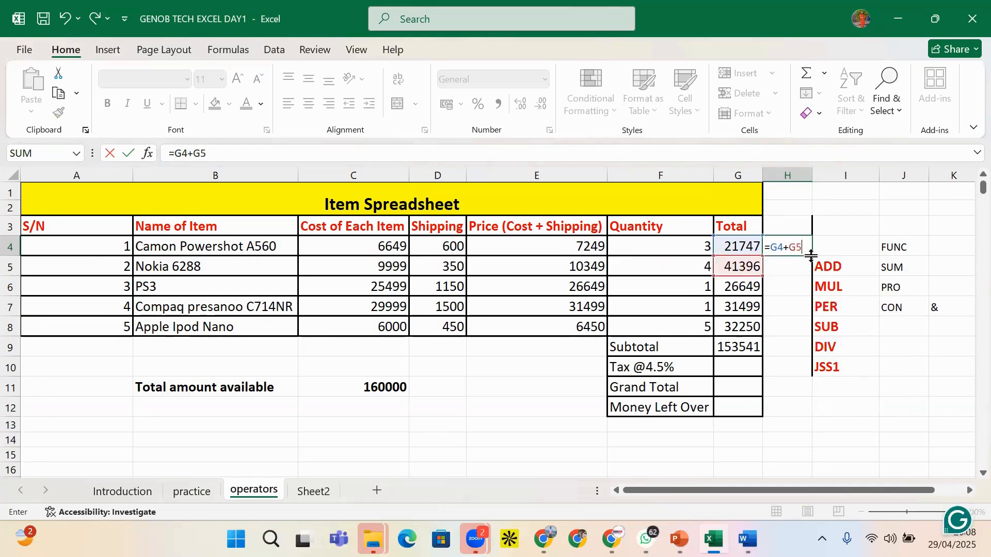
type("+G6")
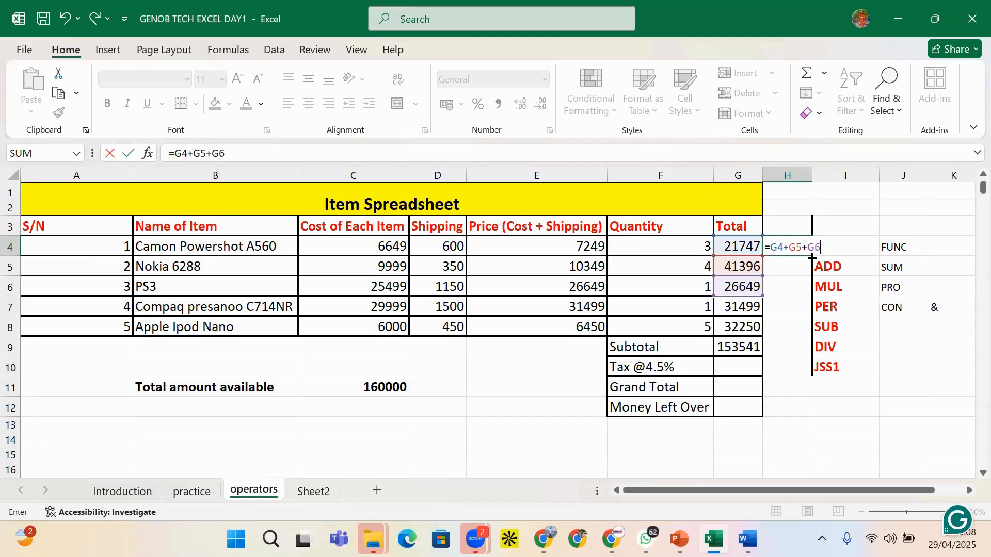
type("+G7")
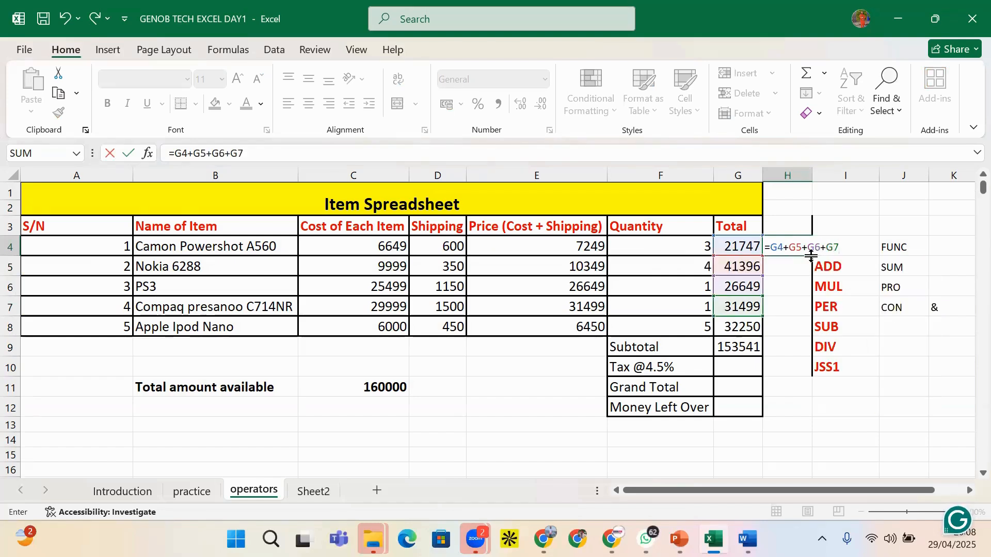
type("+G9")
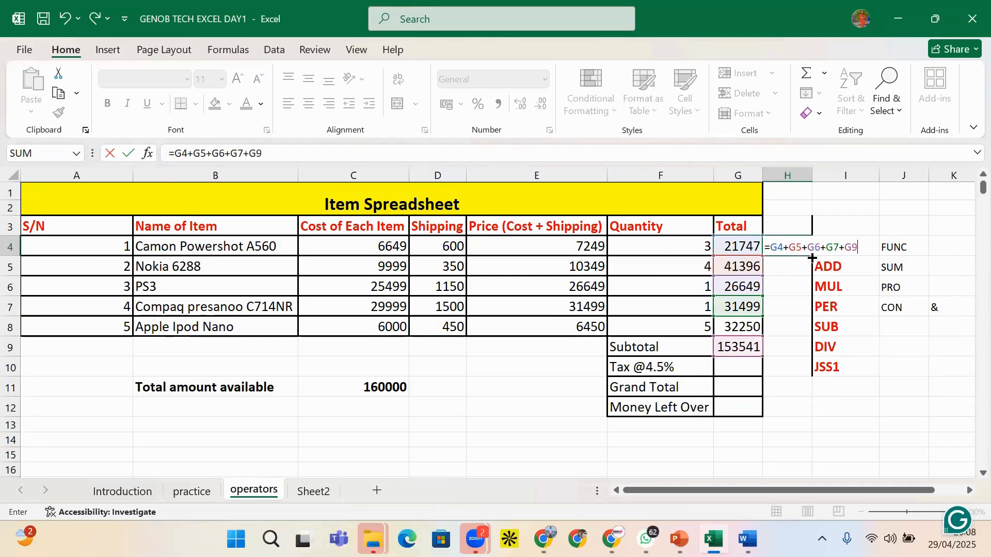
key("BackSpace")
type("8")
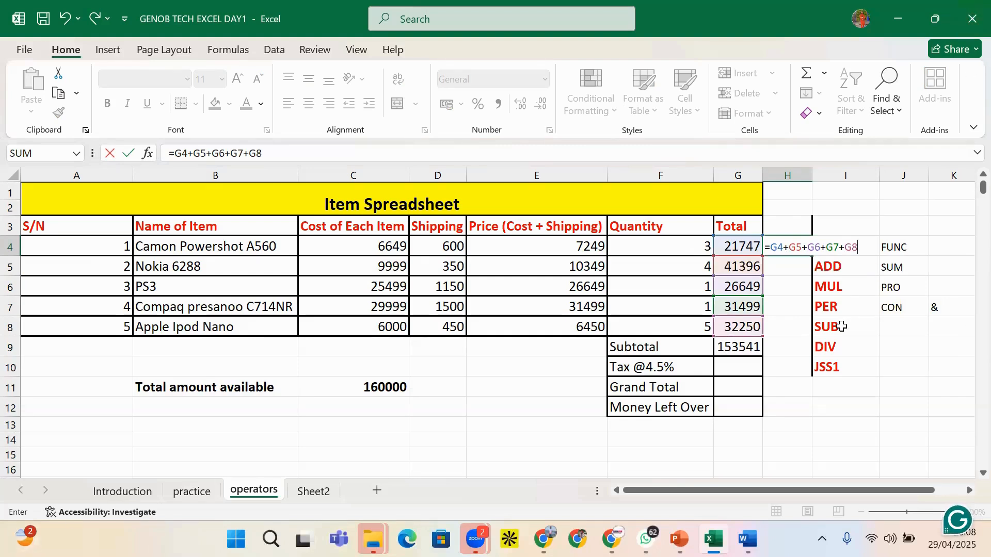
key("Return")
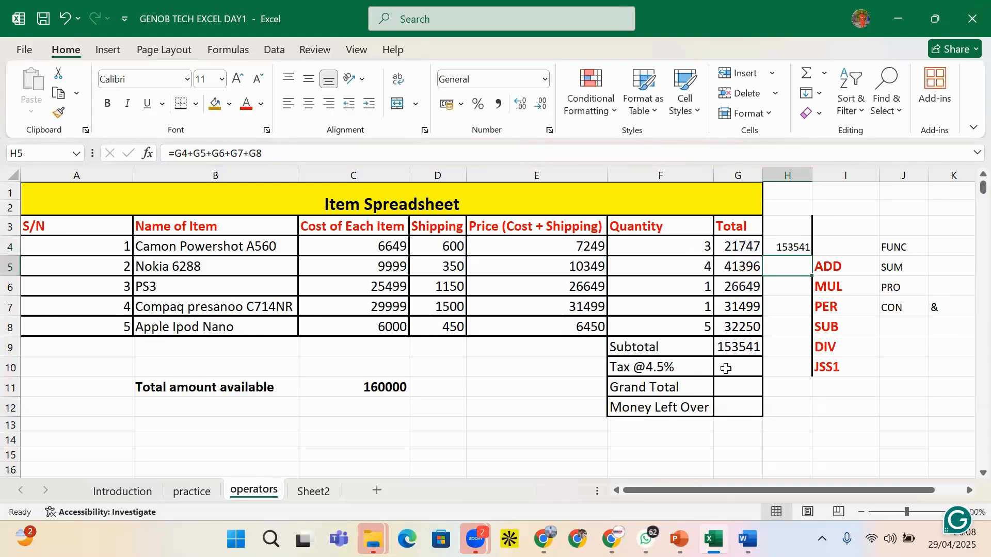
left_click(801, 243)
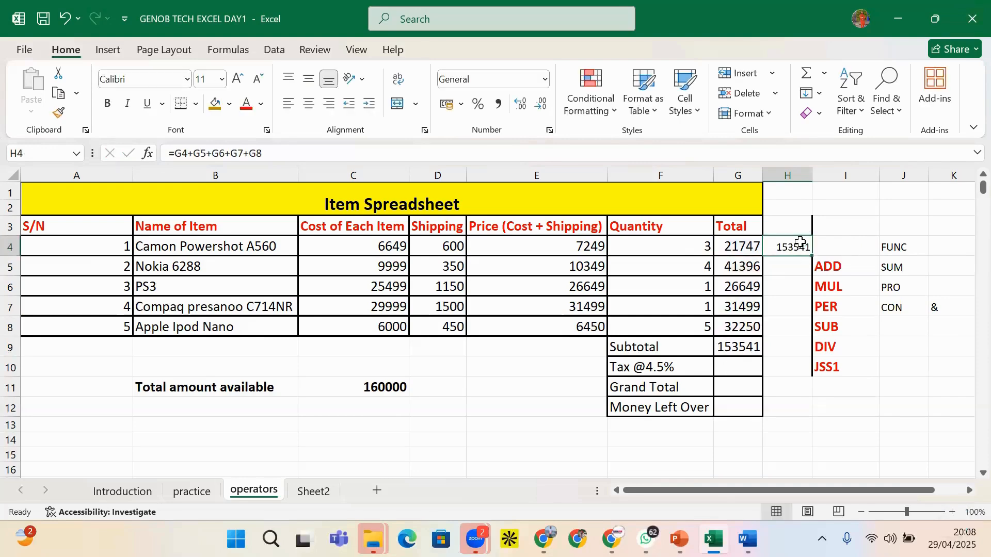
left_click(736, 345)
Delete the =G4+G5+G6+G7+G8 formula from H4
left_click(792, 235)
left_click(792, 244)
key("Delete")
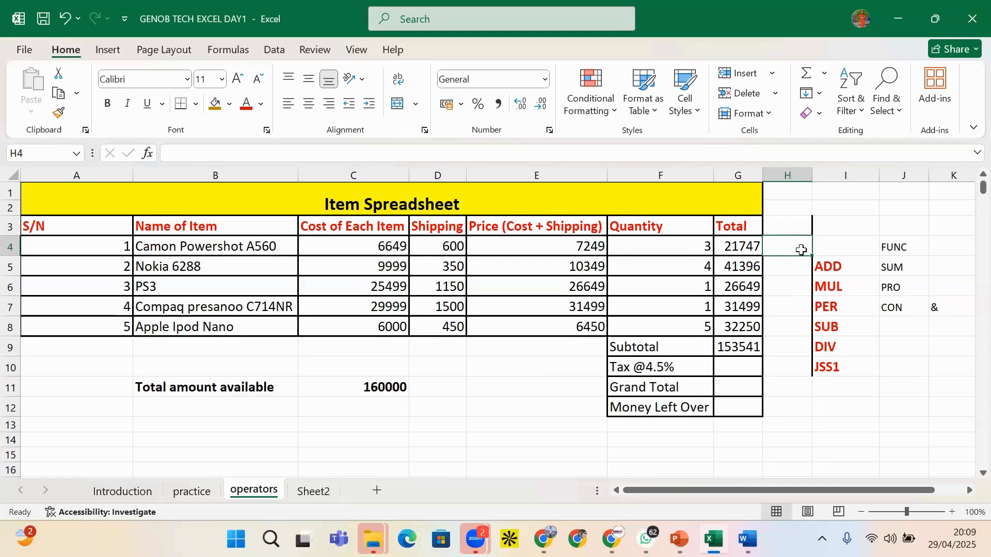
Start a trial SUM formula over a long column G range in H4
type("=SUM")
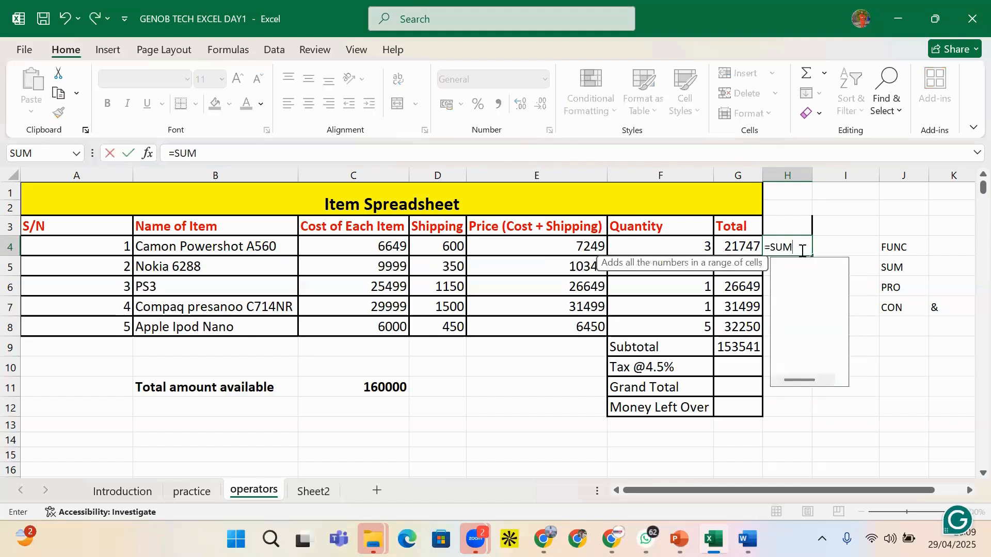
type("(")
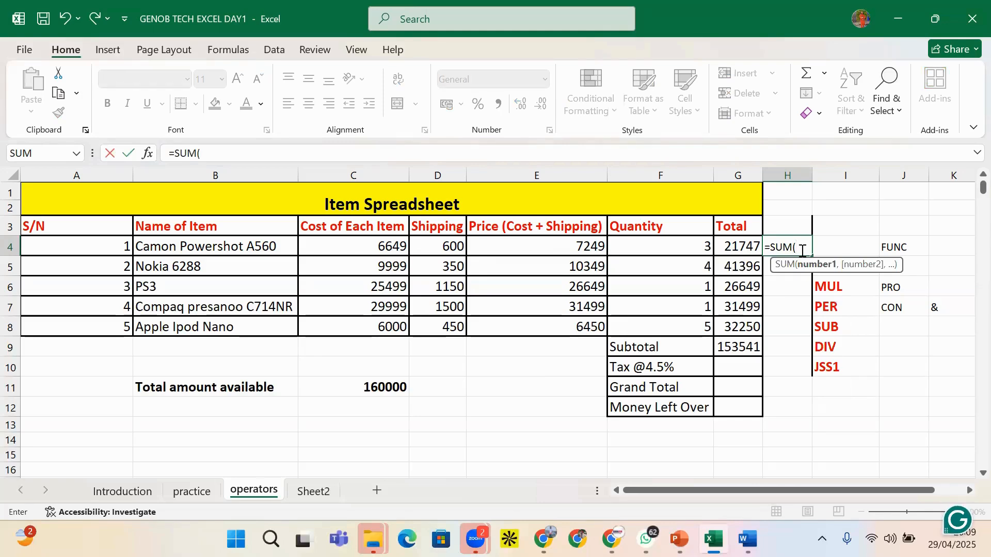
type("G1")
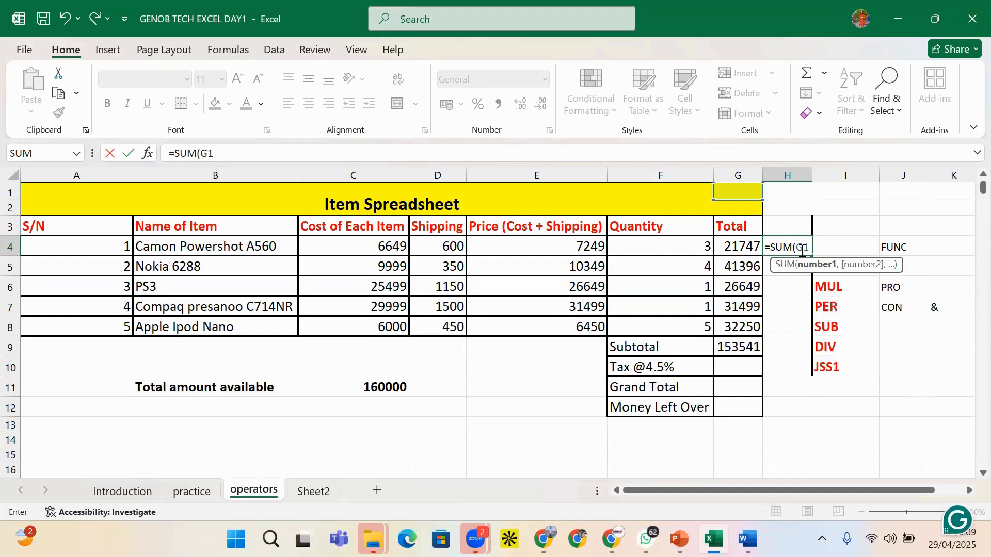
key("BackSpace")
type("2")
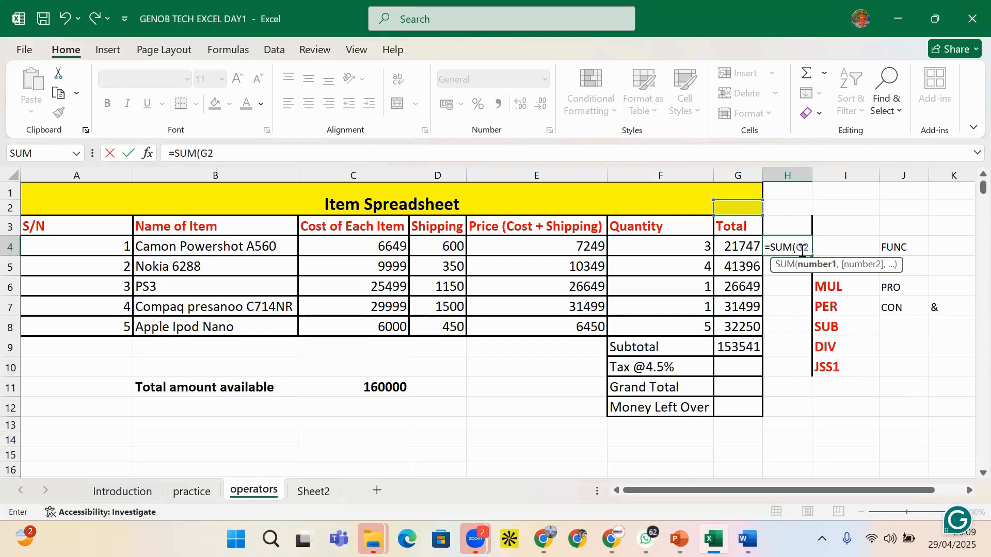
type(":D")
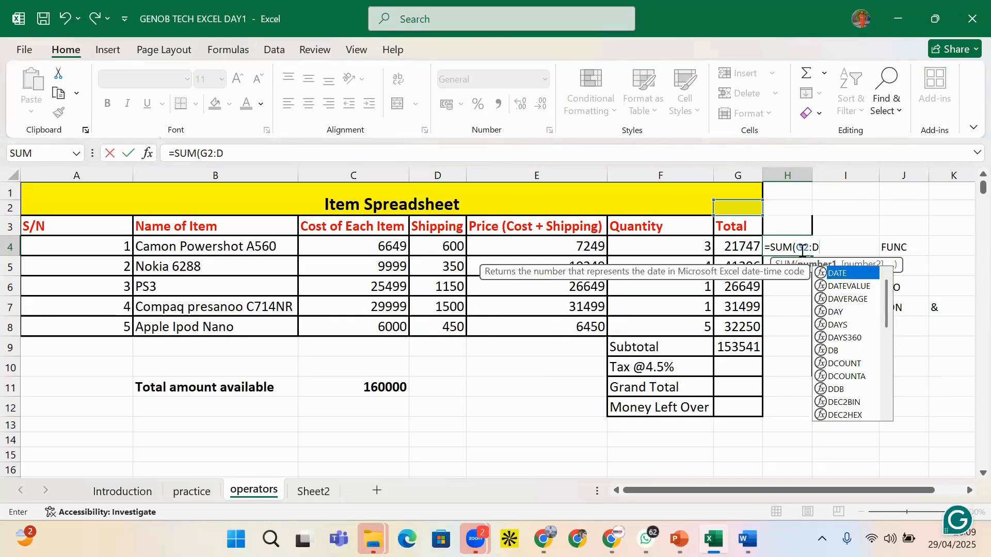
key("BackSpace")
type("G")
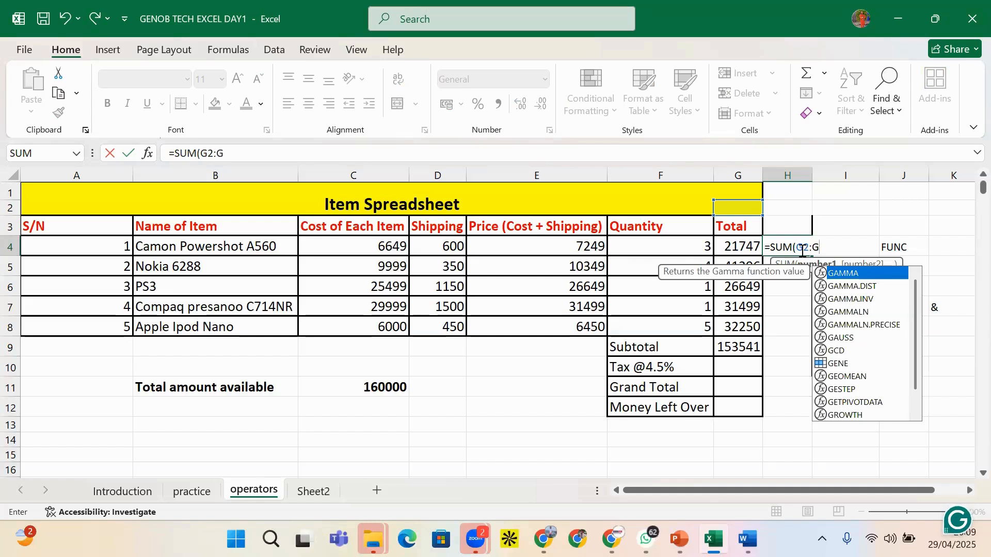
type("4")
type("000")
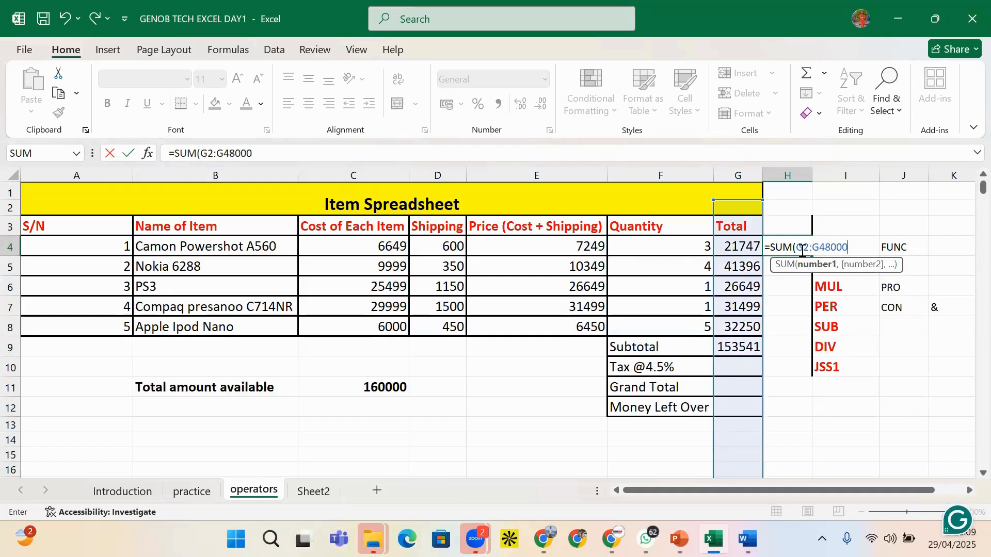
type(")")
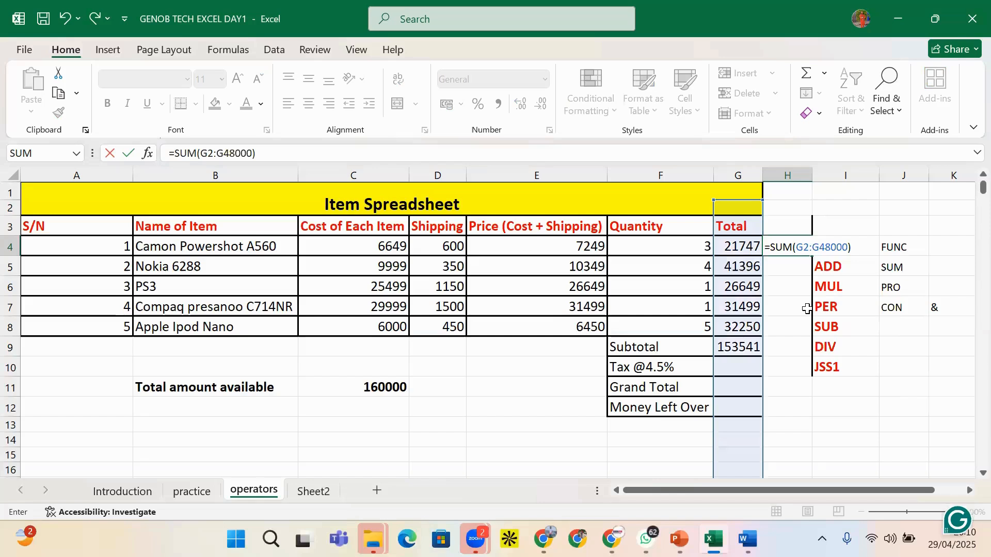
Erase the trial formula so H4 stays blank, then check the G9 subtotal
key("BackSpace")
key("BackSpace")
key("BackSpace")
key("BackSpace")
key("BackSpace")
key("BackSpace")
key("BackSpace")
key("BackSpace")
key("BackSpace")
key("BackSpace")
key("BackSpace")
key("BackSpace")
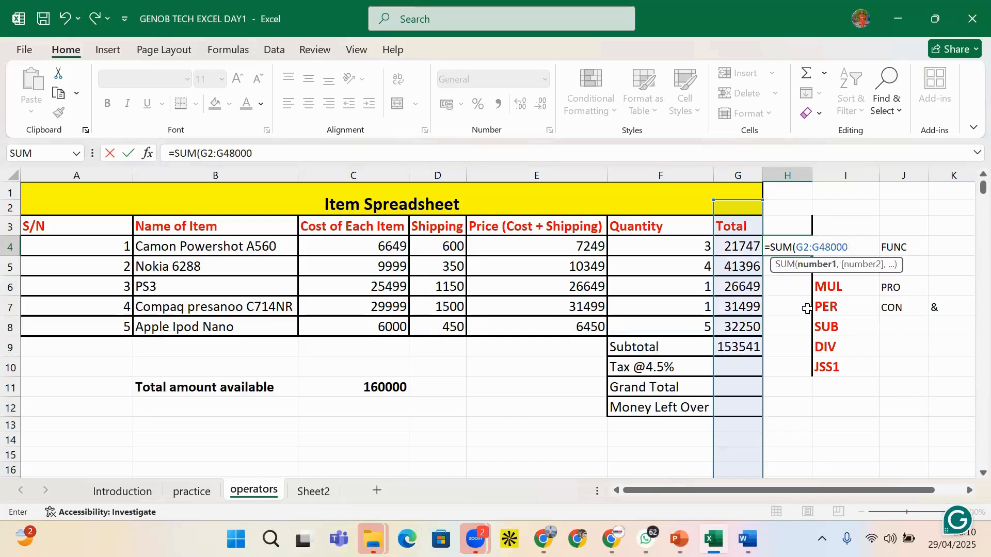
key("BackSpace")
key("BackSpace")
key("BackSpace")
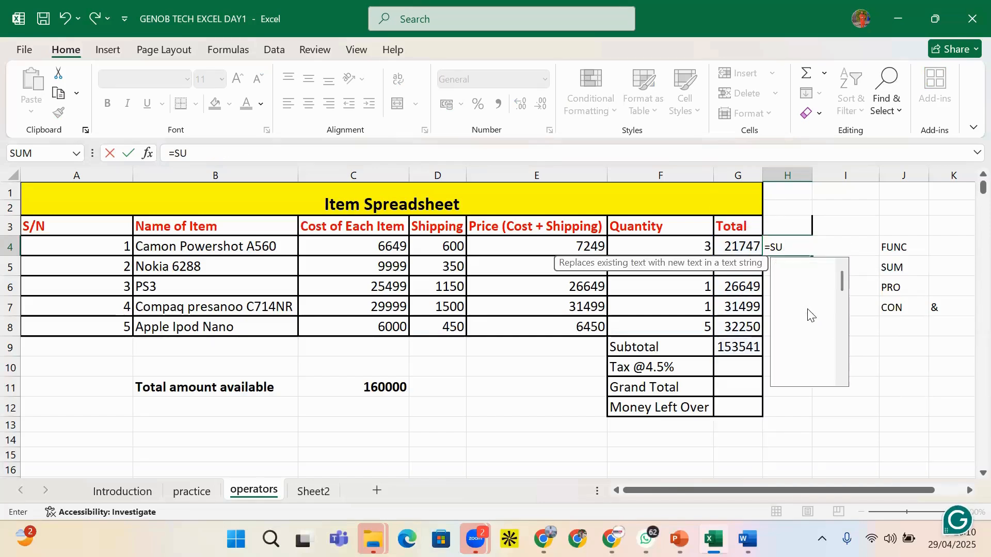
left_click(720, 344)
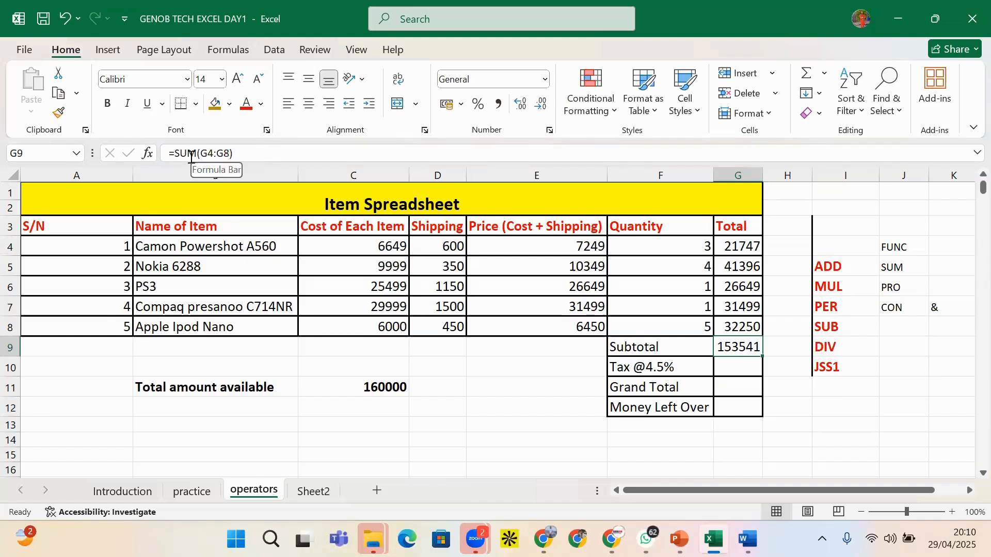
left_click(837, 383)
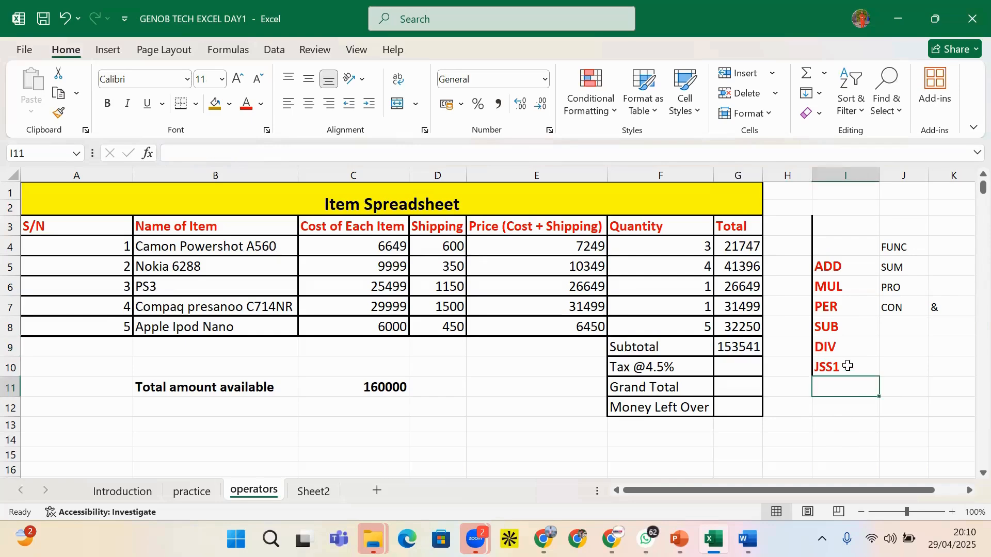
type("=")
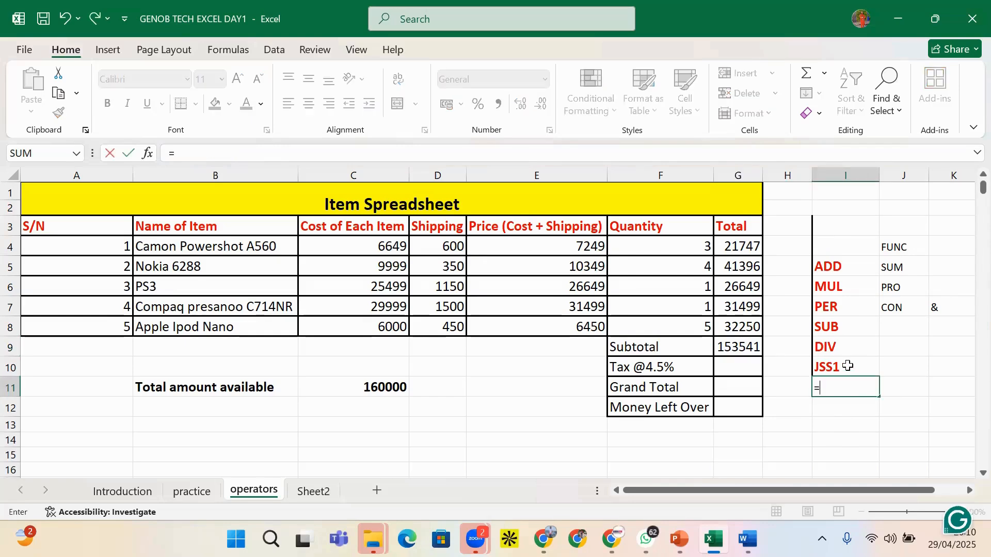
type("G4")
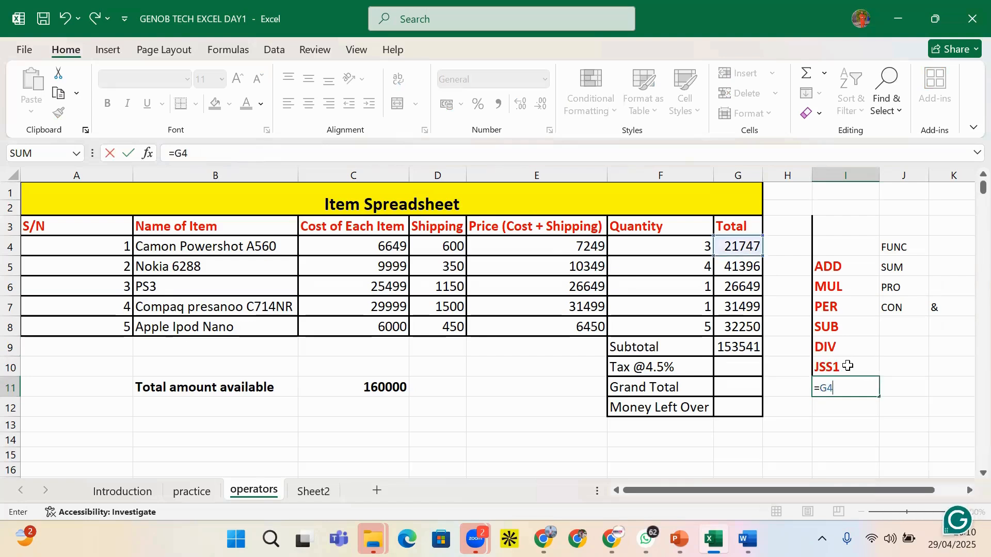
type(":G8")
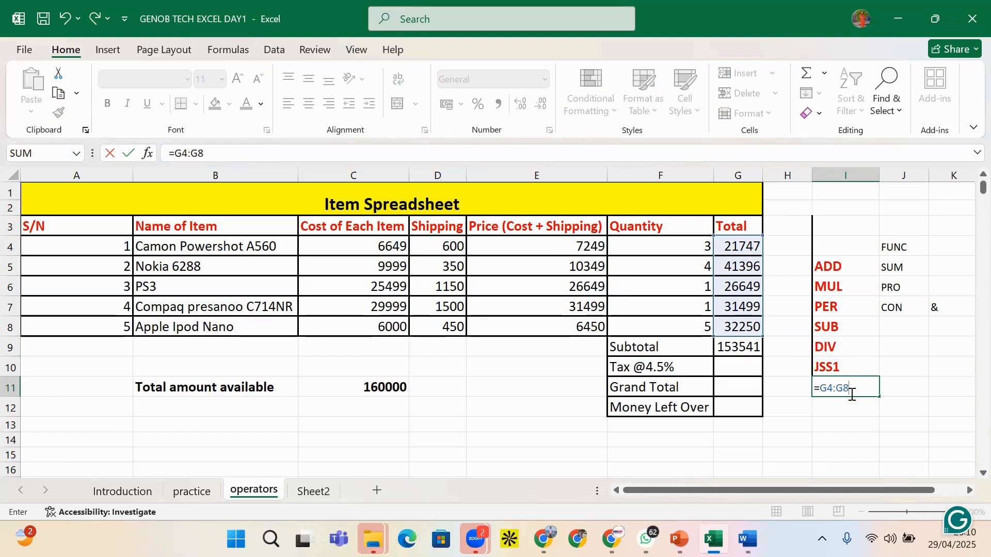
key("BackSpace")
key("BackSpace")
key("BackSpace")
key("BackSpace")
key("BackSpace")
key("BackSpace")
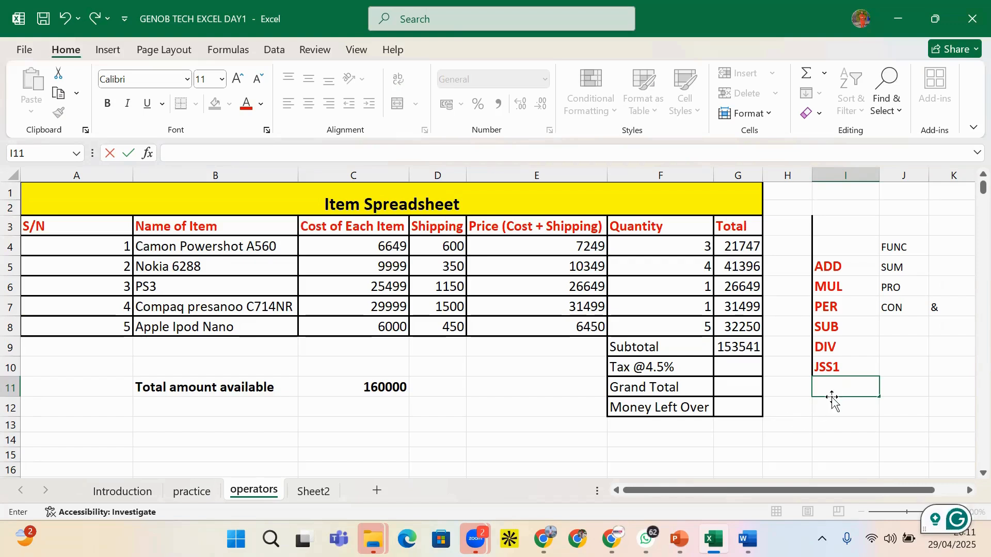
left_click(839, 359)
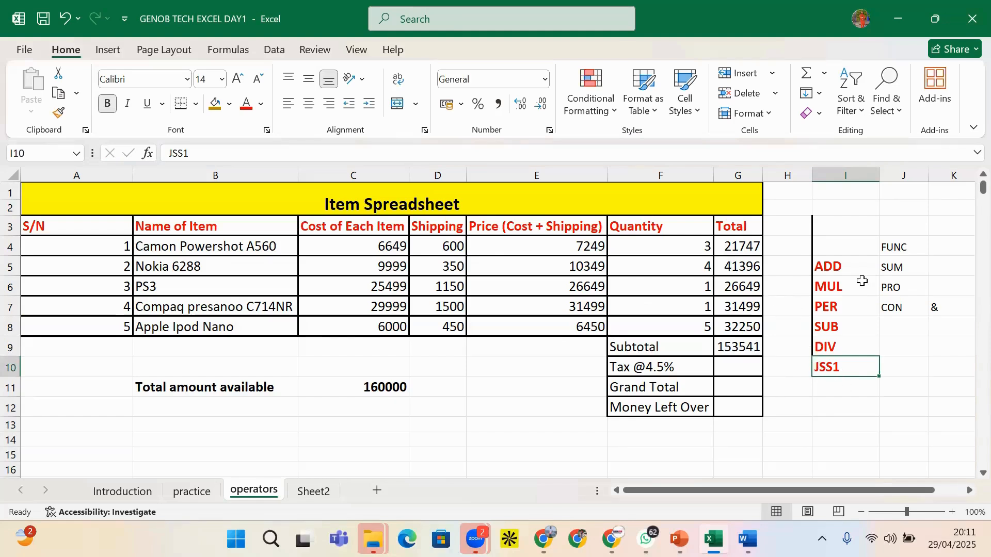
Begin a new =SUM formula in G9, then cancel it, leaving the Subtotal blank
left_click(896, 271)
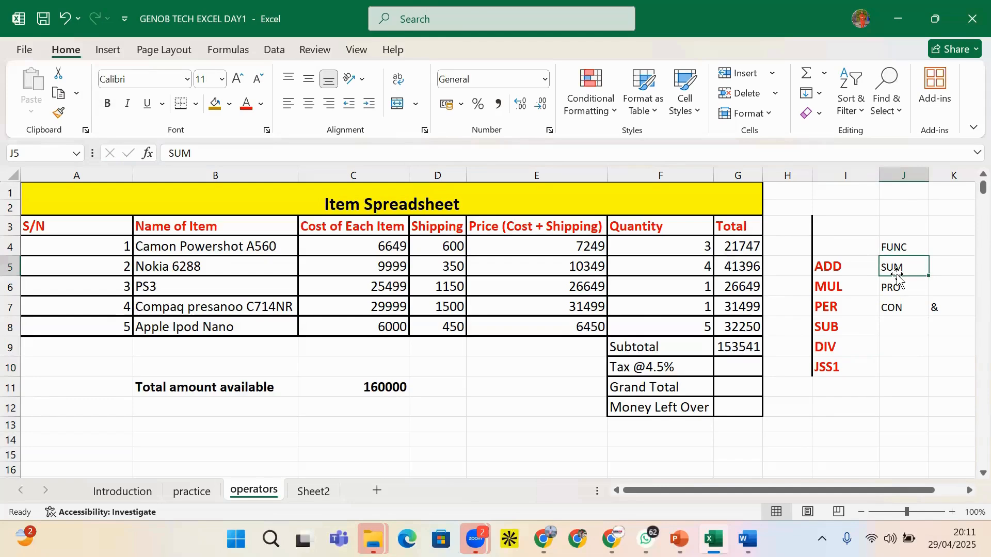
left_click(745, 348)
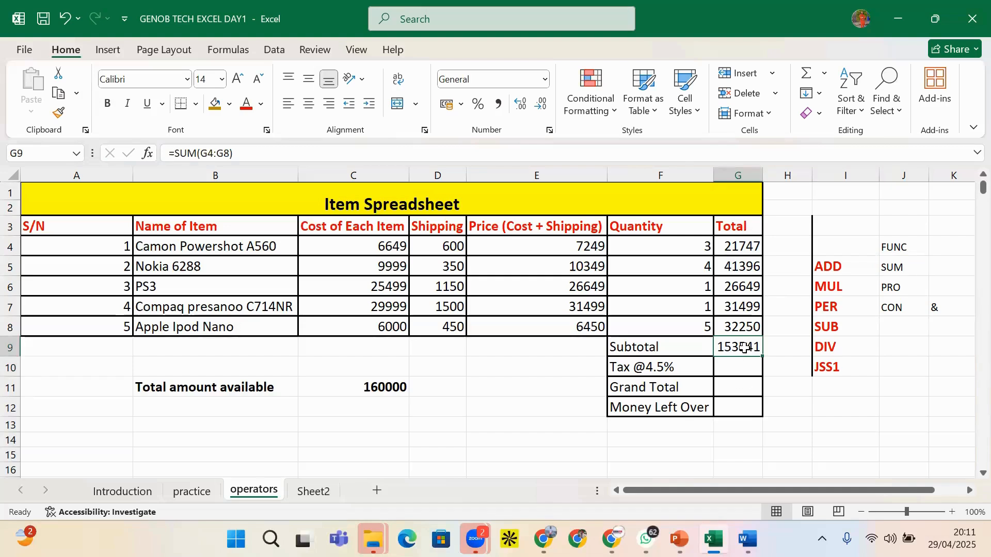
type("=")
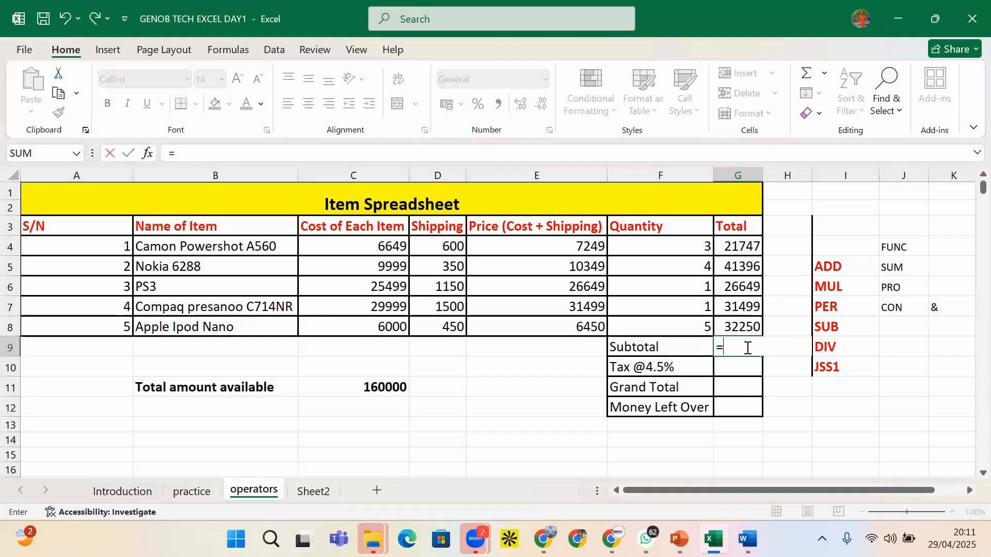
type("SUM")
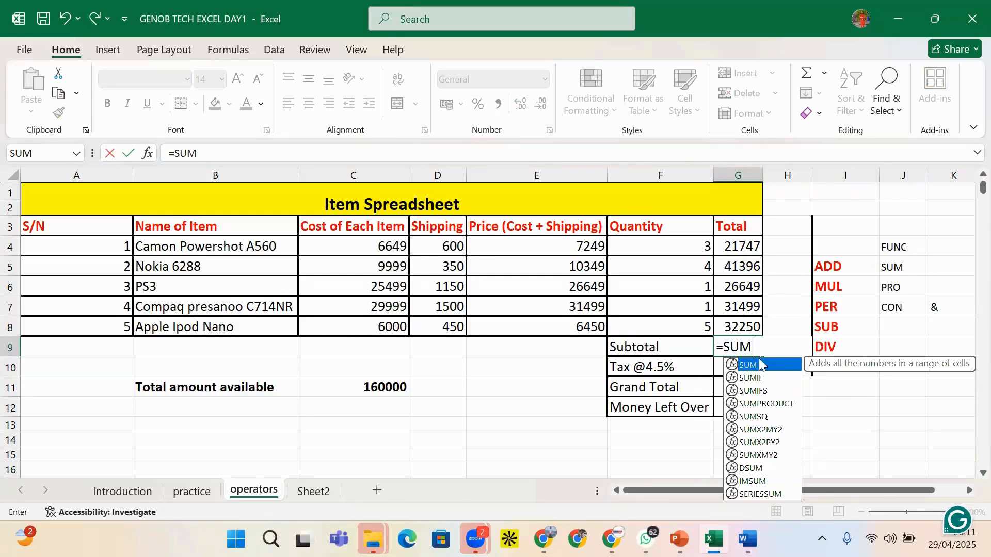
double_click(750, 366)
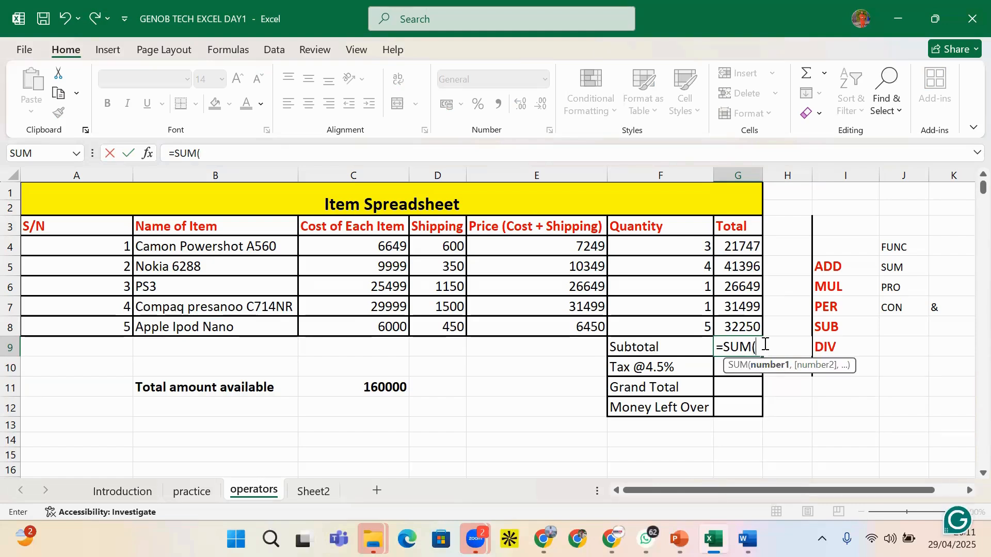
type("G")
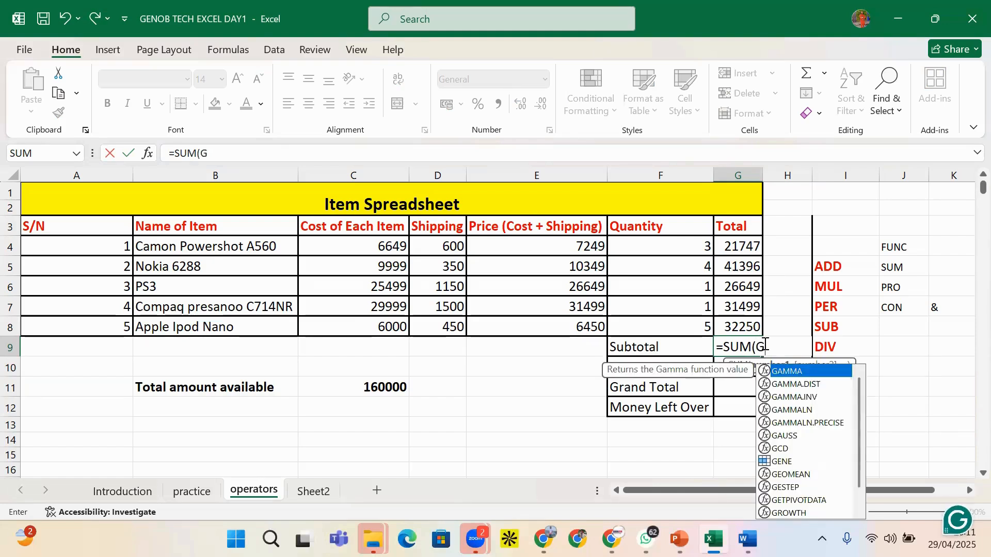
key("BackSpace")
key("Escape")
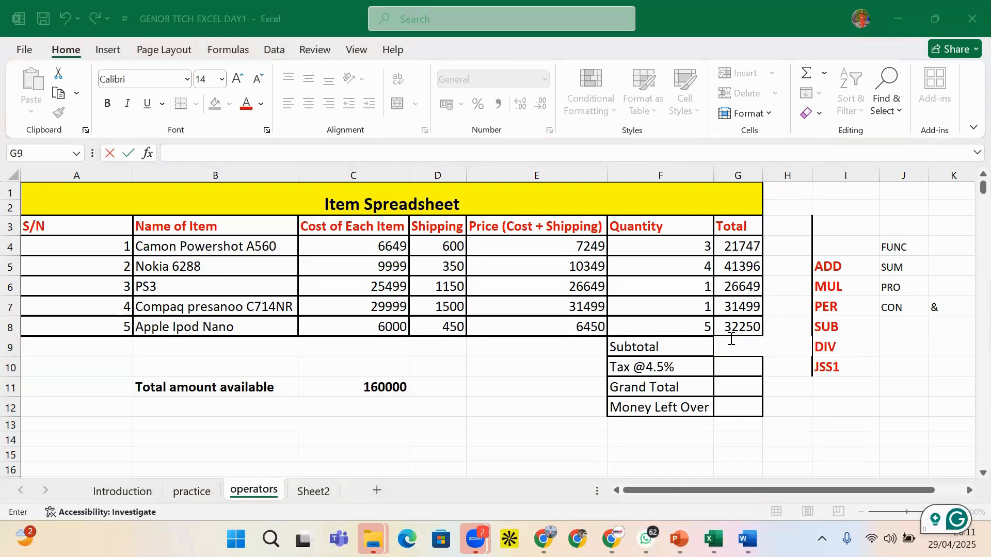
Select the Total range G4:G8 through the Name Box
left_click(31, 158)
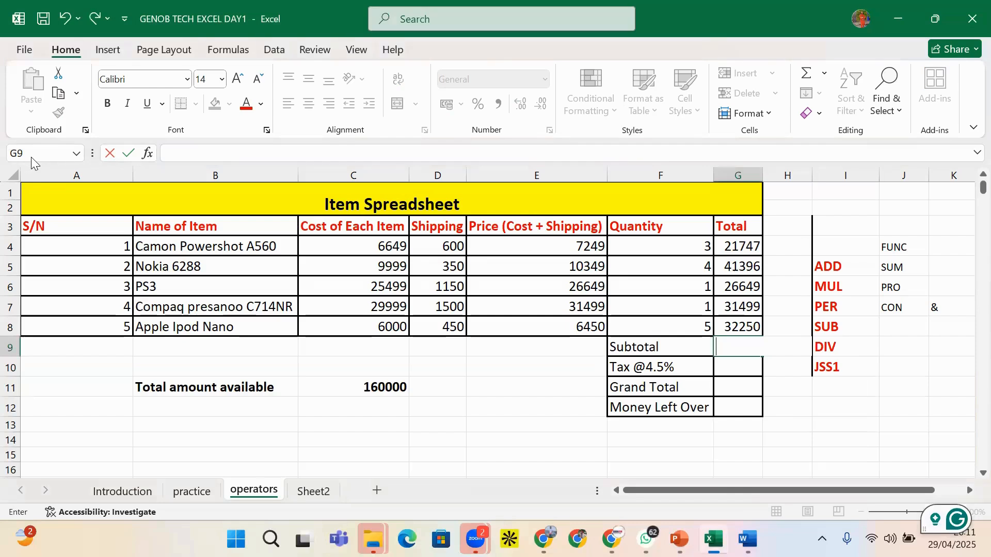
left_click(591, 373)
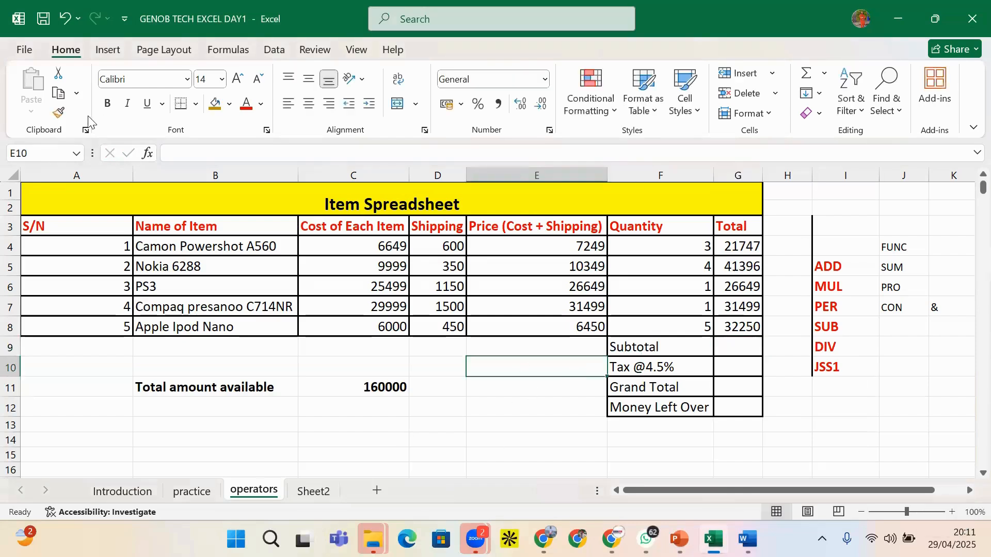
left_click(43, 156)
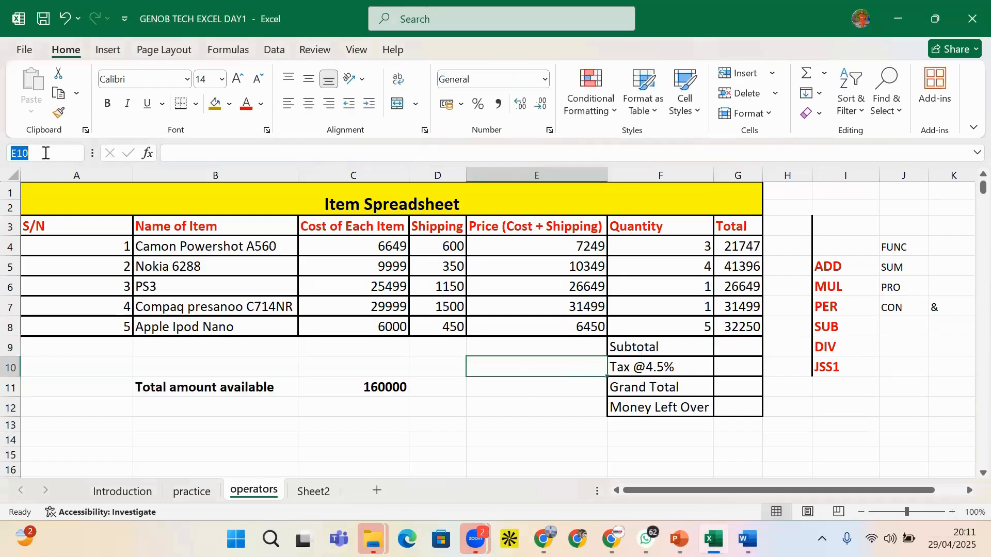
type("G4")
key("Return")
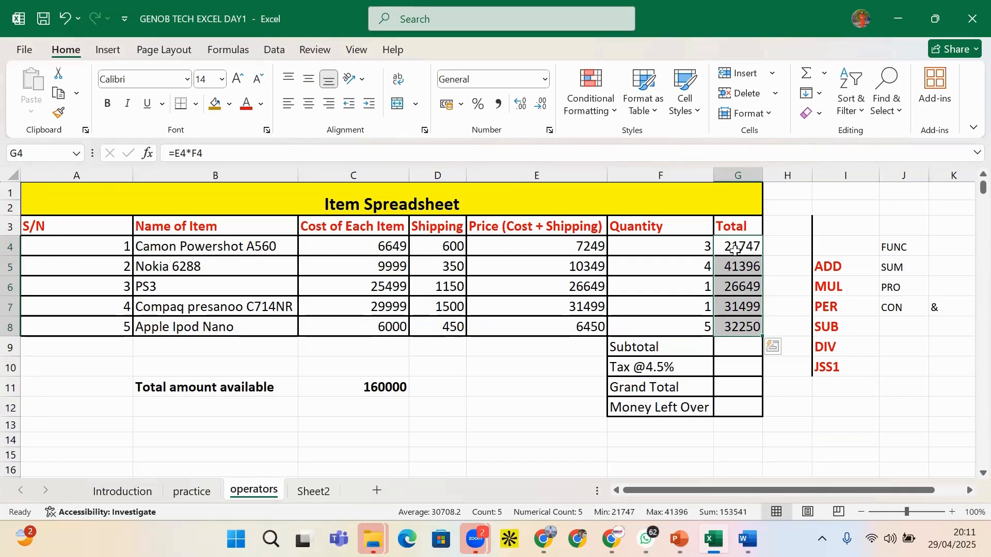
Enter =SUM(G4:G8) in G9 so the Subtotal shows 153541
left_click(747, 349)
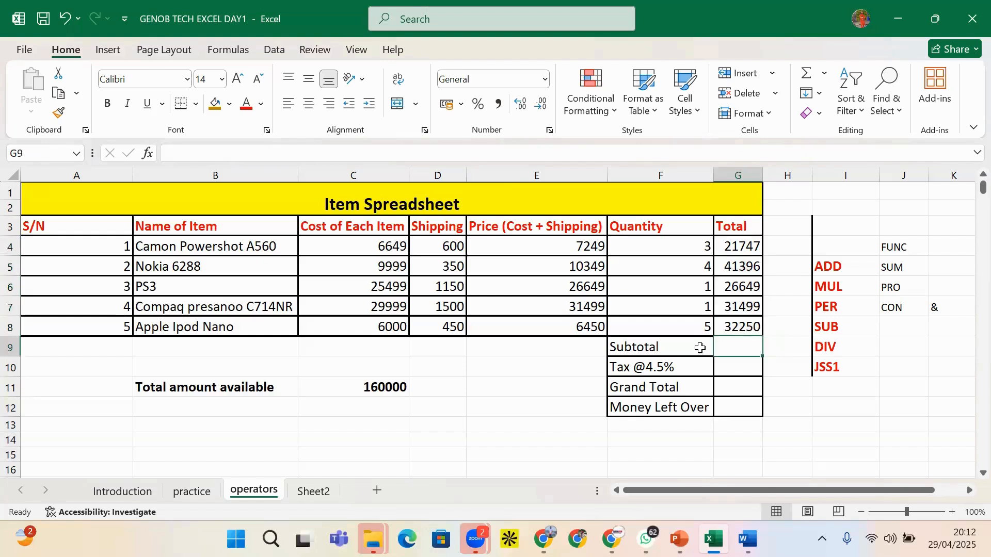
type("=SU")
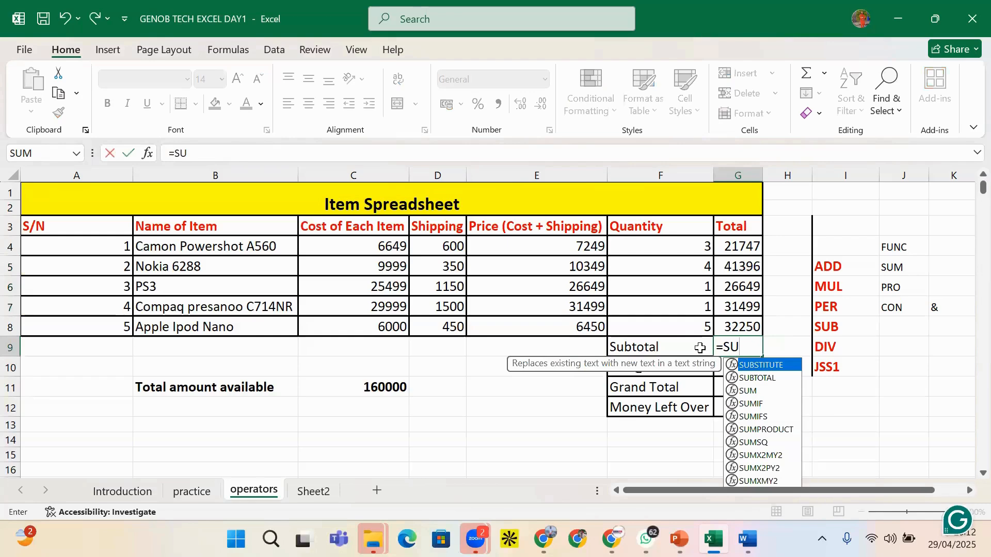
type("M(")
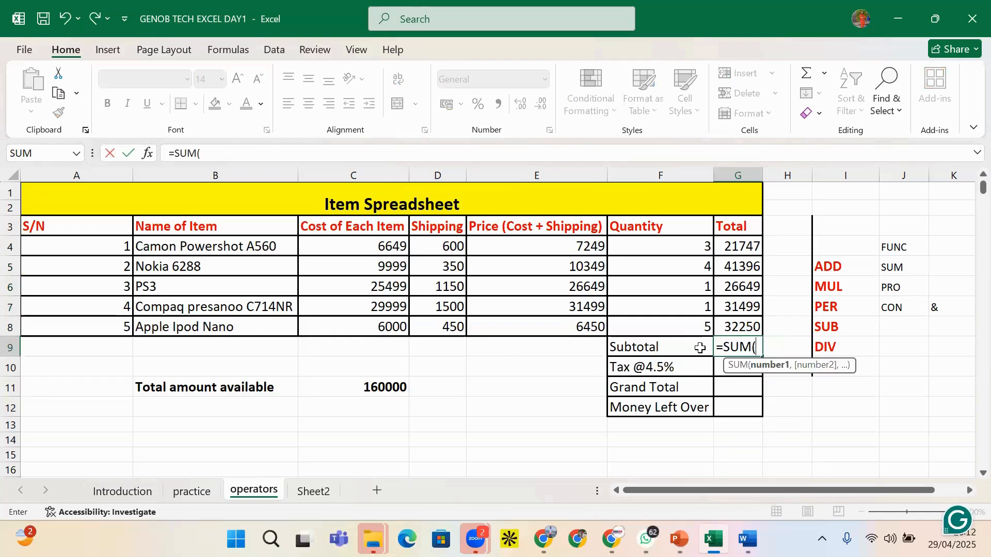
type("G4")
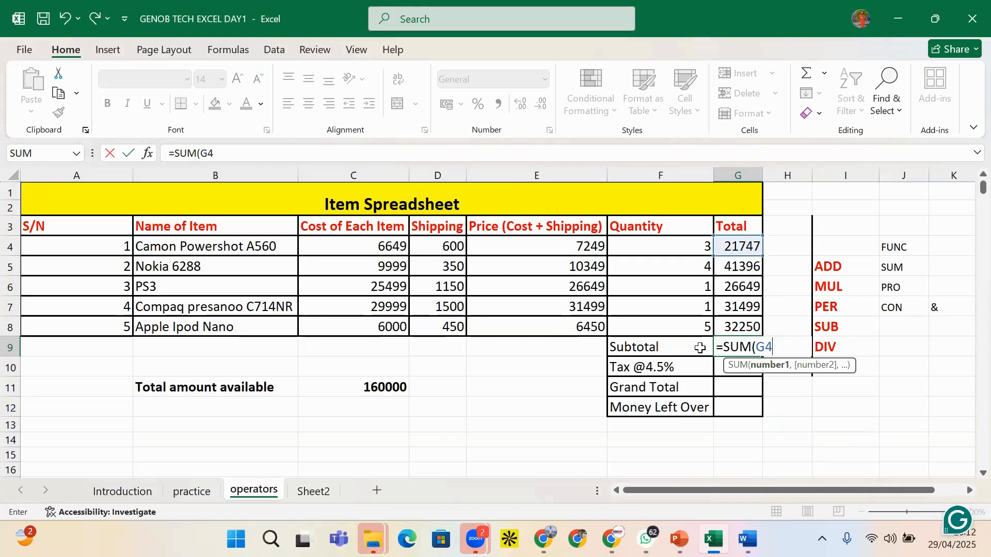
type(":G")
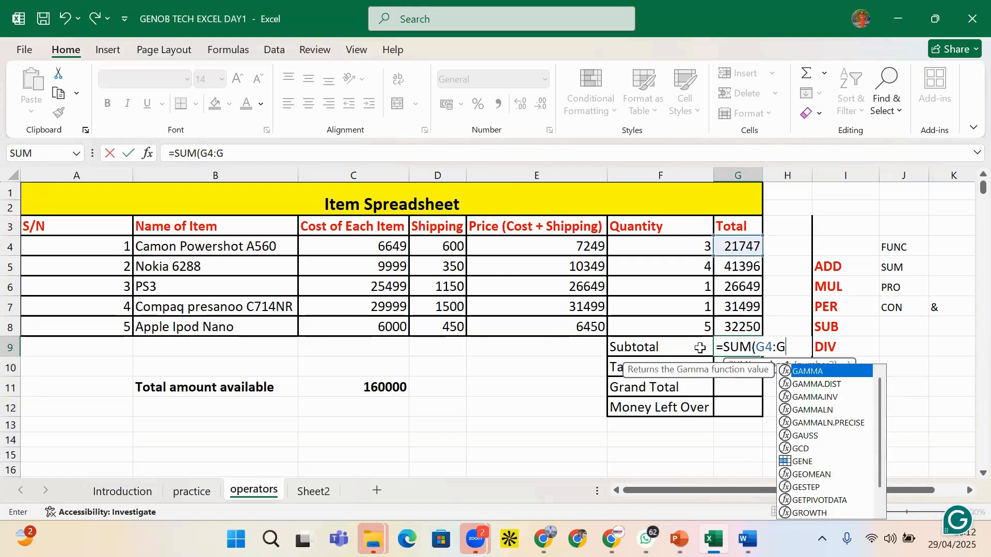
type("8)")
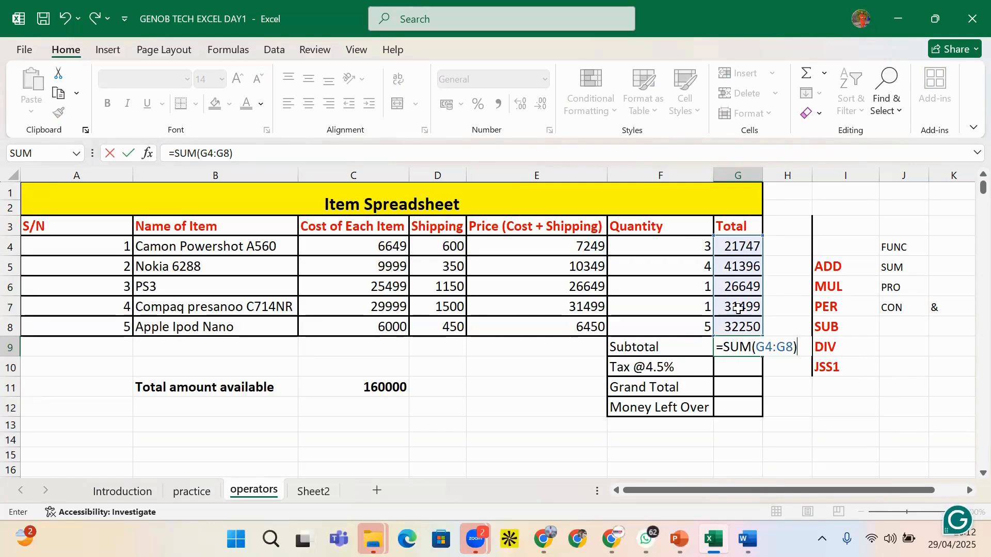
key("Return")
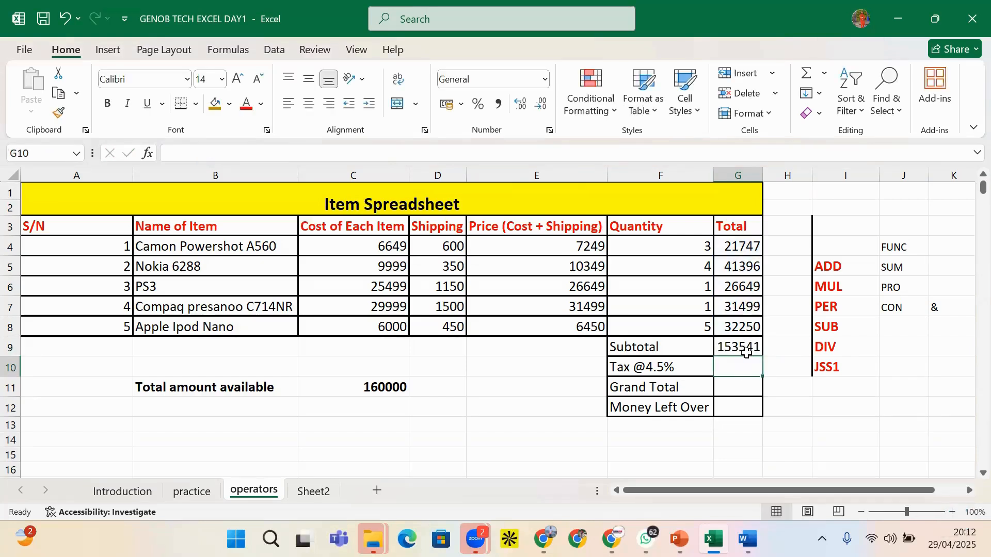
left_click(905, 267)
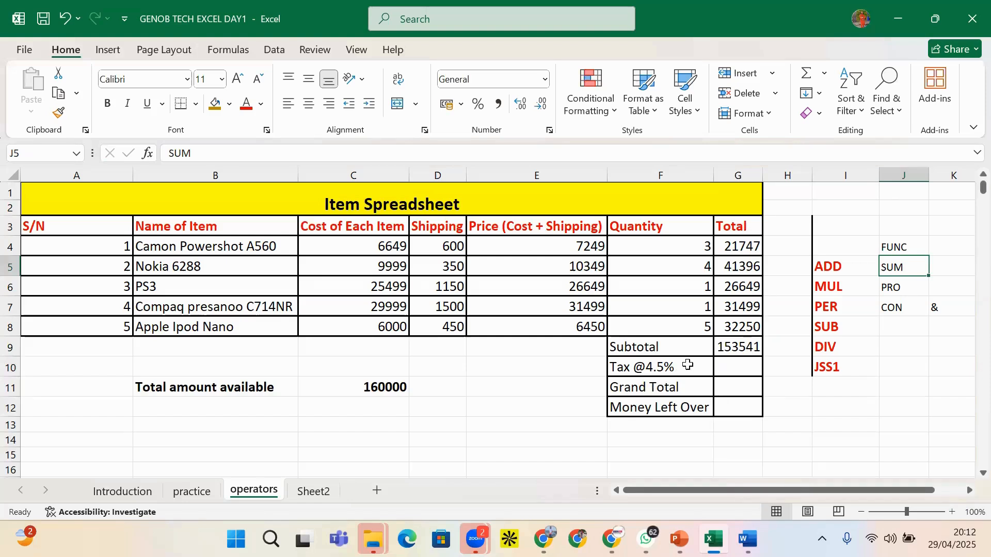
left_click(735, 367)
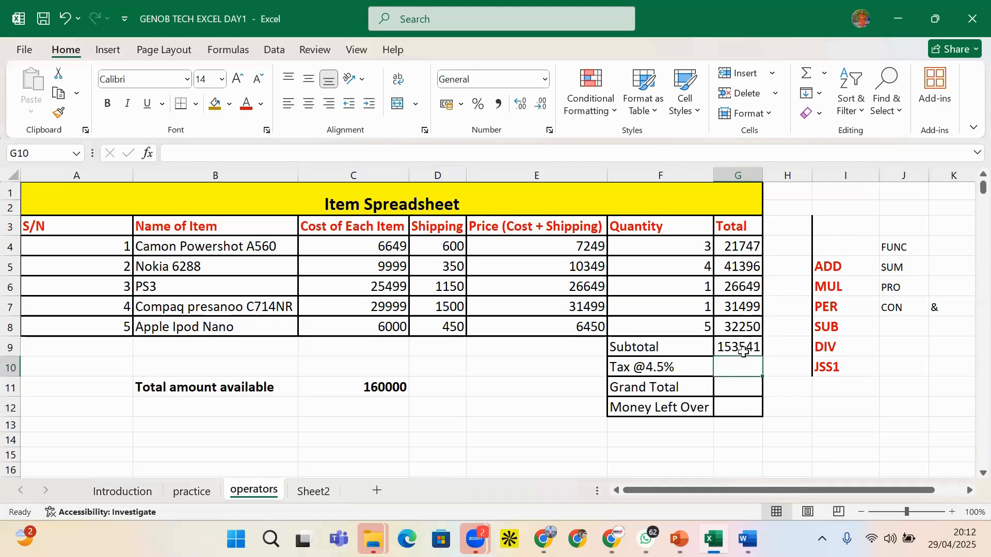
left_click(744, 349)
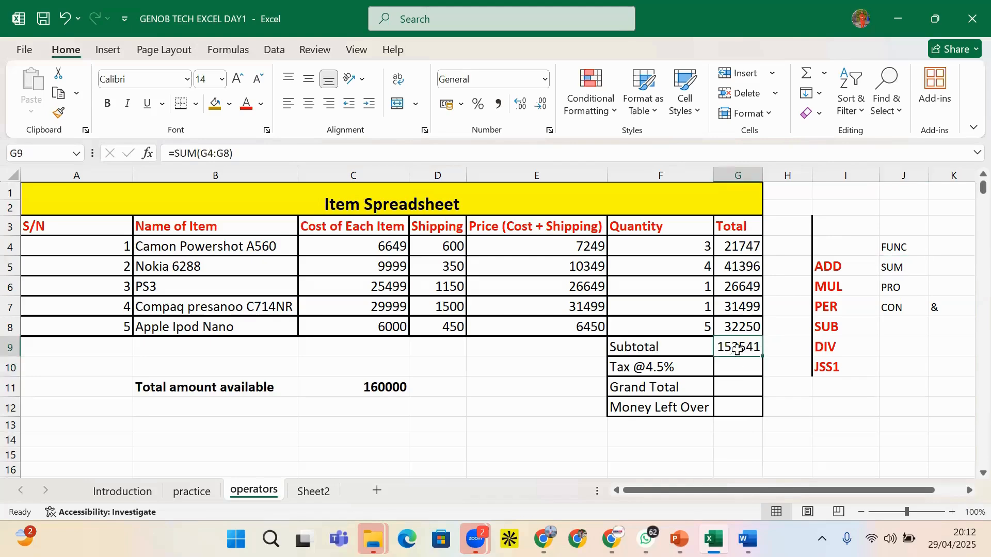
left_click(498, 106)
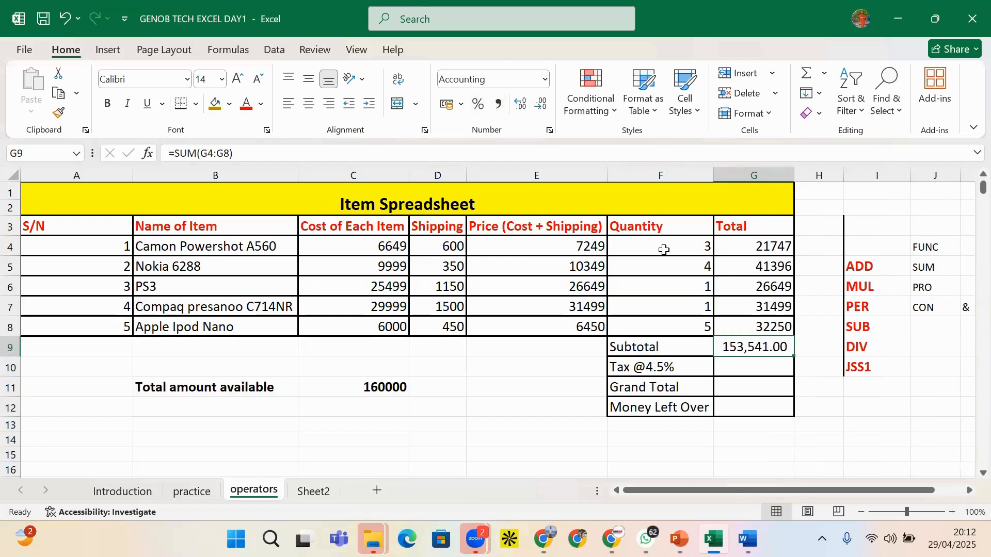
left_click(769, 365)
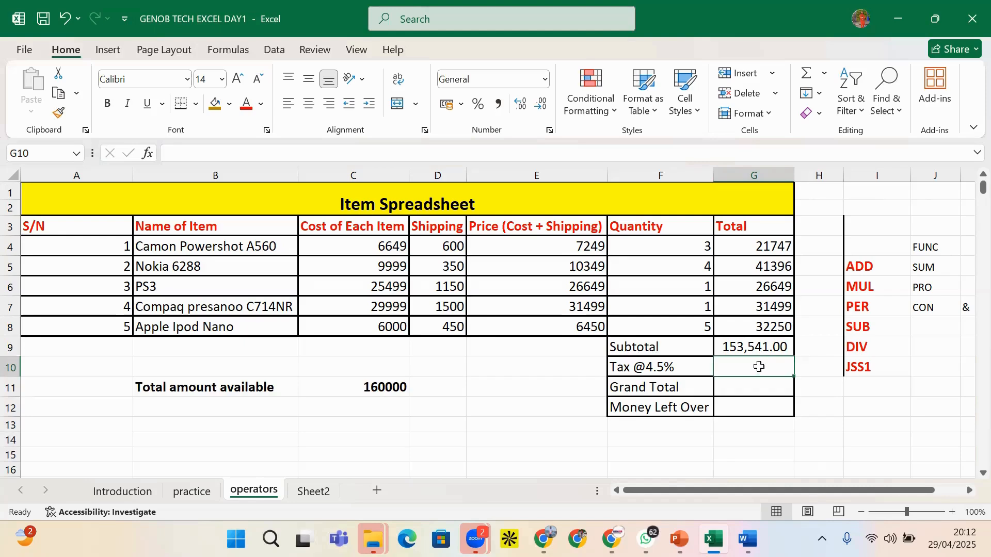
left_click(804, 389)
left_click(758, 363)
left_click(764, 390)
left_click(762, 372)
left_click(743, 350)
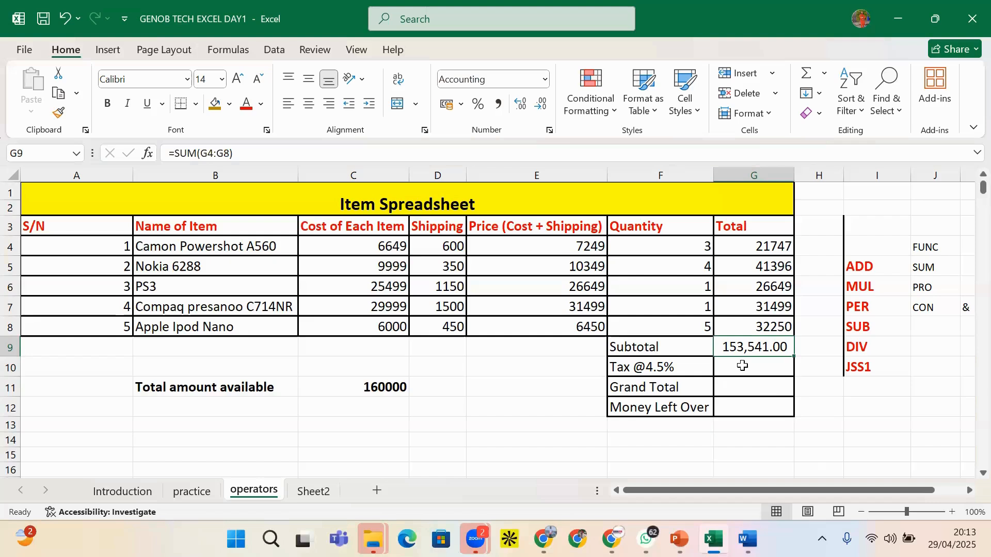
left_click(743, 366)
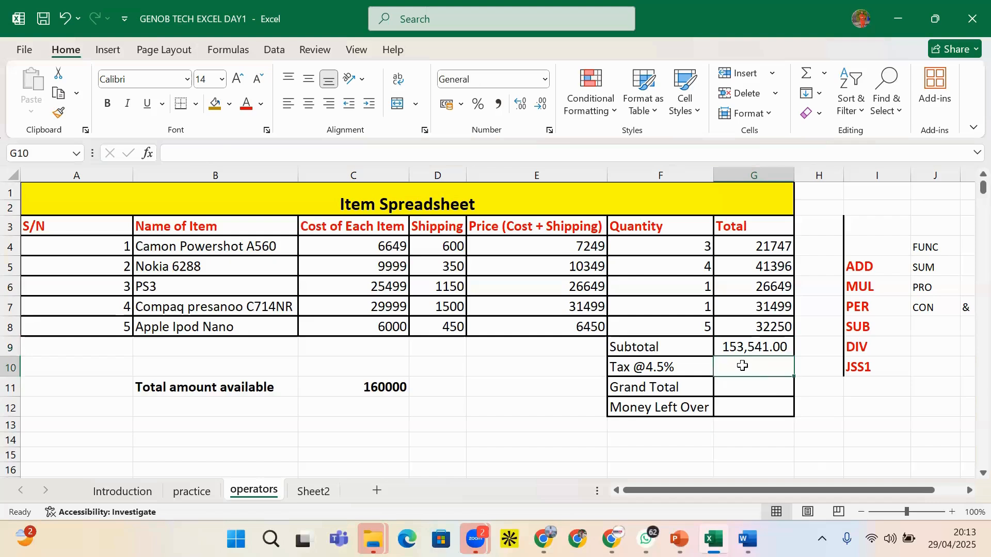
left_click(825, 389)
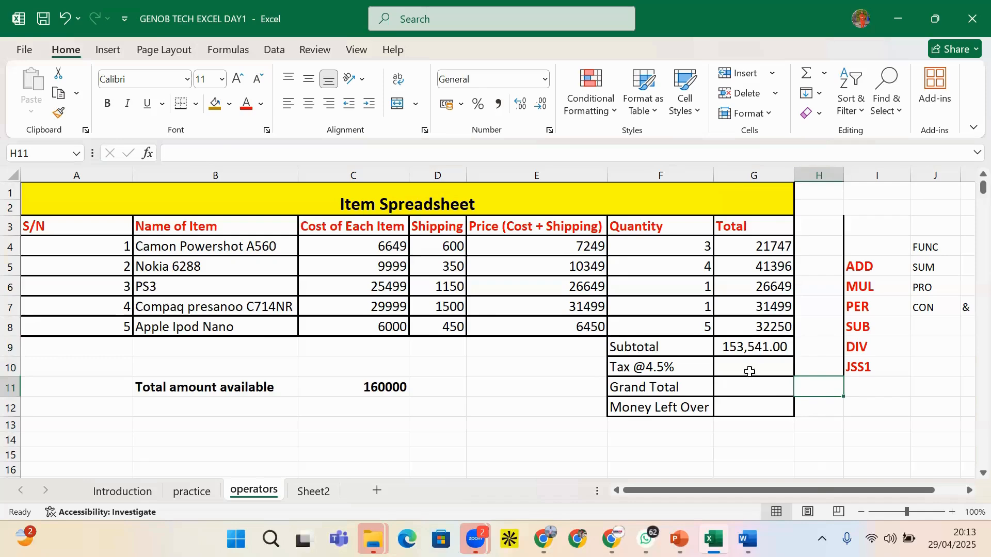
left_click(658, 367)
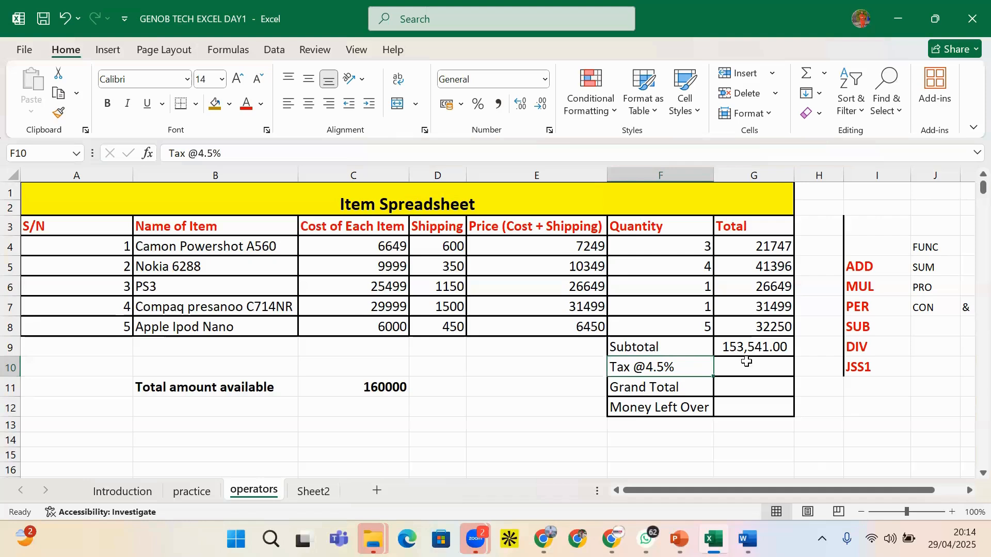
left_click(763, 361)
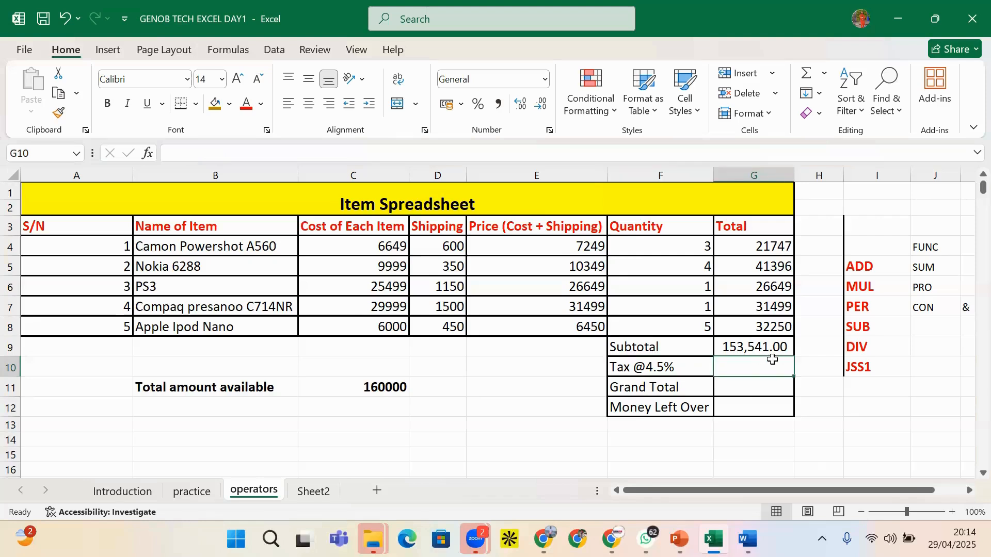
left_click(761, 390)
double_click(757, 349)
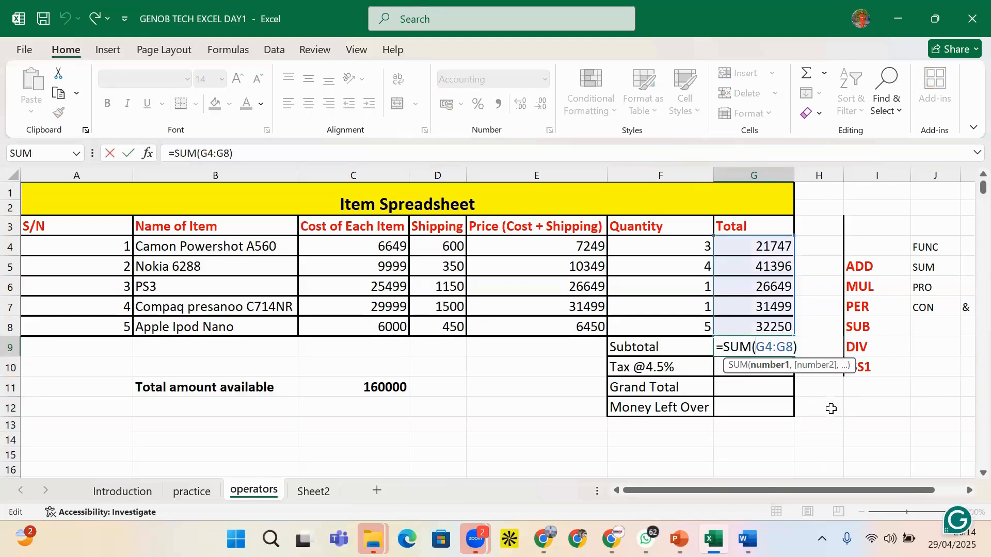
key("Return")
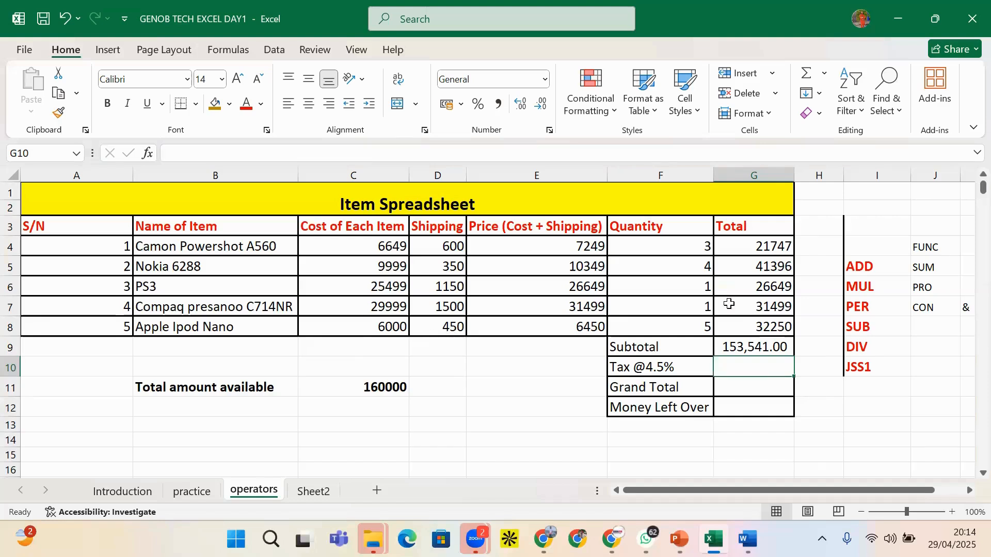
left_click(799, 393)
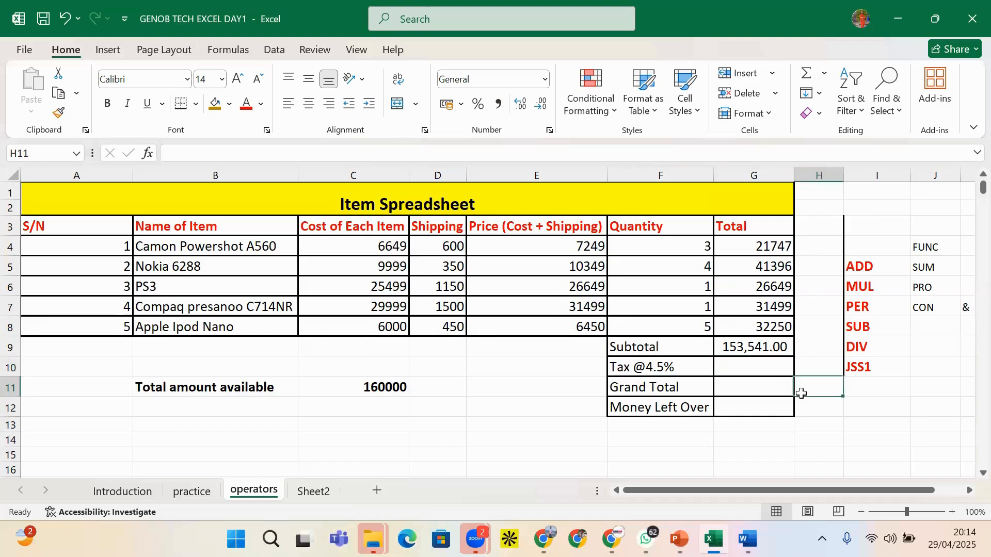
left_click(751, 365)
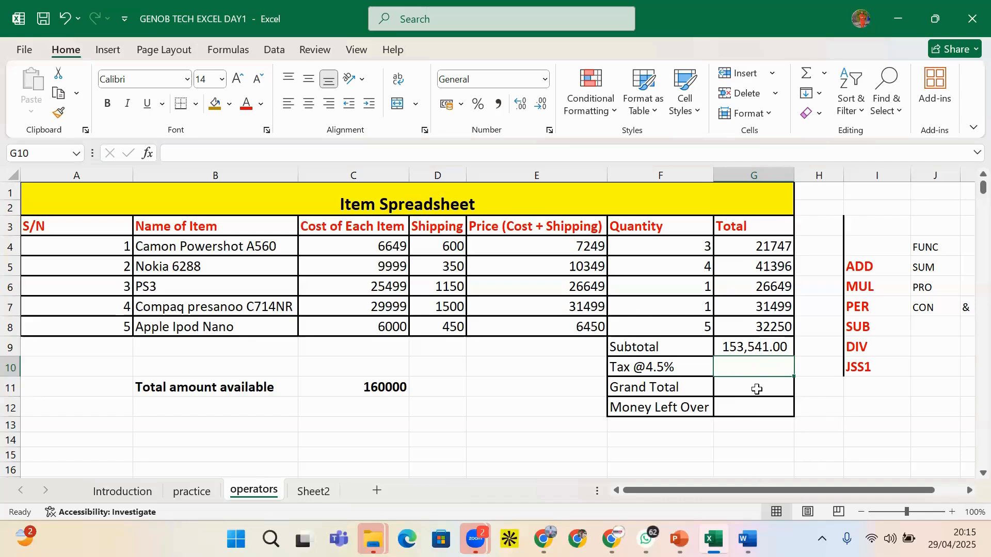
Enter =(10%)*G9 in G10, giving a tax of 15,354.10
type("=")
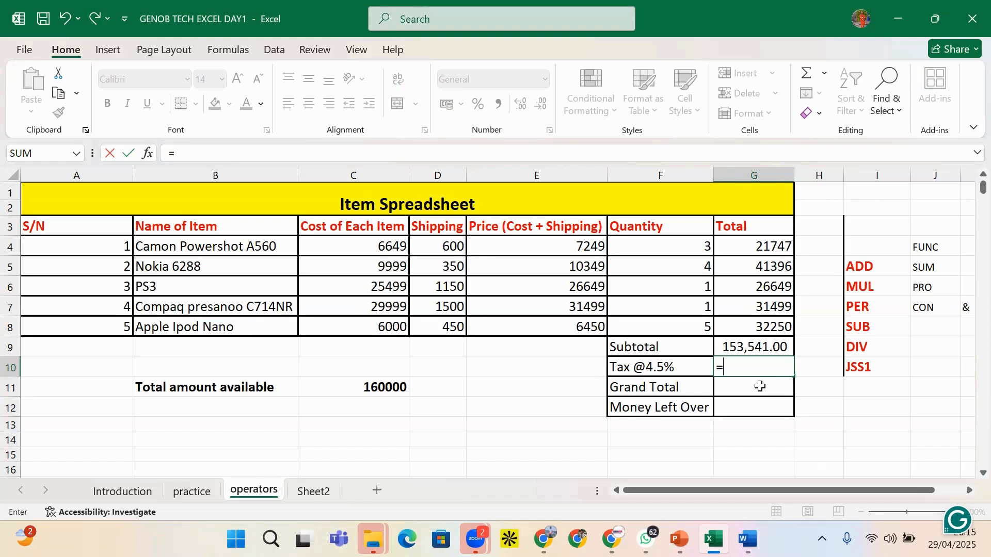
type("10%*")
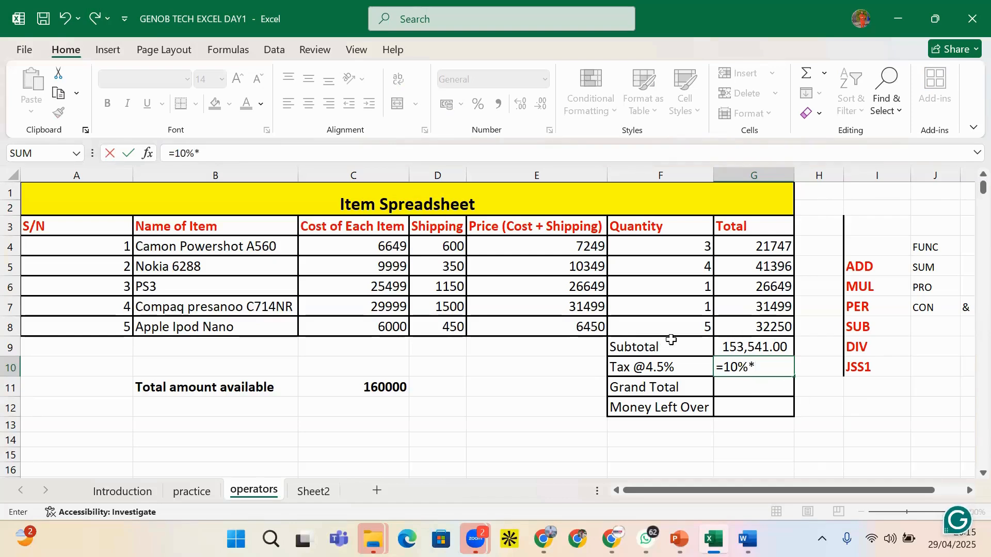
left_click(751, 369)
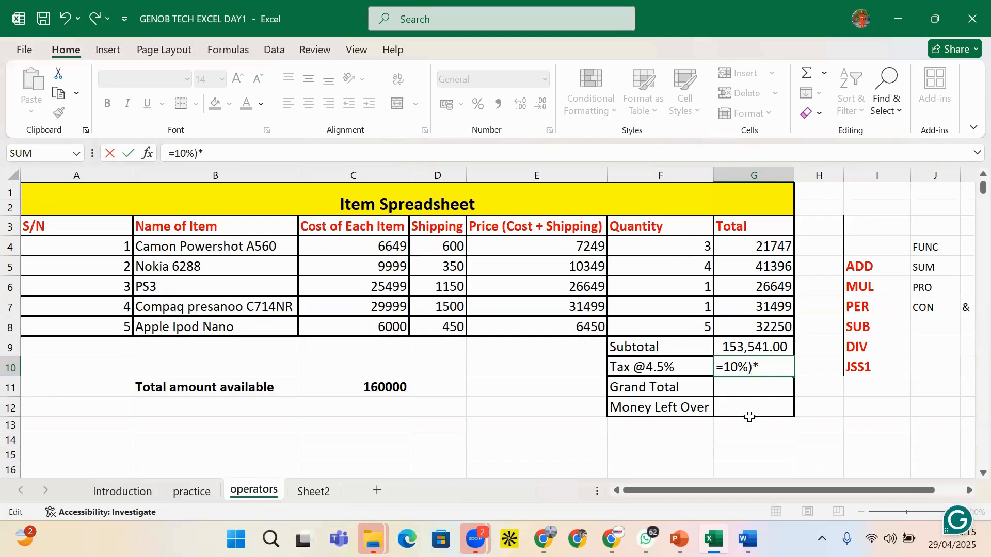
left_click(724, 367)
type("(")
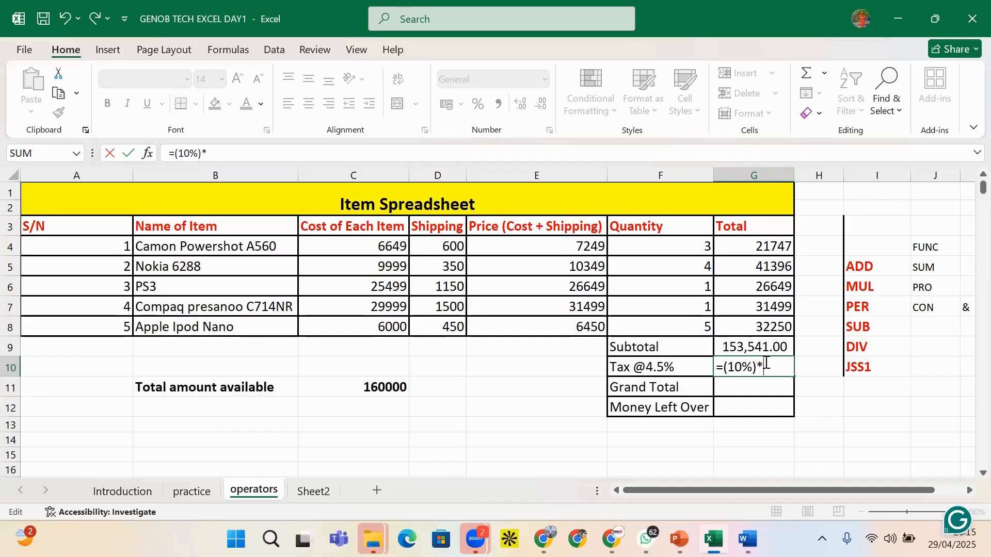
left_click(766, 346)
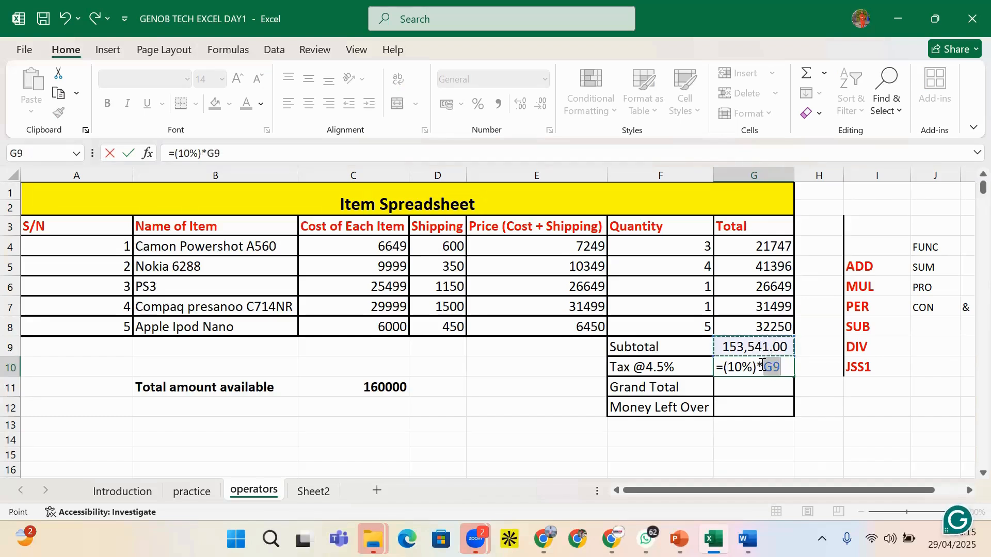
key("Return")
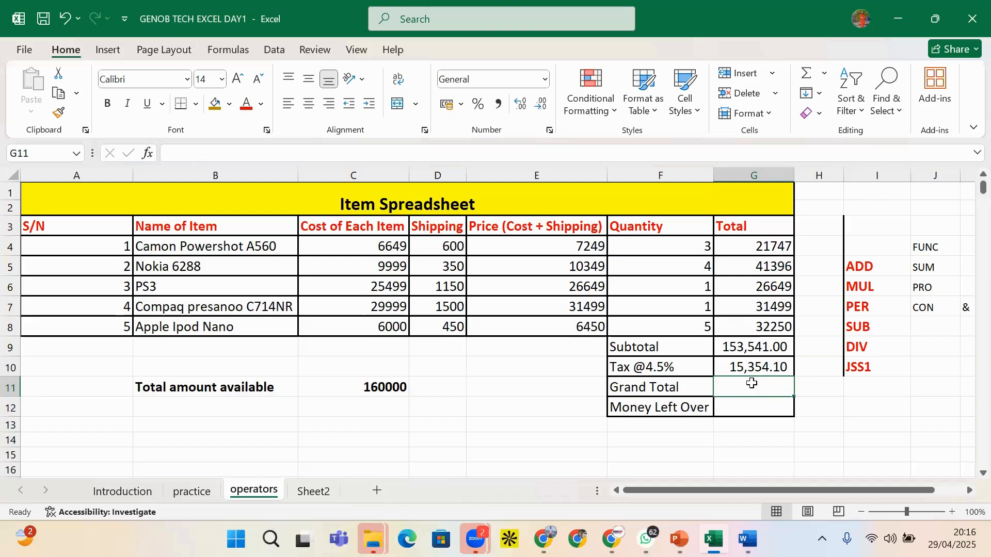
left_click(758, 367)
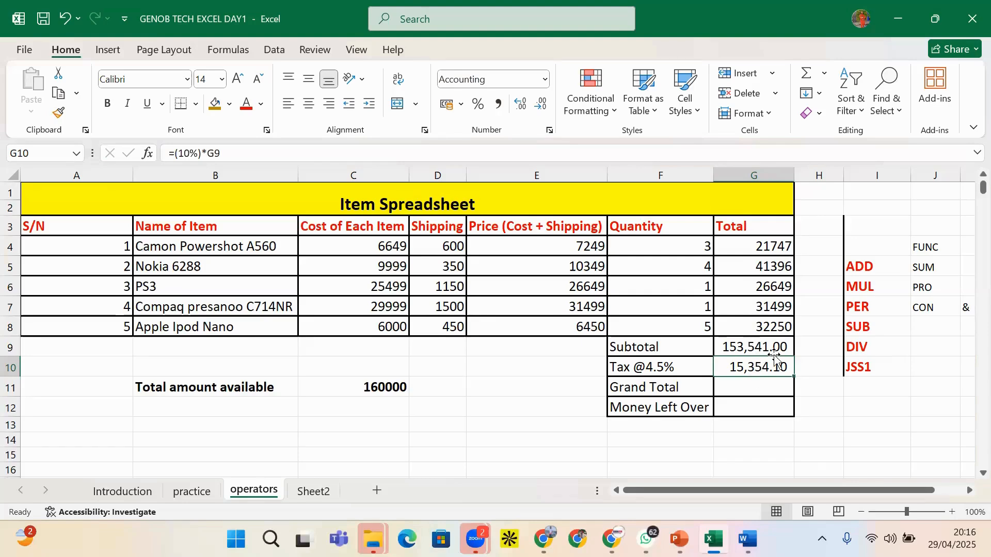
Replace the G10 tax formula with G9*4.5%, showing 6,909.35
key("Delete")
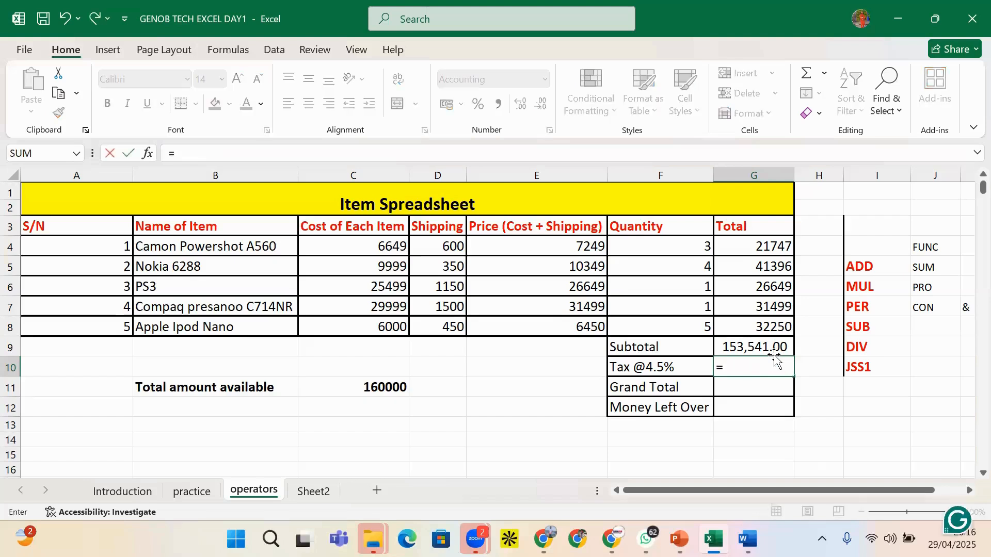
left_click(766, 347)
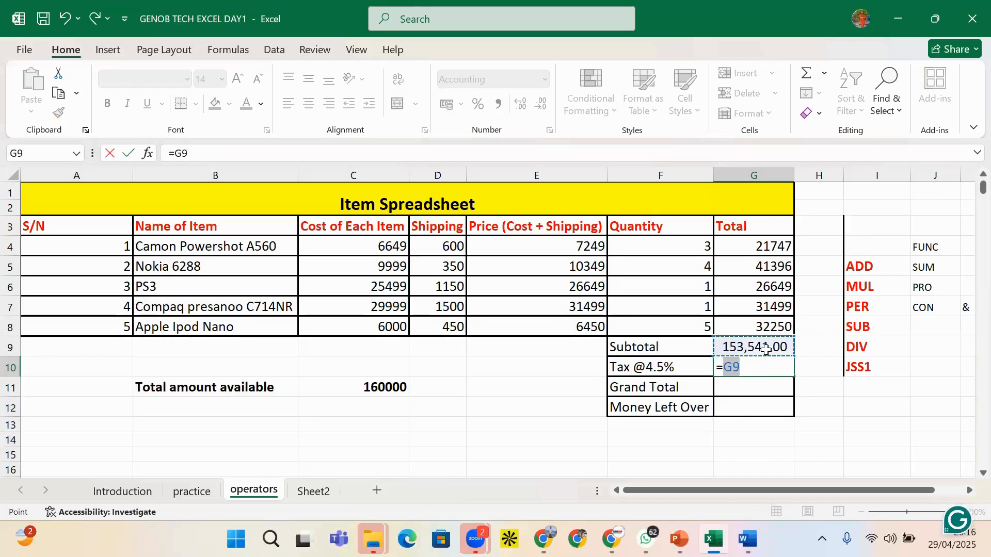
type("*")
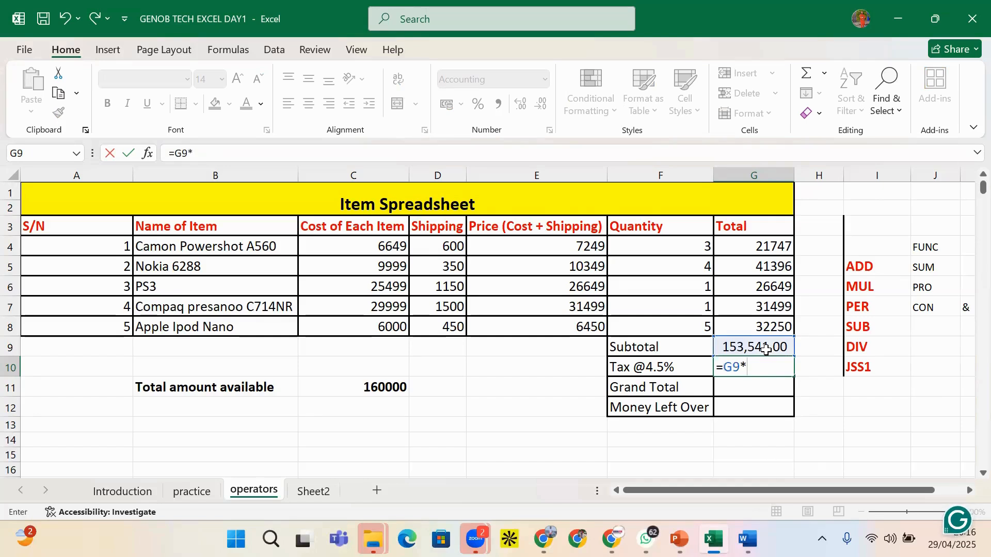
type("4.5%")
key("Return")
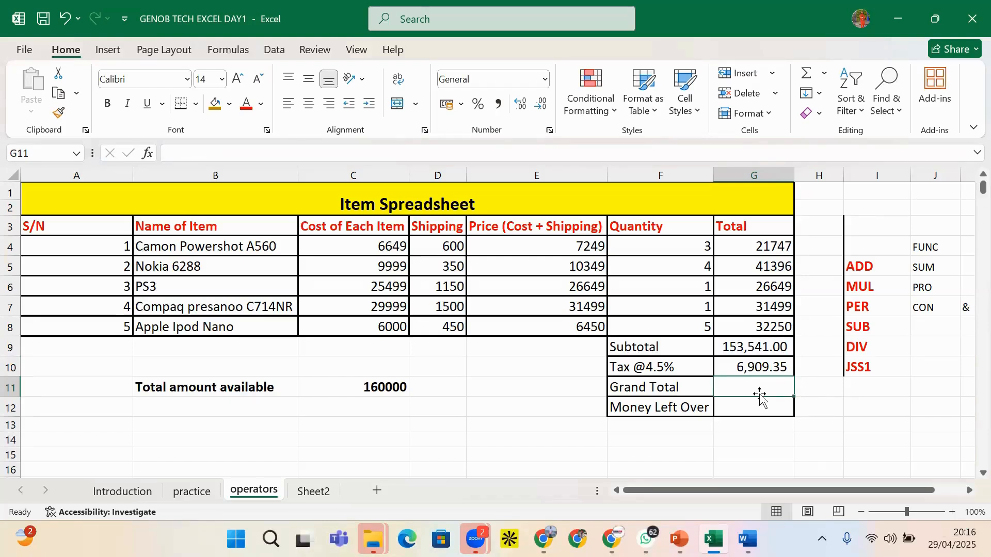
left_click(798, 409)
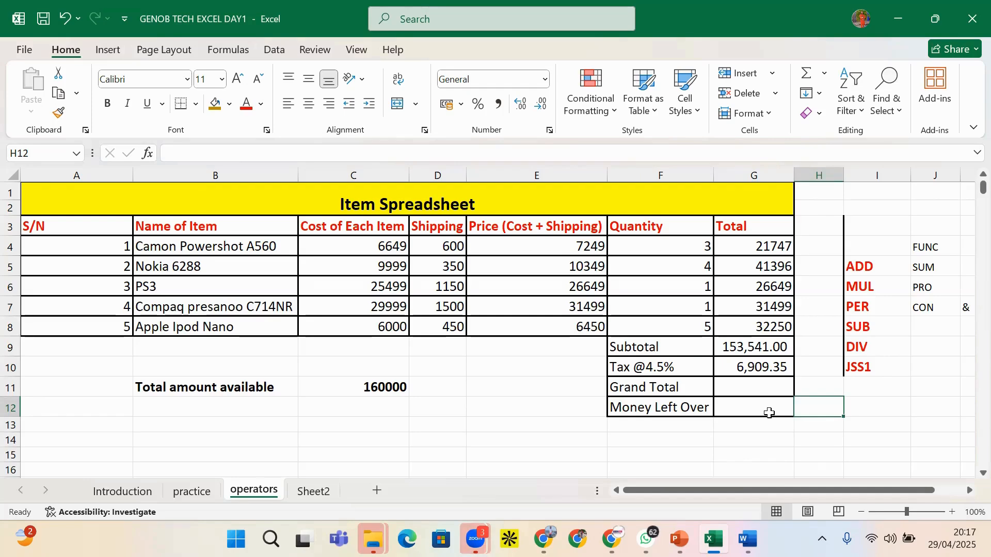
left_click(763, 388)
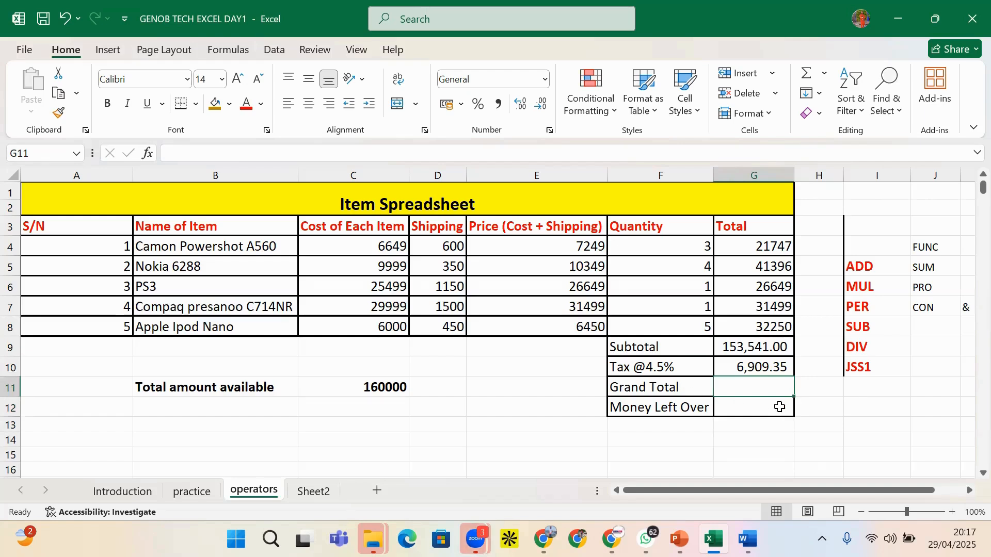
left_click(828, 402)
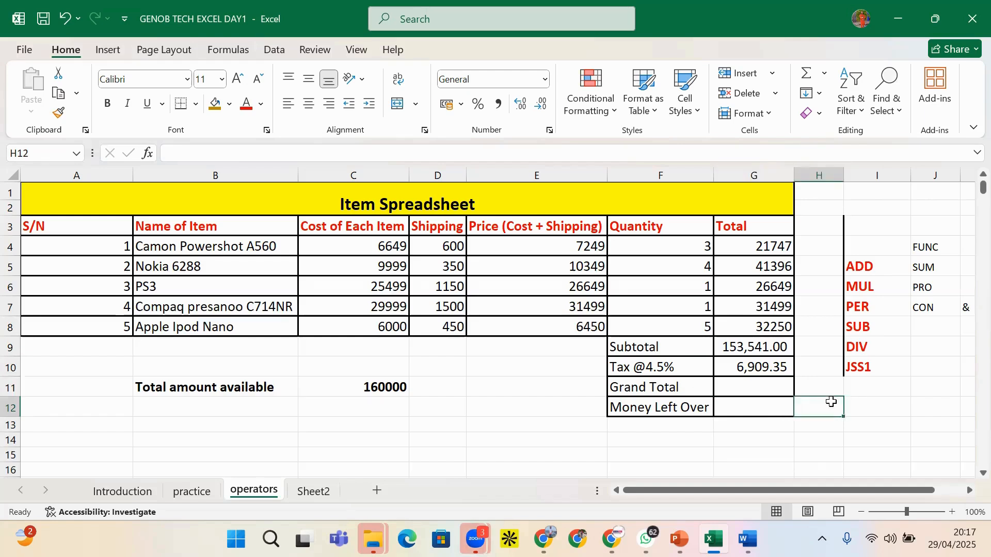
left_click(782, 388)
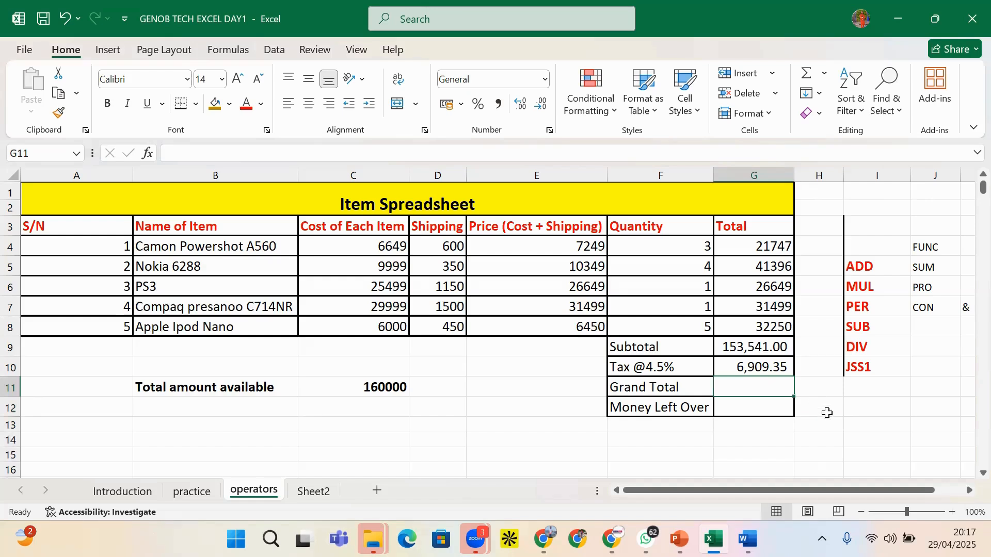
left_click(852, 420)
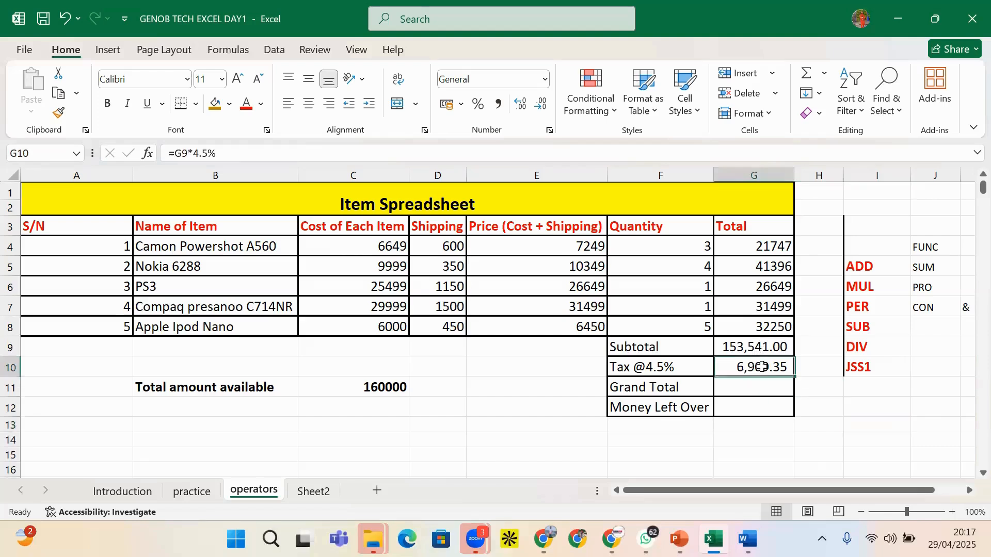
left_click(762, 369)
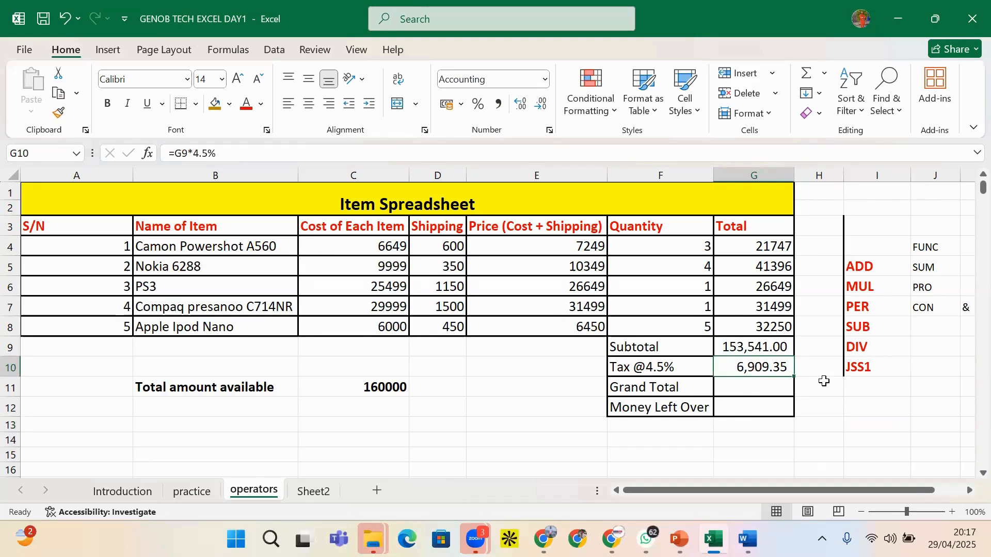
left_click(759, 395)
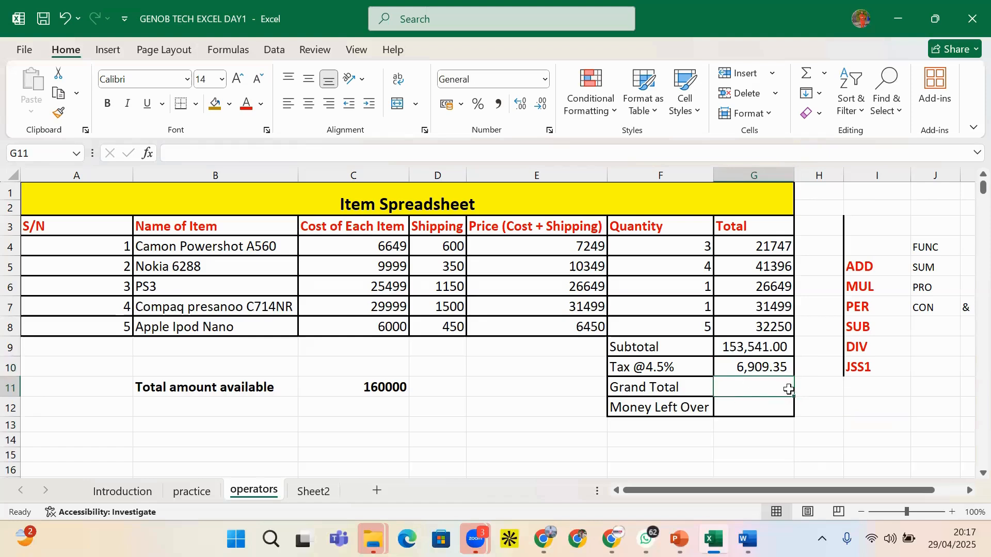
left_click(742, 346)
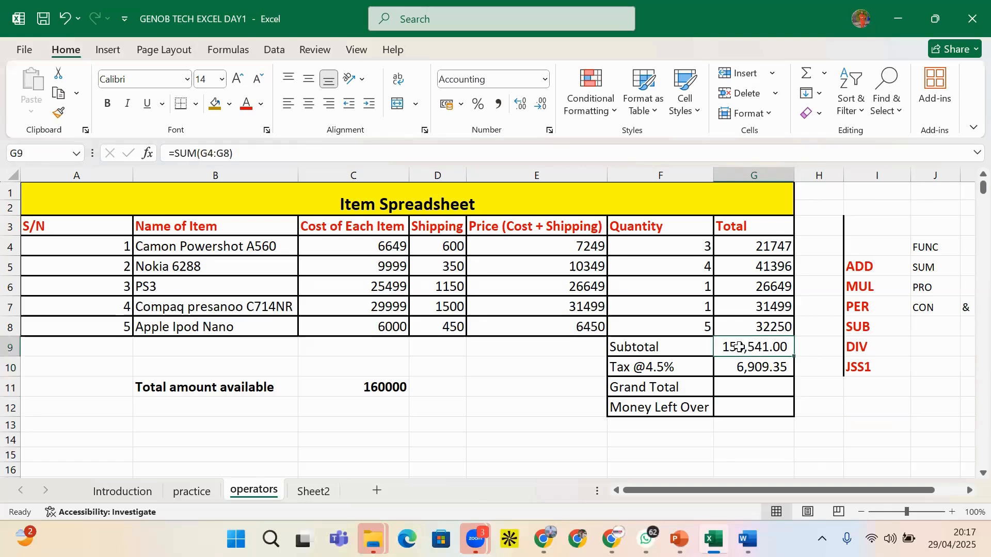
left_click(751, 389)
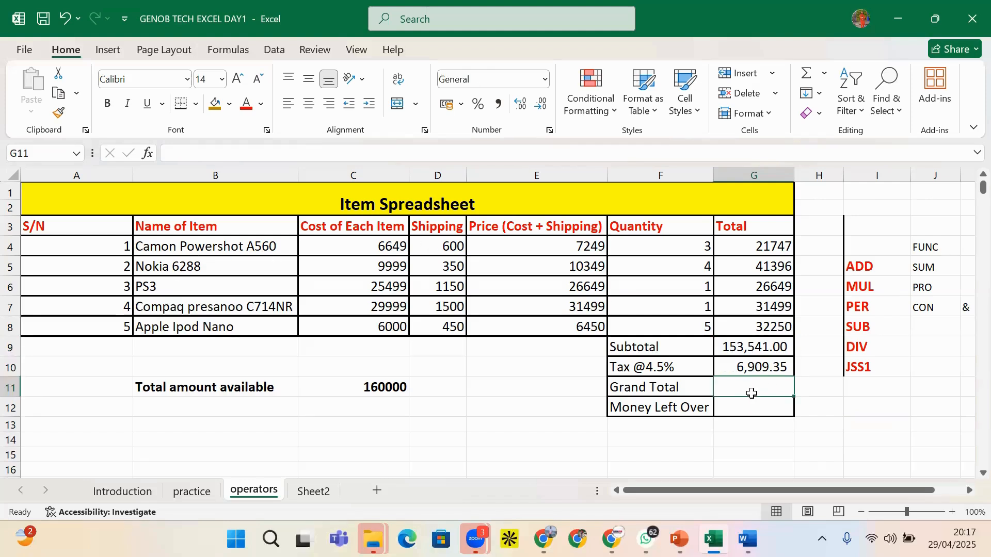
left_click(766, 370)
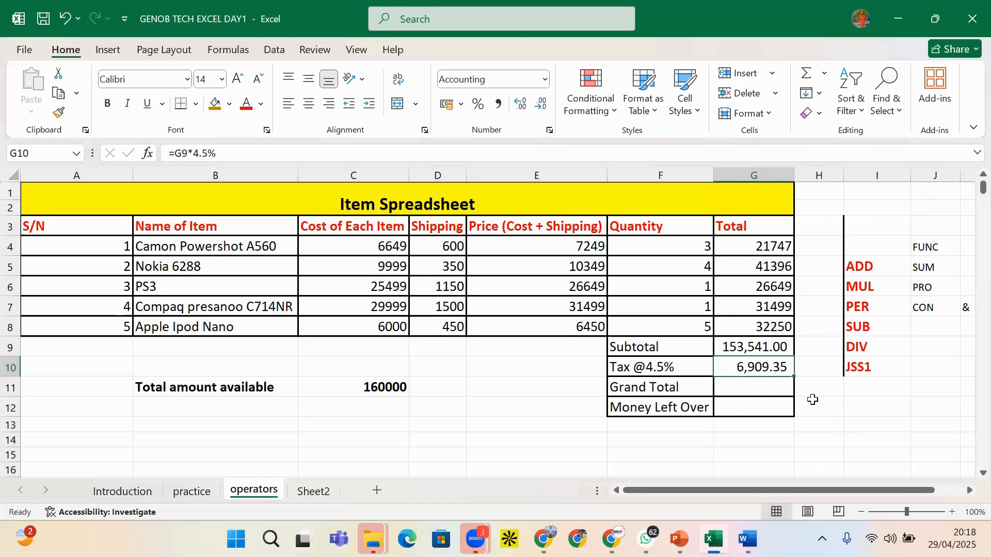
Review the first item row's price and total formulas in E4 and G4
left_click(766, 393)
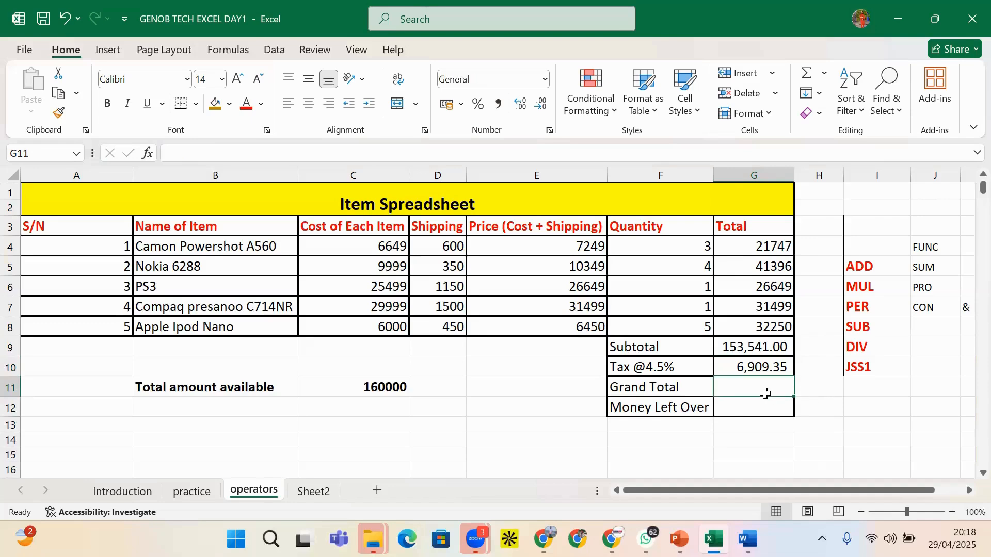
left_click(166, 256)
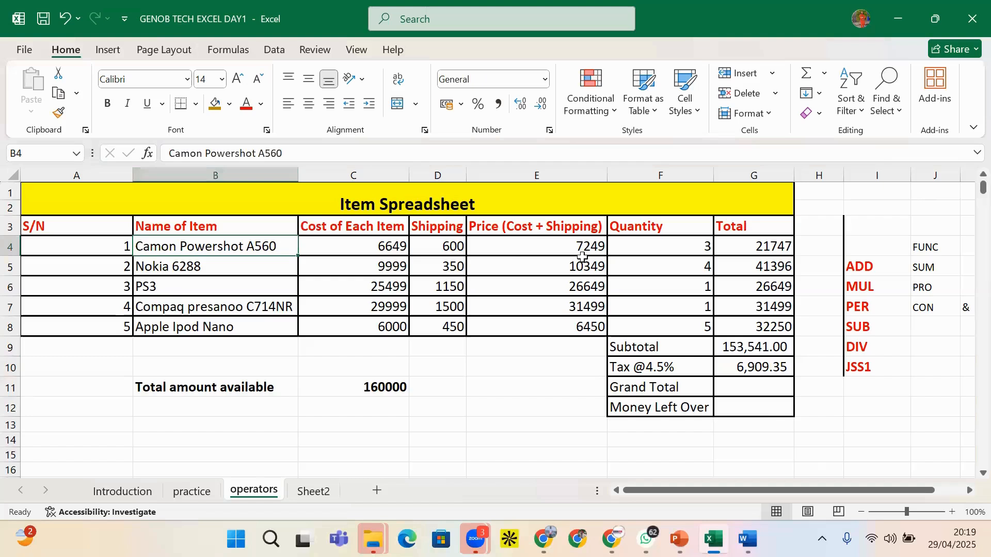
left_click(610, 250)
left_click(591, 250)
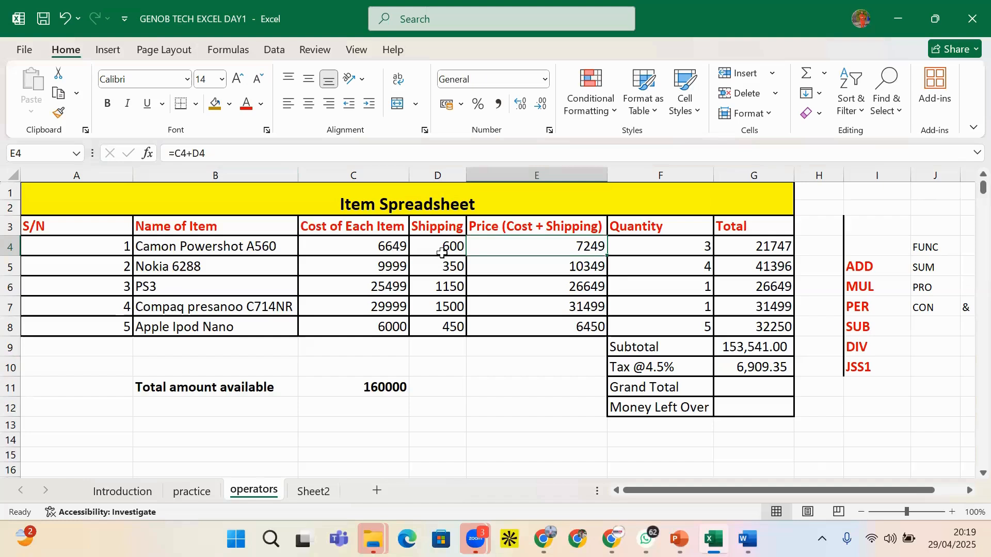
left_click(758, 251)
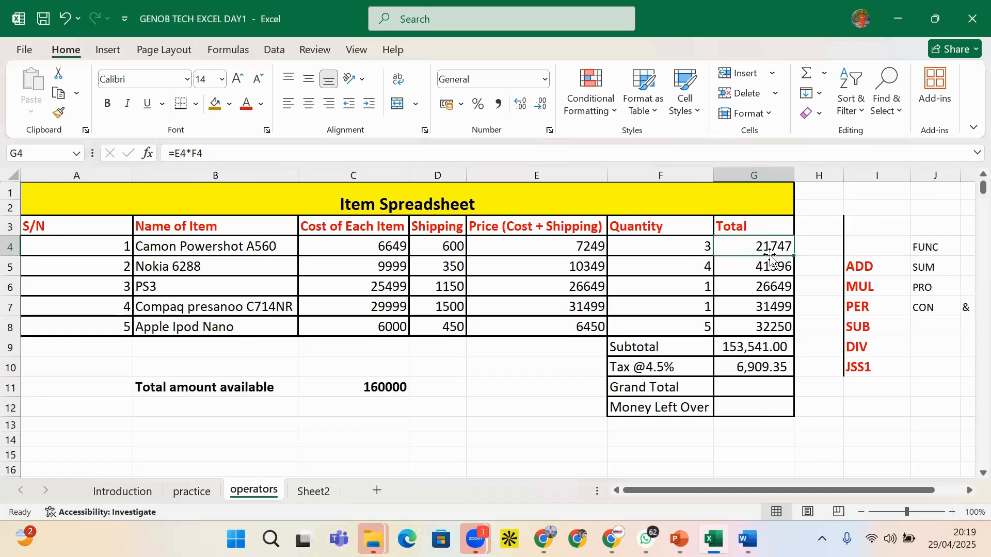
left_click(699, 248)
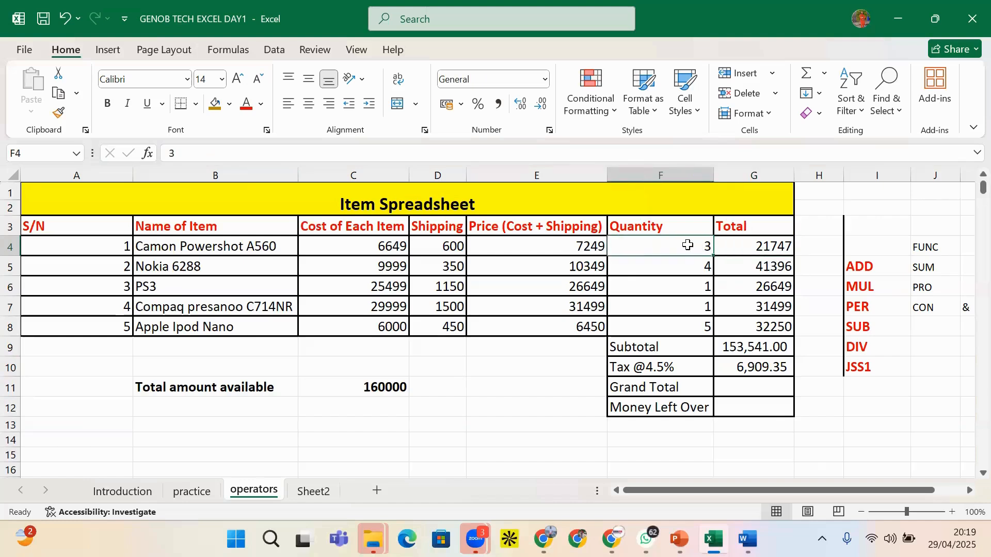
left_click(754, 250)
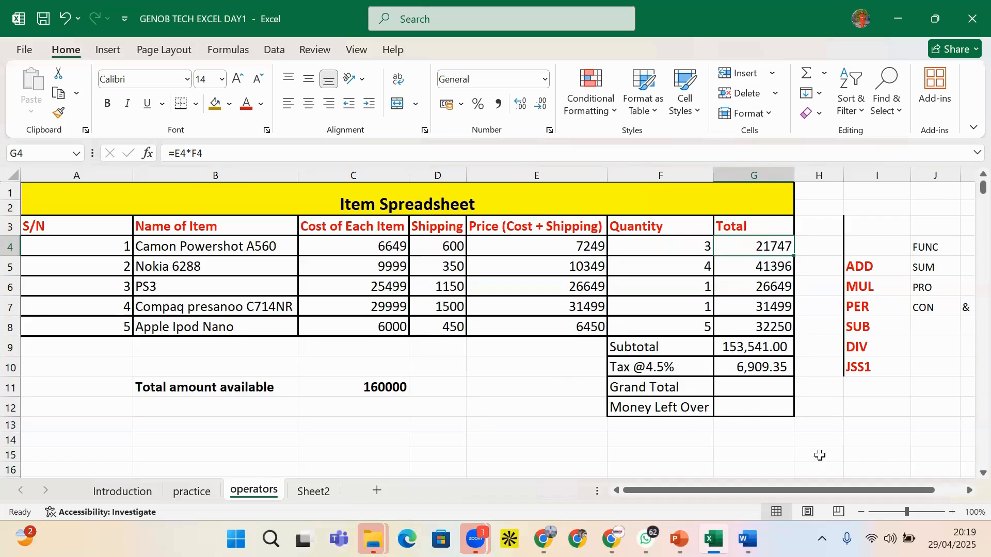
Enter =G9+G10 in G11 so the Grand Total shows 160,450.35
left_click(752, 390)
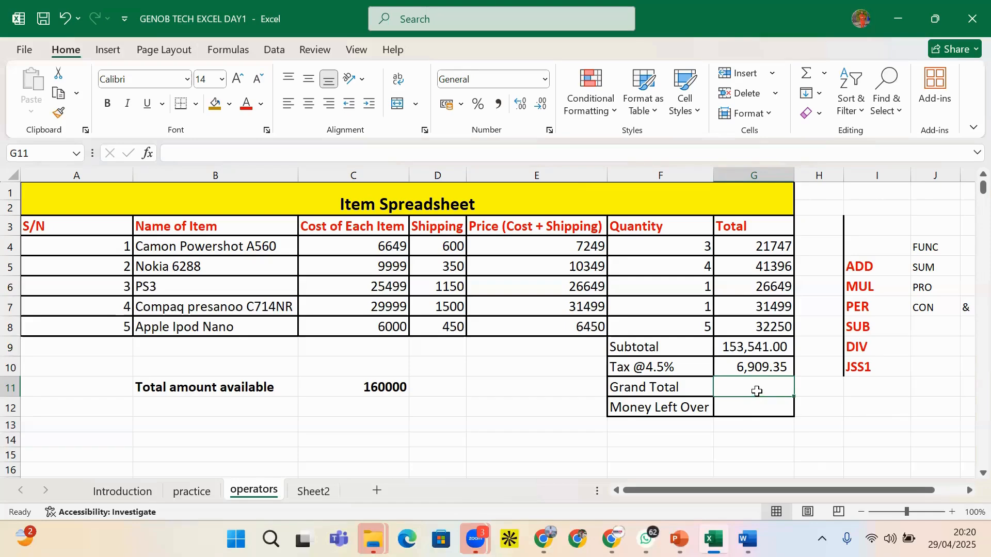
type("=")
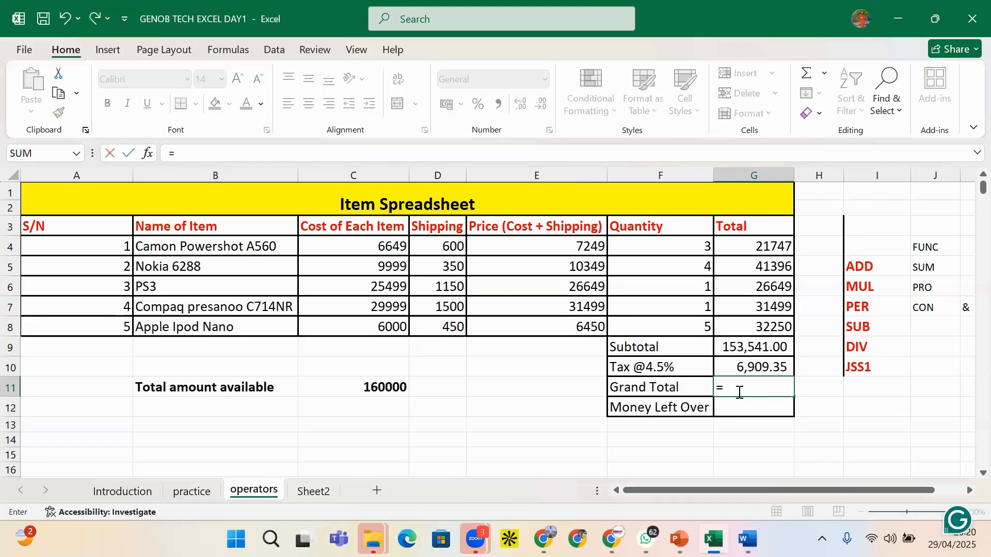
left_click(751, 349)
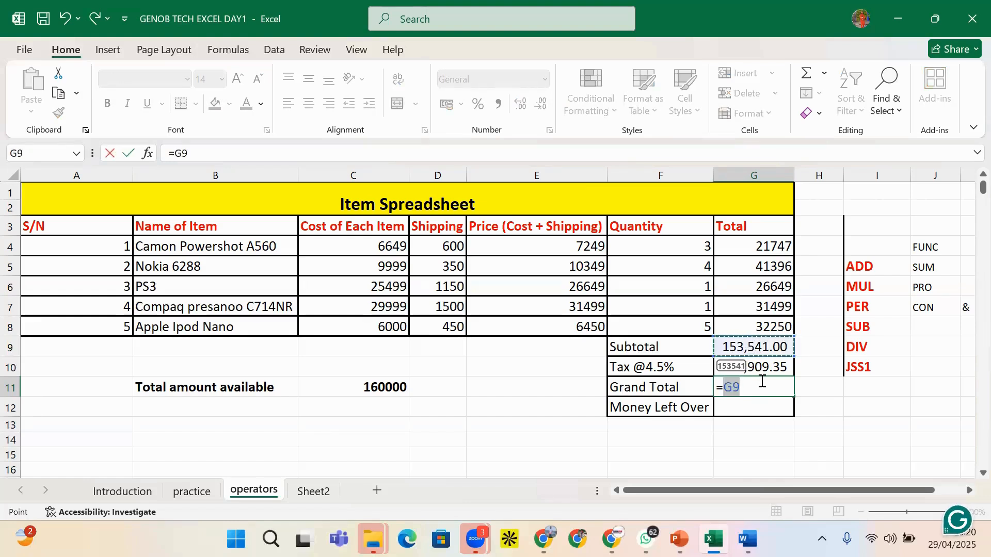
type("+")
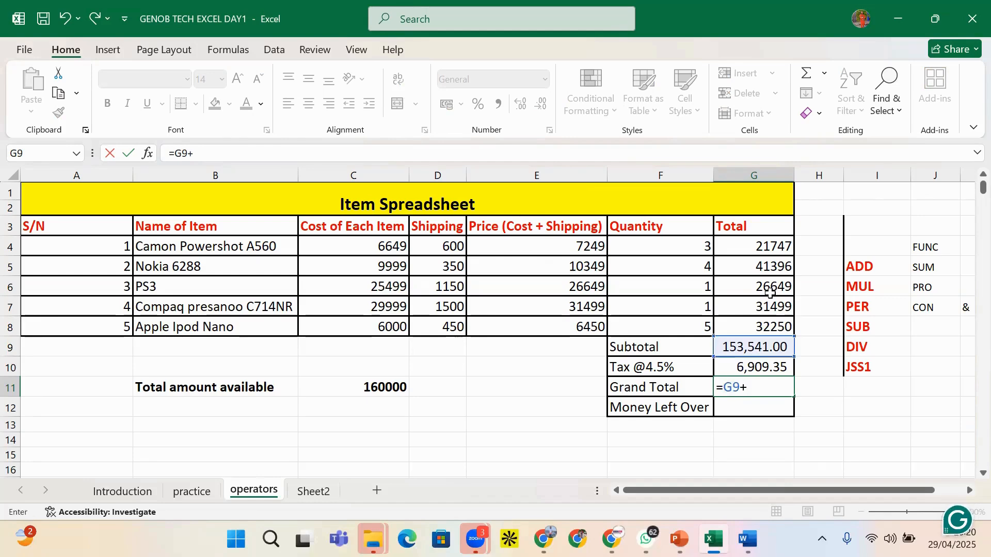
left_click(752, 367)
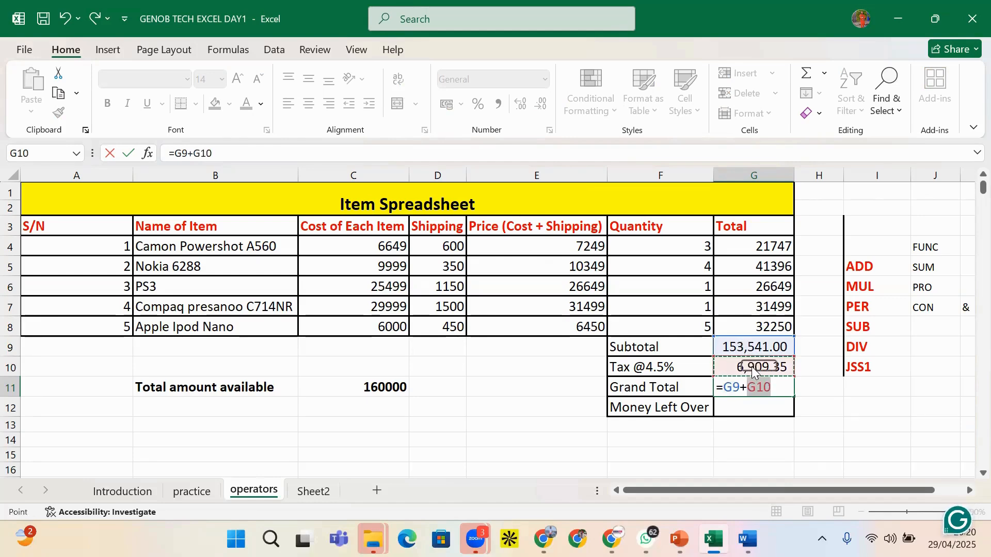
key("Return")
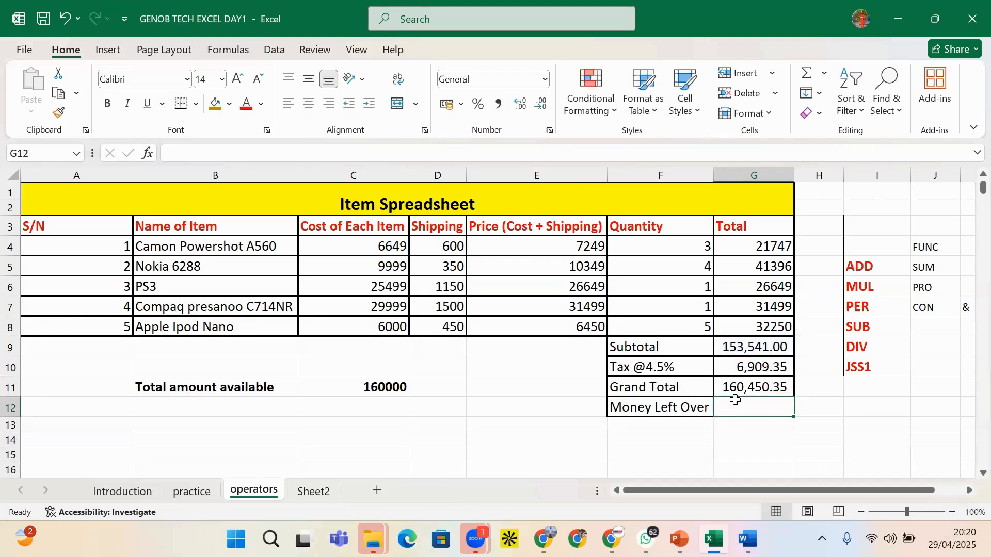
Check the tax and grand total formulas in G10 and G11 beside the empty Money Left Over cell
left_click(745, 392)
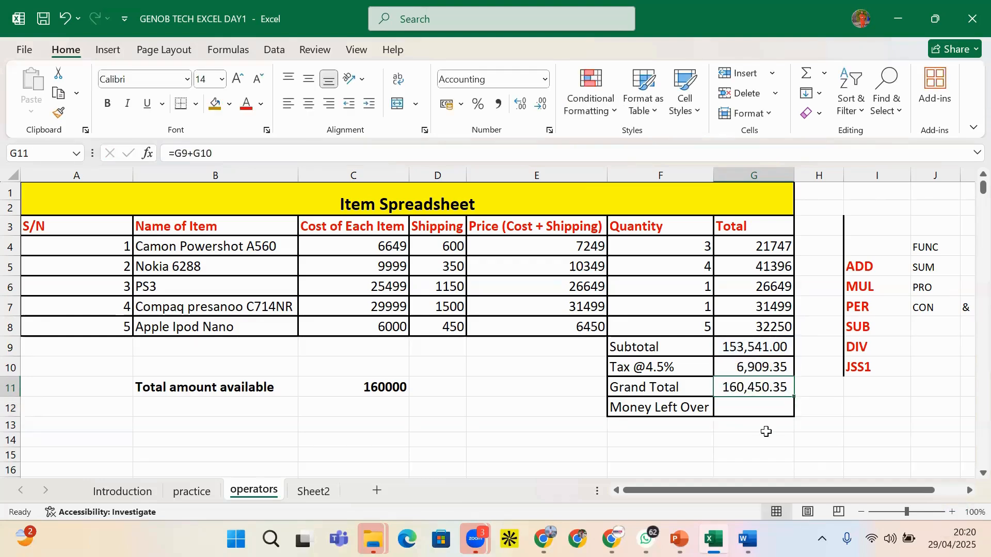
left_click(748, 411)
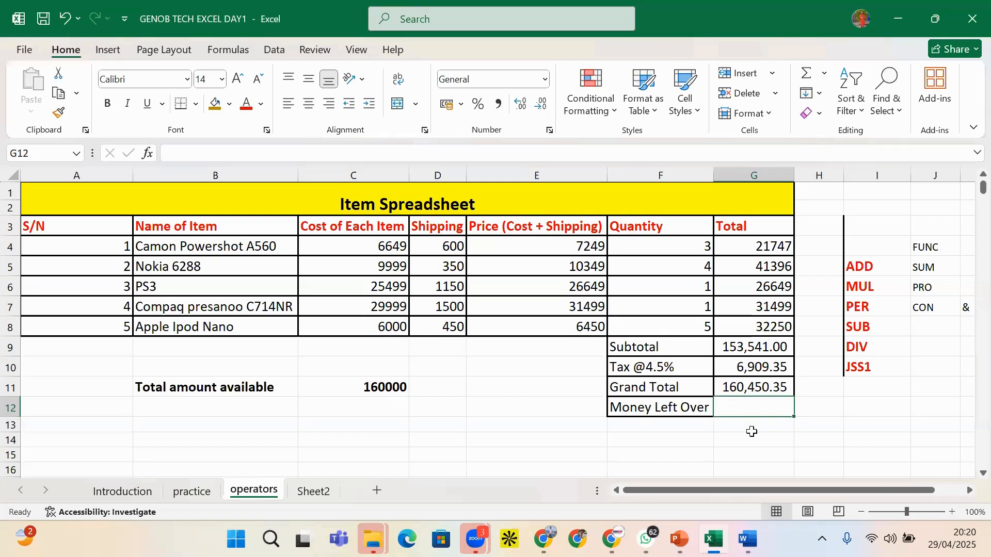
left_click(751, 391)
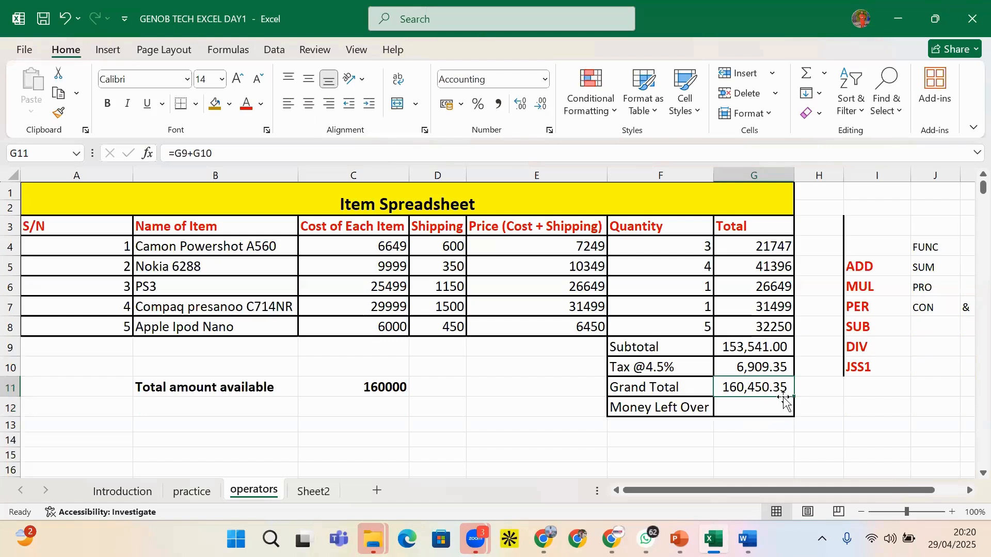
left_click(776, 407)
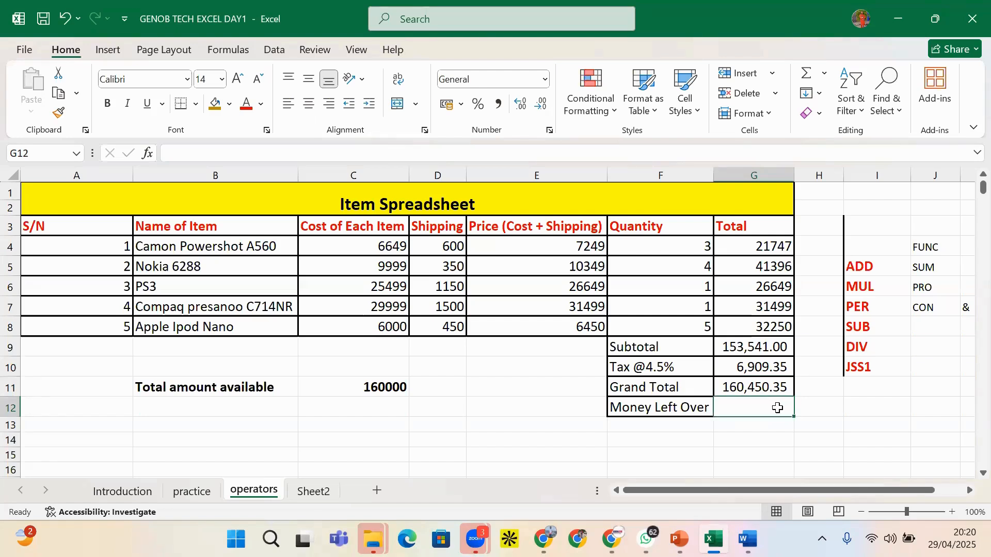
left_click(760, 388)
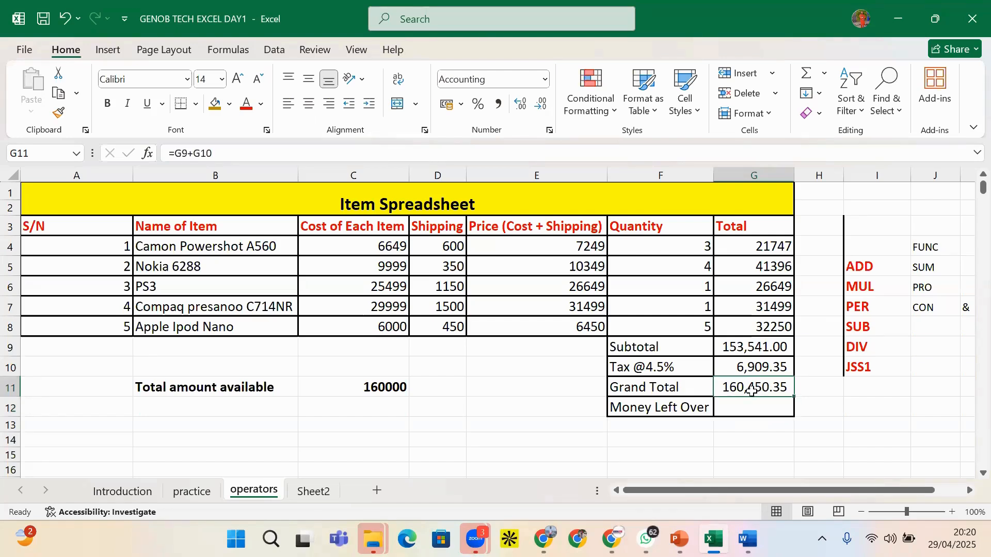
left_click(752, 408)
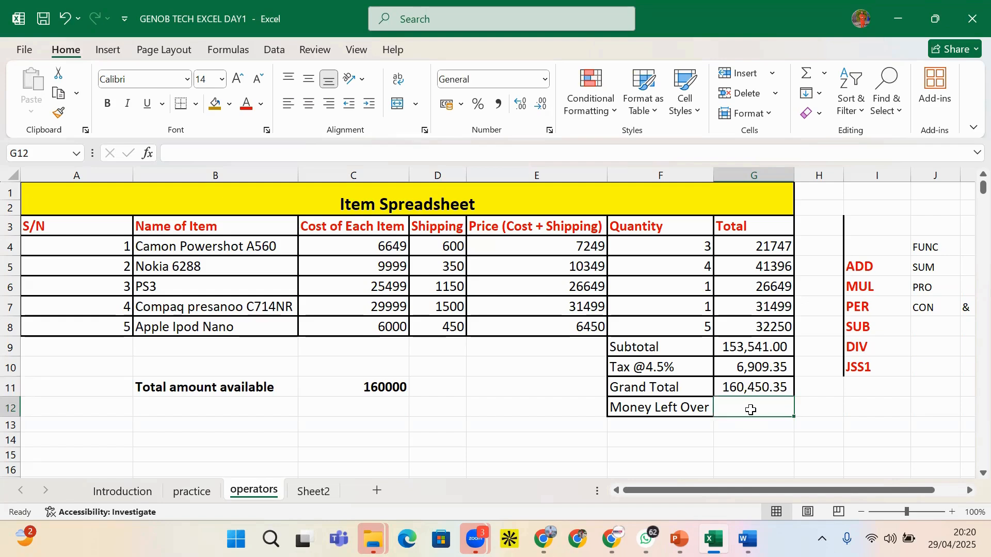
left_click(755, 374)
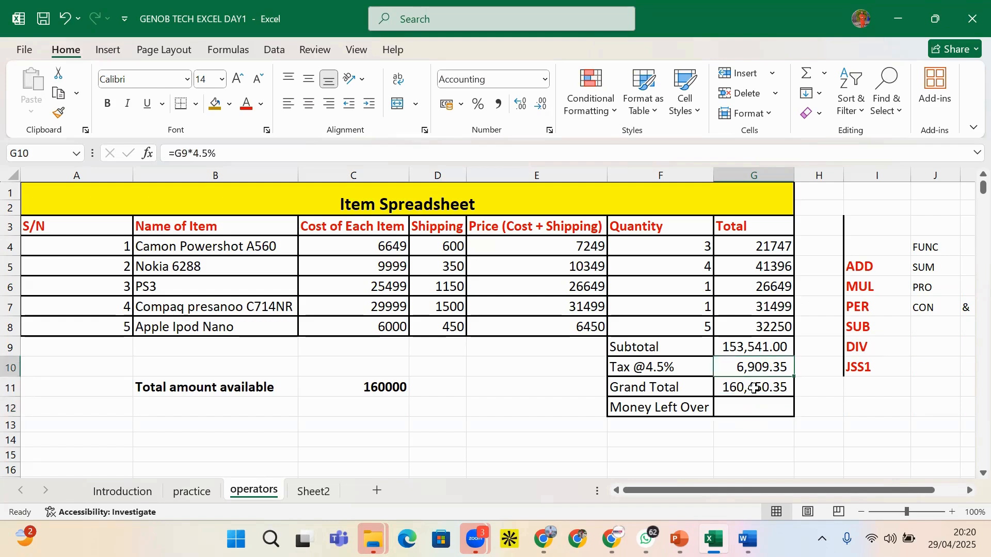
left_click(757, 389)
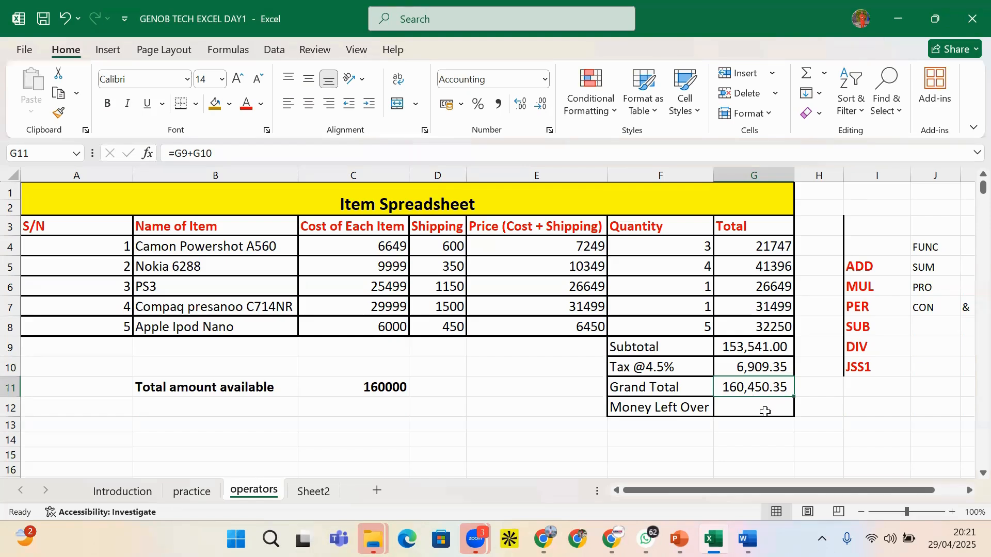
Enter =C11-G11 in G12 so Money Left Over shows -450.35
left_click(765, 412)
type("=")
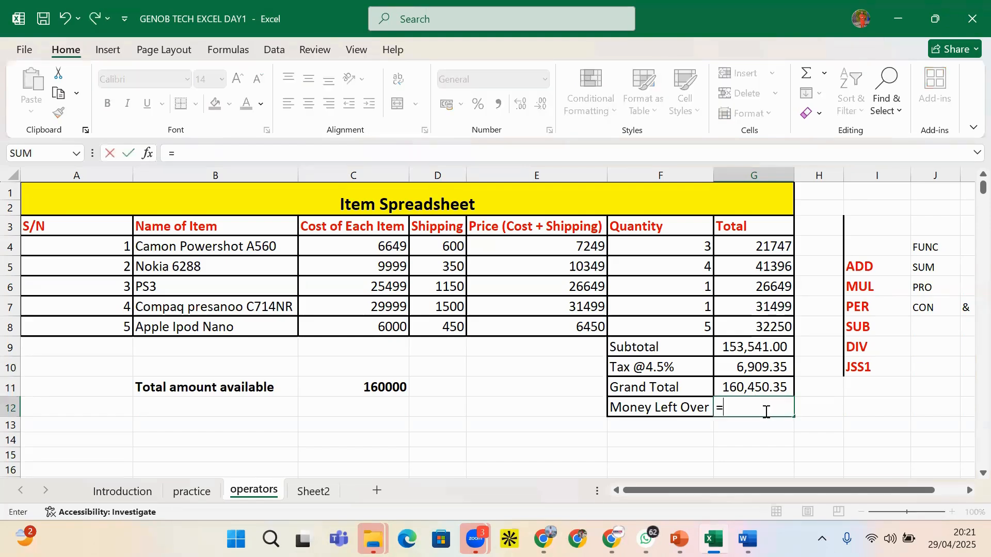
left_click(380, 391)
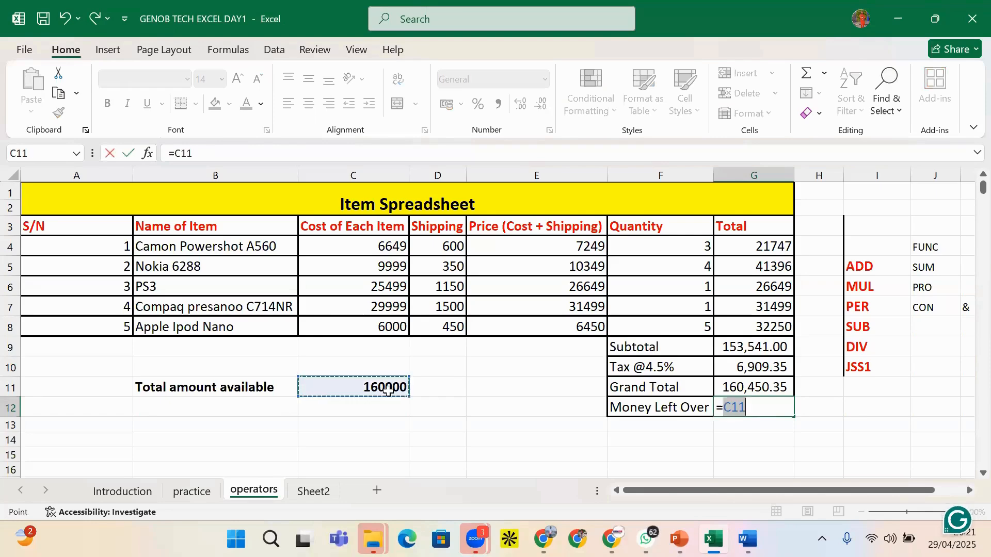
type("-")
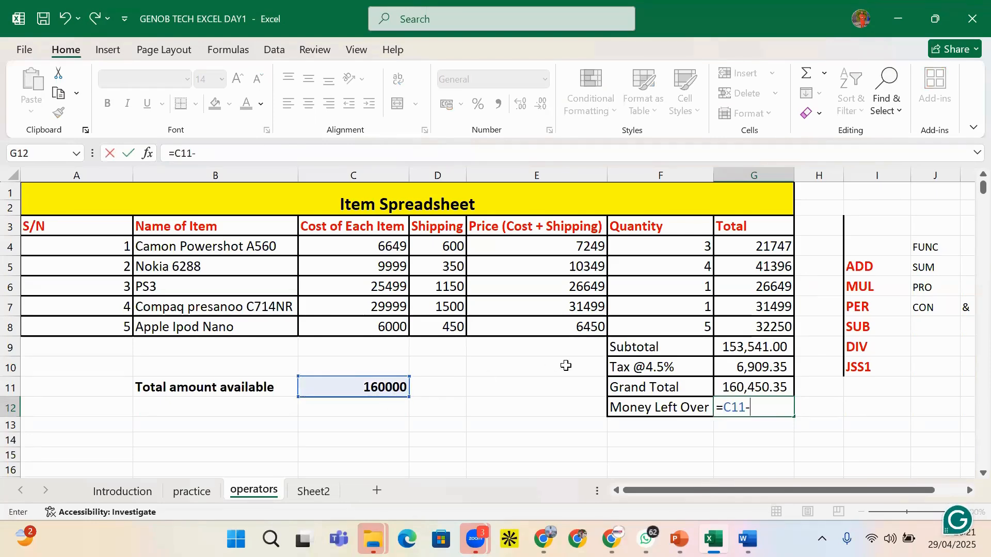
left_click(765, 387)
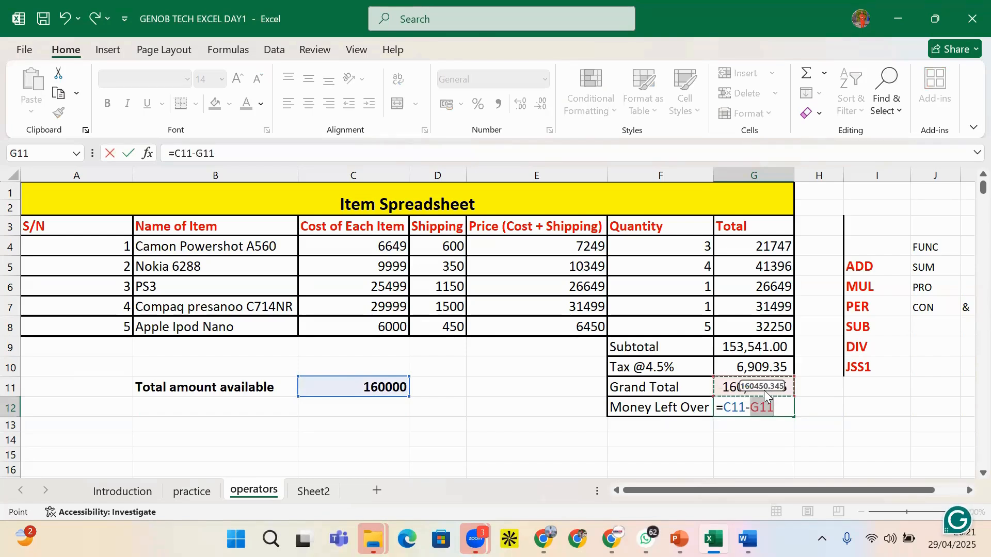
key("Return")
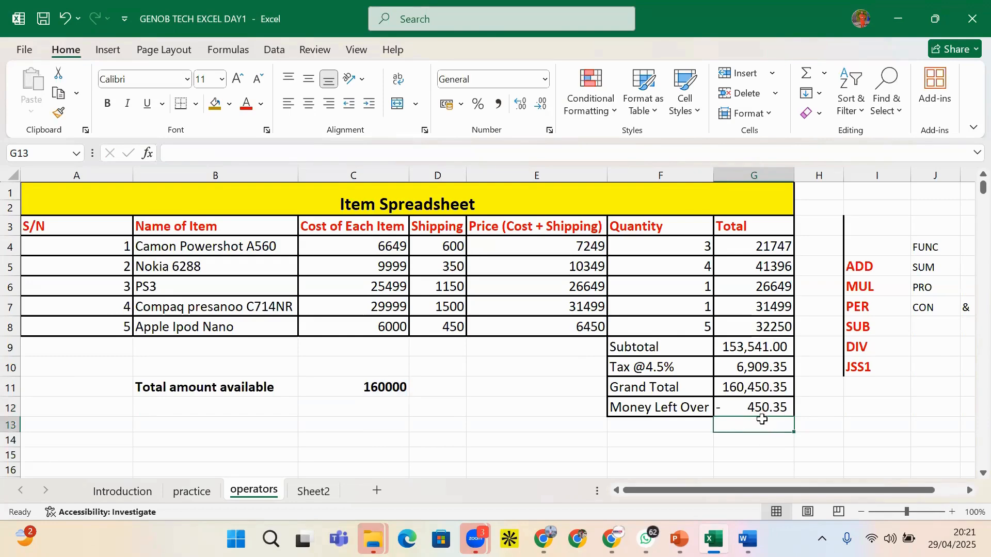
left_click(849, 409)
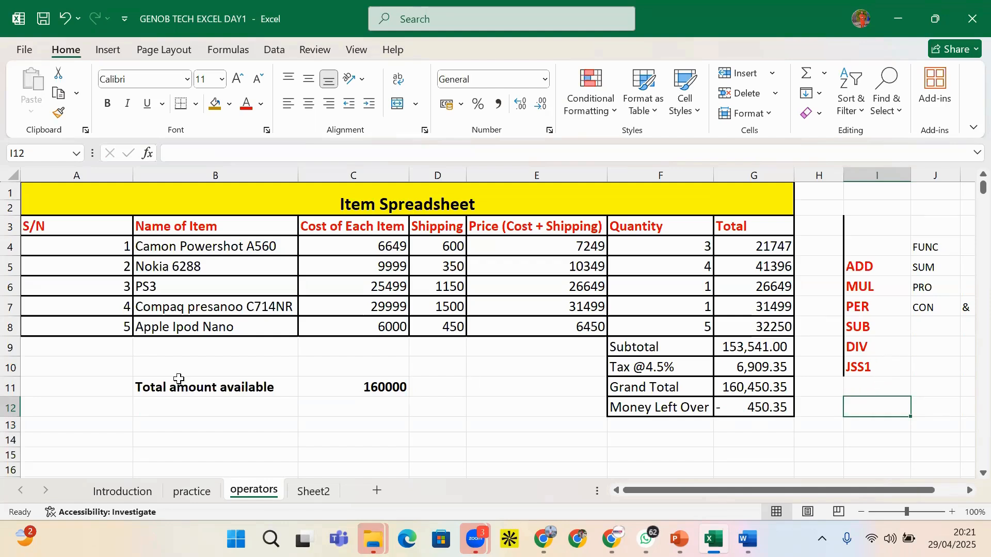
Review the item costs and the 160000 total amount available in column C
left_click(232, 391)
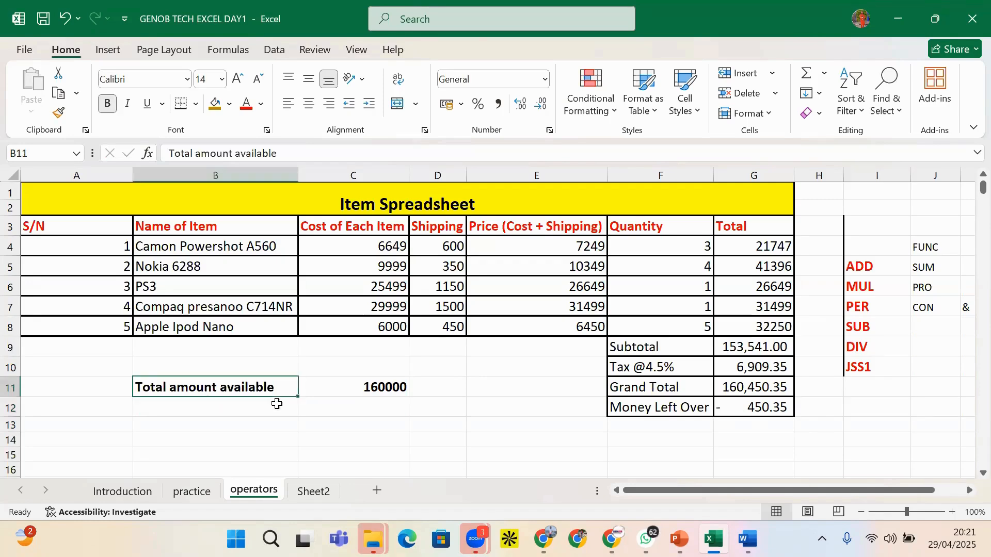
left_click(343, 401)
left_click(360, 389)
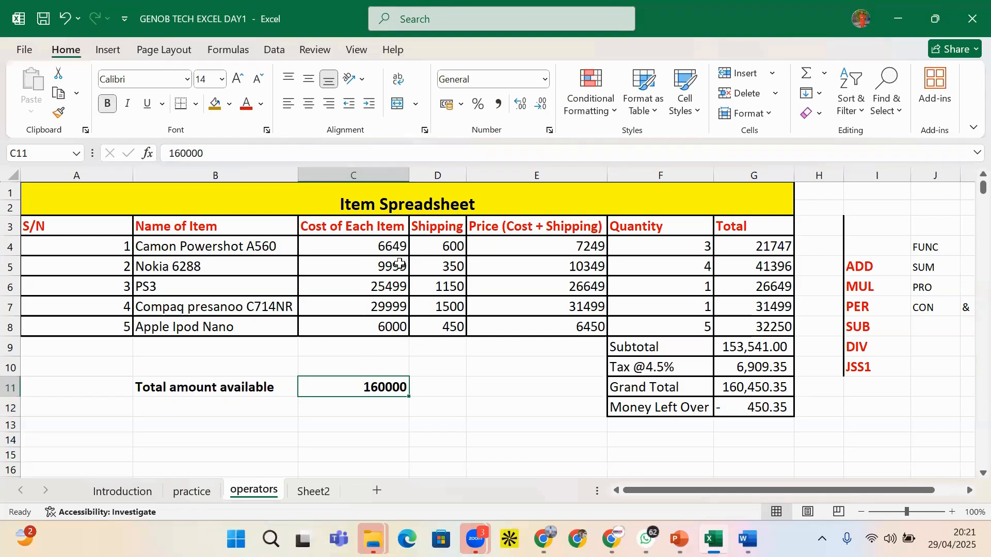
left_click(364, 264)
left_click(364, 246)
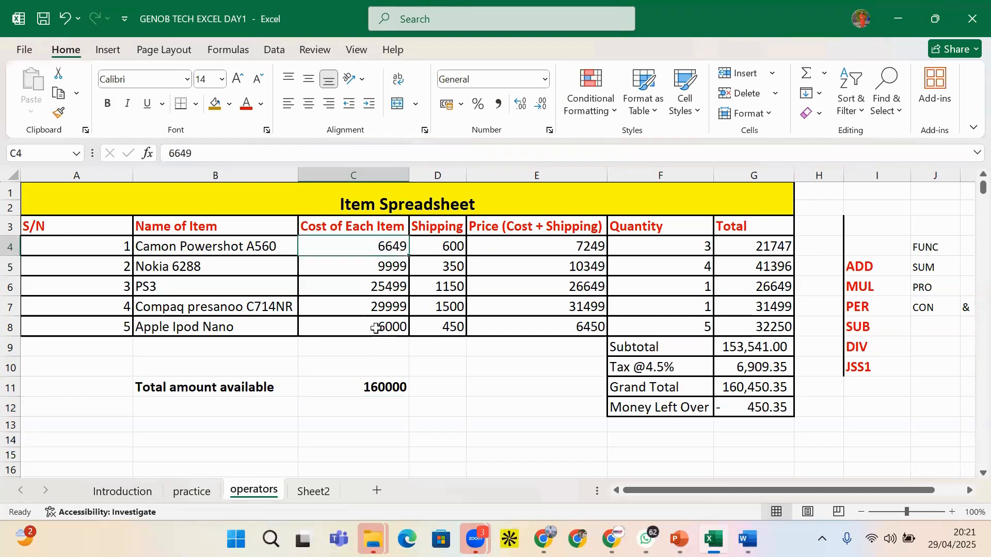
left_click(367, 328)
left_click(375, 391)
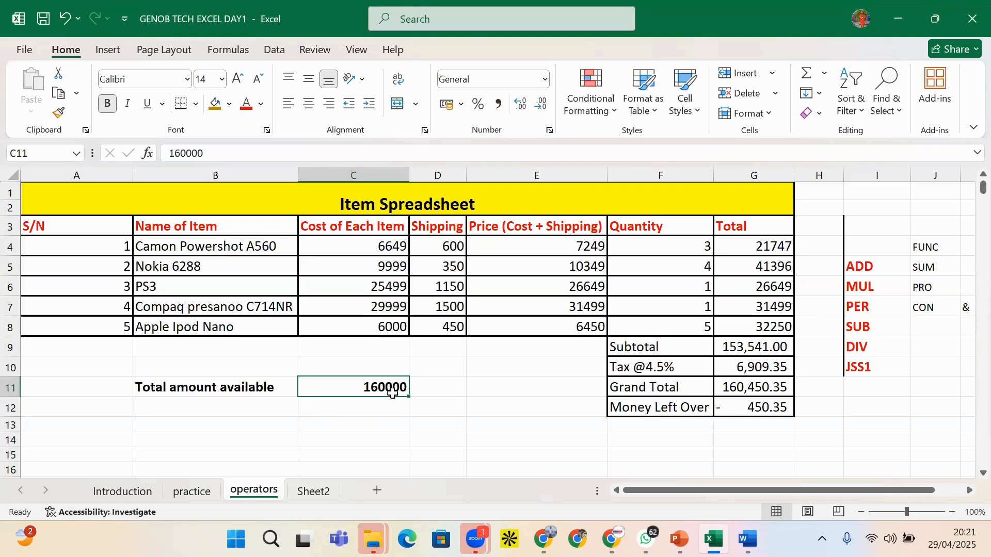
left_click(391, 374)
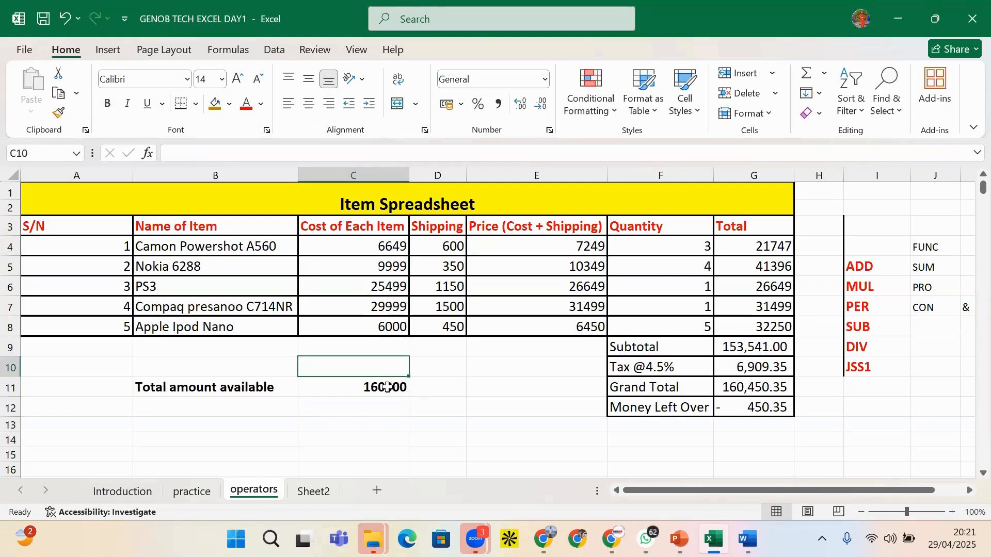
left_click(388, 390)
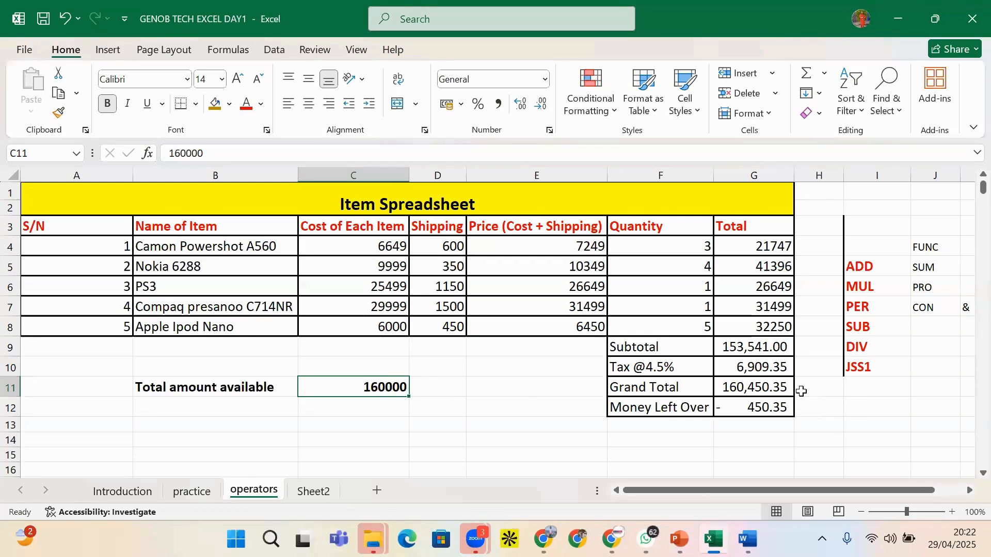
Check the Money Left Over formula and go through the operator labels in column I
left_click(757, 413)
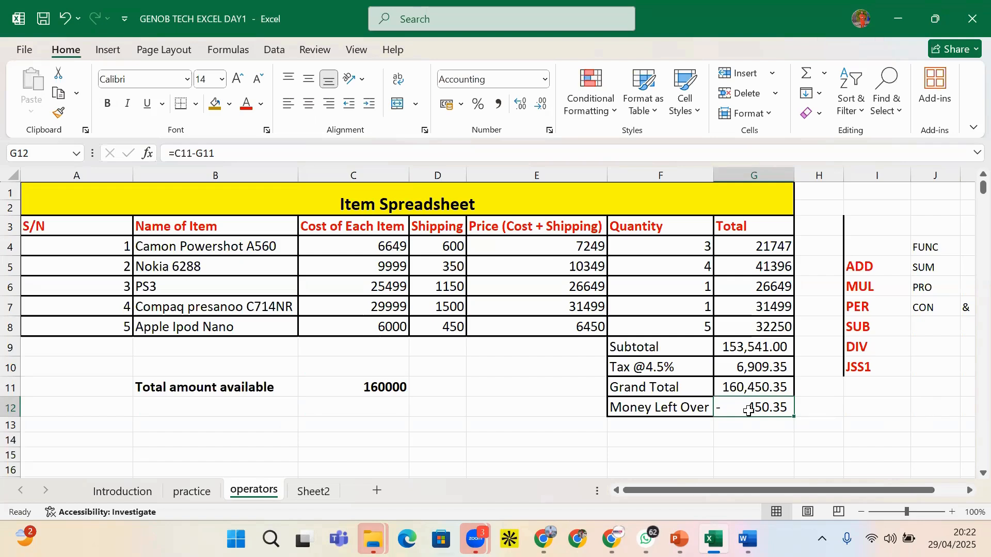
left_click(856, 302)
left_click(865, 283)
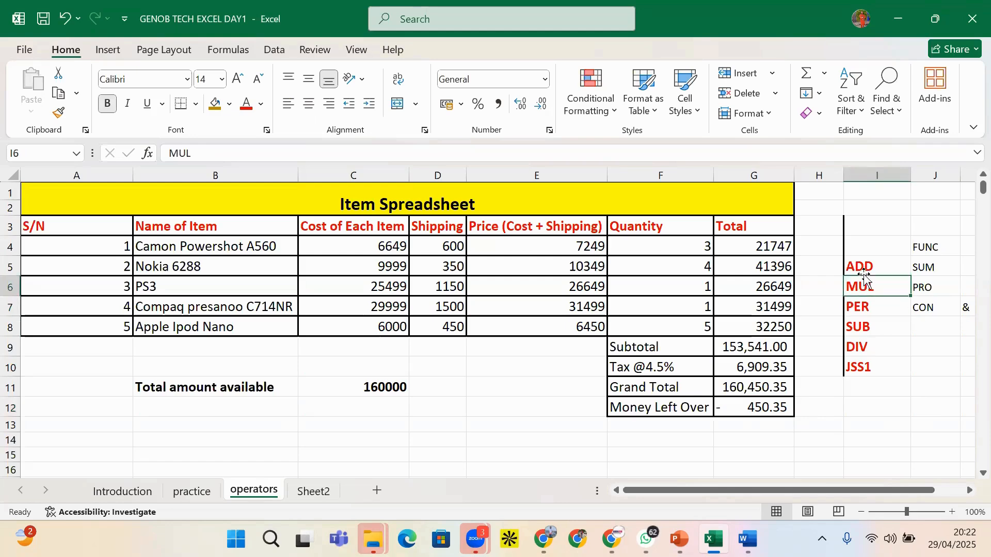
left_click(865, 266)
left_click(867, 285)
left_click(856, 309)
left_click(857, 330)
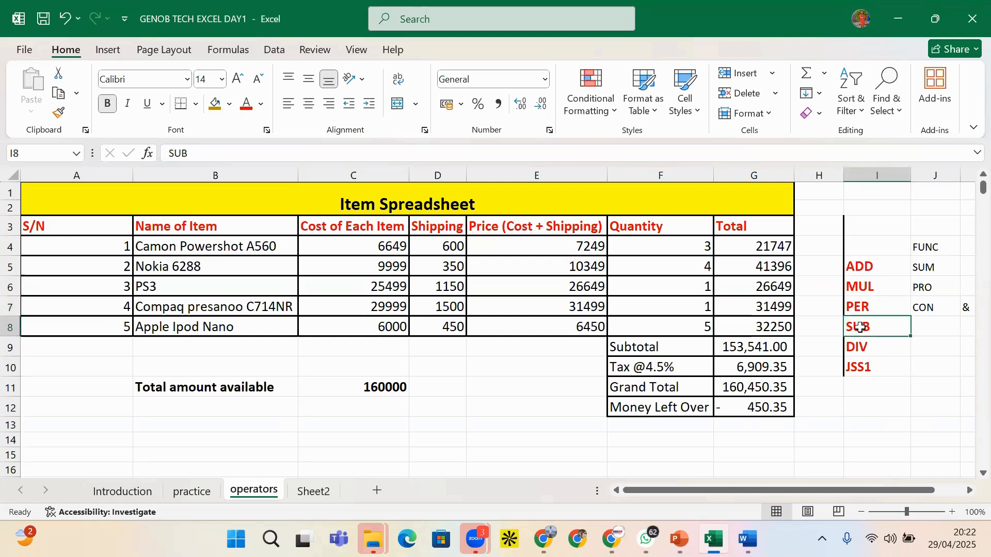
left_click(914, 360)
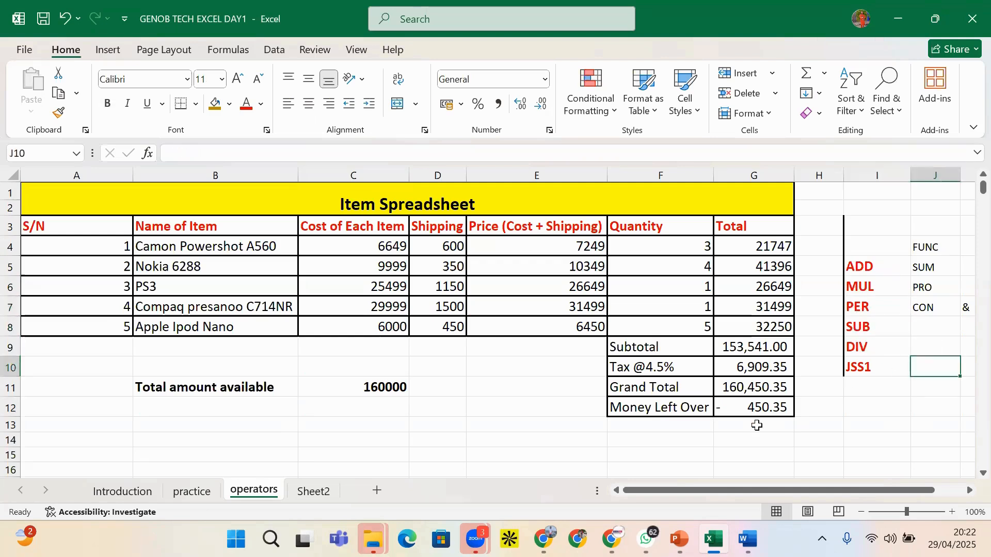
left_click(739, 409)
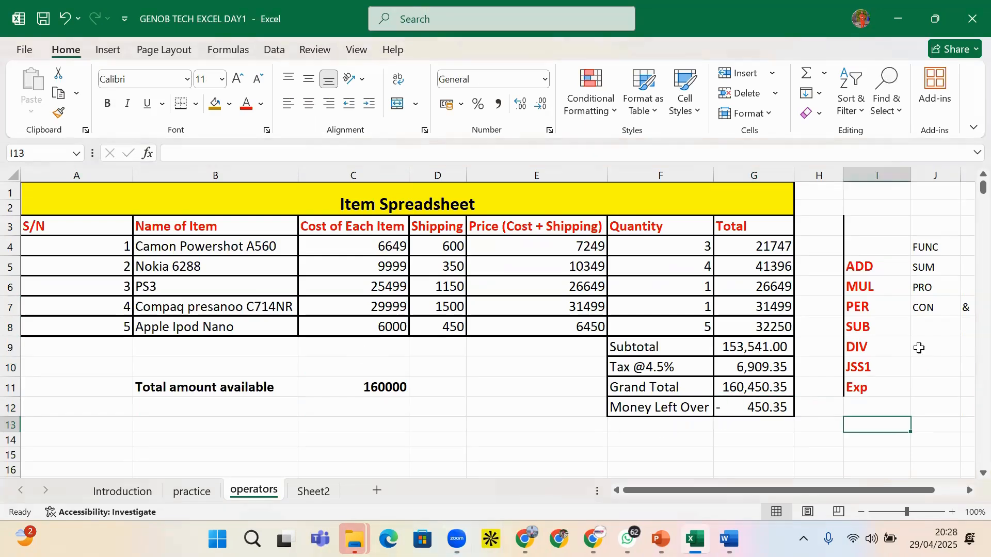
left_click(914, 352)
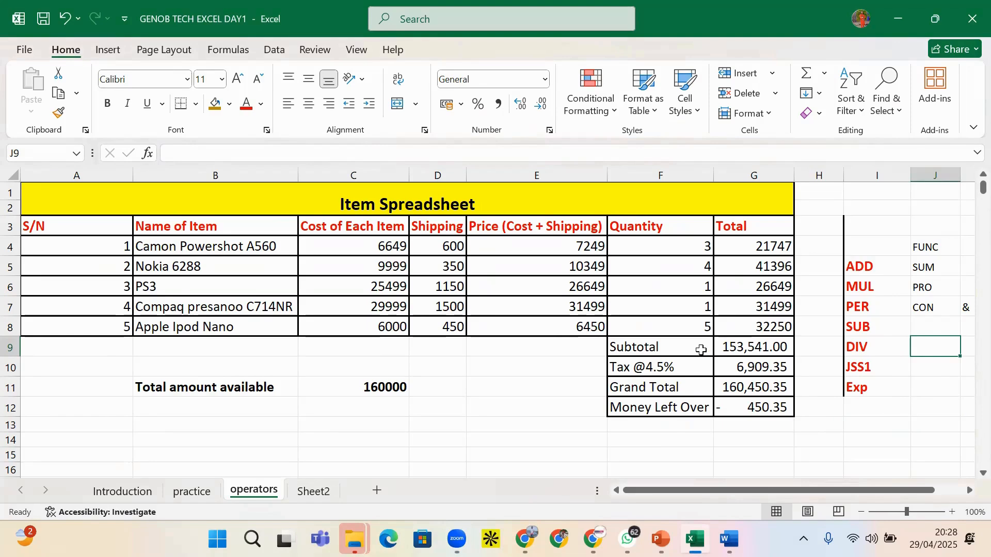
Enter the sample numbers 30 in H13 and 3 in H14
left_click(582, 247)
left_click(653, 247)
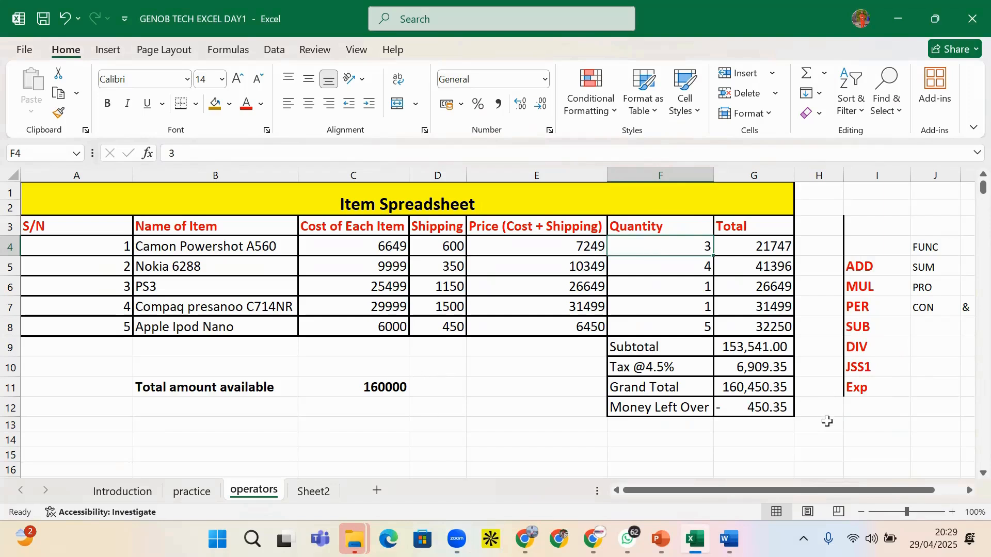
left_click(842, 430)
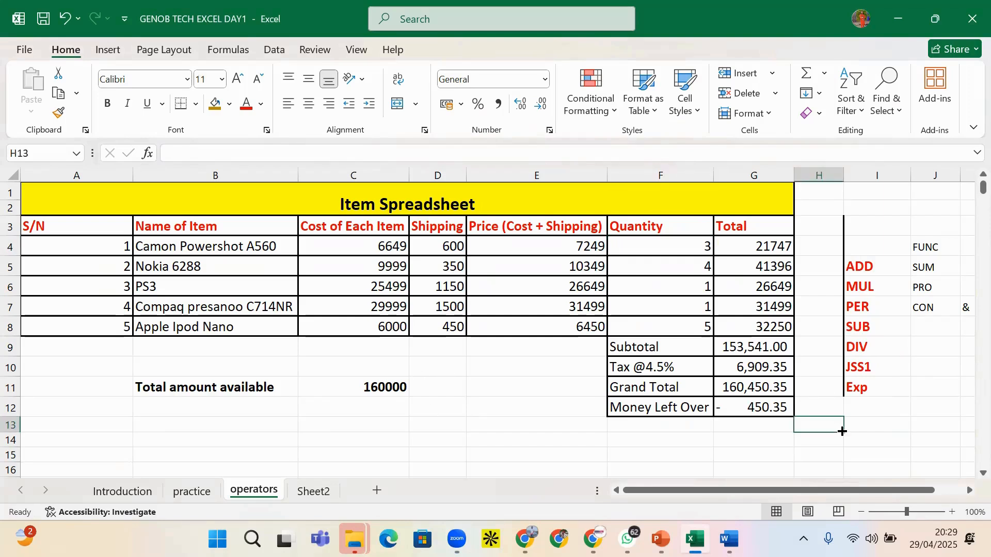
type("3")
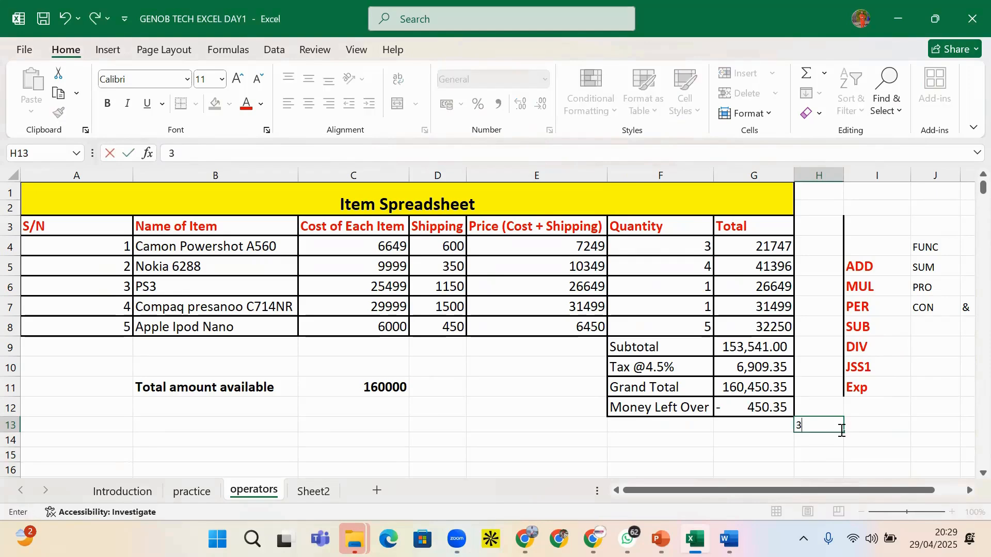
type("0")
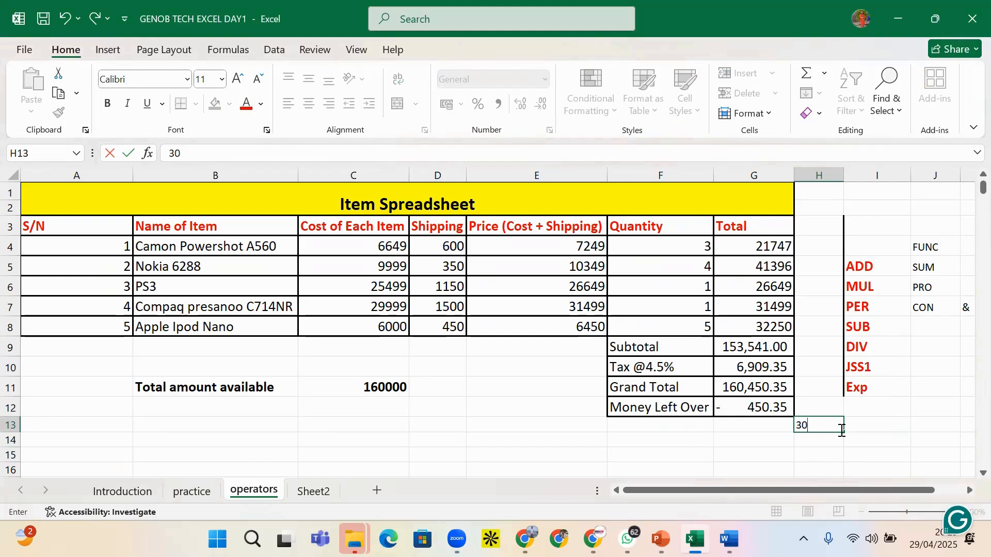
key("Return")
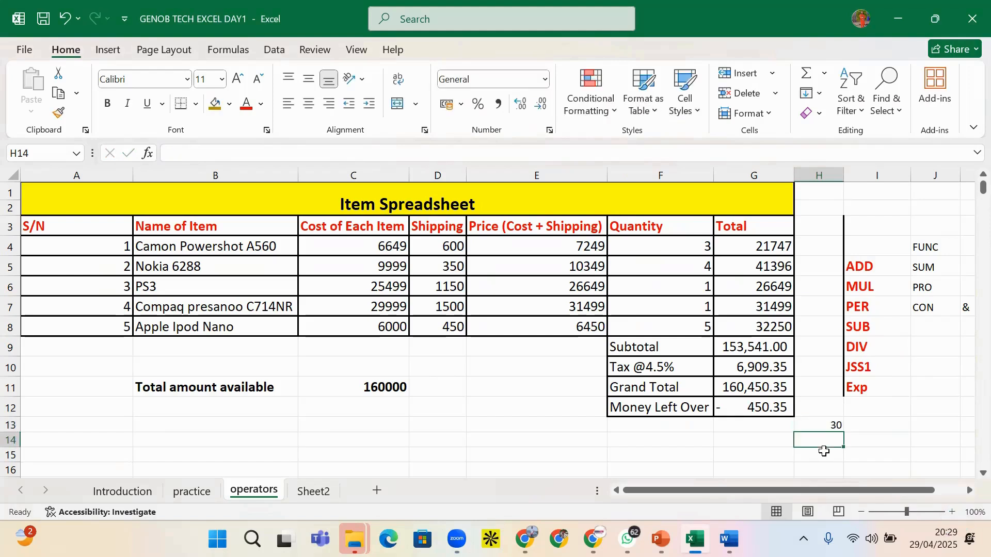
type("3")
left_click(857, 440)
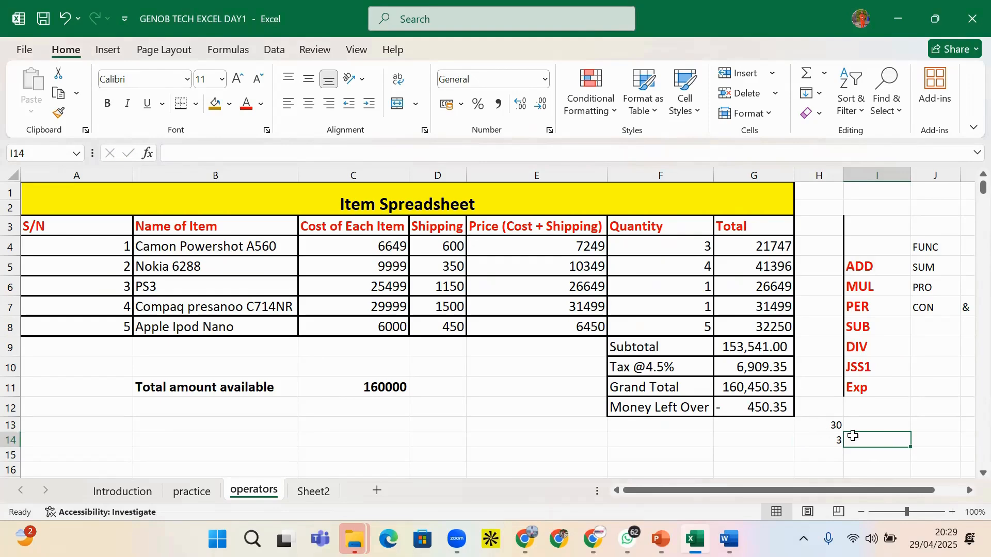
Enter =30/3 in I13 so it shows 10
key("Up")
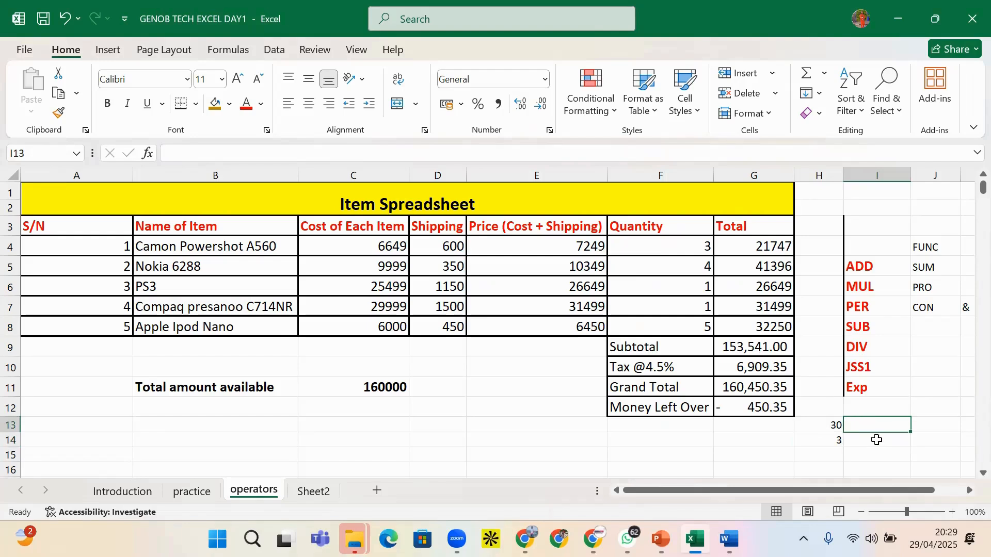
type("=")
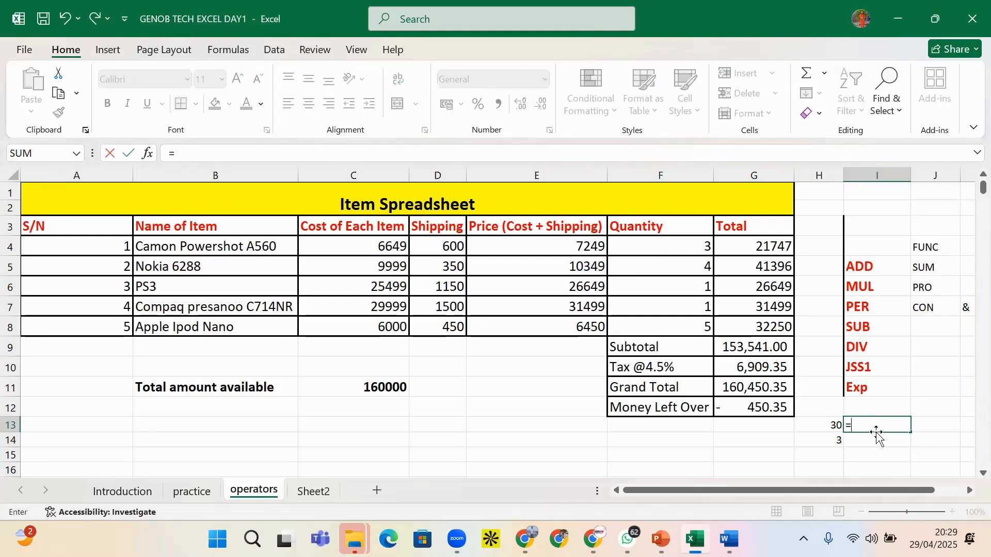
type("30")
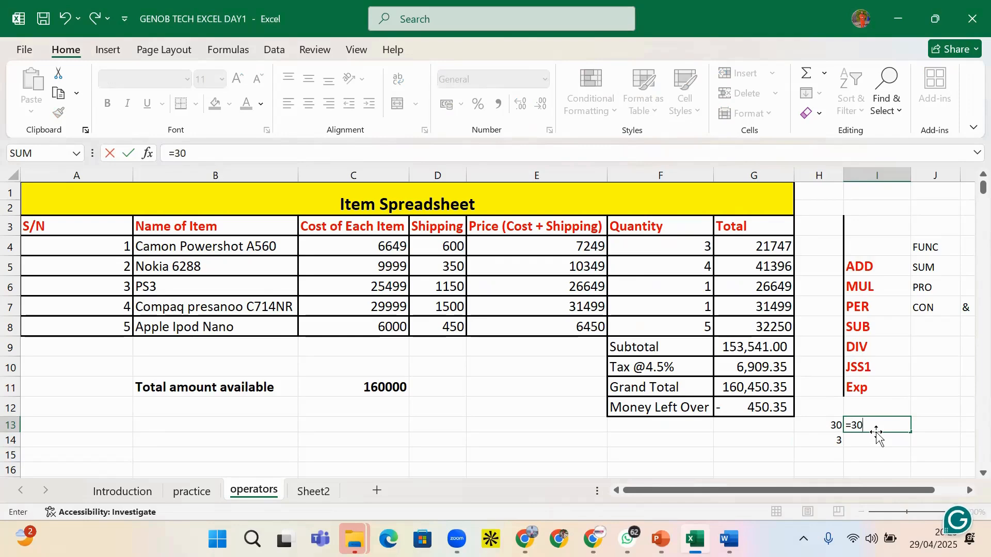
type("/3")
key("Return")
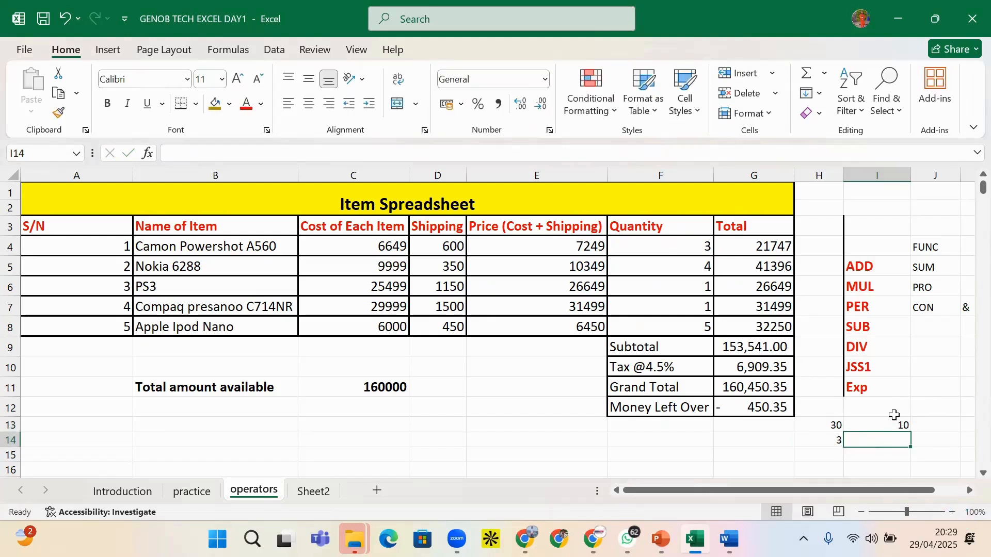
left_click(893, 425)
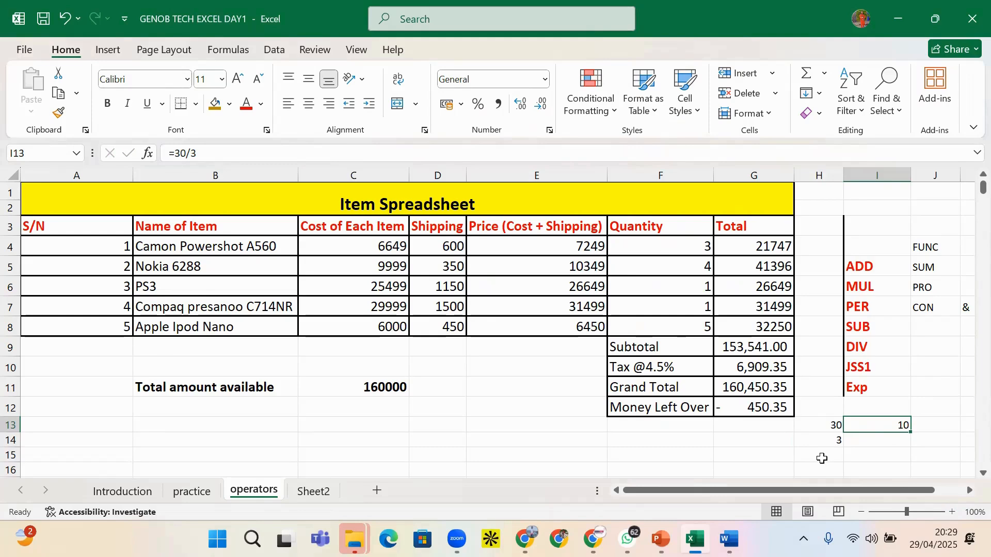
left_click(822, 459)
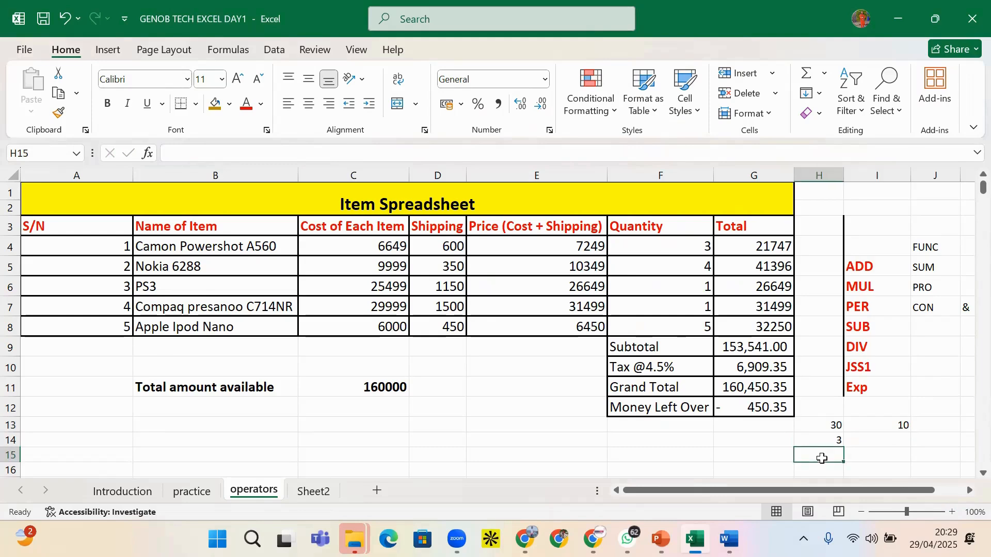
Replace I13's formula with the value 3, beside 30 in H13
left_click(781, 428)
left_click(831, 442)
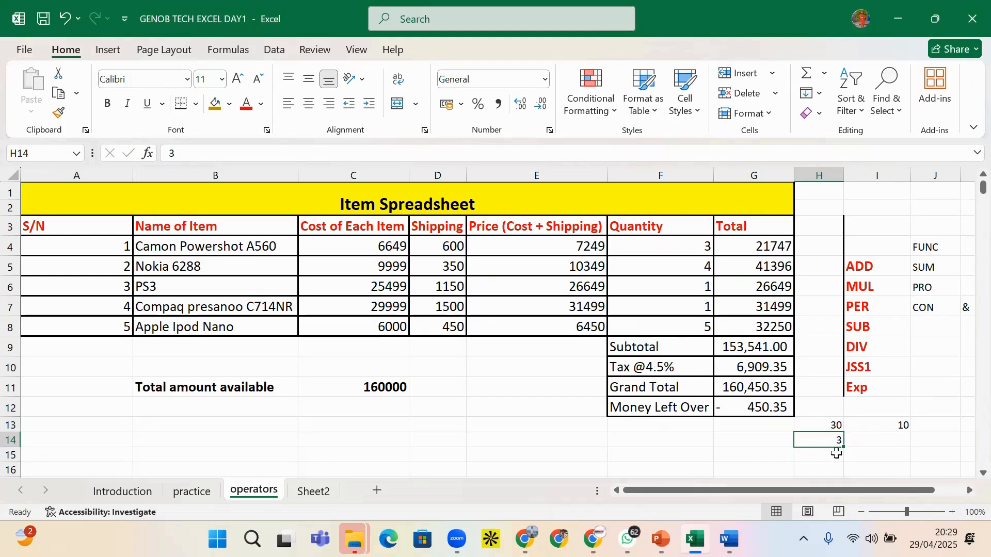
left_click(765, 427)
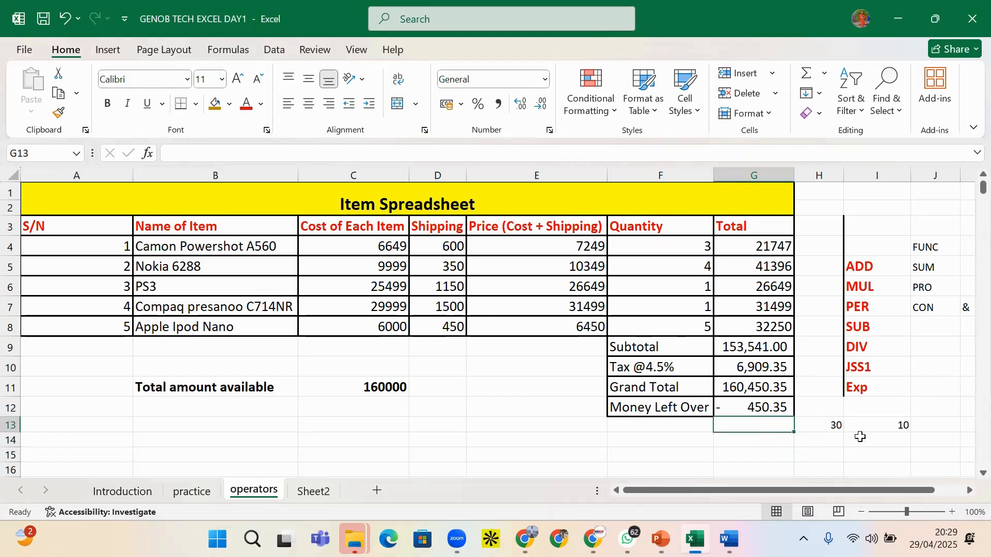
left_click(831, 426)
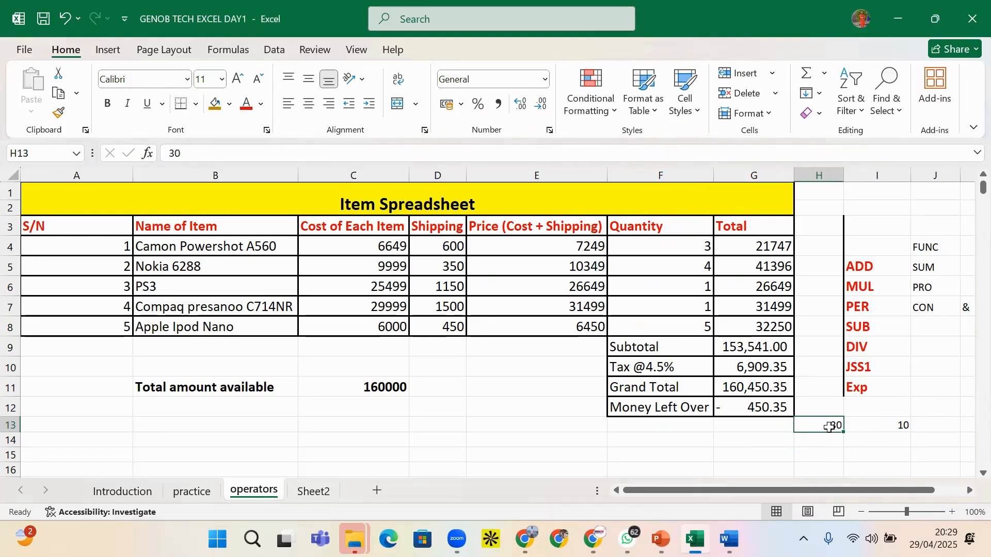
left_click(872, 421)
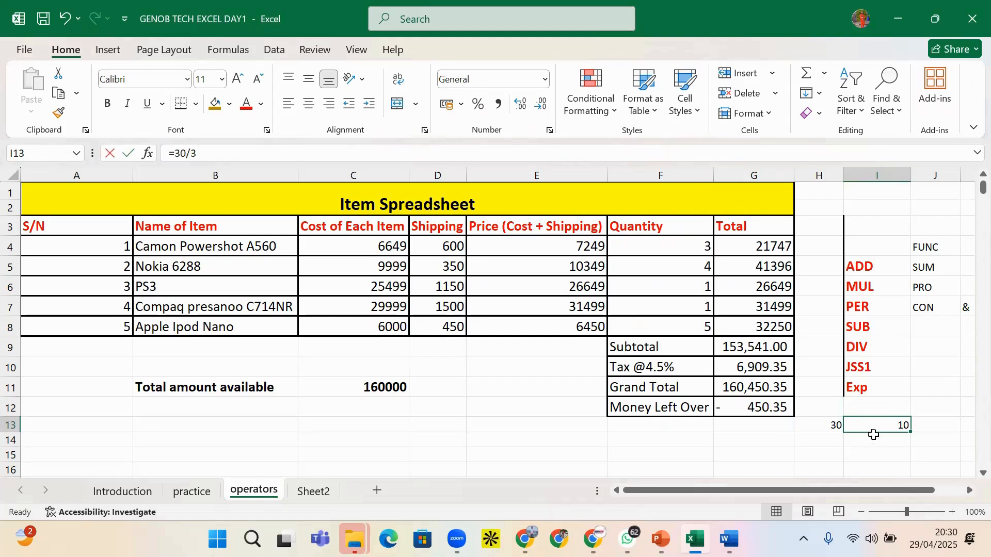
type("3")
left_click(831, 442)
Set H14 to 40 and I14 to 5
type("4")
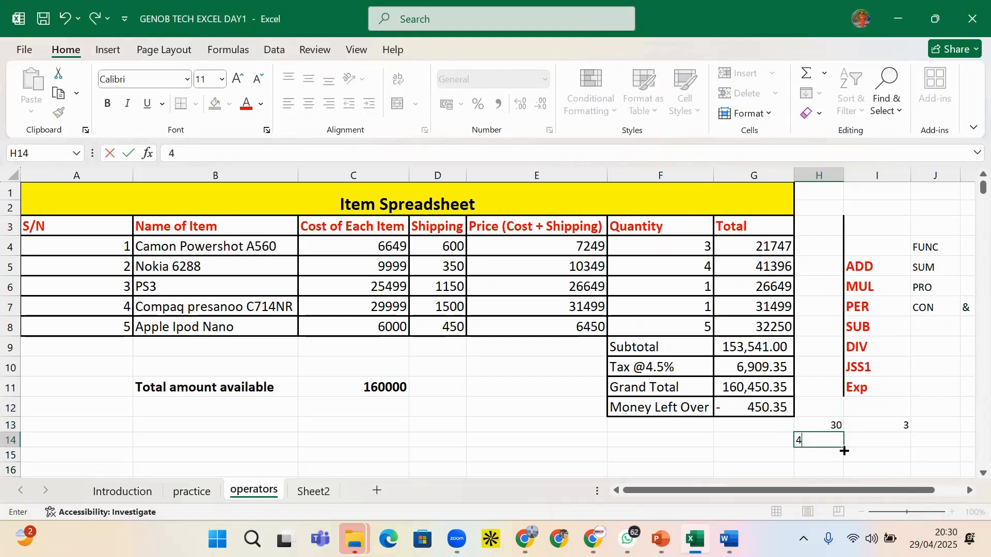
left_click(872, 440)
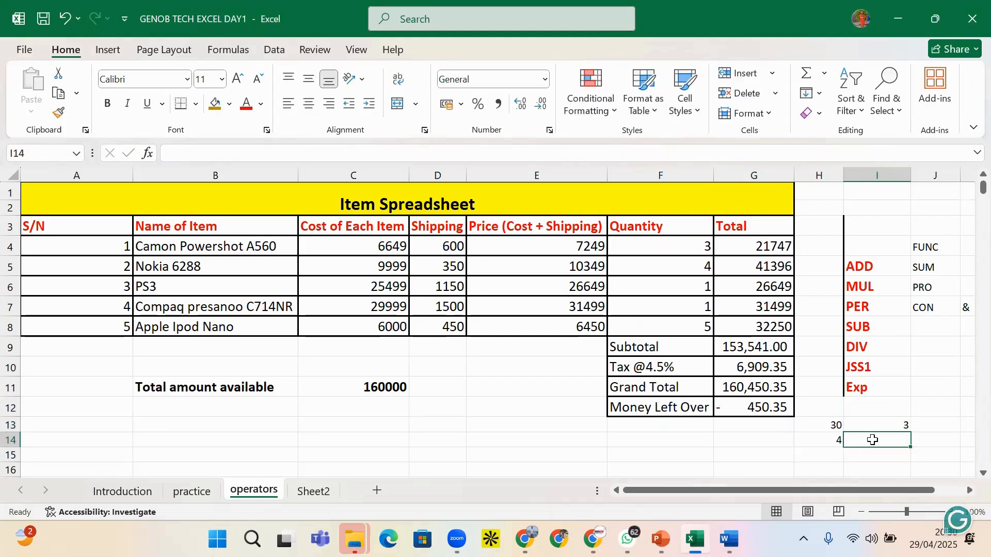
left_click(834, 443)
type("40")
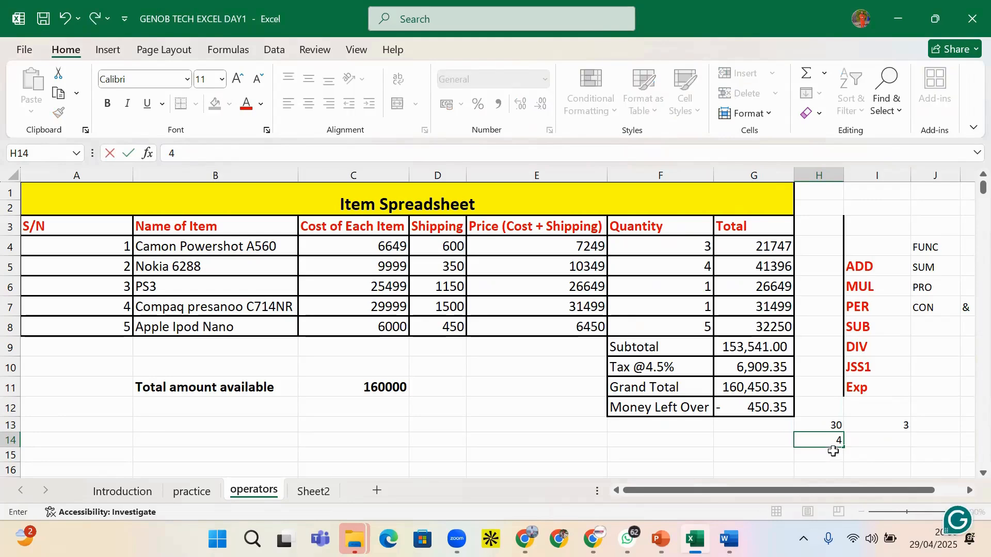
left_click(908, 437)
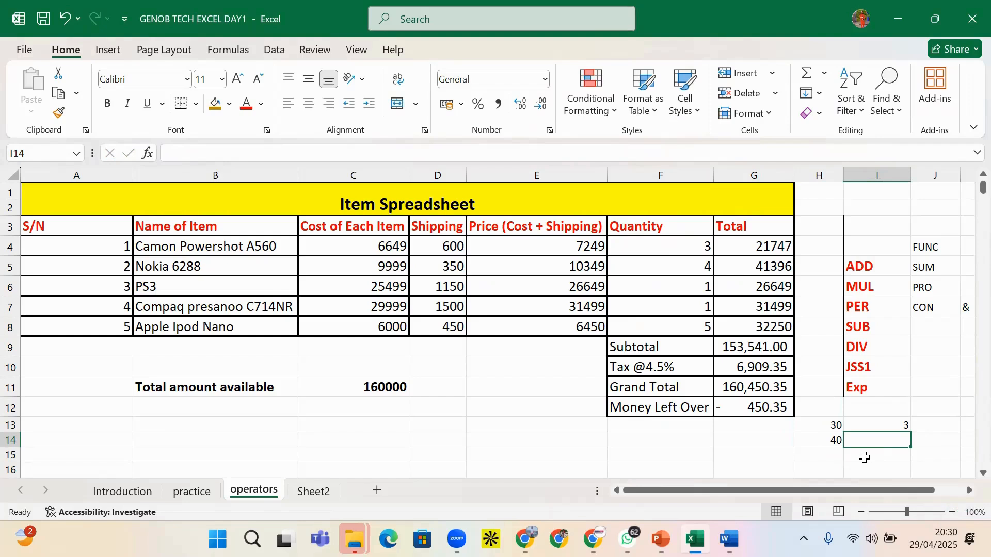
type("5")
left_click(836, 456)
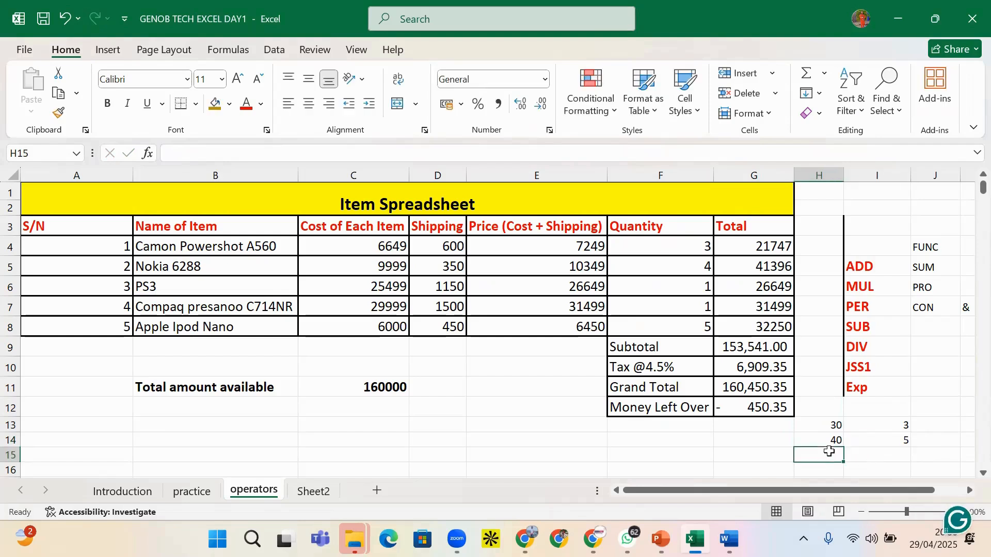
left_click(935, 423)
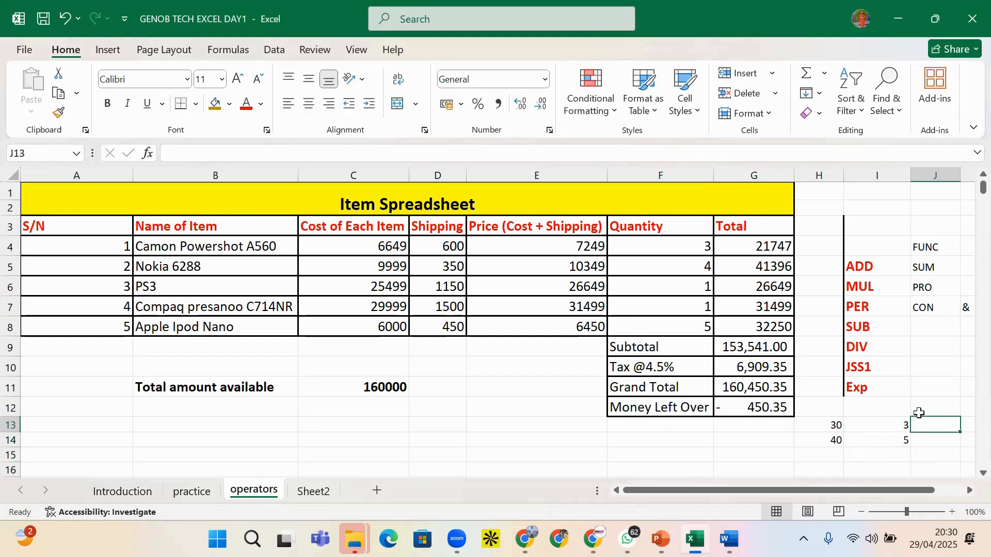
type("=")
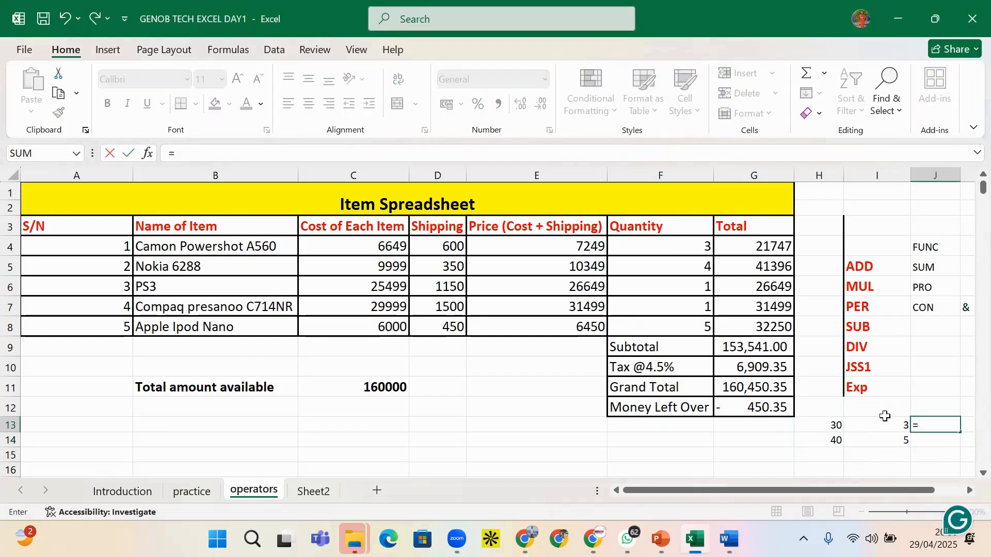
type("30/3")
key("Return")
left_click(932, 426)
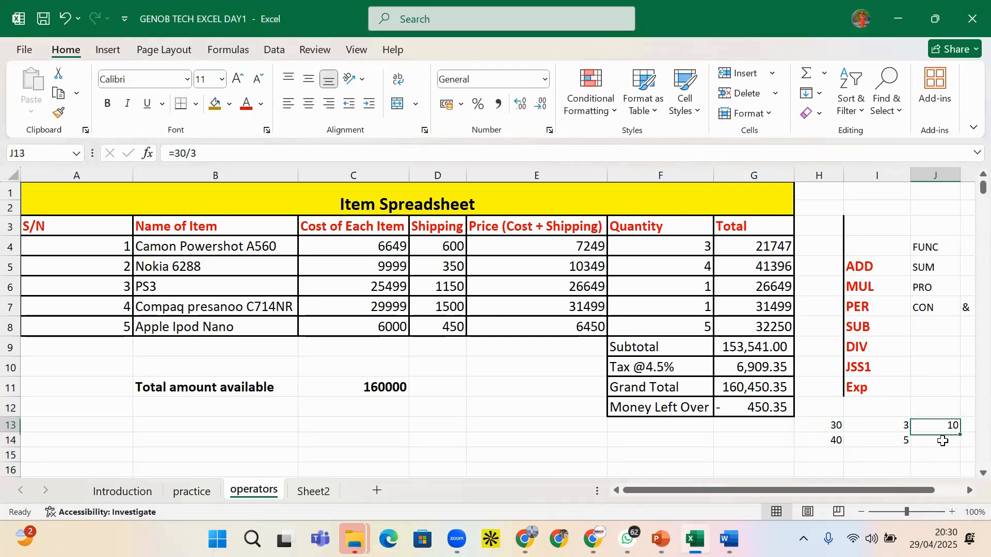
left_click_drag(961, 434, 959, 456)
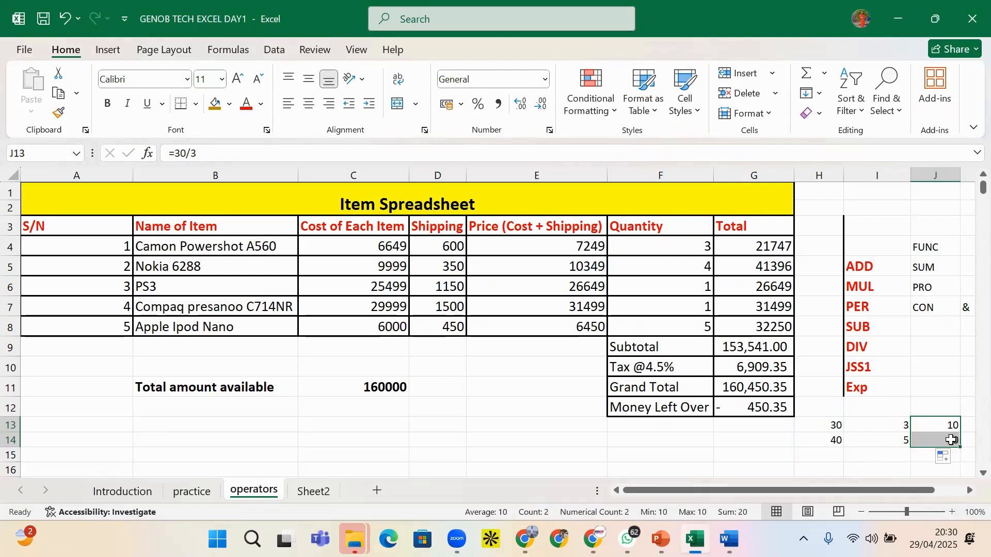
left_click(829, 440)
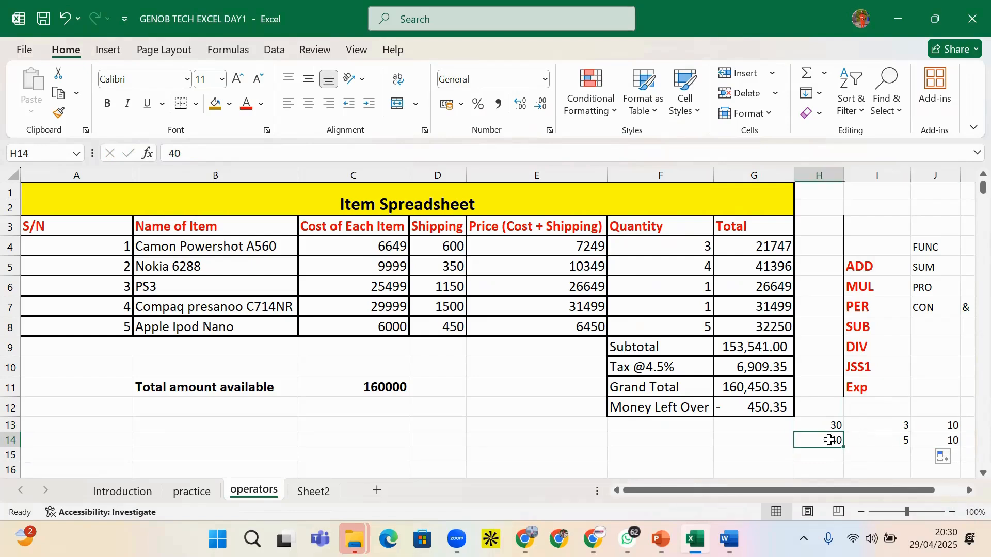
left_click(892, 442)
left_click(946, 426)
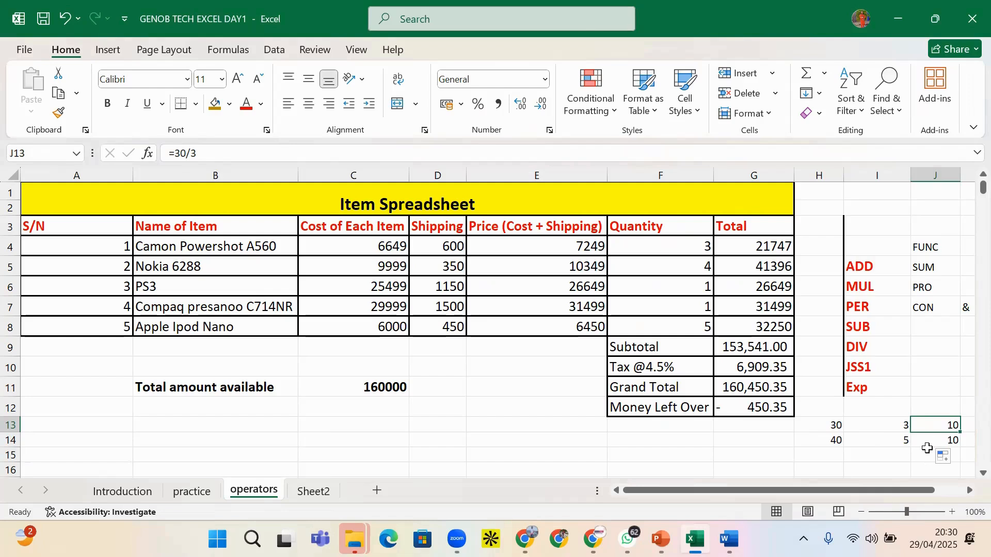
Replace J13's fixed 30/3 with =H13/I13, still showing 10
left_click(949, 441)
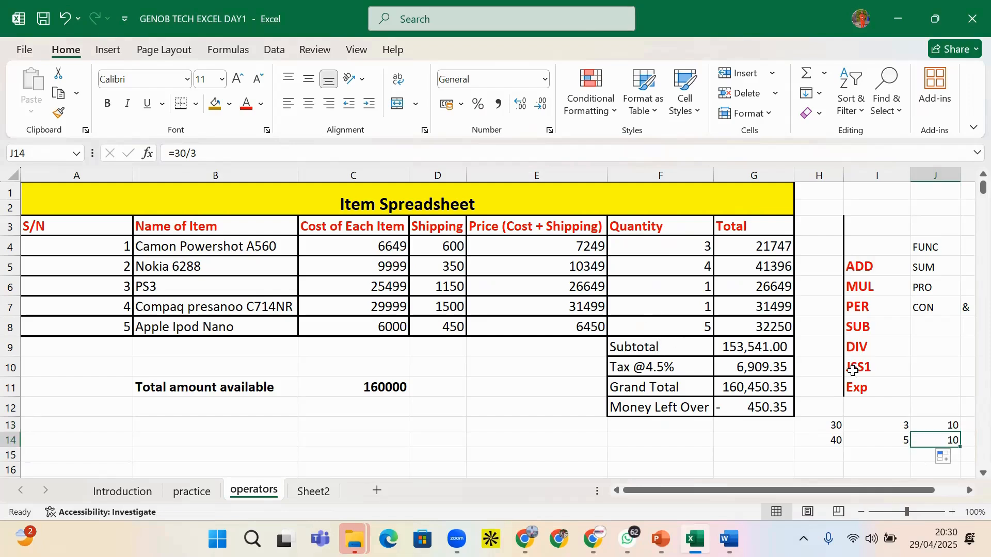
left_click(867, 346)
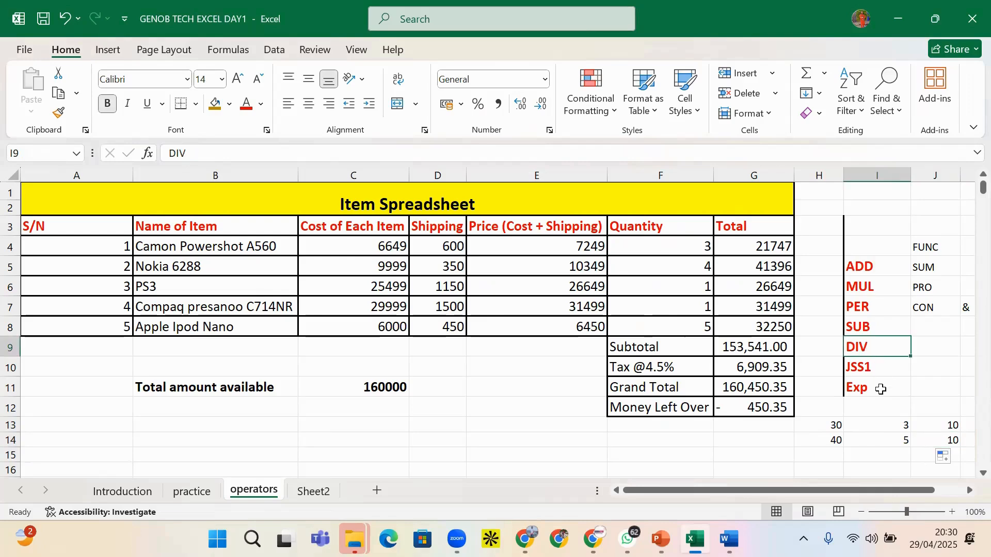
mouse_move(942, 426)
left_mouse_down()
mouse_move(942, 437)
mouse_move(944, 426)
left_mouse_up()
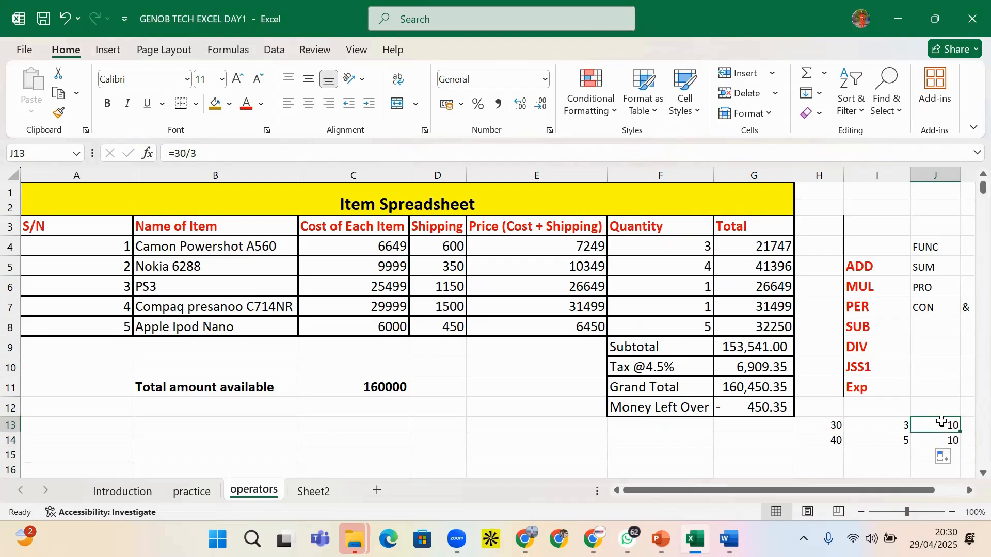
type("=")
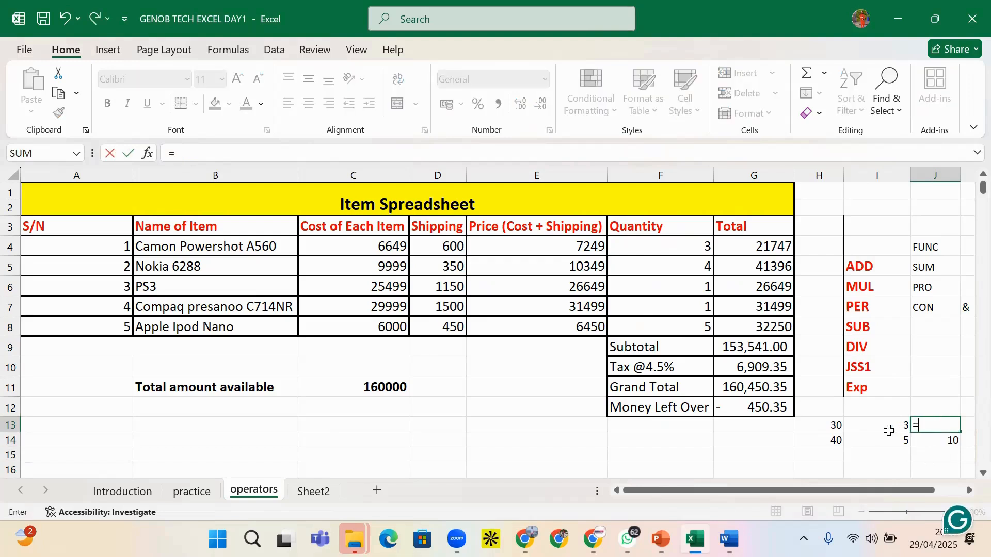
left_click(834, 426)
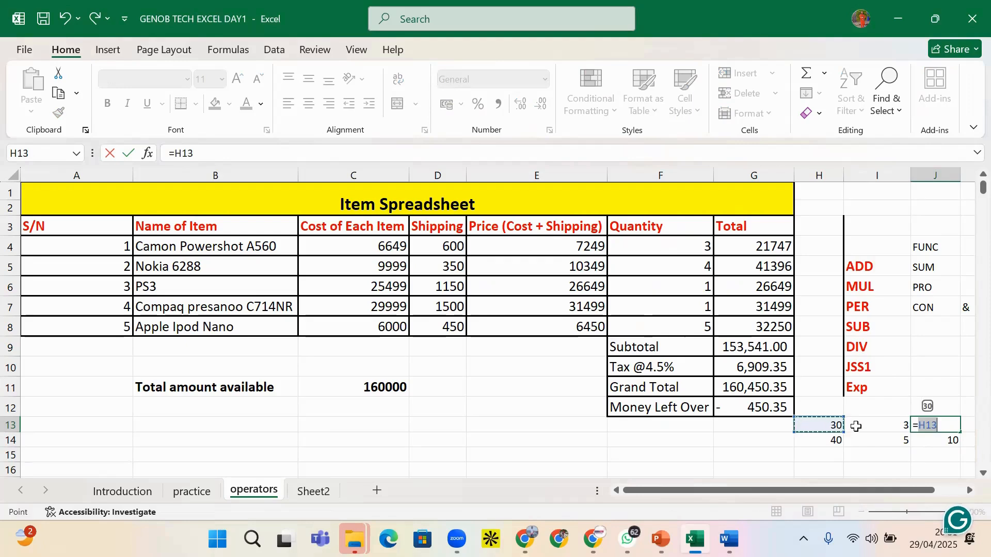
type("/")
left_click(879, 426)
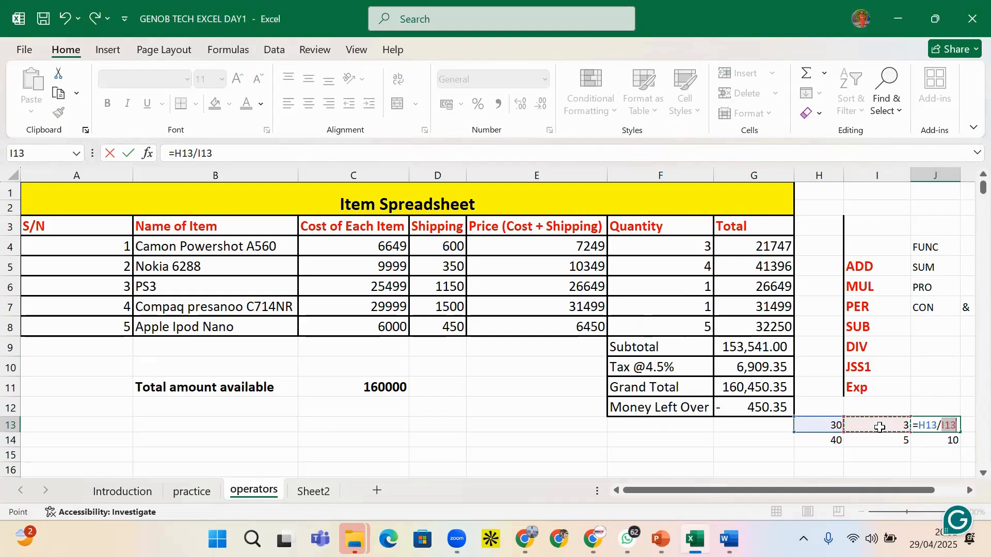
key("Return")
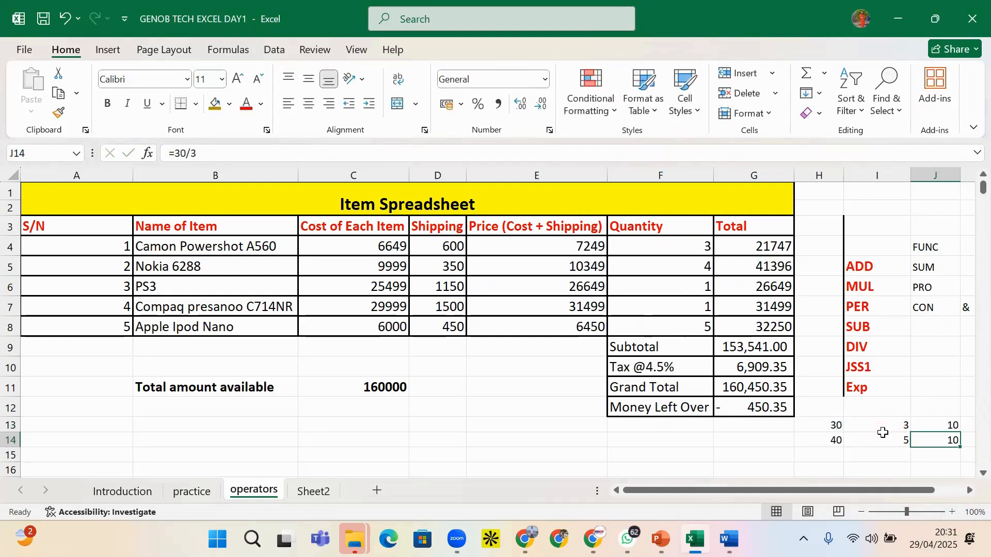
Fill the division formula down to J14, then set H13 to 90 and I14 to 4
left_click(950, 426)
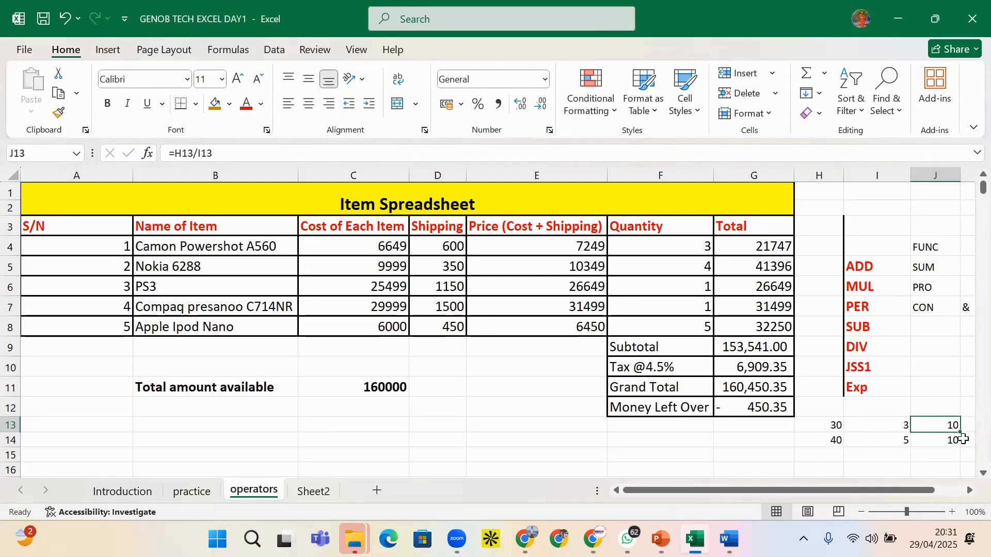
left_click_drag(959, 430, 950, 445)
left_click(873, 443)
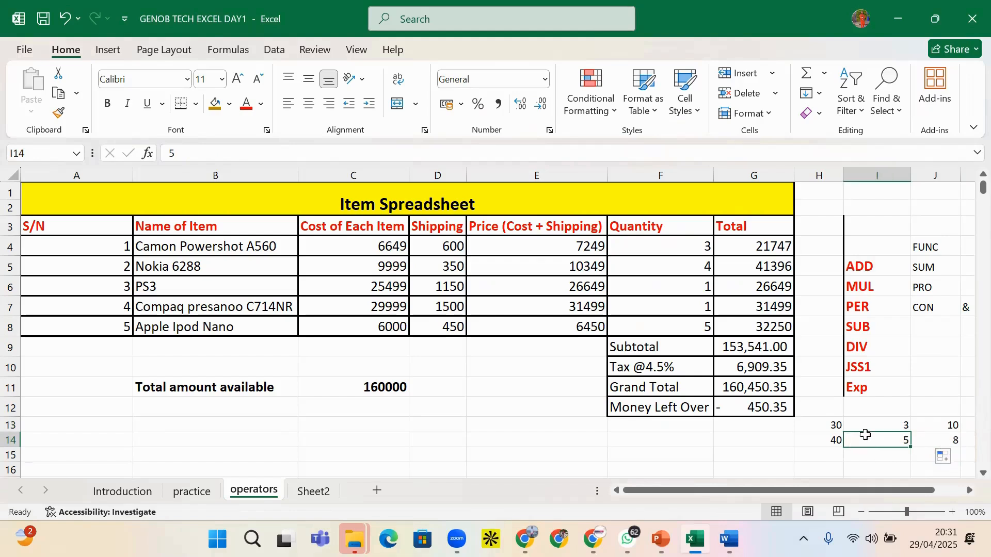
left_click(834, 425)
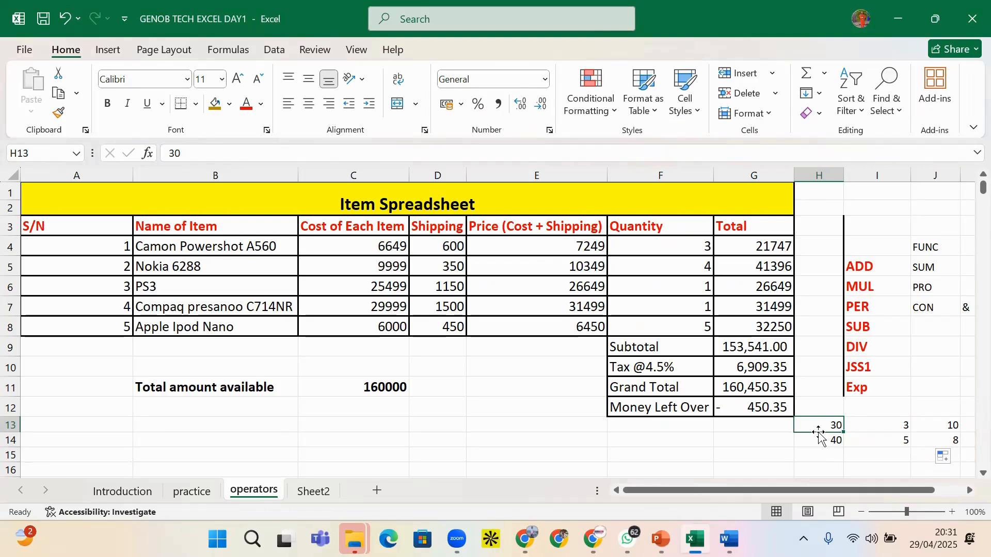
type("90")
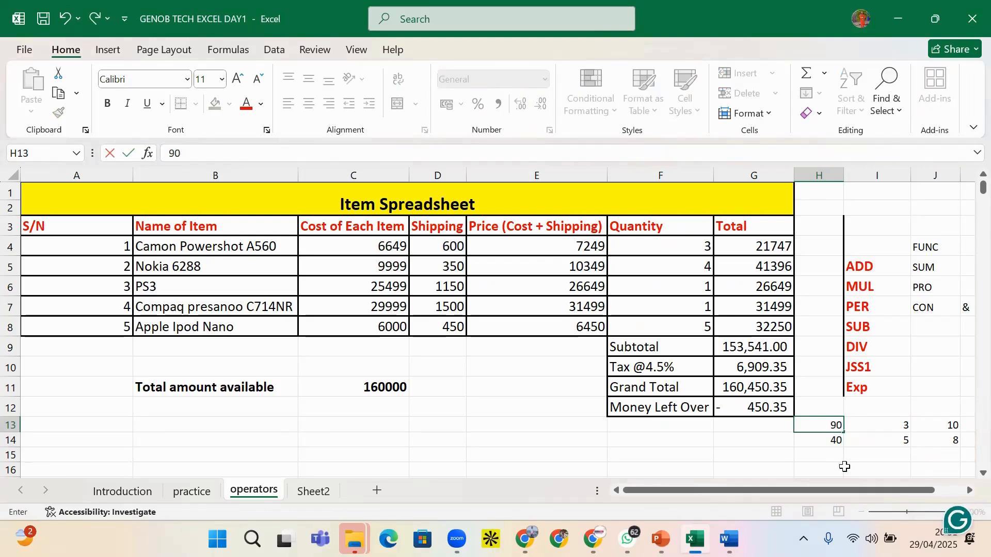
left_click(846, 467)
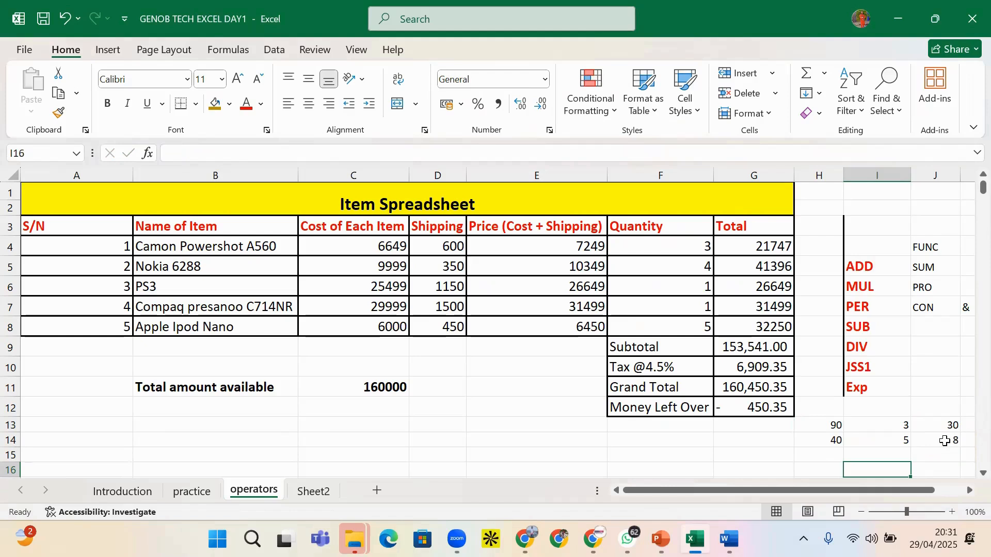
left_click(897, 440)
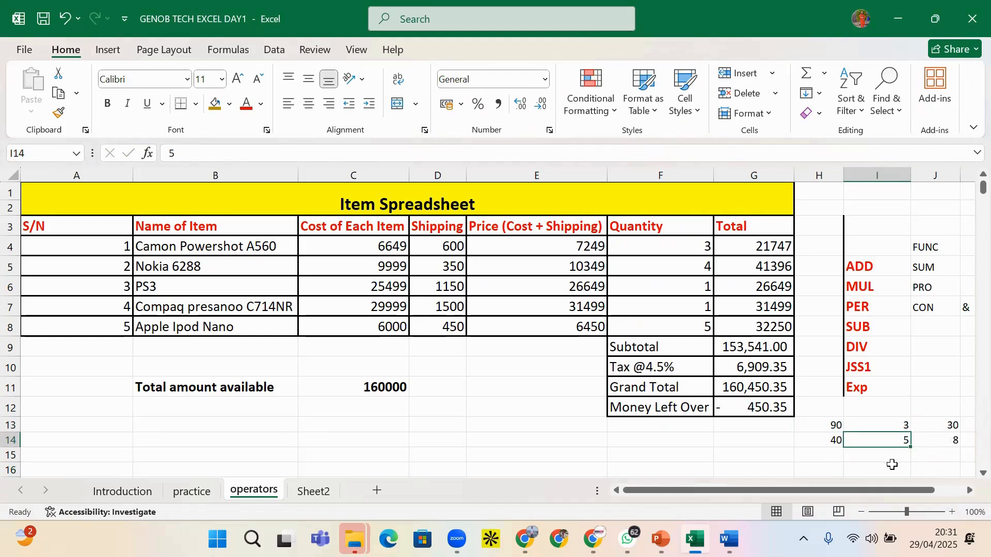
type("4")
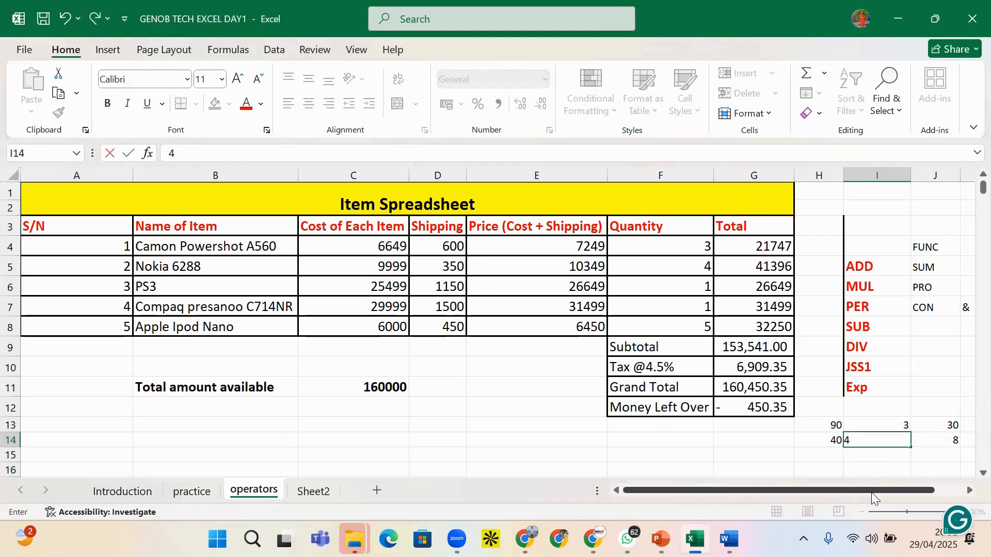
key("Return")
left_click(925, 438)
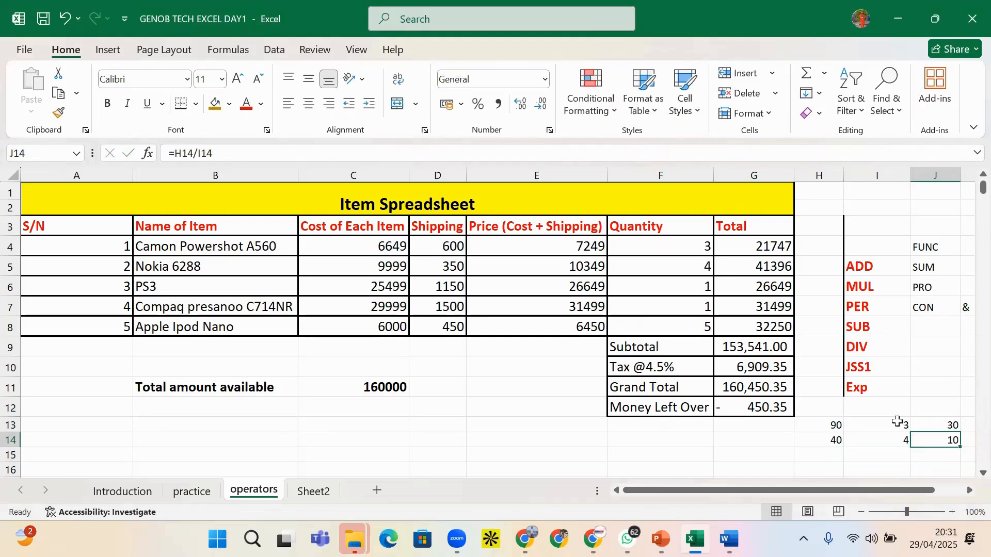
Review the operator labels and the J13/J14 formulas, then select J13:J15 for clearing
left_click(865, 371)
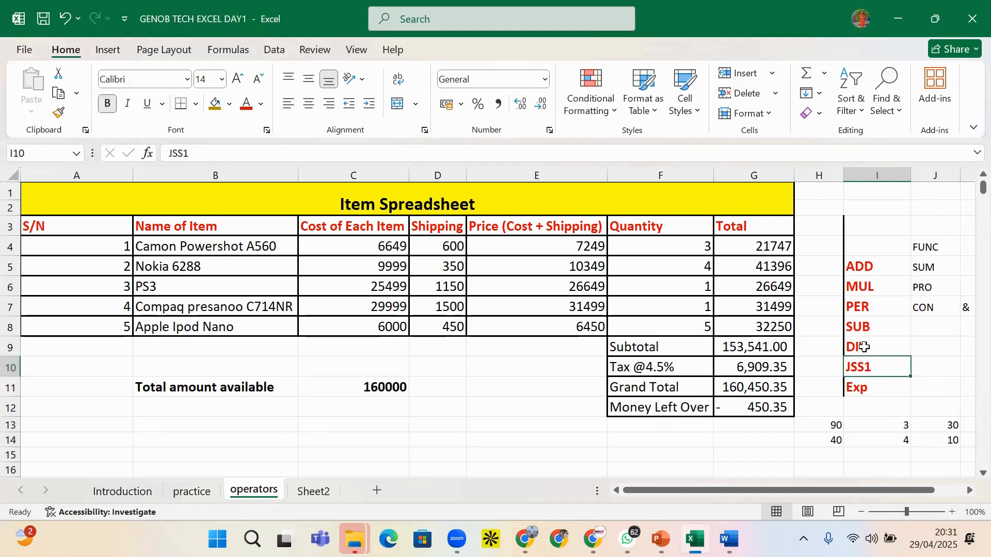
left_click(865, 347)
left_click(850, 392)
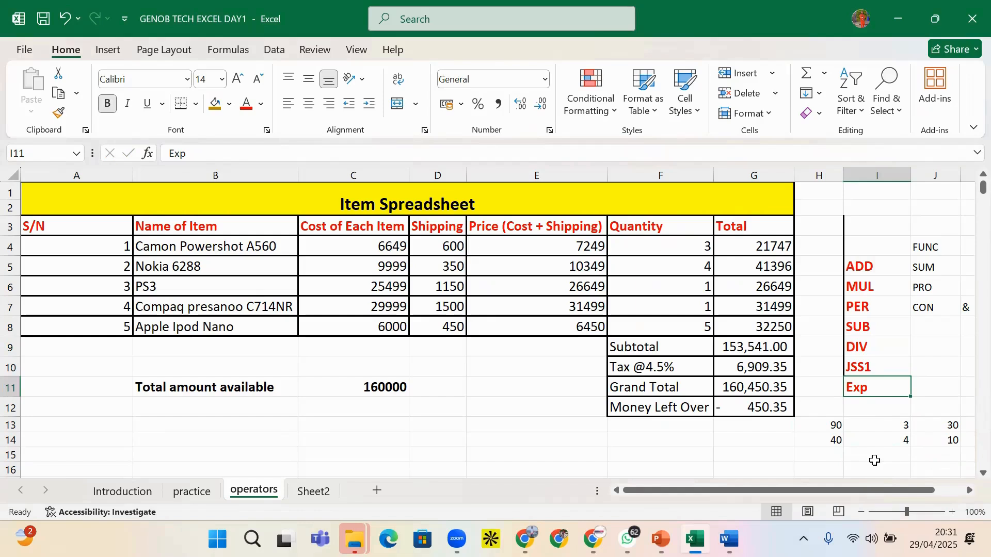
left_click(907, 442)
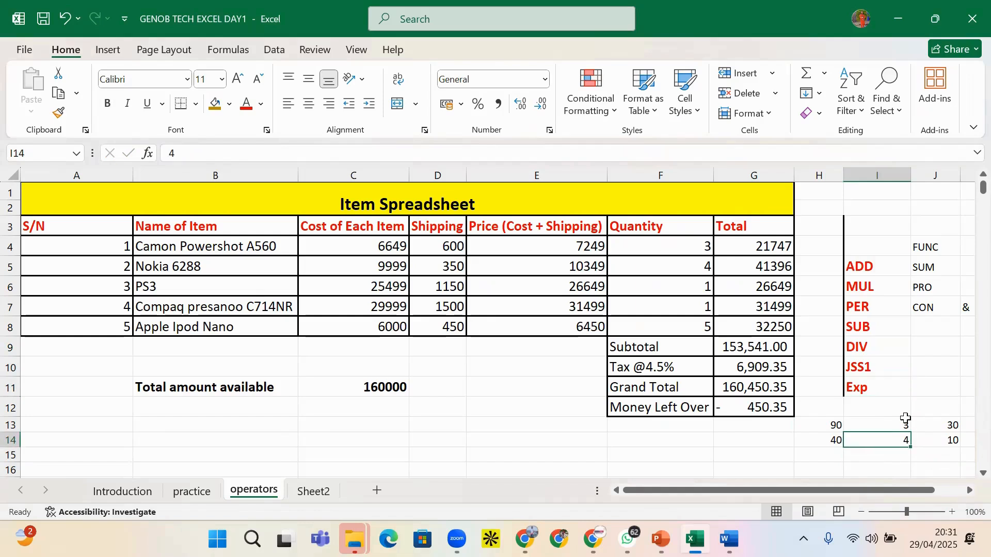
left_click(927, 443)
key("Up")
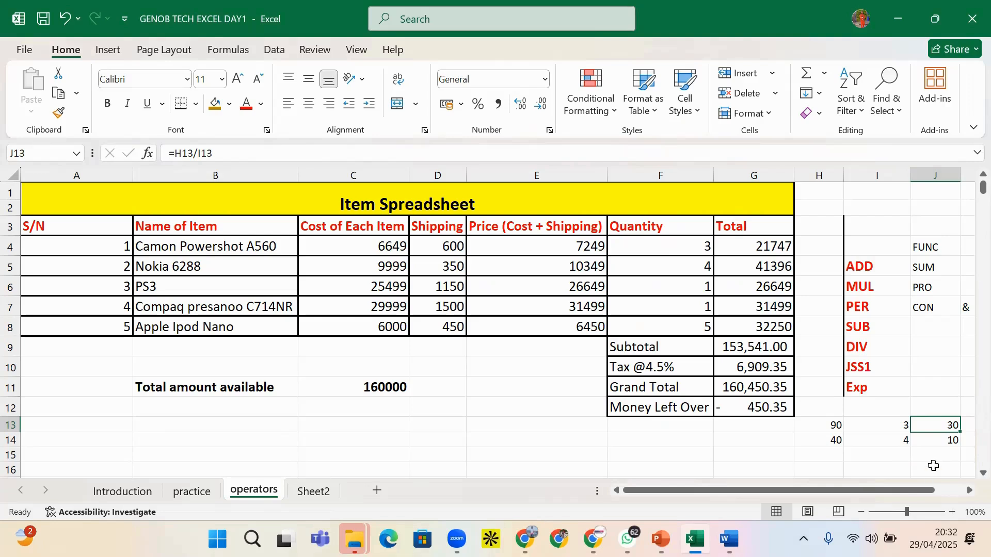
left_click(945, 444)
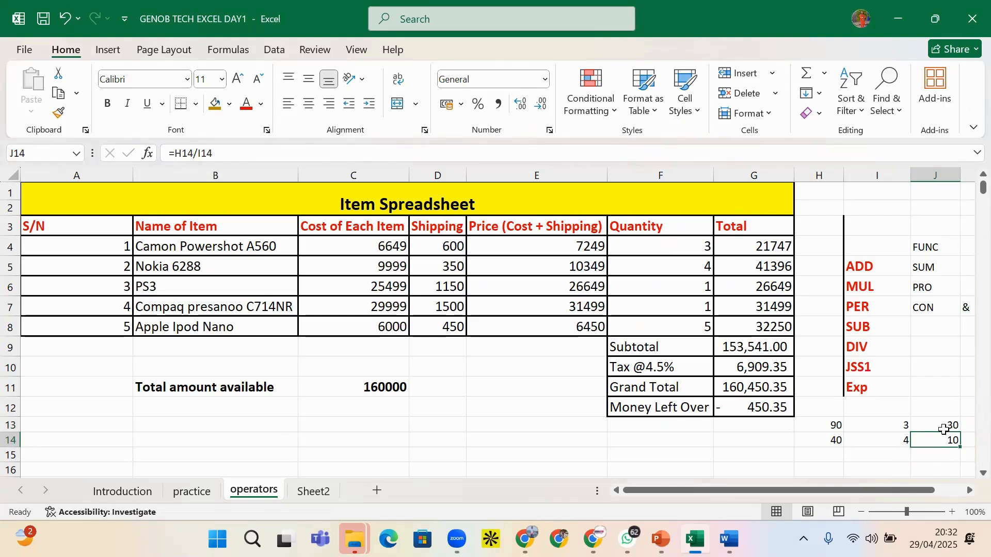
left_click_drag(944, 427, 945, 457)
Clear the division results, then enter =I14^I13 in J13 to get 64
key("Delete")
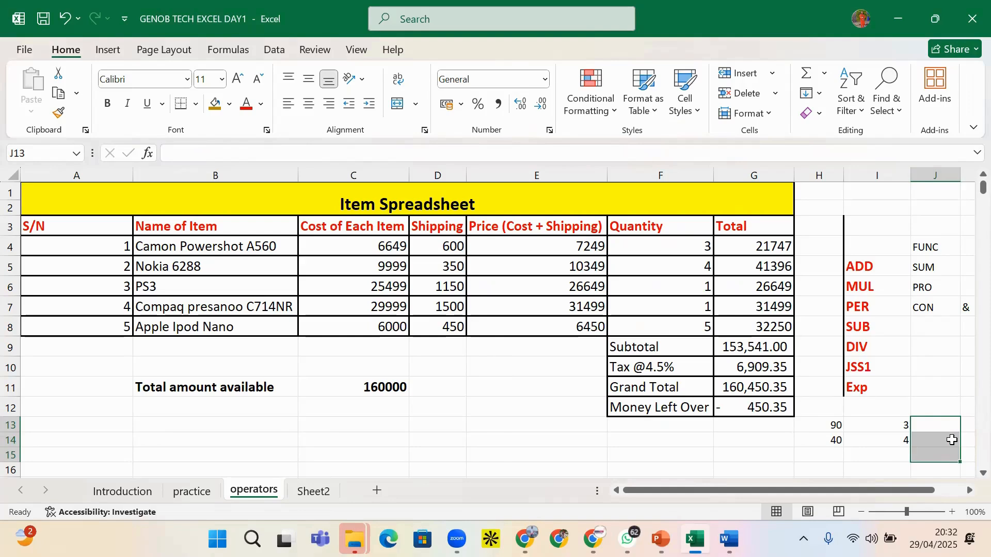
left_click(928, 422)
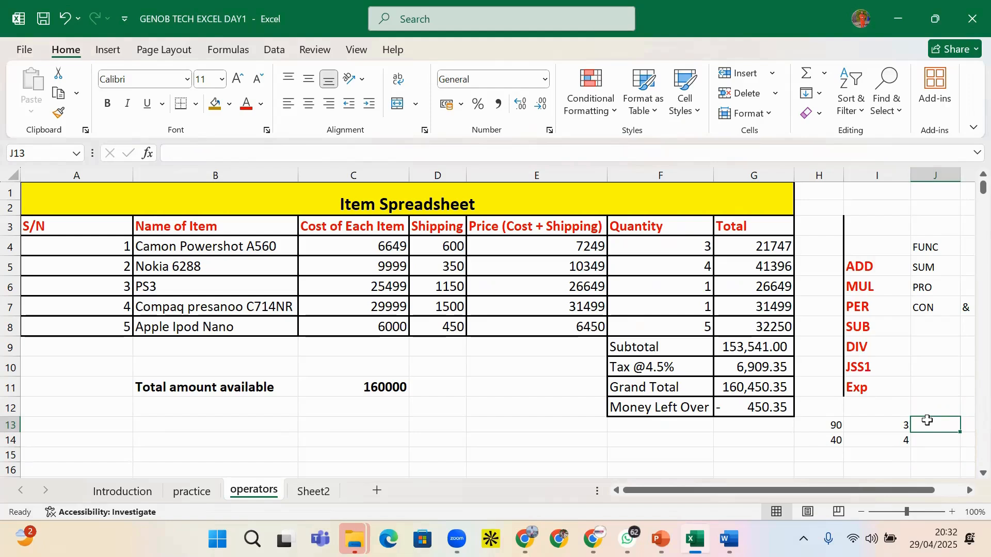
type("=")
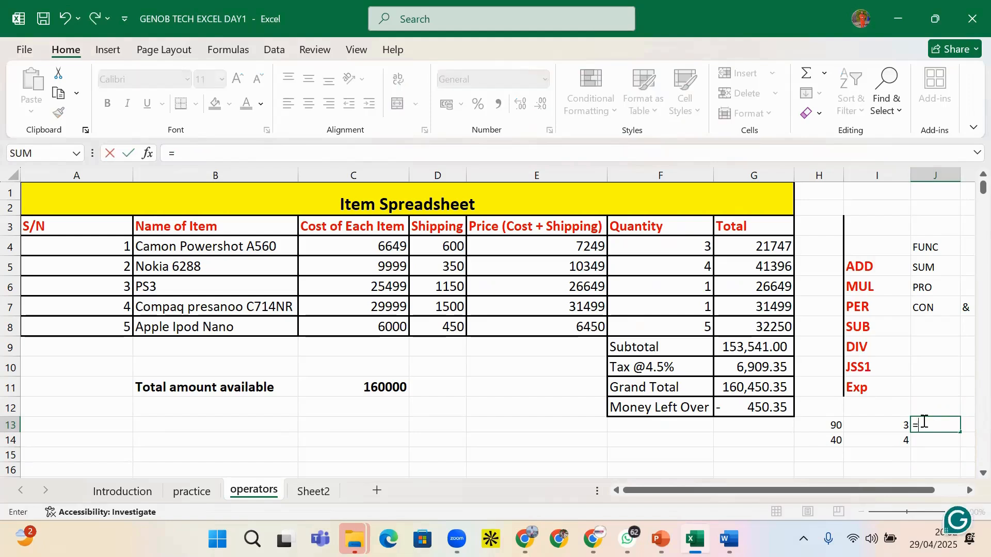
left_click(897, 440)
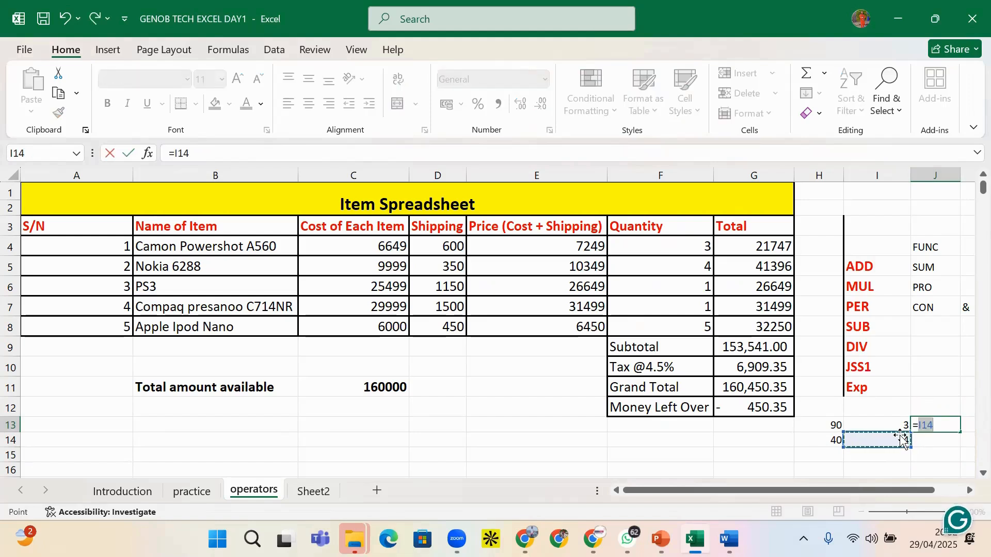
type("^")
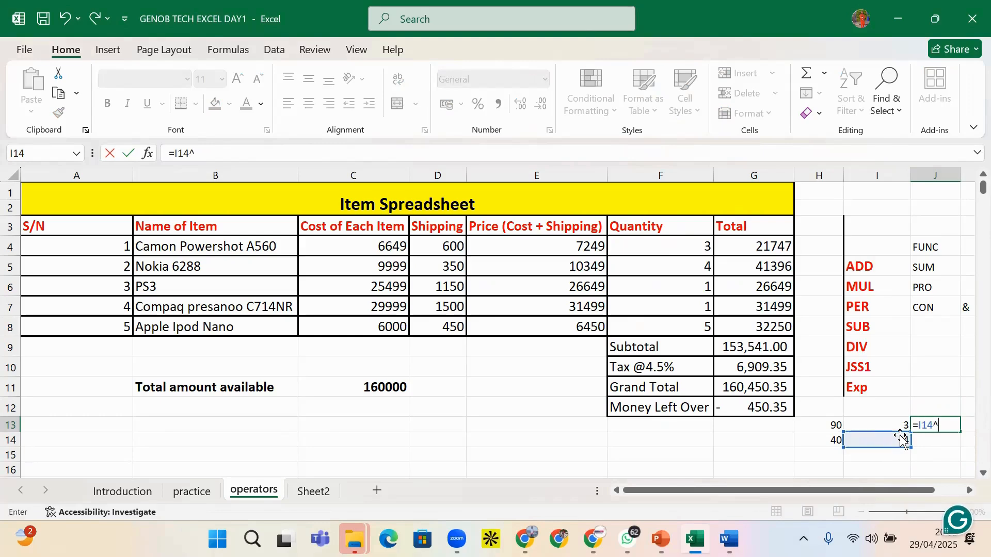
left_click(904, 420)
left_click(906, 423)
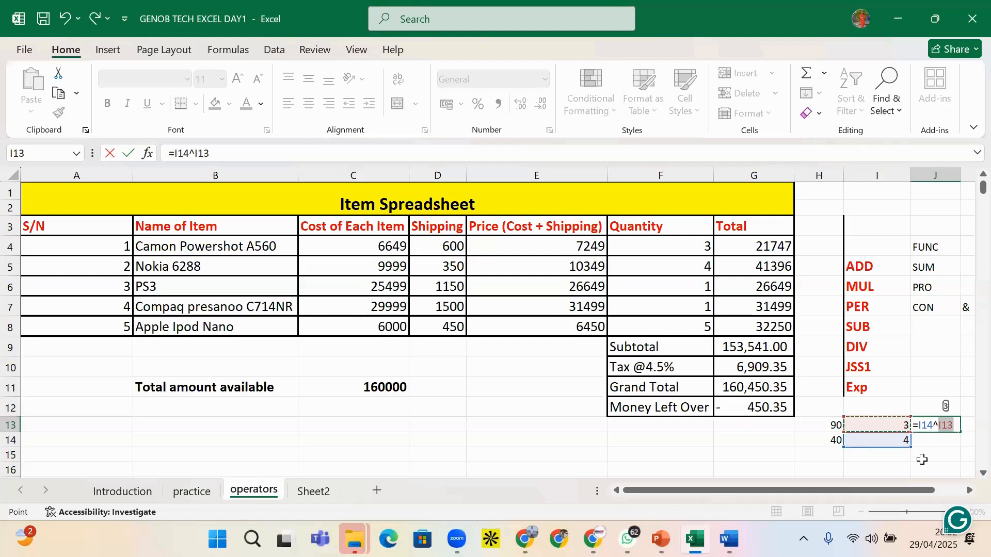
key("Return")
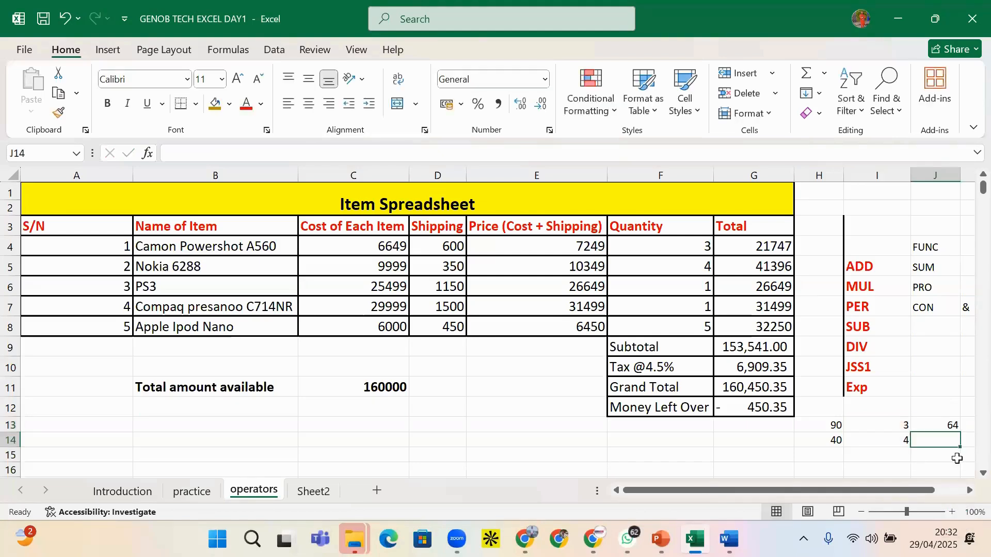
left_click(948, 425)
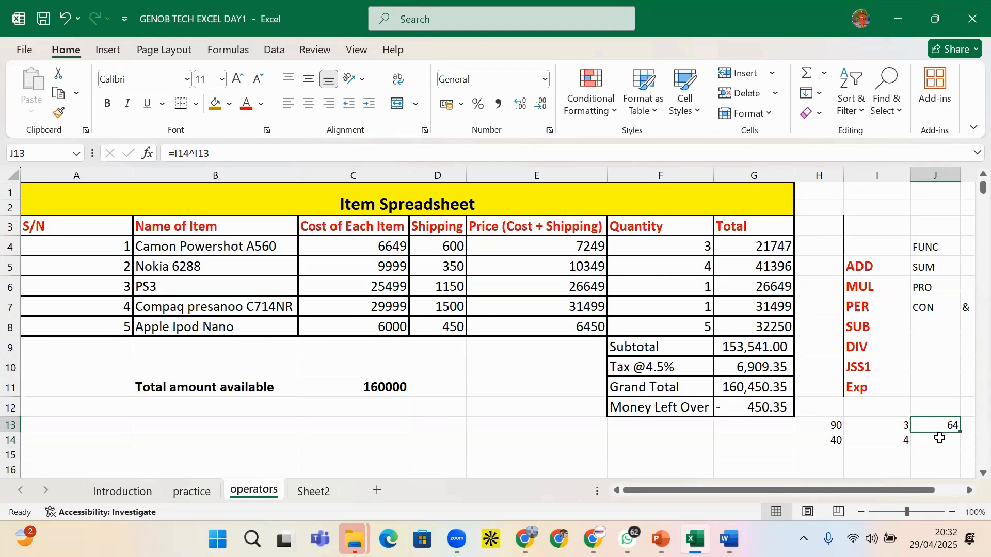
left_click(943, 445)
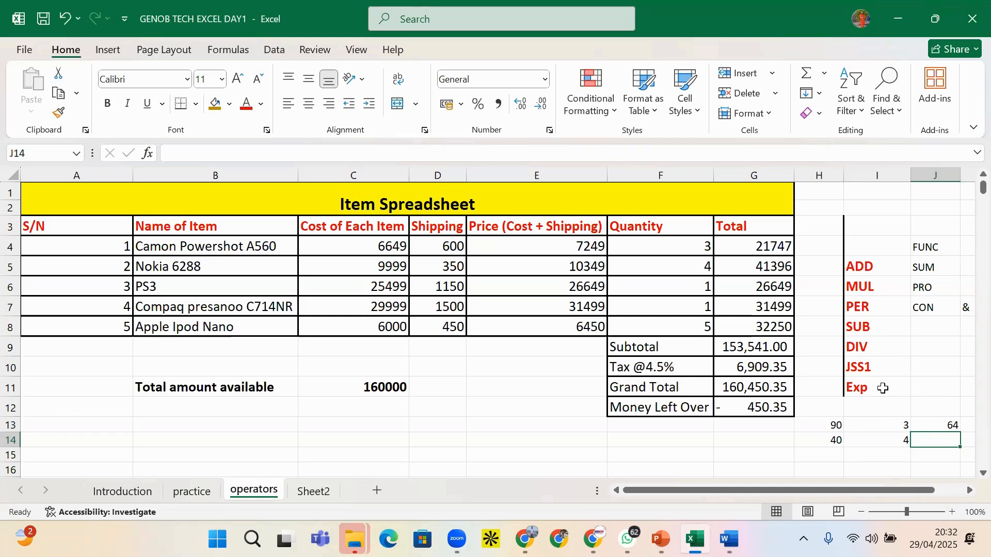
Delete the practice numbers in H13:J15, then undo to restore them
left_click_drag(837, 423, 944, 448)
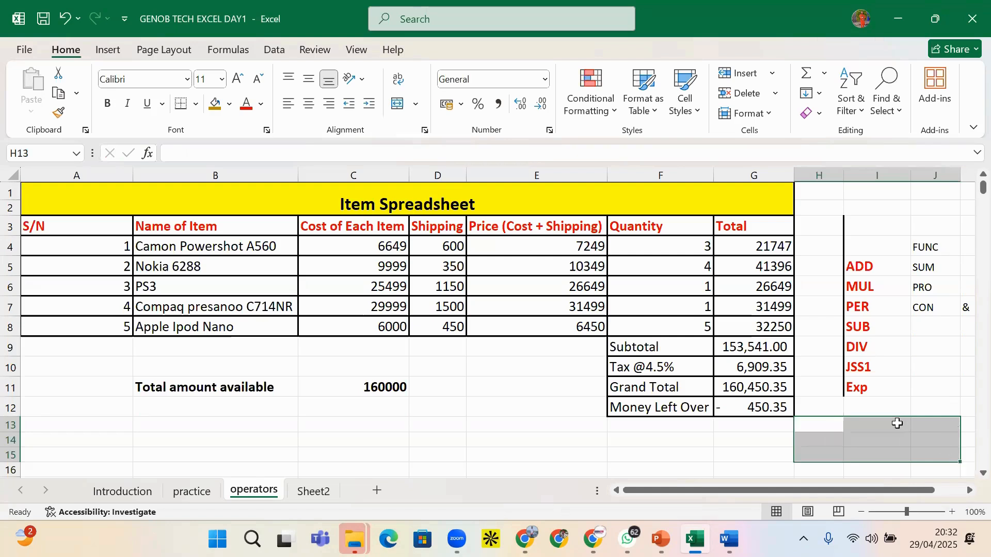
key("Delete")
left_click(881, 423)
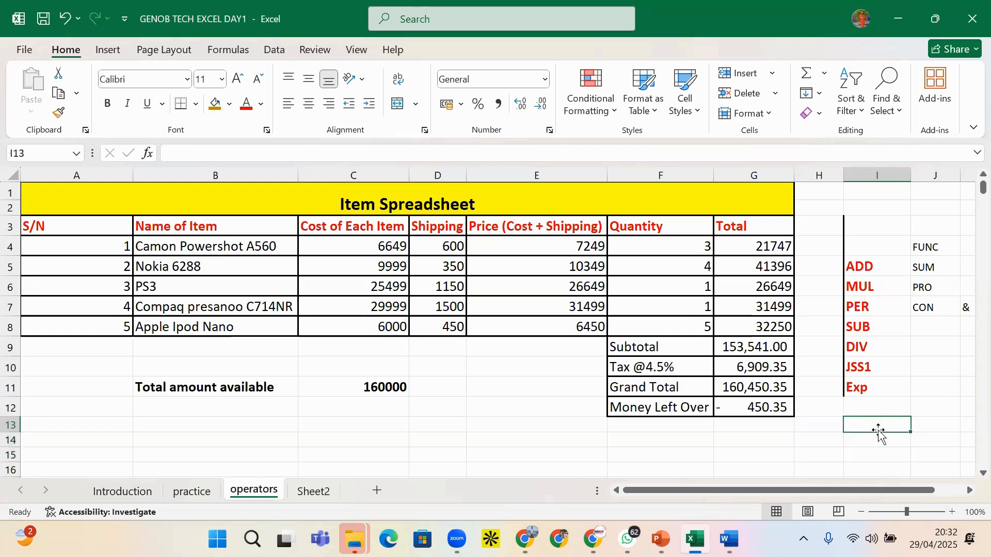
key("ctrl+z")
left_click(895, 460)
left_click(890, 414)
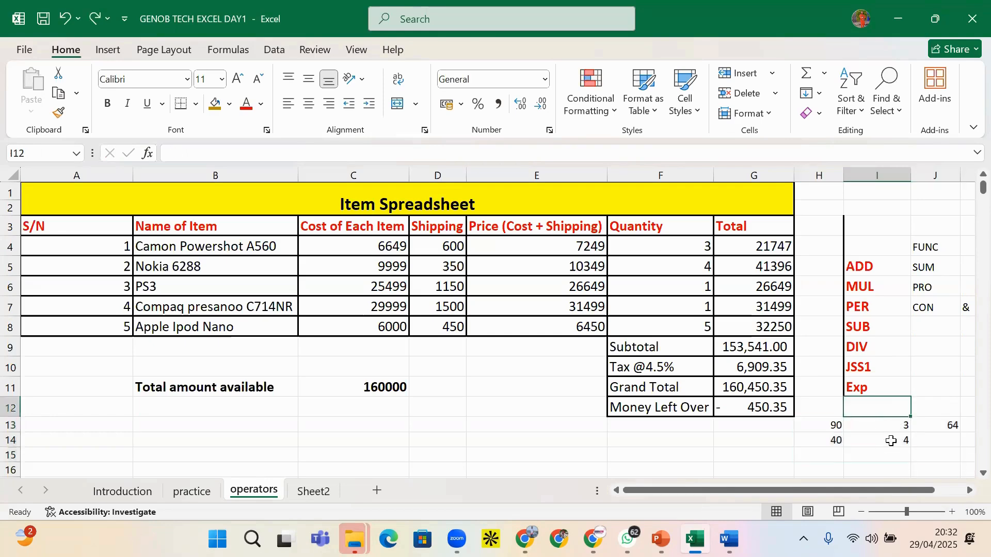
left_click(869, 470)
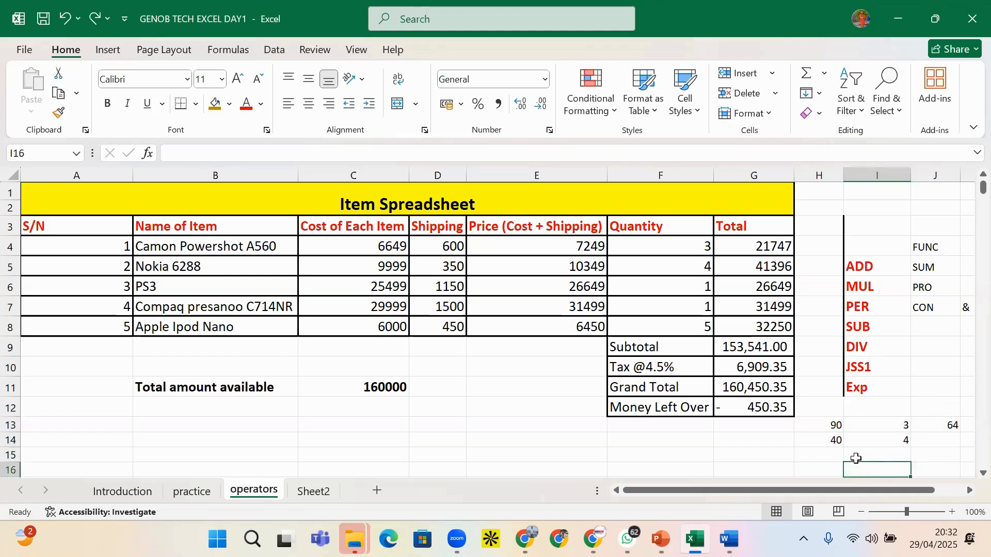
left_click(871, 452)
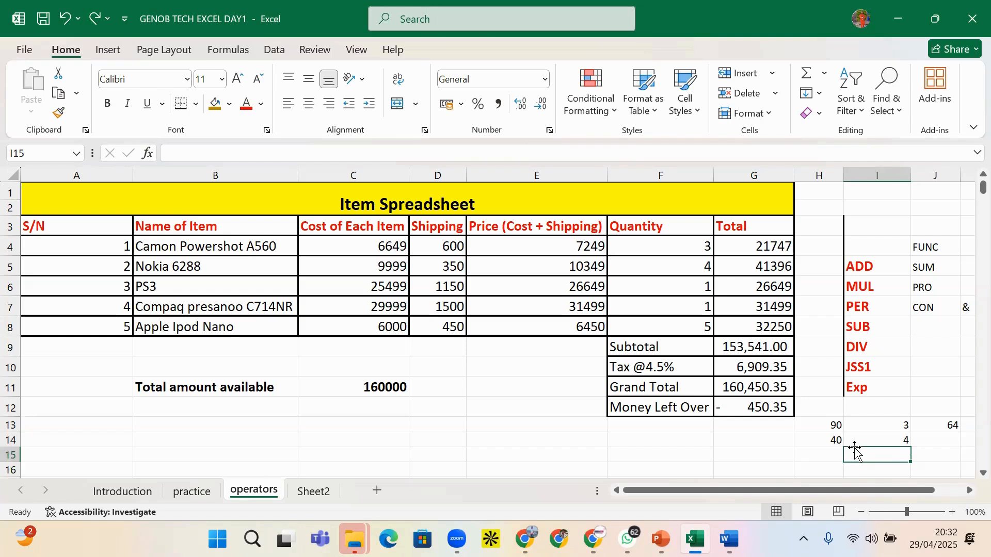
Enter the equal-to comparison =H13=H14 in I15
type("=")
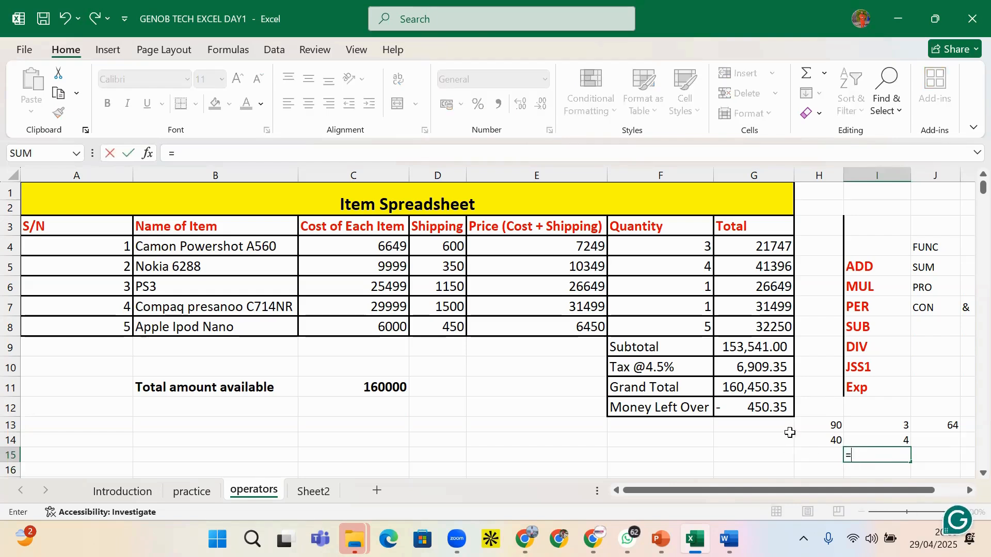
left_click(821, 430)
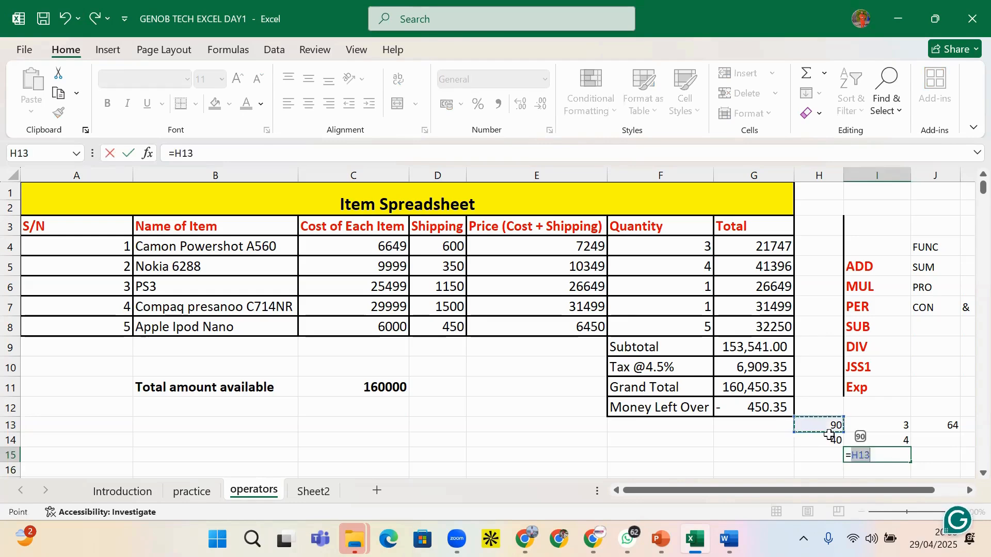
type("=")
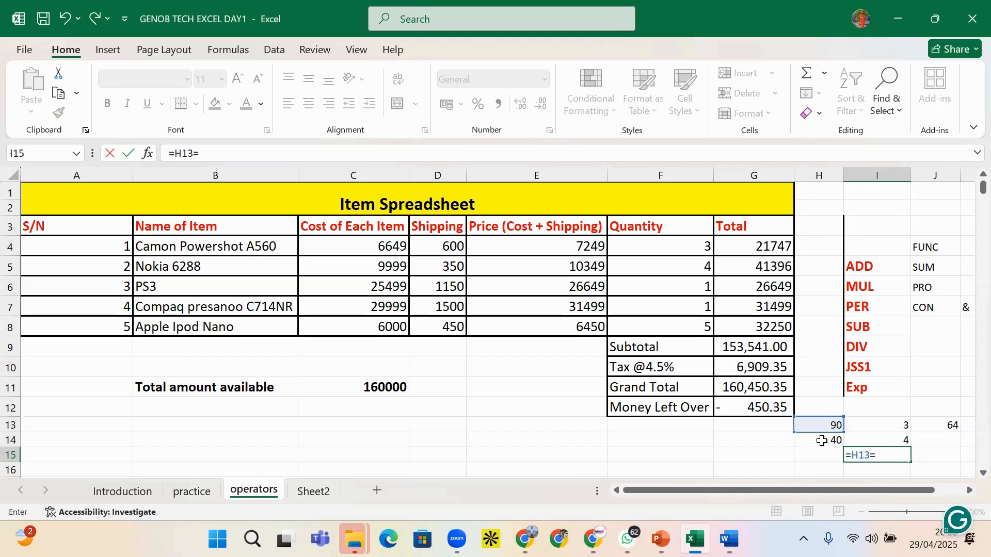
left_click(825, 441)
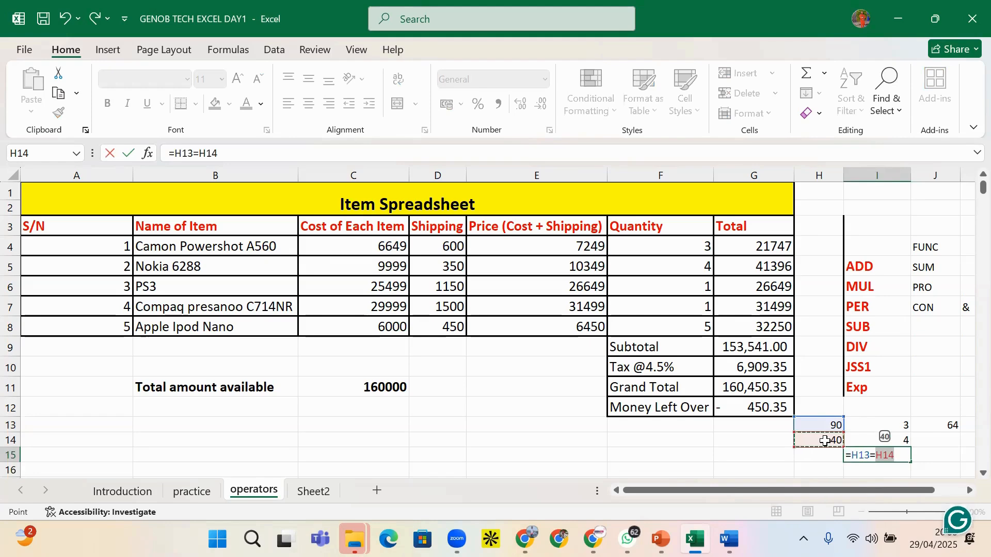
key("Return")
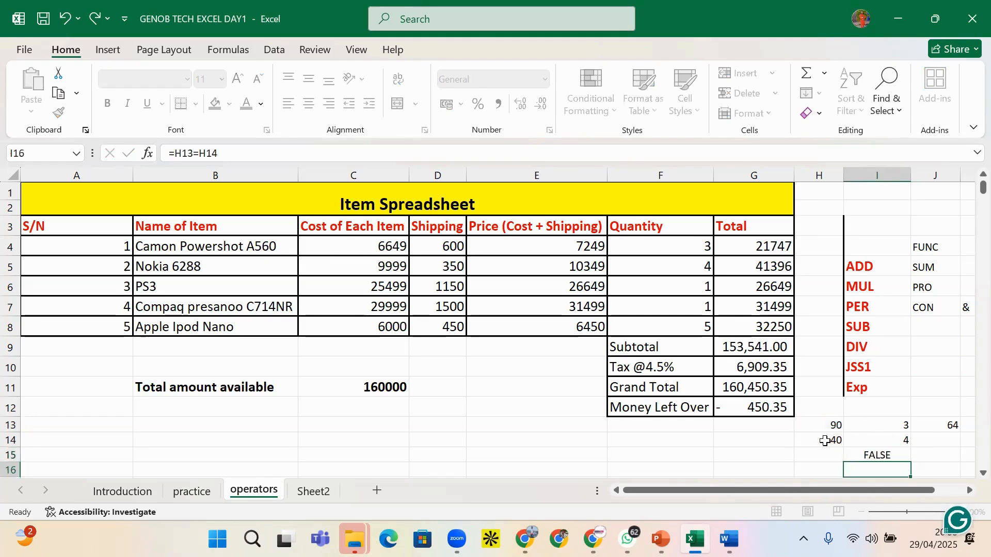
left_click(868, 457)
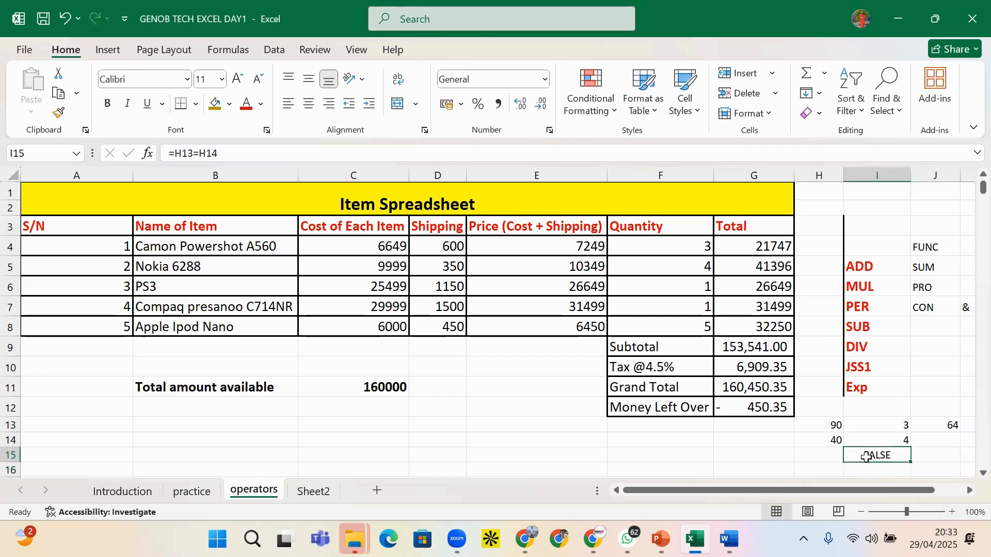
Rewrite I15 as =H13>H14, returning TRUE
key("BackSpace")
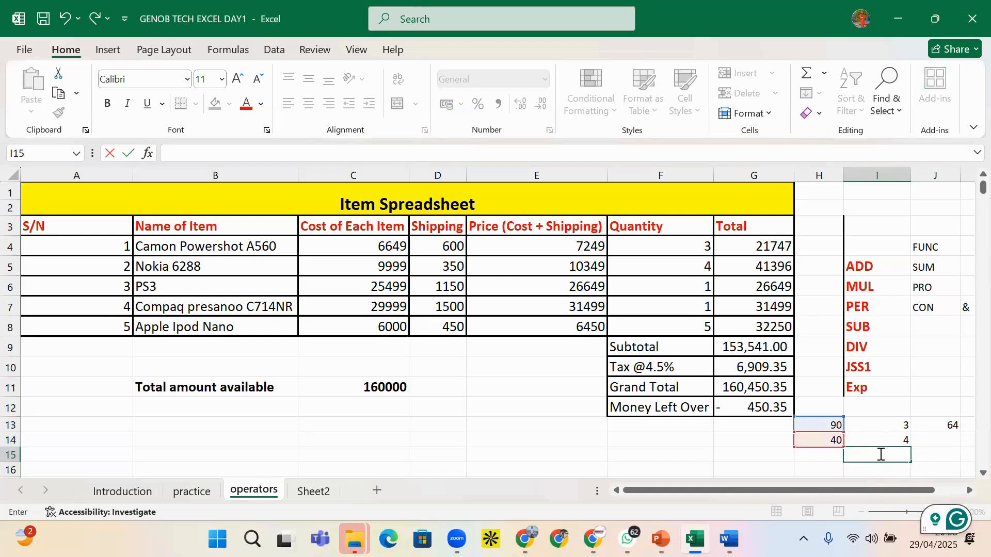
type("=")
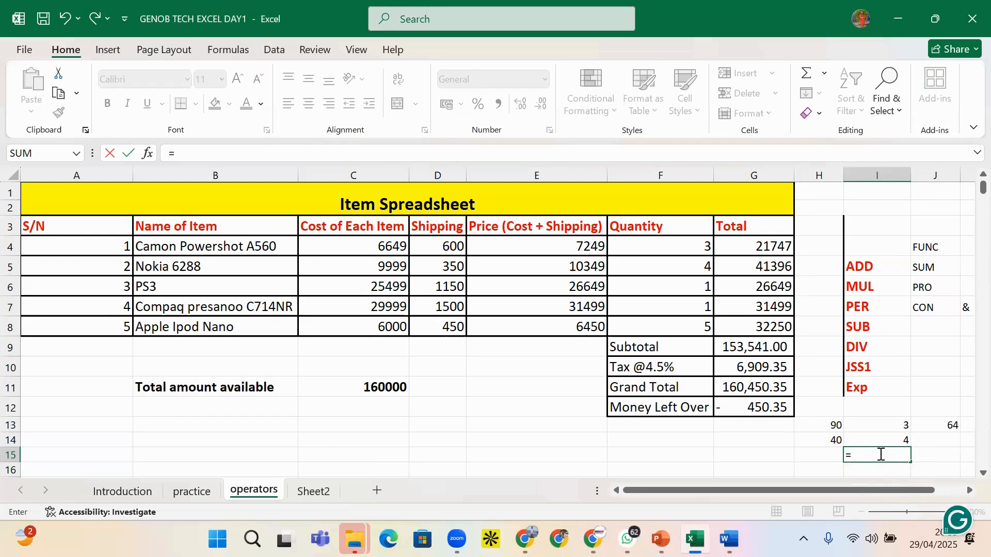
left_click(827, 427)
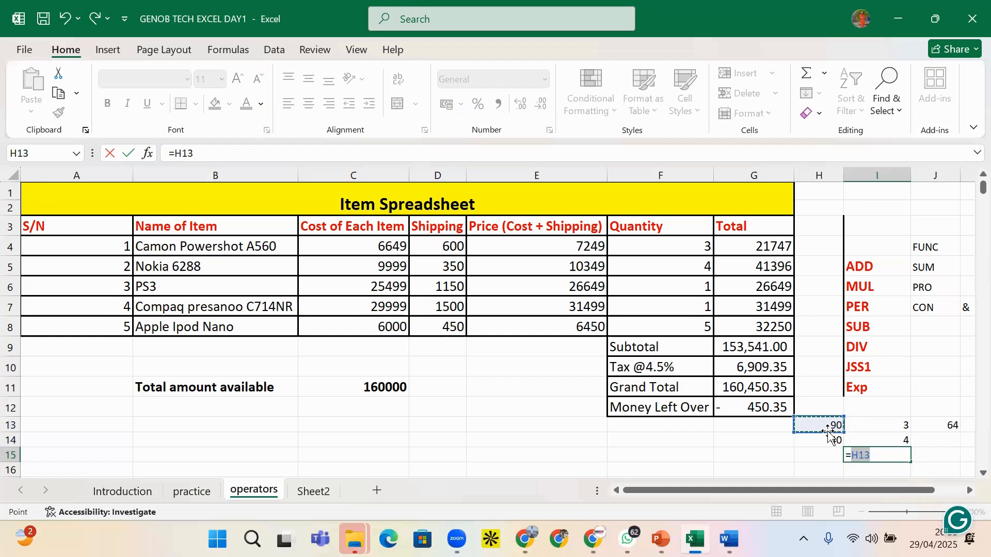
type(">H14")
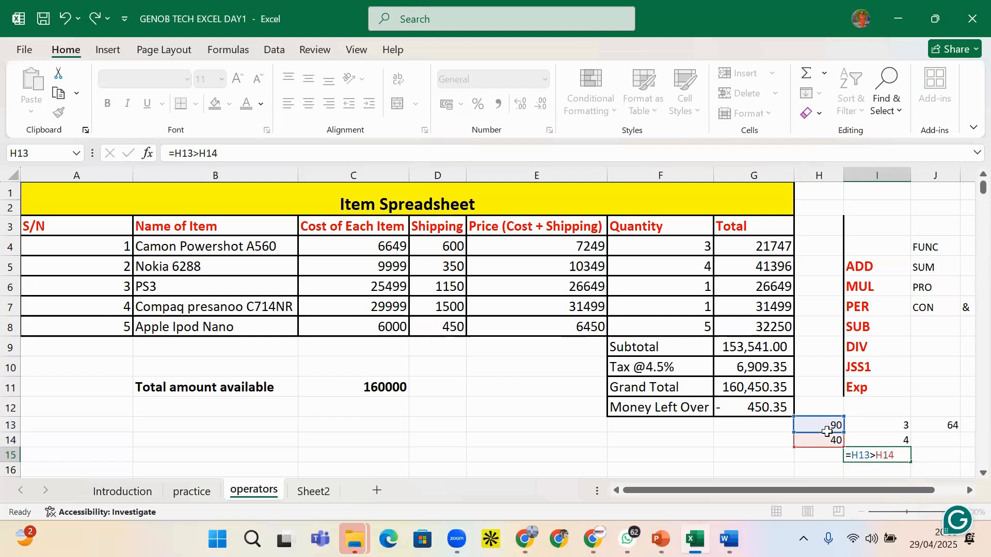
key("Return")
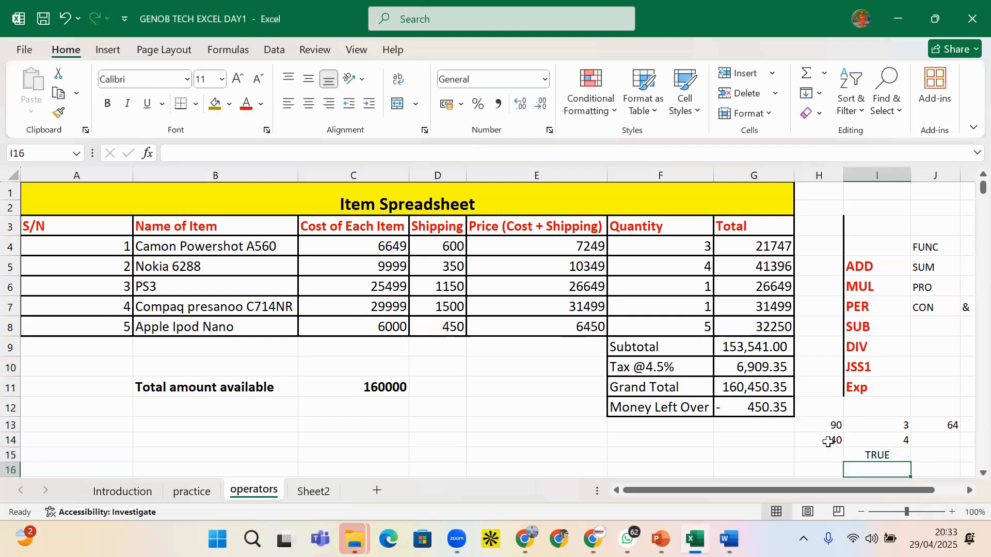
key("Up")
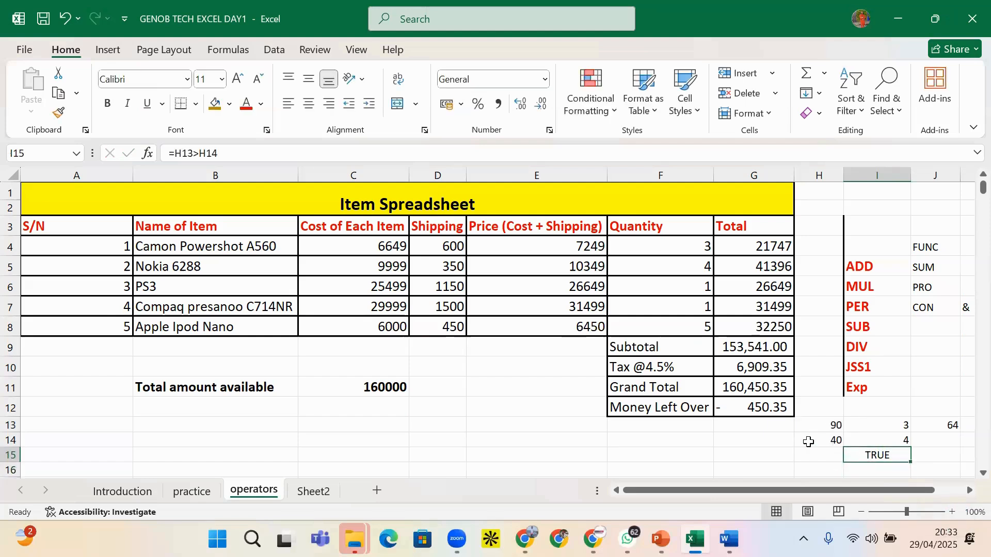
Change I15's comparison to the less-than test =H13<H14
left_click(201, 154)
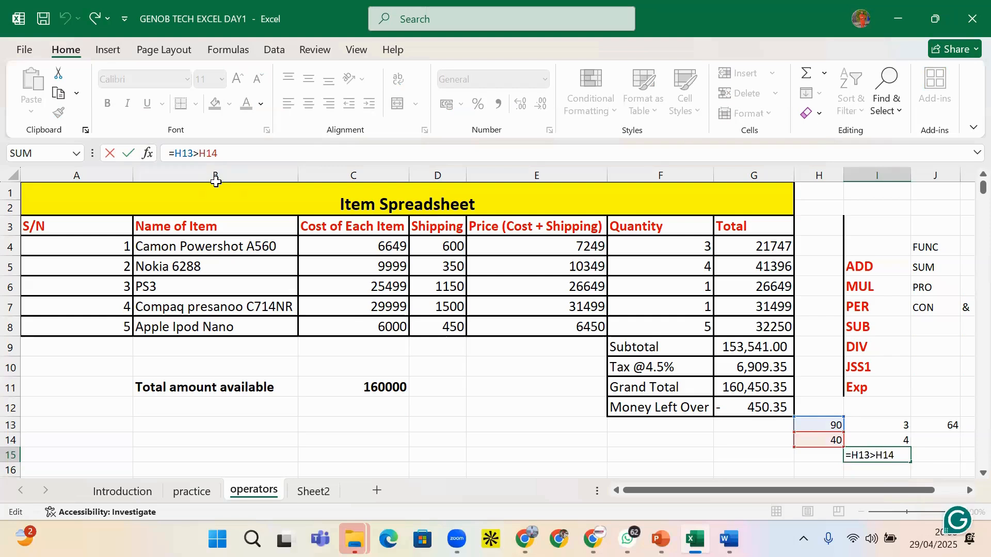
key("BackSpace")
type("<")
key("Return")
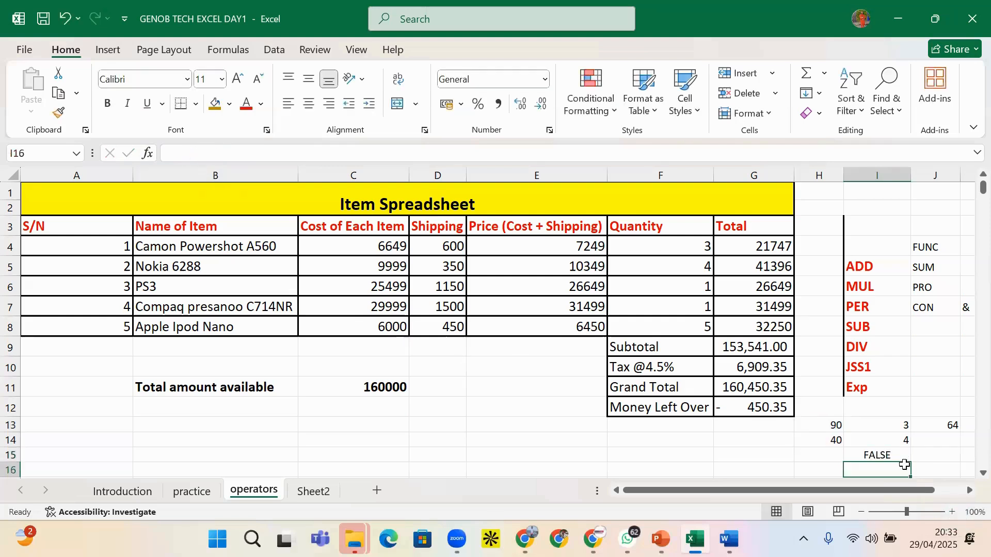
left_click(861, 460)
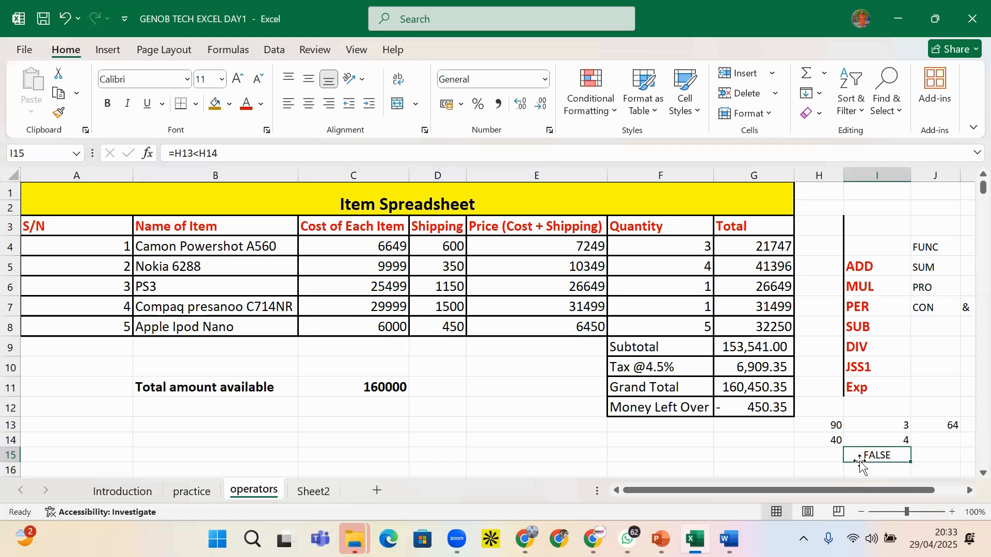
left_click(195, 152)
left_click(197, 156)
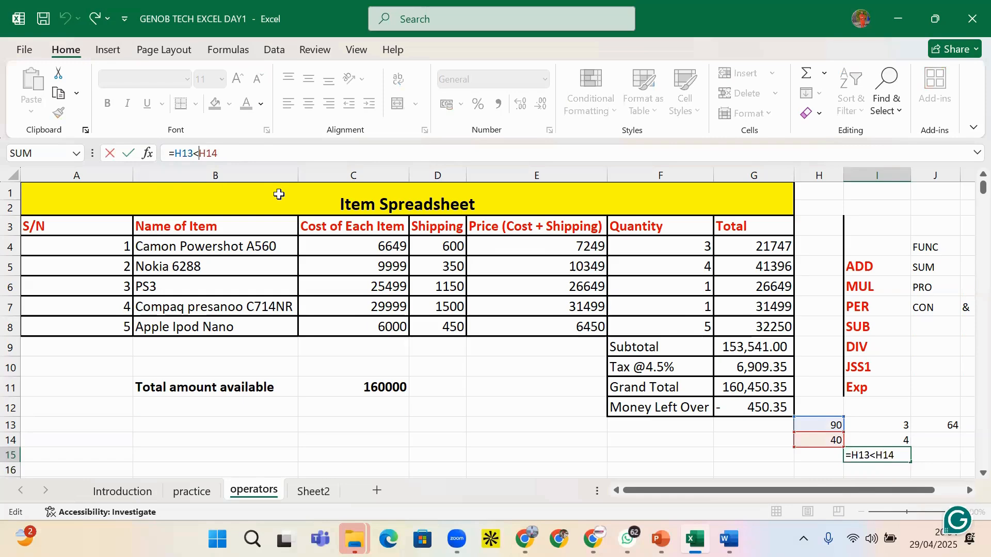
key("Return")
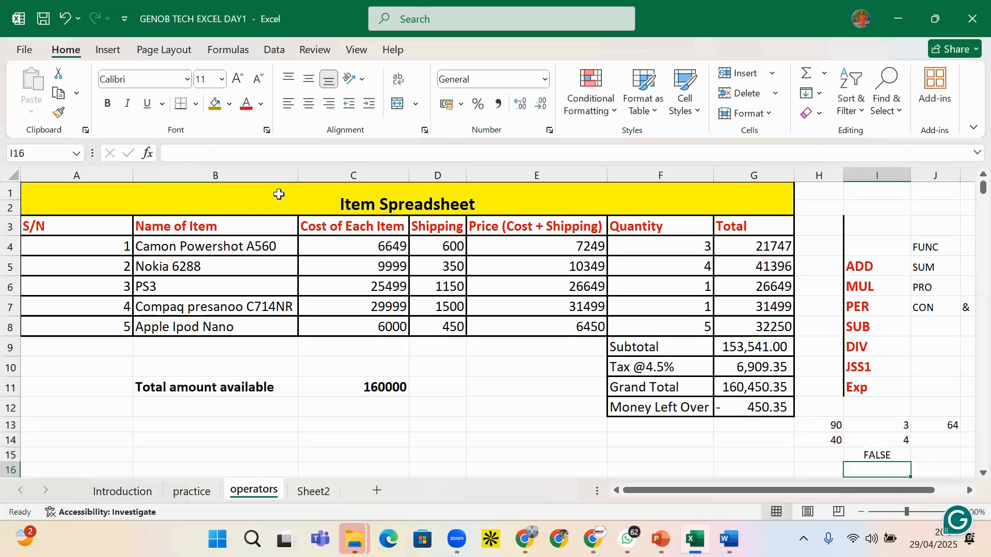
Set H13 to 40 so it matches H14
left_click(833, 441)
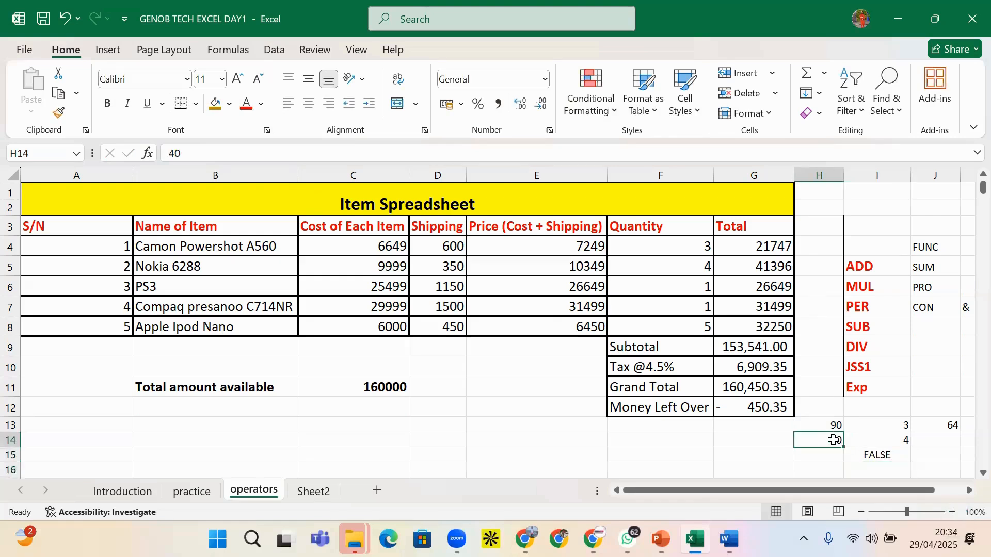
left_click(835, 427)
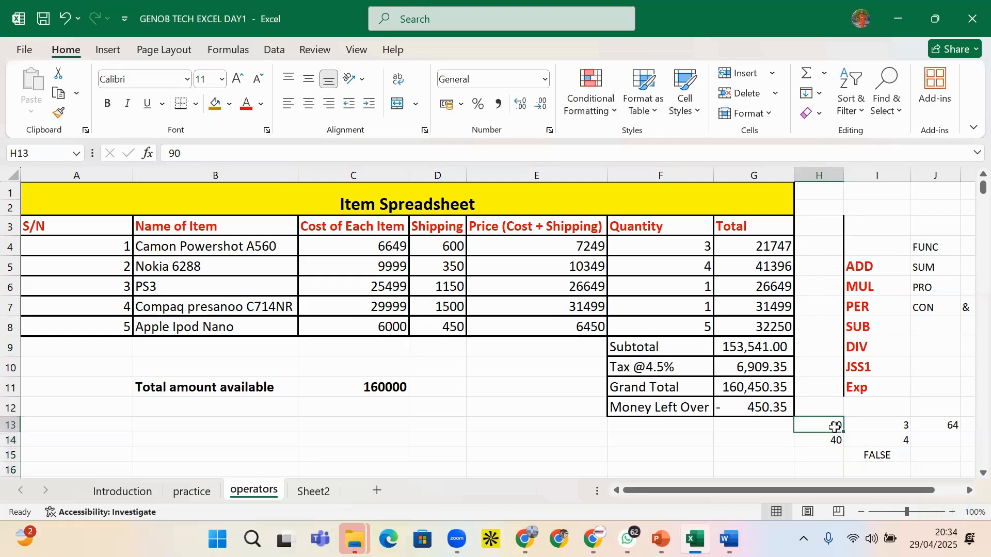
type("40")
key("Return")
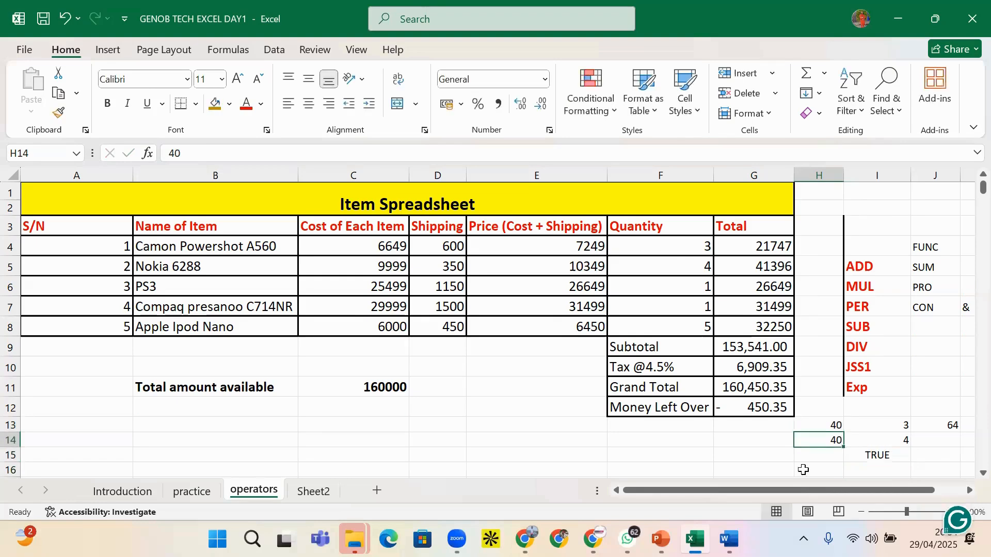
Make I15 the not-equal test =H13<>H14, showing FALSE, then select H13:I15 for clearing
left_click(868, 455)
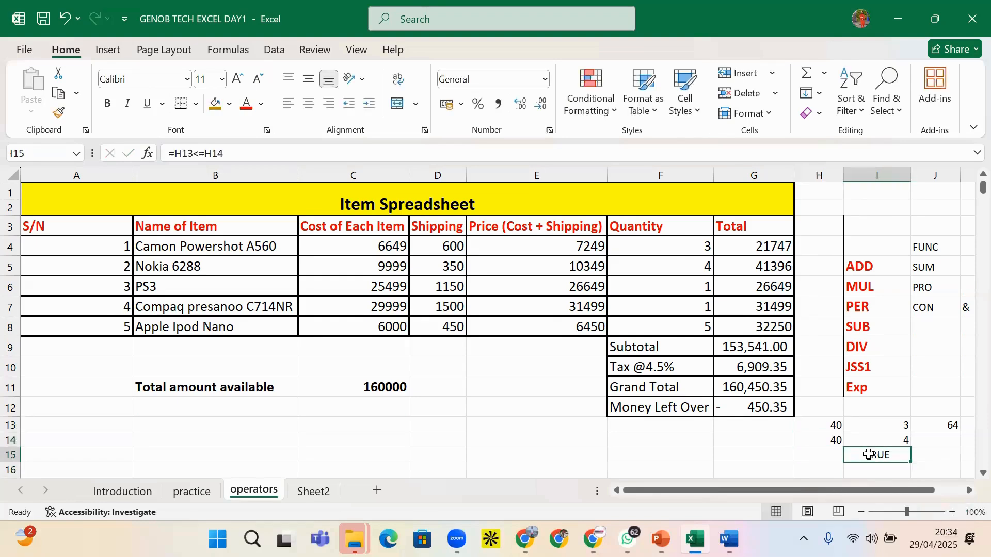
left_click(201, 155)
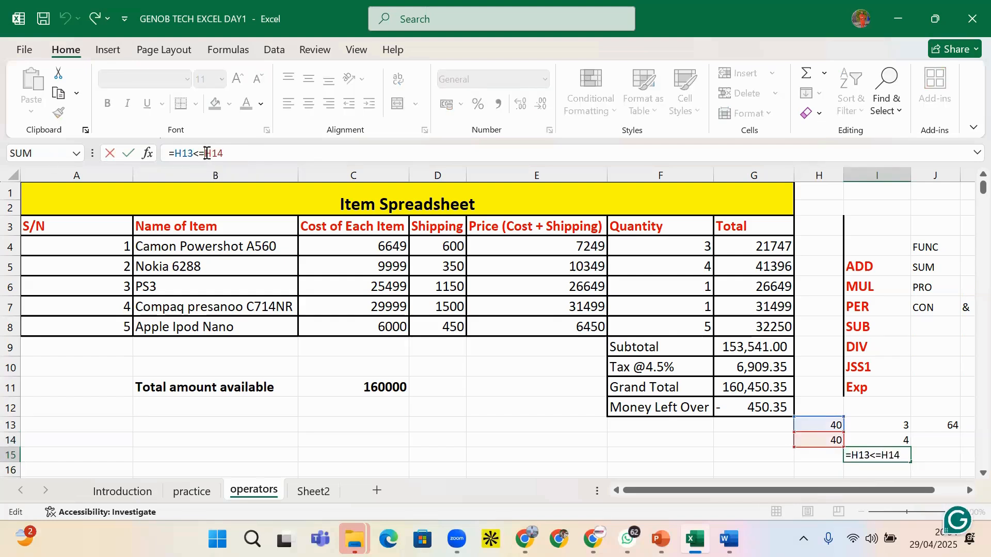
key("BackSpace")
type(">")
key("Return")
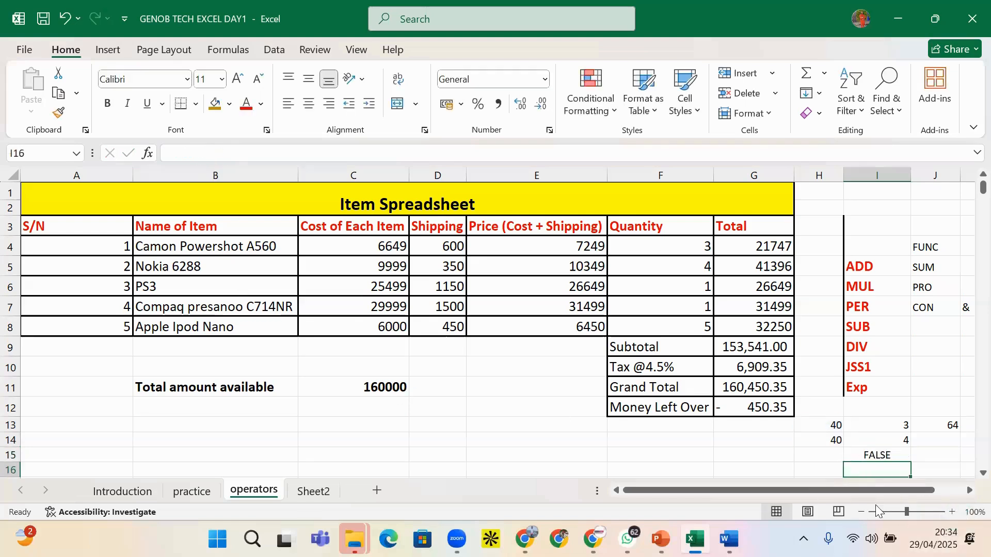
left_click(880, 456)
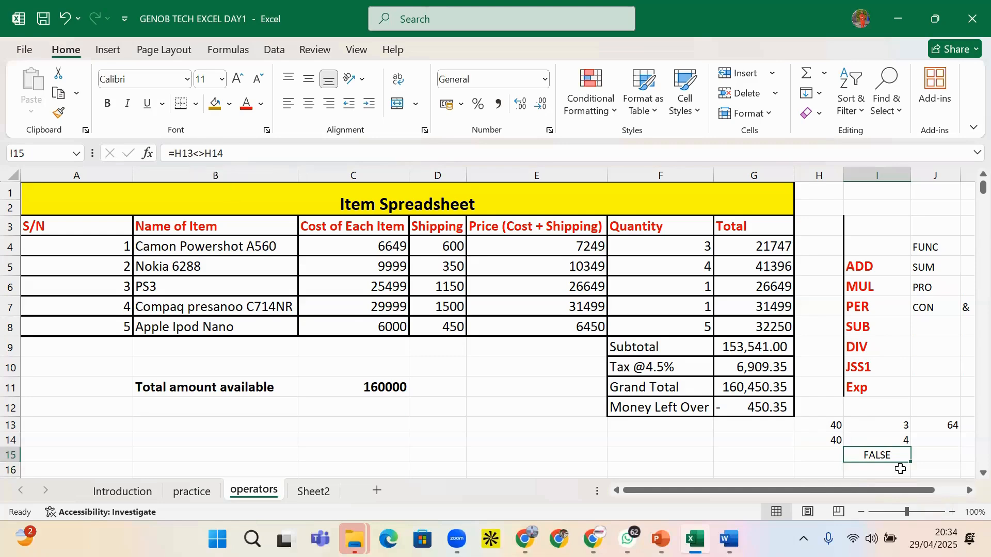
left_click_drag(834, 424, 886, 464)
key("BackSpace")
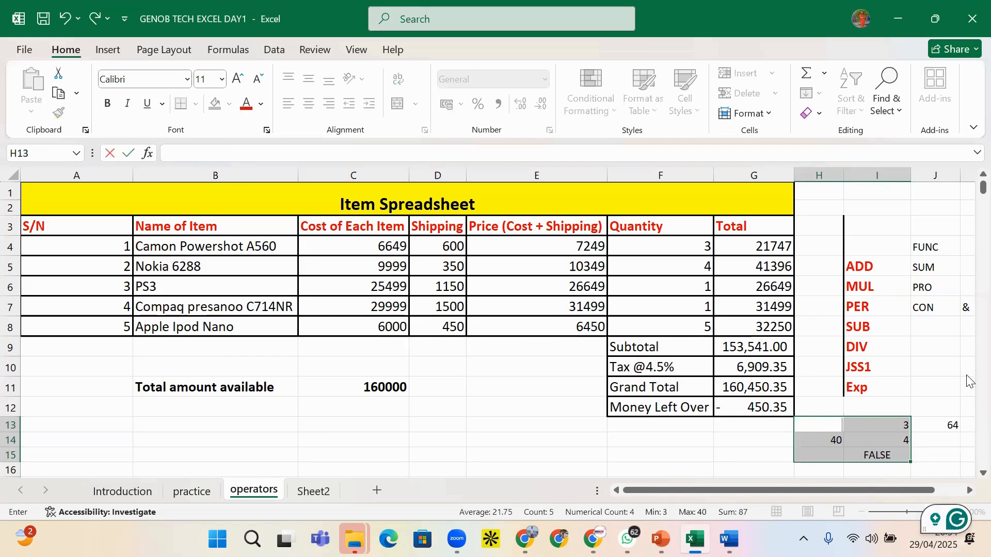
left_click(916, 439)
left_click_drag(829, 415, 898, 470)
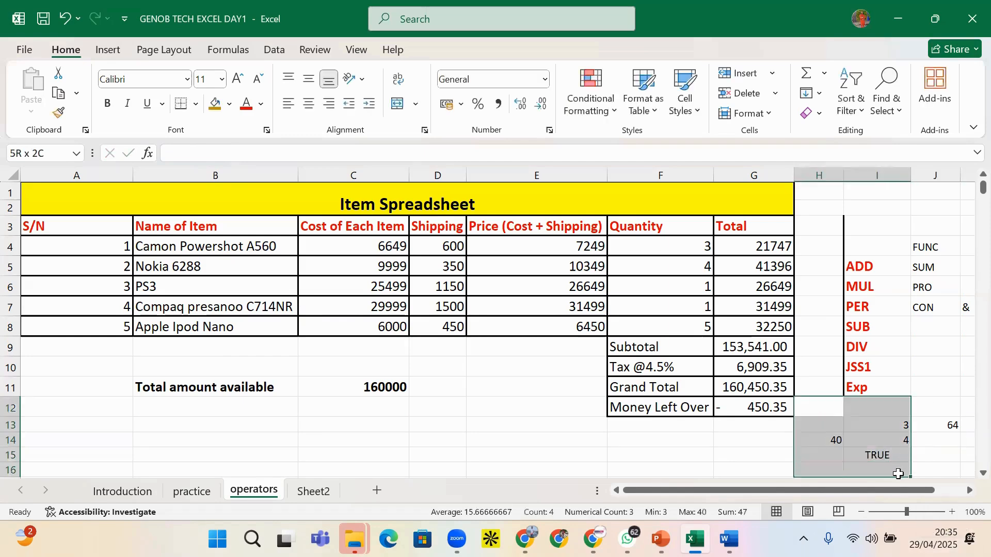
key("Delete")
left_click(920, 420)
key("Delete")
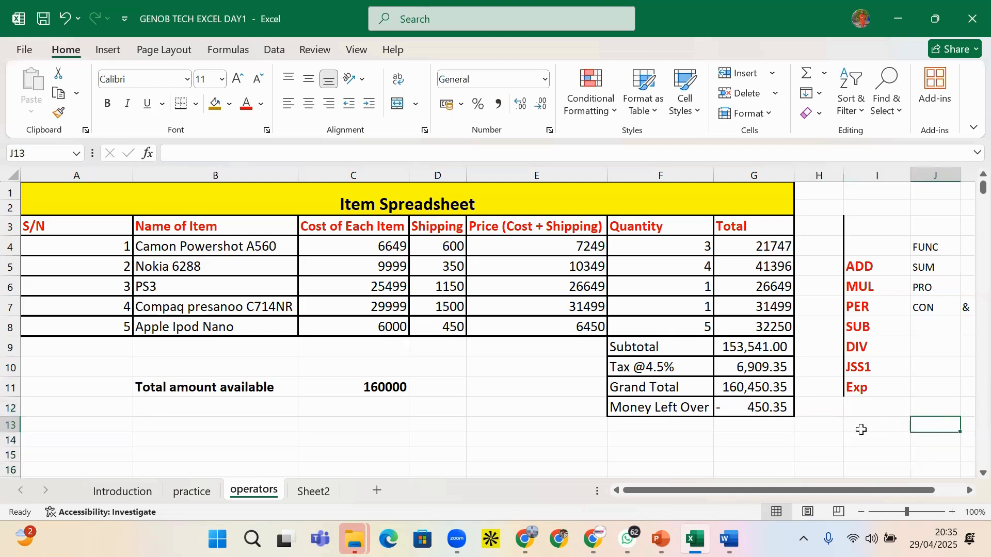
left_click(848, 423)
left_click(832, 426)
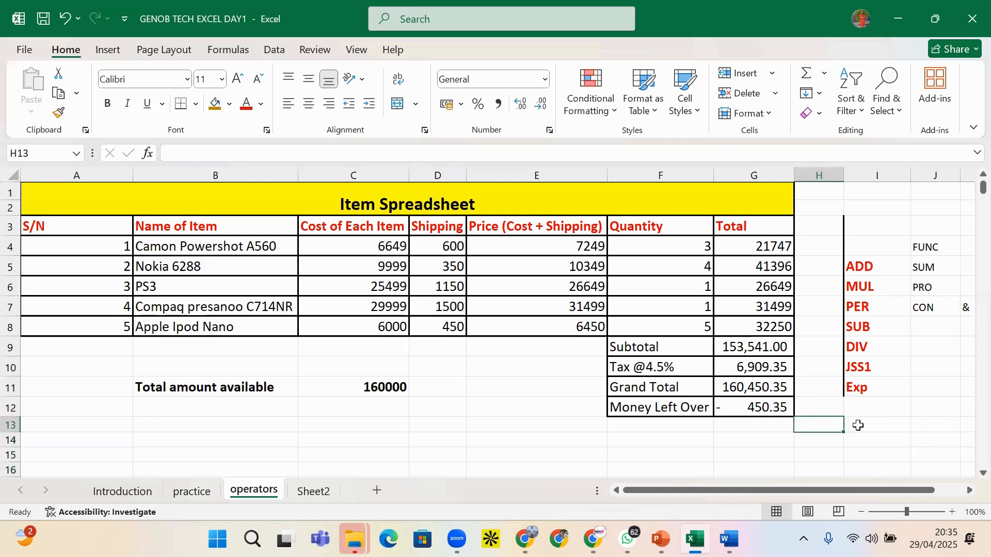
type("GENE")
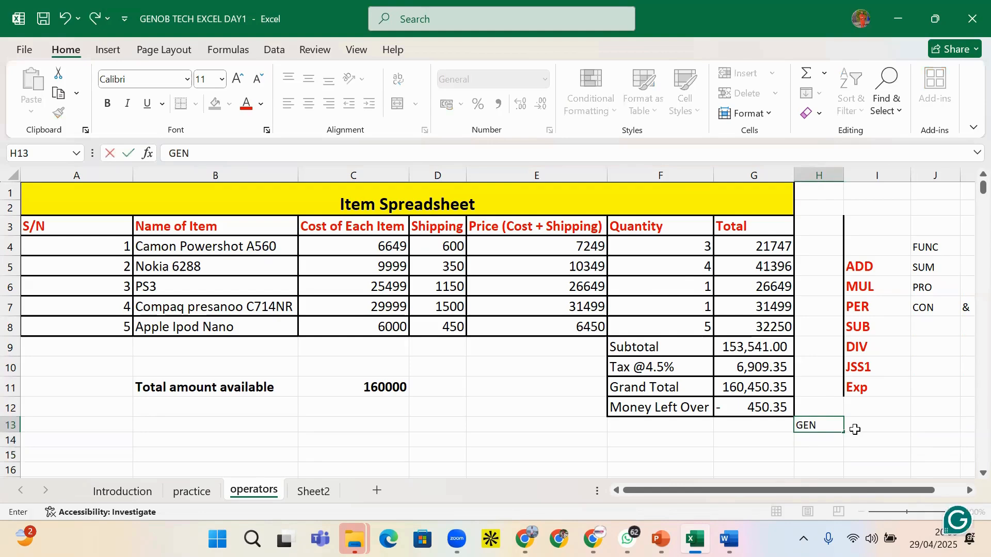
left_click(873, 435)
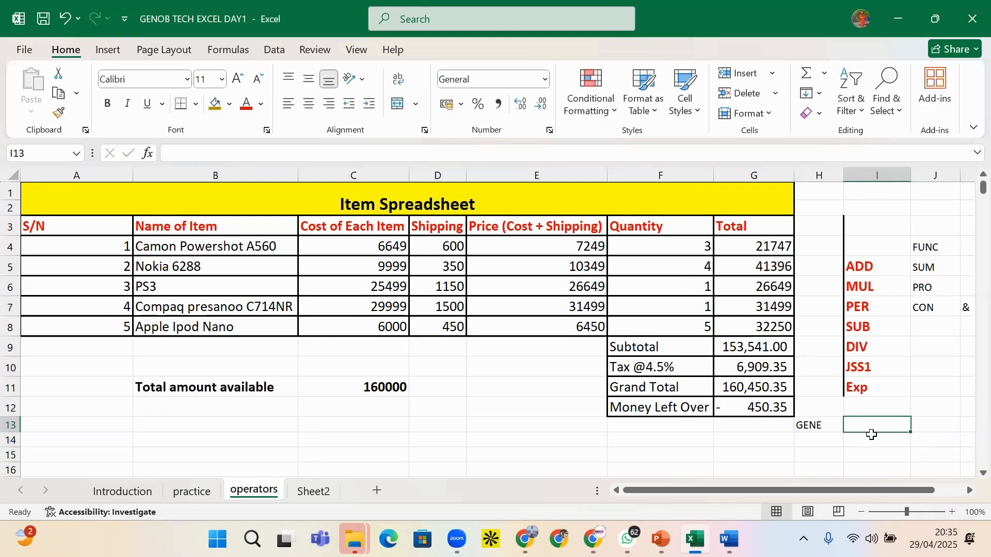
type("GEN")
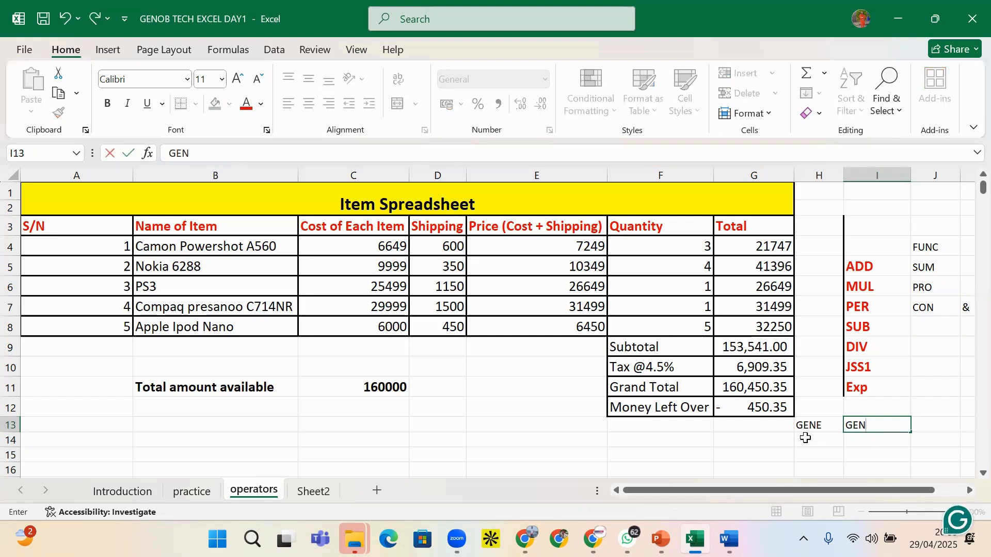
left_click(822, 441)
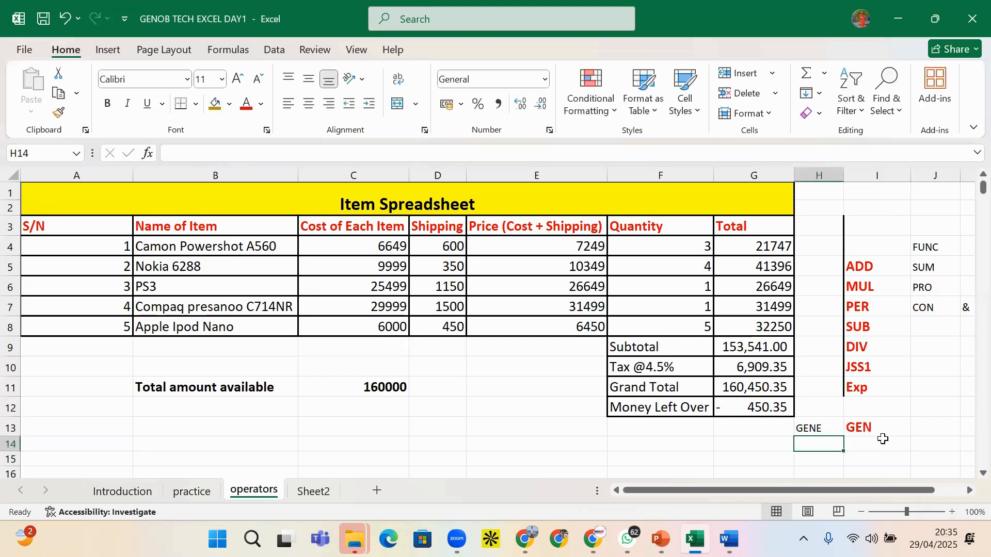
left_click(861, 442)
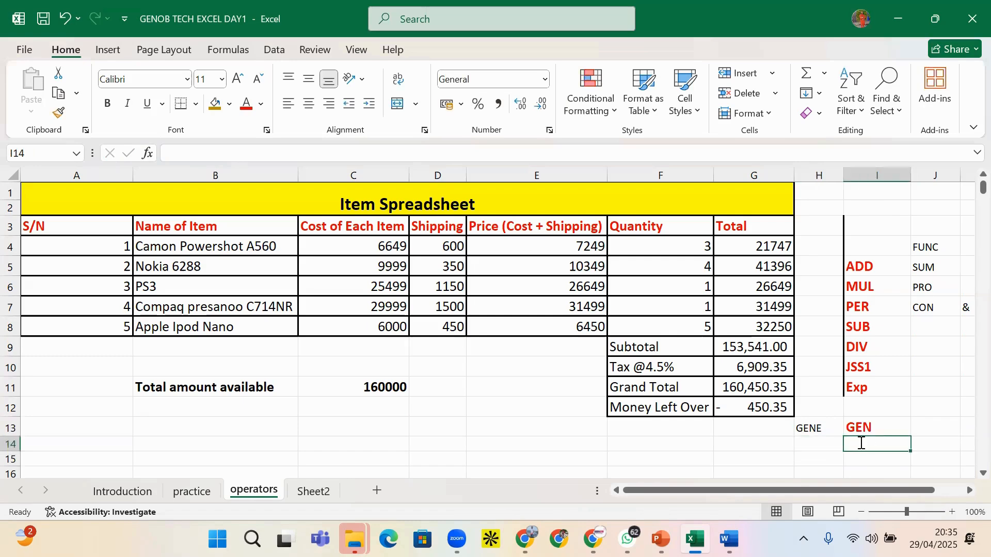
type("=")
left_click(813, 430)
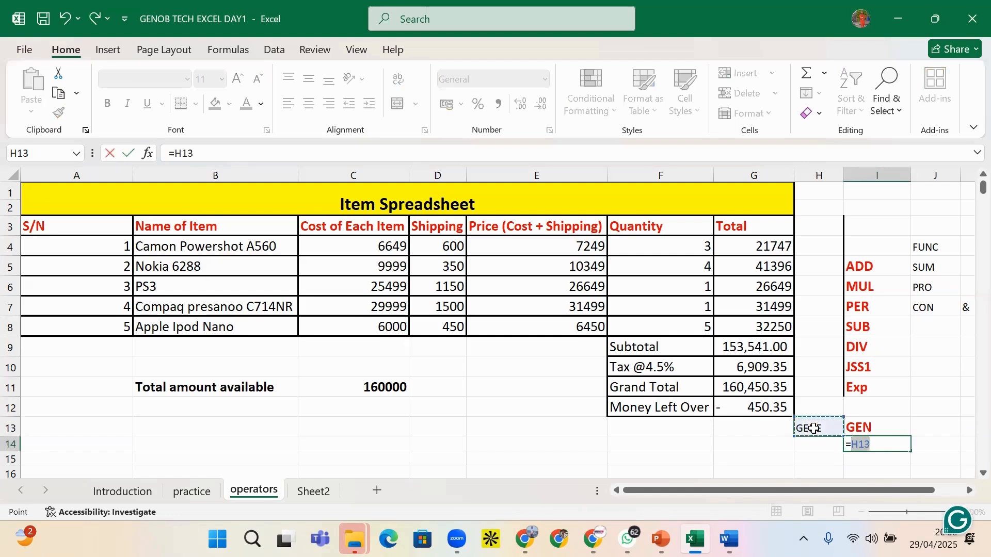
type("=")
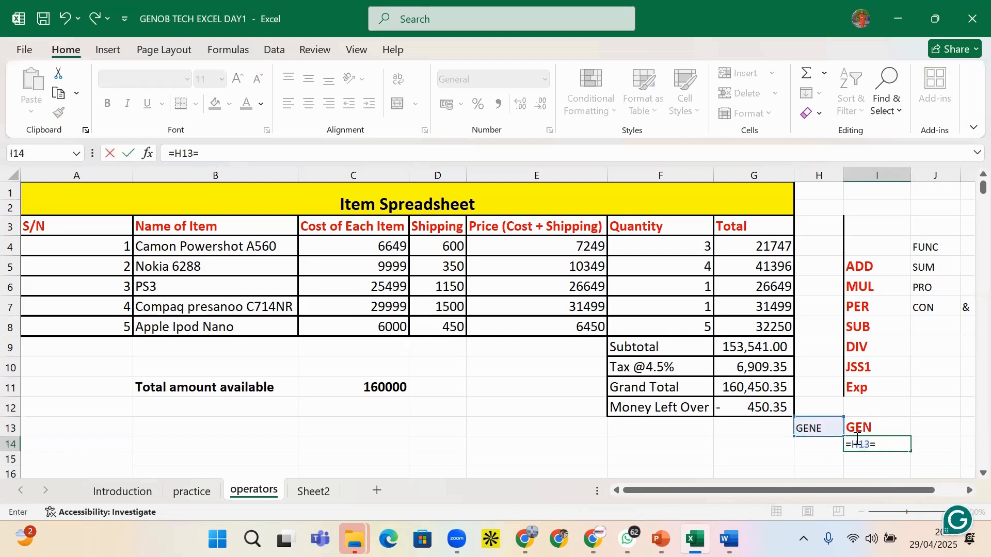
left_click(867, 425)
key("Return")
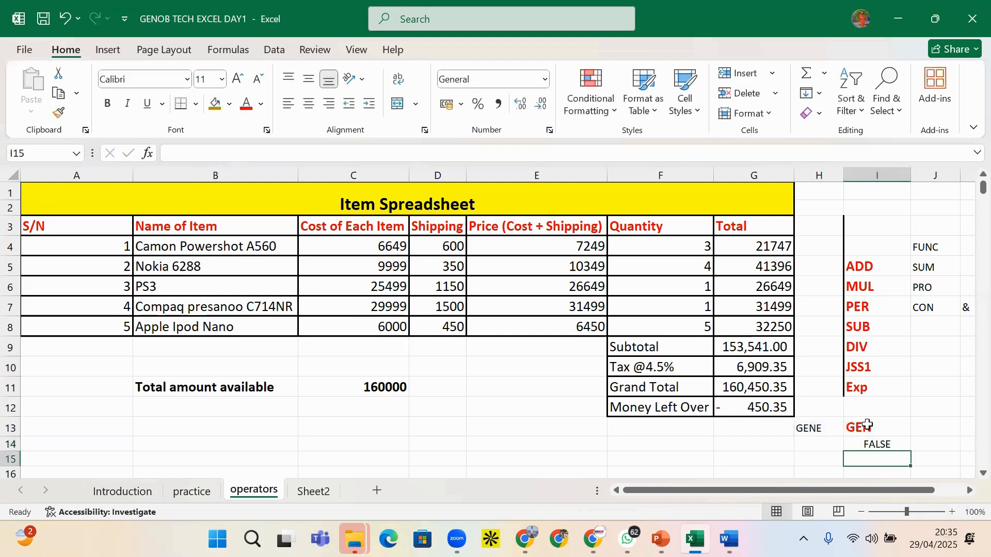
left_click(879, 425)
double_click(879, 425)
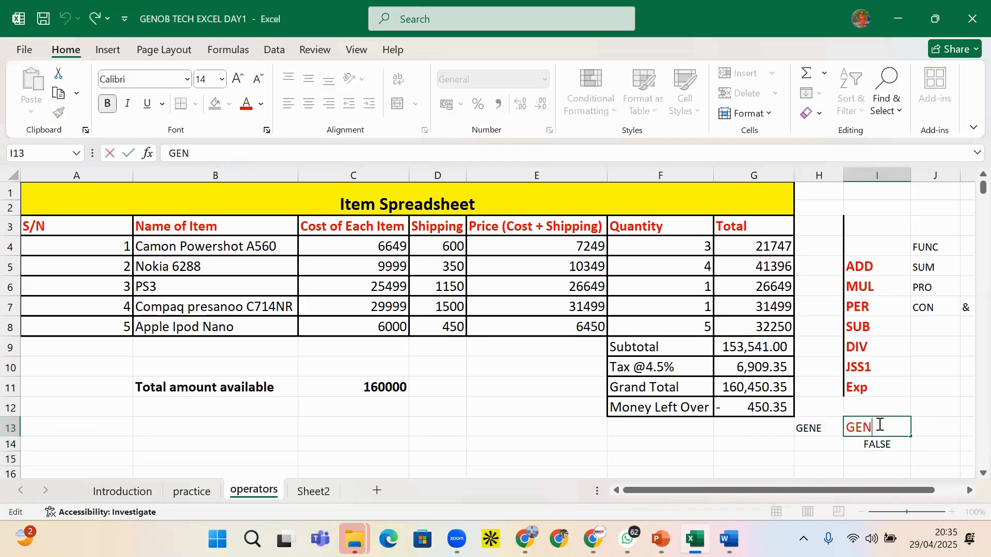
type("e")
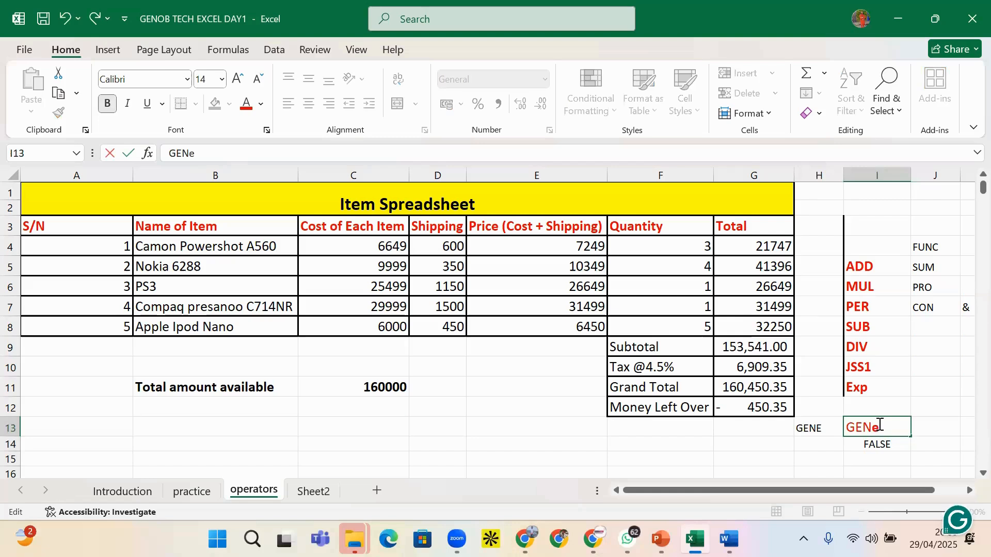
key("Return")
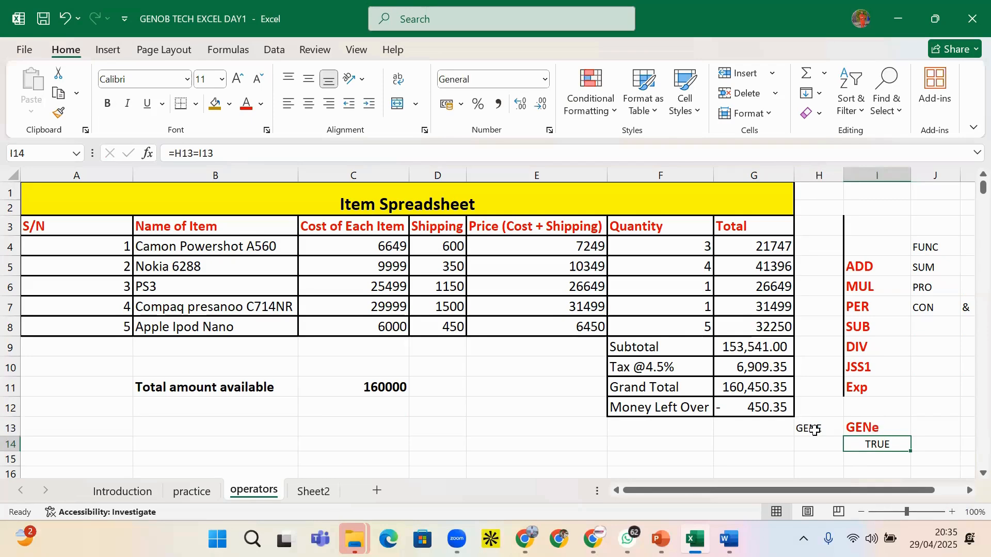
left_click(868, 430)
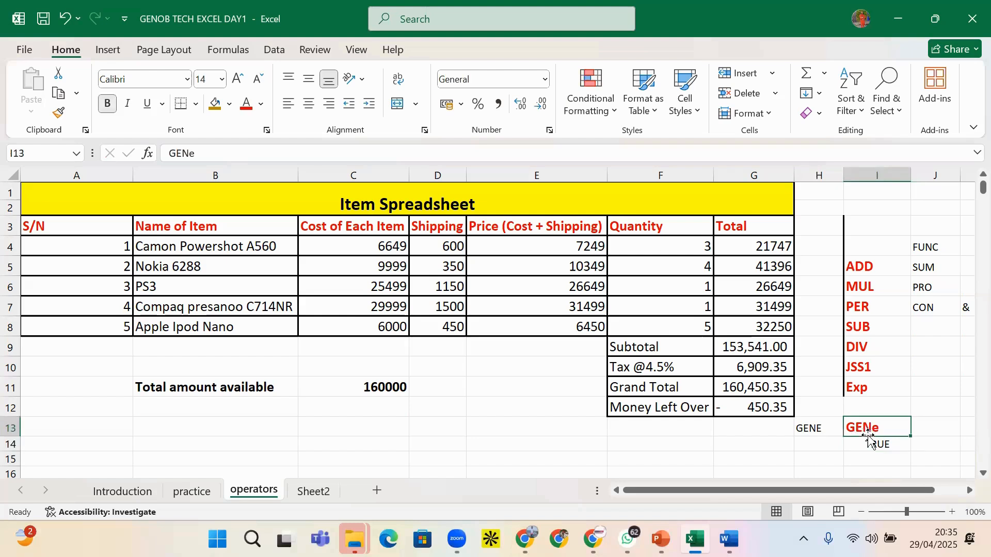
left_click(873, 444)
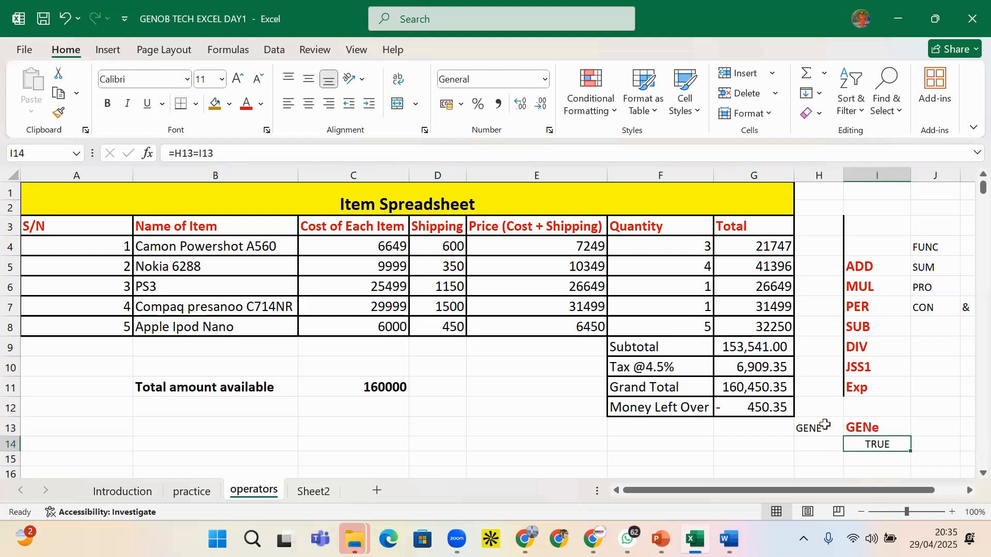
left_click_drag(823, 427, 871, 447)
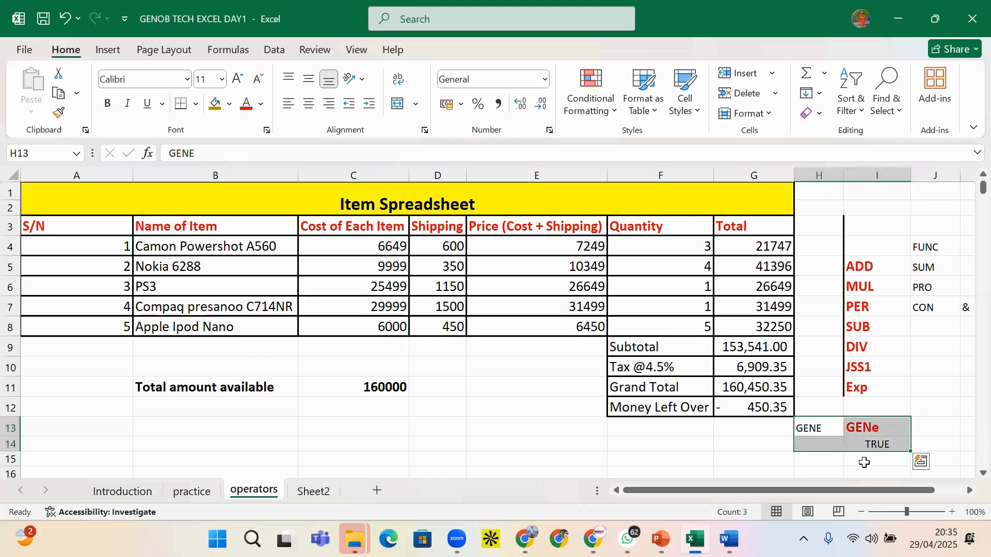
key("Delete")
left_click(884, 393)
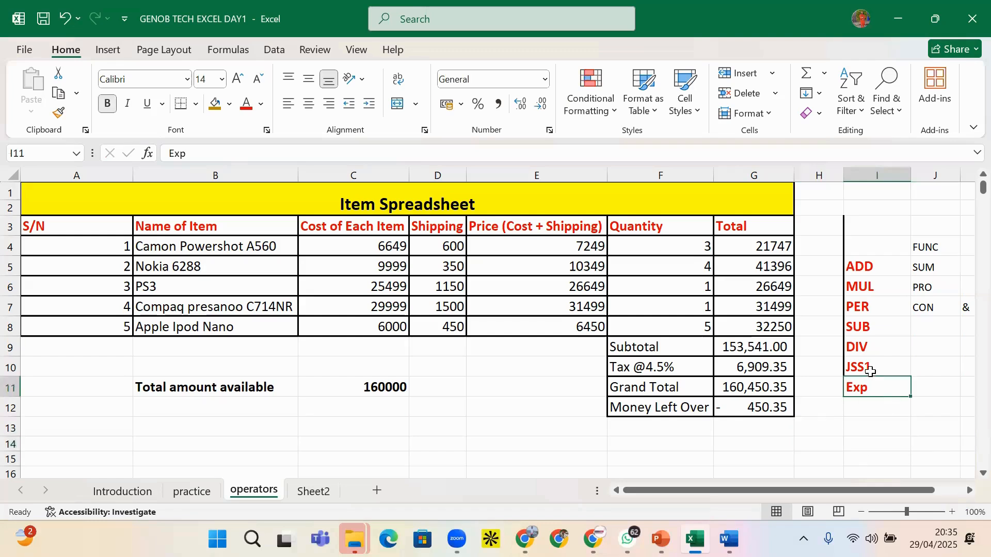
After checking I10 and J10, type an equals sign into cell I13
left_click(871, 371)
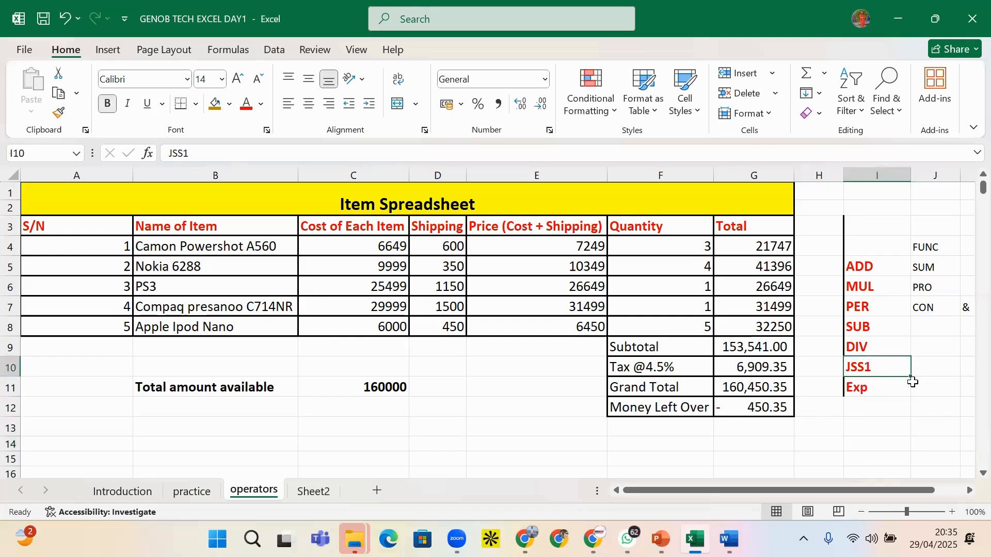
left_click(948, 373)
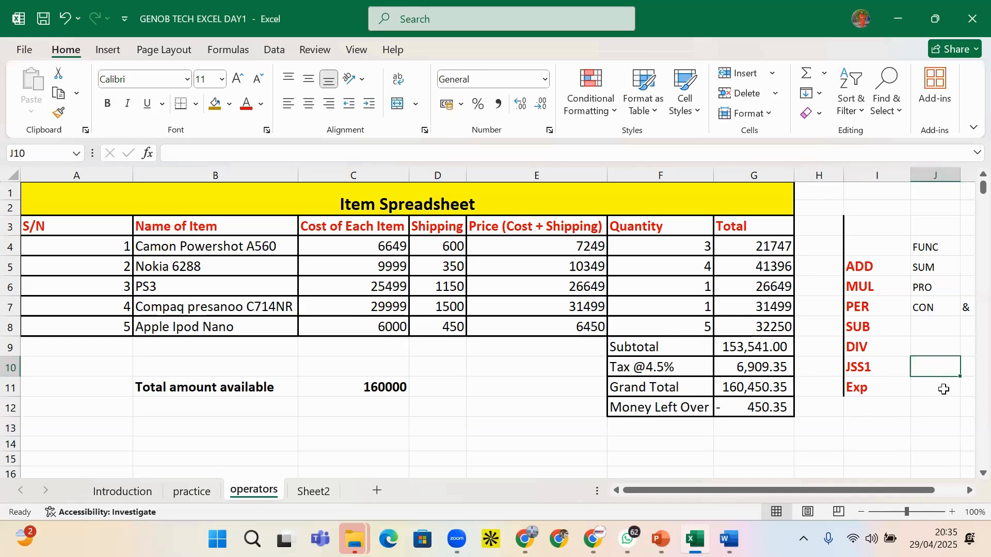
left_click(884, 431)
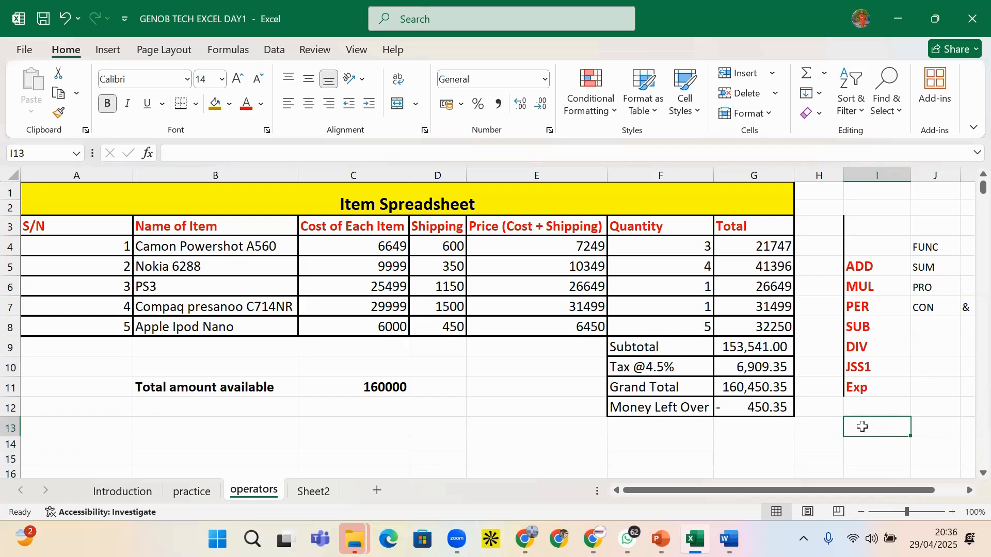
type("=")
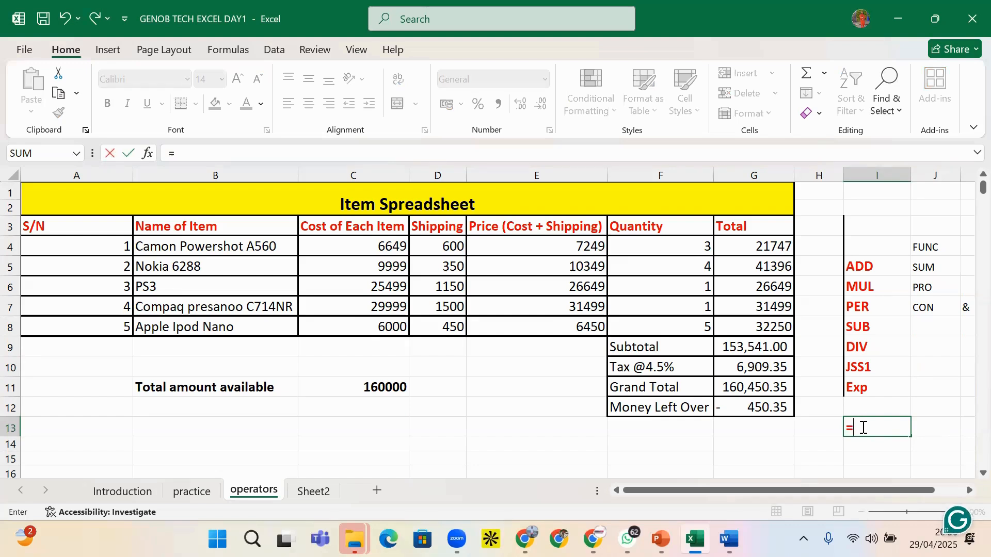
Complete I13 as =I8&I10, joining SUB and JSS1 into SUBJSS1
left_click(859, 327)
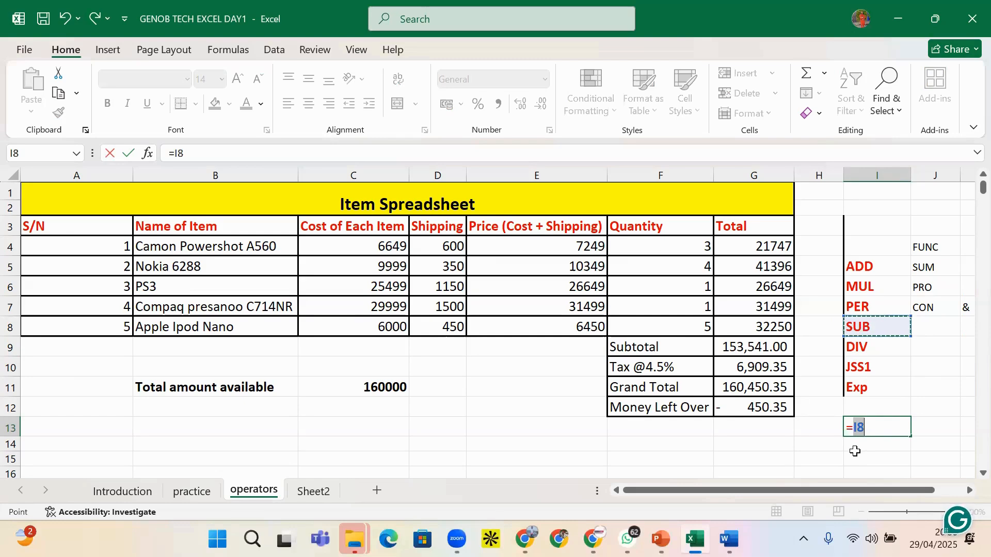
type("&")
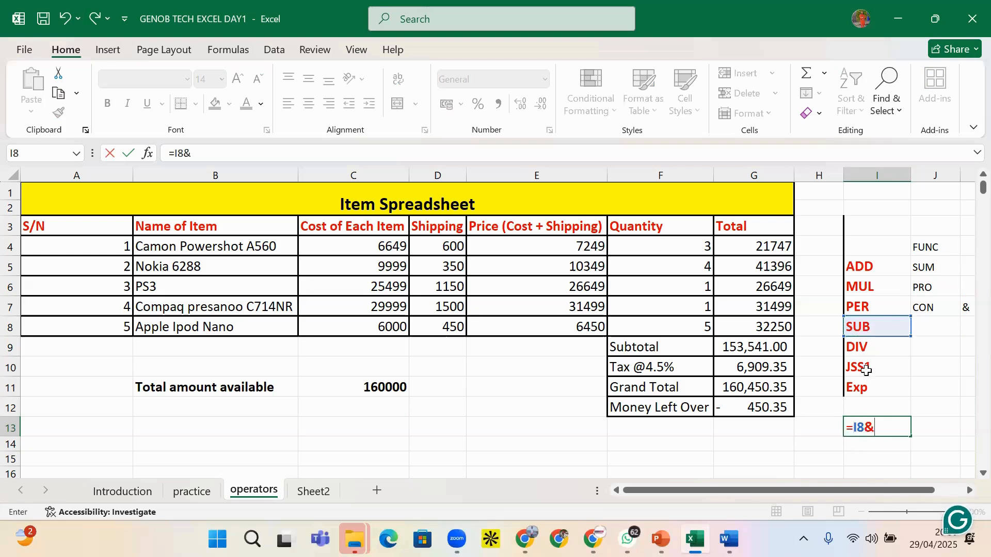
key("Up")
key("Up")
key("Up")
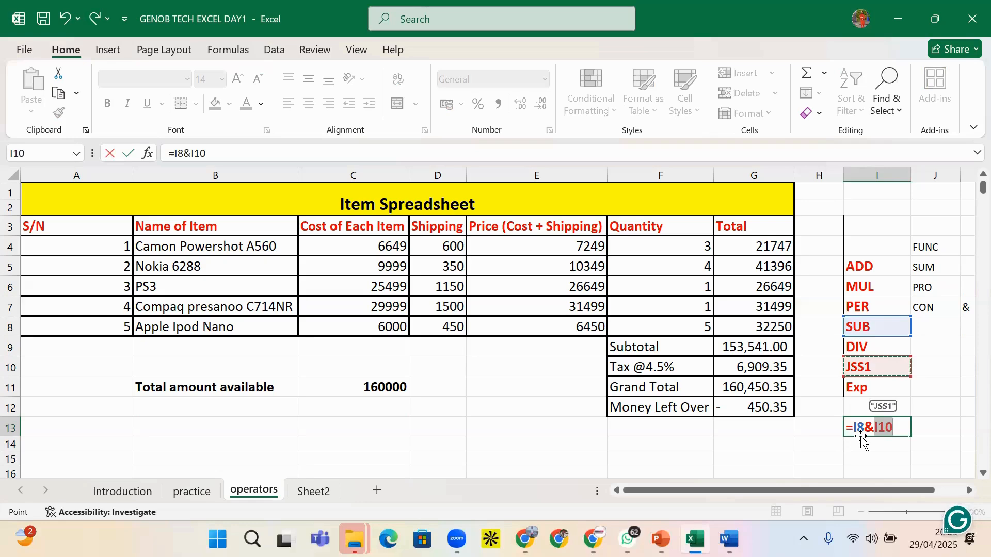
key("Return")
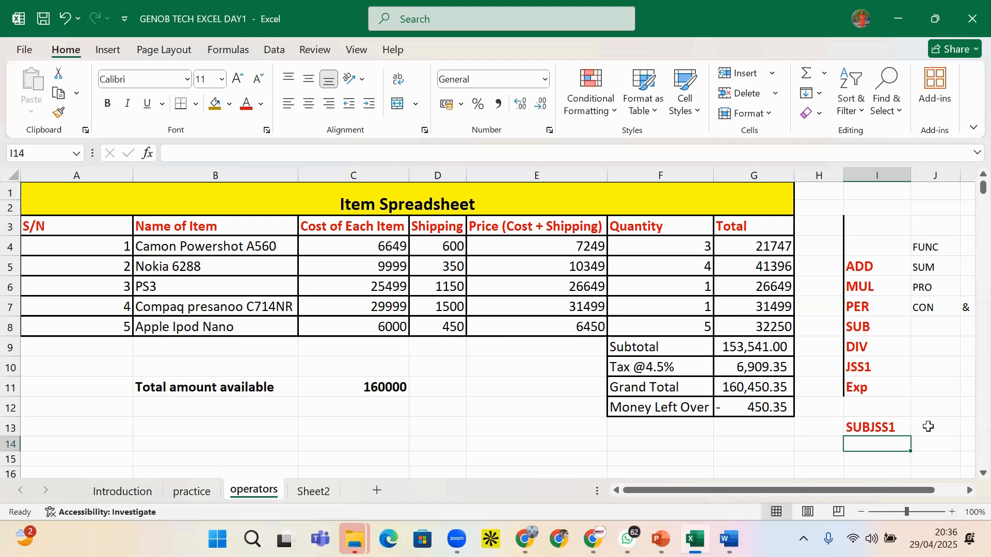
left_click(928, 427)
Enter =F4&F5 in I14 to join quantities 3 and 4 into 34
left_click(866, 448)
type("=")
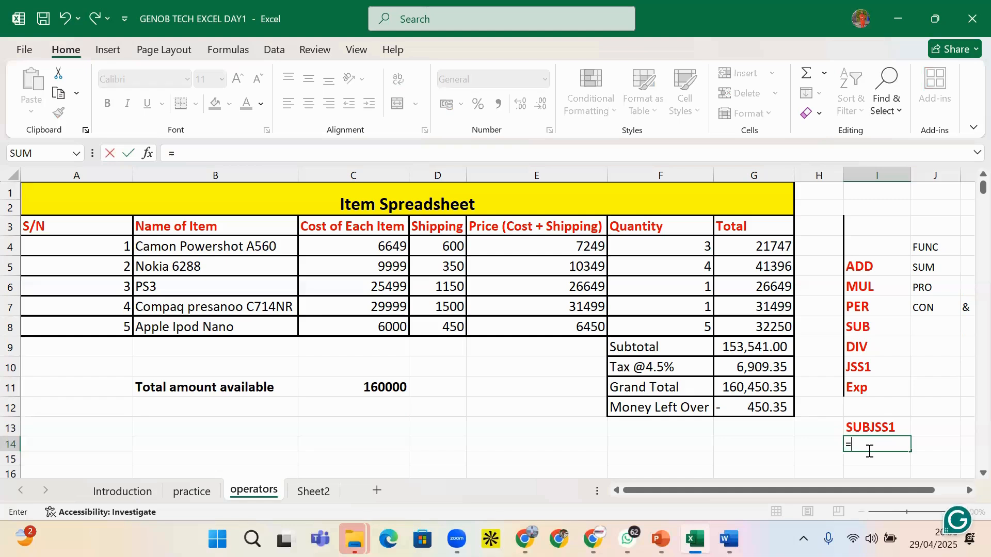
left_click(704, 247)
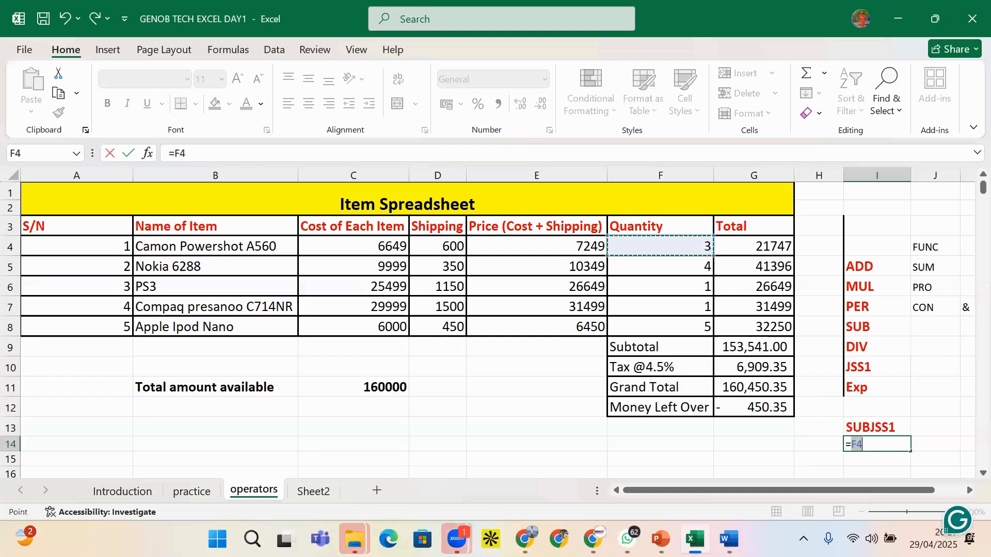
type("&")
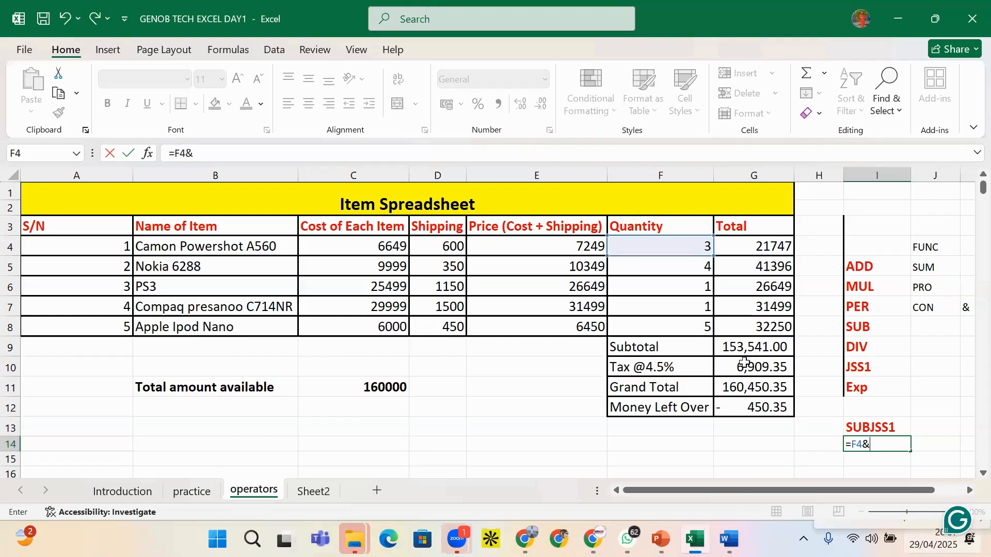
left_click(702, 287)
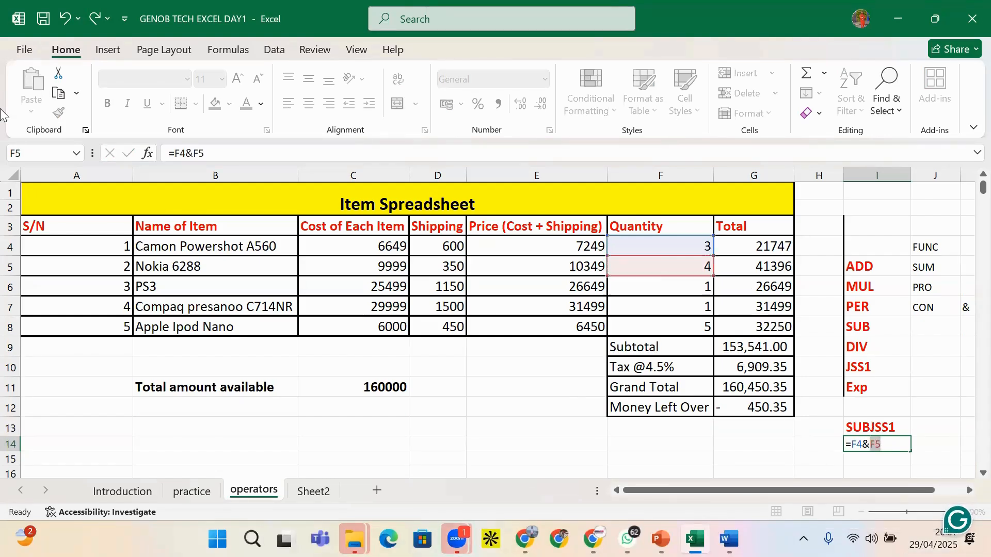
key("Return")
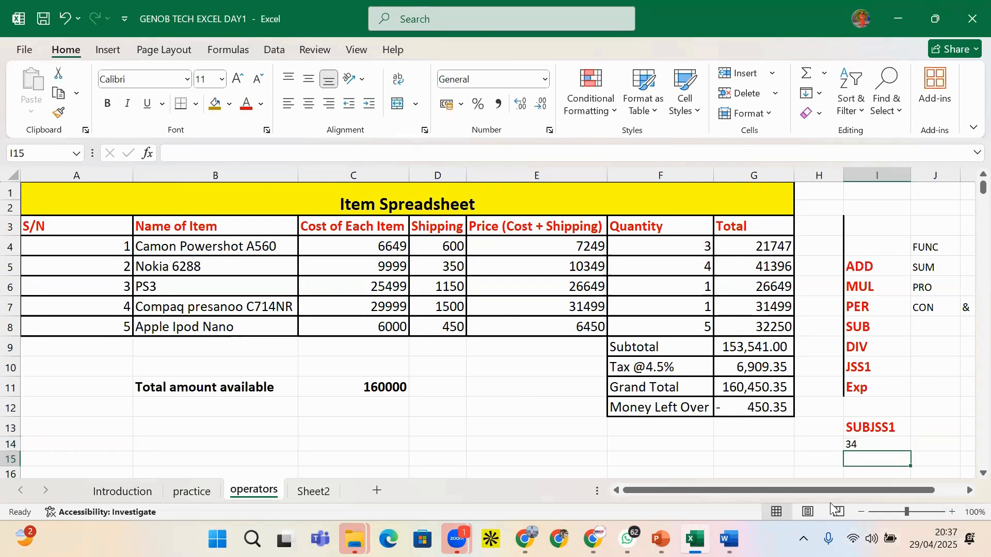
left_click(864, 445)
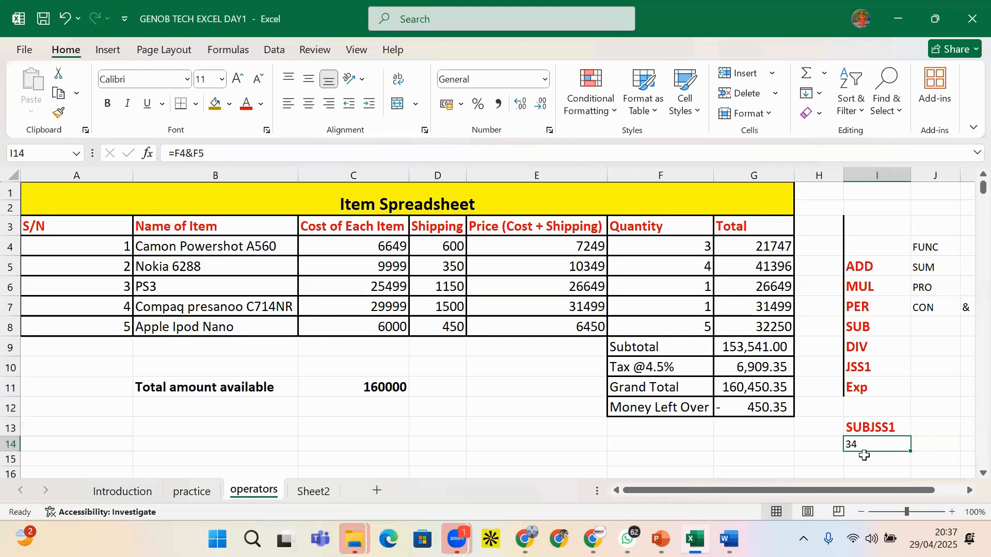
Enter =N(I14) in J14, which returns 0
left_click(934, 442)
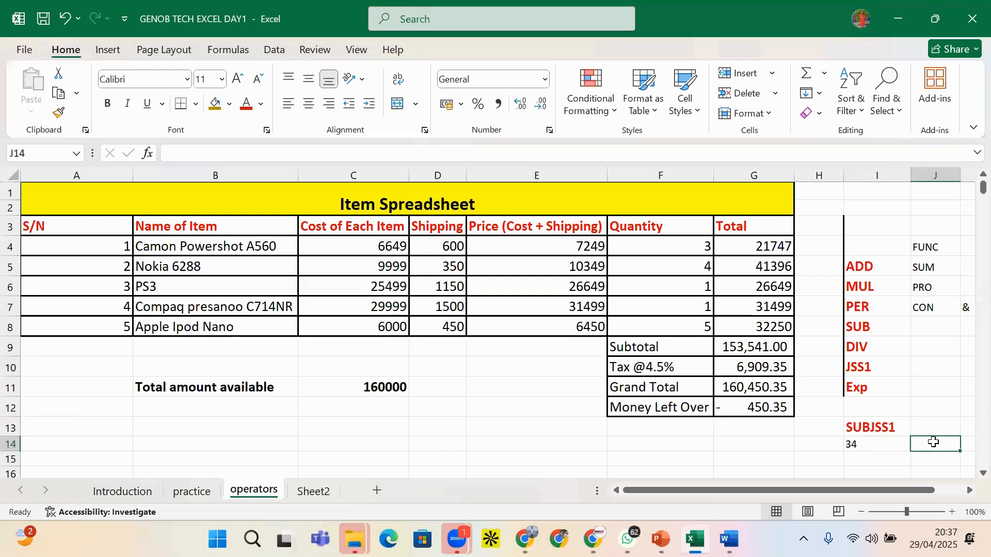
type("=")
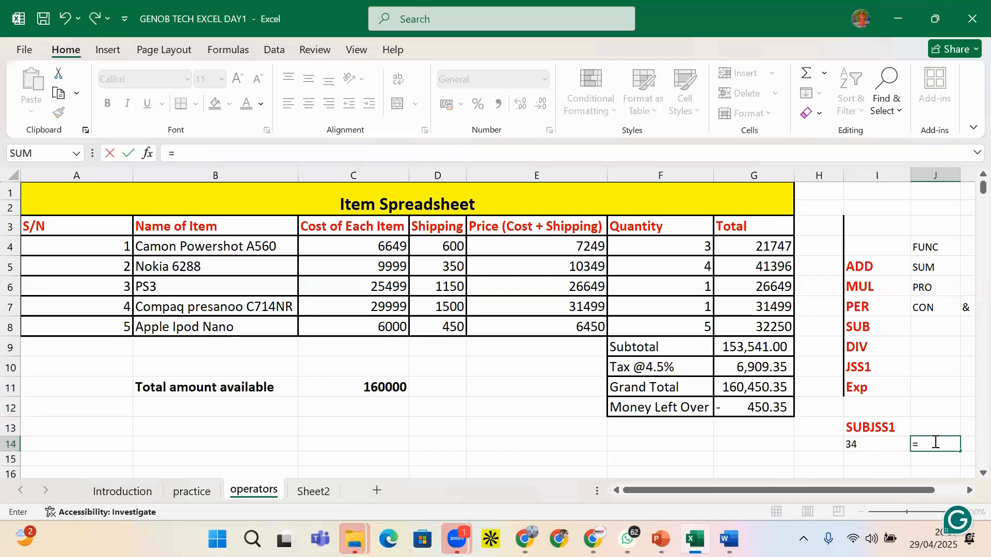
type("N")
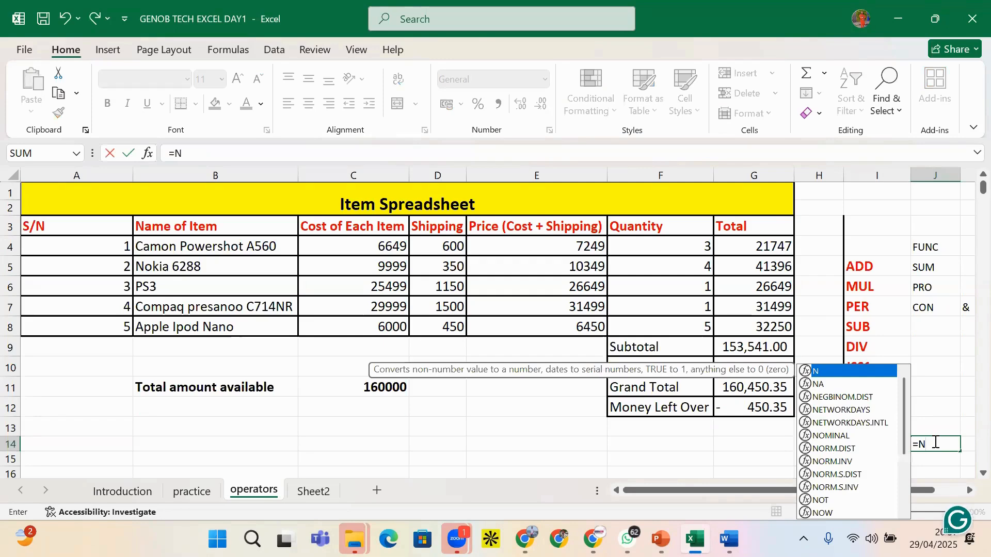
double_click(833, 373)
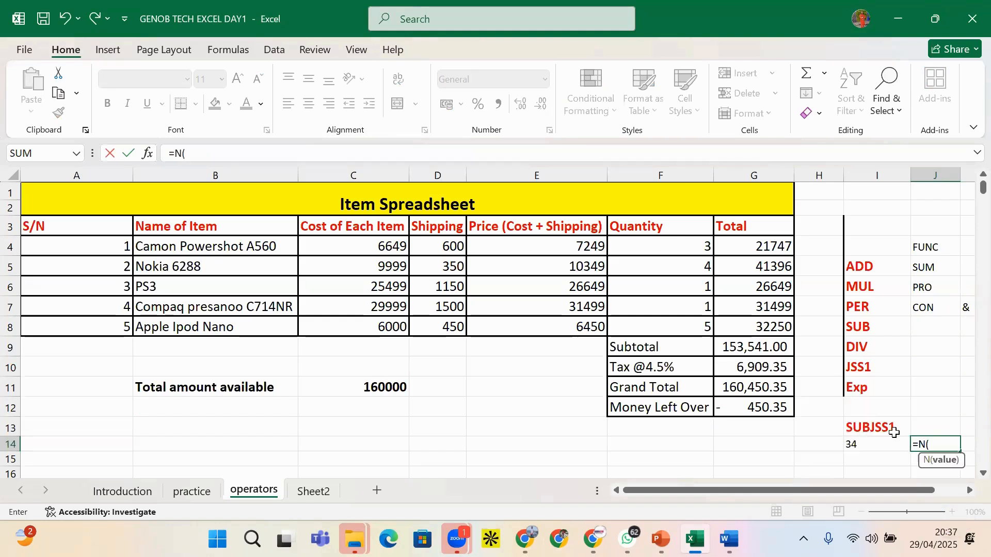
left_click(872, 444)
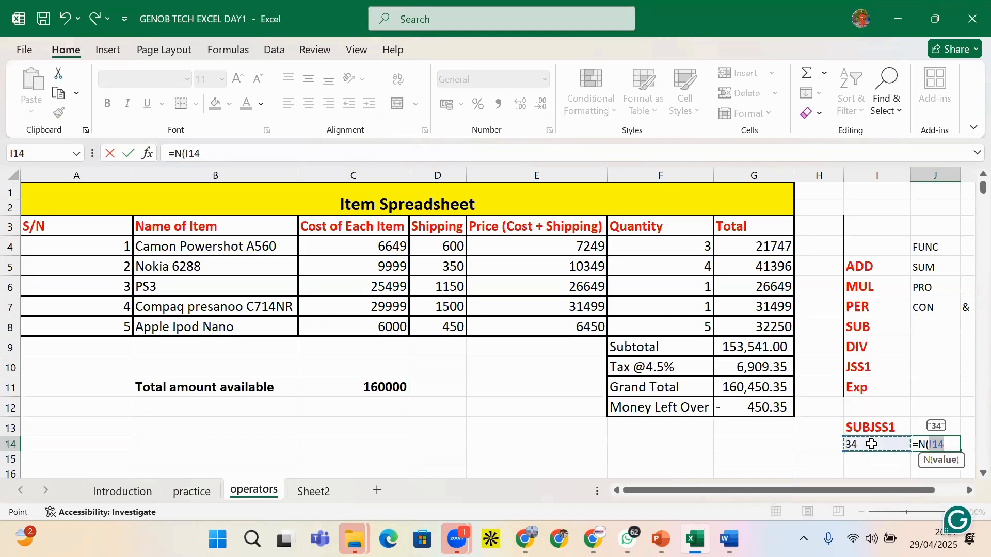
type(")")
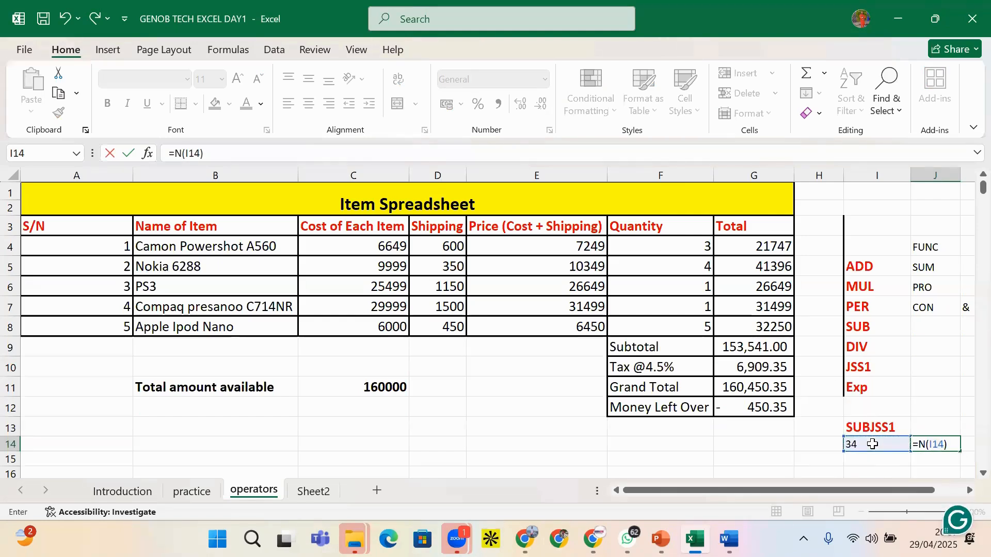
key("Return")
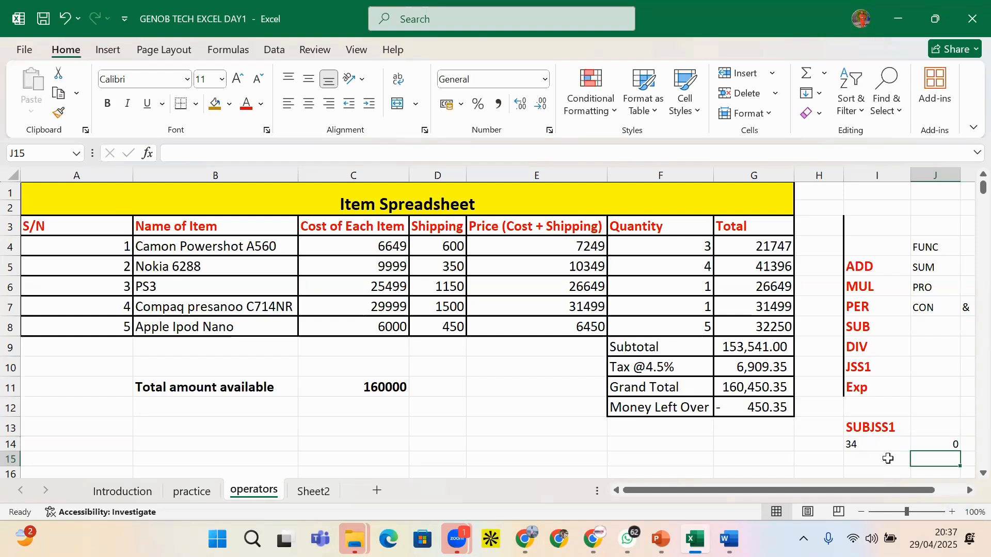
left_click(936, 444)
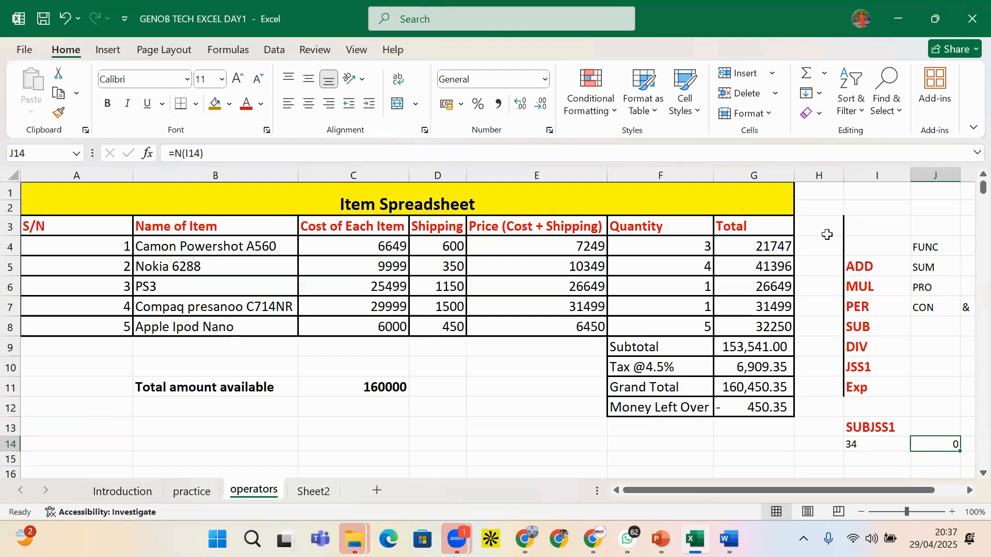
Check the G4 total and start a new formula in I15
left_click(773, 247)
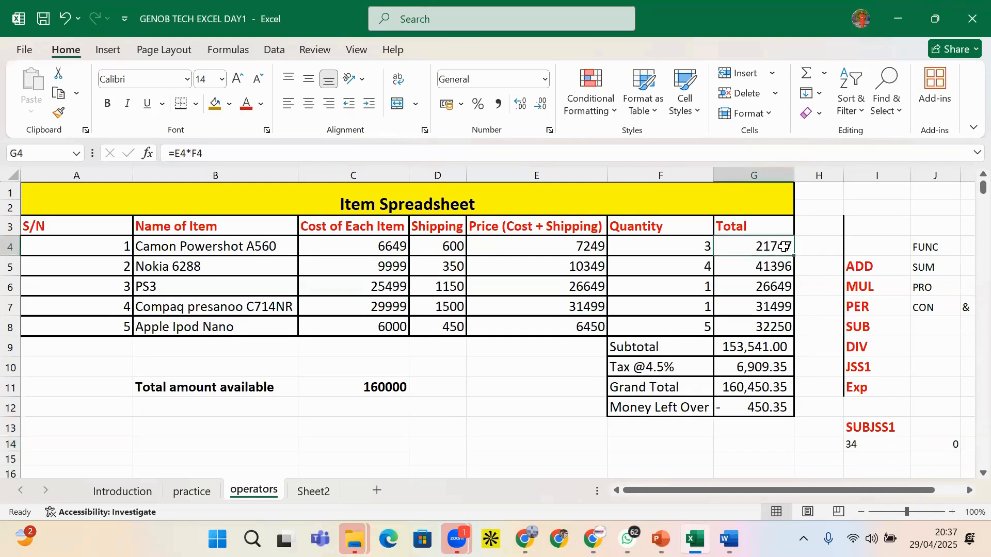
left_click(815, 243)
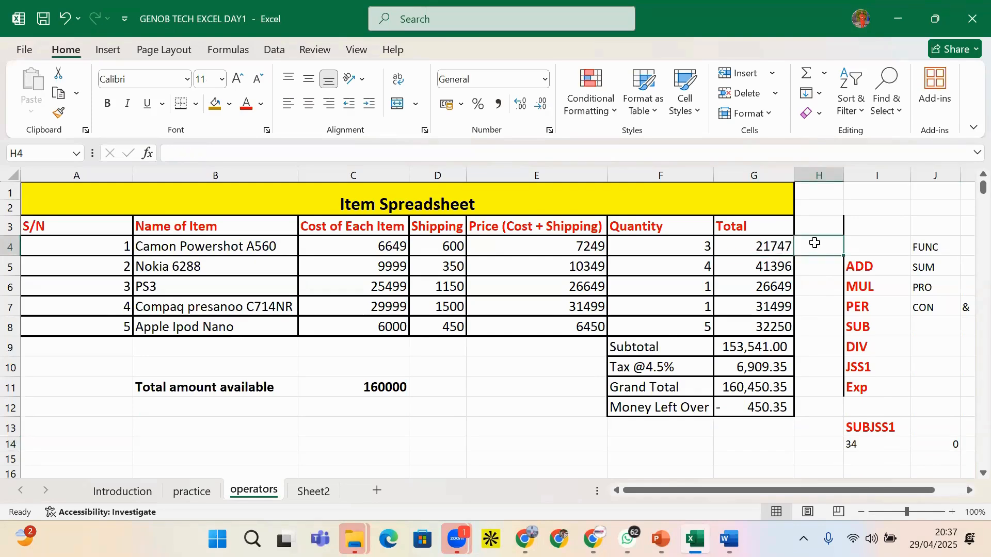
type("=")
key("BackSpace")
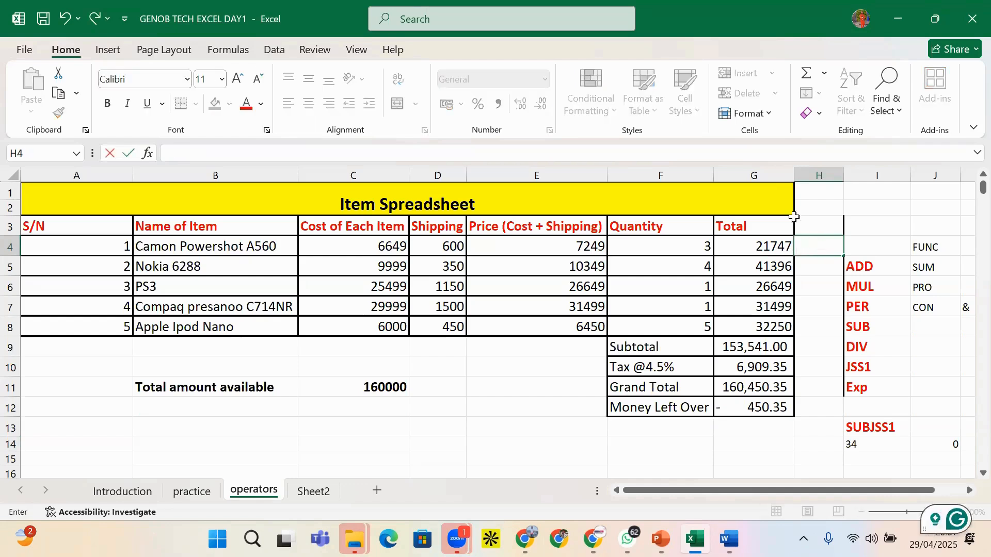
left_click(891, 457)
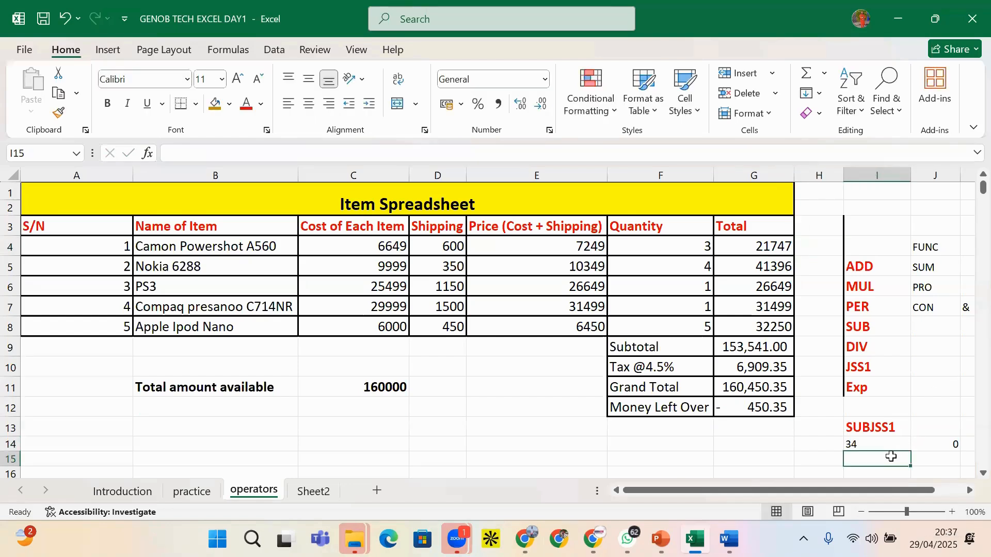
type("=")
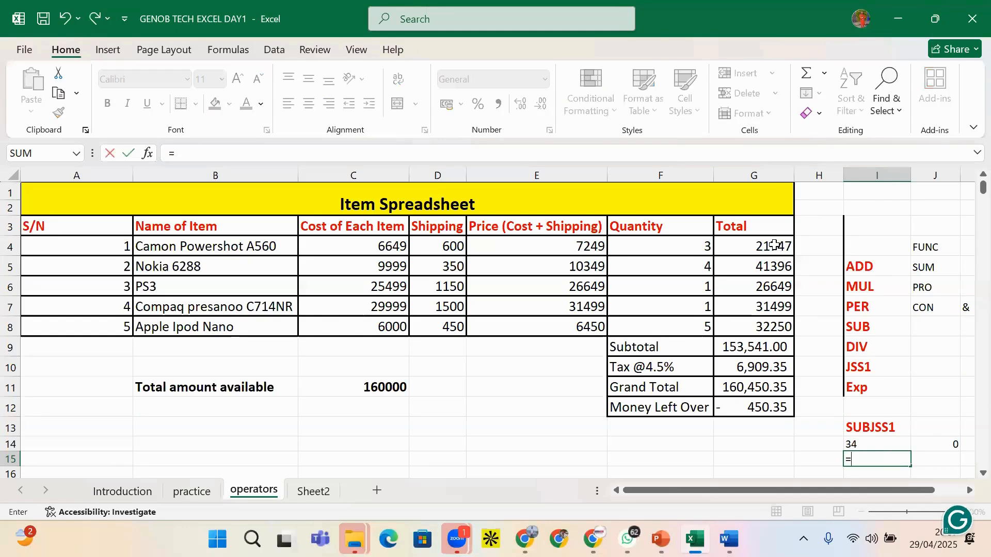
left_click(774, 250)
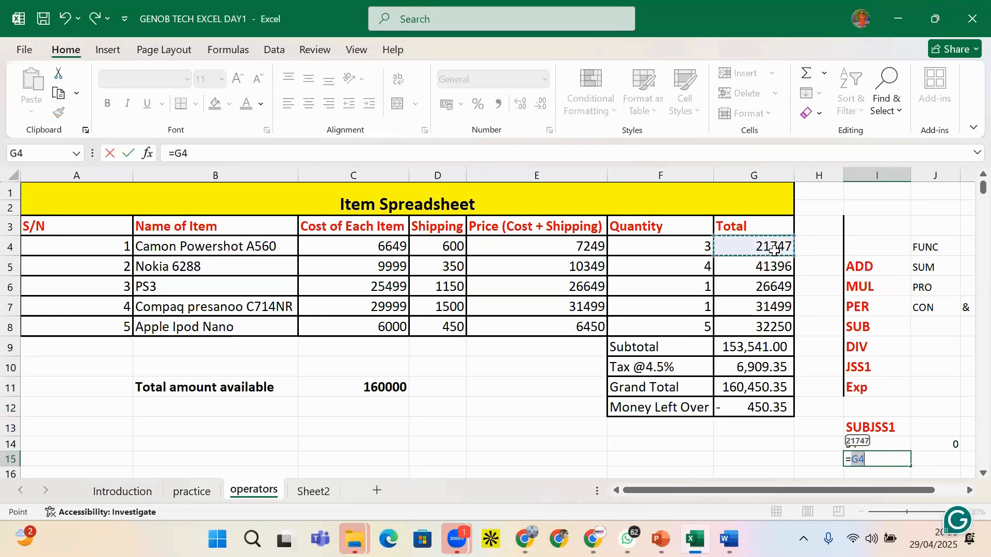
key("BackSpace")
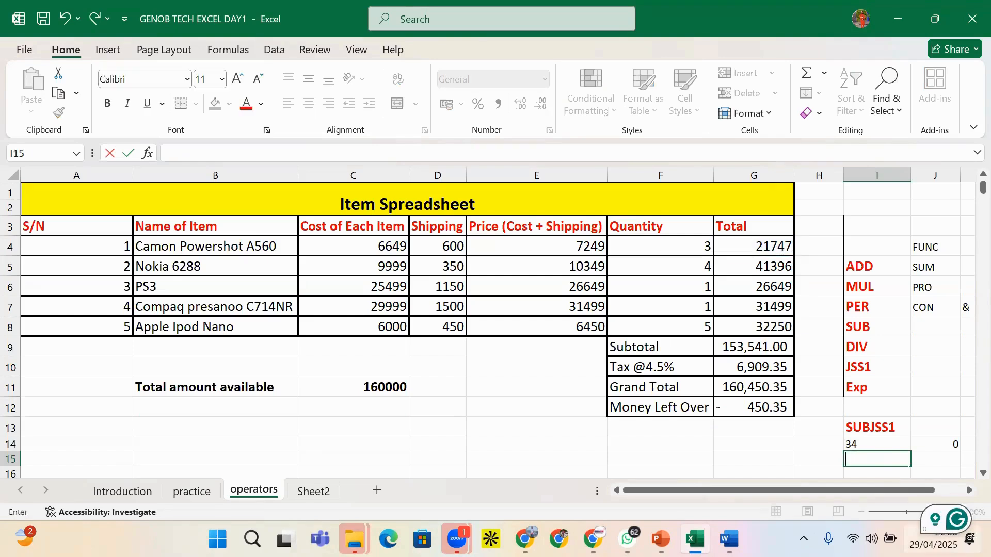
Complete I15 as =N(G4), replacing the #NAME? error with 21747
type("n")
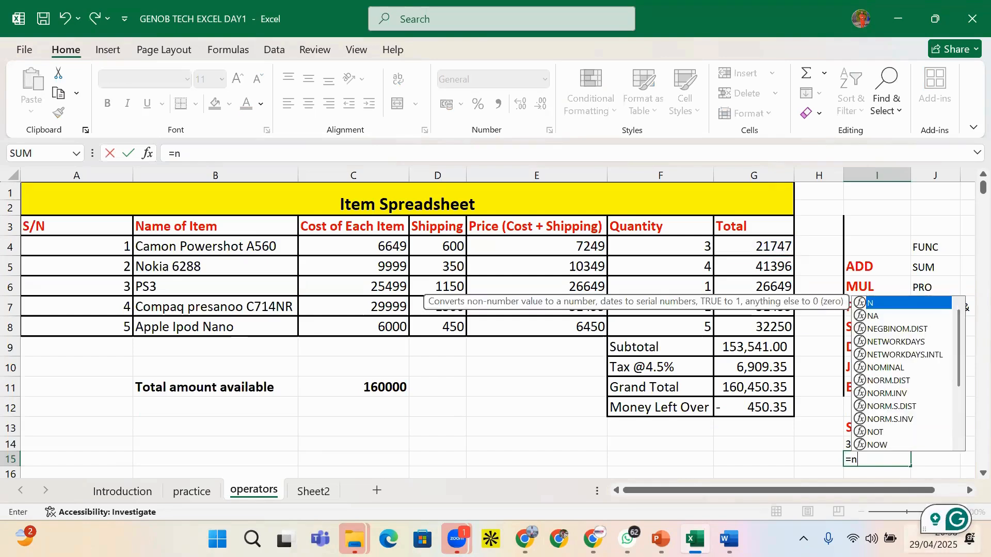
key("BackSpace")
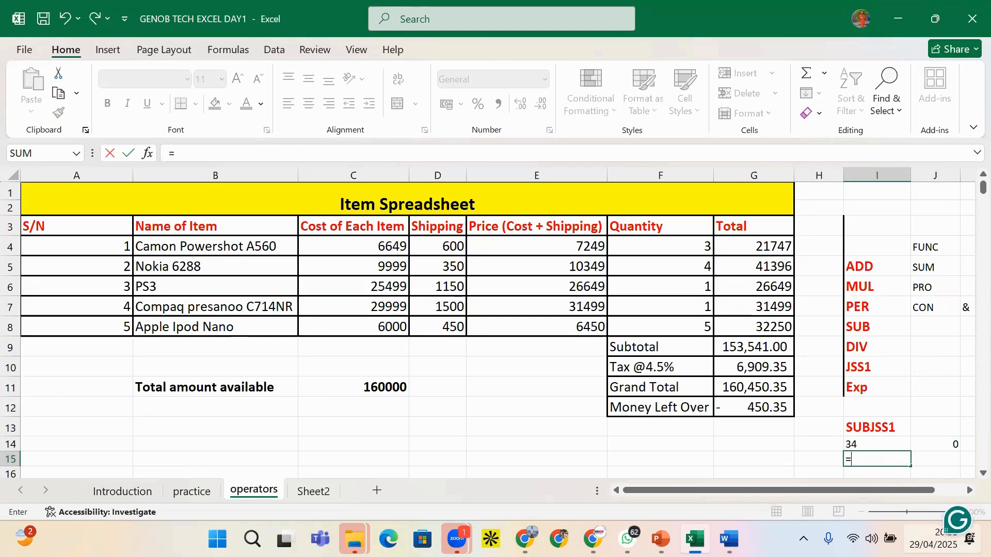
type("N")
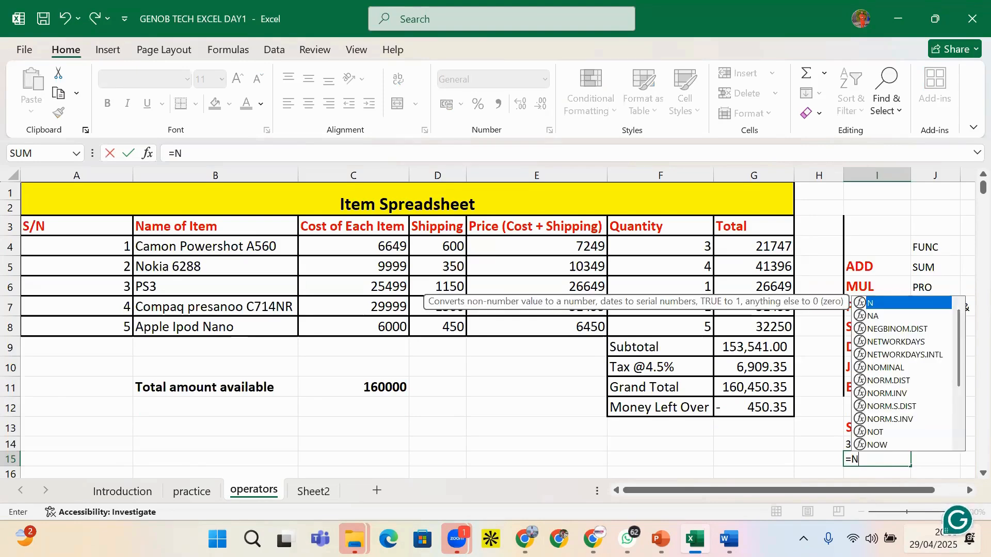
left_click(774, 247)
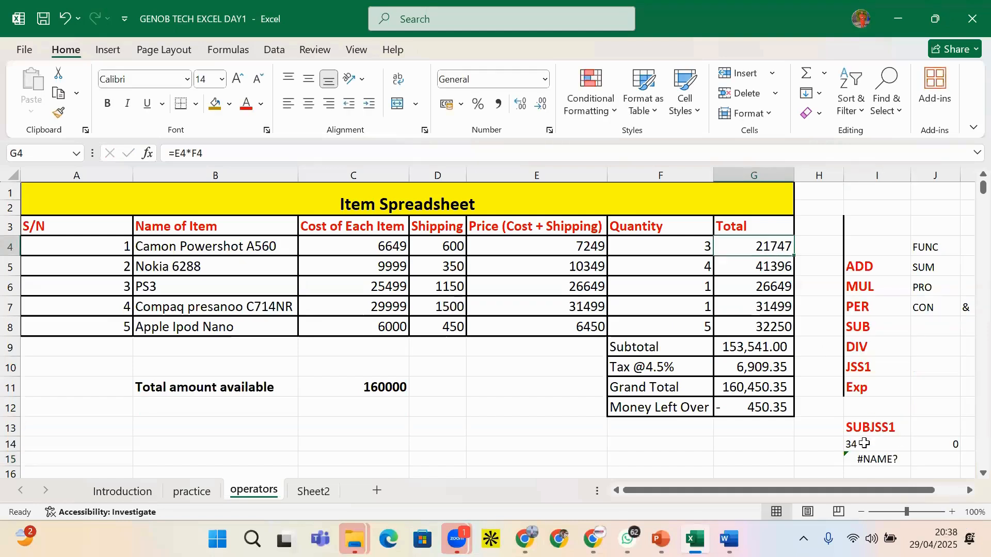
left_click(866, 460)
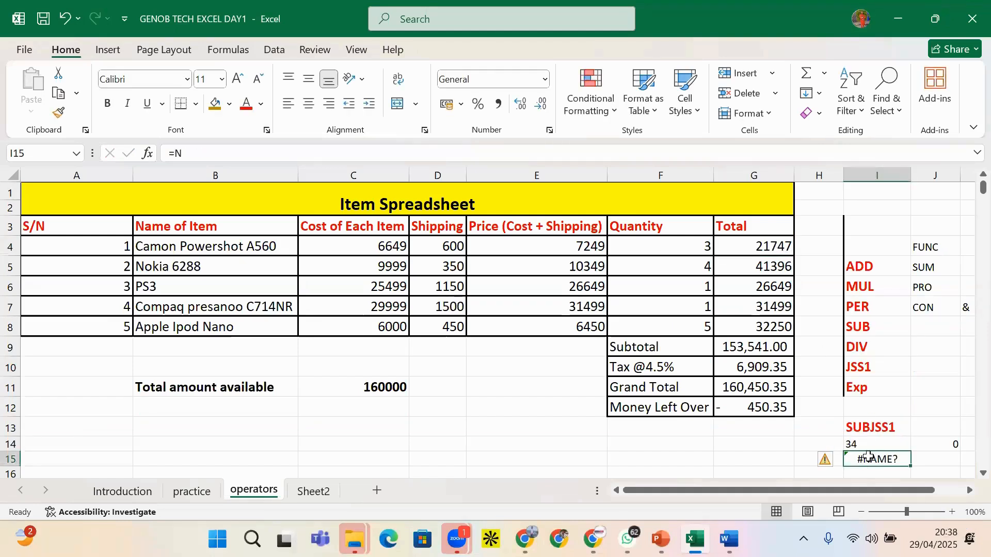
left_click(216, 154)
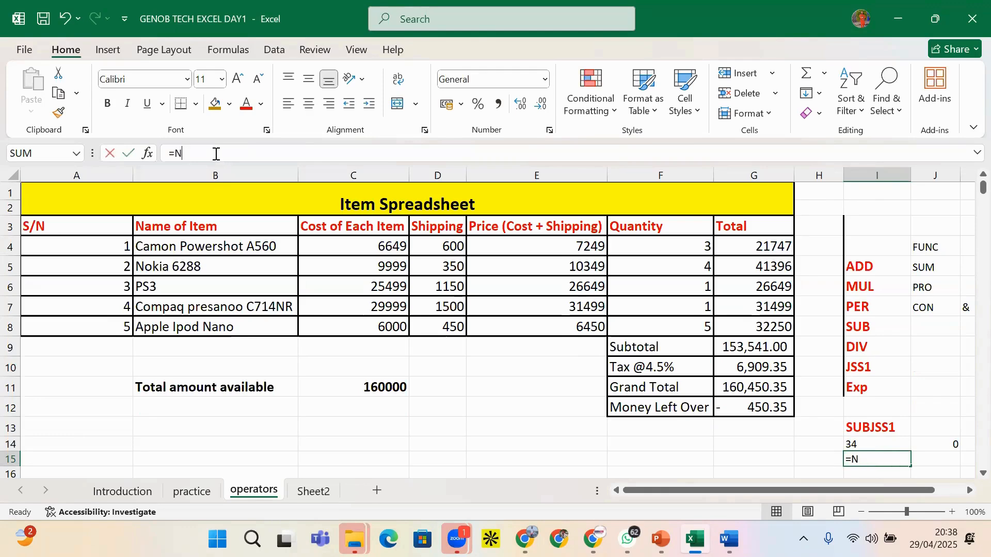
type("(")
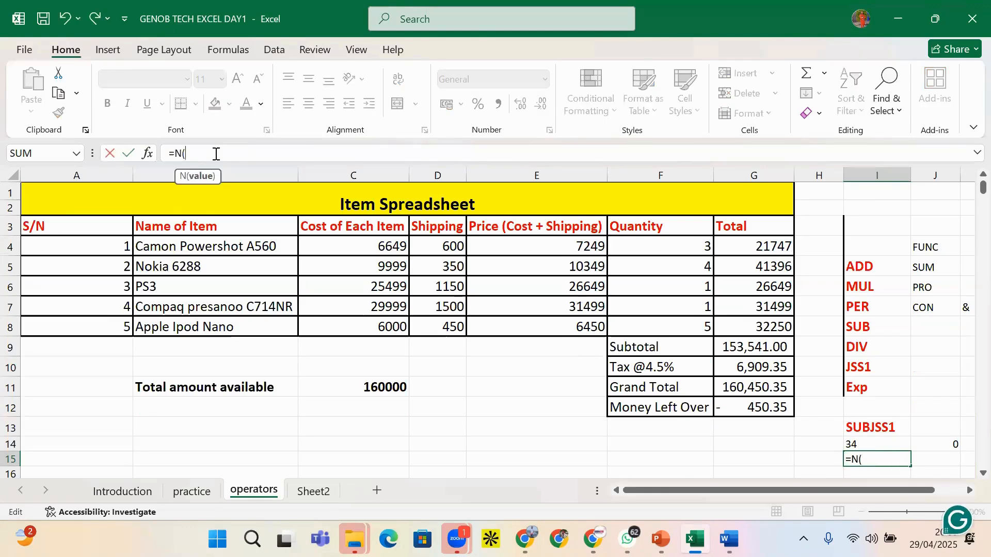
type("G4)")
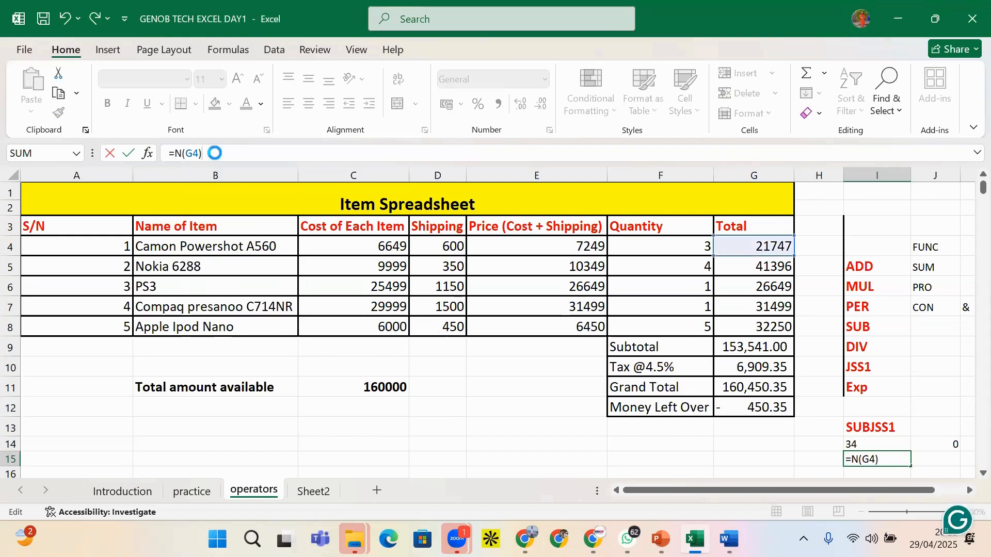
key("Return")
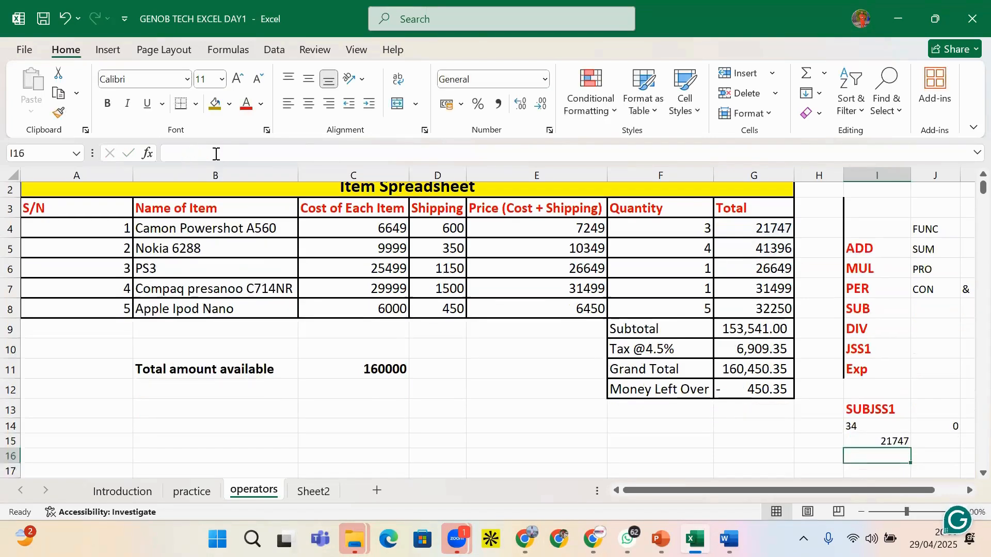
Change I15 to =T(G4), which shows blank because G4 is a number
left_click(886, 441)
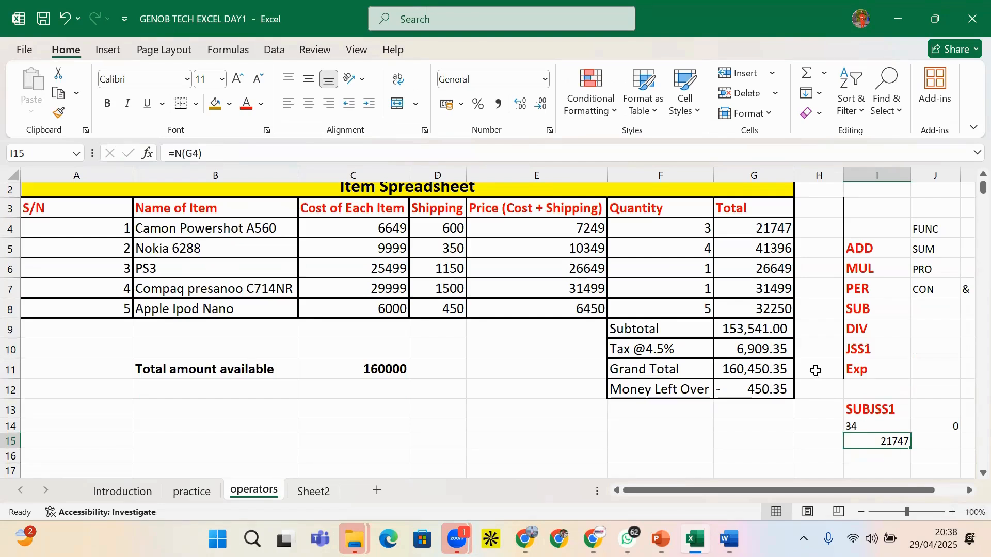
left_click(182, 150)
key("BackSpace")
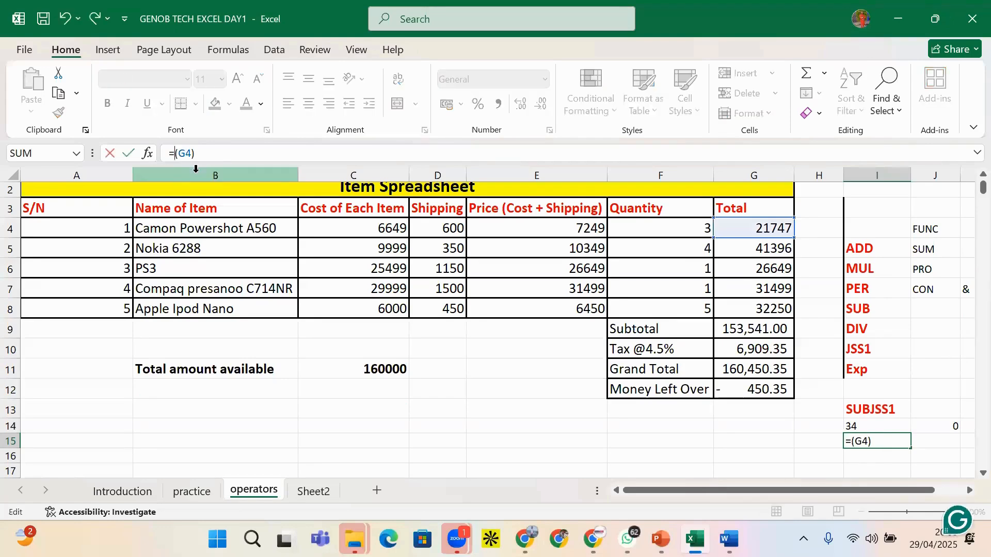
type("T")
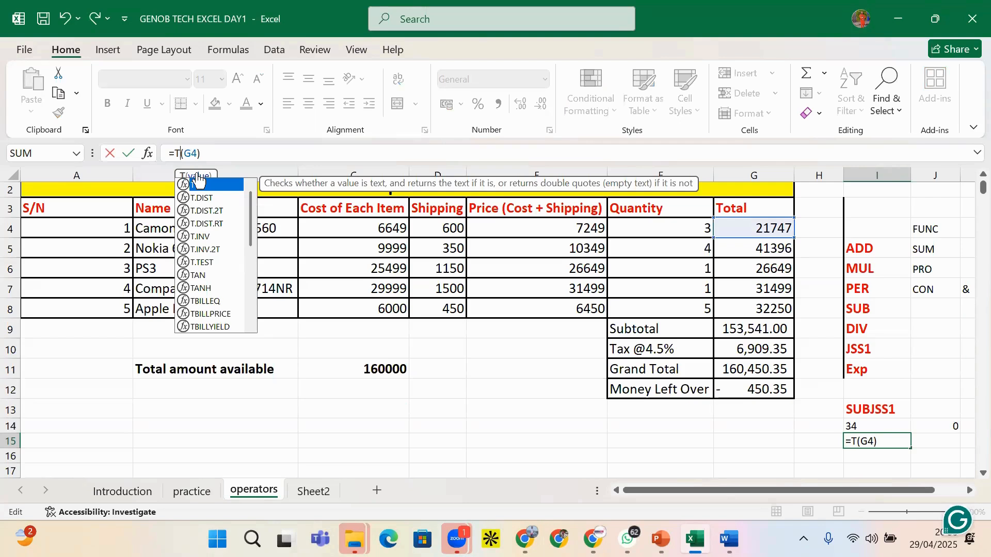
key("Return")
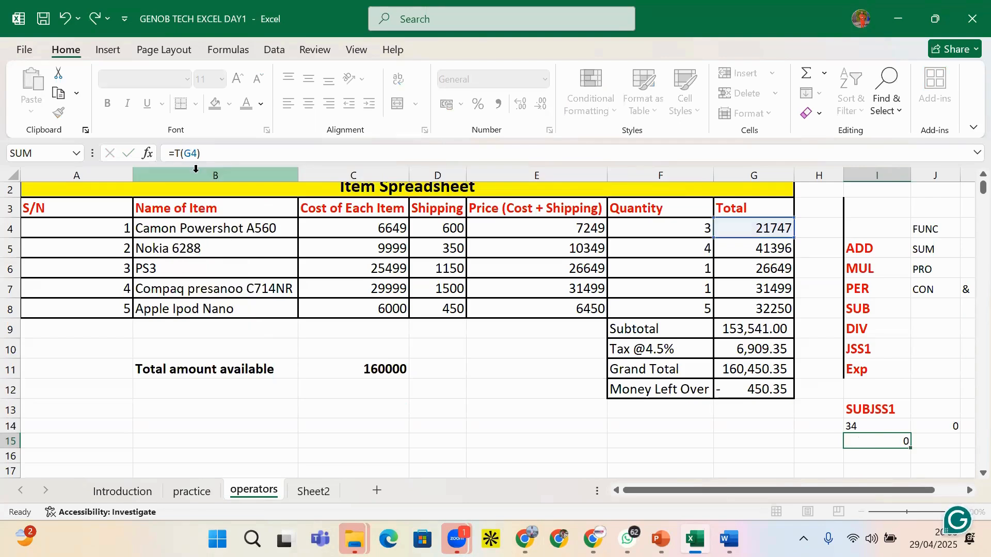
left_click(883, 443)
left_click(863, 427)
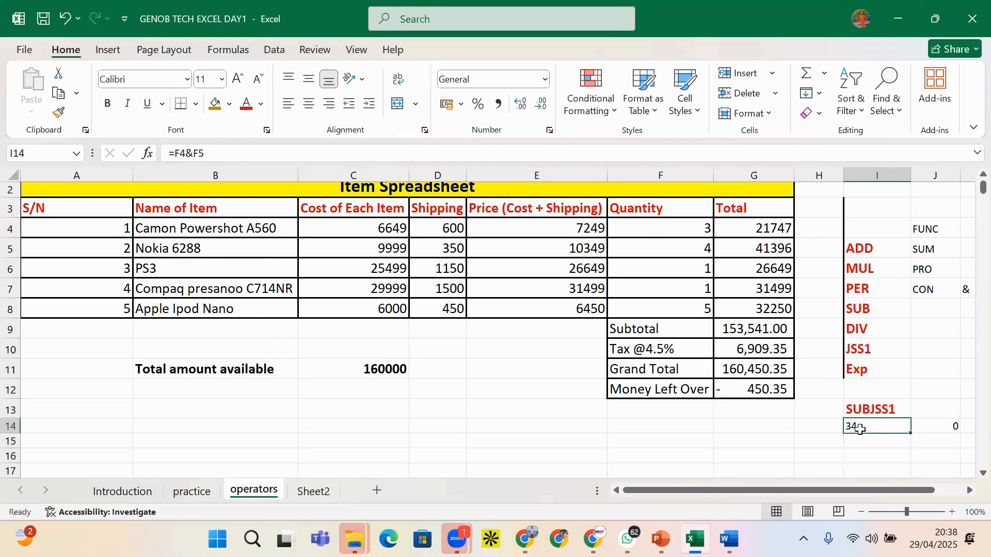
left_click(873, 440)
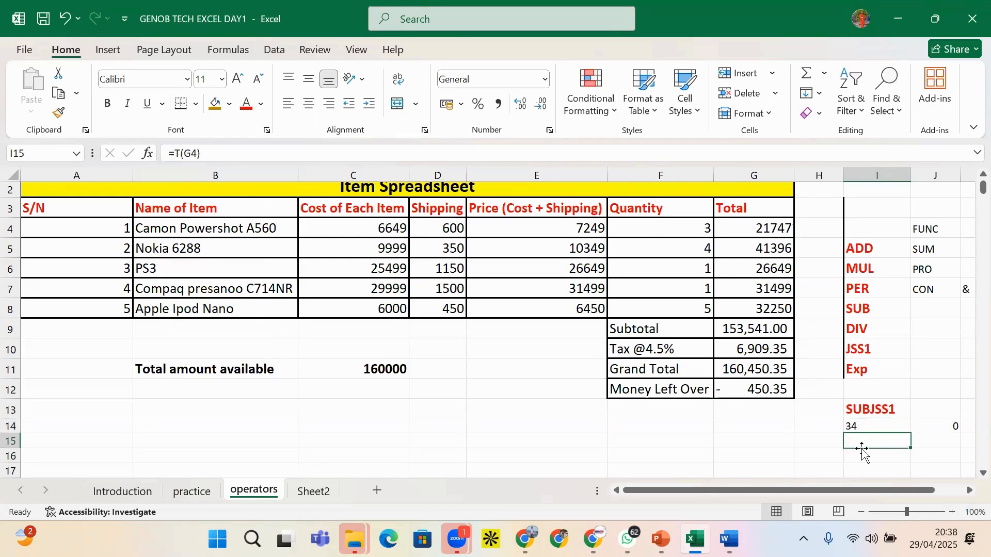
left_click(925, 430)
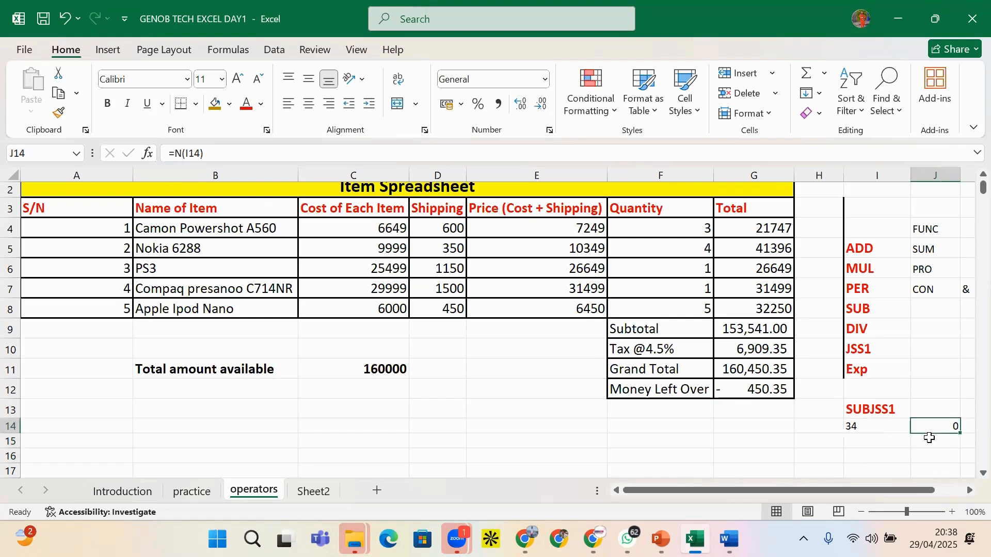
left_click(930, 440)
type("=t")
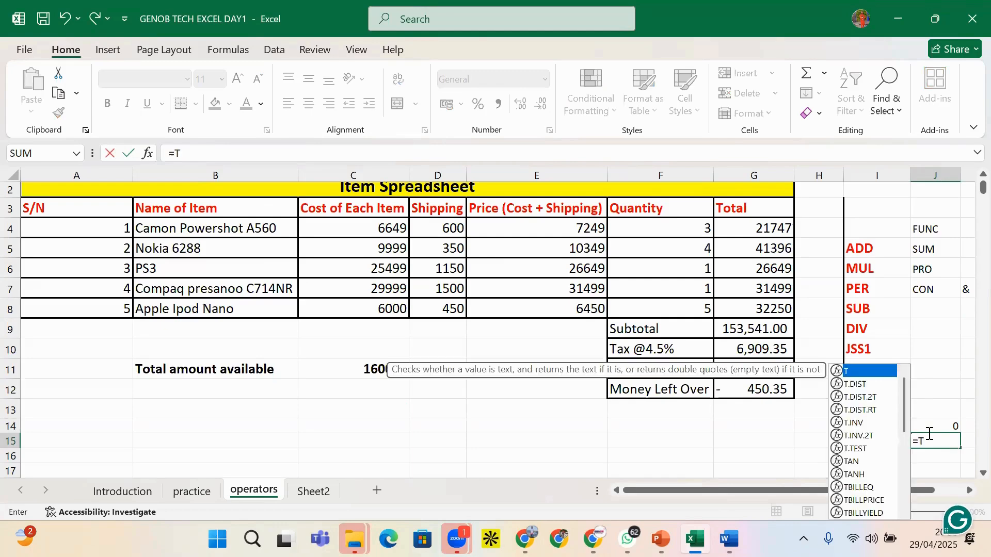
key("Tab")
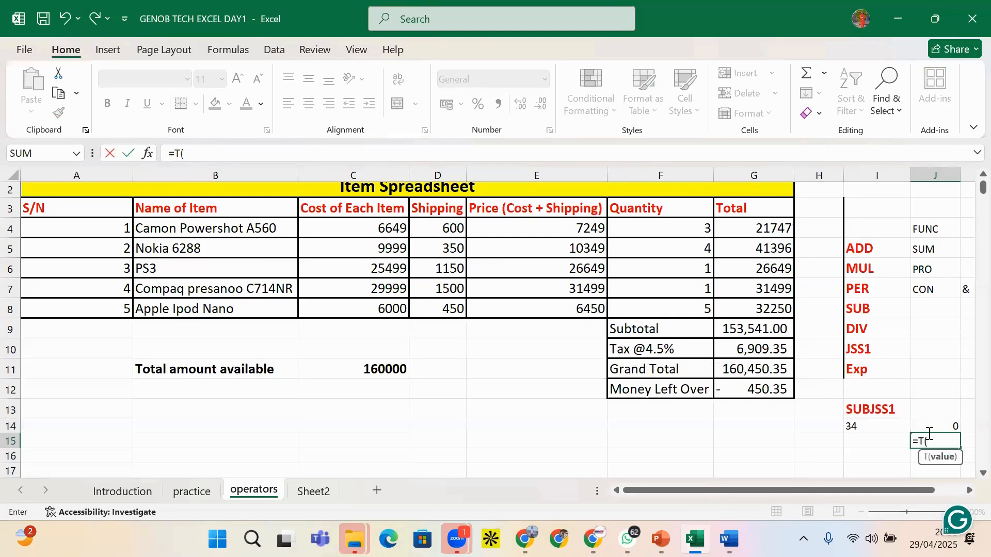
left_click(881, 427)
type(")")
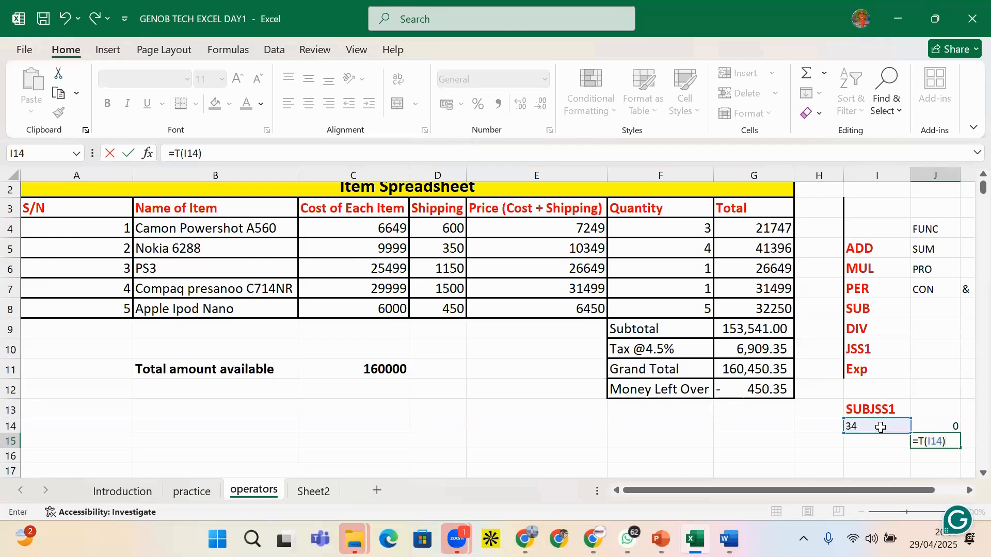
key("Return")
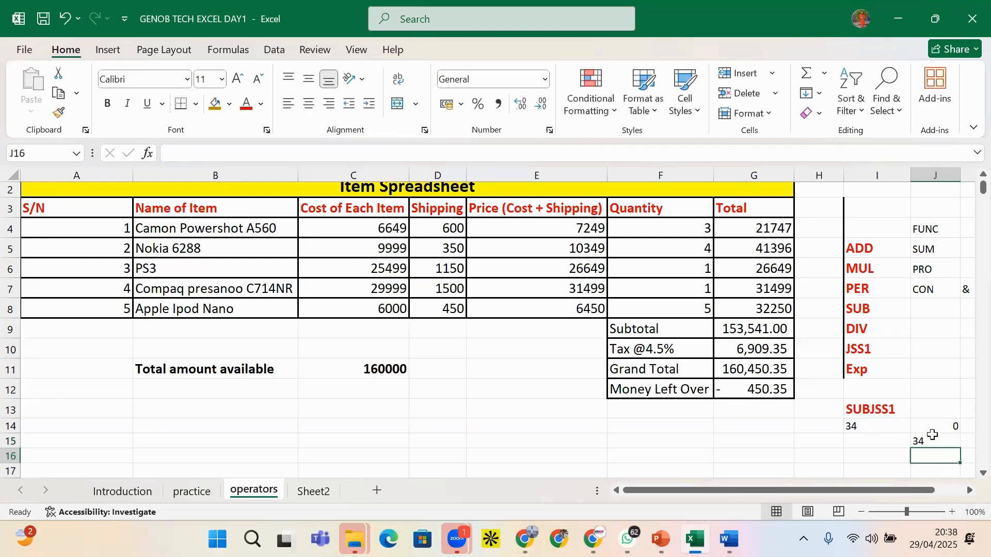
left_click(932, 435)
left_click(871, 427)
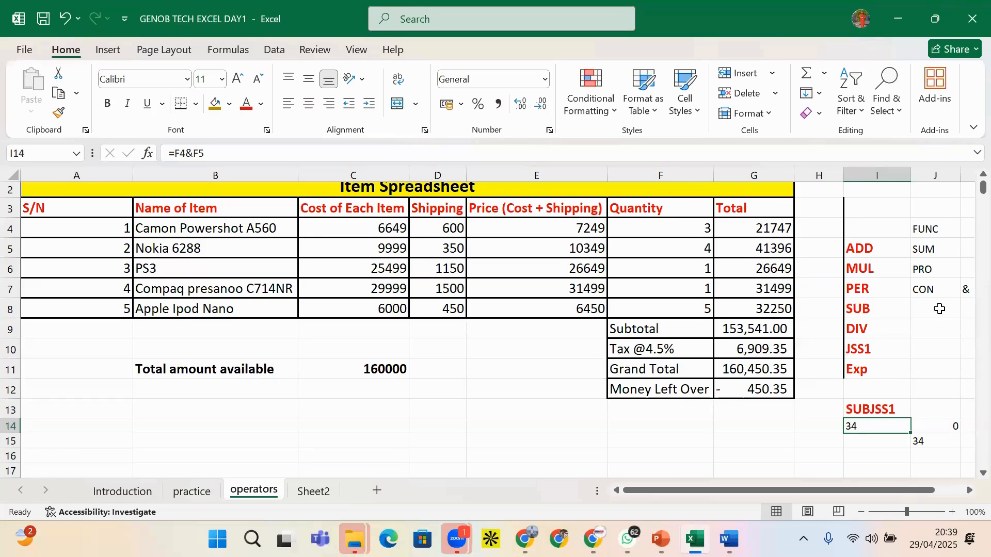
left_click(929, 427)
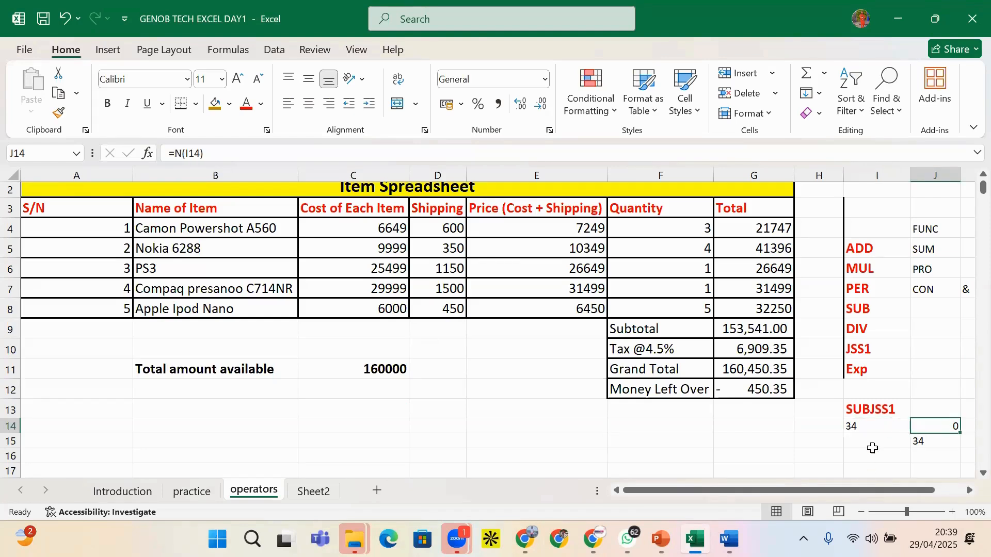
left_click(929, 443)
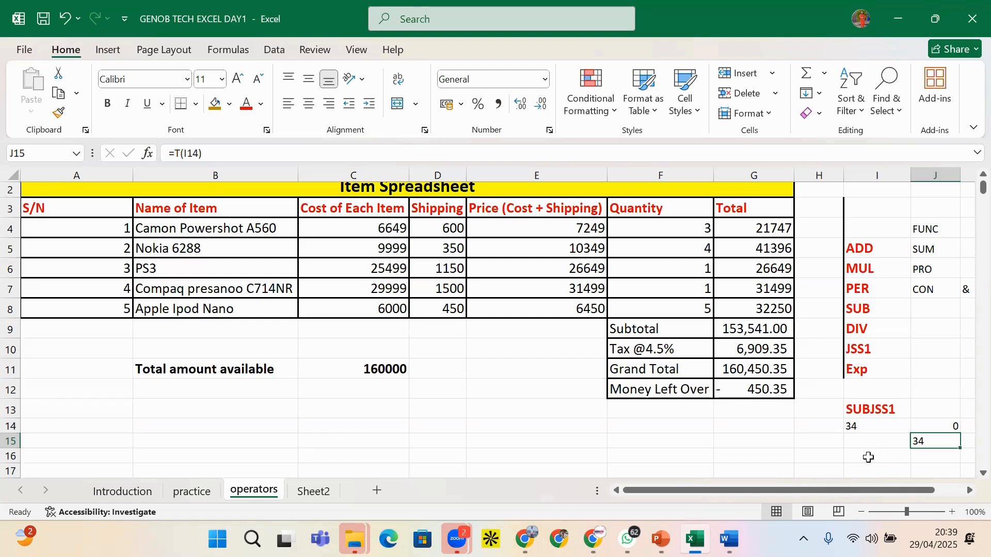
Delete the SUBJSS1 and 34, 0, 34 practice results in I13:J15
left_click(871, 426)
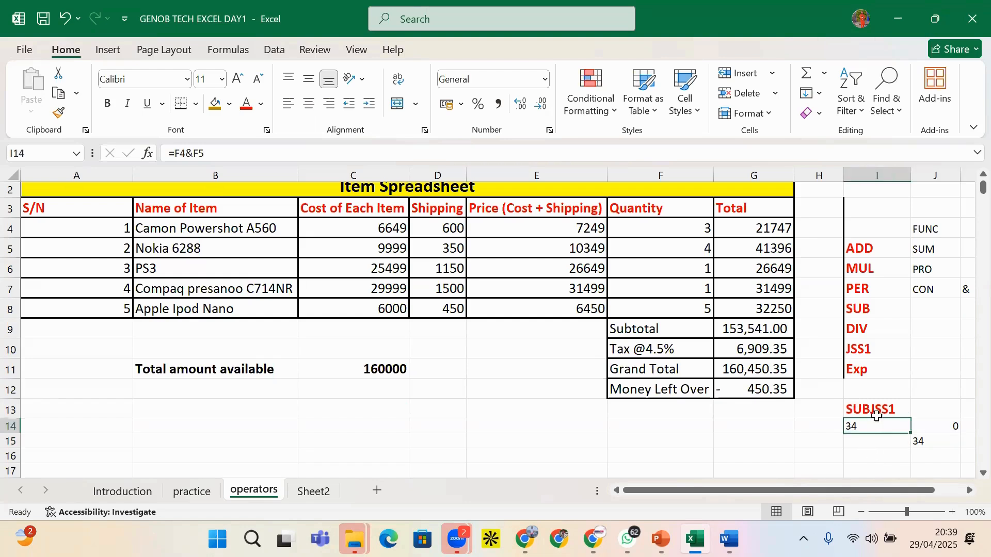
left_click_drag(875, 413, 940, 446)
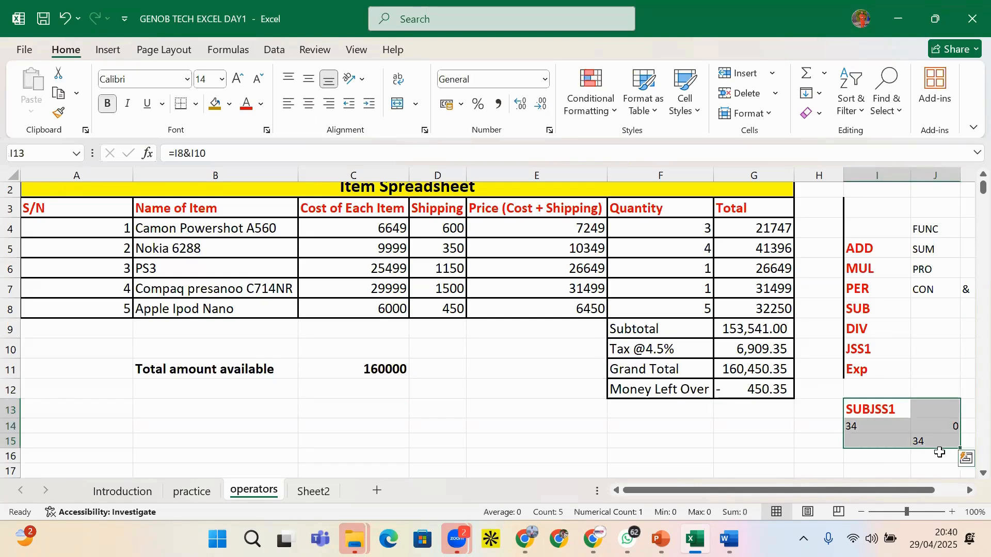
key("Delete")
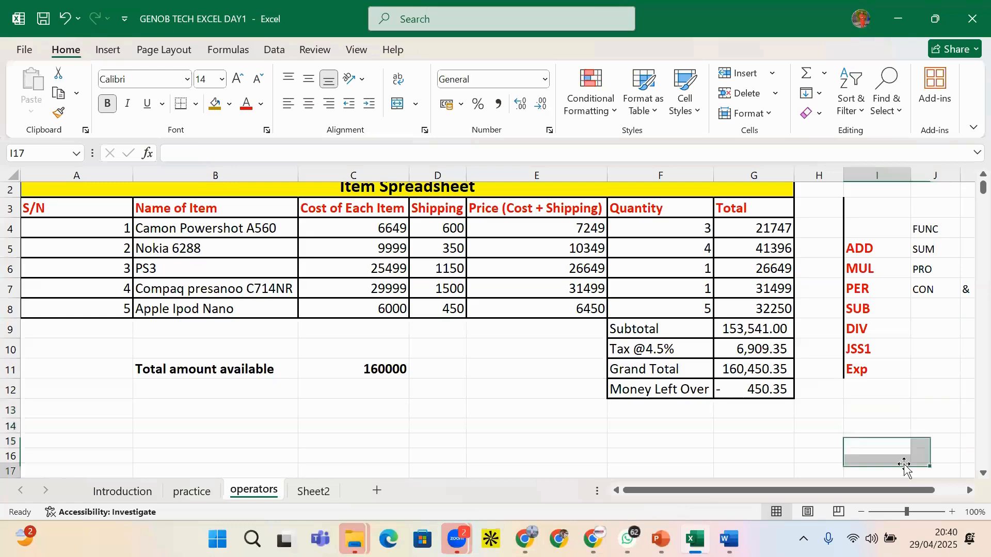
left_click(878, 470)
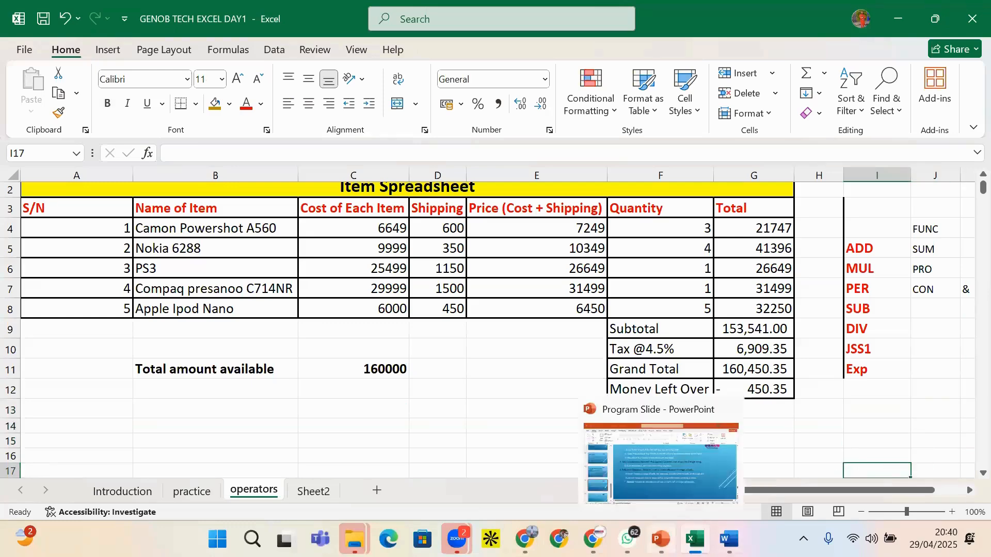
left_click(661, 539)
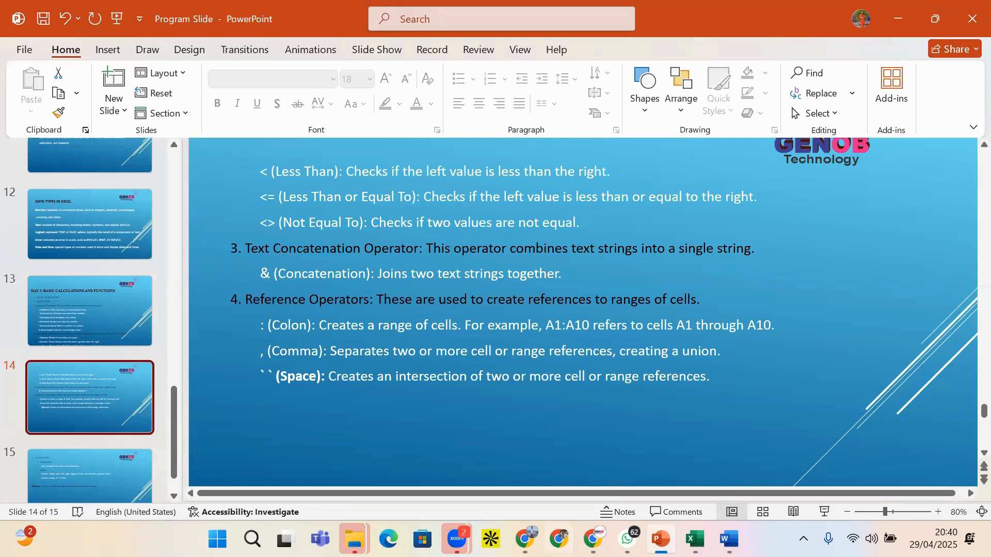
Minimize the Program Slide presentation to return to Excel's operators sheet
left_click(662, 540)
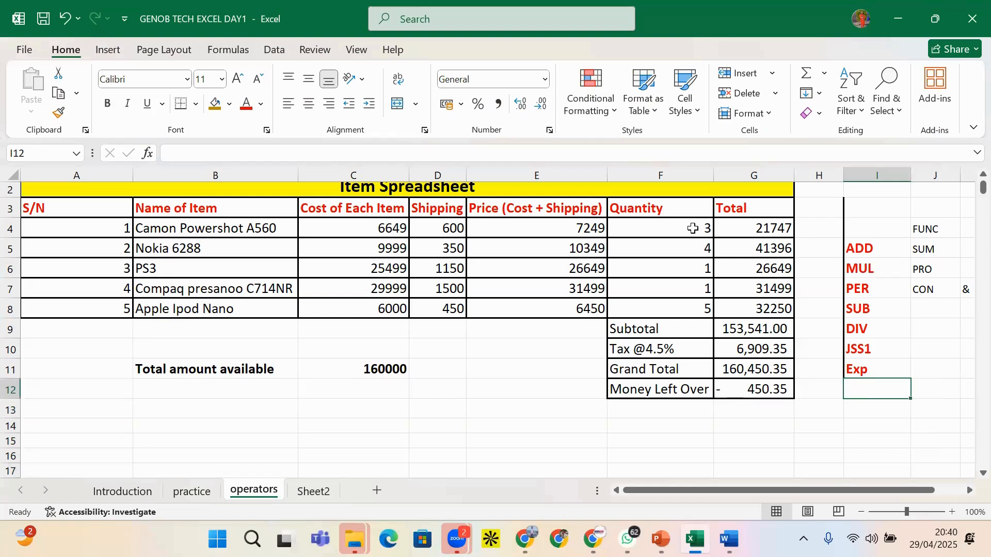
left_click(691, 230)
left_click(693, 248)
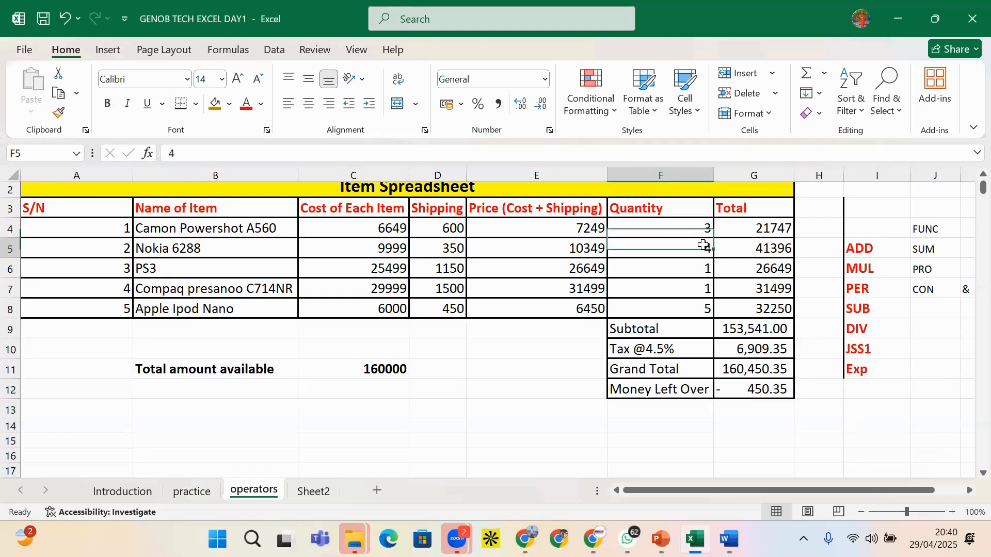
left_click(860, 389)
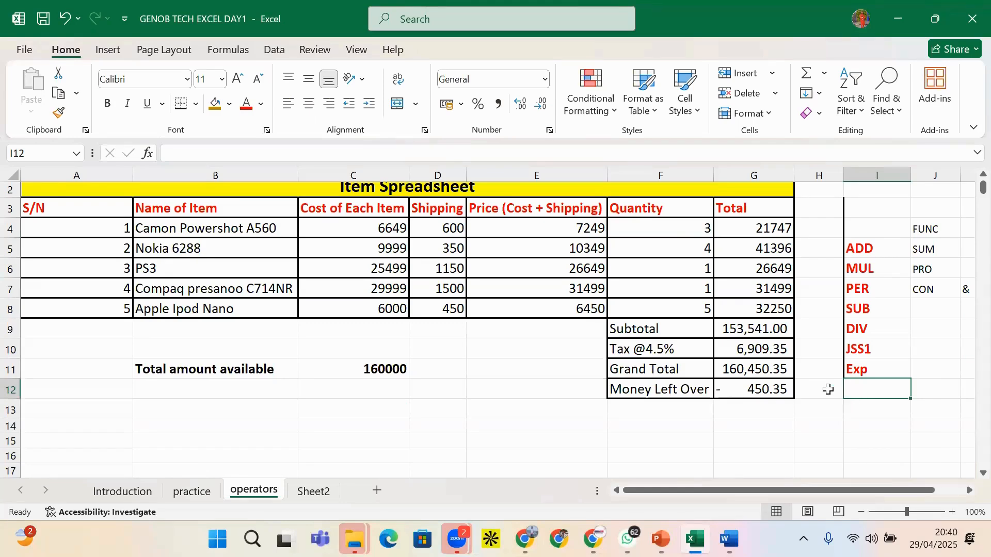
left_click(697, 234)
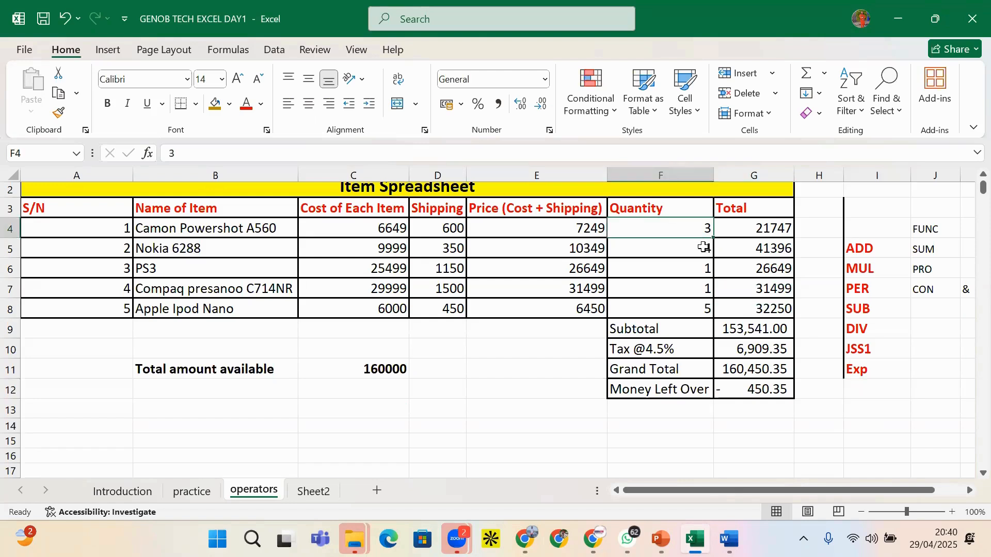
left_click(700, 248)
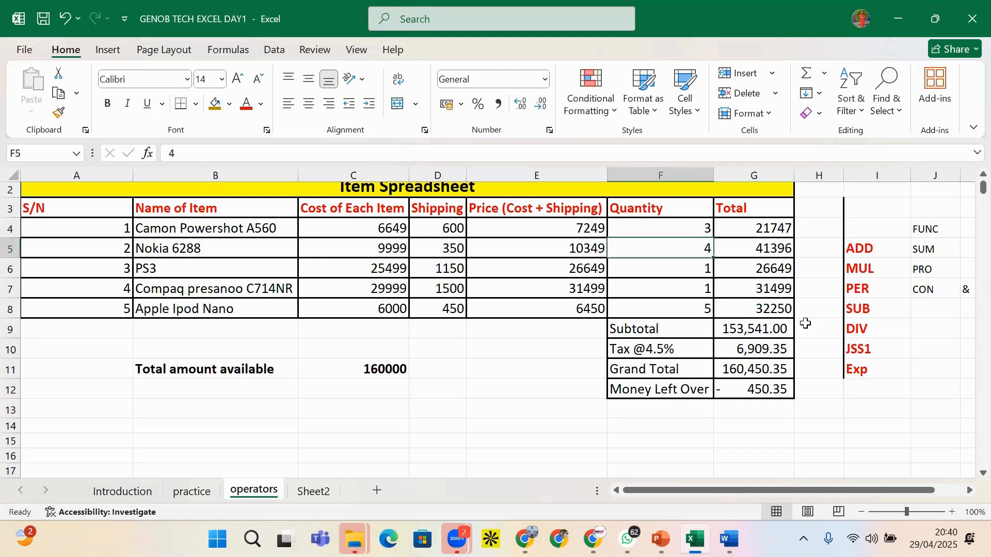
left_click(868, 395)
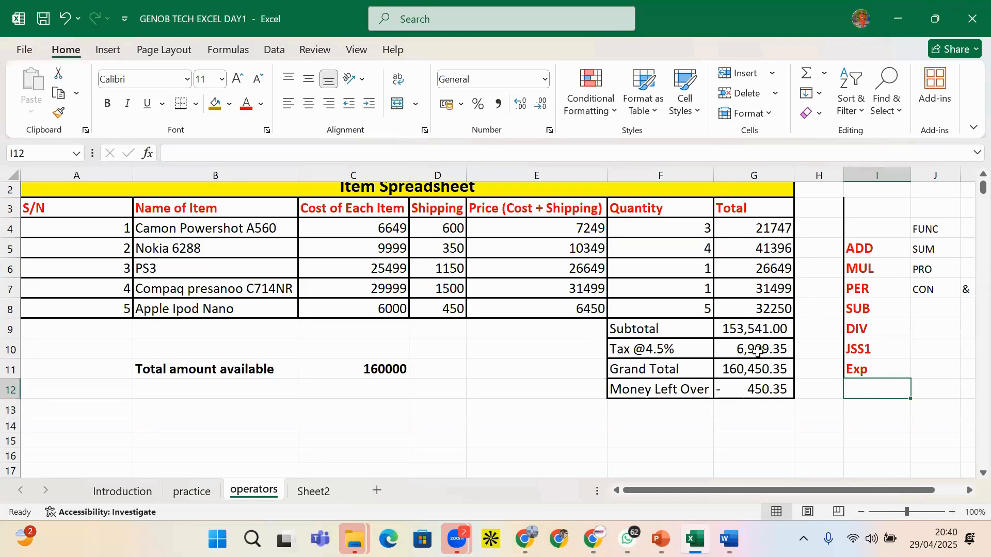
left_click(740, 349)
left_click(764, 329)
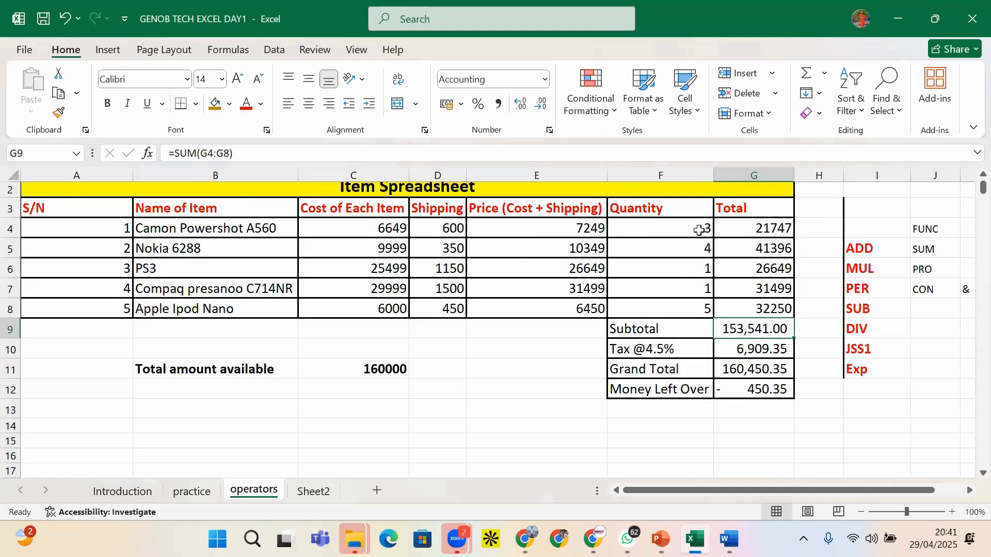
Review the G4:G8 totals, the G10 tax formula and E4's =C4+D4 price formula
left_click(780, 229)
left_click_drag(783, 250, 788, 305)
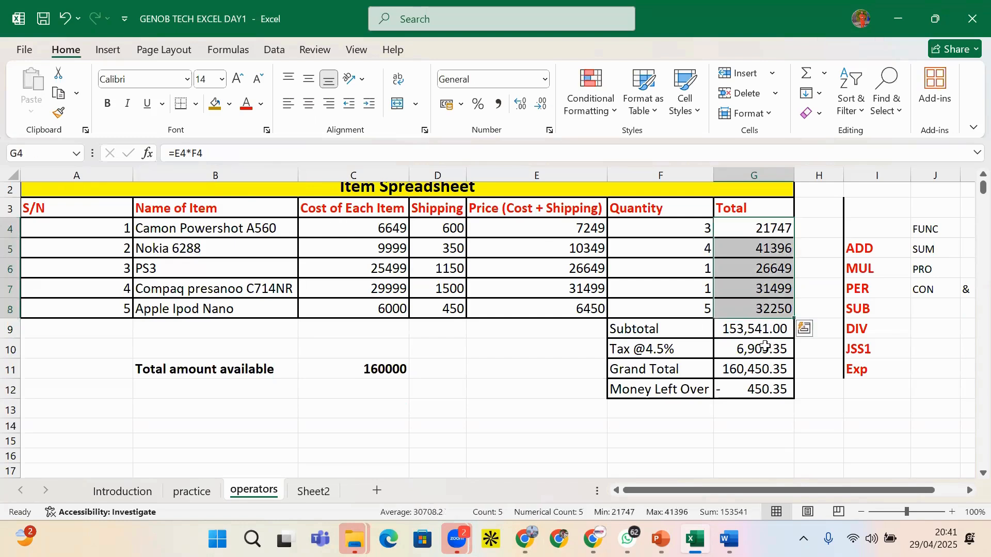
left_click(766, 346)
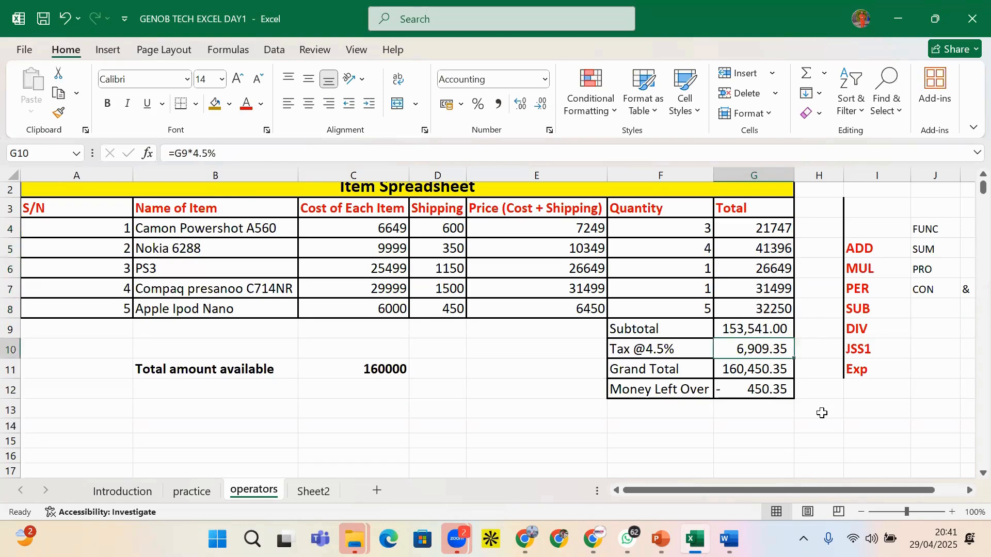
left_click(859, 391)
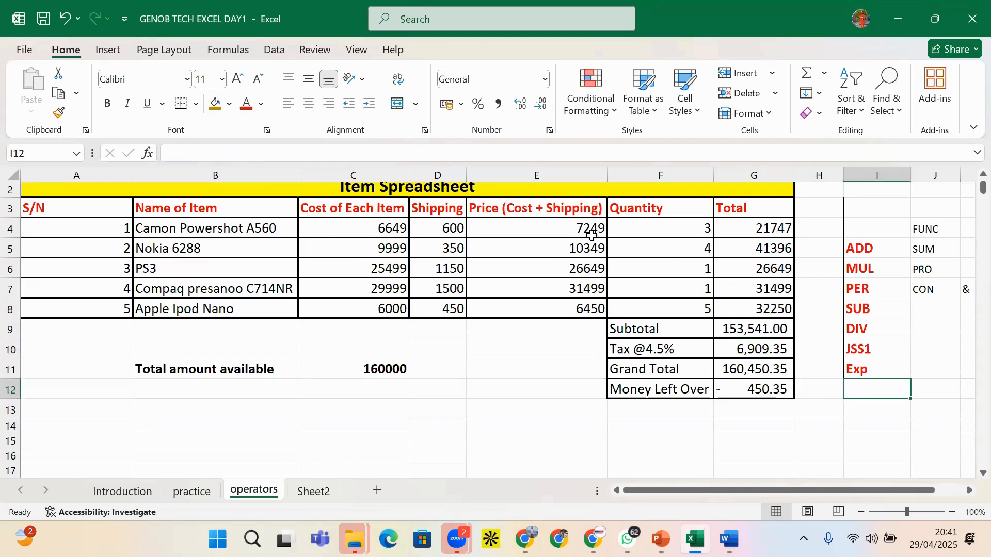
left_click(644, 227)
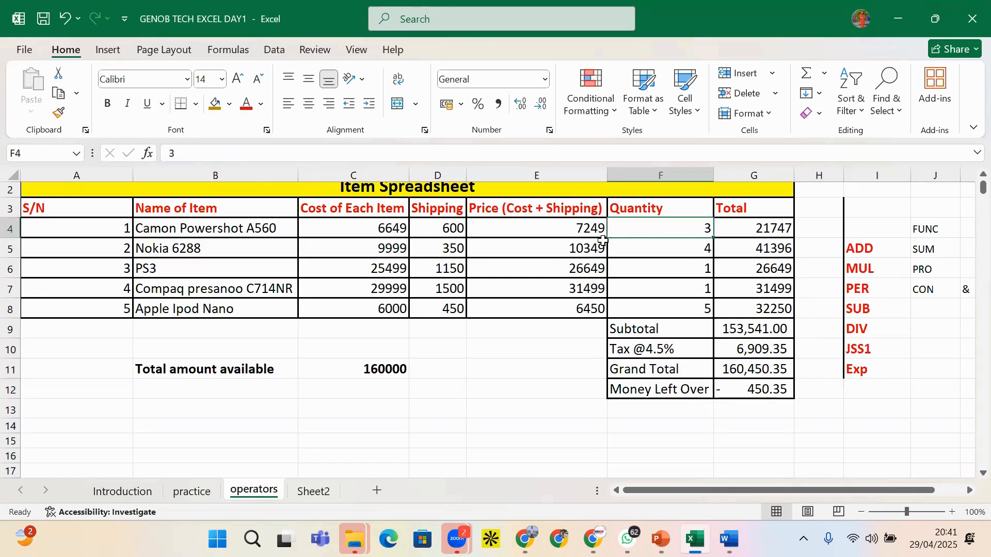
left_click(590, 231)
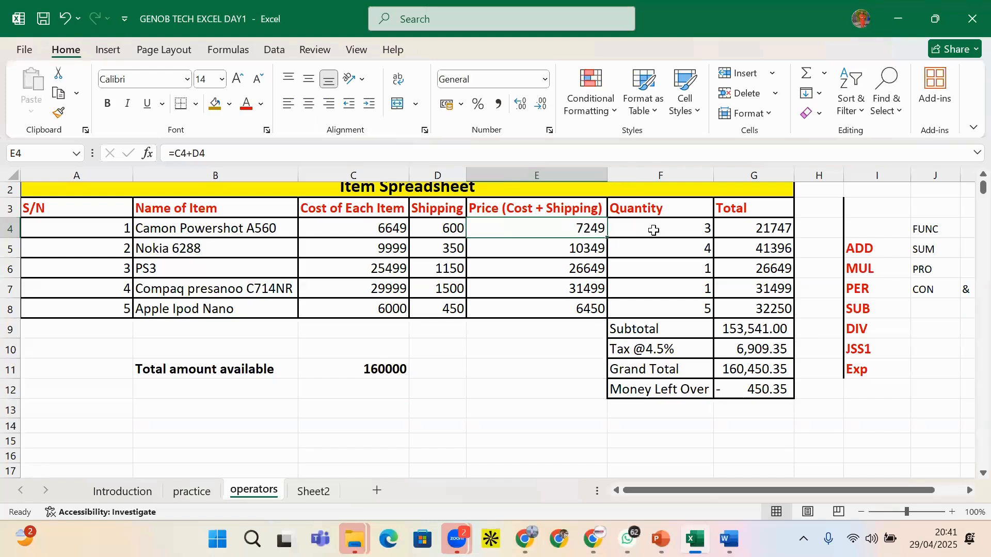
Start typing an entry beginning with S in empty cell E9
left_click(551, 336)
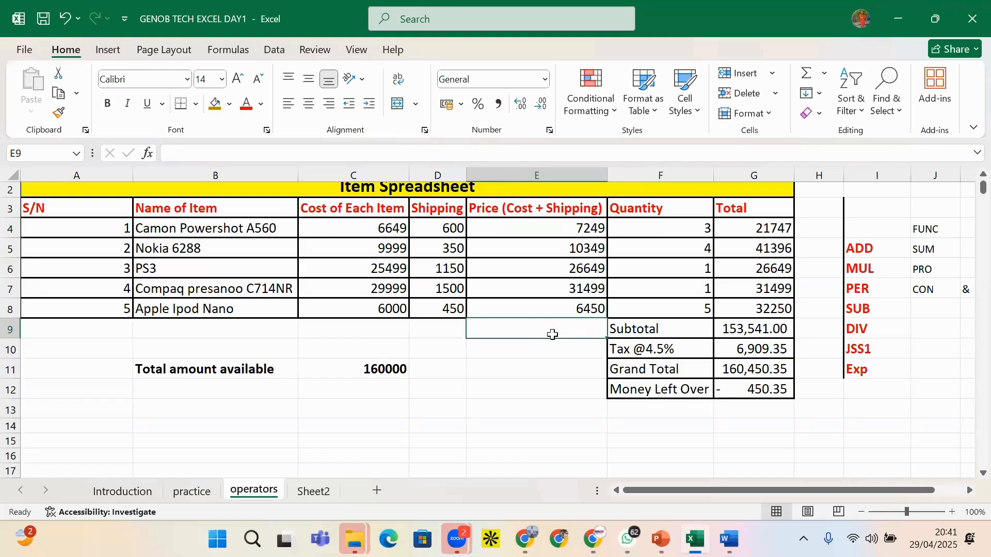
left_click(591, 227)
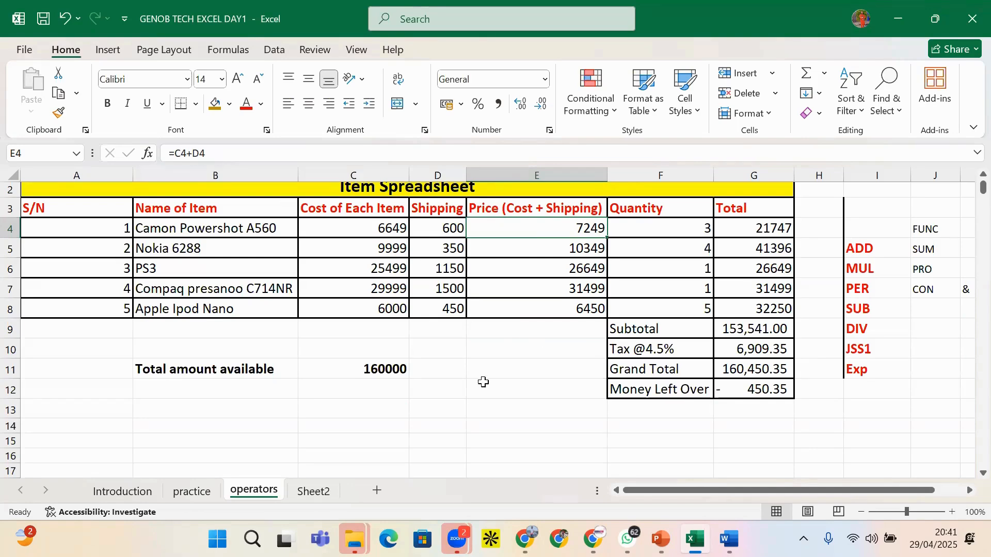
left_click(507, 330)
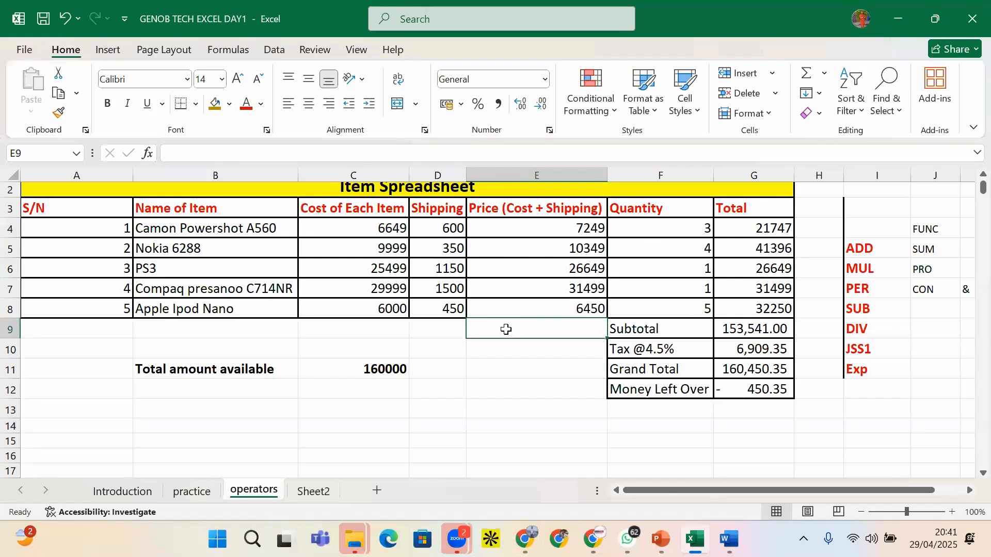
type("S")
key("BackSpace")
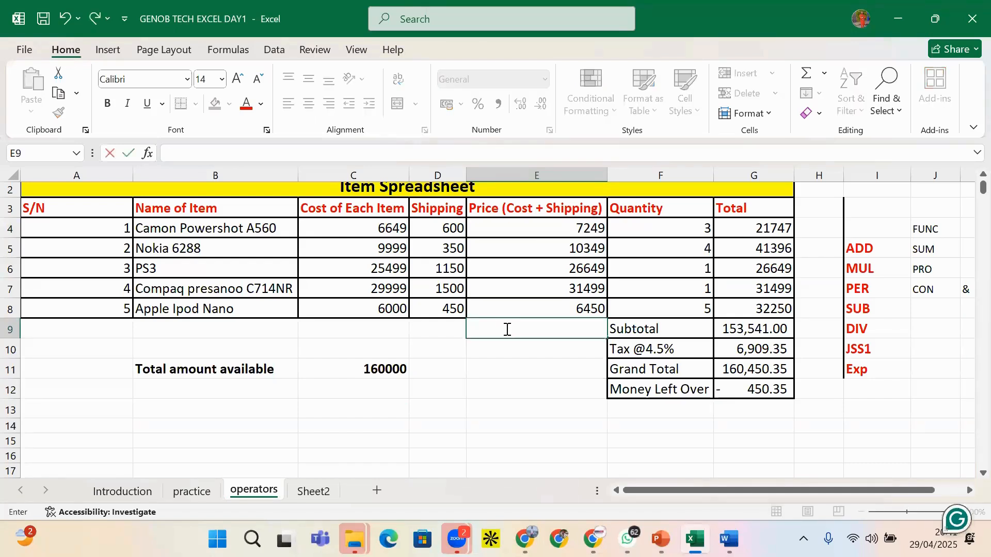
type("=SUM")
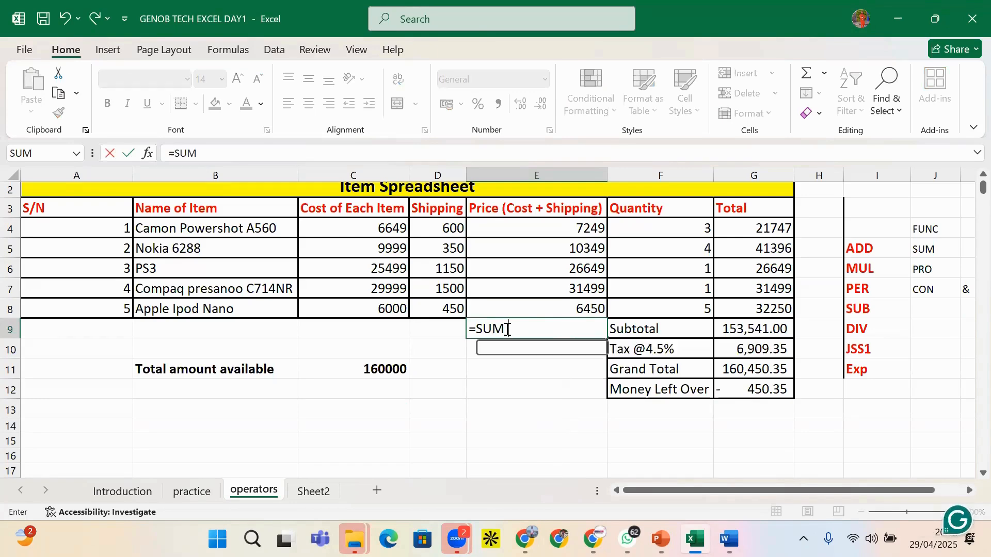
type("(")
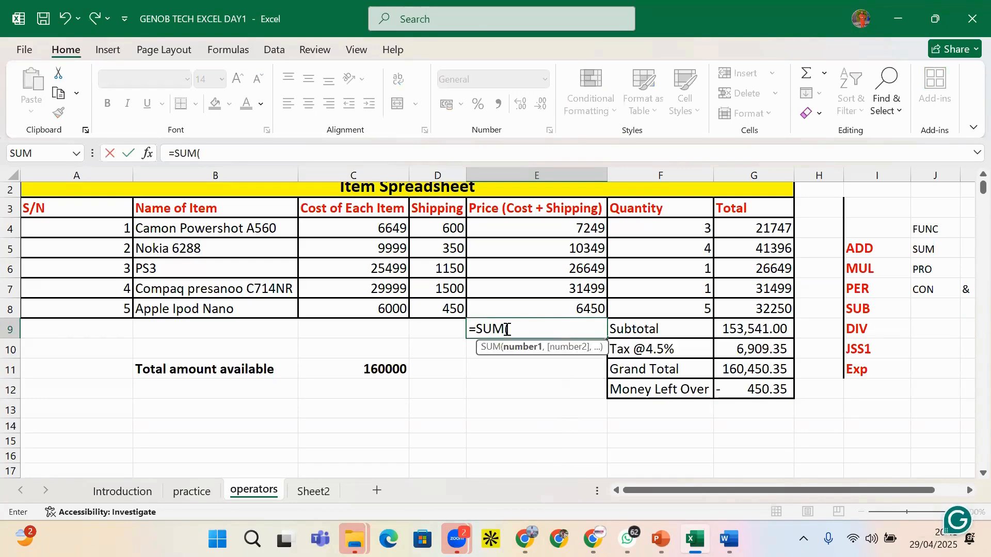
left_click(365, 235)
type(",")
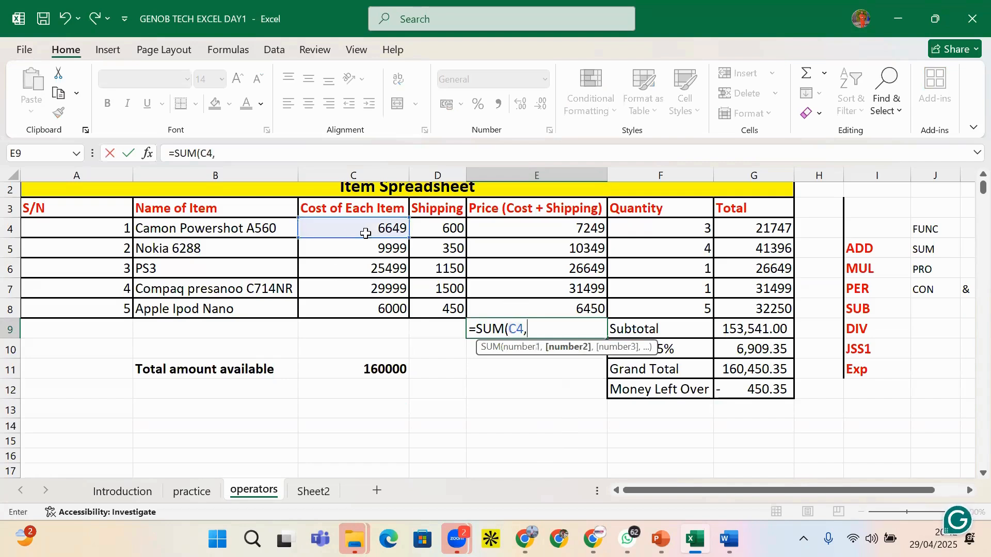
left_click(453, 230)
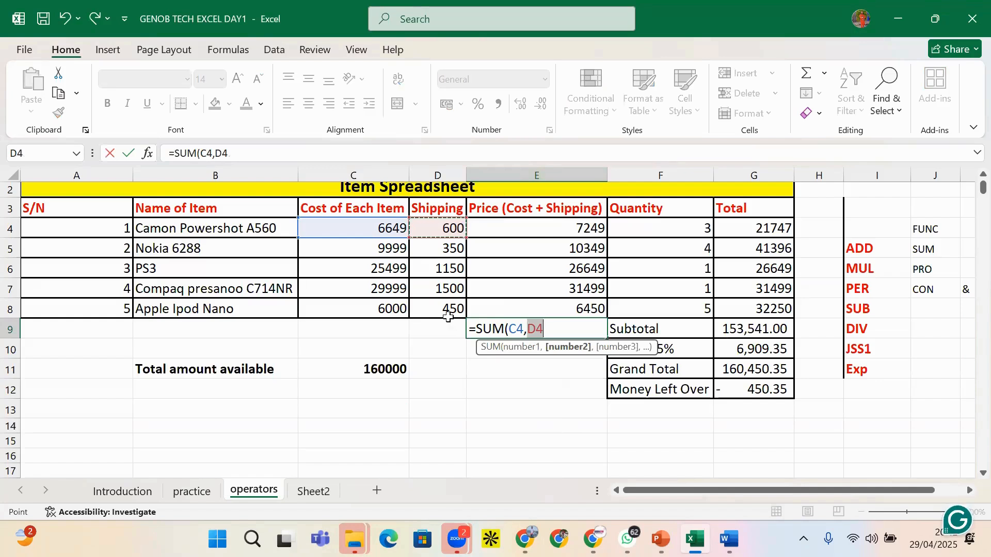
type(")")
key("Return")
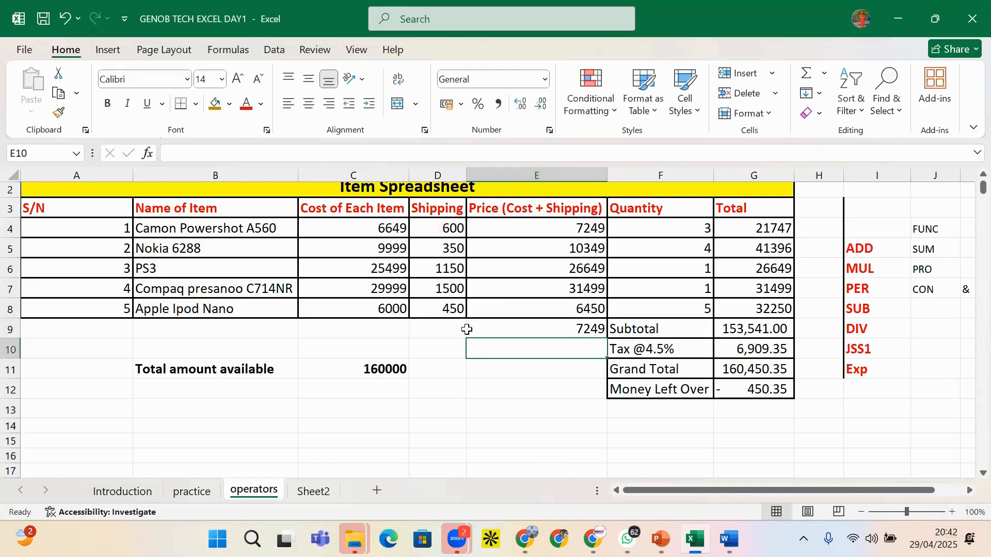
left_click(588, 330)
left_click(582, 225)
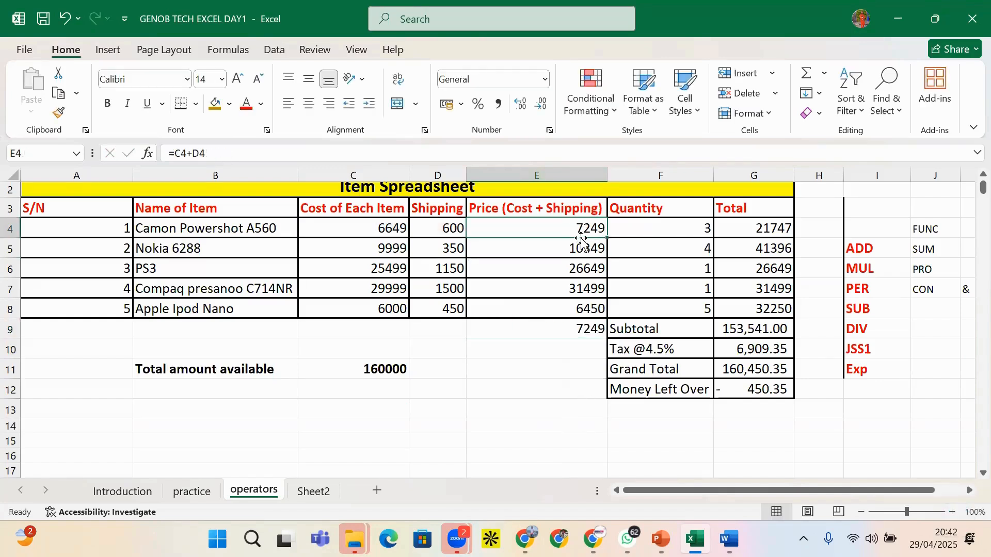
left_click(582, 328)
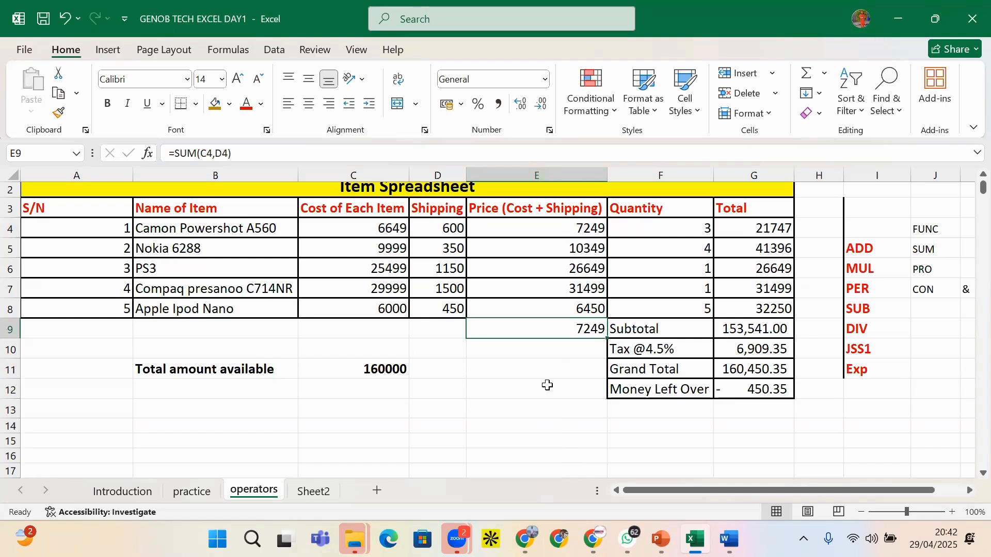
key("BackSpace")
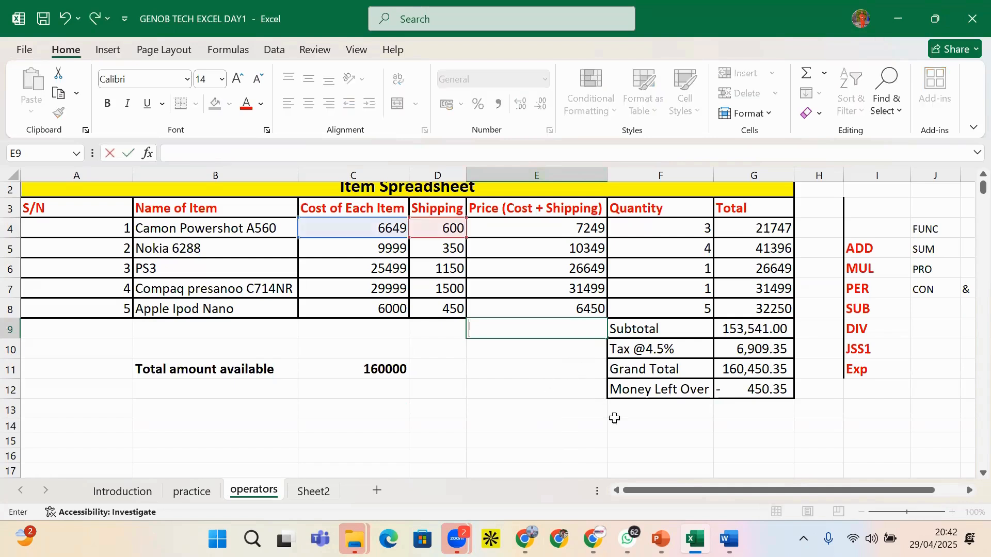
left_click(550, 391)
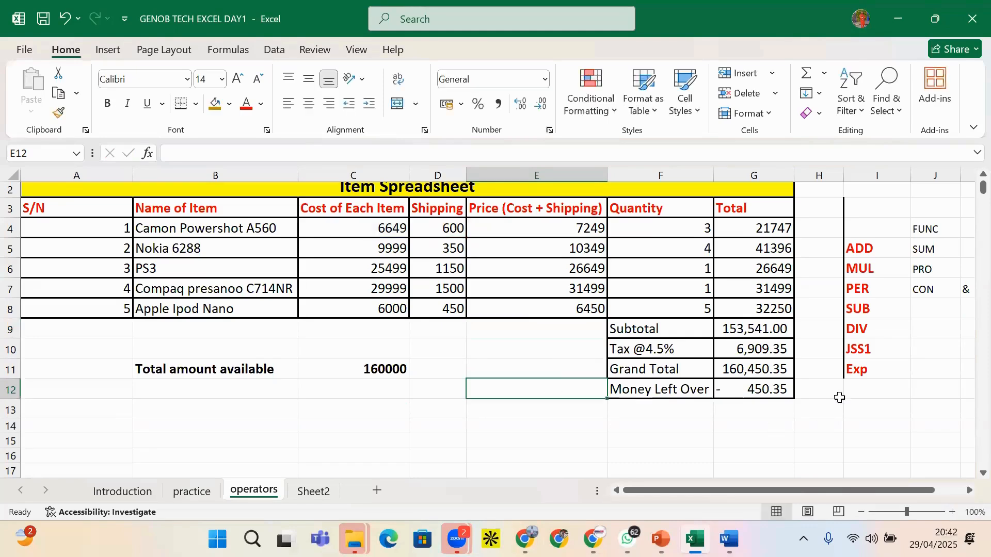
left_click(826, 411)
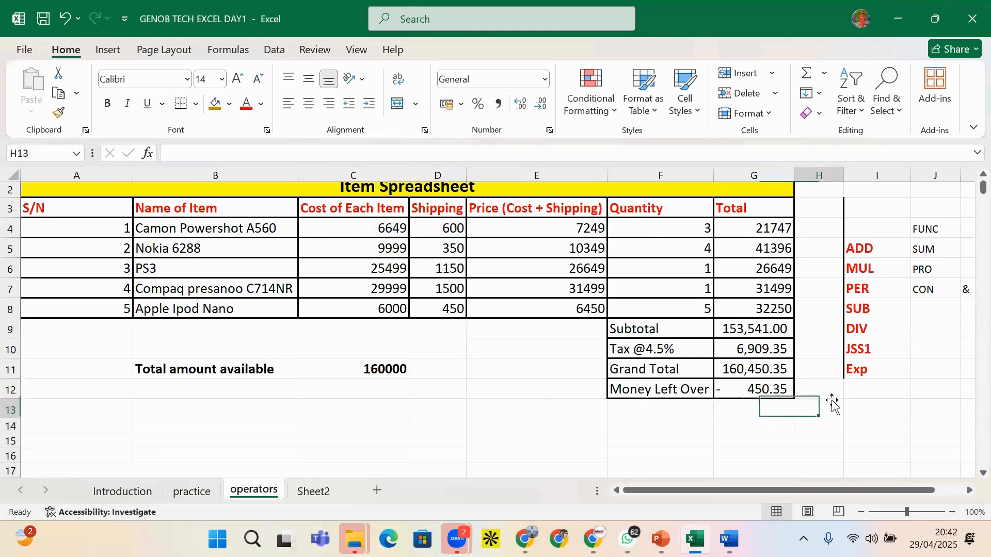
left_click(869, 405)
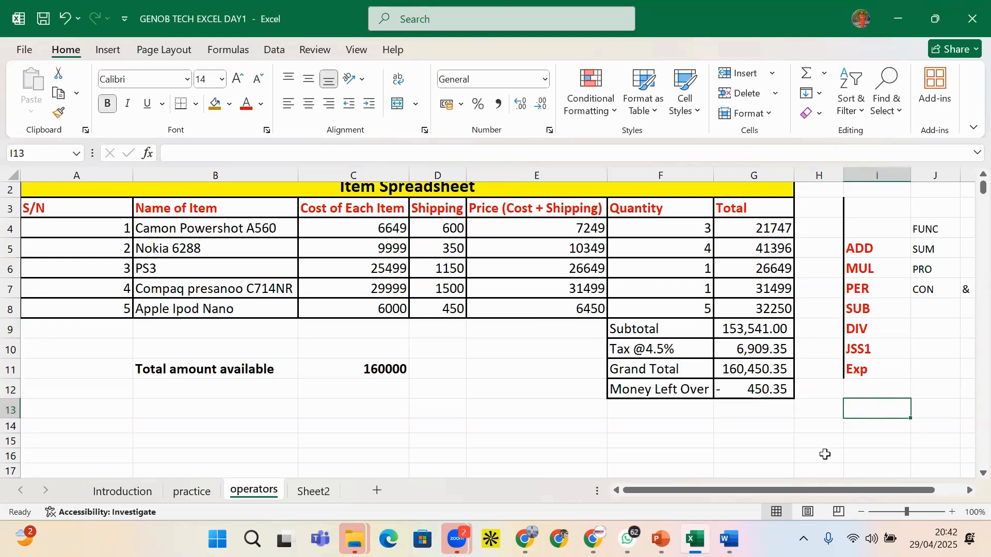
type("\"\"")
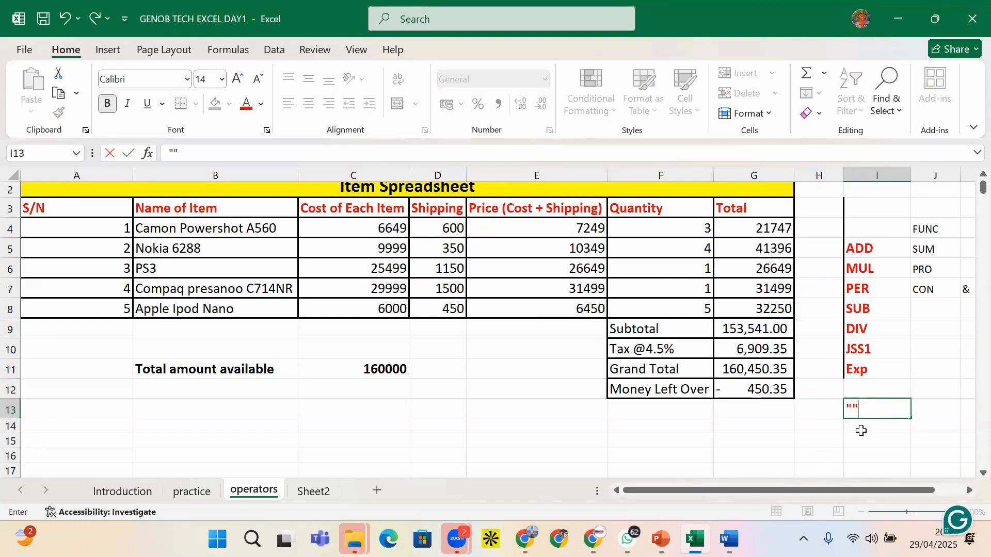
left_click(851, 408)
key("BackSpace")
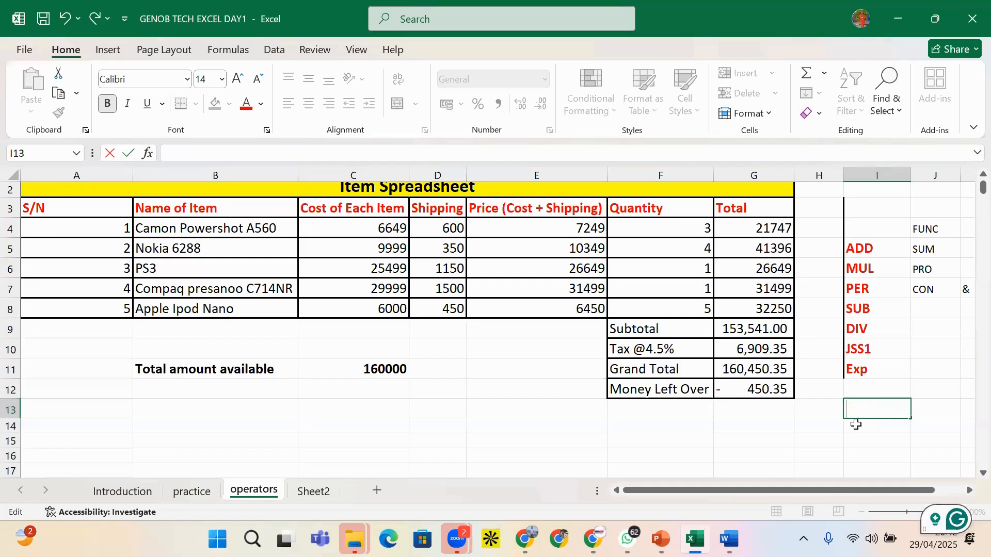
type("'")
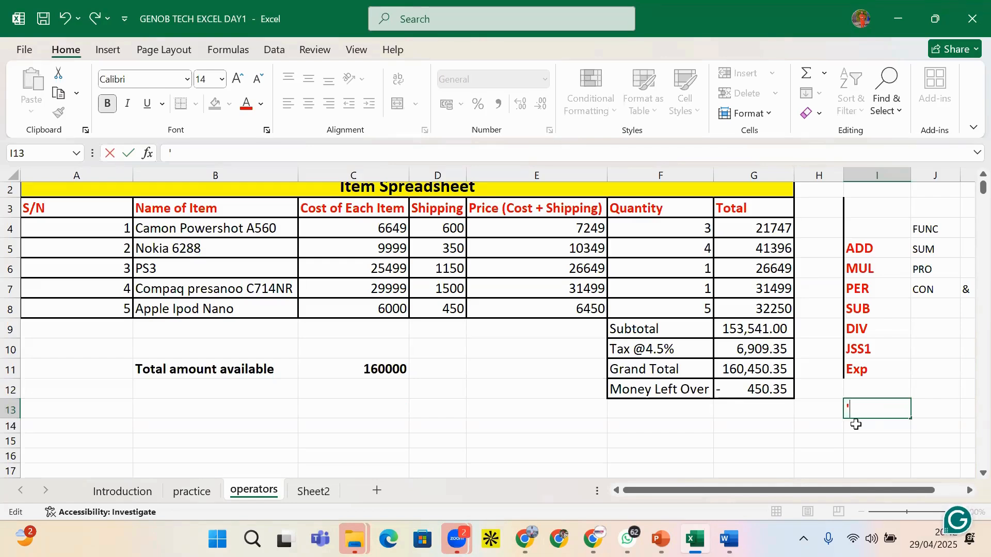
key("BackSpace")
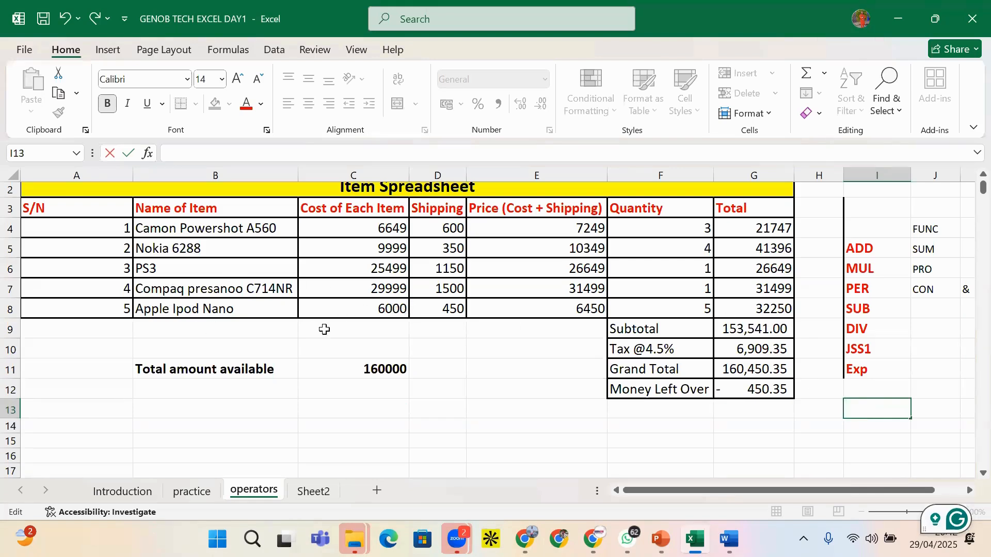
left_click(340, 394)
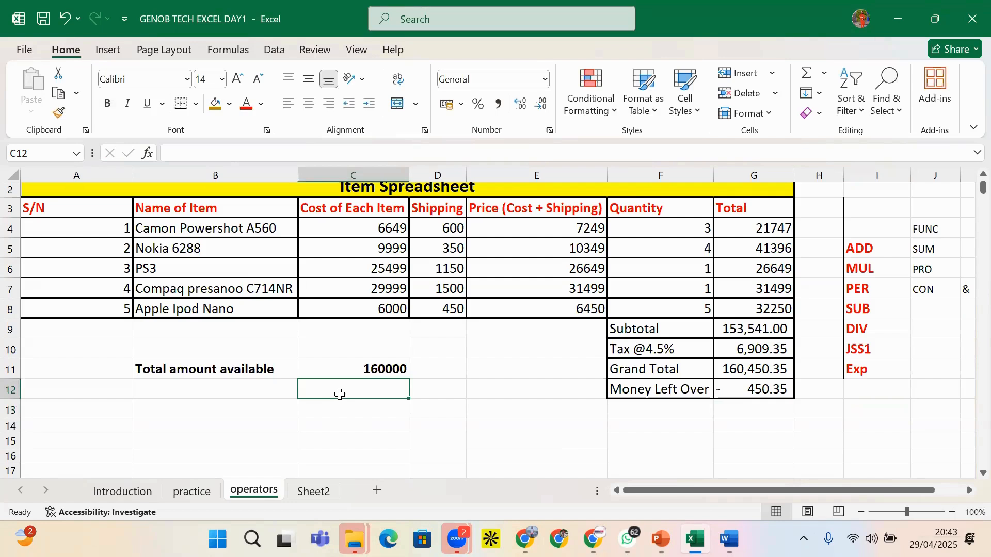
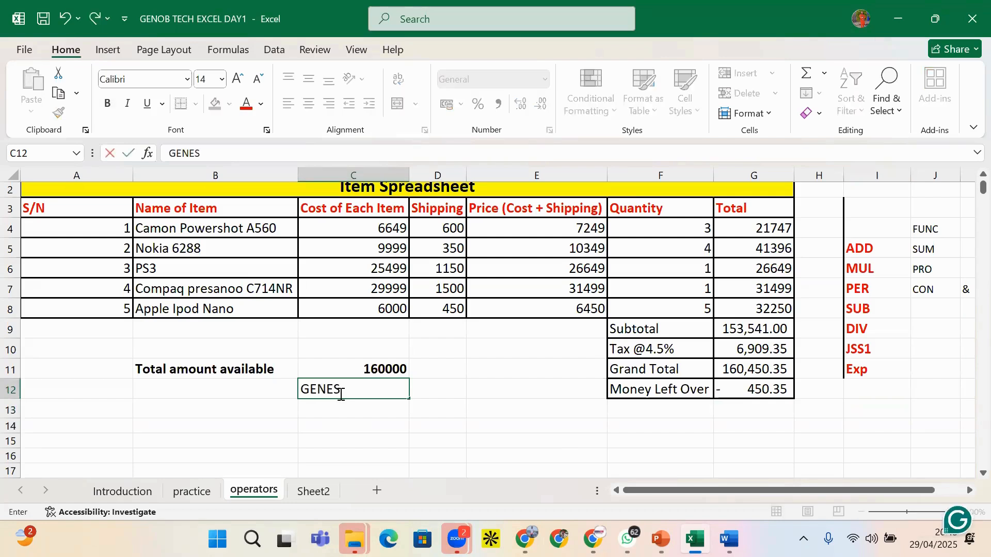
Type a first name into C12 and a surname into D12
left_click(427, 391)
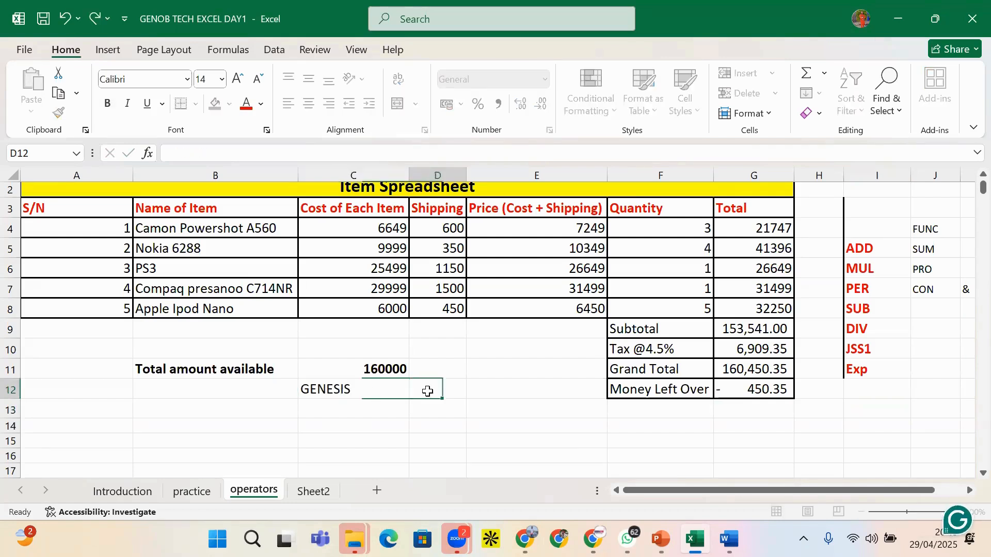
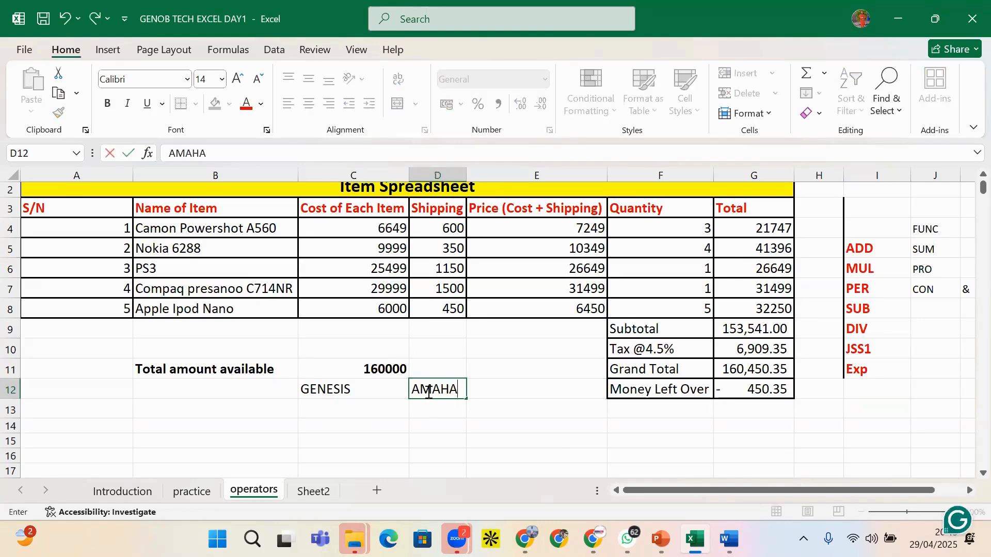
left_click(542, 384)
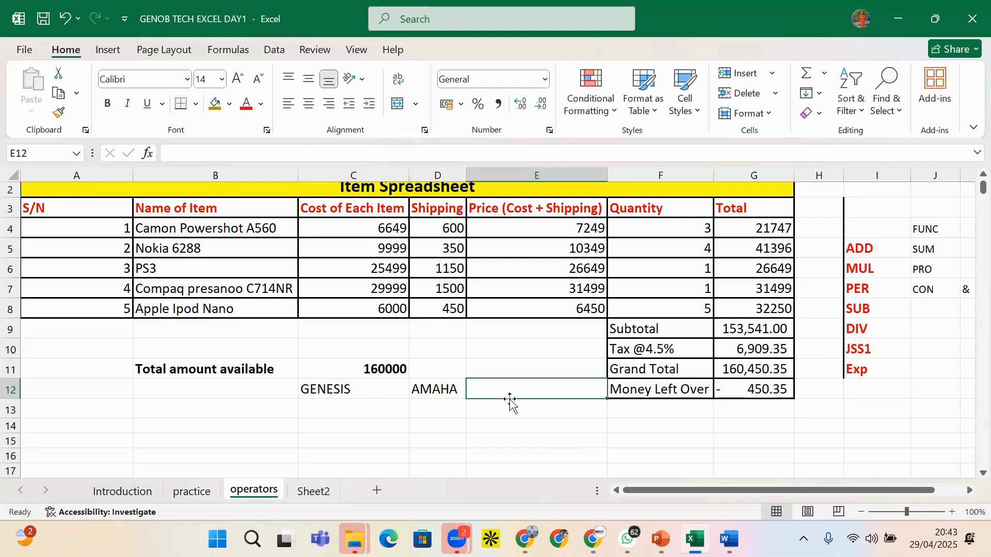
Enter =C12&D12 in E12 to join the two names without a space
type("=")
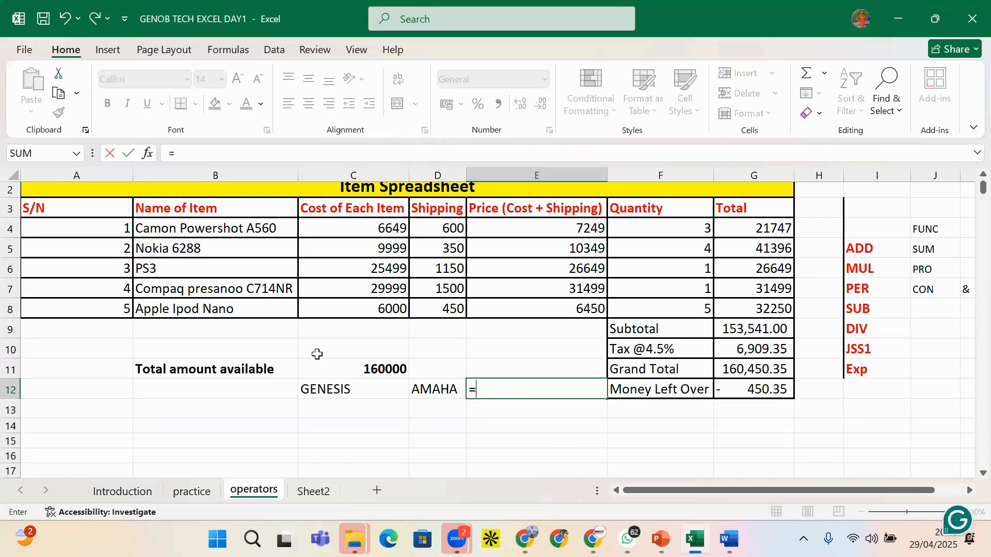
left_click(332, 394)
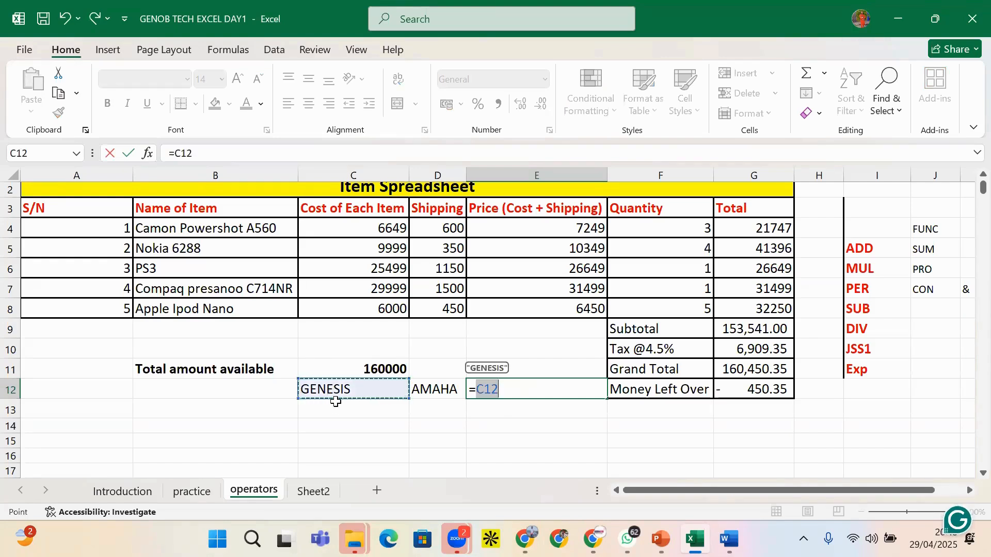
type("&")
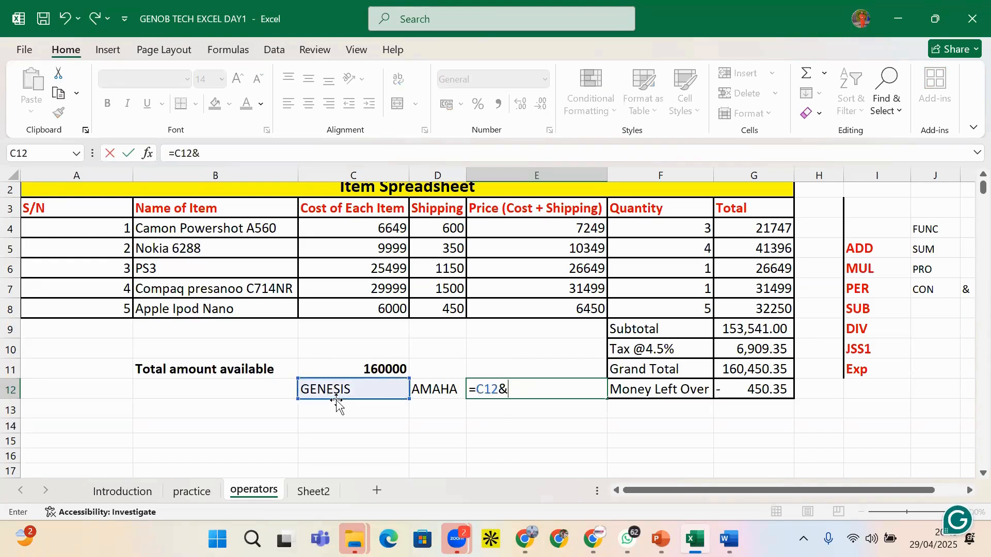
left_click(448, 387)
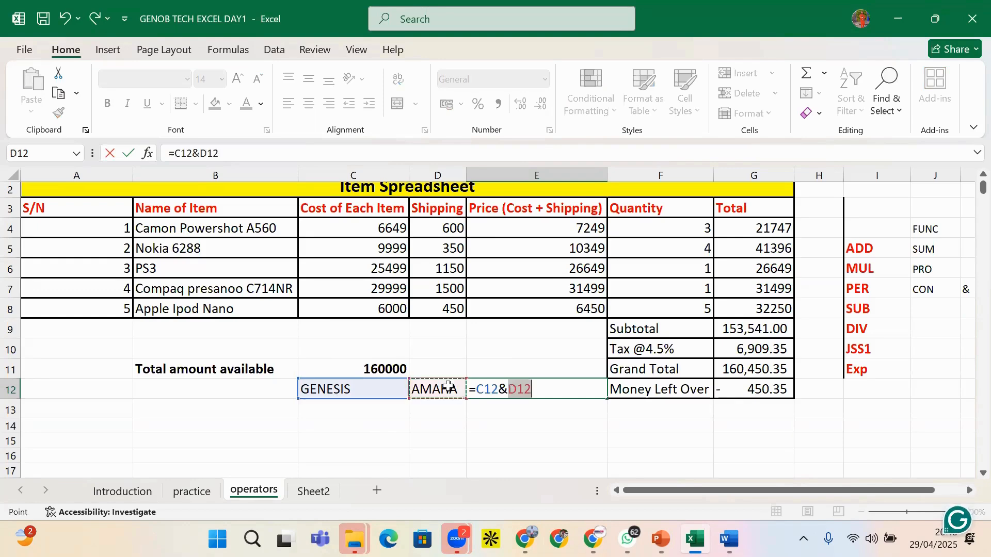
key("Return")
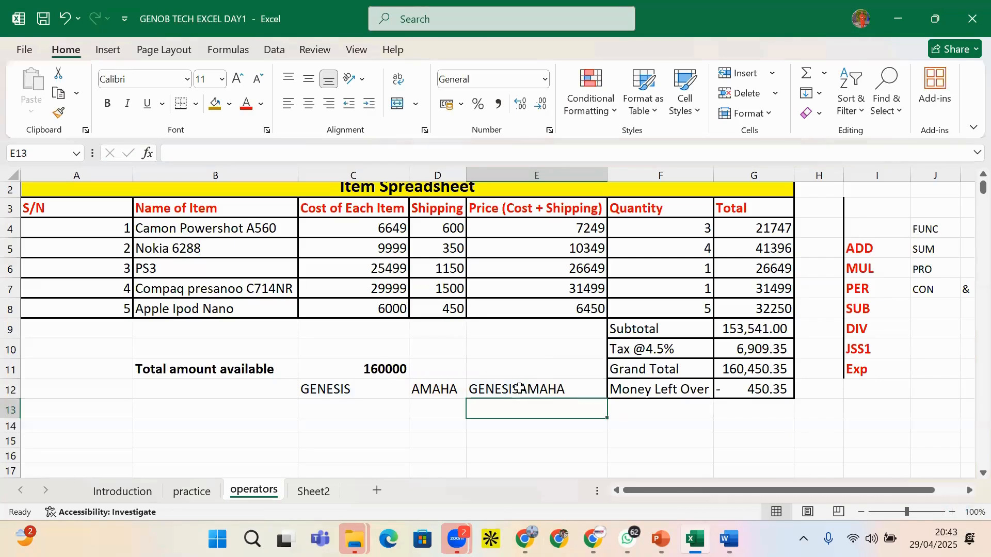
left_click(525, 390)
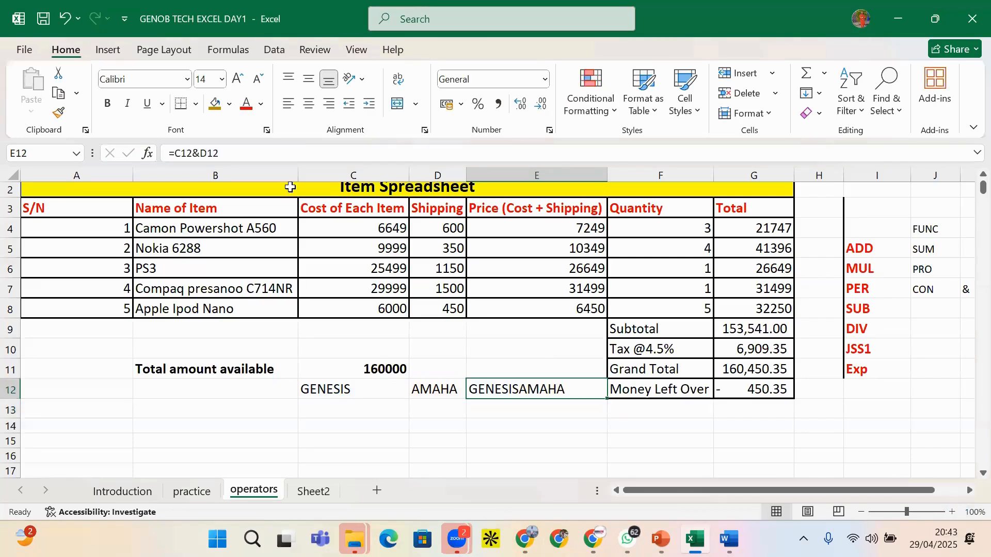
Change E12 to =C12&" "&D12, adding the missing & after the error message
left_click(196, 153)
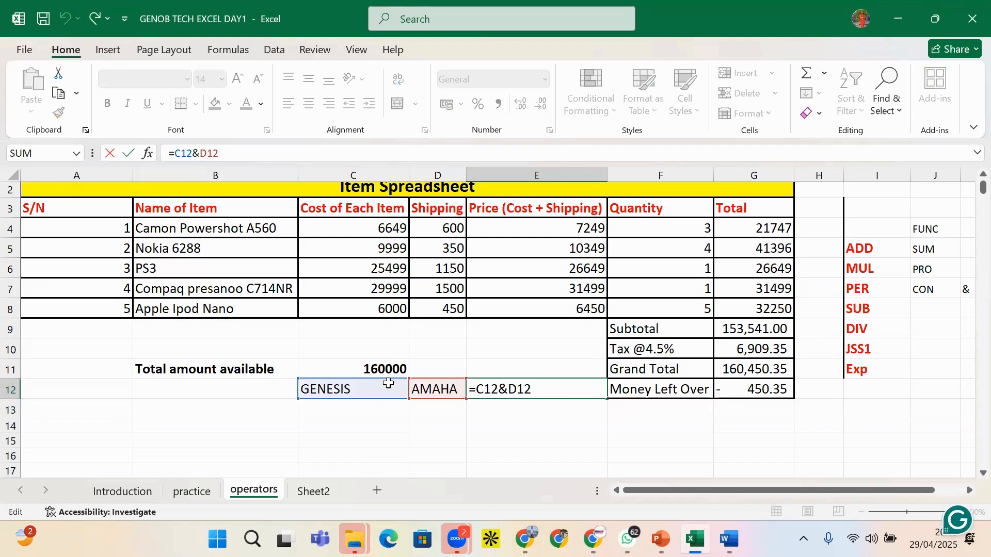
type("|")
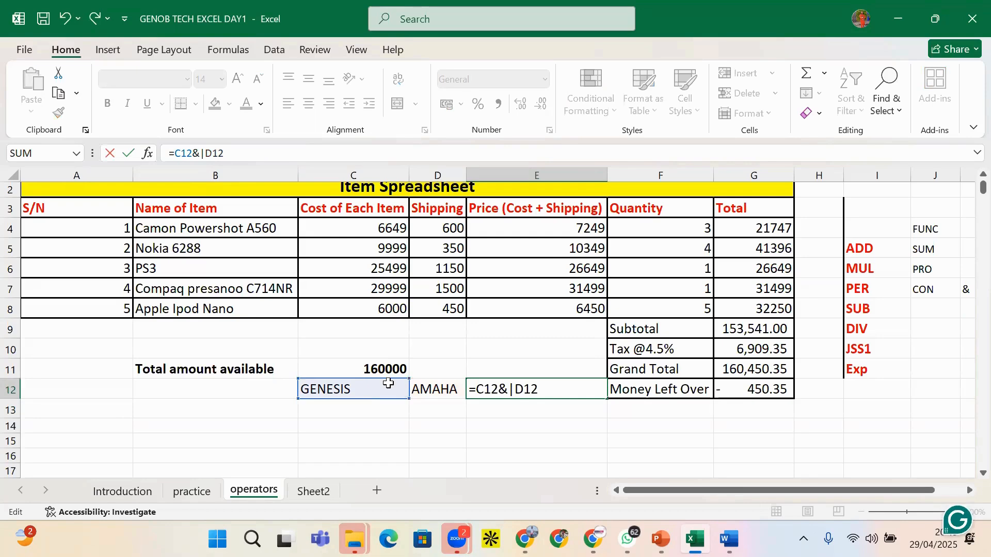
key("BackSpace")
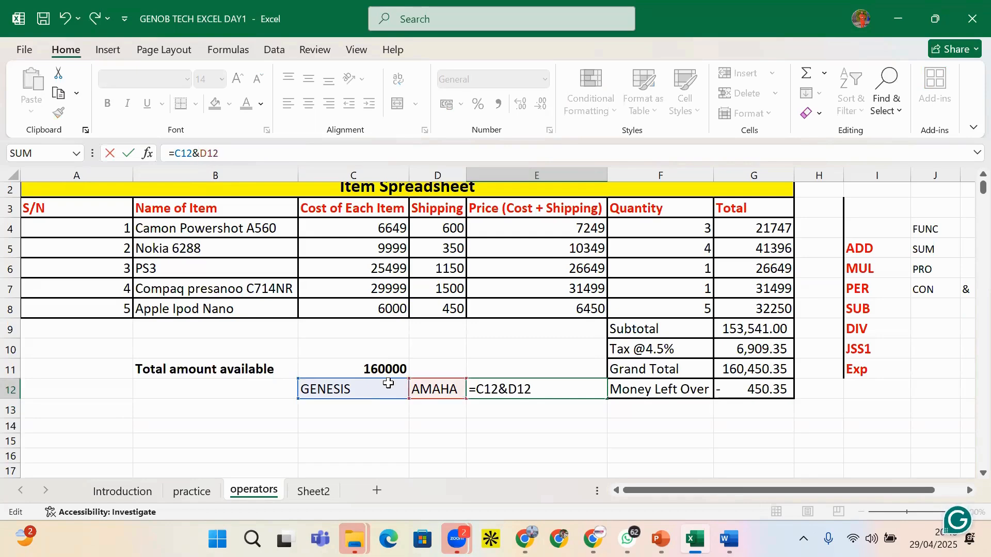
type("\"")
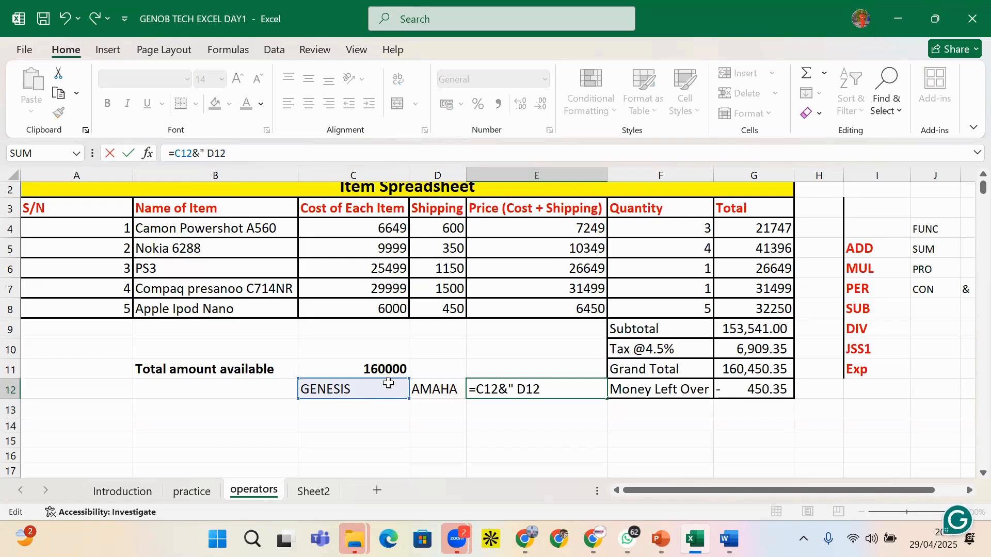
type(" \"")
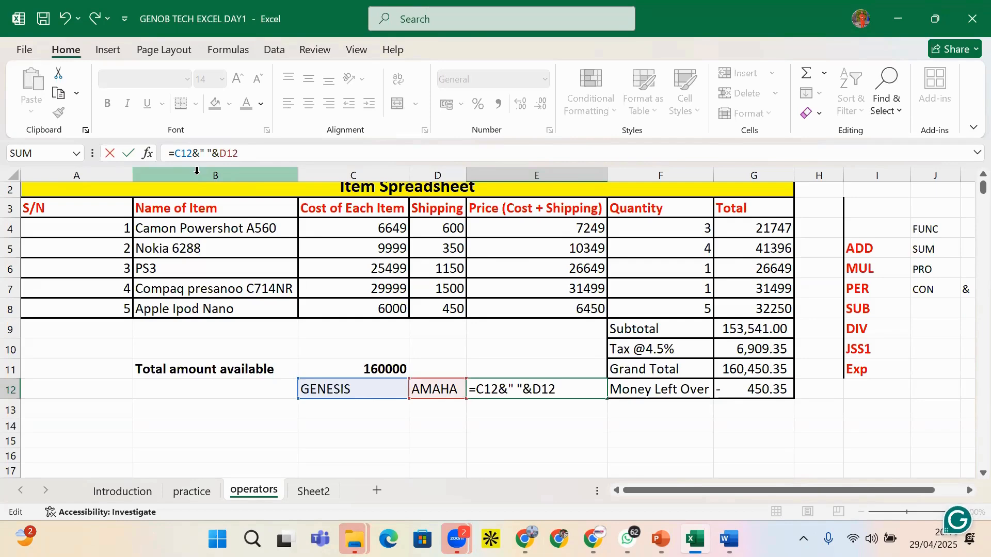
key("Return")
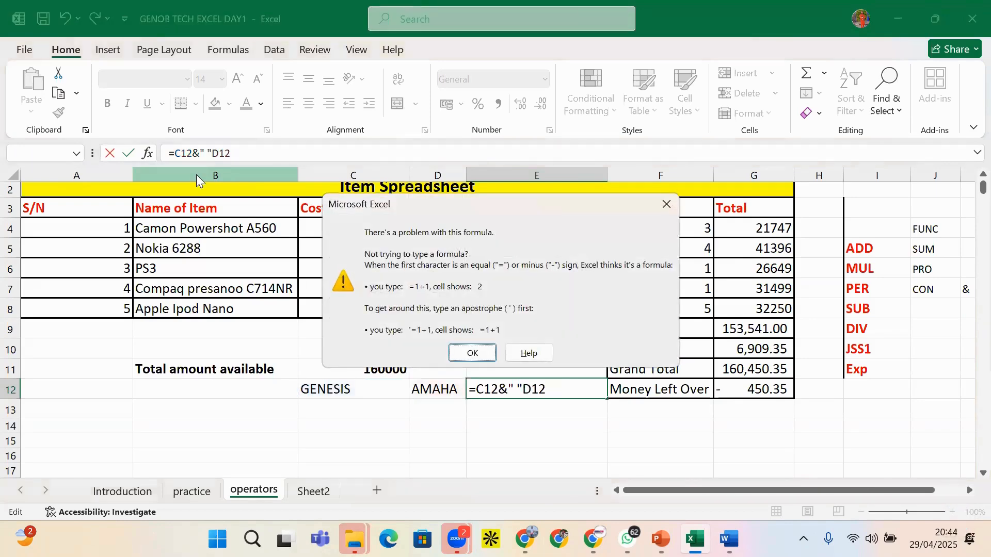
left_click(669, 206)
left_click(219, 152)
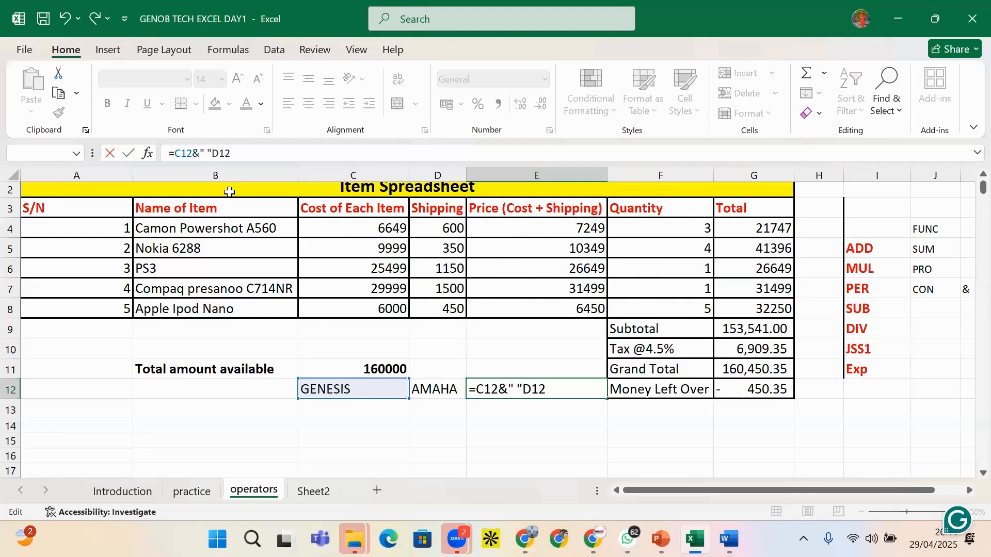
type("&")
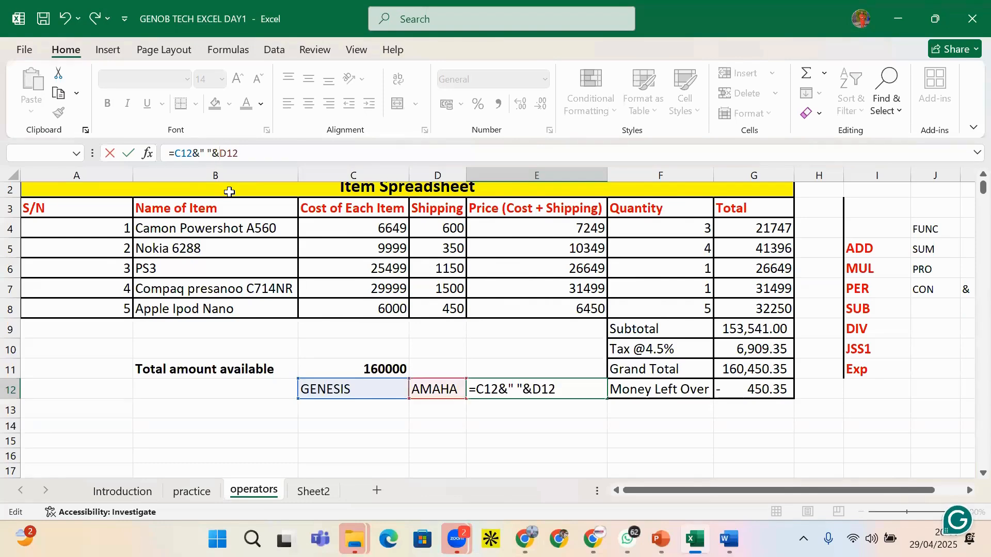
key("Return")
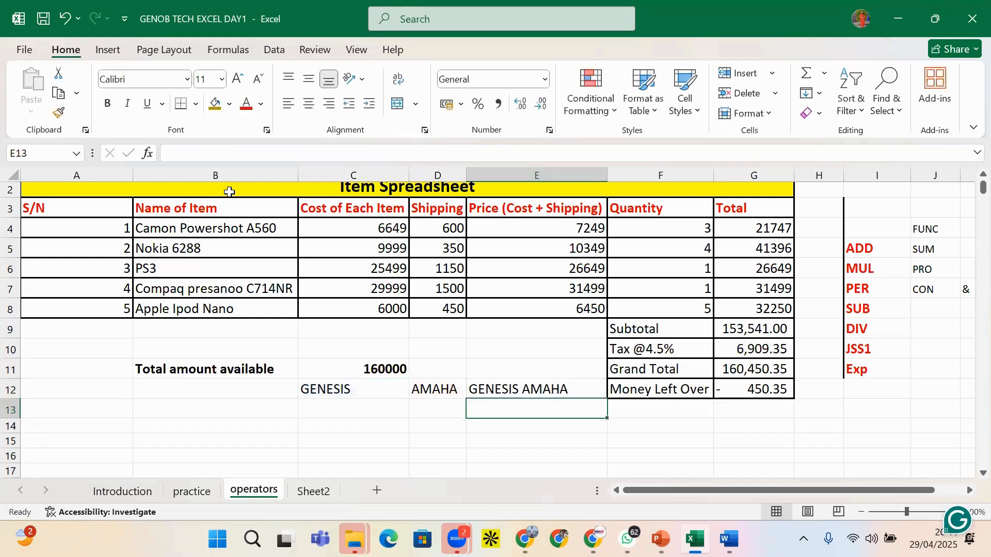
left_click(489, 390)
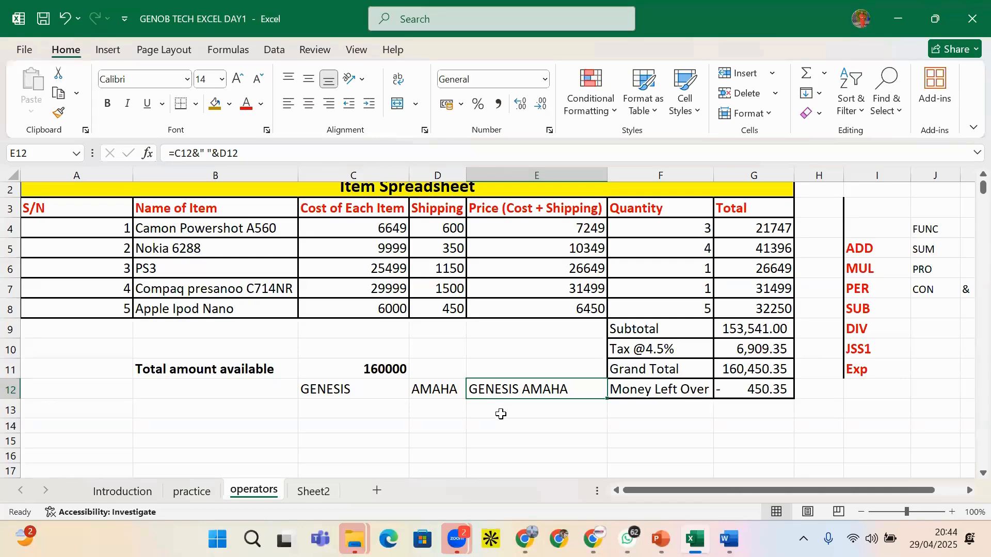
left_click(447, 399)
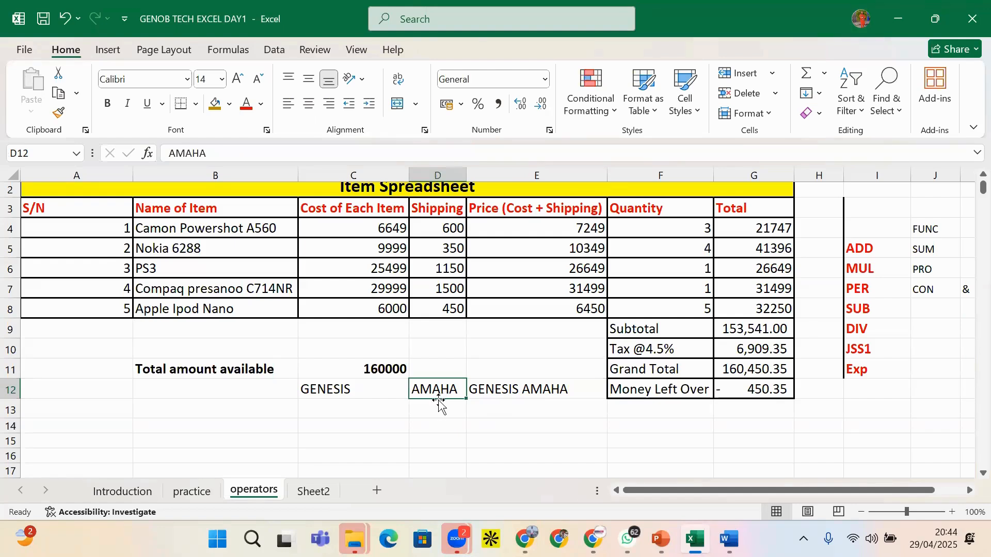
left_click(501, 393)
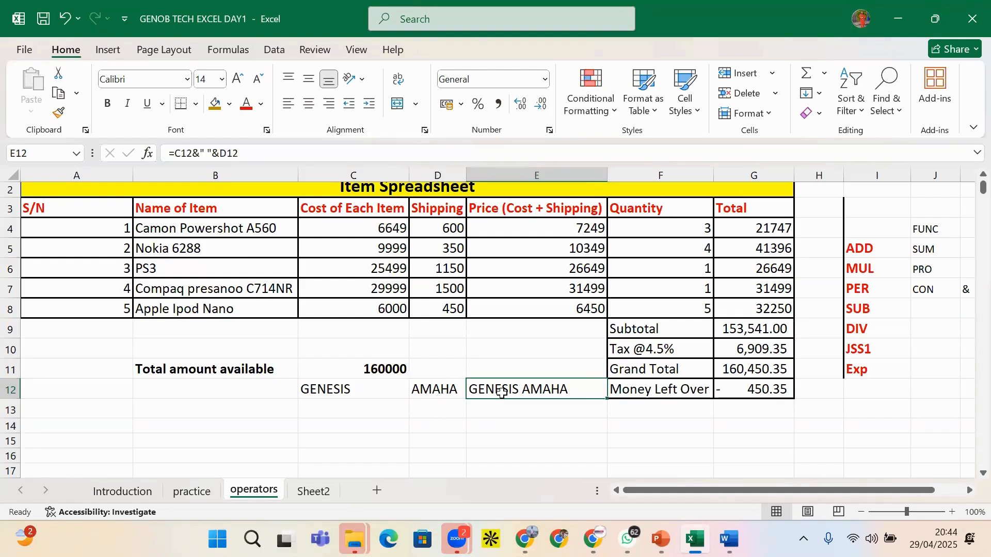
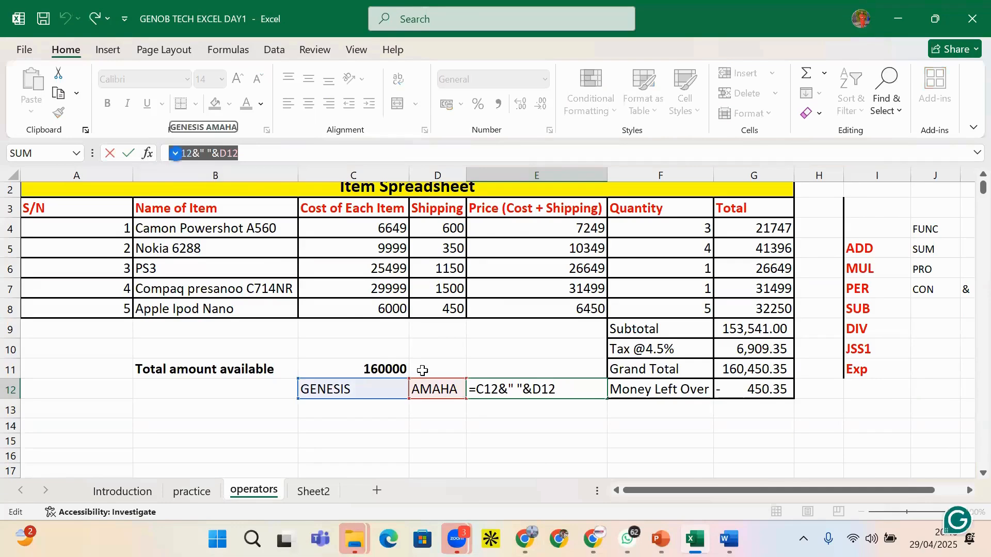
left_click(226, 158)
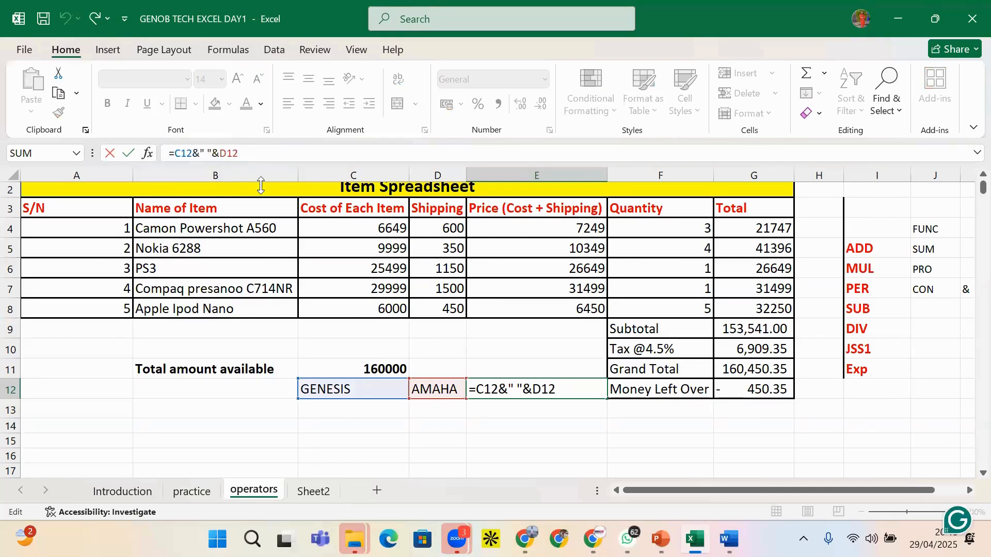
left_click(426, 418)
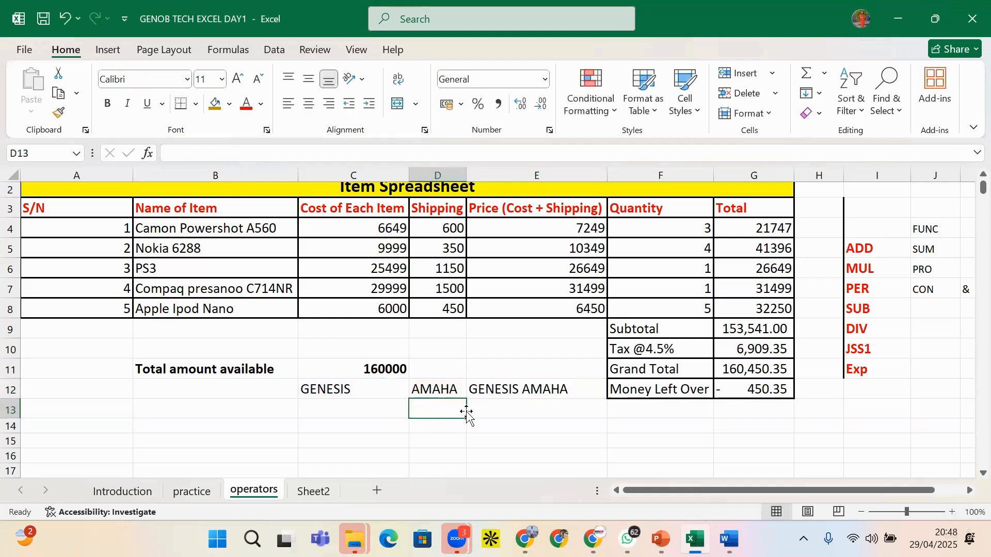
left_click(503, 391)
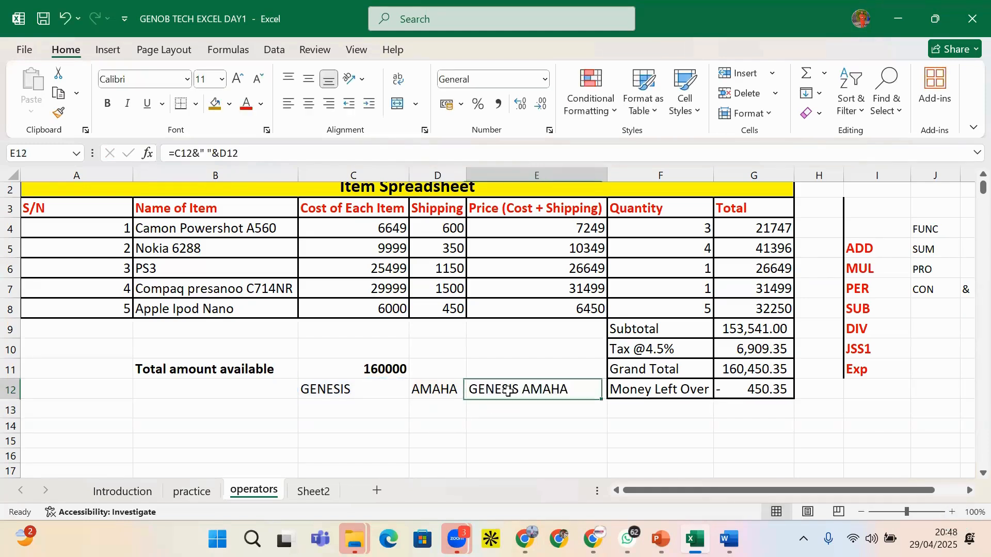
left_click(442, 415)
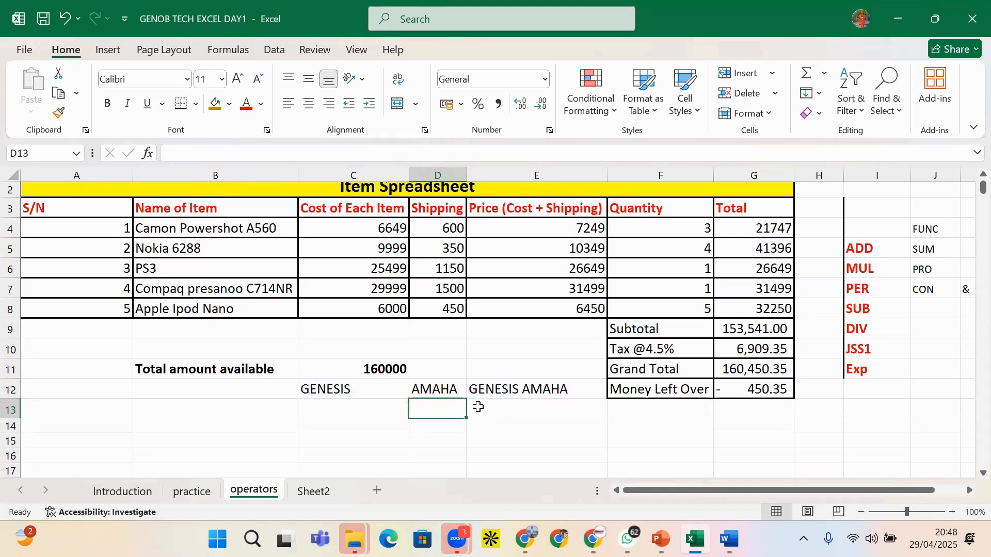
left_click(506, 412)
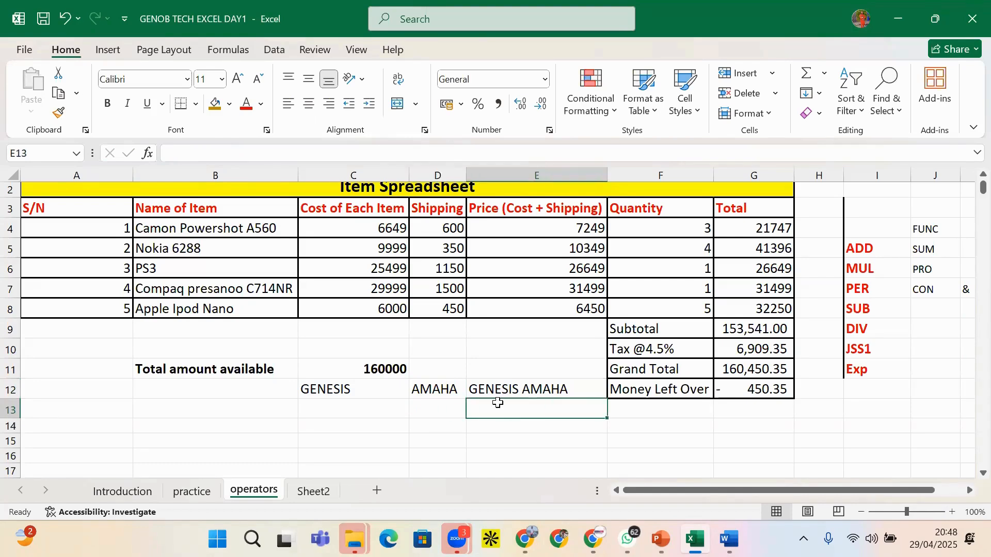
type("=C")
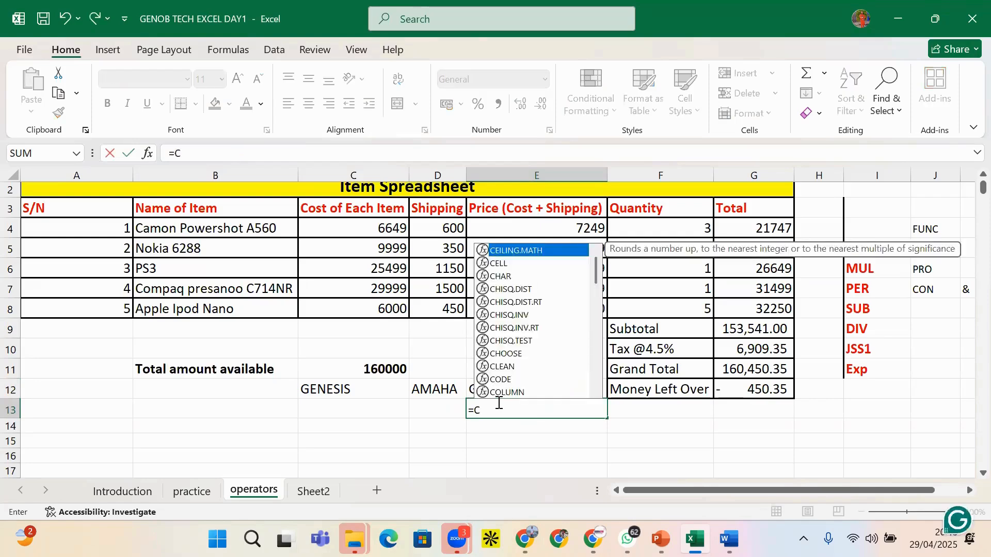
type("ONA")
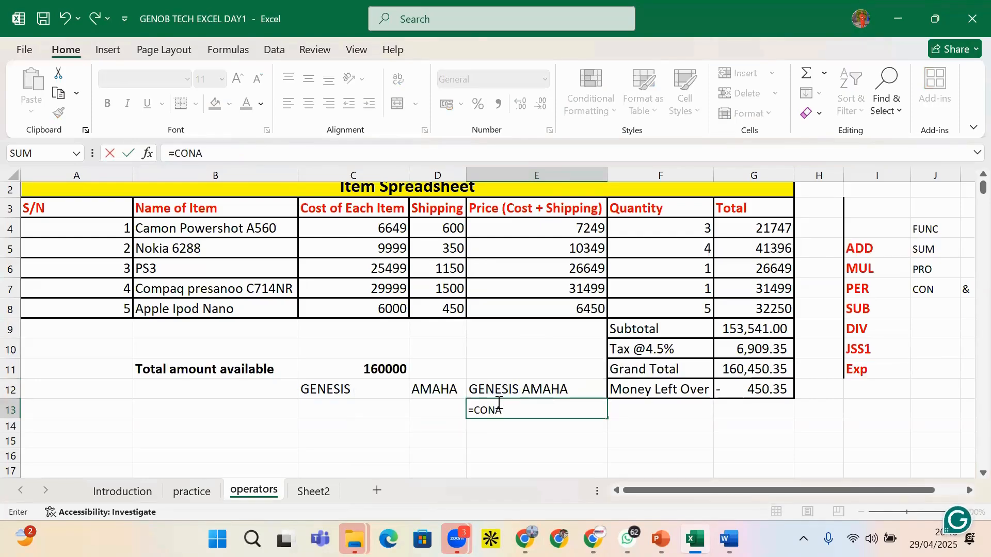
key("BackSpace")
type("CAT")
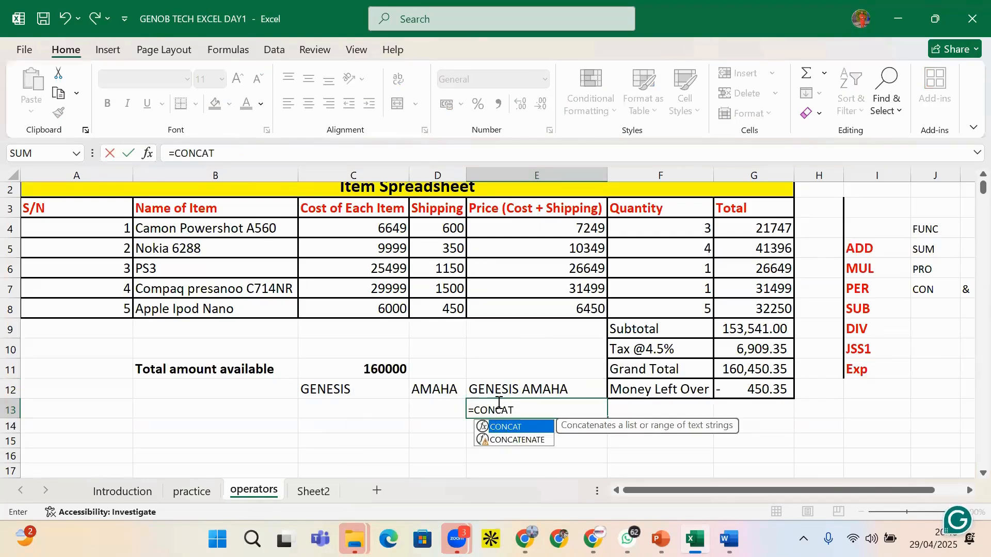
left_click(504, 441)
double_click(504, 440)
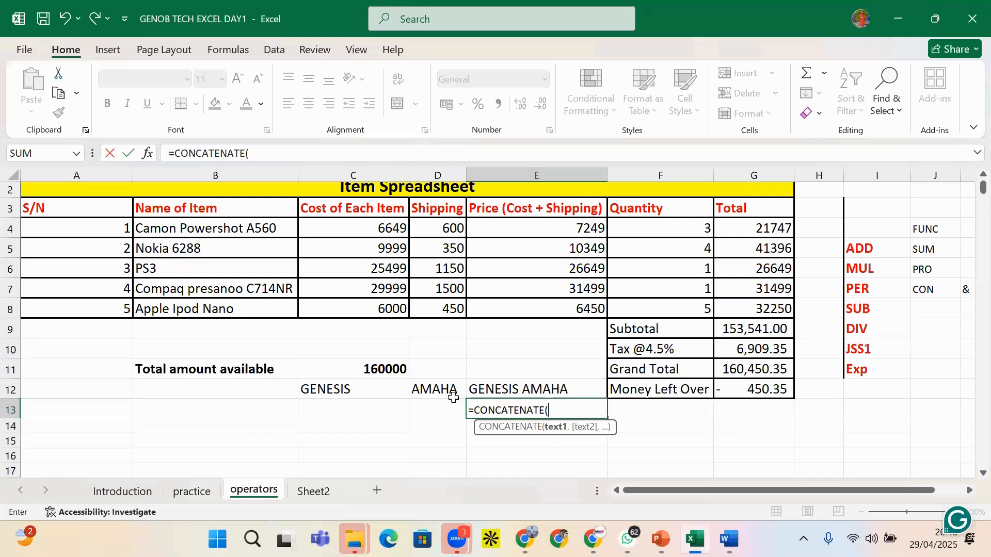
left_click(373, 393)
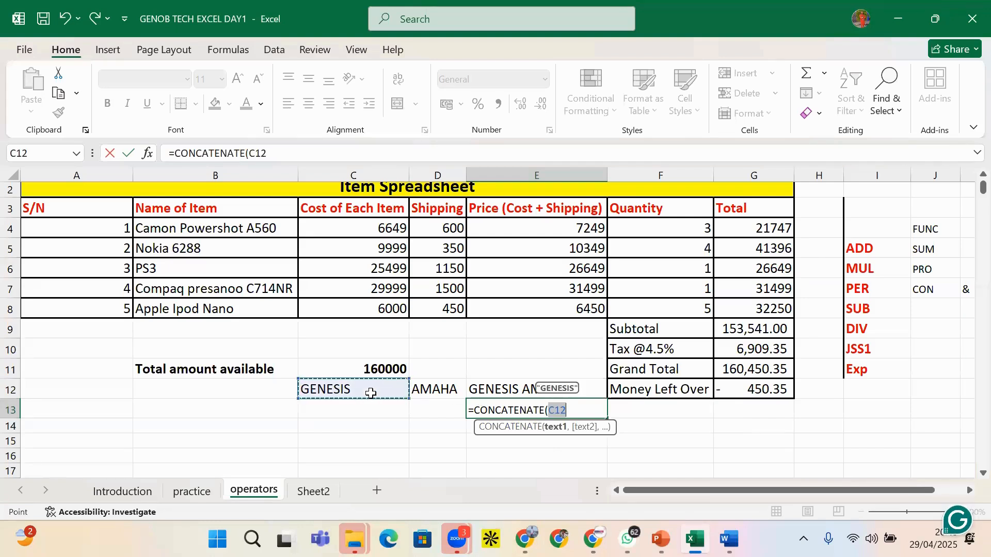
type(",")
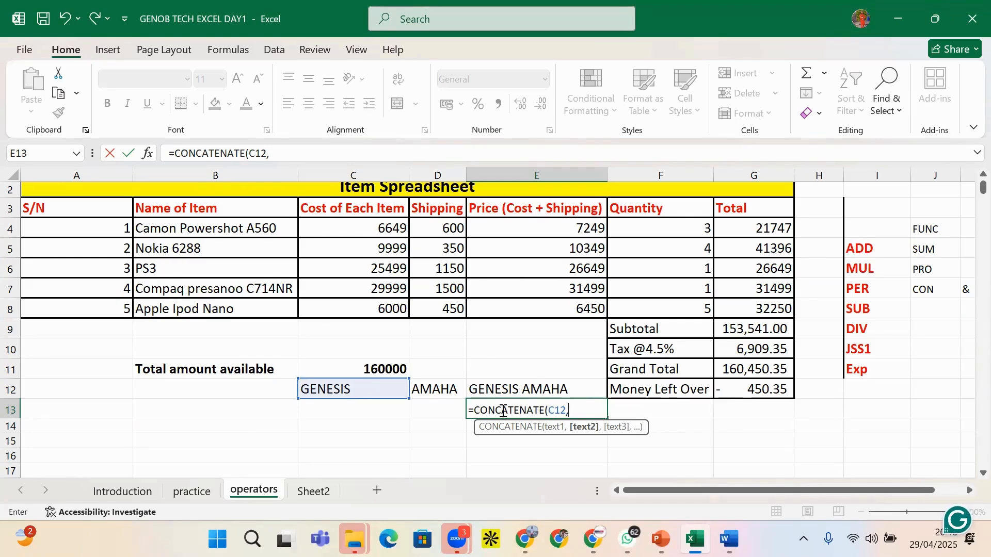
left_click(446, 390)
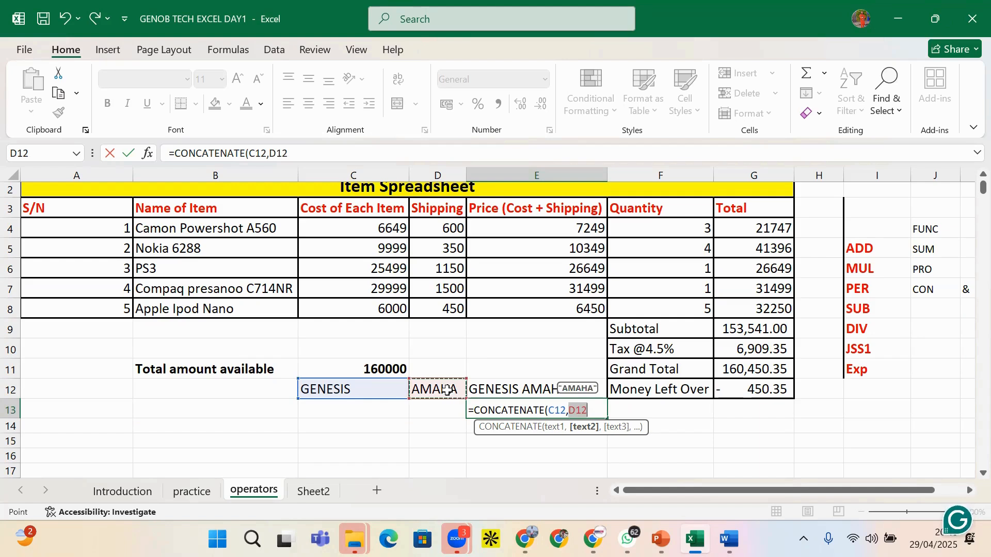
type(")")
key("Return")
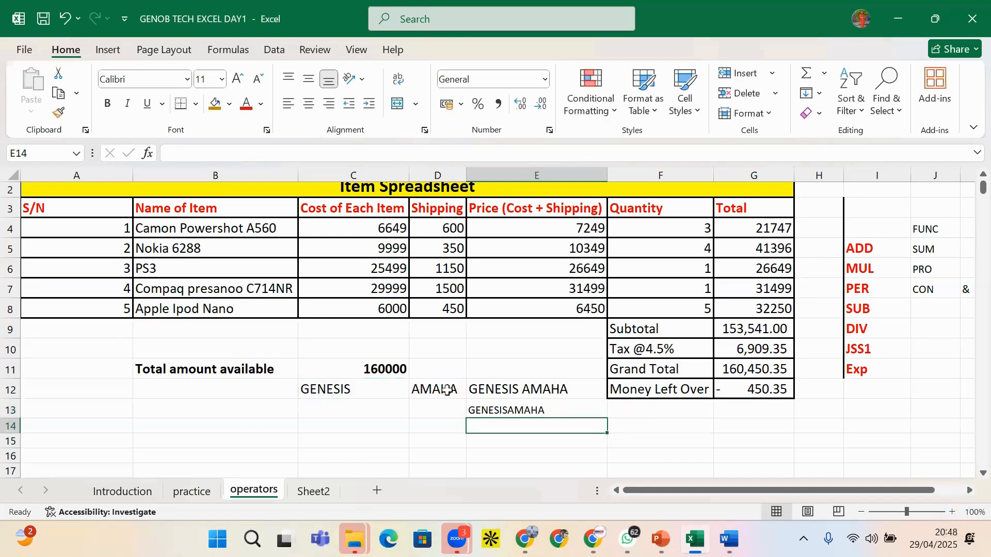
Edit E13's formula to =CONCATENATE(C12,"",D12) with an empty-quotes argument
left_click(503, 412)
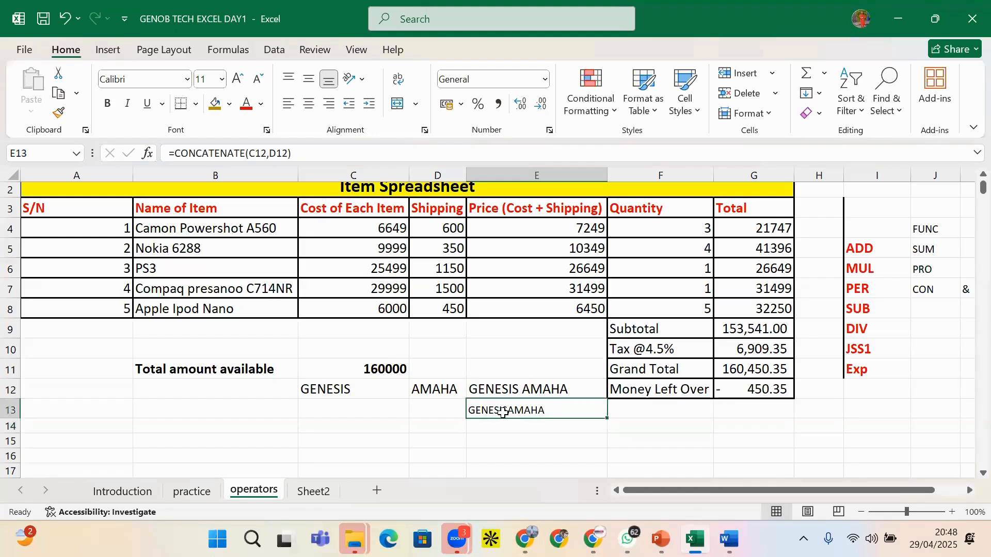
left_click(267, 153)
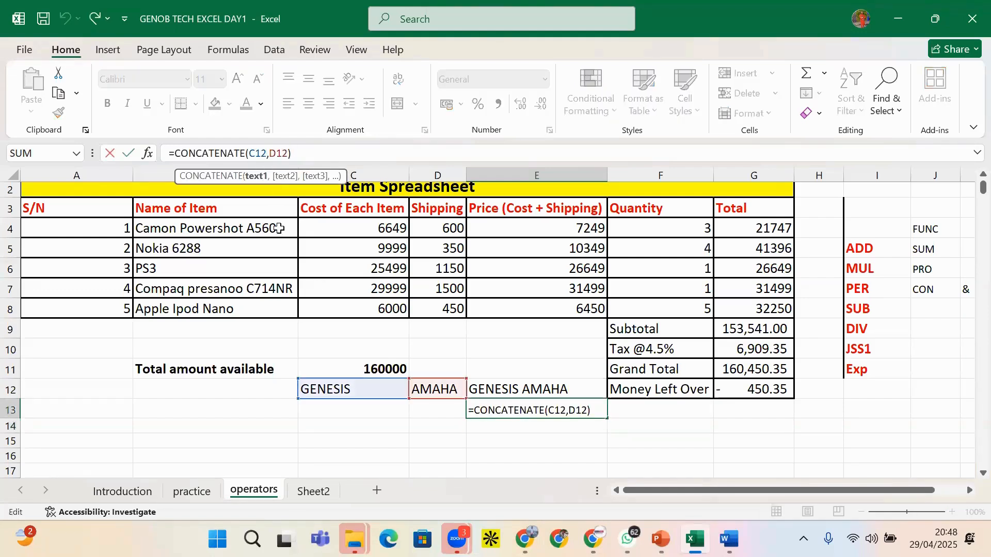
left_click(273, 154)
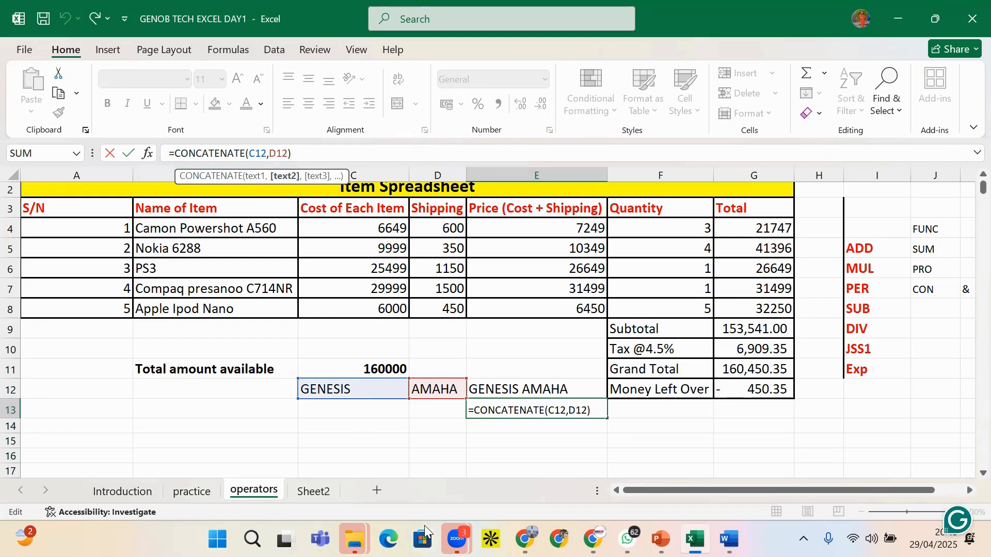
type("\"")
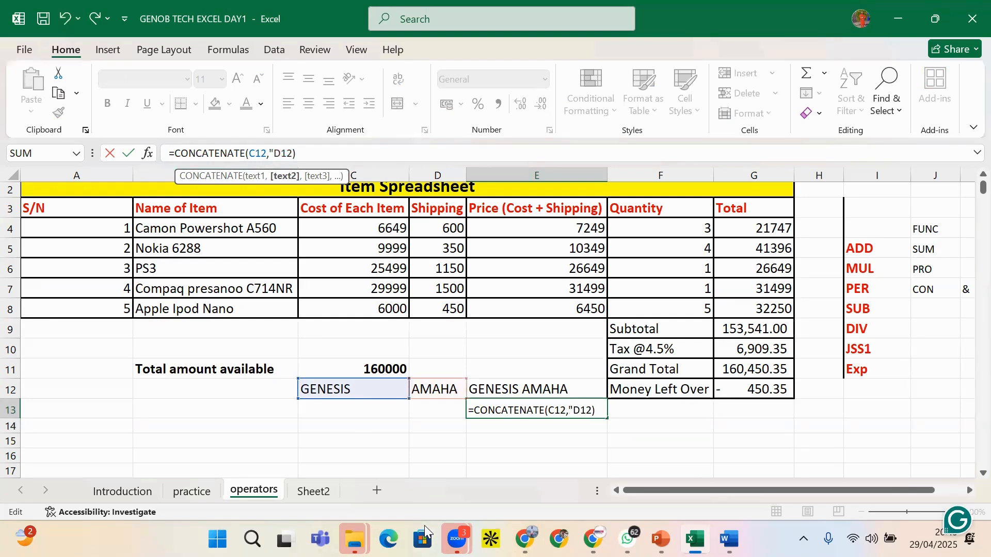
type("\",")
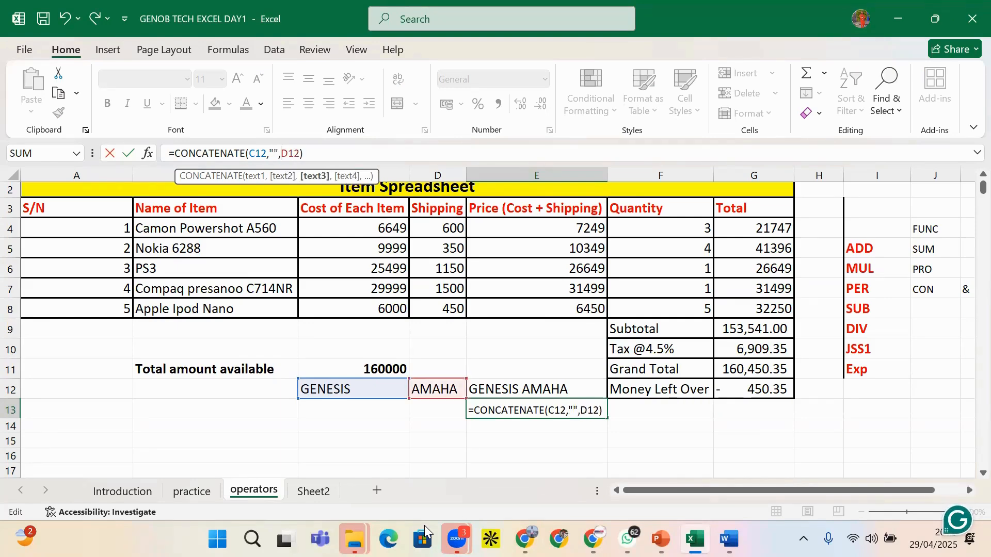
key("Return")
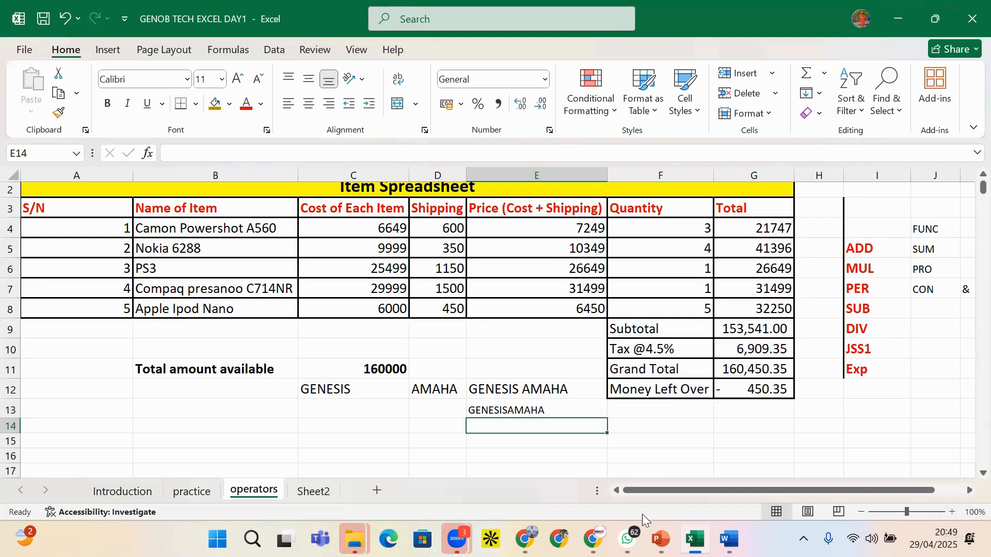
left_click(514, 411)
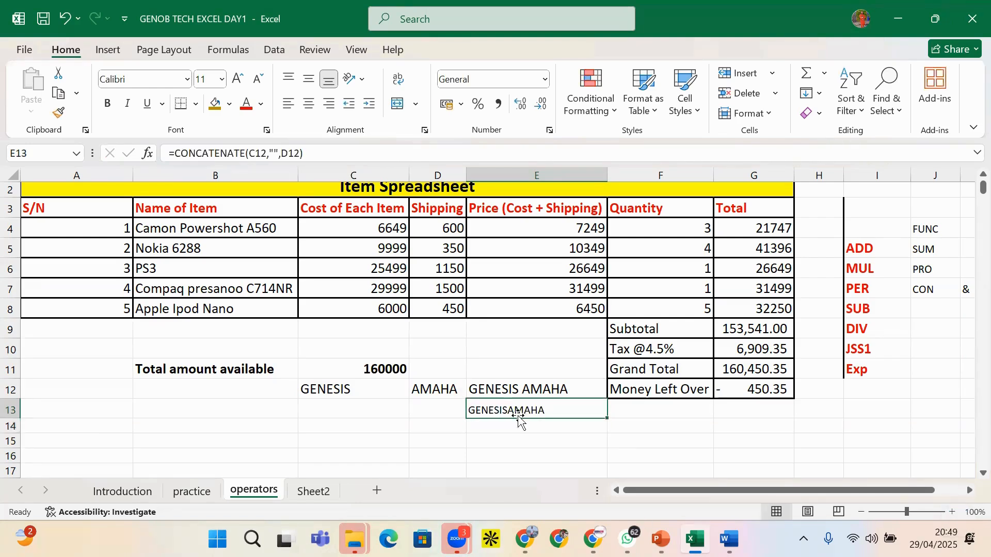
left_click(274, 150)
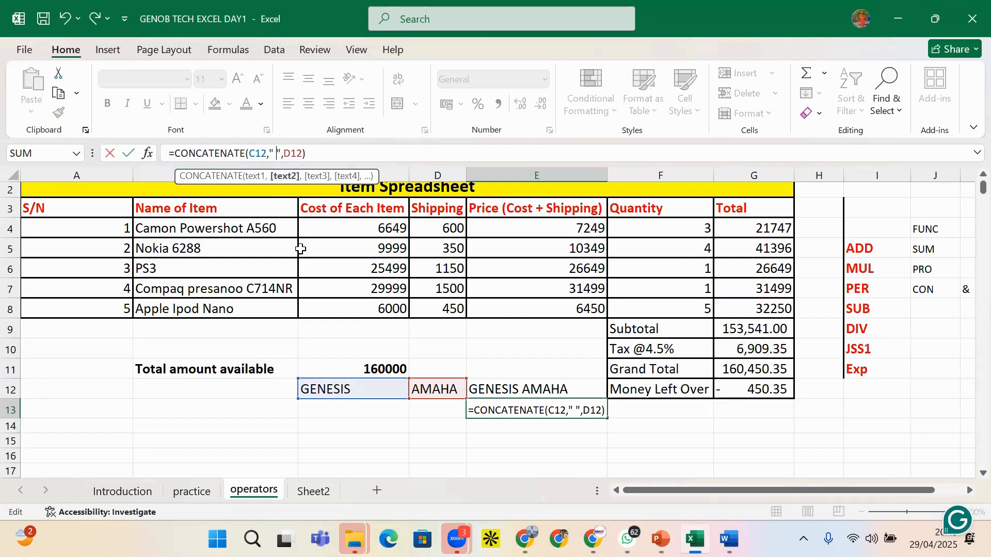
key("Return")
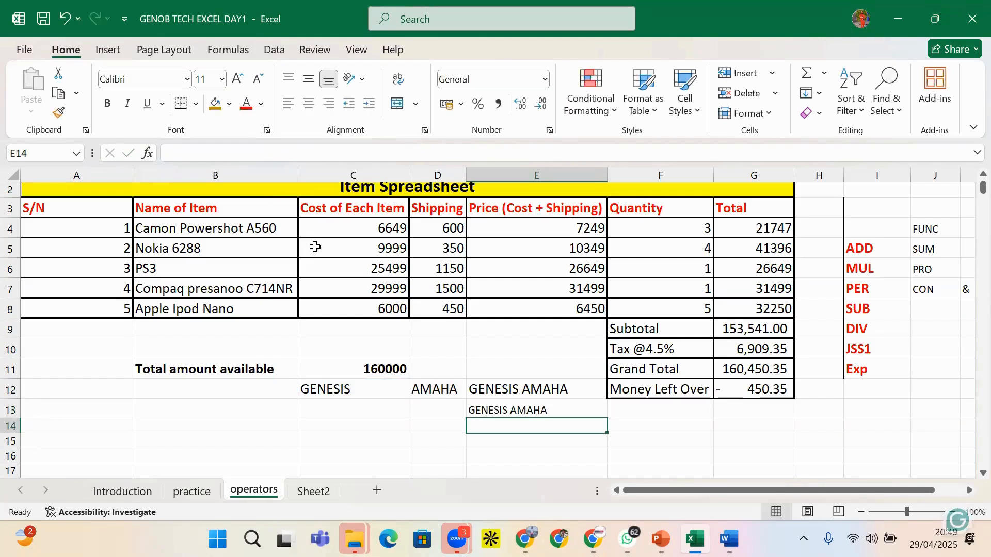
left_click(509, 410)
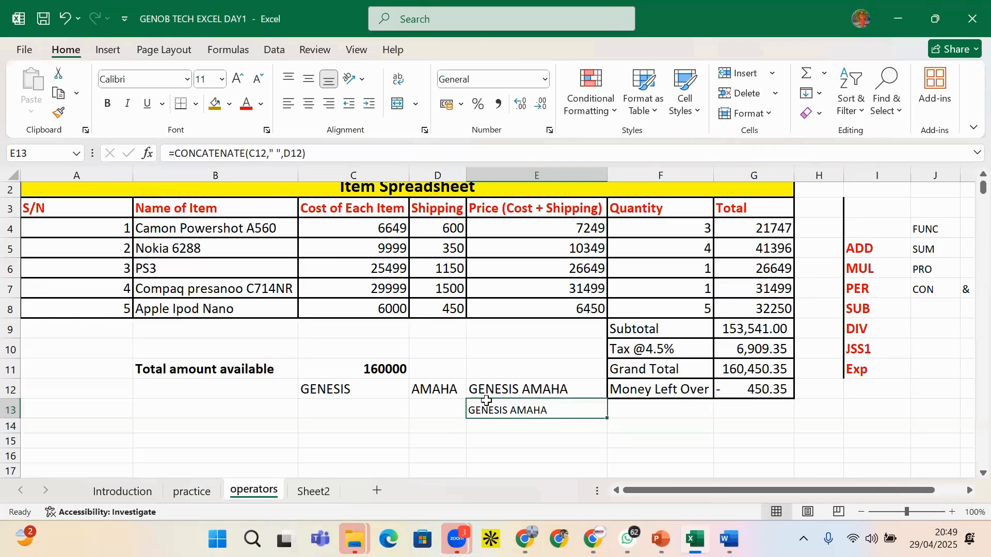
left_click(499, 390)
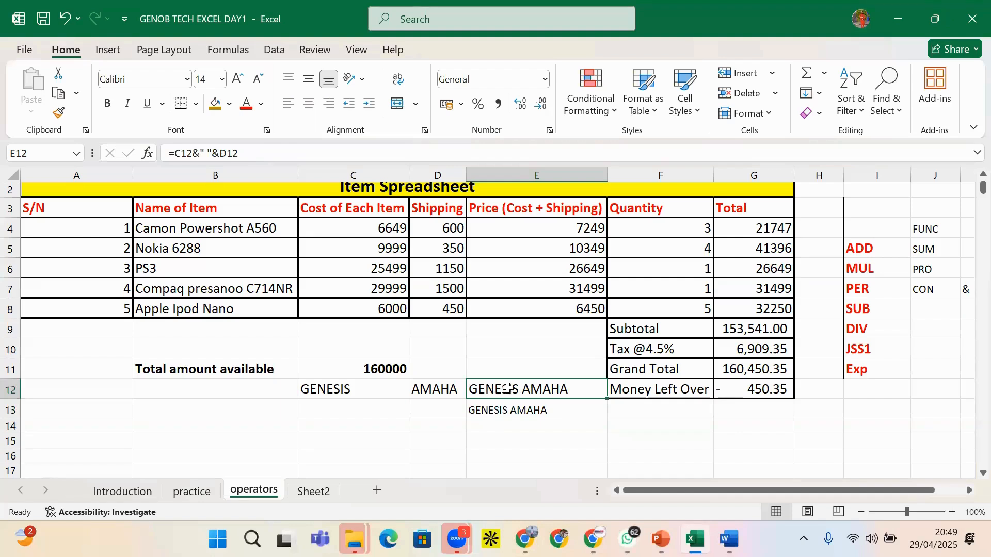
Replace E12's formula with =C12&D12
key("Delete")
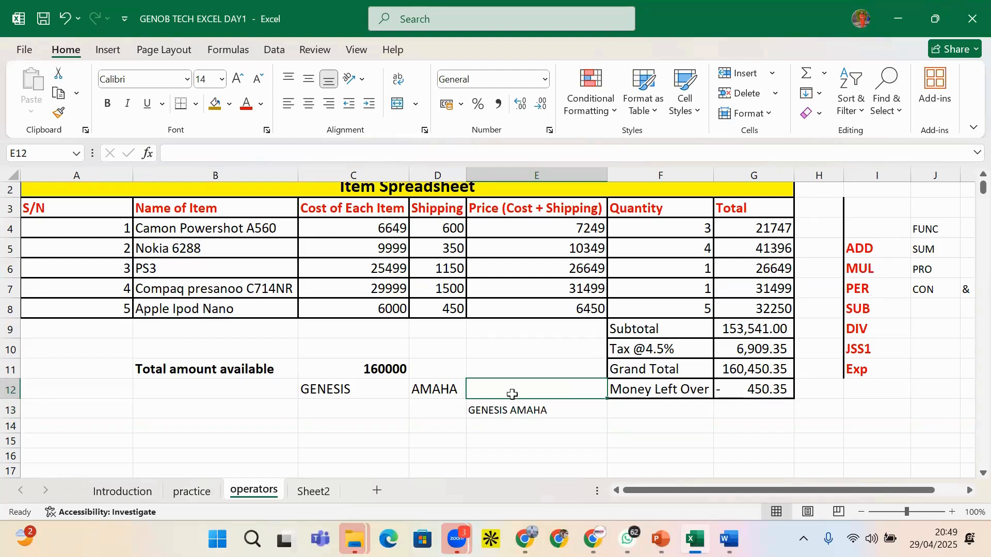
type("=")
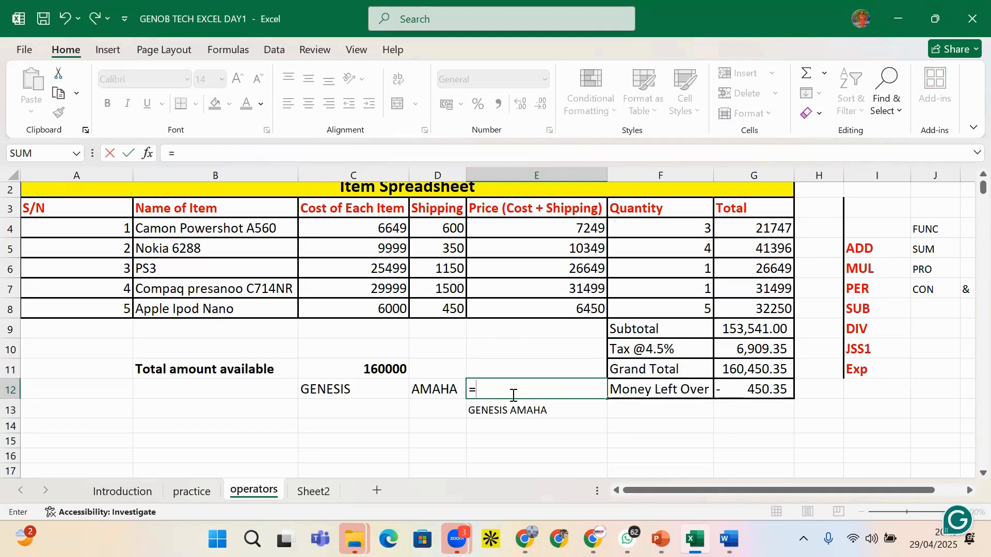
left_click(379, 389)
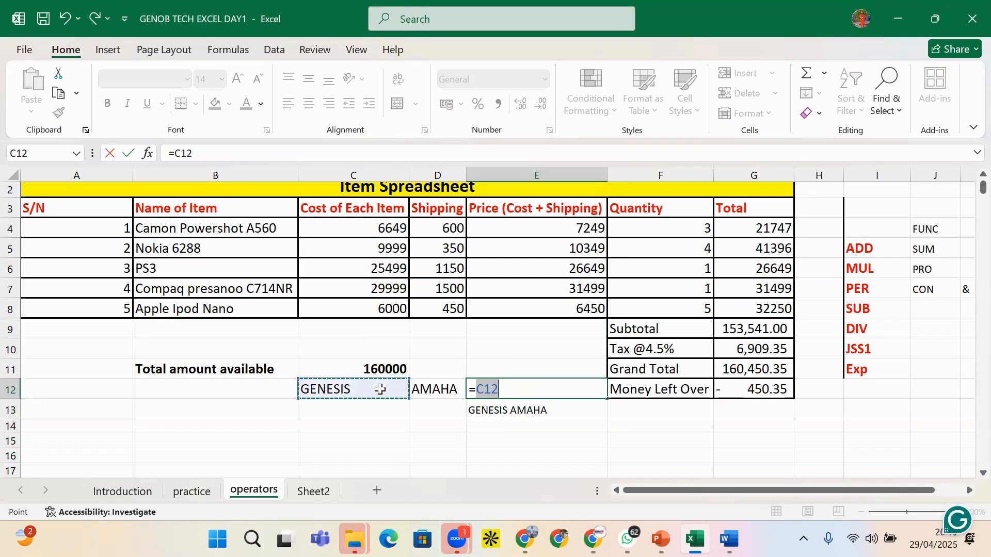
type("&")
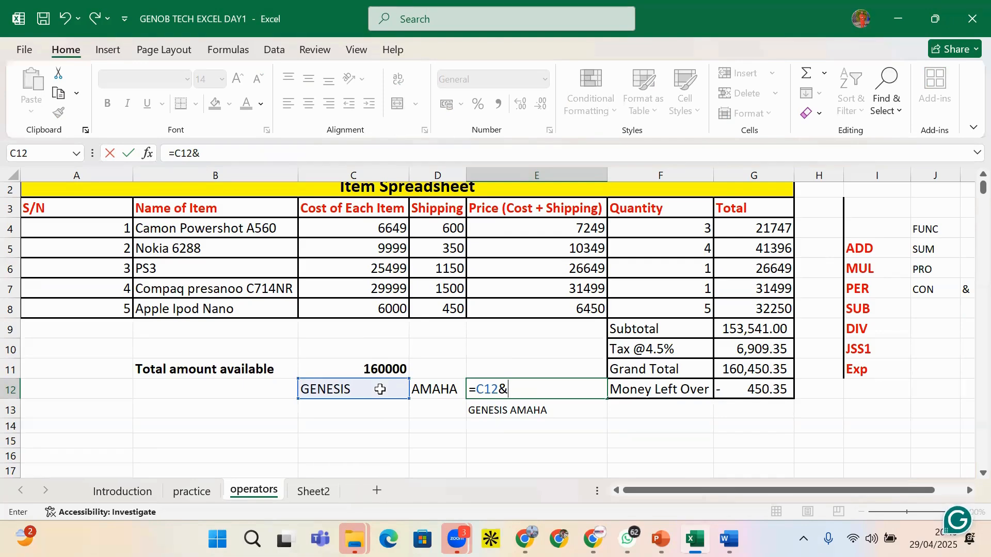
type("D1")
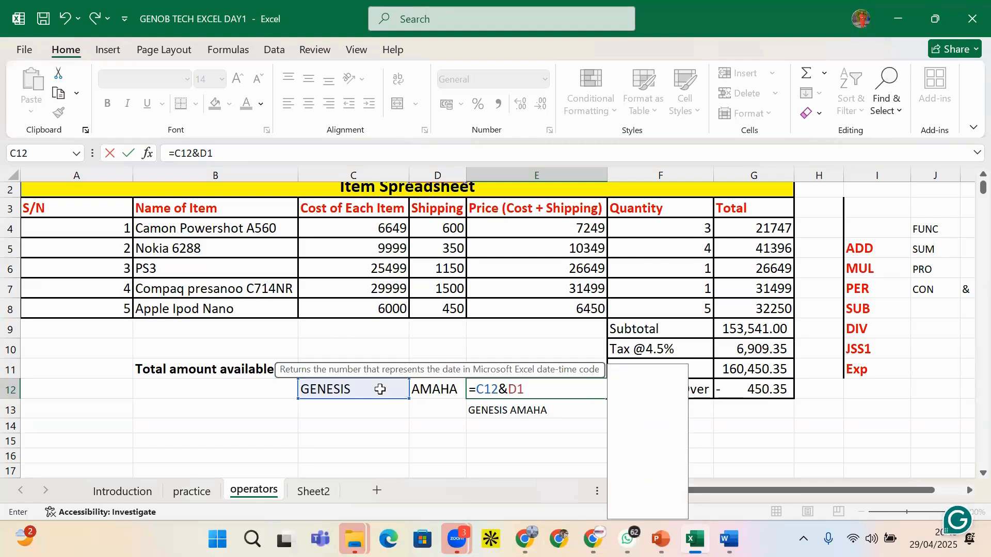
type("2")
key("Return")
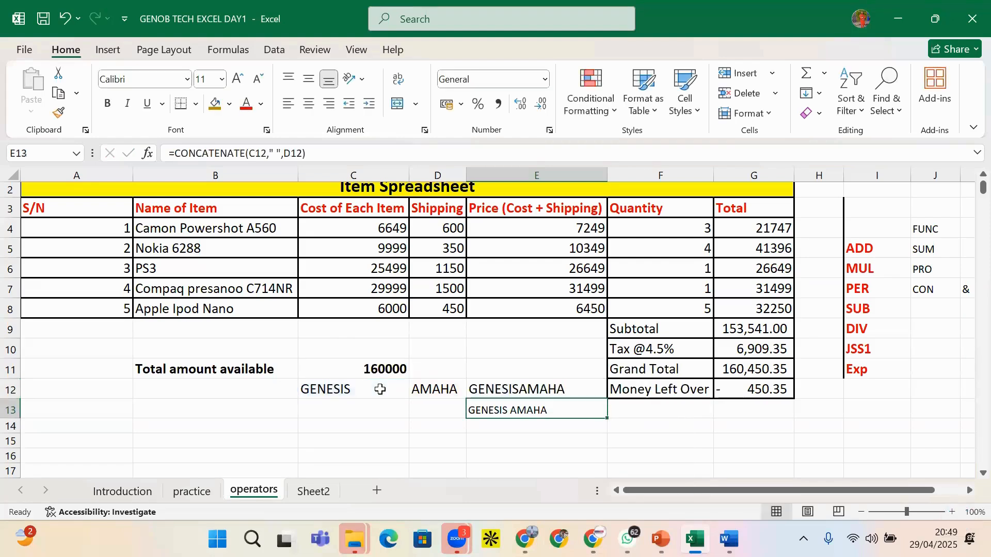
Insert " "& into E12's formula, making it =C12&" "&D12
left_click(539, 391)
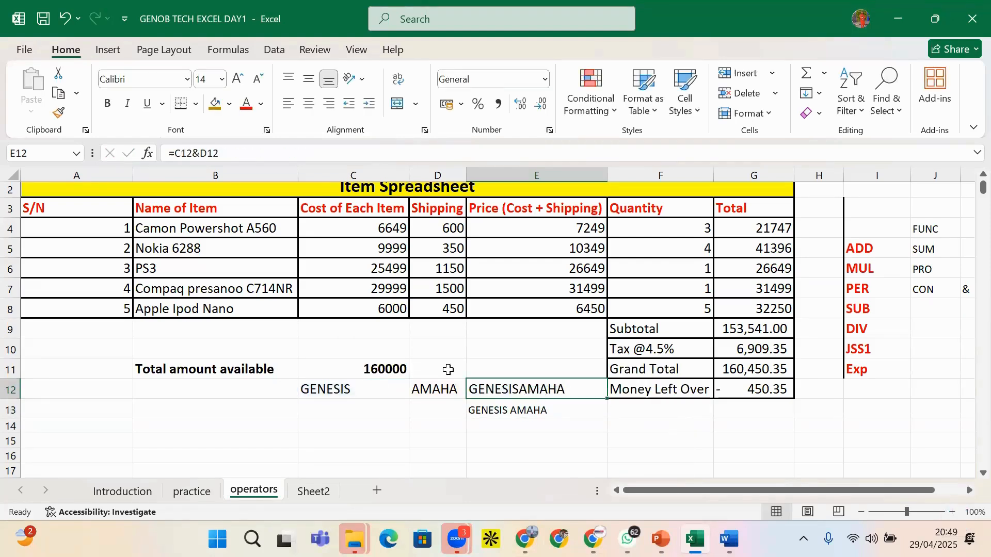
left_click(200, 154)
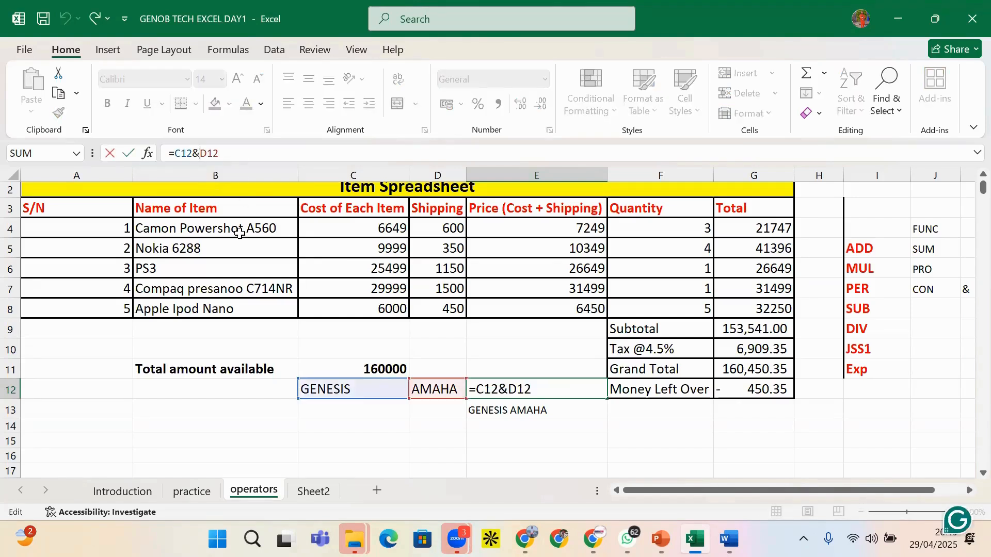
type("\"")
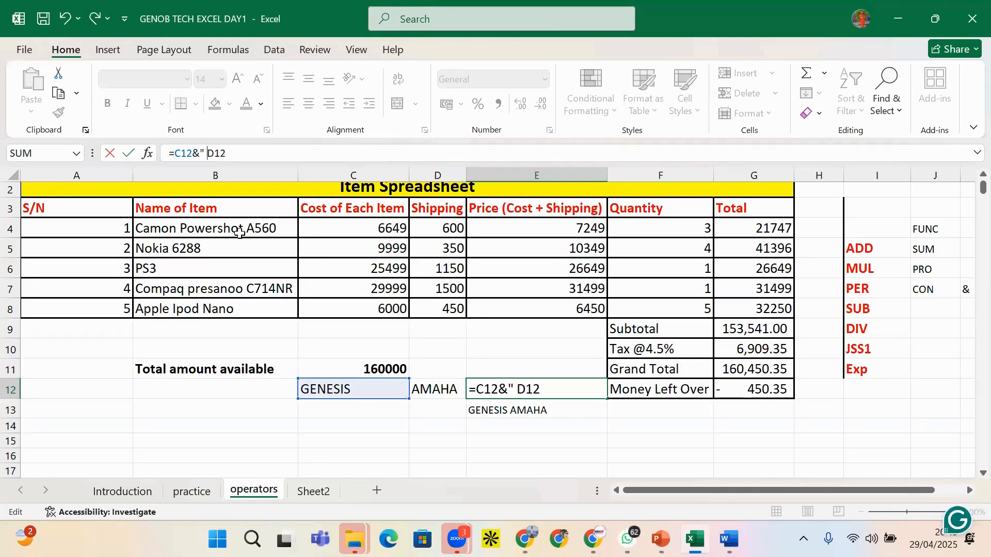
type(" \"")
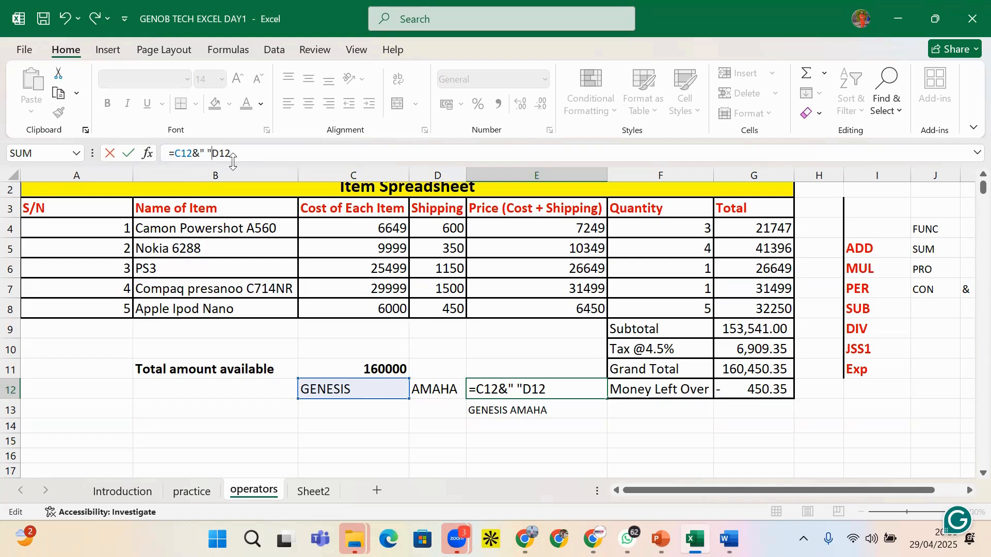
type("&")
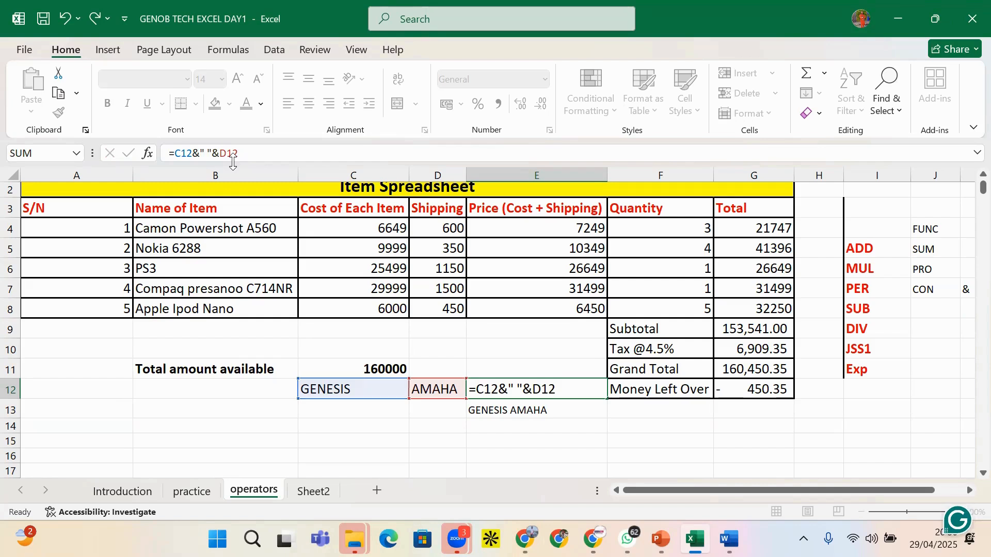
key("Return")
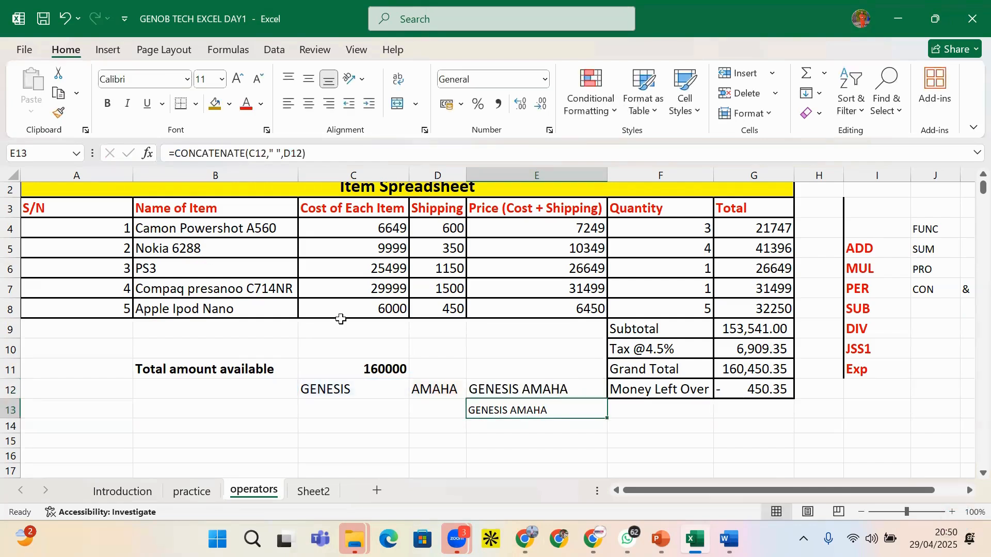
Review the cost block and the Price, quantity, Total and tax formulas
left_click(526, 390)
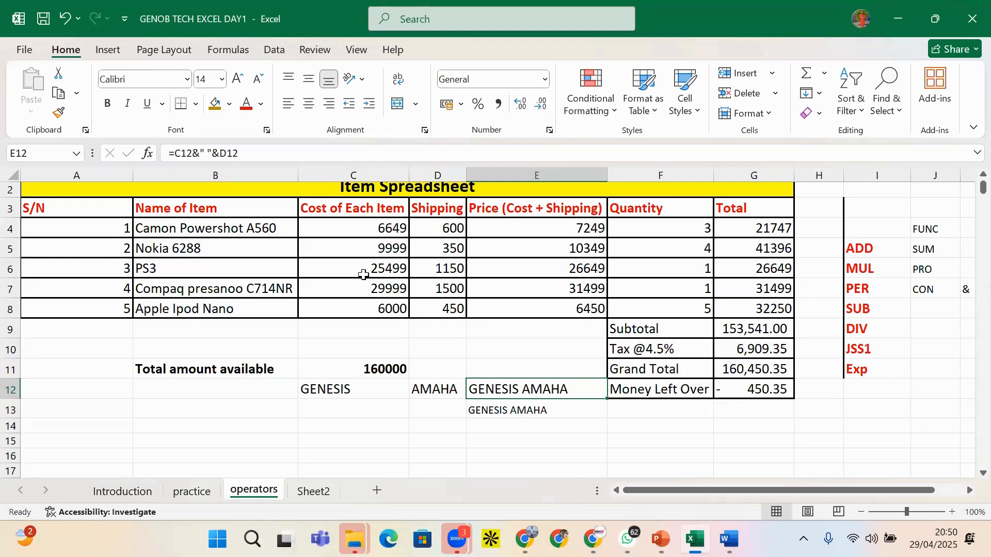
left_click_drag(385, 225, 515, 302)
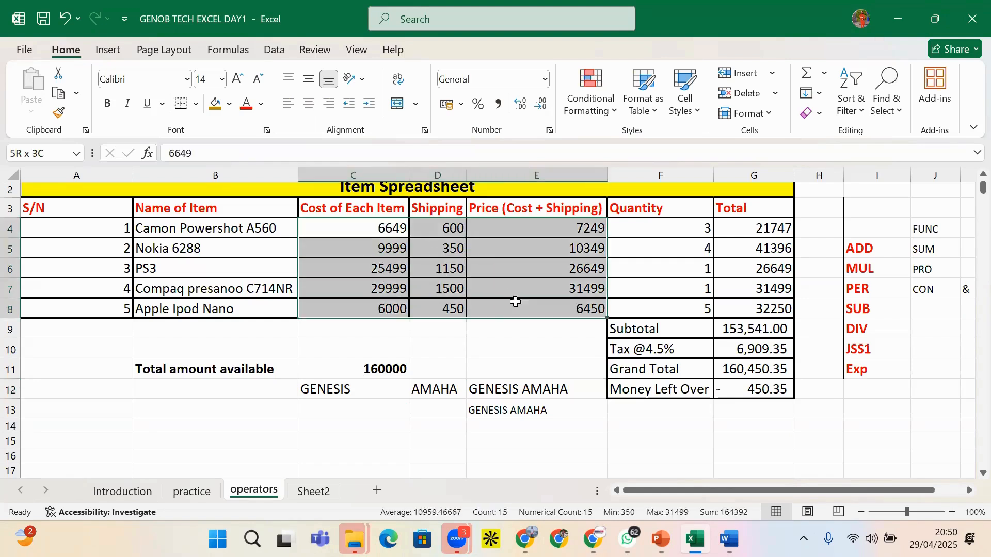
left_click(486, 289)
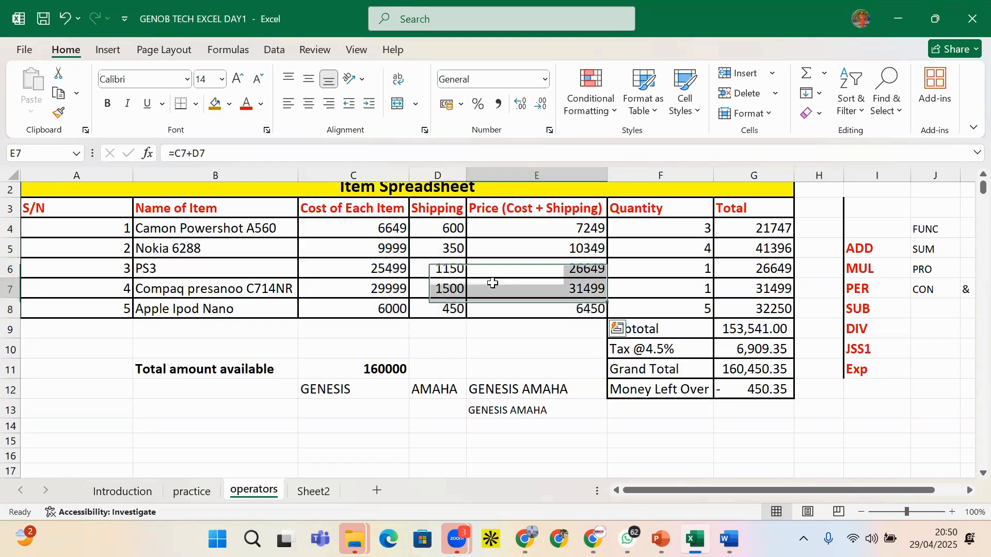
left_click(657, 268)
left_click(759, 269)
left_click(756, 348)
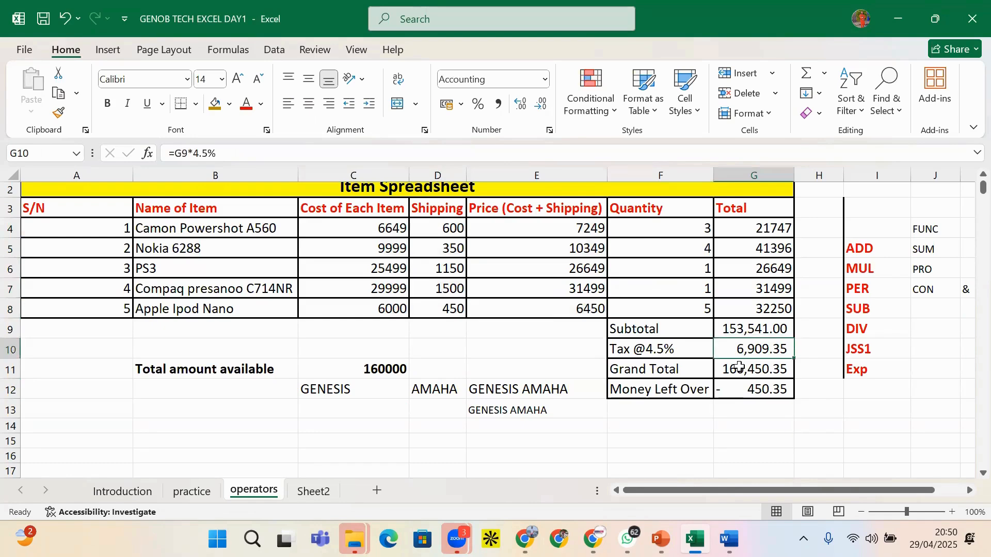
left_click(434, 368)
left_click_drag(233, 392, 531, 436)
key("Delete")
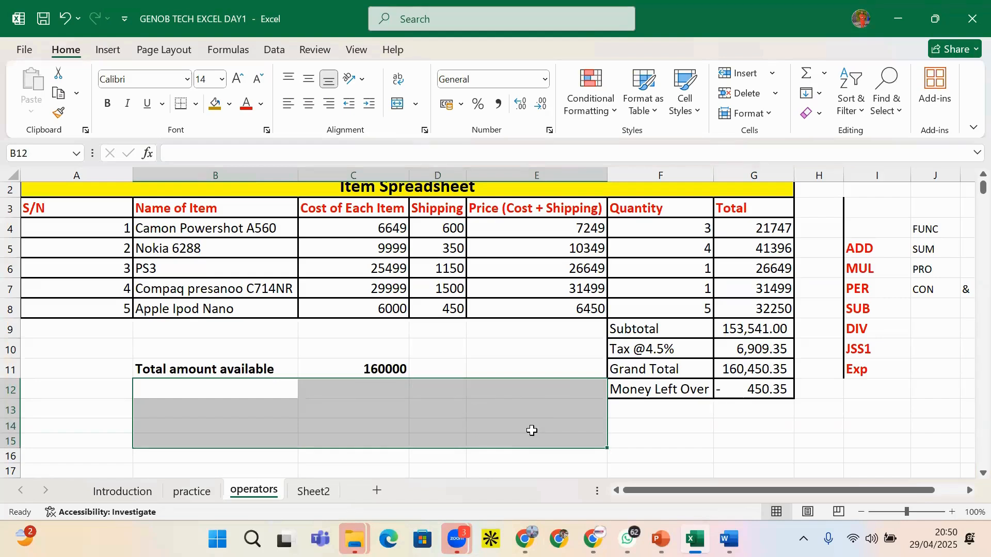
left_click(797, 372)
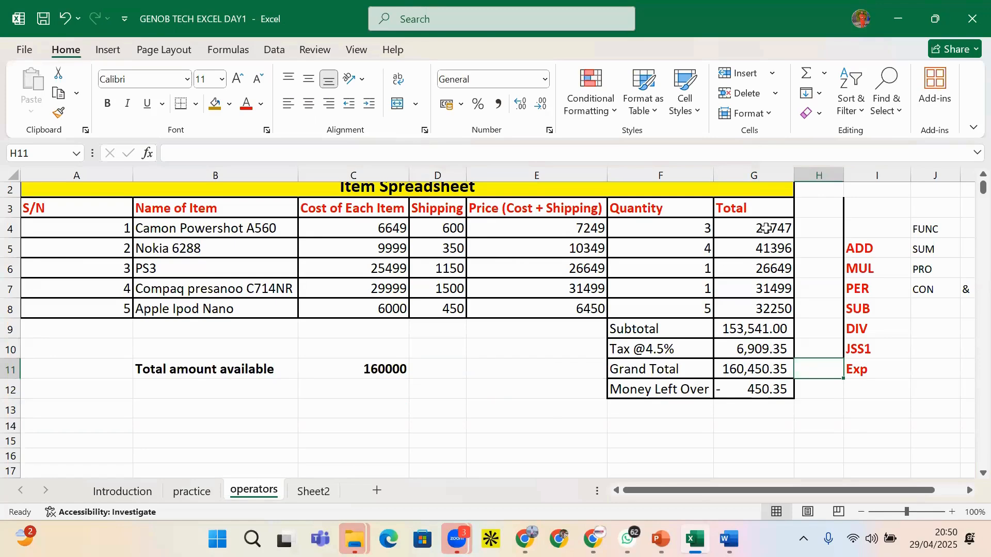
Format Total figures G4:G12 with two decimal places and thousands separators
left_click_drag(767, 228, 767, 390)
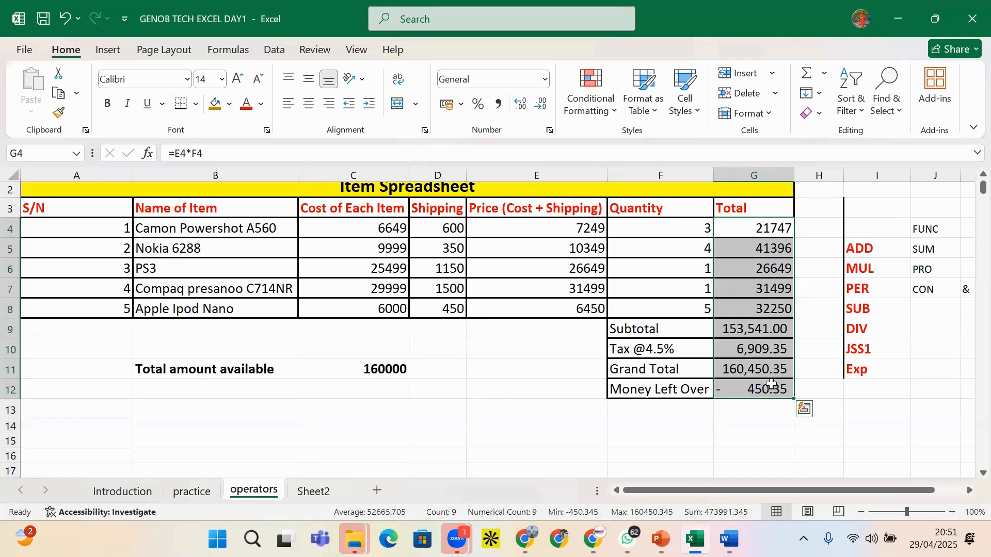
left_click(770, 390)
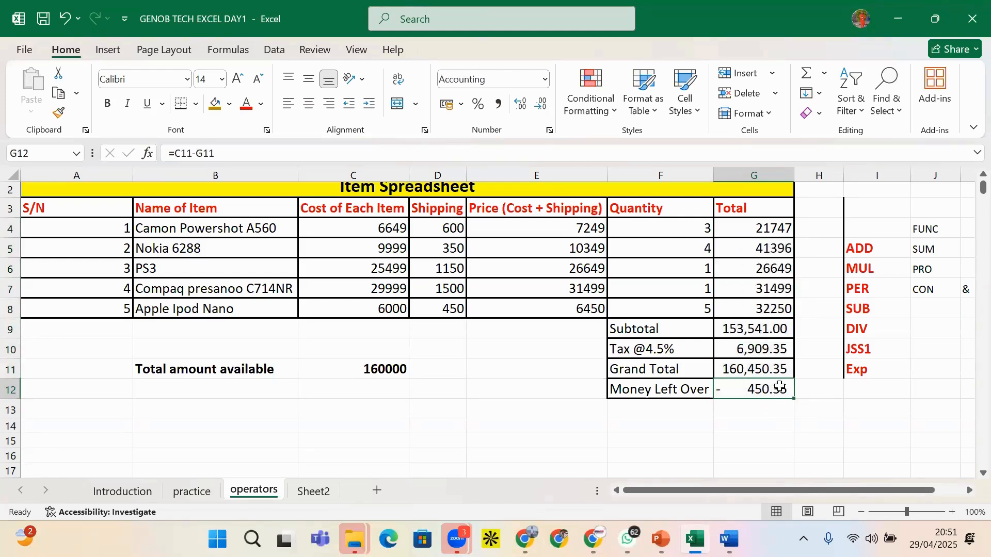
left_click_drag(773, 231, 766, 346)
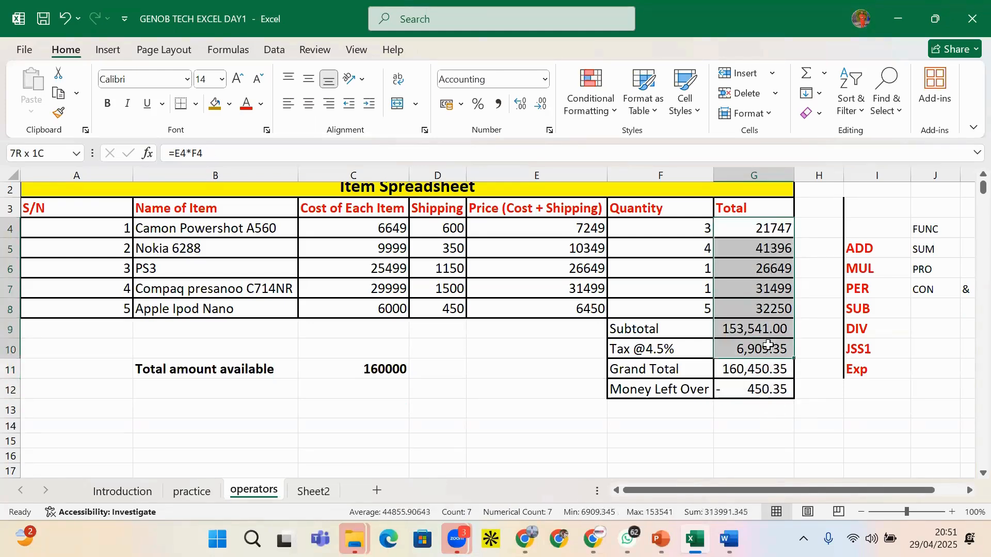
left_click_drag(753, 231, 759, 391)
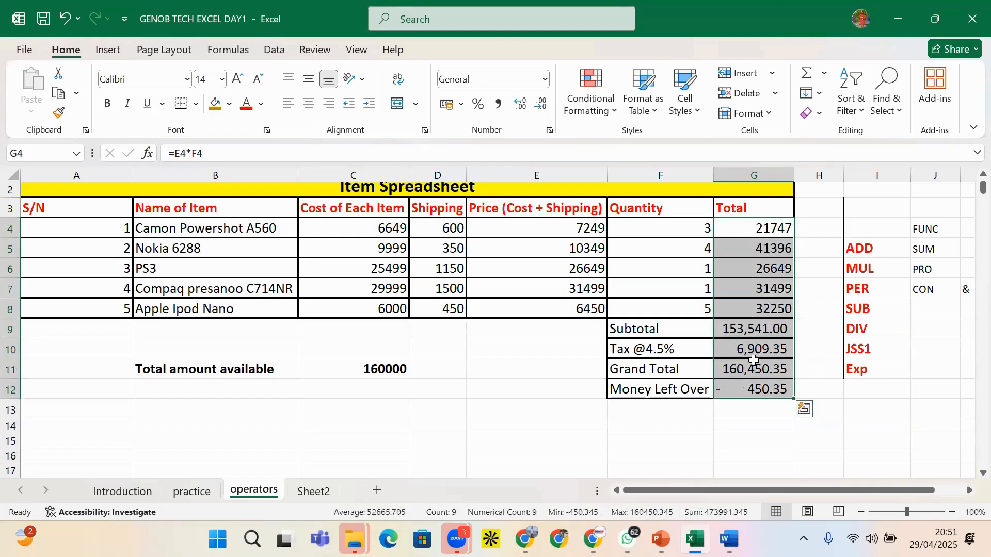
left_click(541, 104)
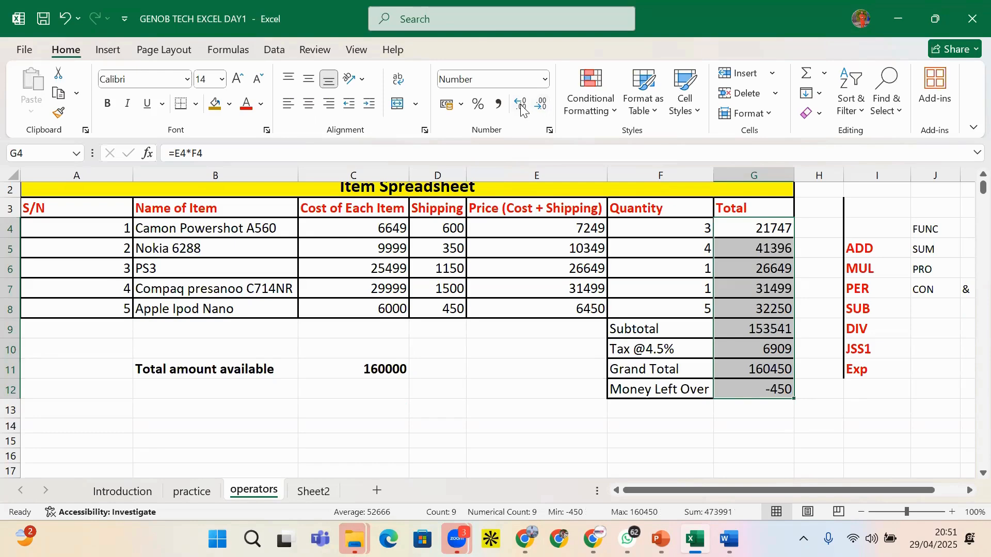
left_click(521, 105)
left_click(521, 105)
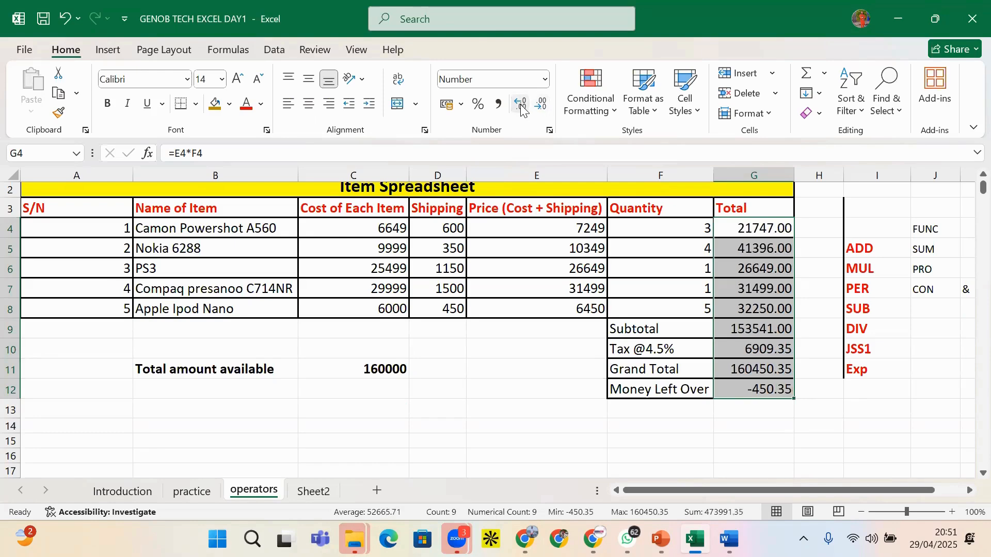
left_click(521, 106)
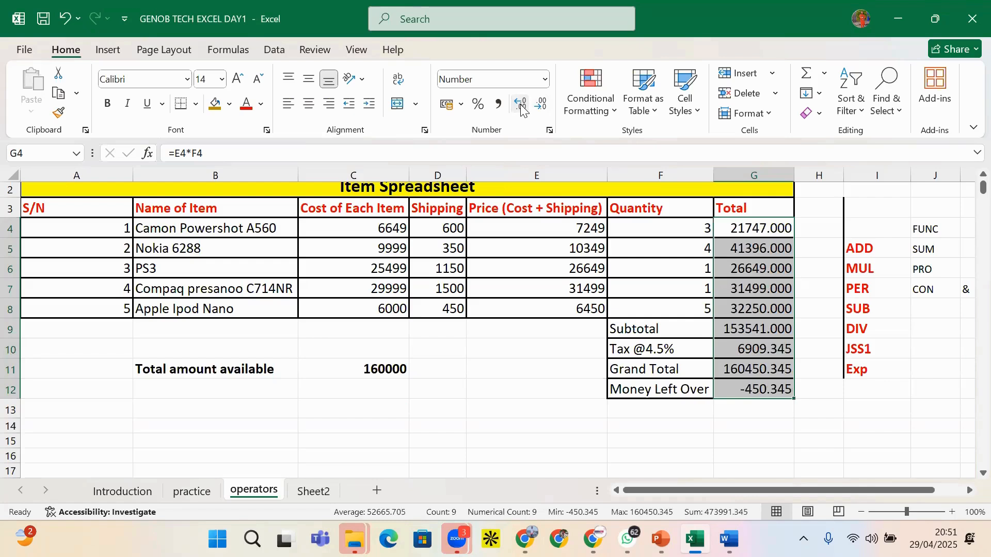
left_click(523, 106)
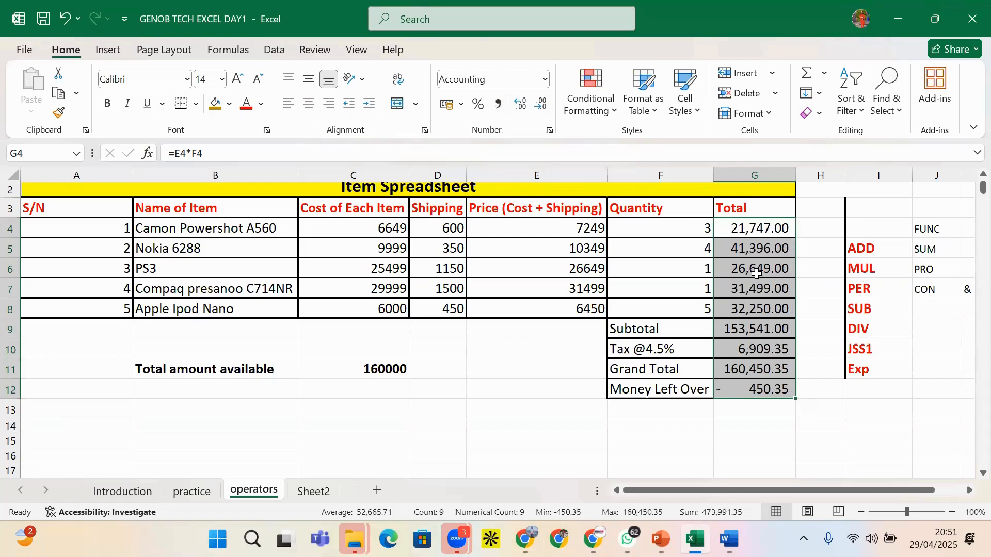
left_click(542, 110)
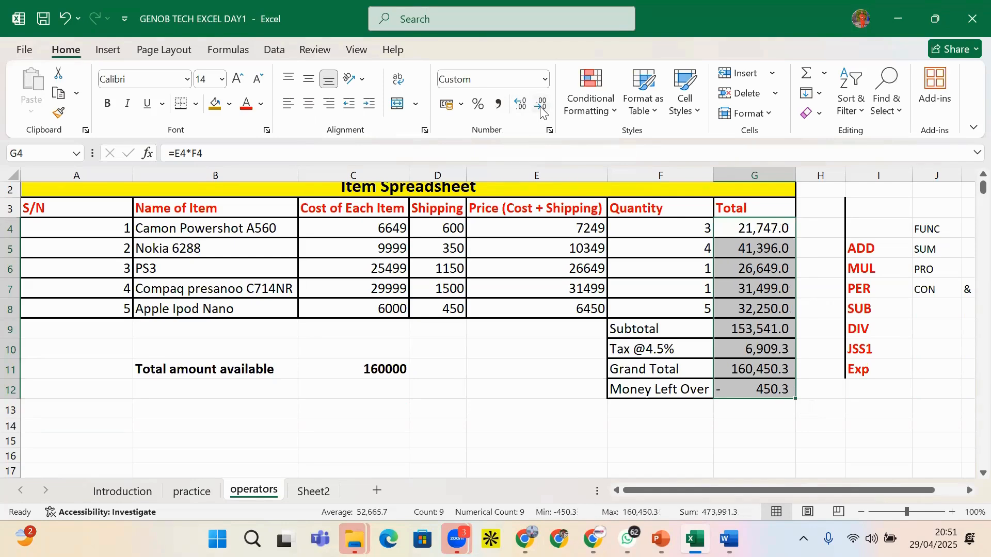
left_click(542, 110)
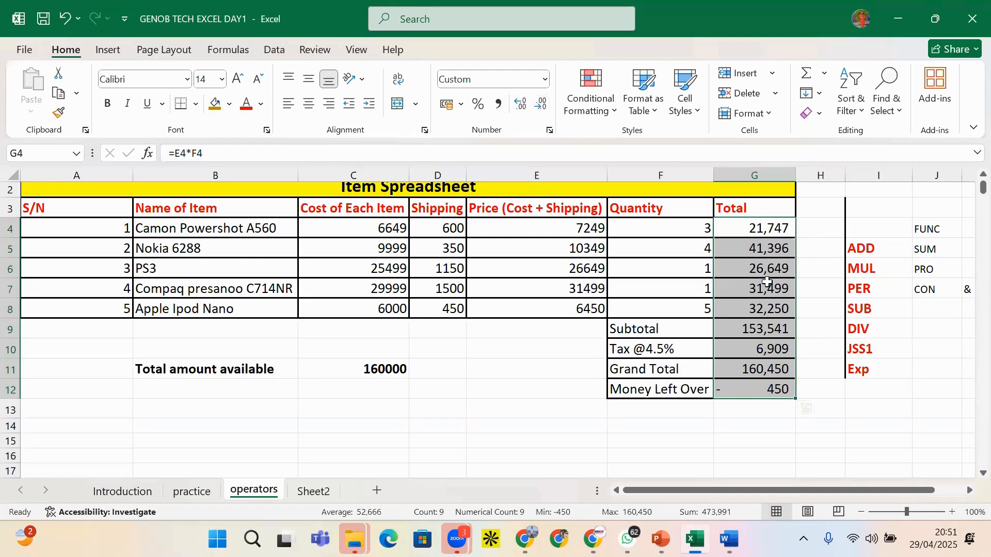
key("ctrl+z")
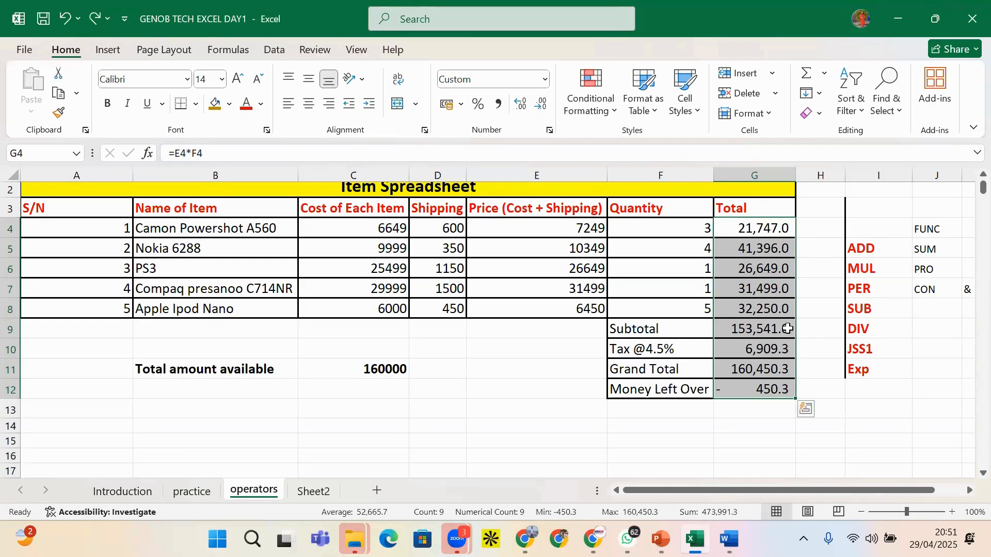
key("ctrl+z")
left_click(801, 392)
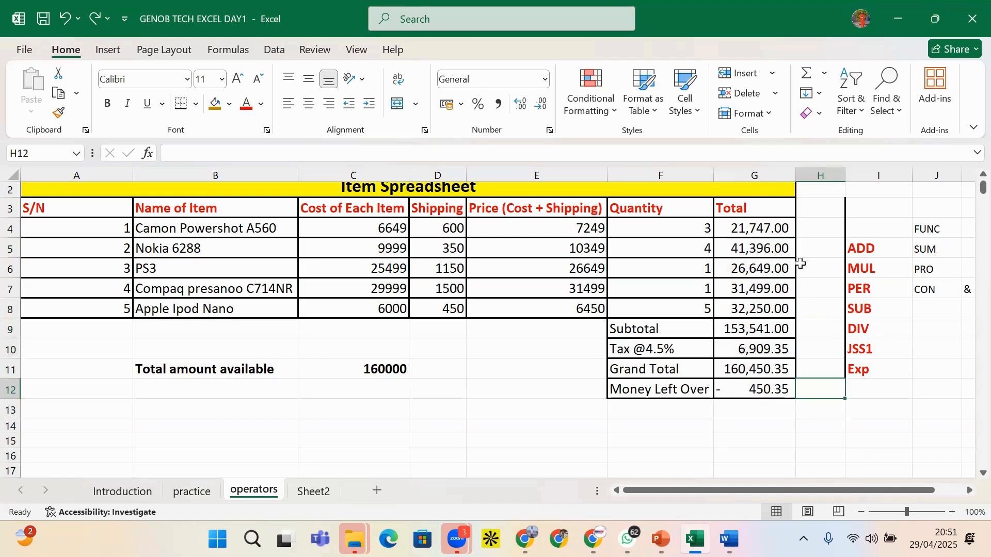
Enter =ROUND(G4,0) in H4 to round the first total
left_click(816, 231)
type("=RO")
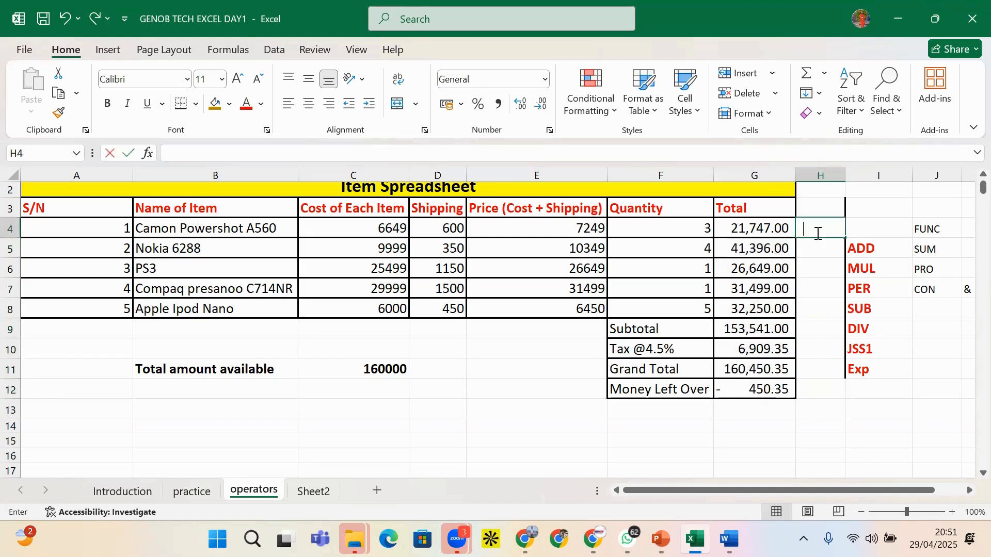
type("U")
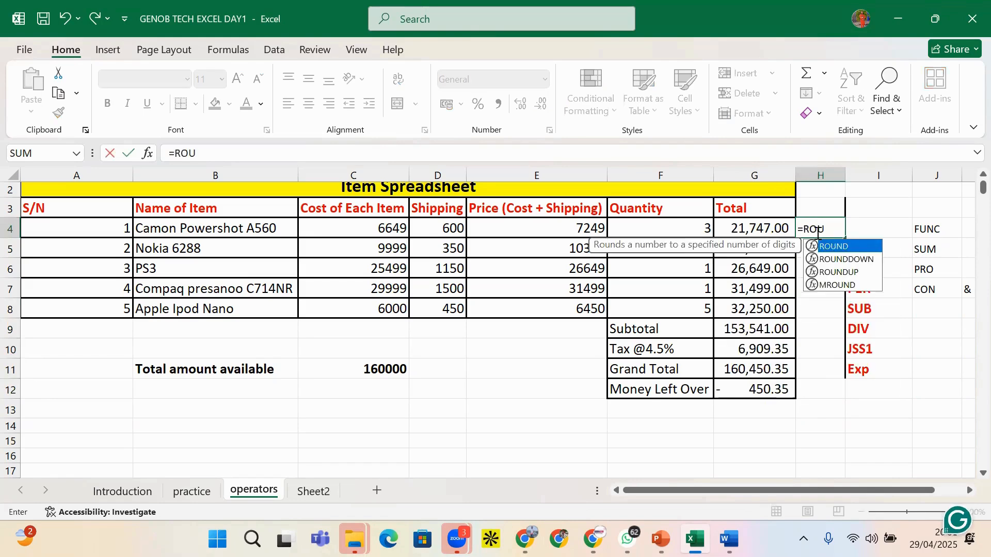
type("ND(")
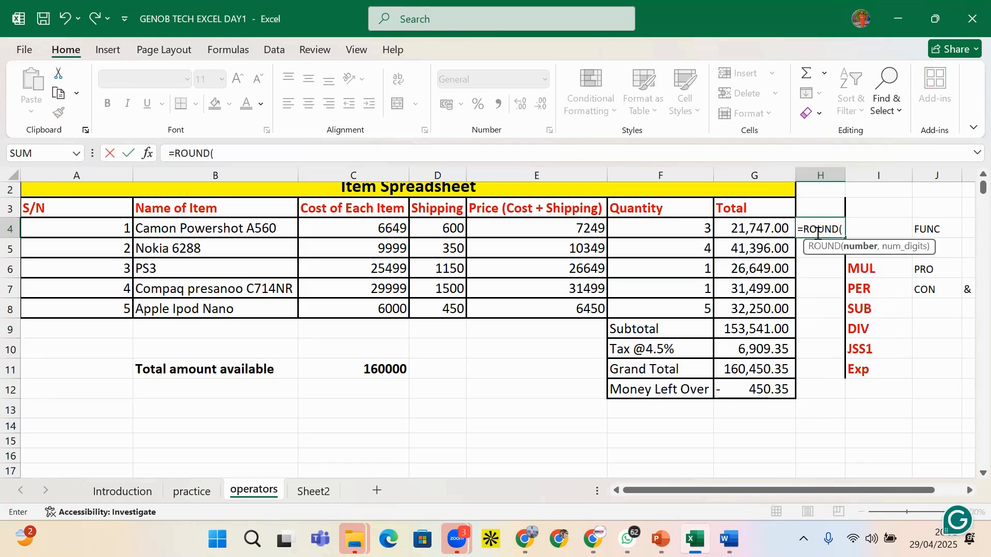
left_click(774, 231)
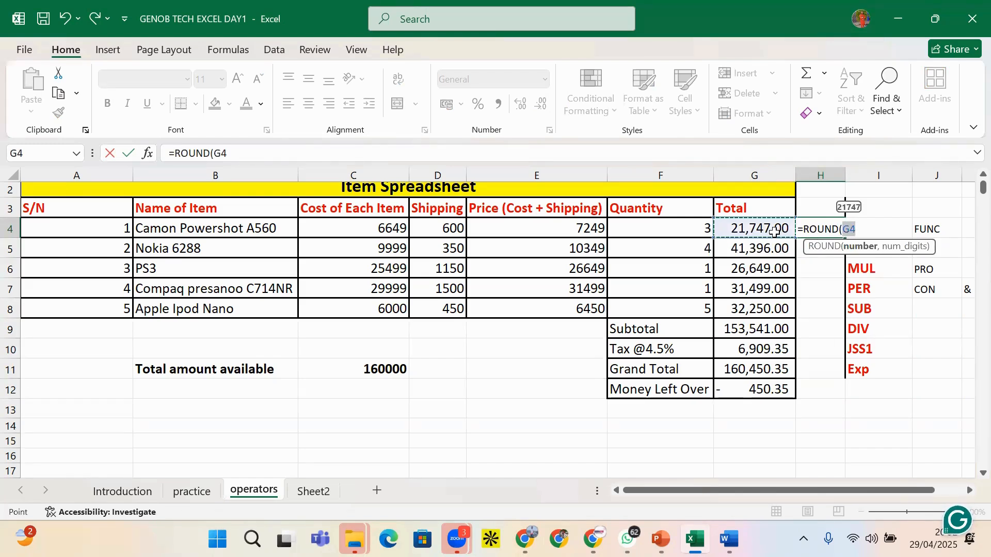
type(",")
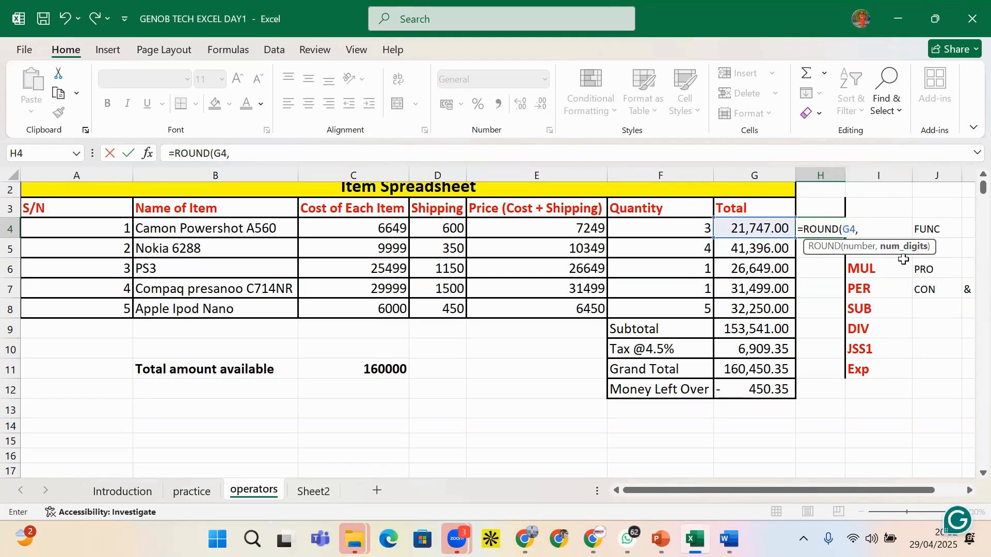
type("0)")
key("Return")
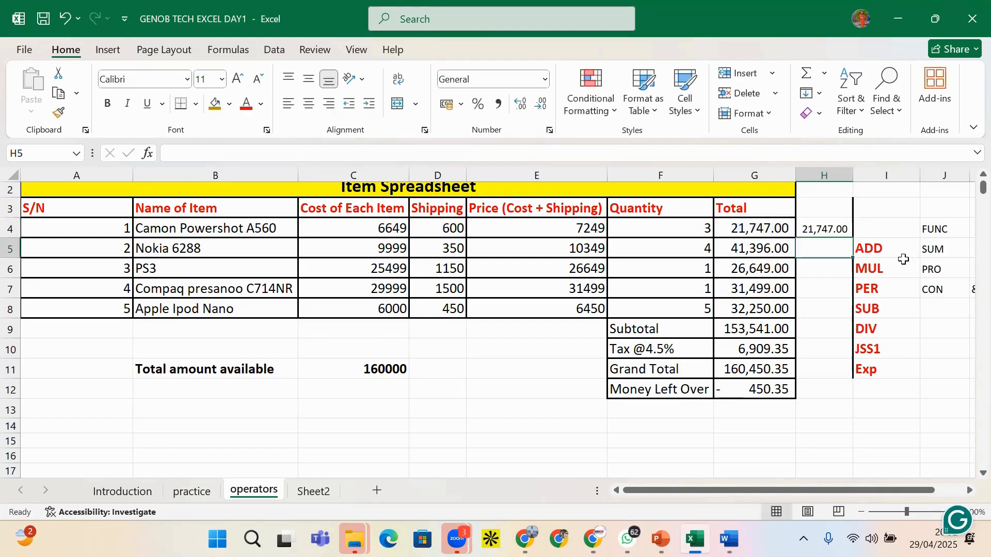
Fill the ROUND formula down to H12 and autofit column H
left_click(833, 228)
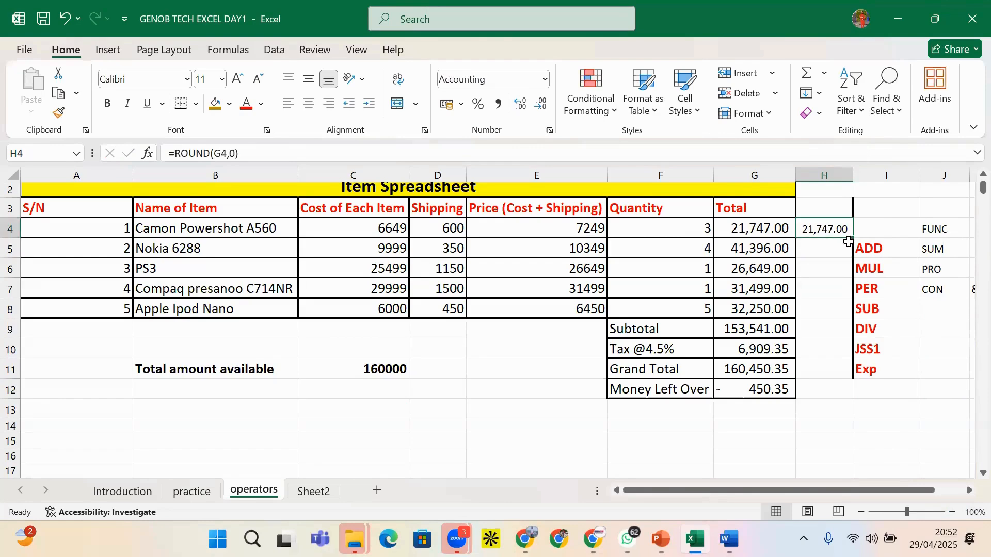
left_click_drag(852, 241, 842, 402)
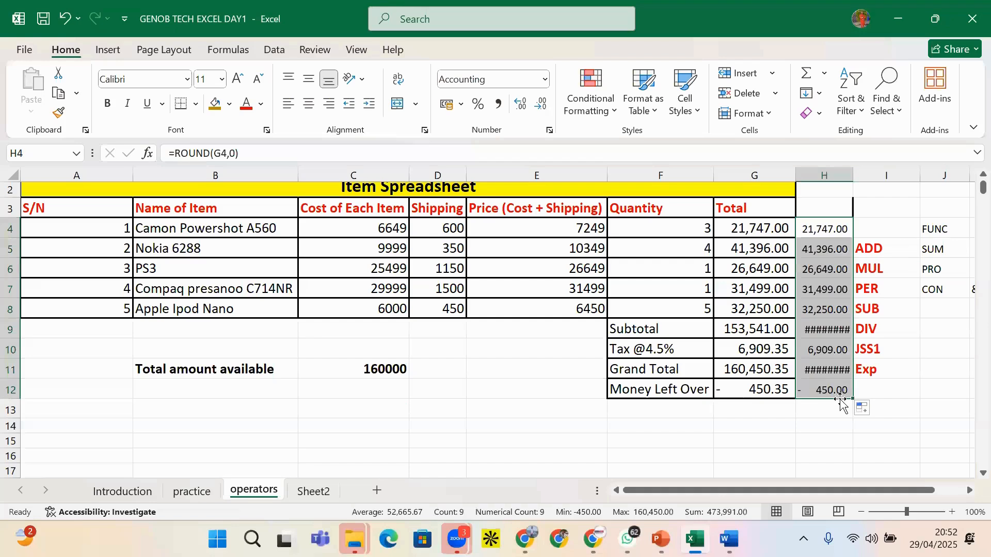
left_click(818, 326)
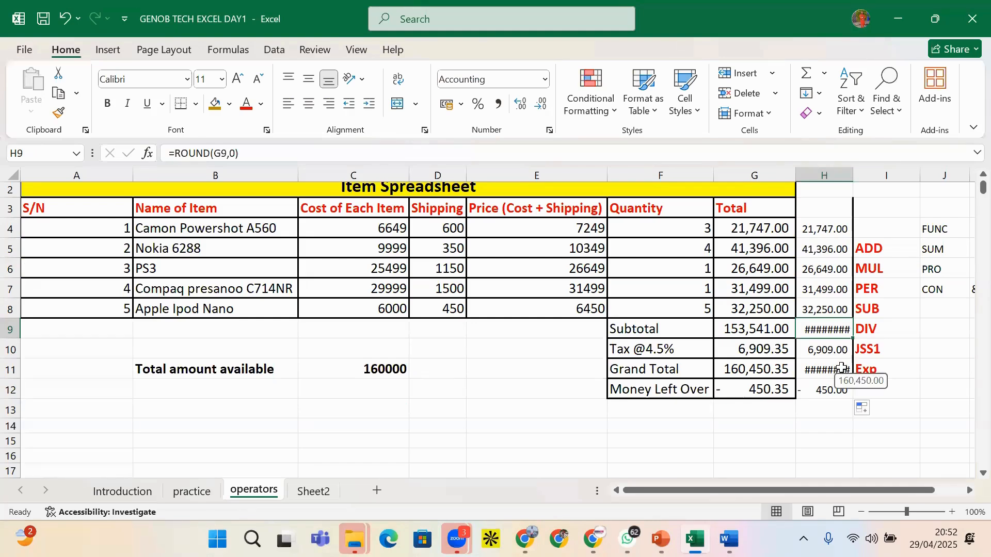
double_click(853, 178)
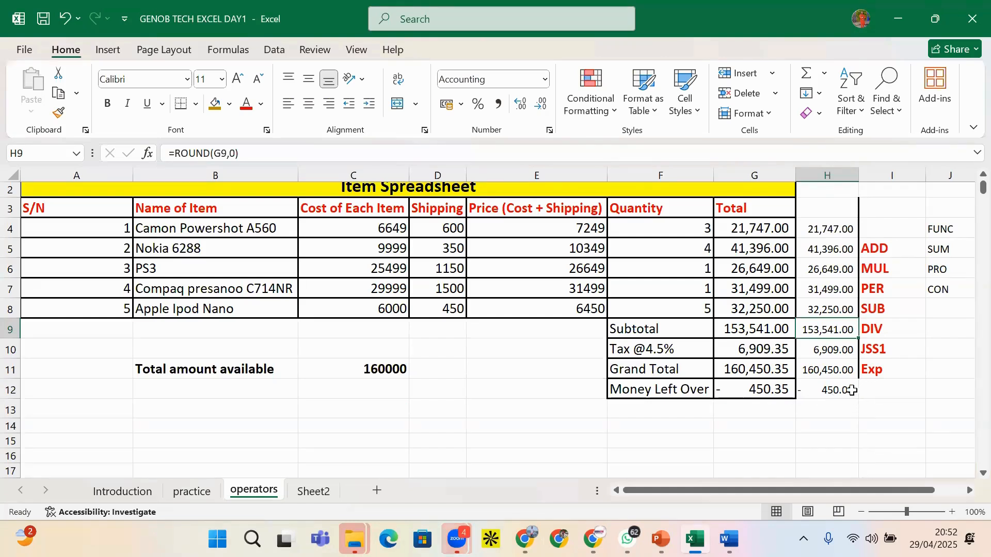
left_click(841, 229)
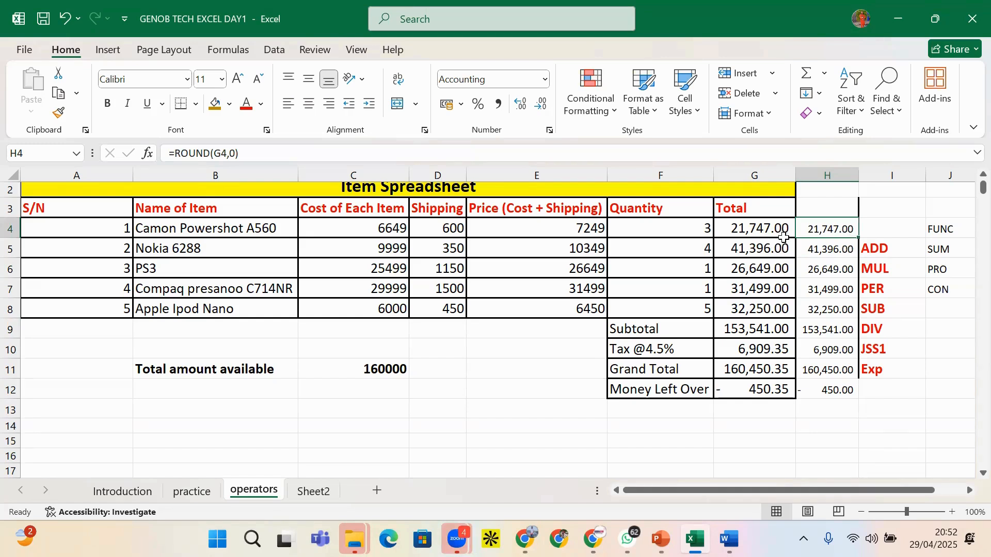
Show the Total values G4:G12 as whole numbers with no decimals
left_click_drag(779, 230, 756, 391)
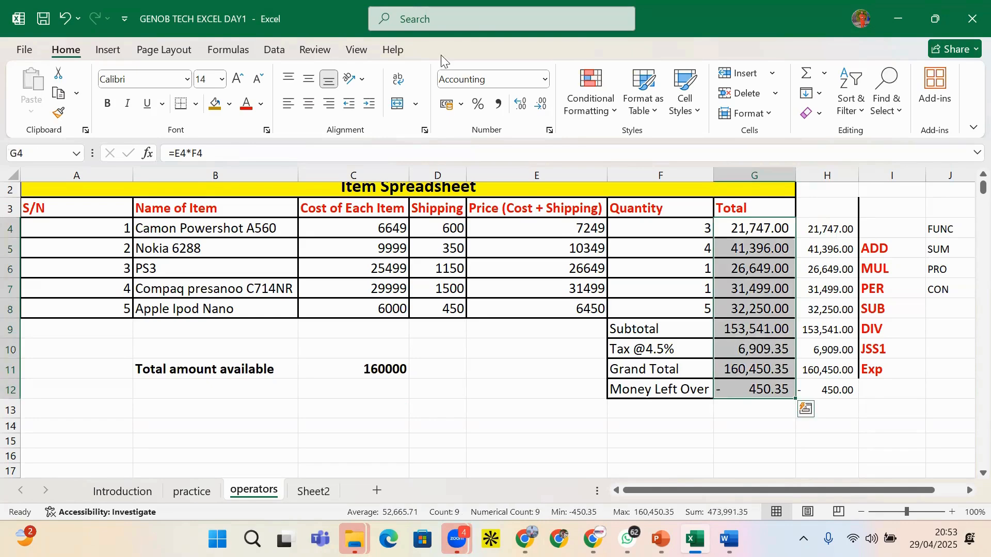
left_click(539, 104)
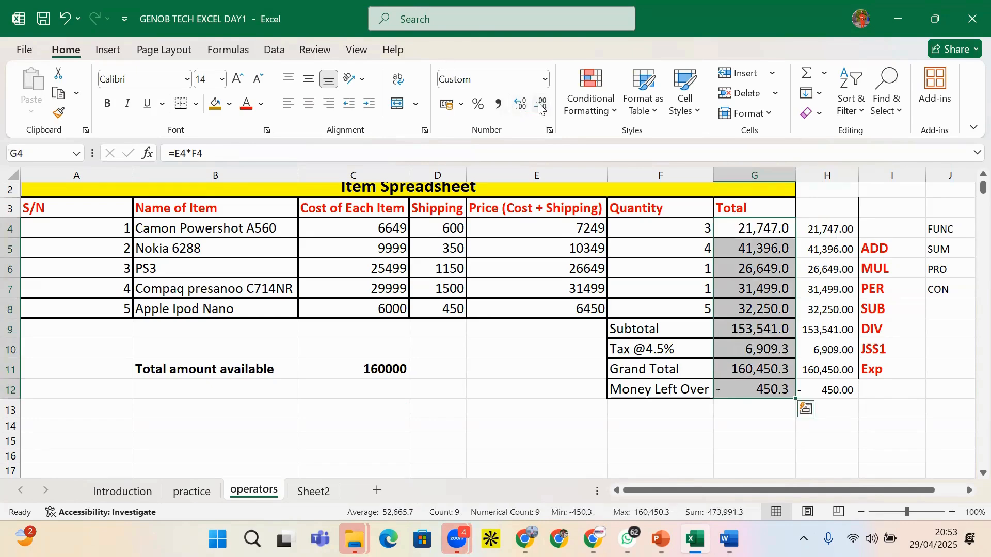
left_click(539, 104)
Clear the rounded ROUND formulas from H4:H12
left_click(817, 329)
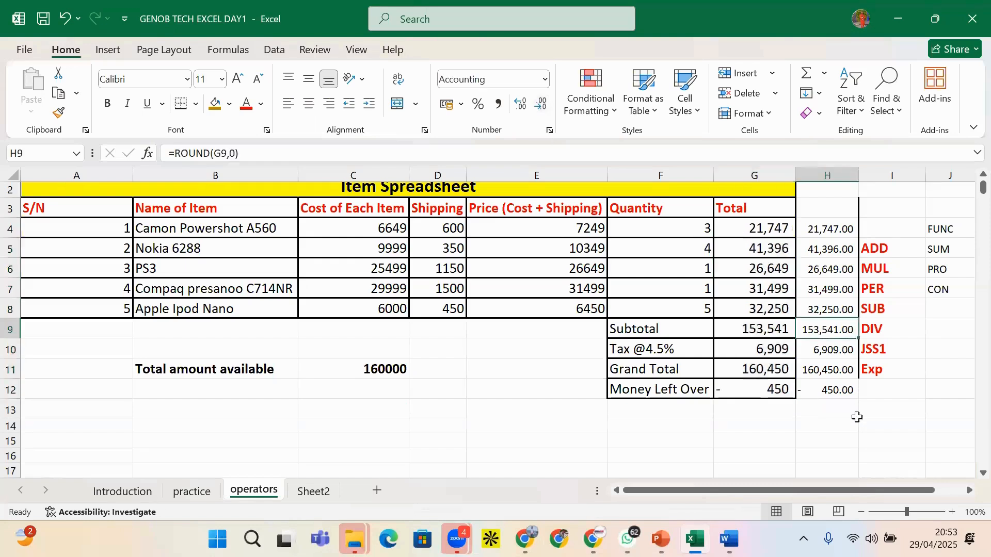
left_click(850, 366)
left_click(829, 229)
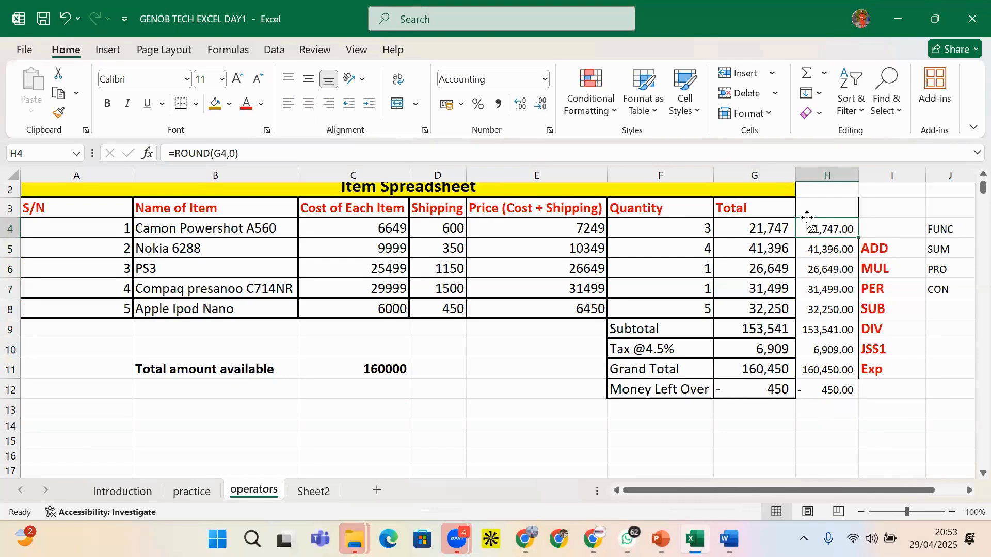
left_click_drag(827, 229, 828, 387)
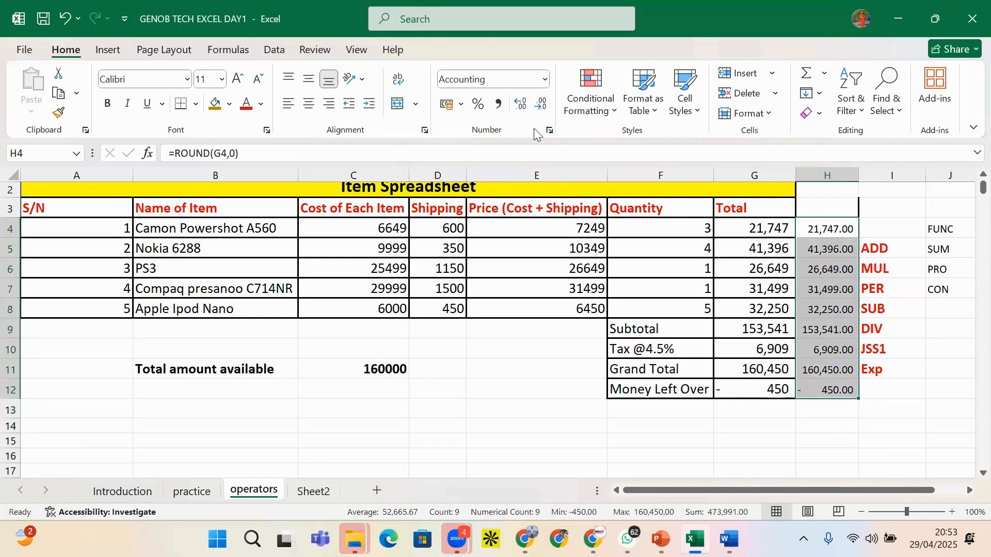
left_click(541, 105)
key("Delete")
left_click(970, 473)
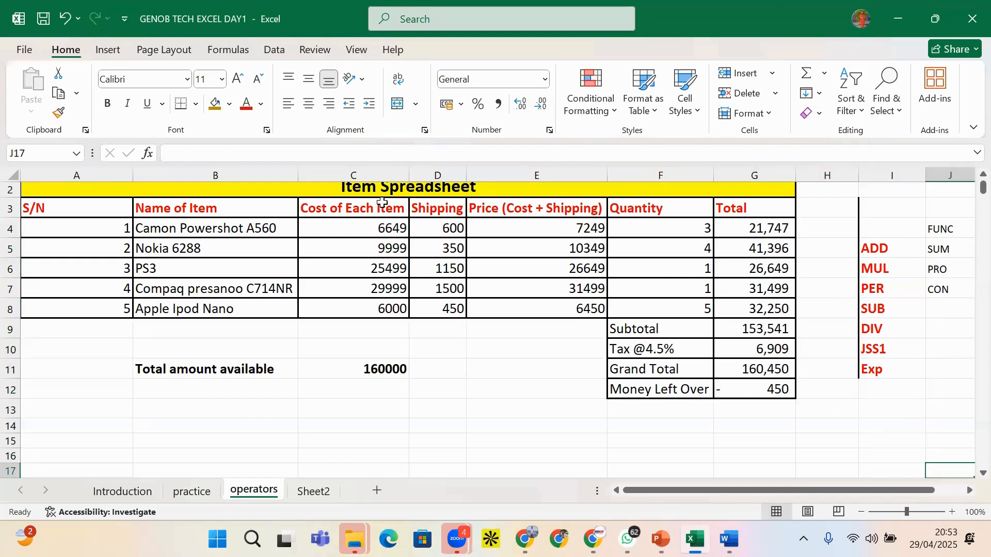
Enter currency codes NGN in C13, USD in D13, CAD in E13 and AUD in E12
left_click(498, 370)
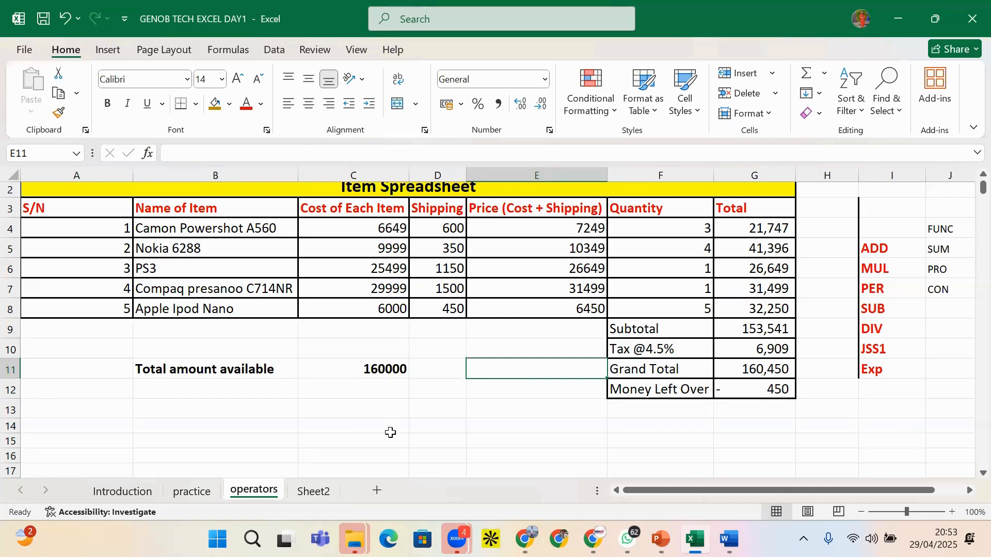
left_click(391, 402)
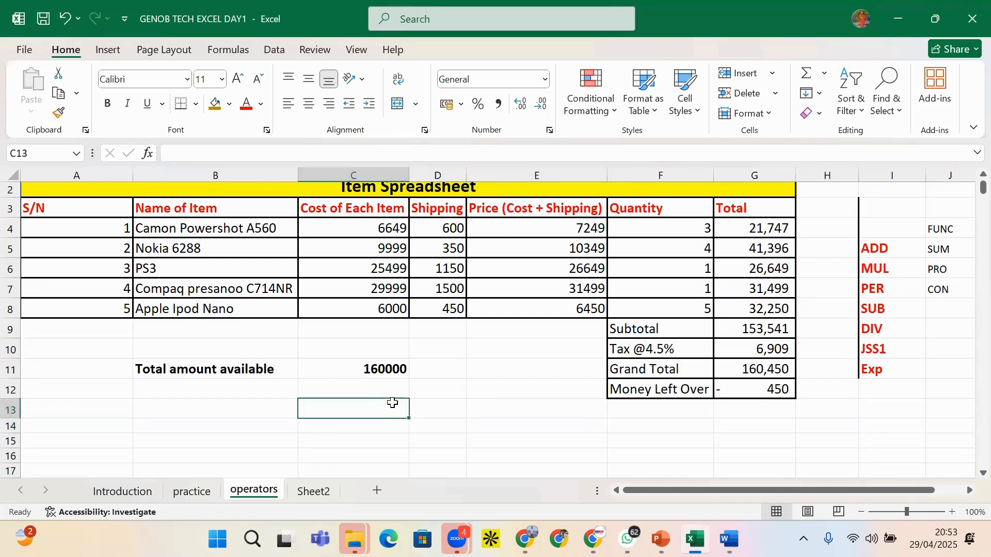
type("nge")
key("BackSpace")
key("BackSpace")
key("BackSpace")
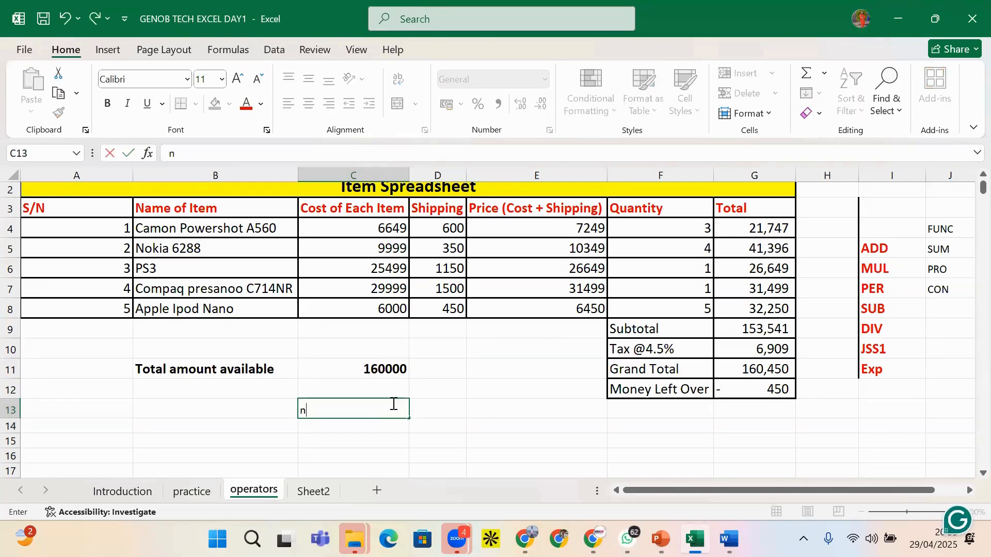
type("NGN")
left_click(453, 411)
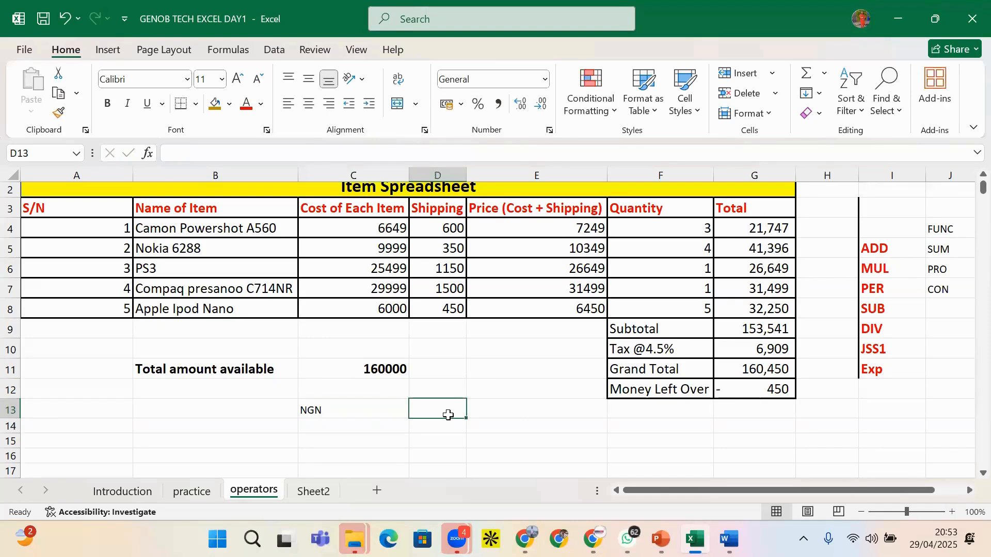
type("U")
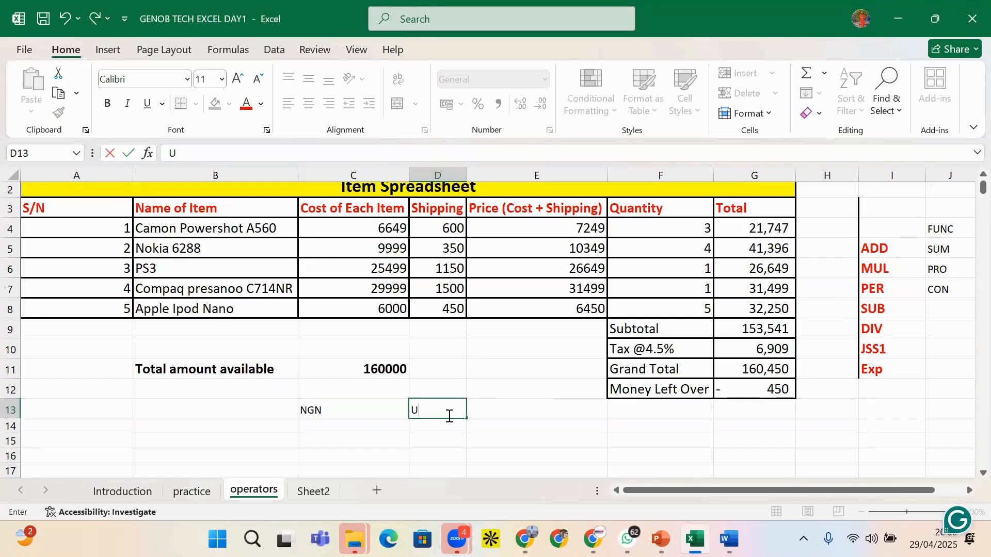
type("SD")
left_click(474, 416)
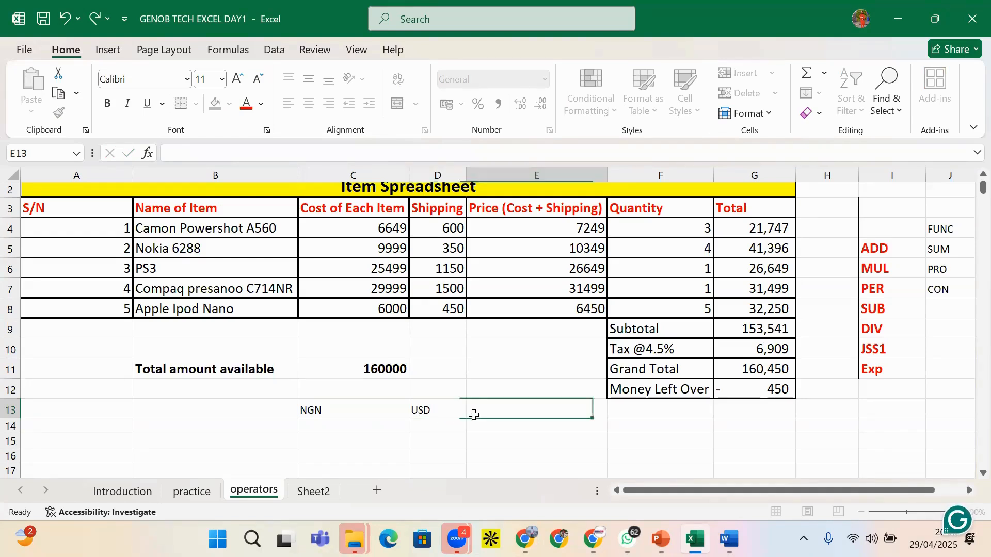
type("CAD")
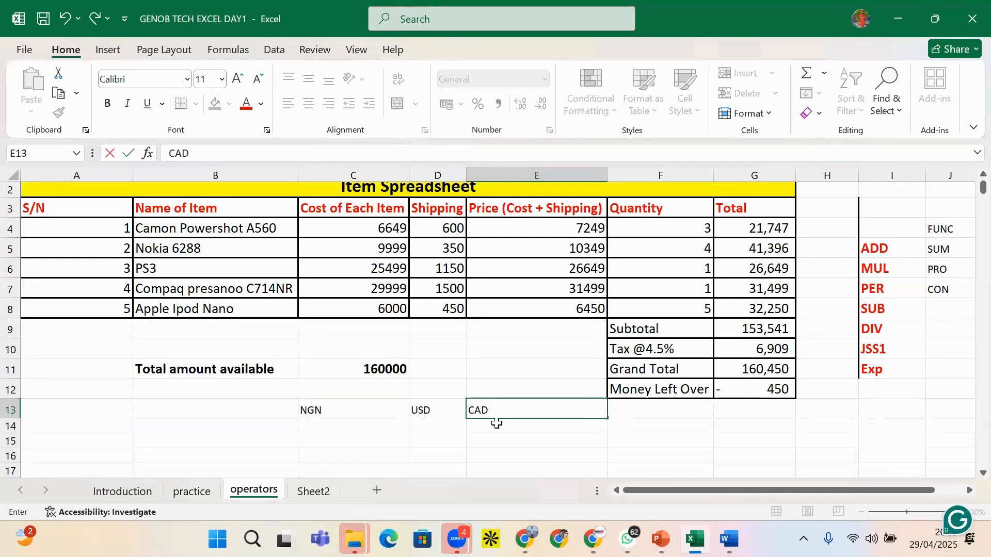
left_click(488, 392)
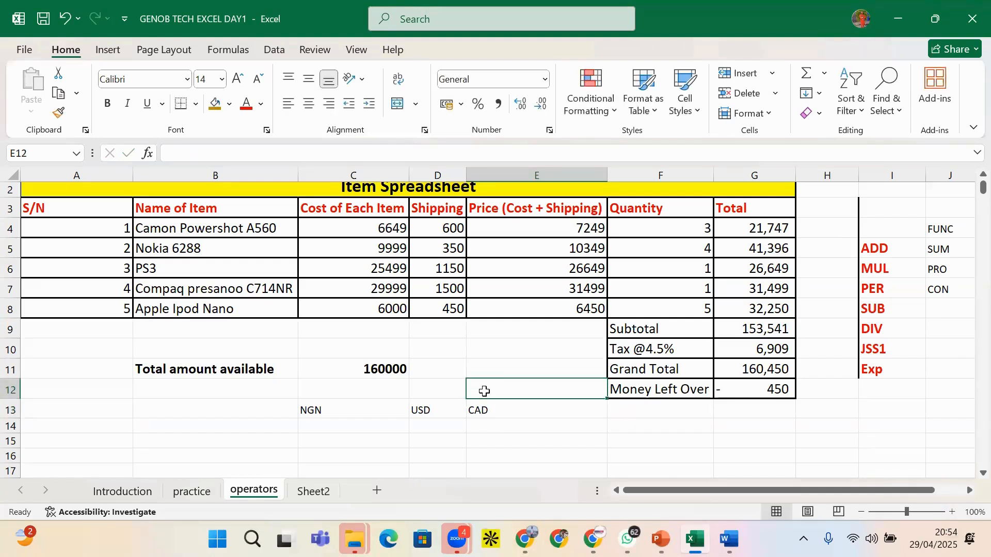
type("AUD")
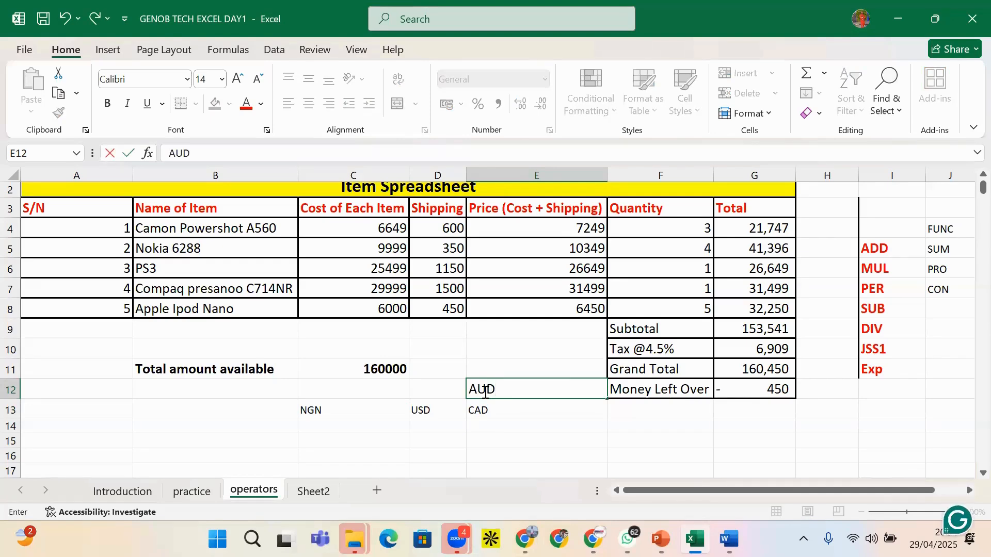
left_click_drag(446, 387, 487, 424)
Delete the USD, CAD and AUD codes, then look over the operator labels and costs
key("Delete")
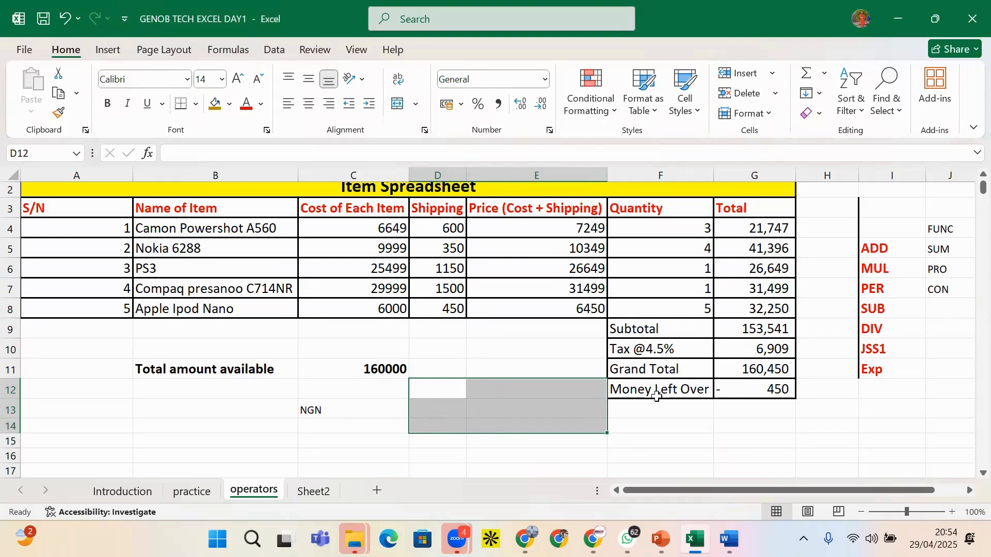
left_click(876, 231)
left_click_drag(876, 231, 935, 379)
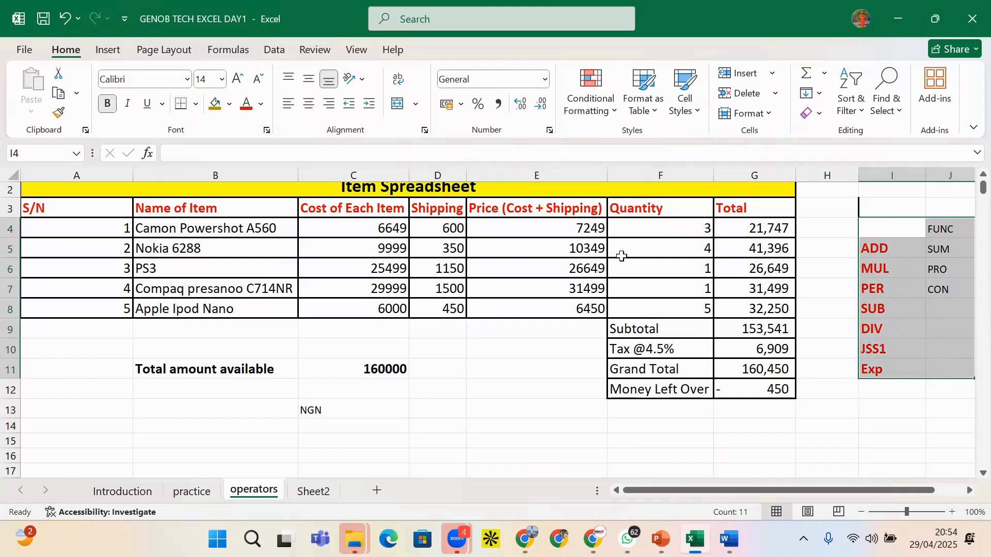
left_click_drag(350, 227, 356, 269)
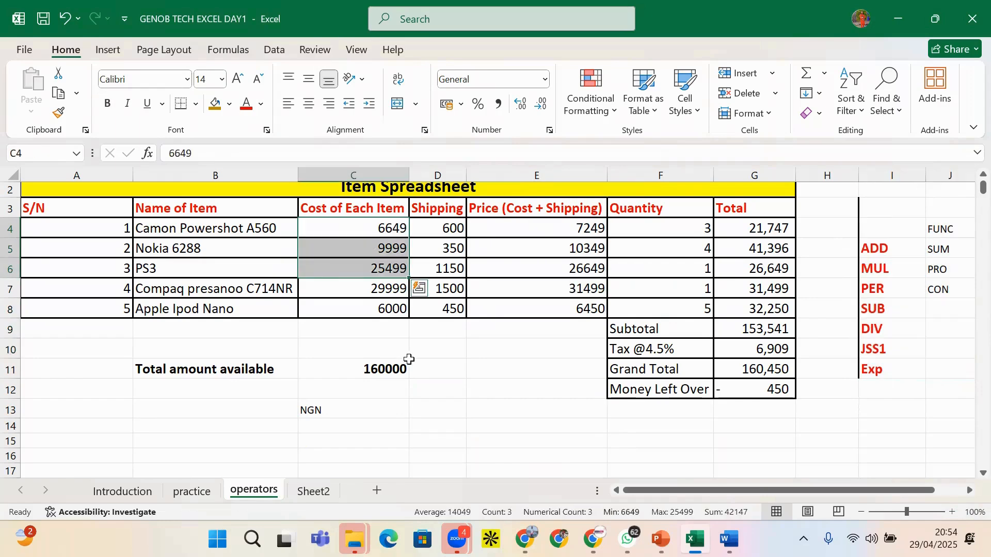
left_click(425, 388)
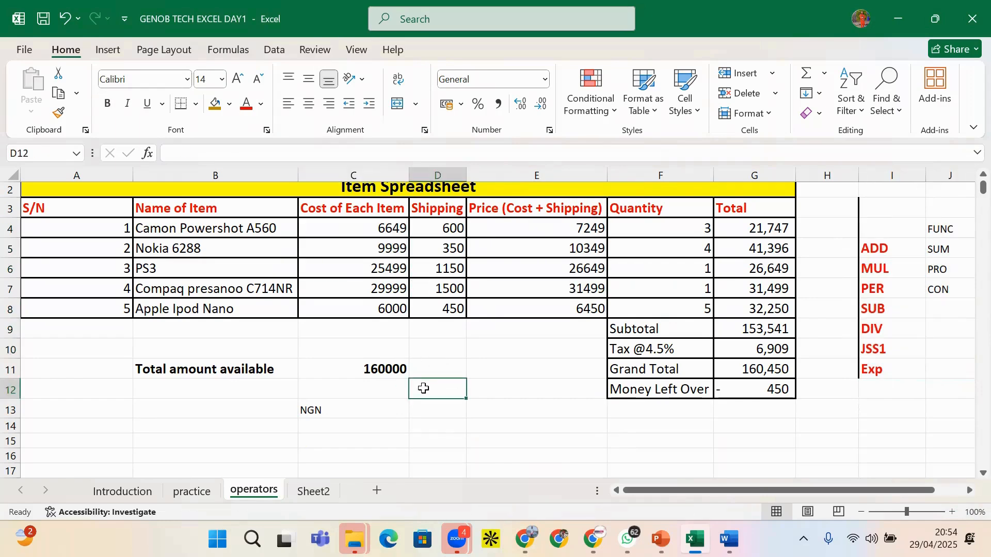
Select the NGN label in C13 and review the cost, price and total formulas
left_click(386, 388)
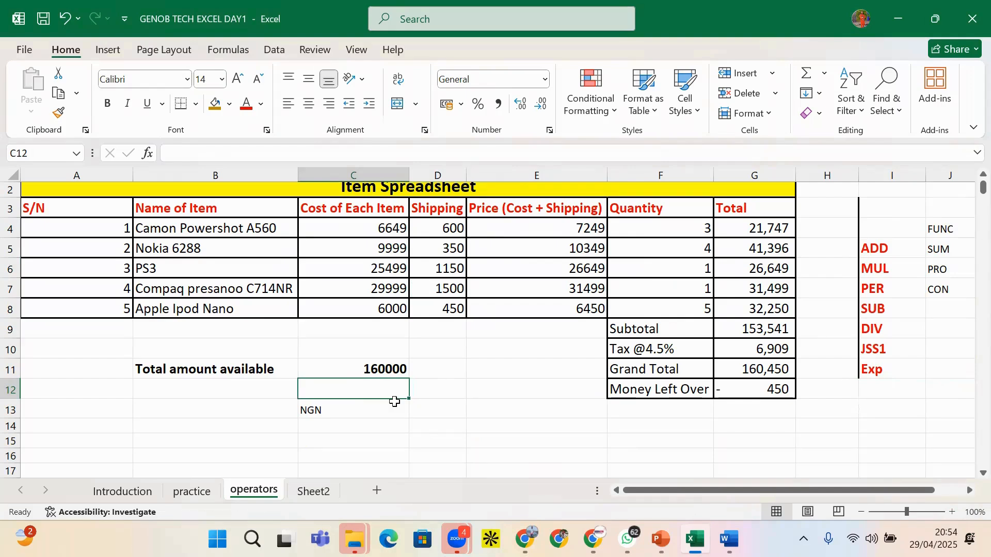
left_click(363, 419)
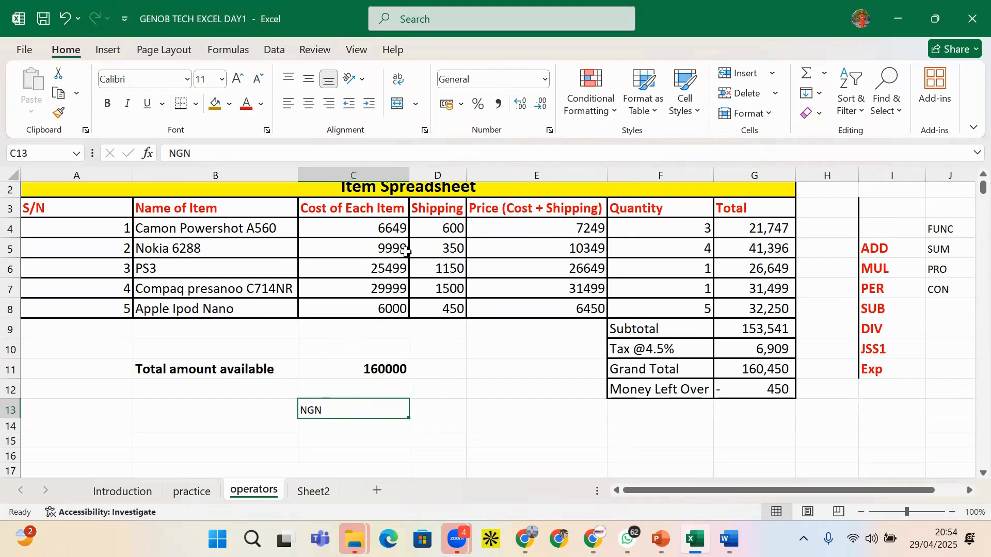
left_click(383, 283)
left_click(397, 266)
left_click(571, 283)
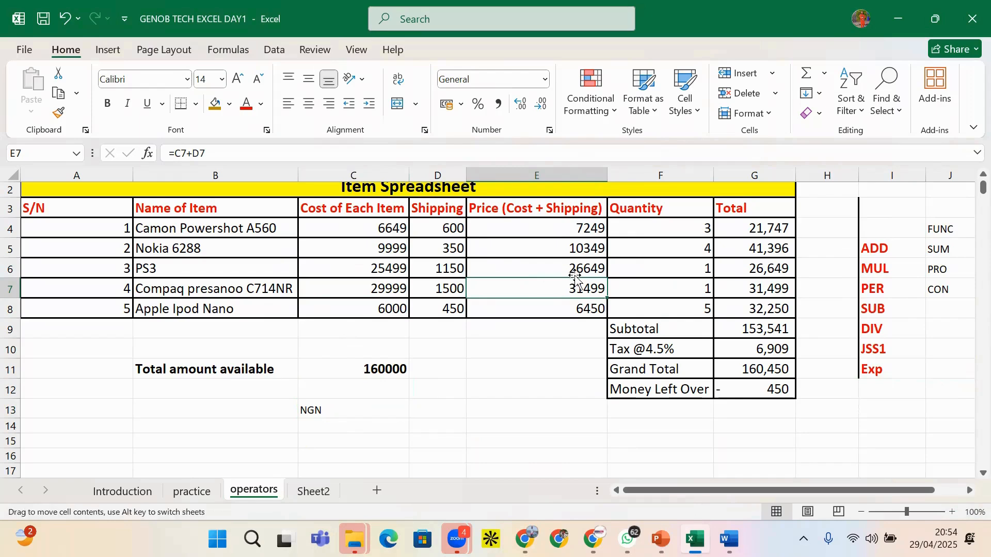
left_click(732, 290)
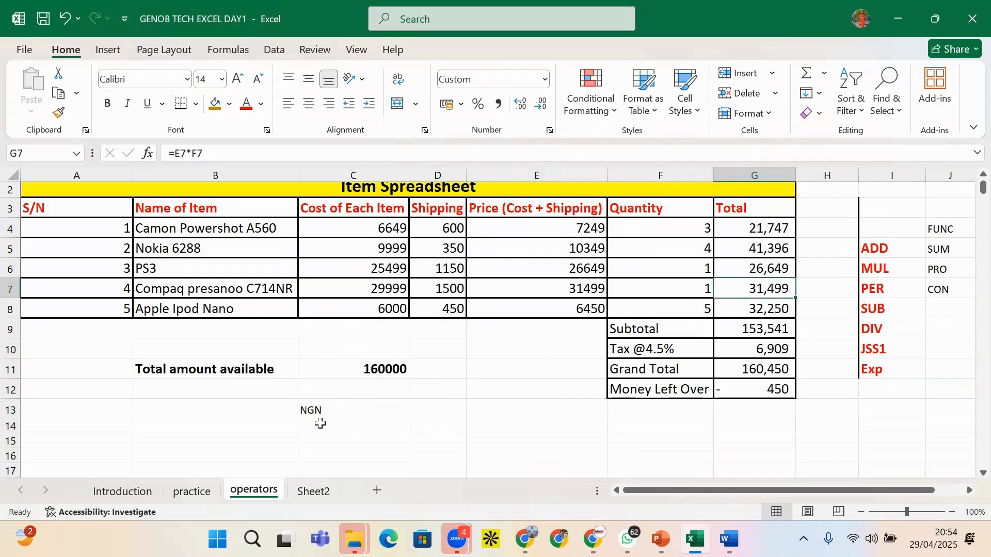
left_click(308, 409)
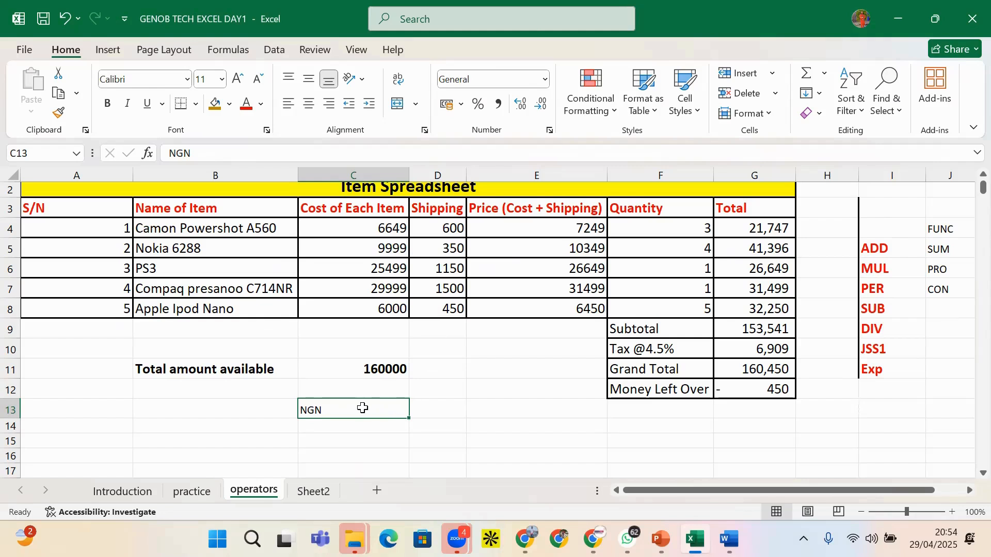
Complete the C13 entry as NGN160000 and commit it
left_click(219, 154)
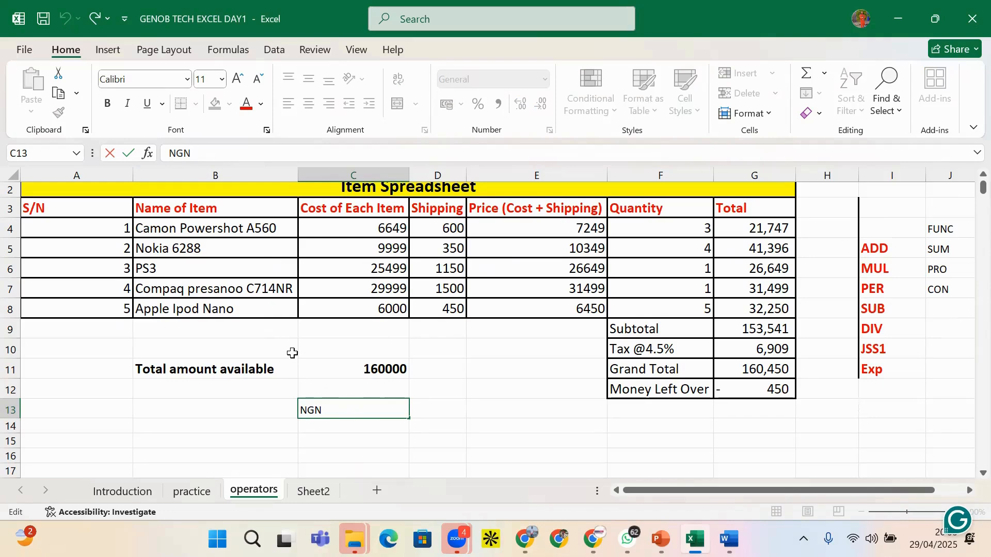
type("160000")
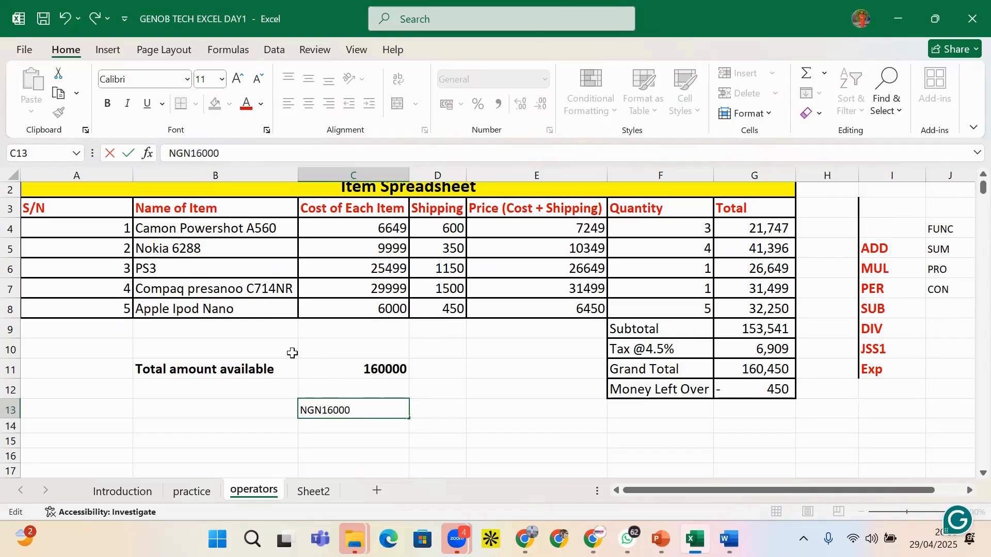
left_click(424, 412)
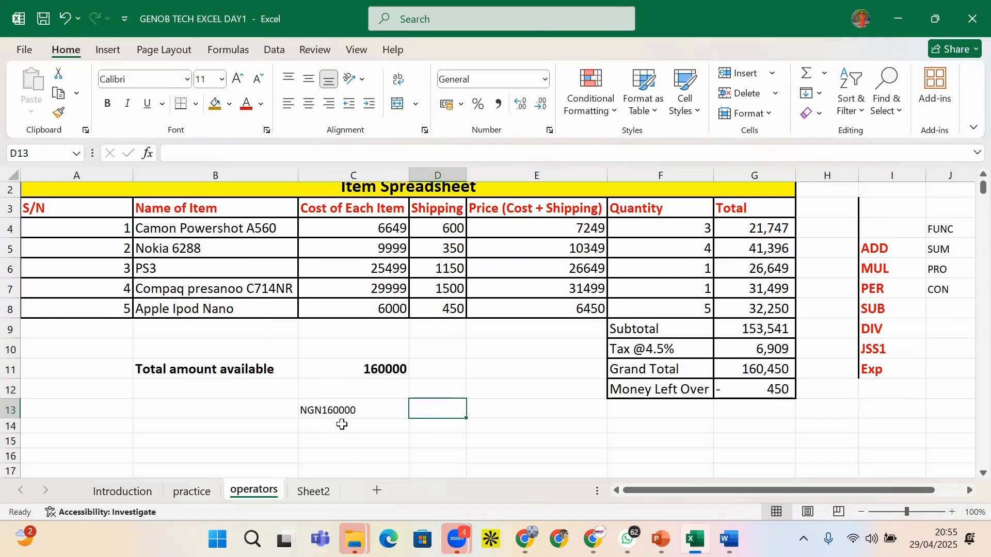
left_click(358, 409)
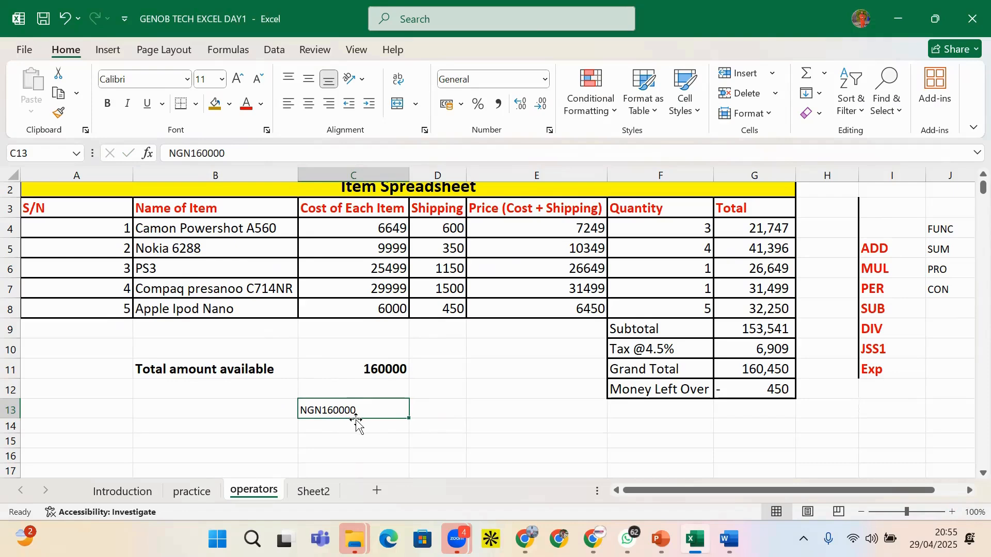
left_click(453, 414)
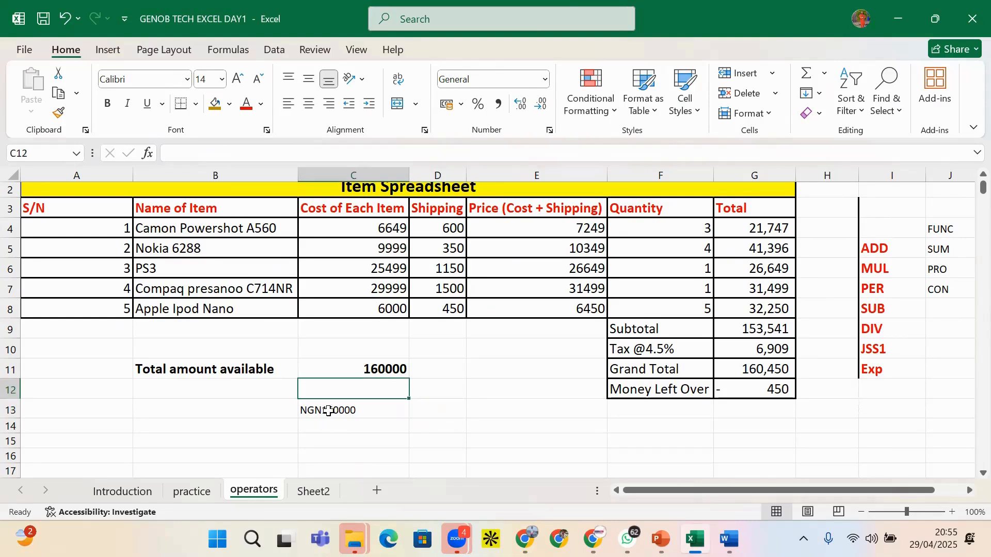
Enter 160000 in cell C12 below the total
left_click(327, 406)
left_click(324, 389)
type("16")
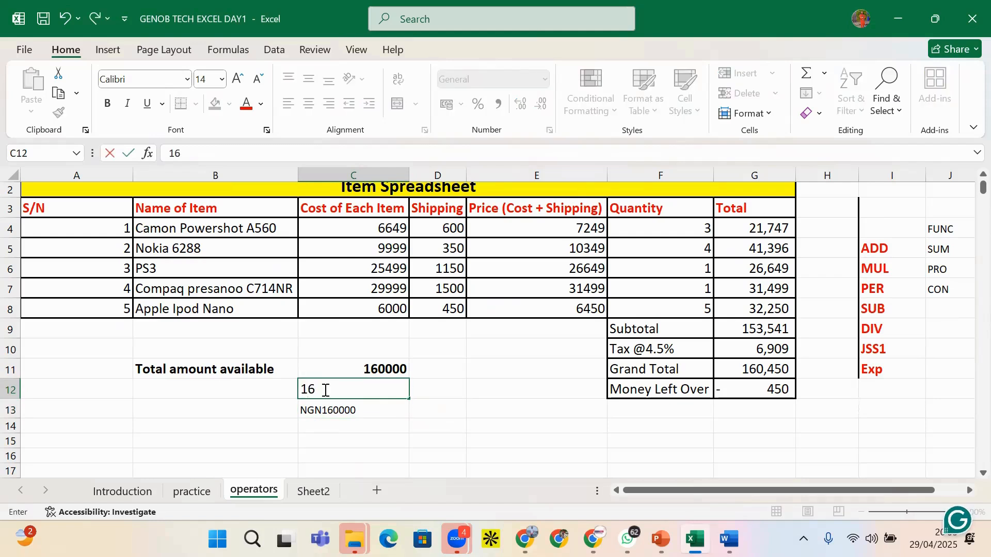
type("0000")
key("Return")
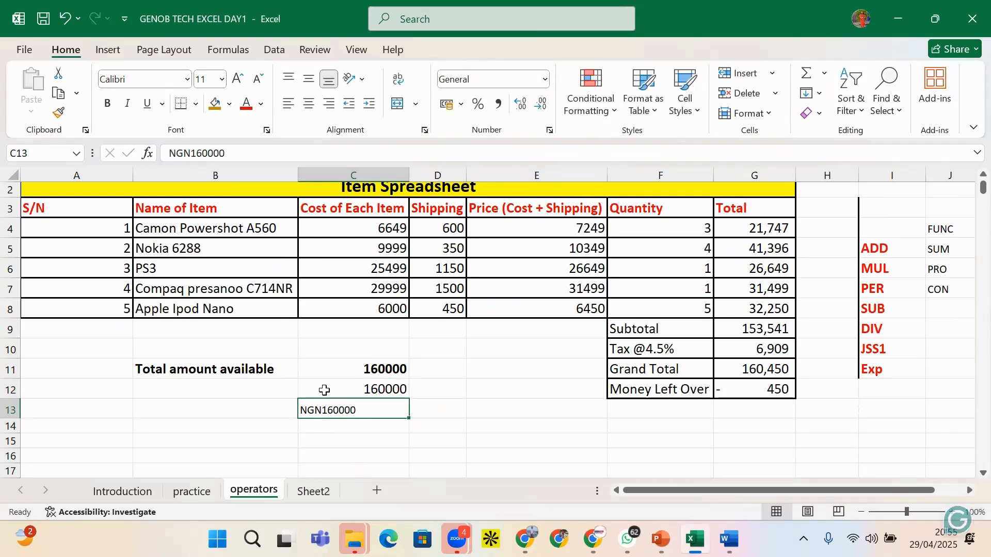
Format C12 as Currency with the NGN symbol, showing NGN 160,000.00
left_click(321, 388)
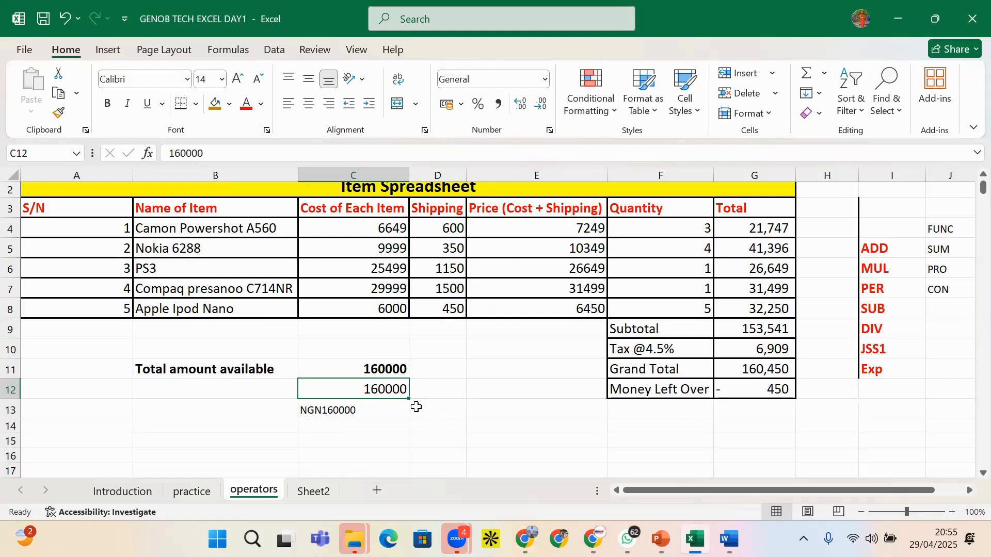
left_click(545, 79)
left_click(546, 77)
left_click(549, 130)
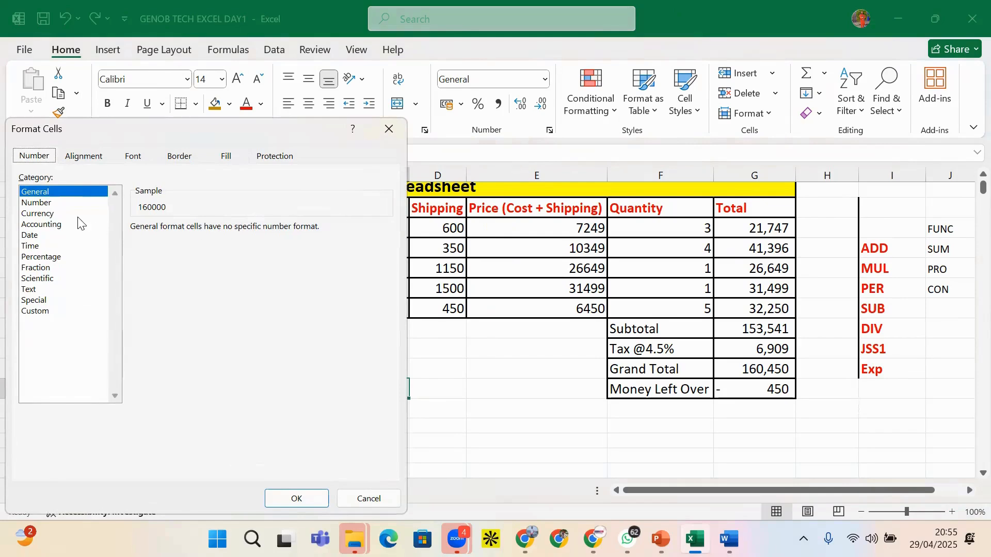
left_click(51, 213)
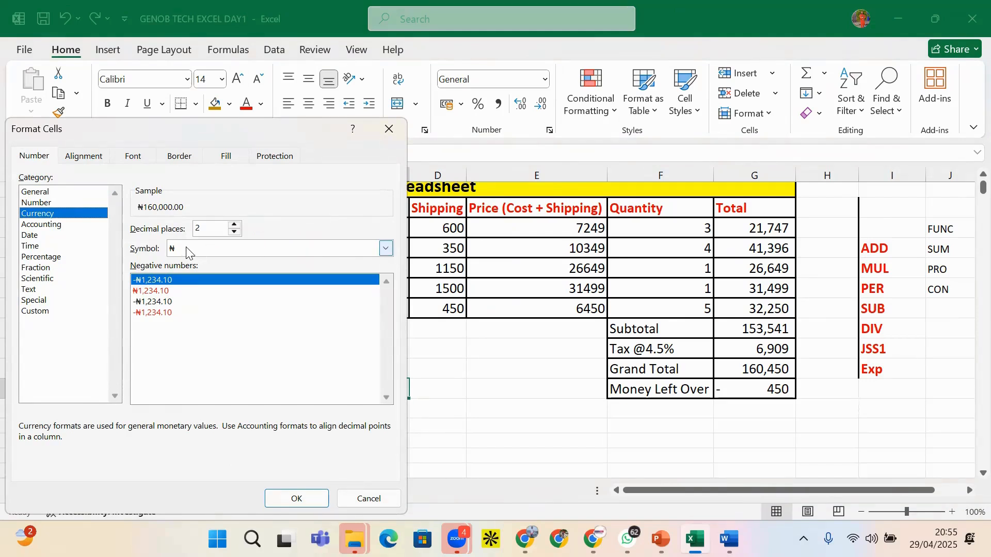
left_click(191, 251)
type("ngn")
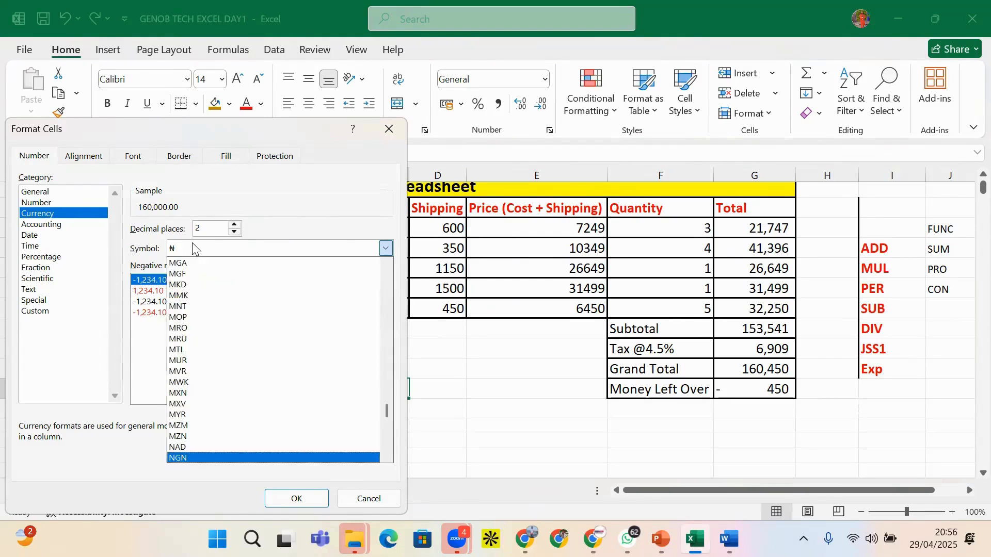
key("Up")
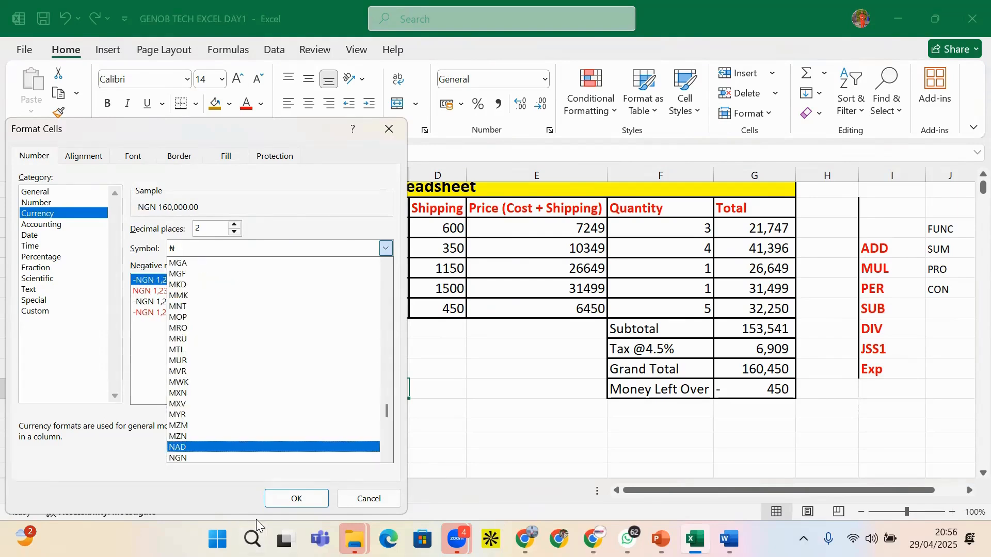
left_click(209, 459)
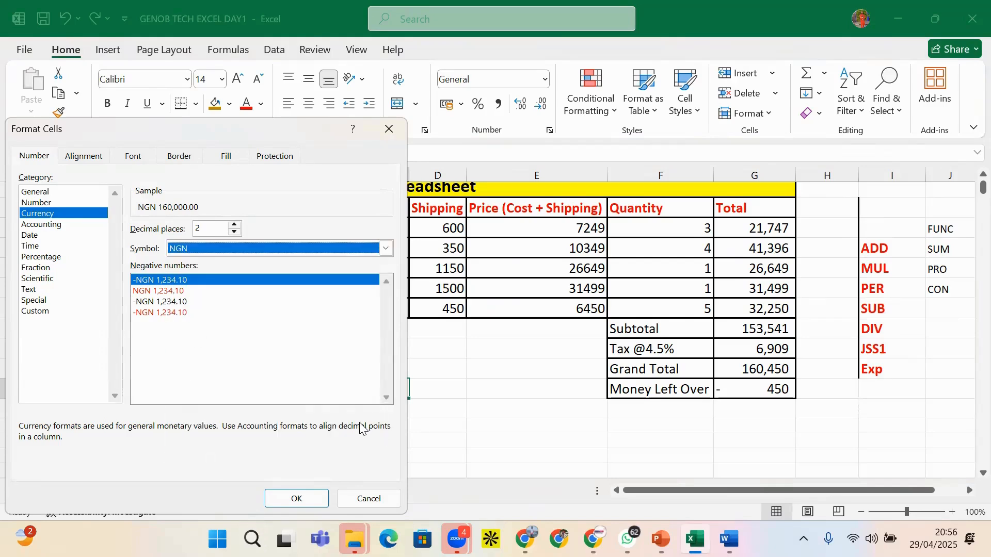
key("Return")
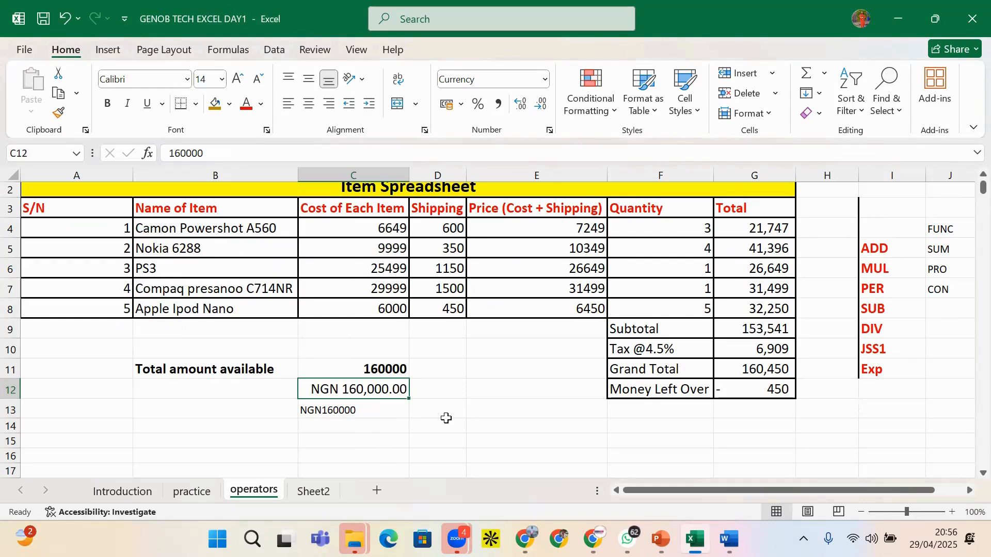
Right-align C13 and change its text to 'NGN 160000'
left_click(455, 453)
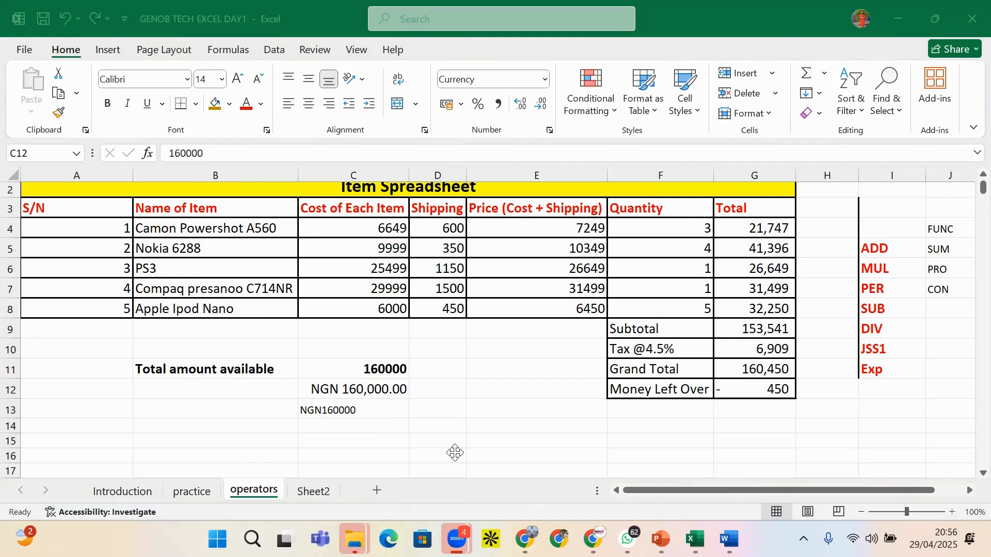
left_click(368, 394)
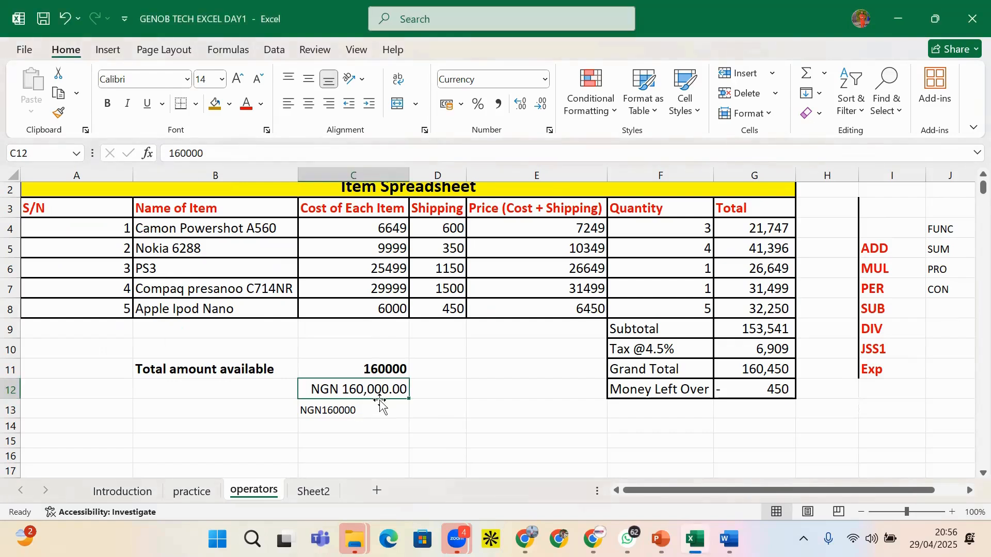
left_click(353, 413)
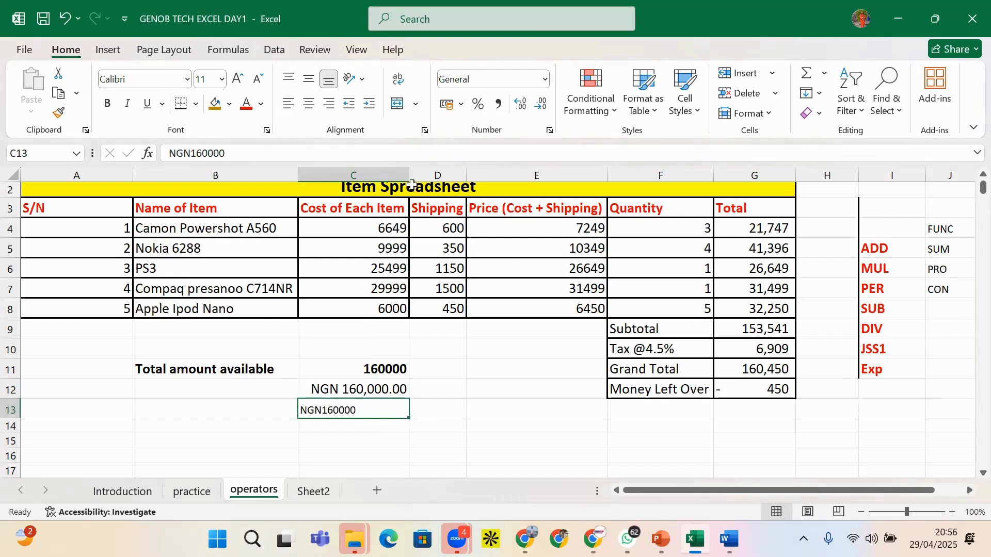
left_click(331, 105)
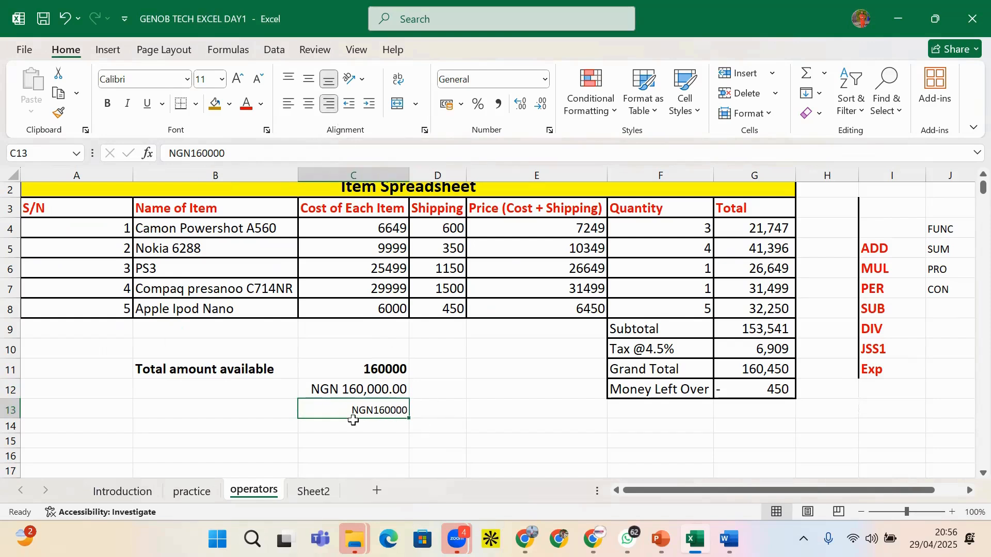
double_click(375, 407)
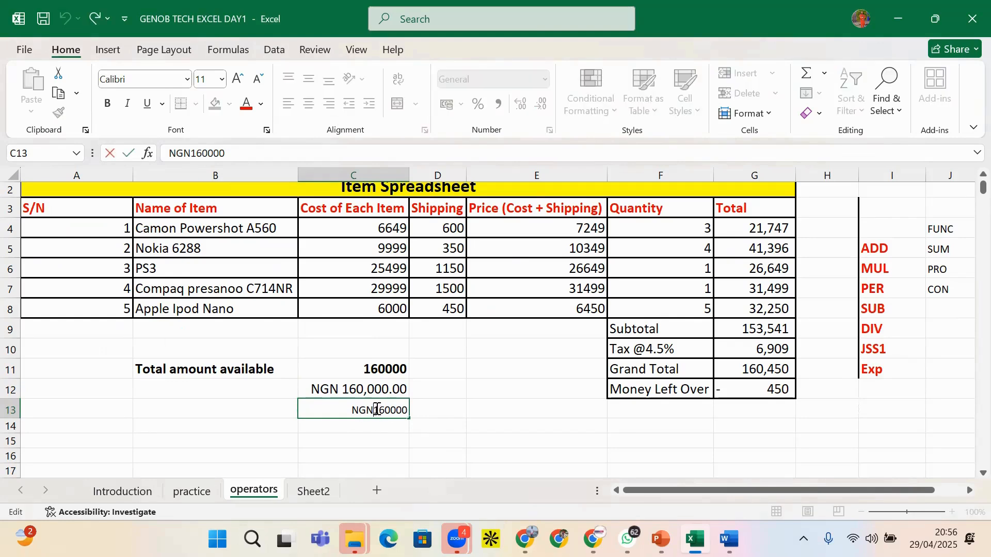
left_click(437, 404)
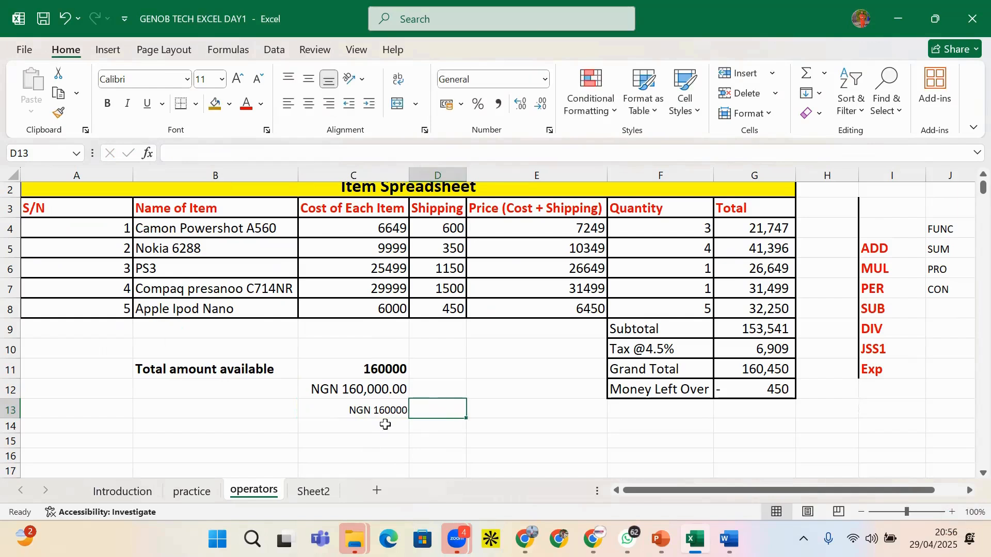
Enter =N(C12) in D12 and fill it down to D13
left_click(436, 386)
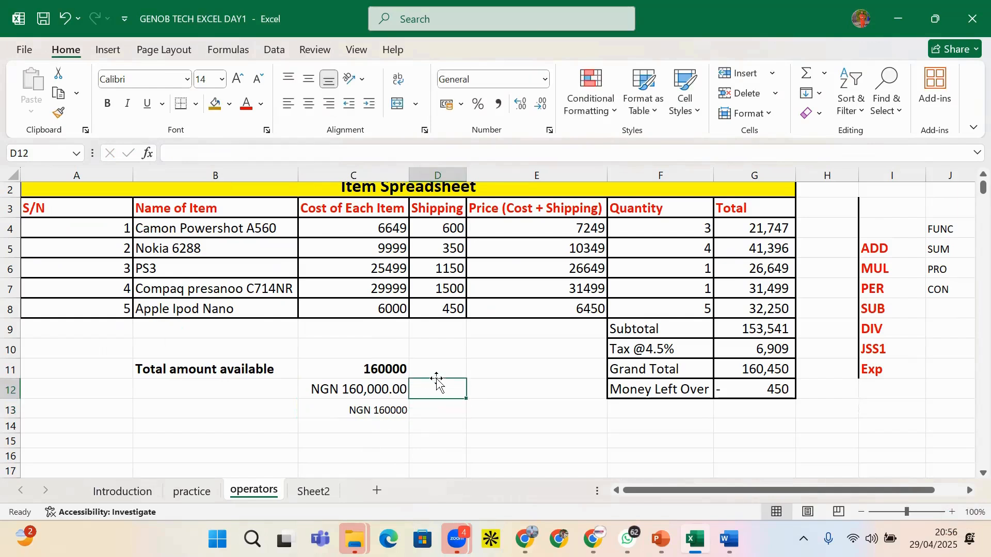
type("=N")
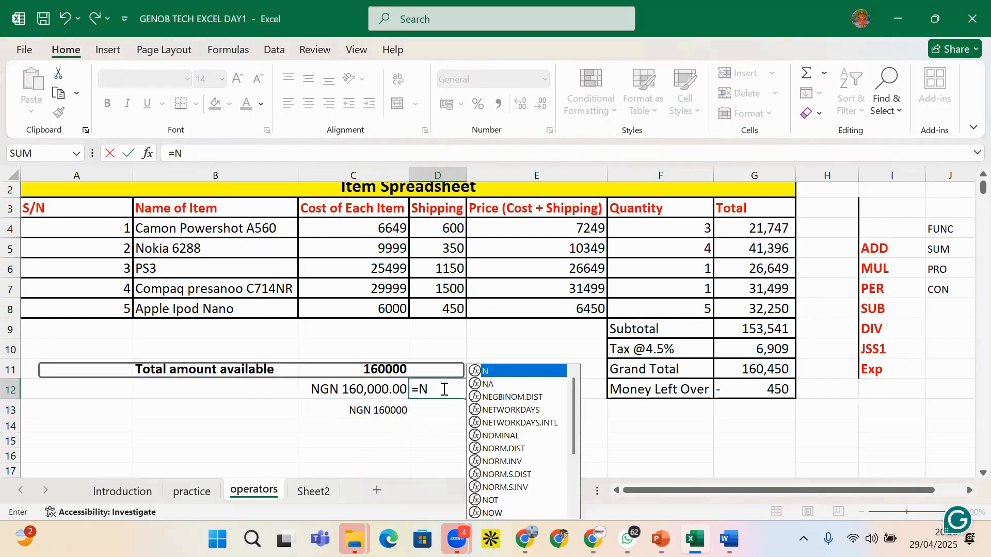
type("(")
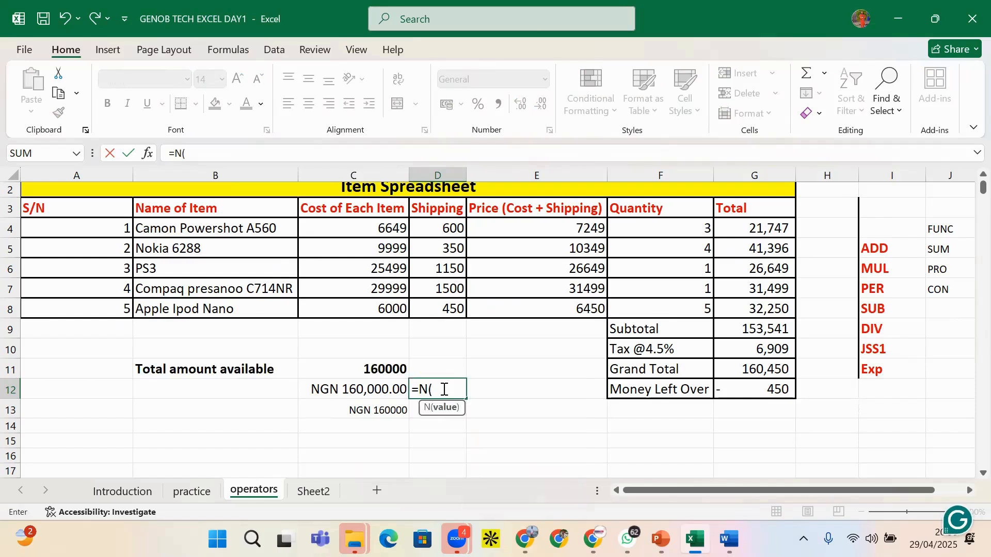
left_click(398, 390)
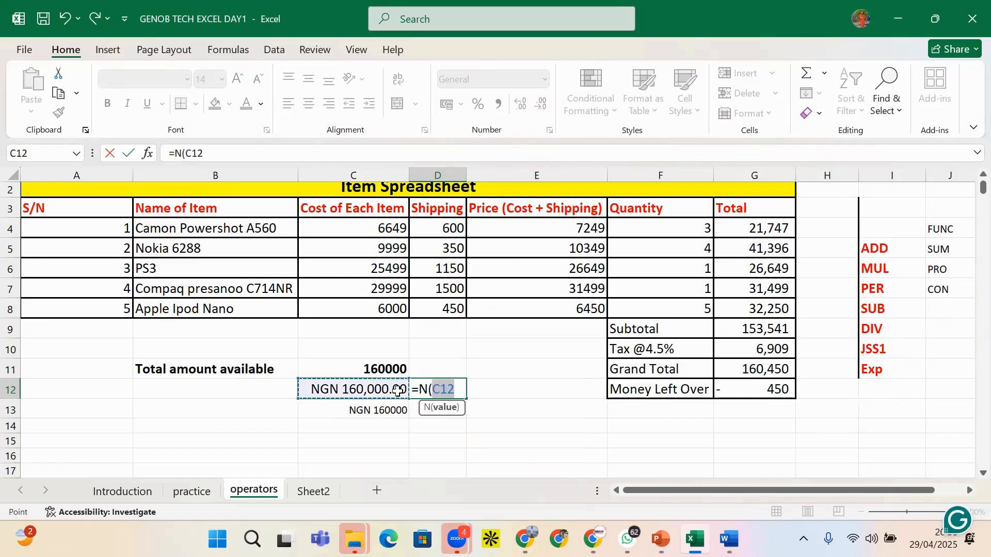
type(")")
key("Return")
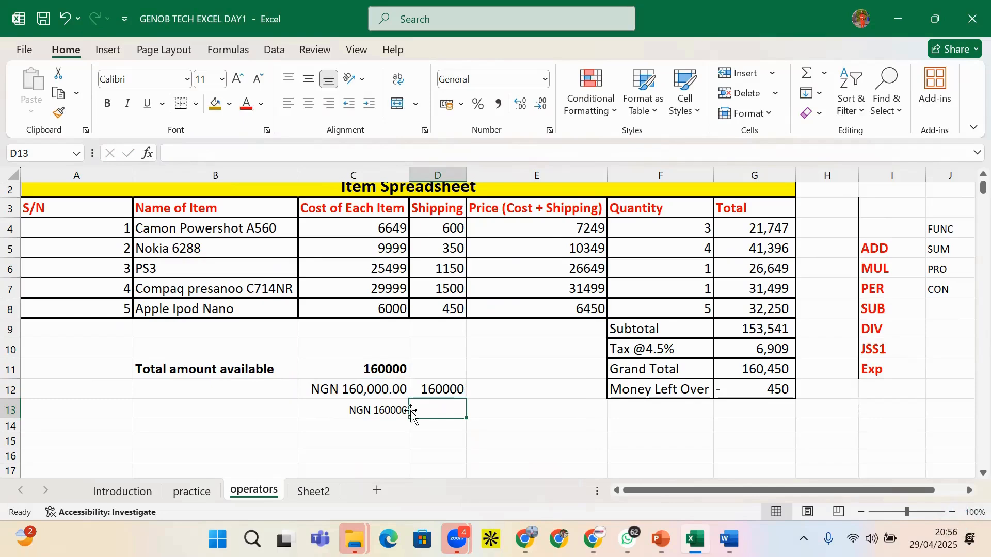
left_click(455, 394)
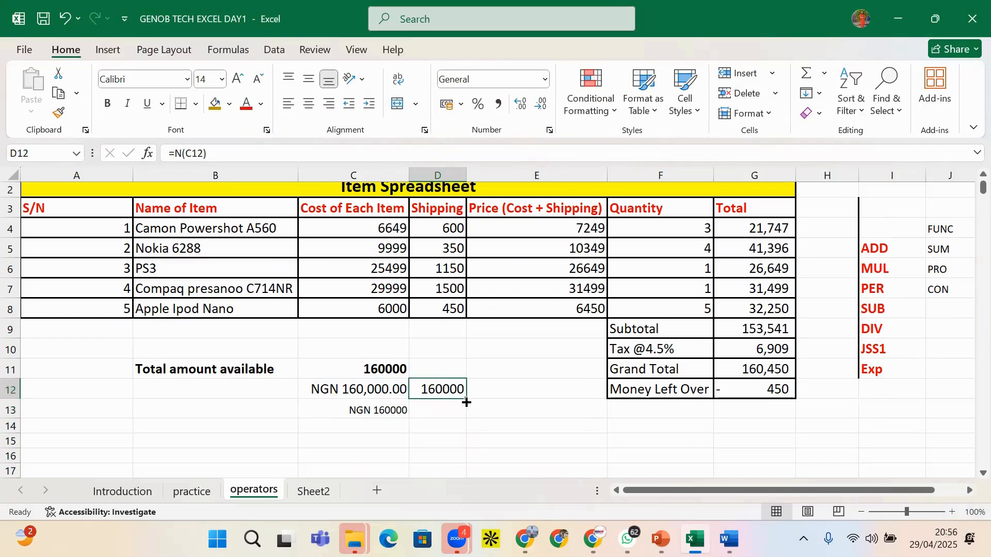
left_click_drag(467, 402, 444, 417)
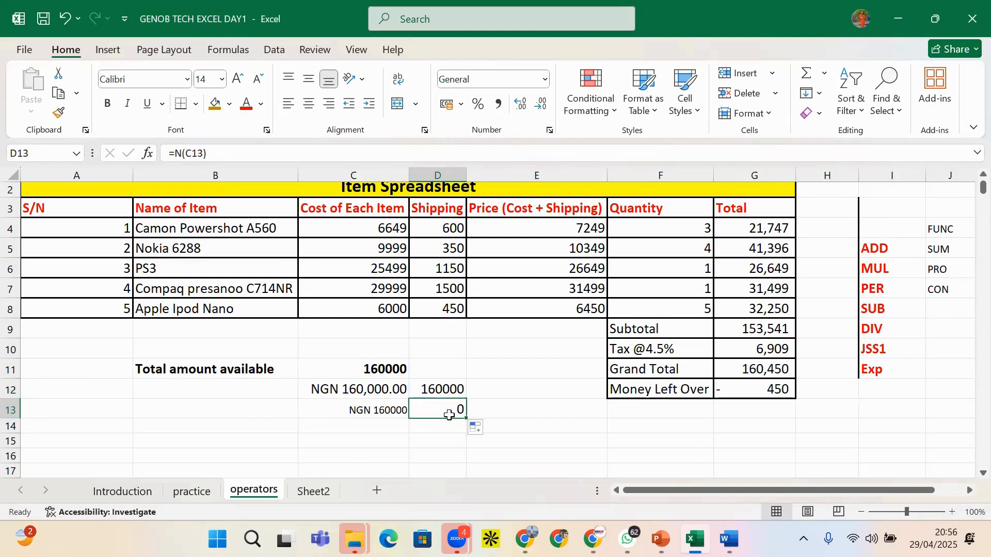
Change D12 to =T(C12) and fill it down so D13 returns NGN 160000
left_click(449, 390)
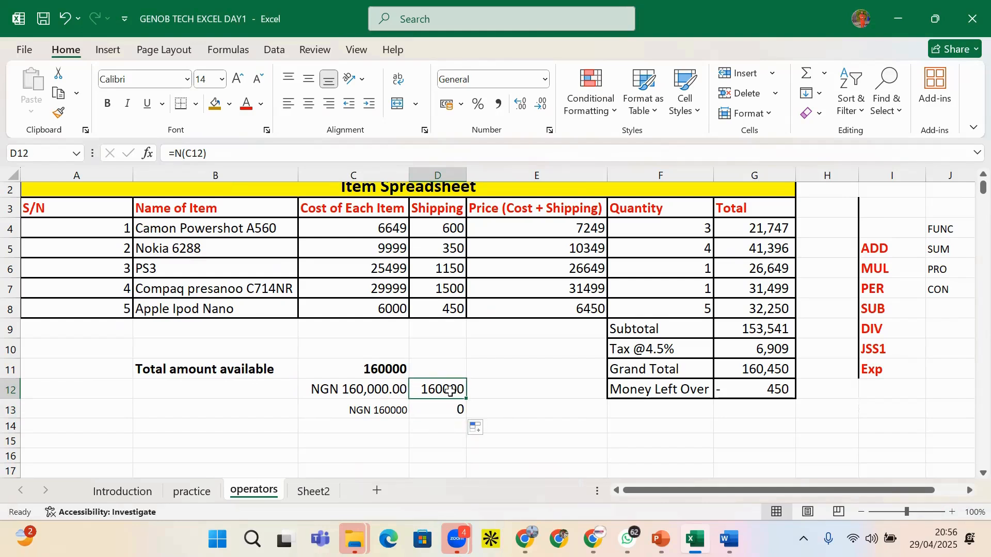
left_click(182, 154)
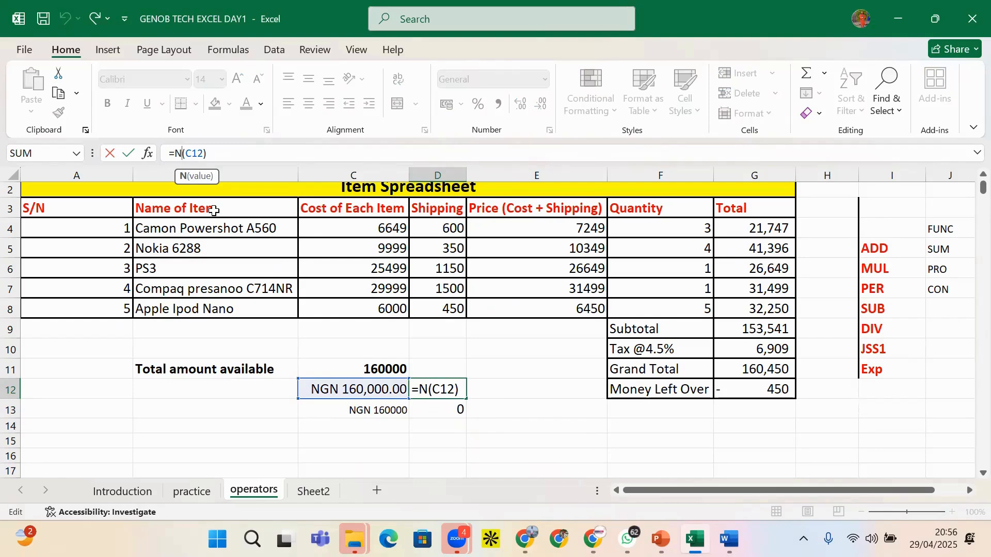
key("BackSpace")
type("T")
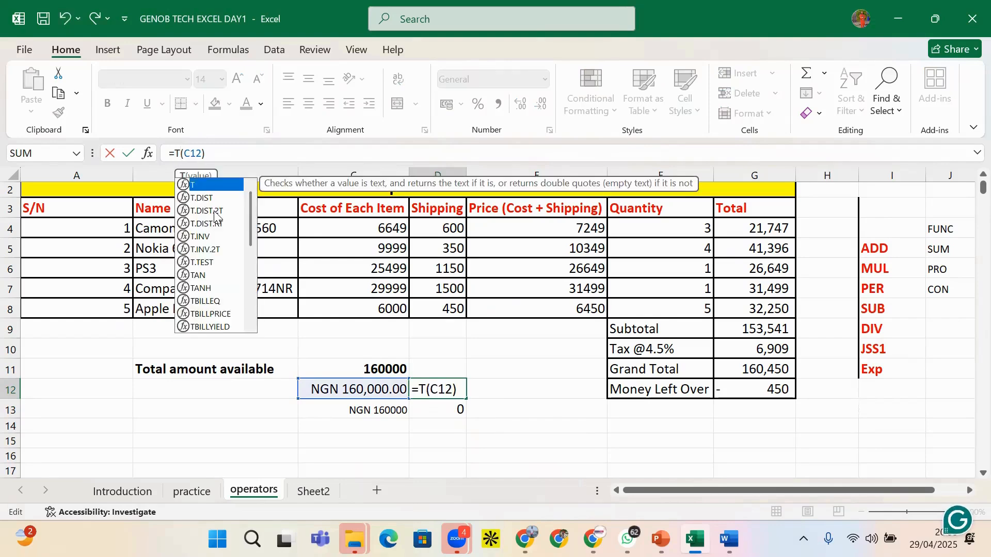
key("Return")
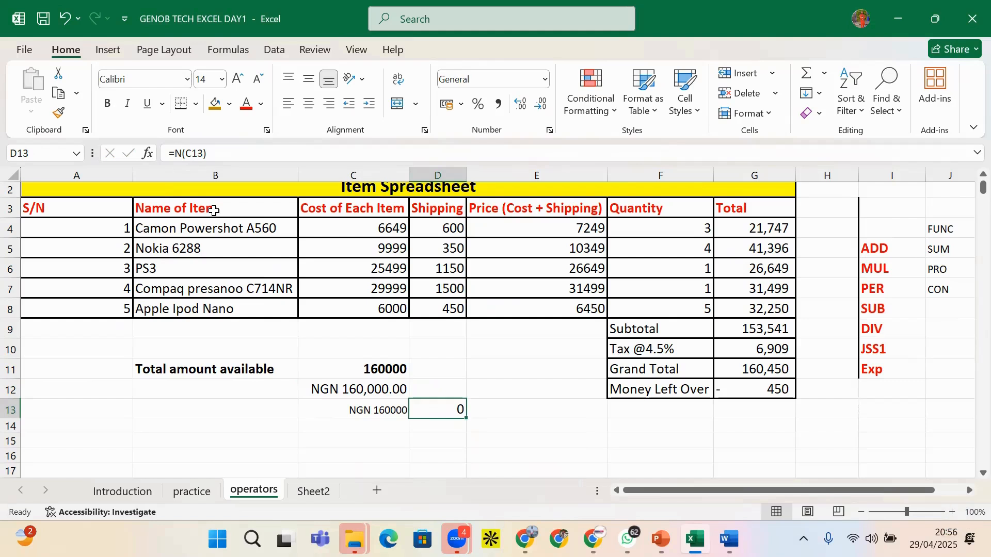
left_click(443, 389)
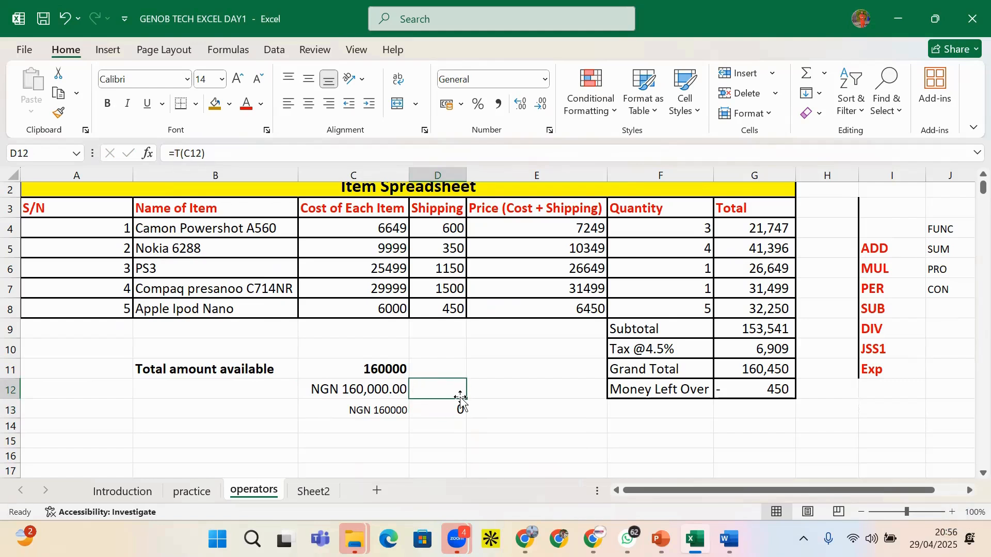
left_click_drag(460, 398, 460, 413)
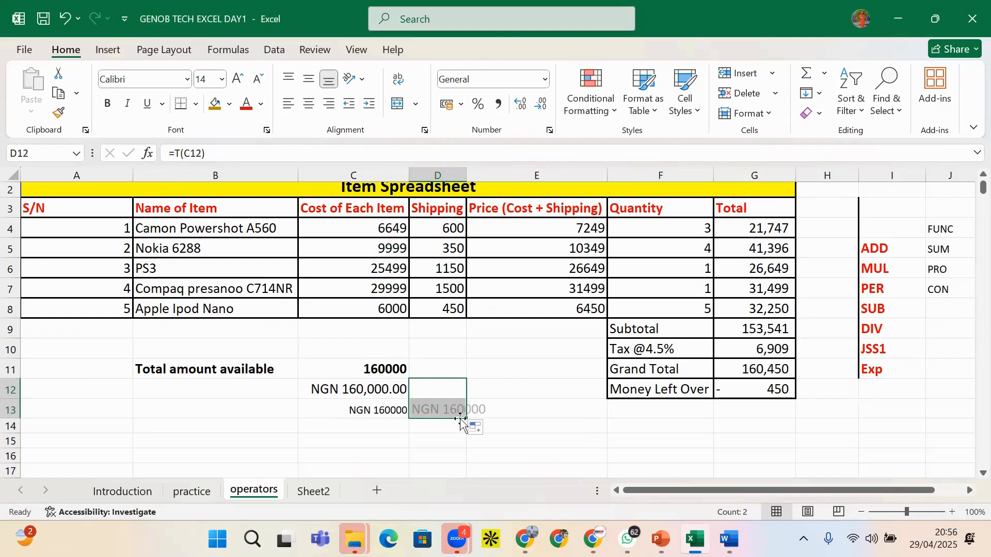
left_click(501, 407)
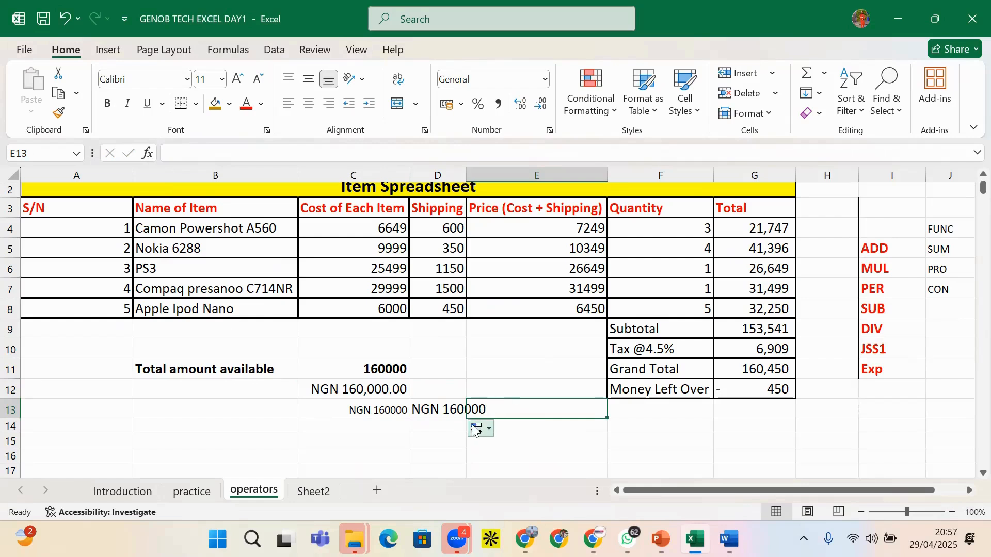
left_click(441, 415)
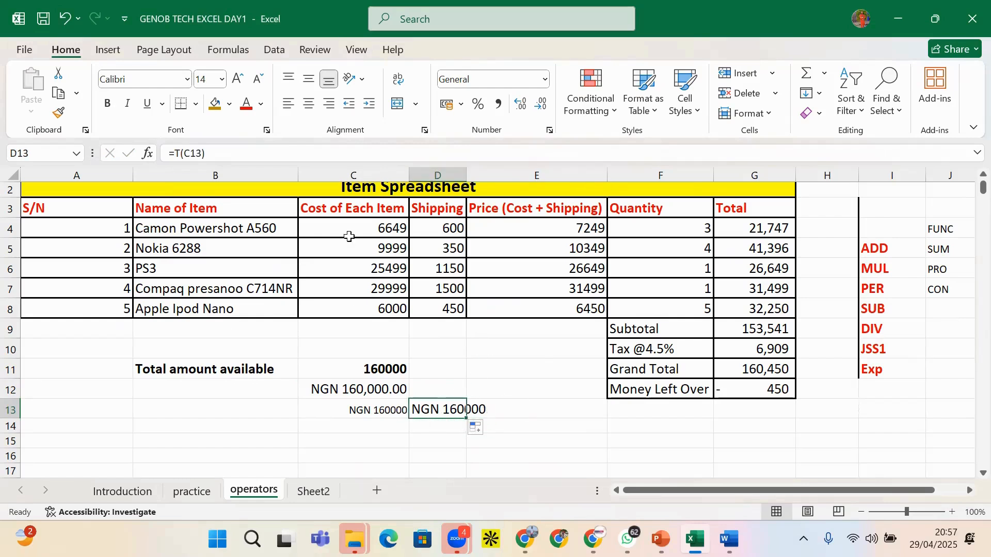
left_click_drag(367, 221, 764, 310)
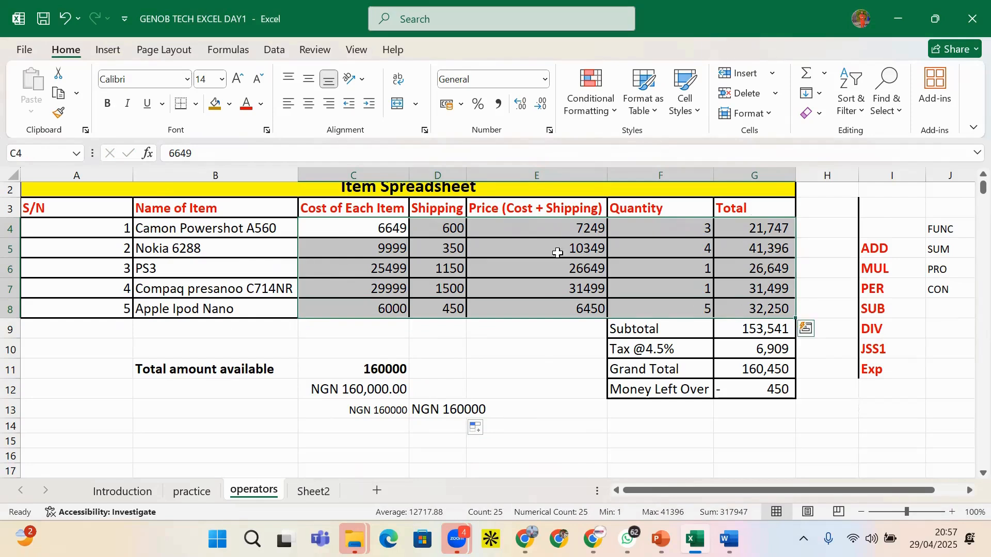
Format C4:G8 as Currency with the ₦ symbol and two decimals
left_click(550, 133)
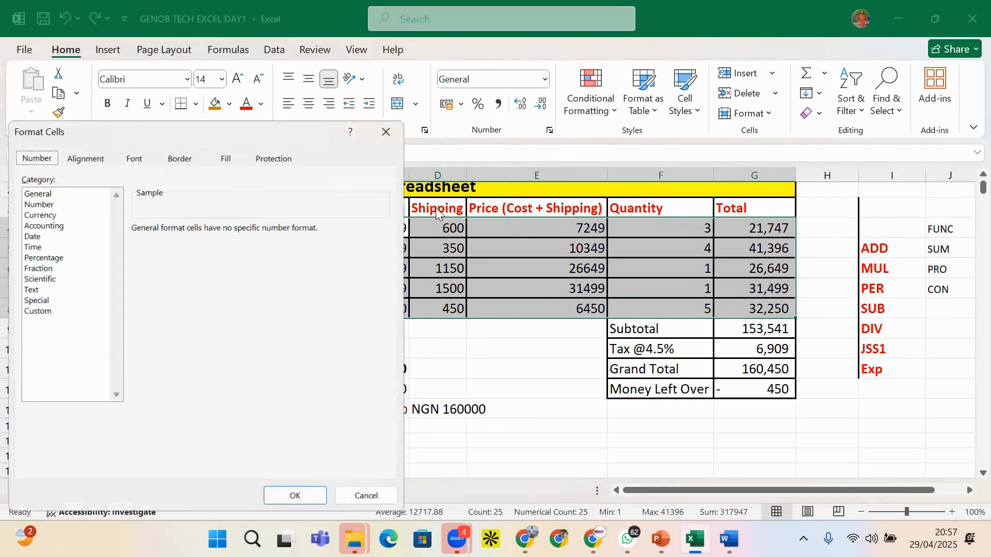
left_click(52, 216)
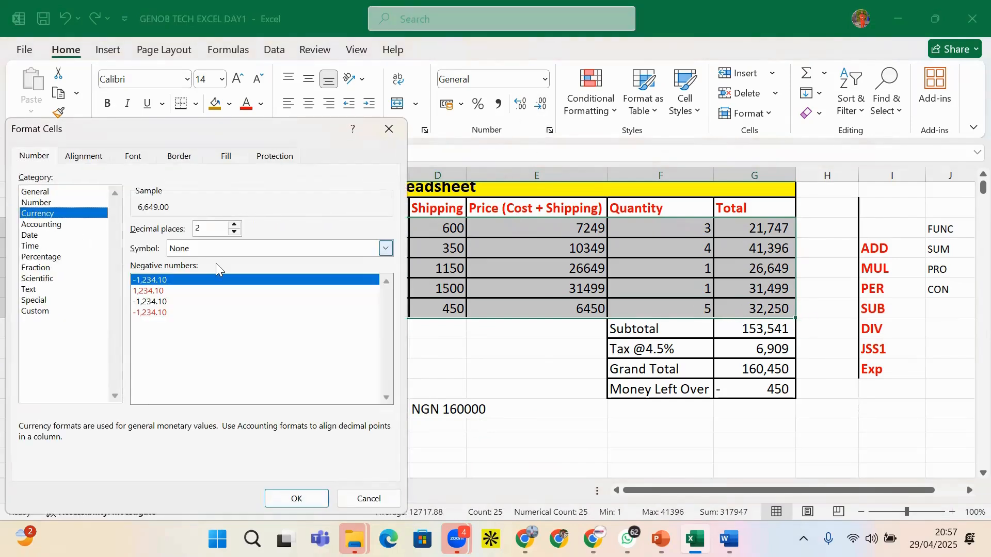
left_click(215, 250)
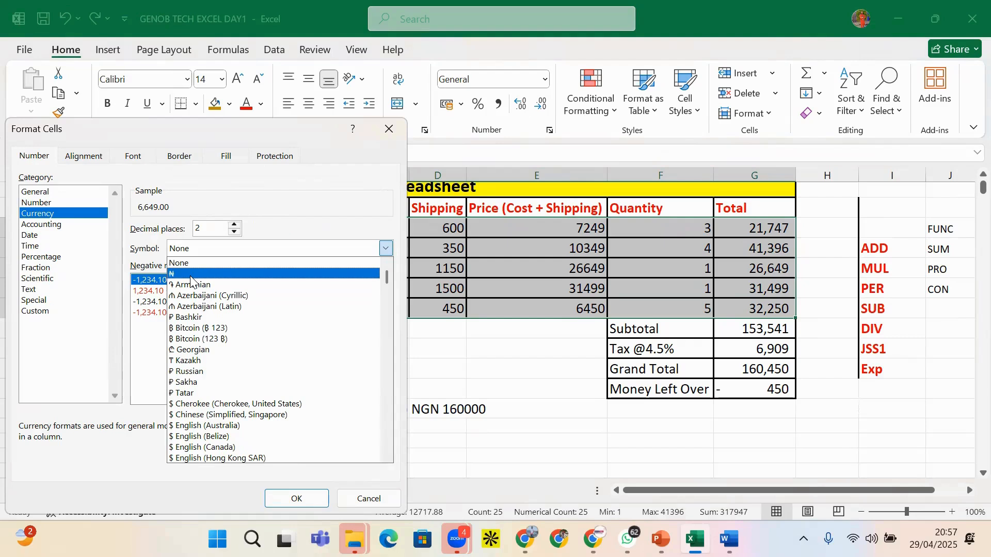
left_click(190, 276)
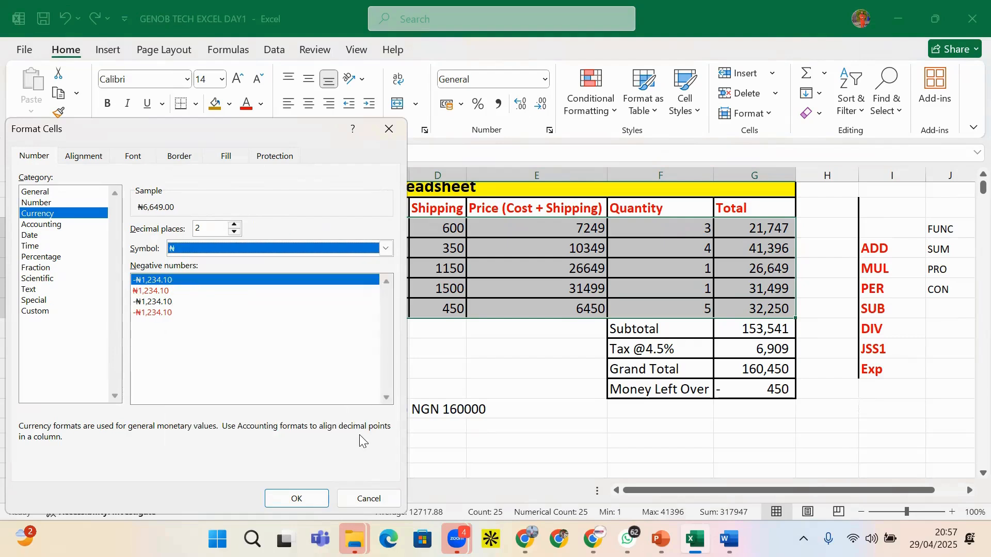
key("Return")
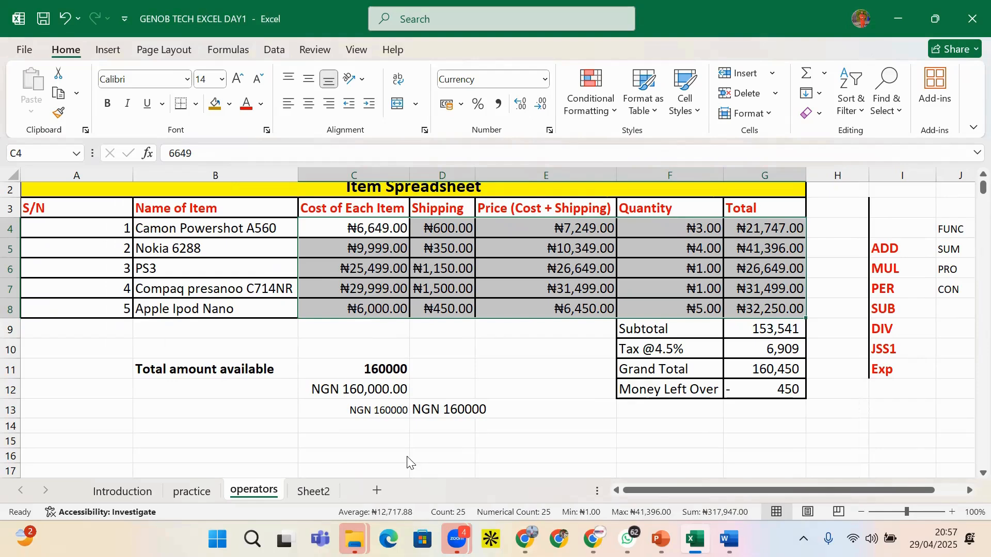
left_click(407, 457)
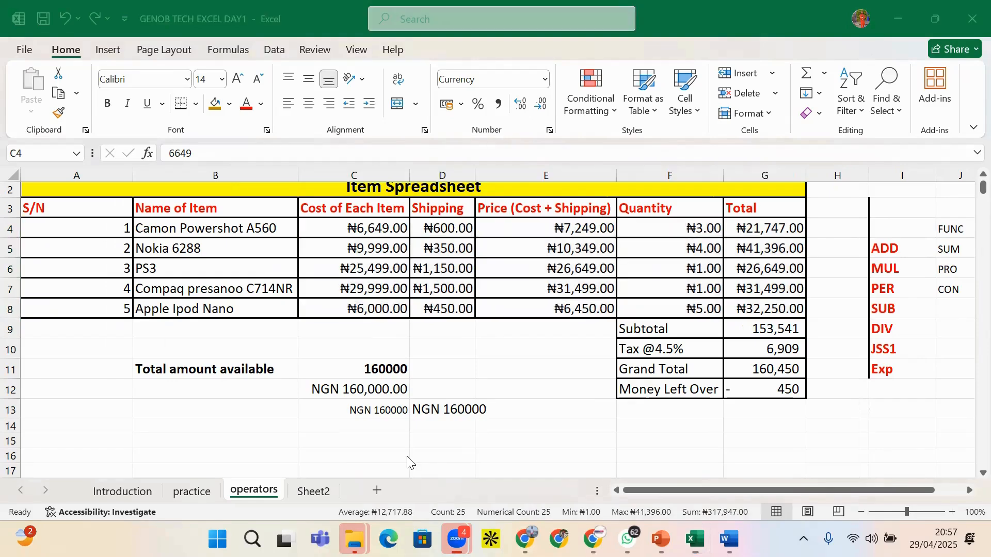
Format G9:G12 (Subtotal to Money Left Over) as ₦ currency with 0 decimals
left_click(756, 338)
left_click(759, 336)
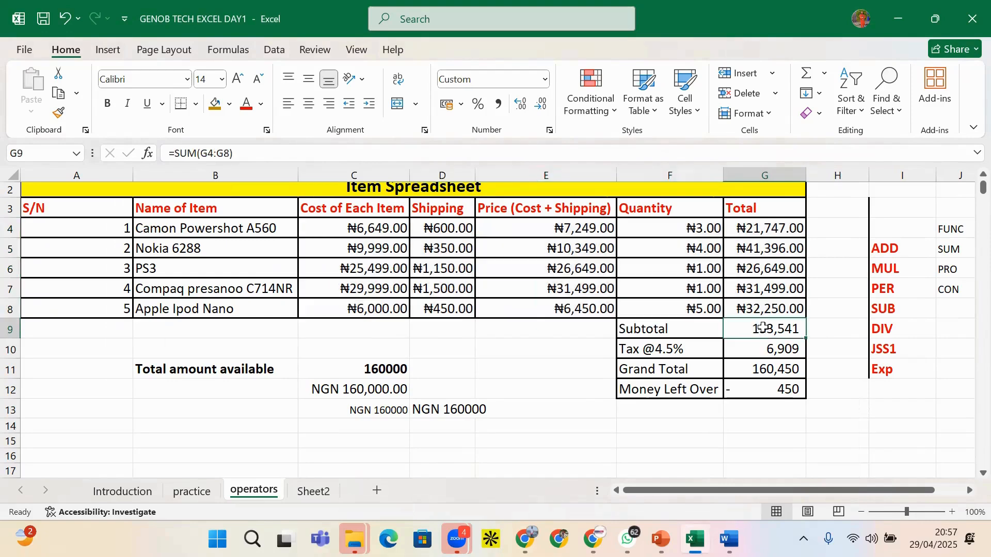
left_click_drag(764, 328, 761, 369)
left_click_drag(767, 328, 766, 386)
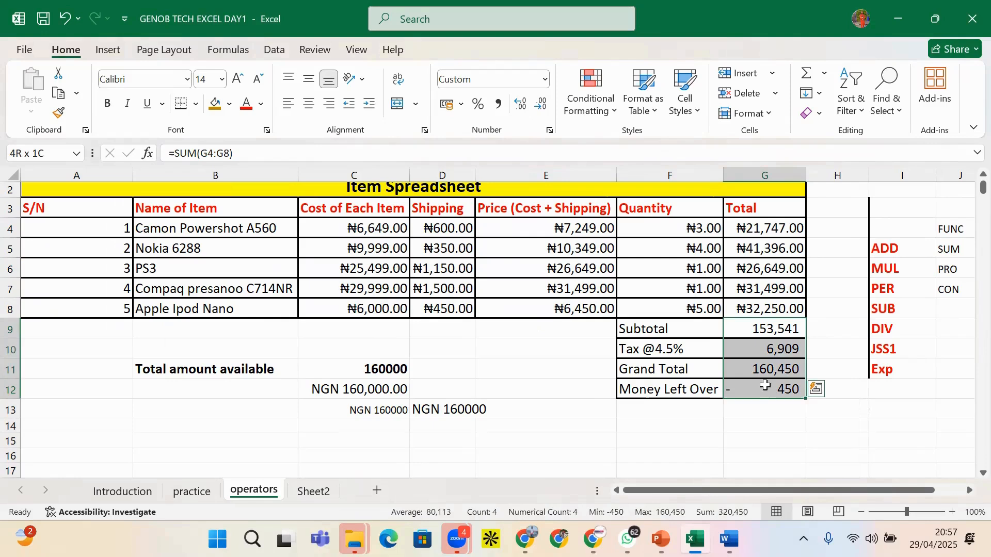
left_click(551, 130)
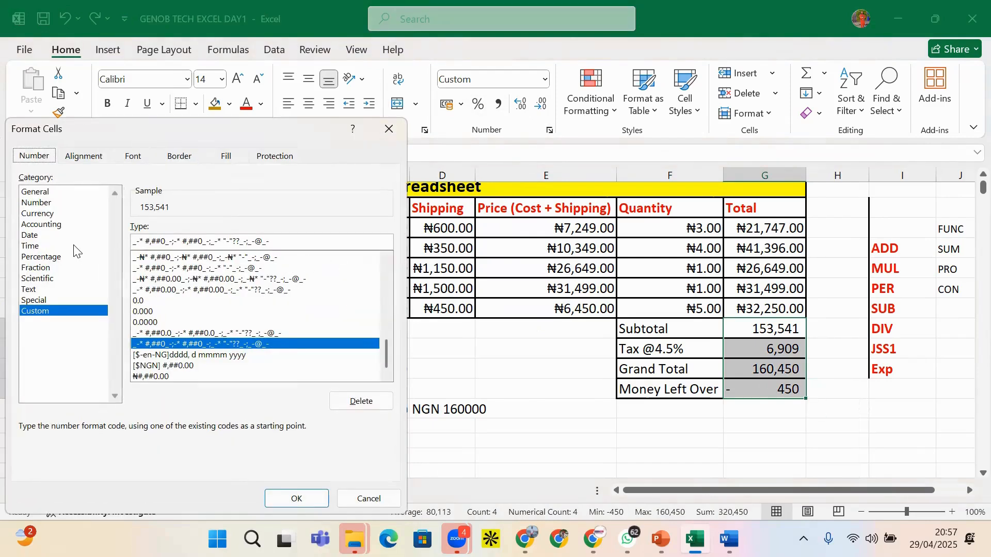
left_click(53, 214)
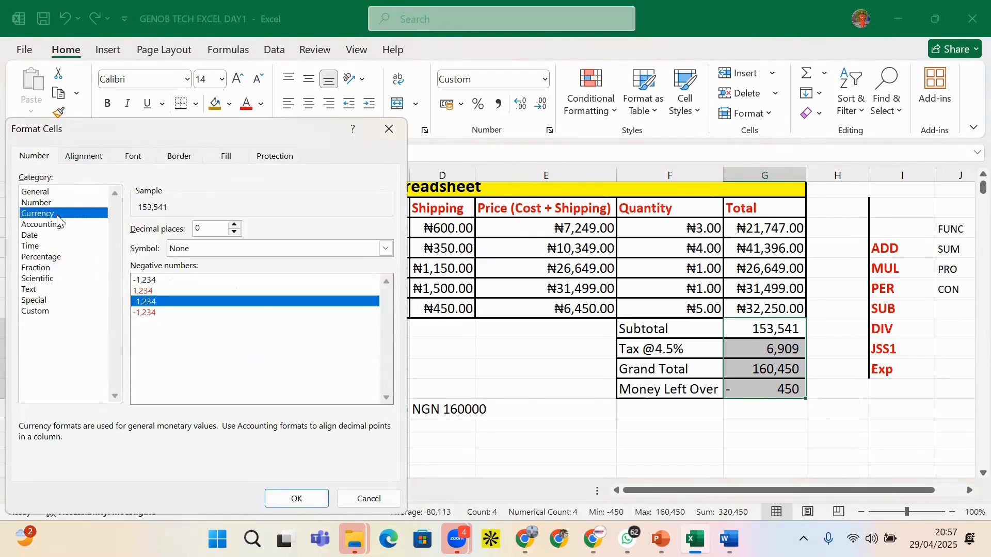
left_click(211, 248)
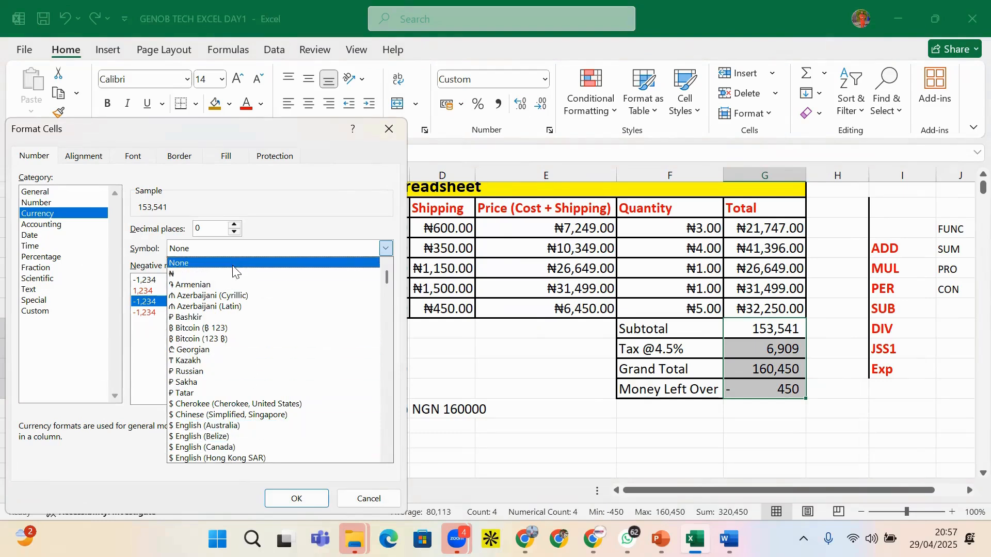
scroll(245, 320, "down", 1)
scroll(245, 290, "up", 2)
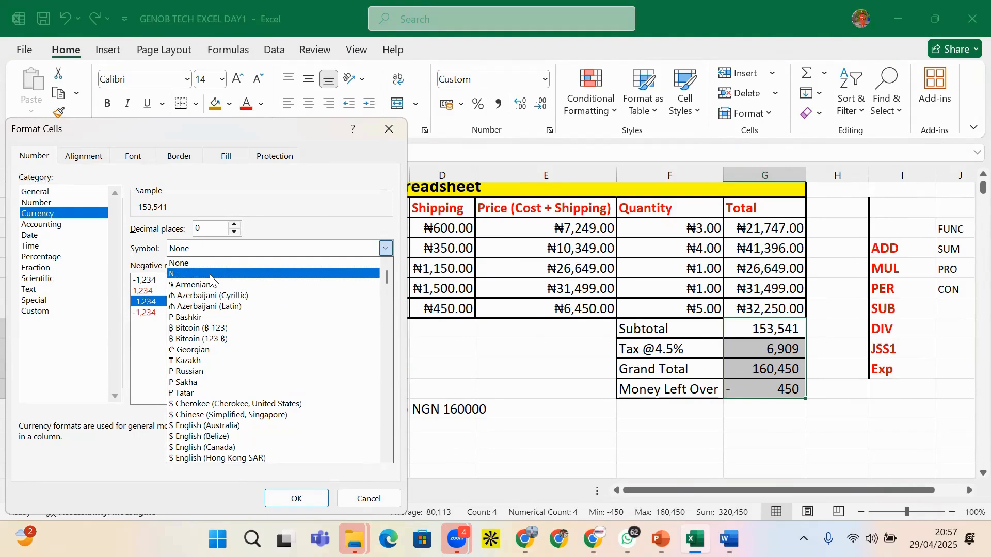
left_click(210, 274)
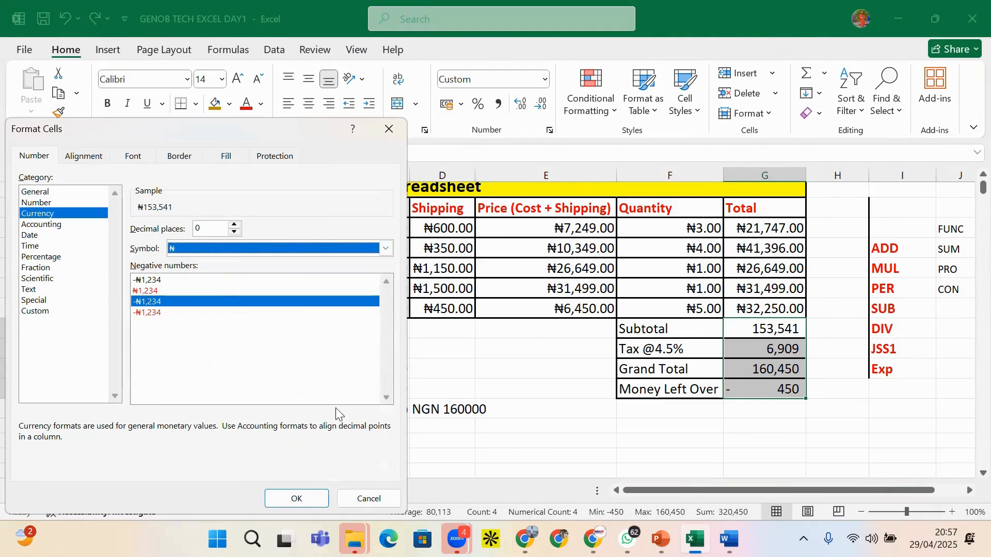
key("Return")
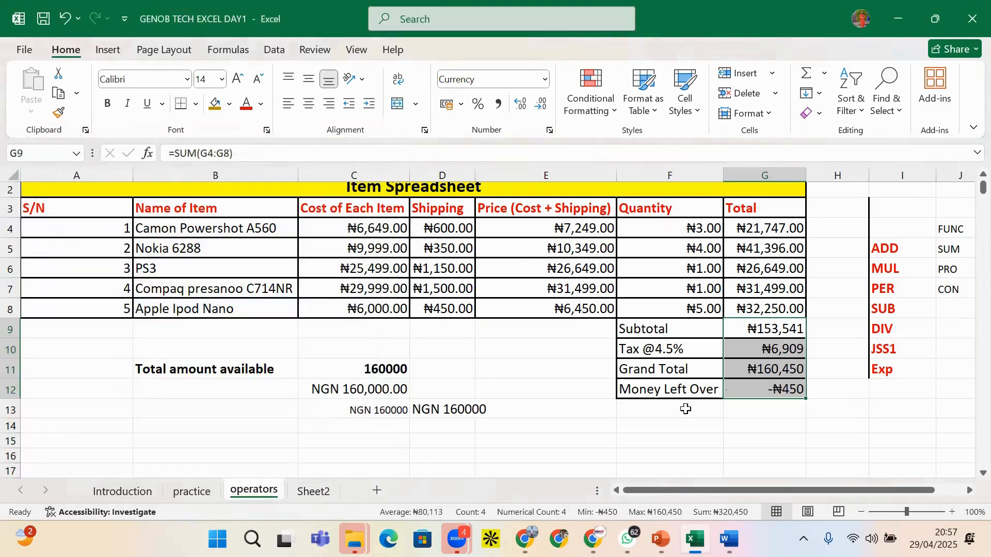
left_click(752, 408)
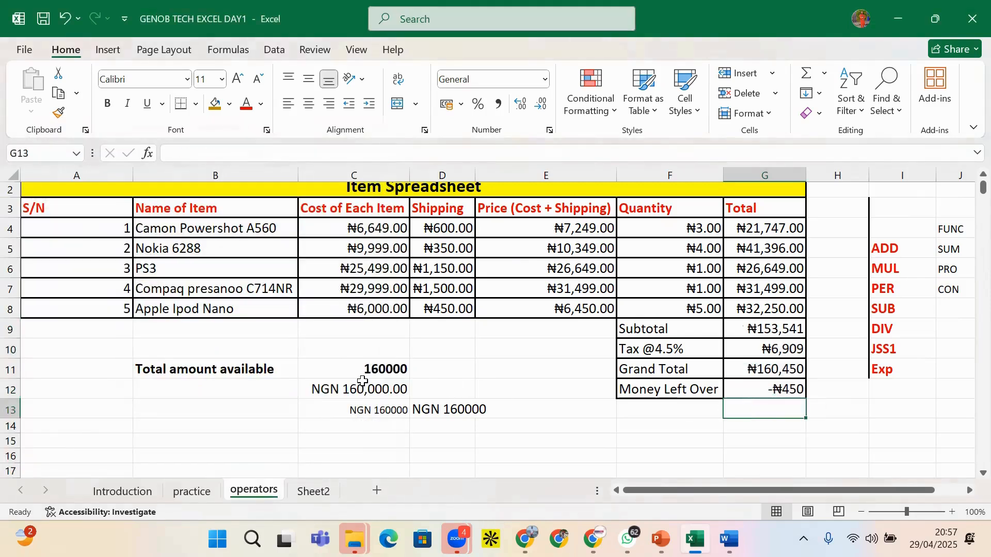
left_click_drag(349, 372, 451, 416)
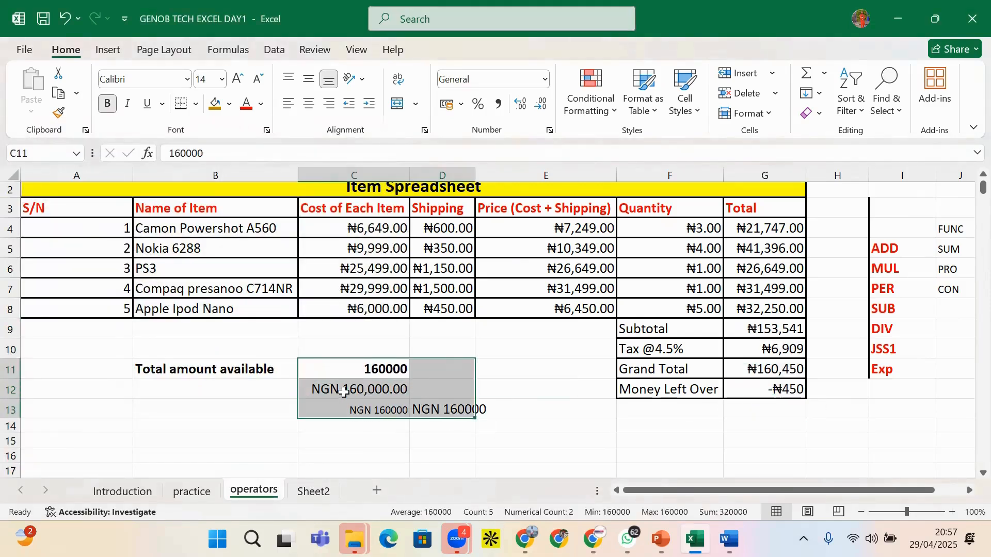
Clear the NGN demo cells in C12:D13
left_click_drag(322, 384, 471, 413)
key("Delete")
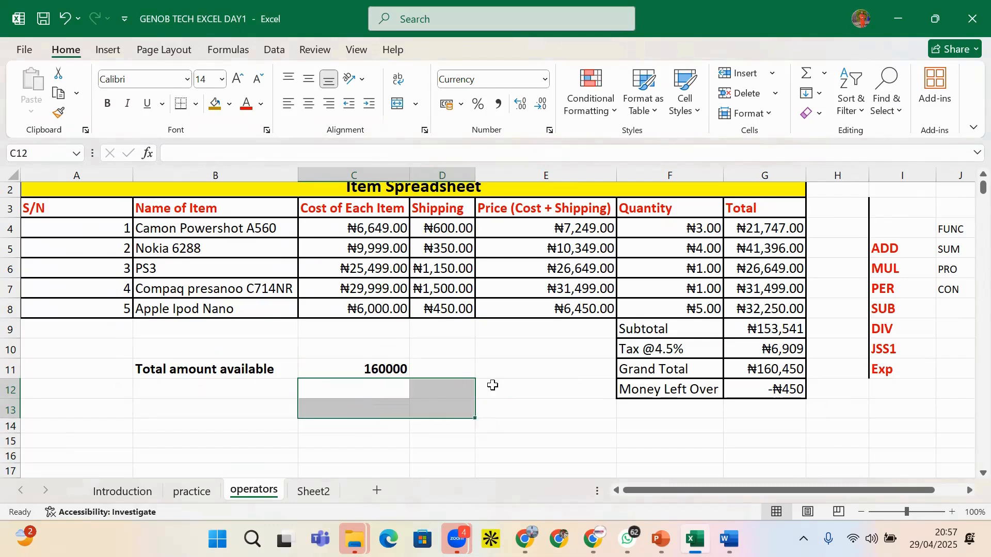
left_click(491, 385)
left_click_drag(430, 226, 560, 310)
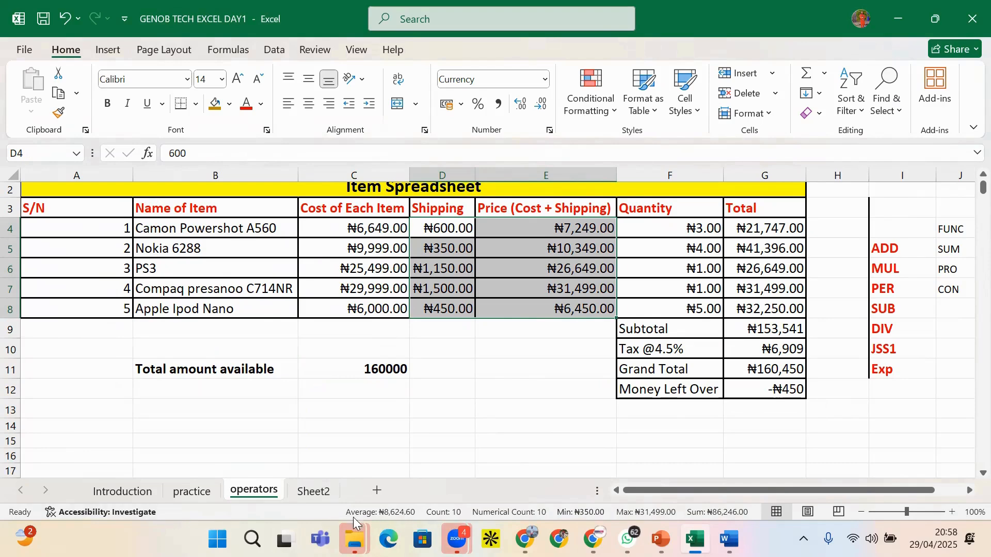
left_click(463, 335)
left_click_drag(442, 227, 440, 308)
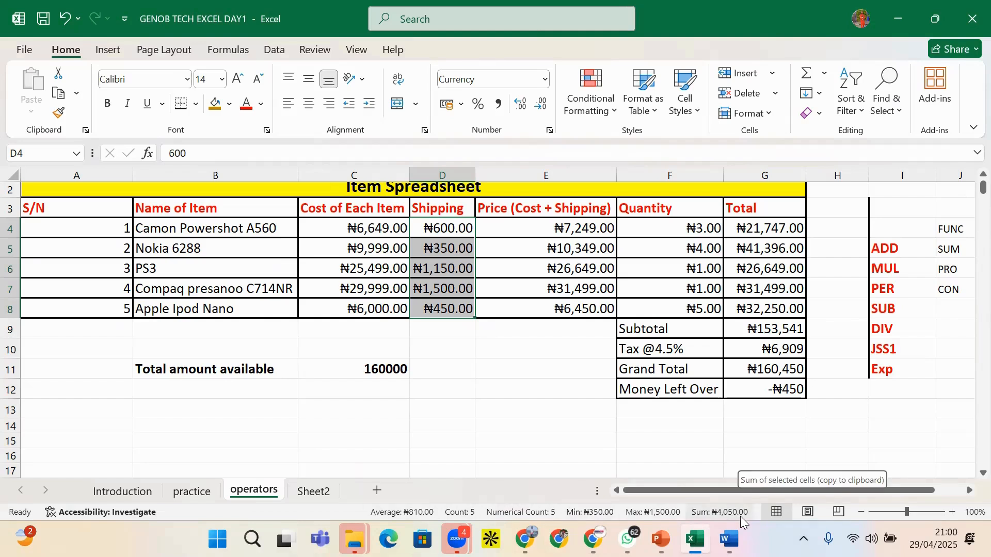
left_click(514, 366)
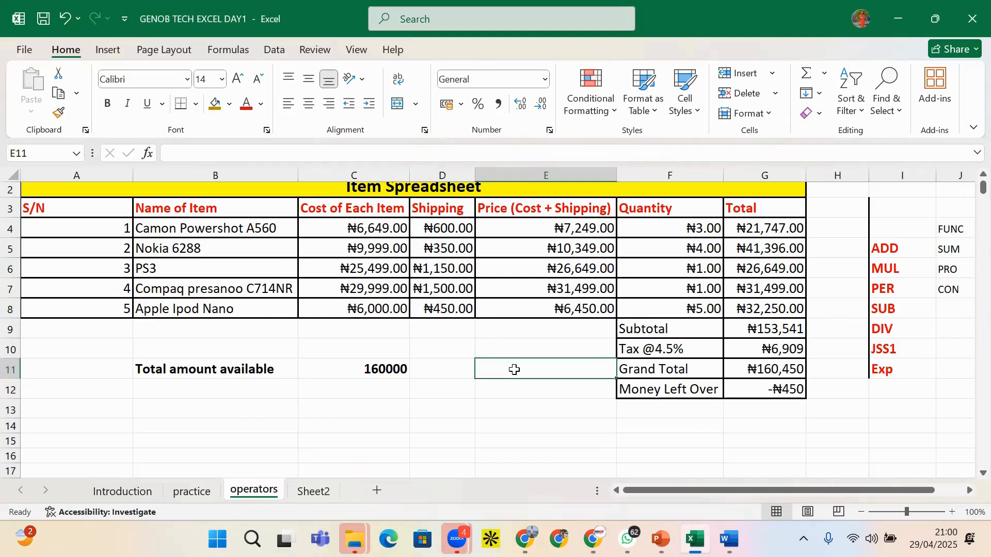
Enter =4050/5 in E11 to get the 810 average shipping cost
type("=")
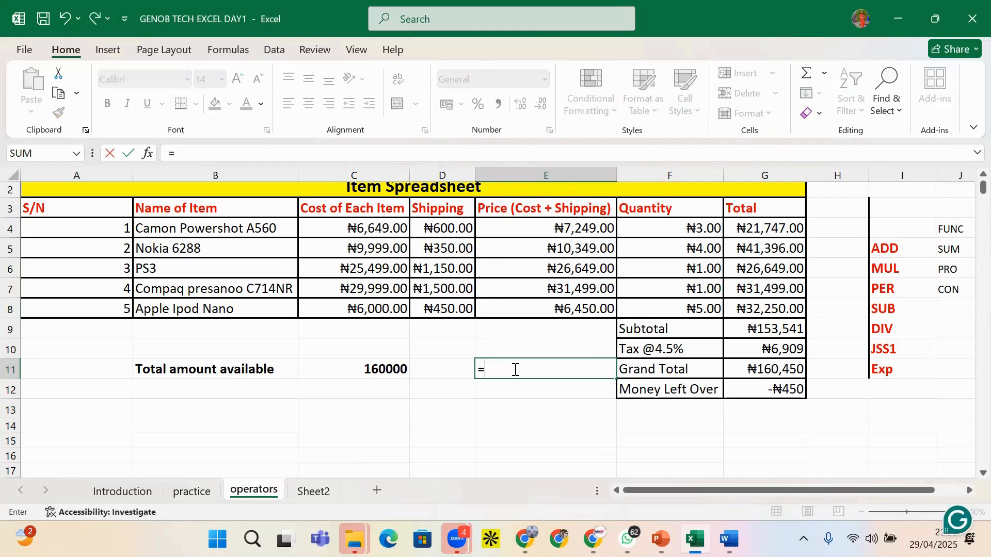
type("4050/5")
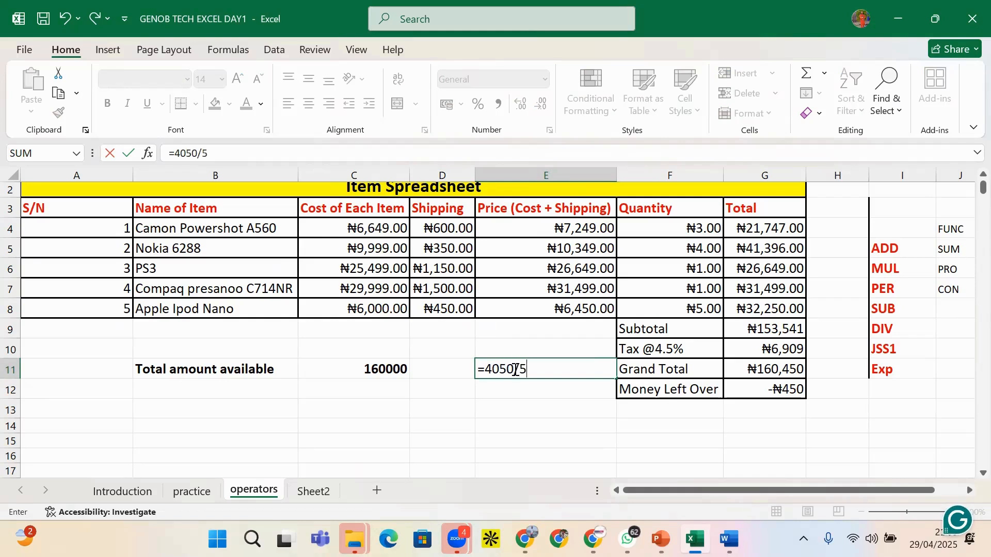
key("Return")
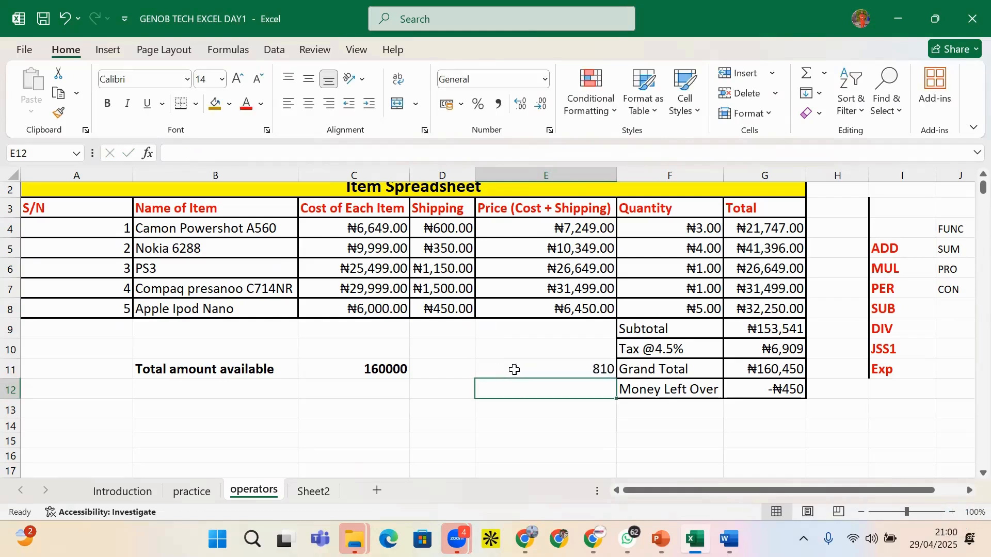
left_click(578, 376)
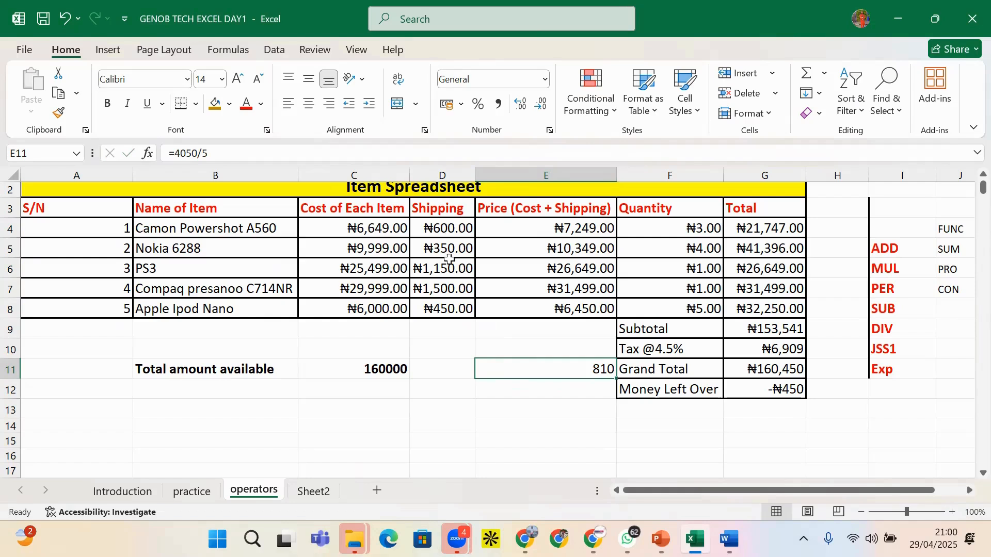
left_click_drag(447, 230, 441, 308)
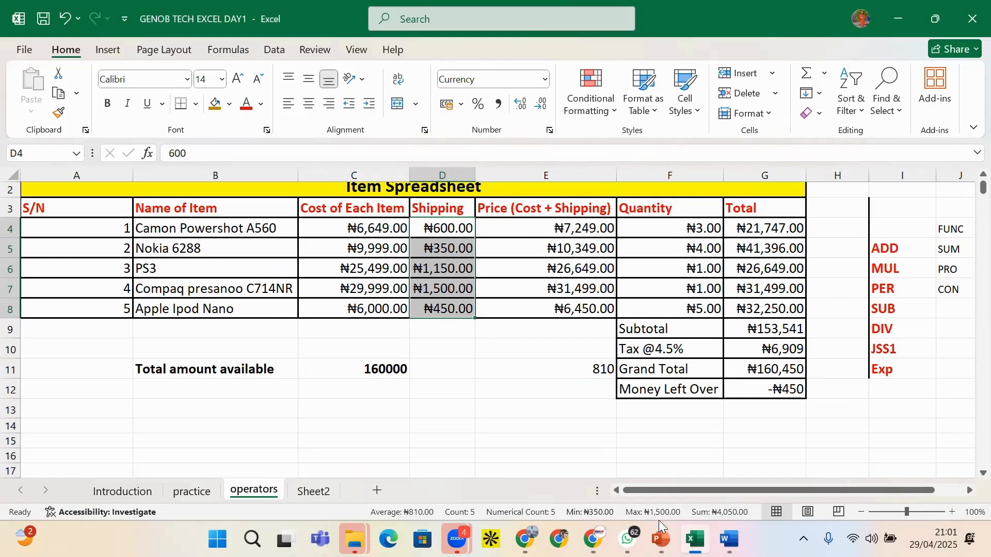
left_click(426, 364)
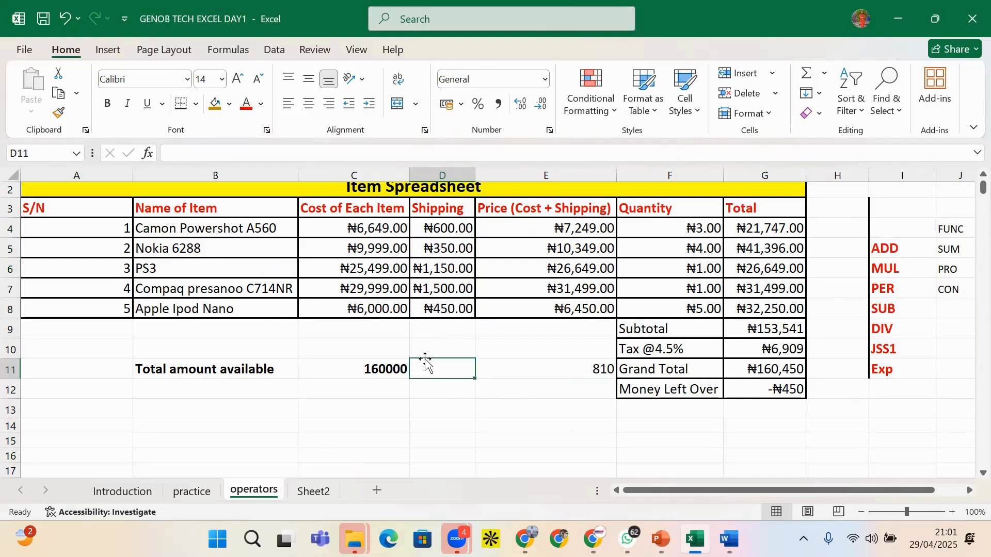
left_click(449, 351)
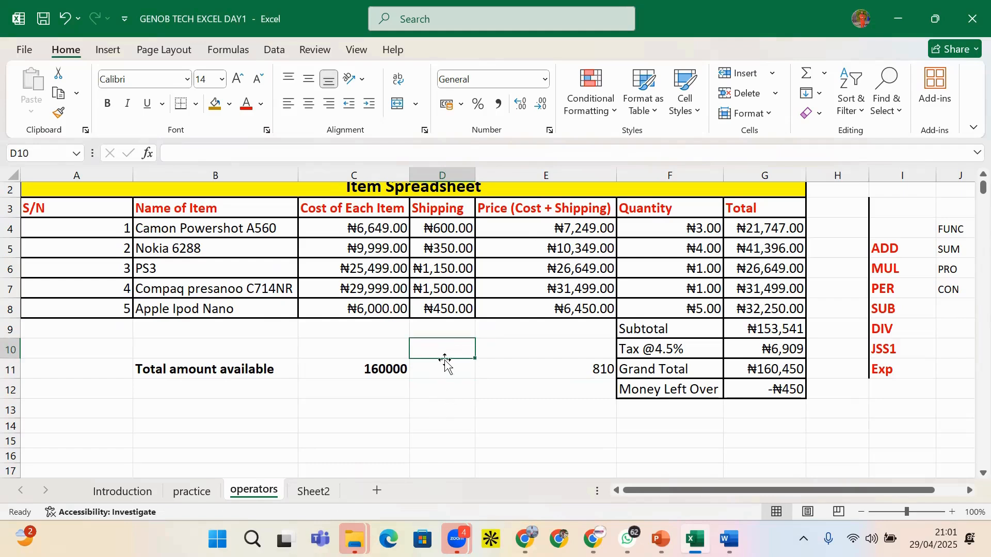
left_click(443, 370)
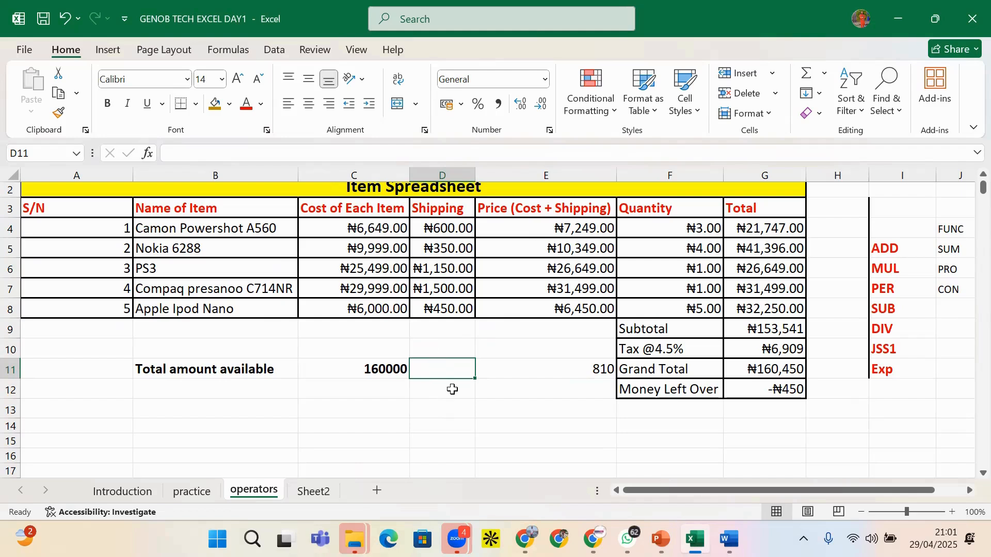
left_click(443, 345)
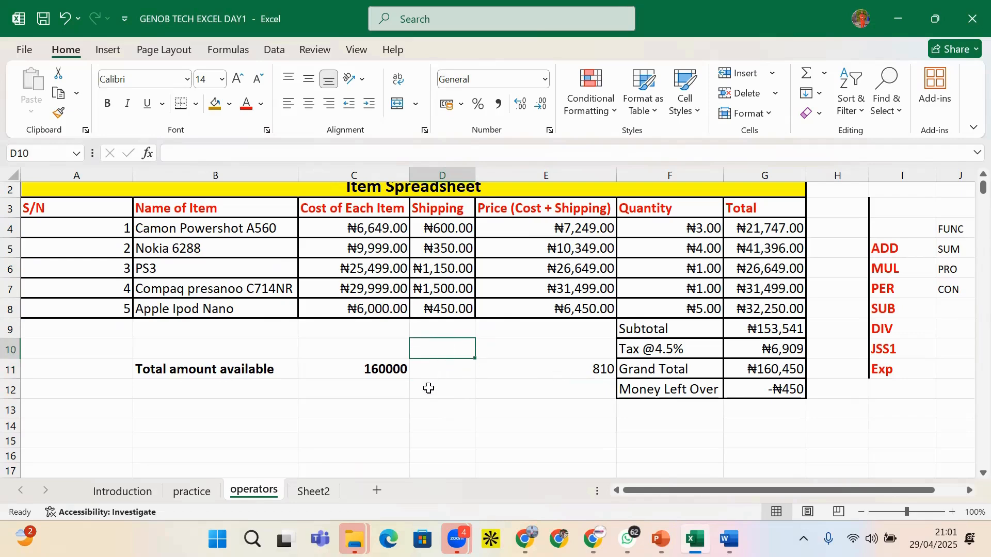
left_click(442, 374)
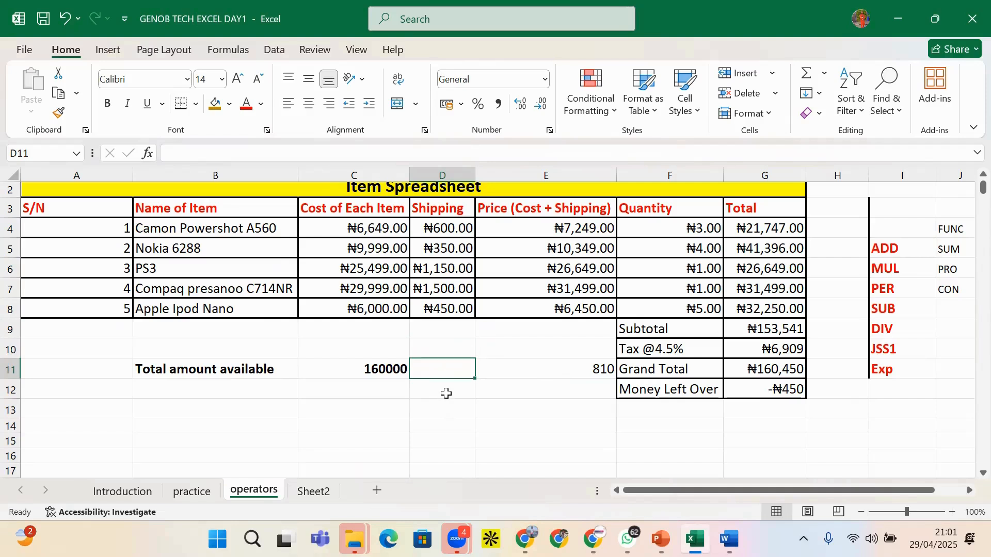
left_click(447, 394)
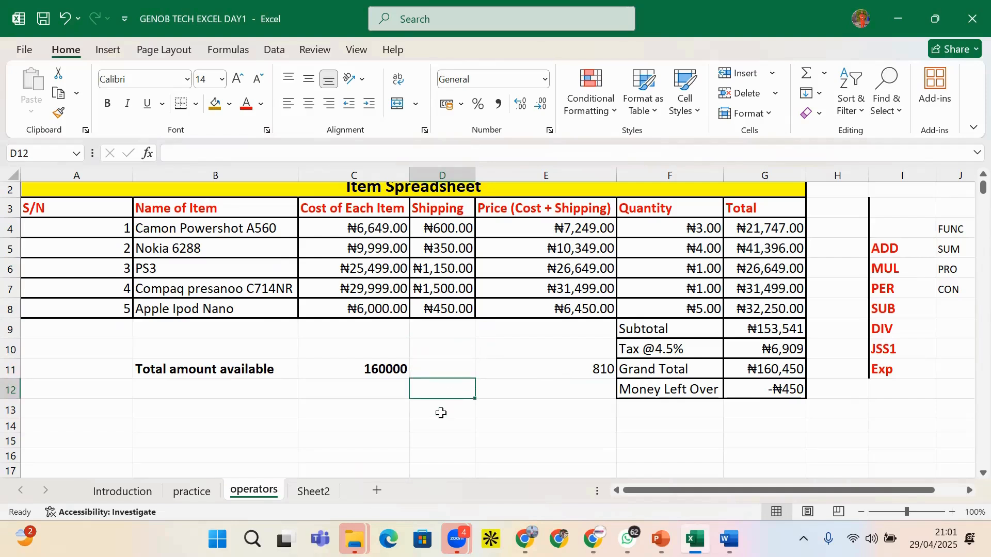
left_click(441, 413)
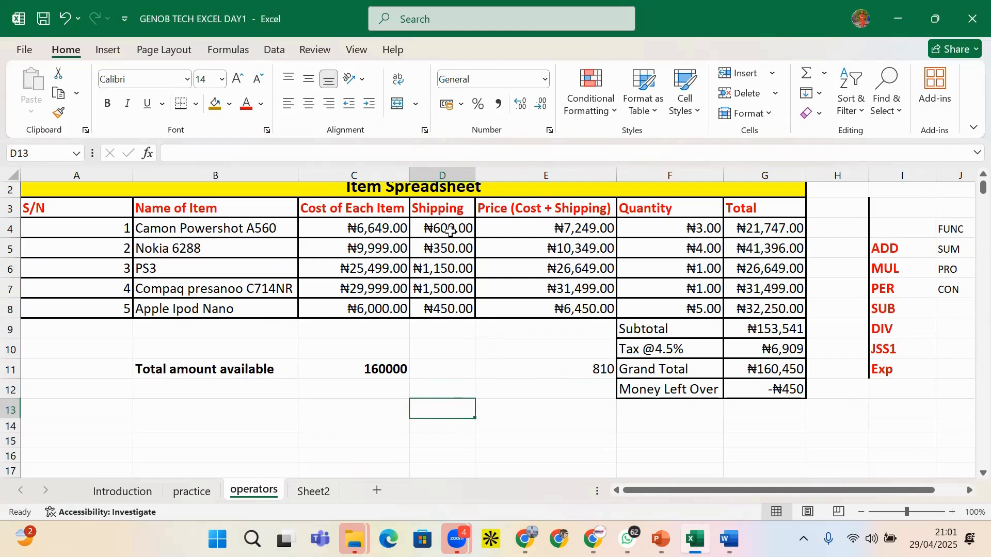
left_click(446, 369)
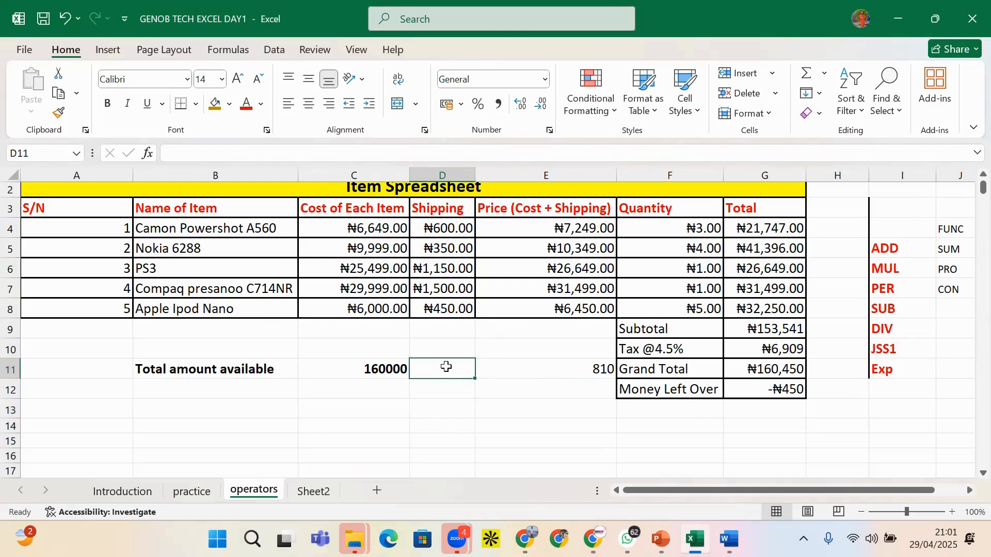
Enter =QUARTILE(D4:D8,2) in D11 to get the Shipping median 600
type("=QU")
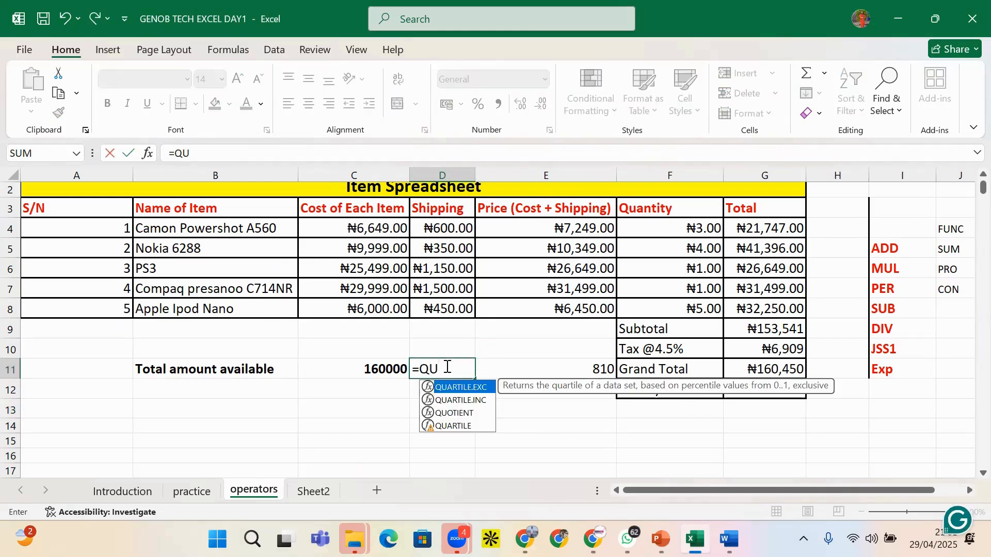
left_click(460, 426)
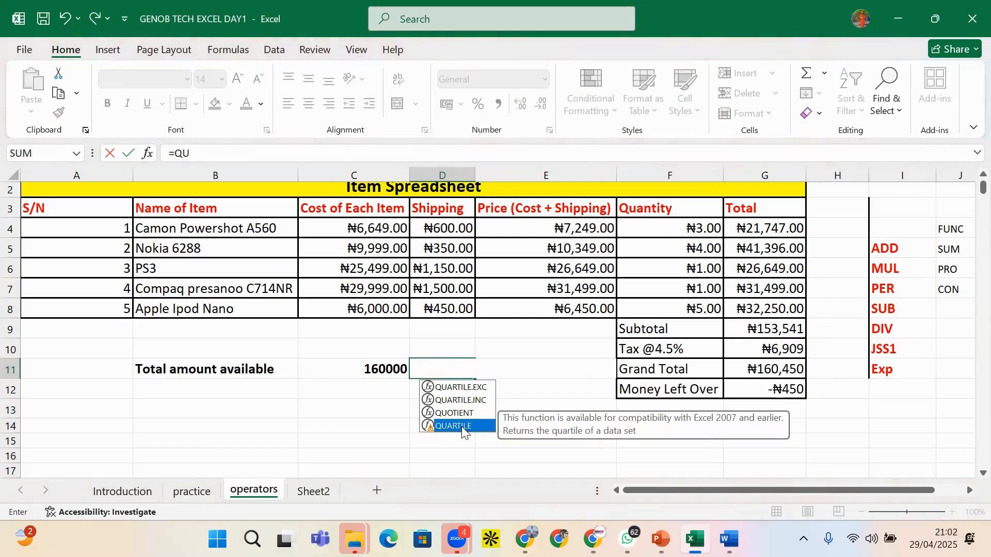
double_click(454, 426)
left_click_drag(457, 227, 451, 308)
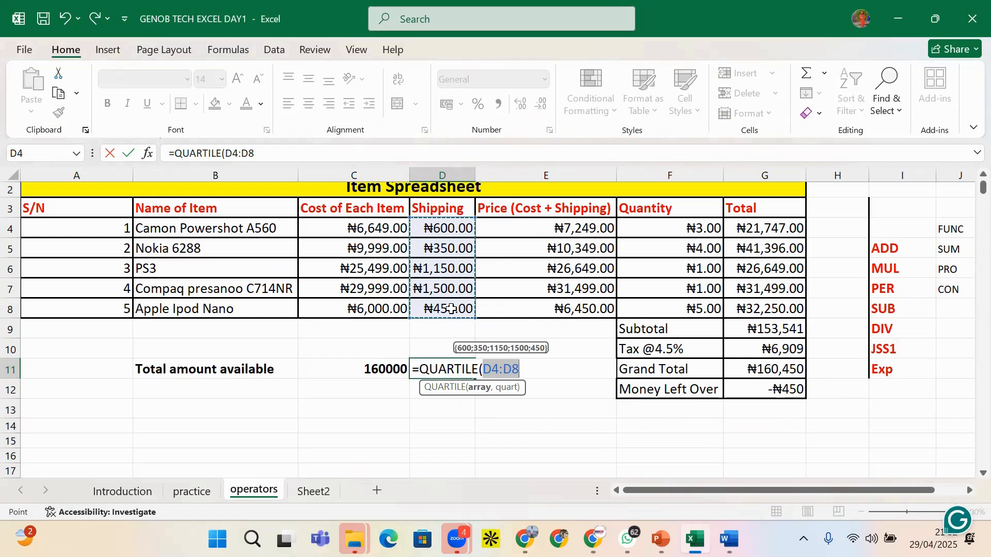
type(",")
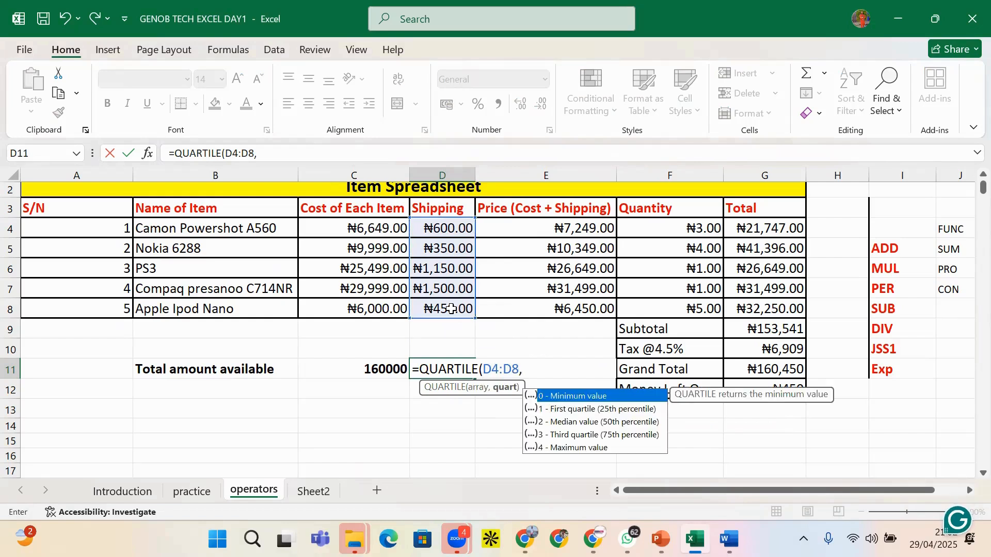
type("1")
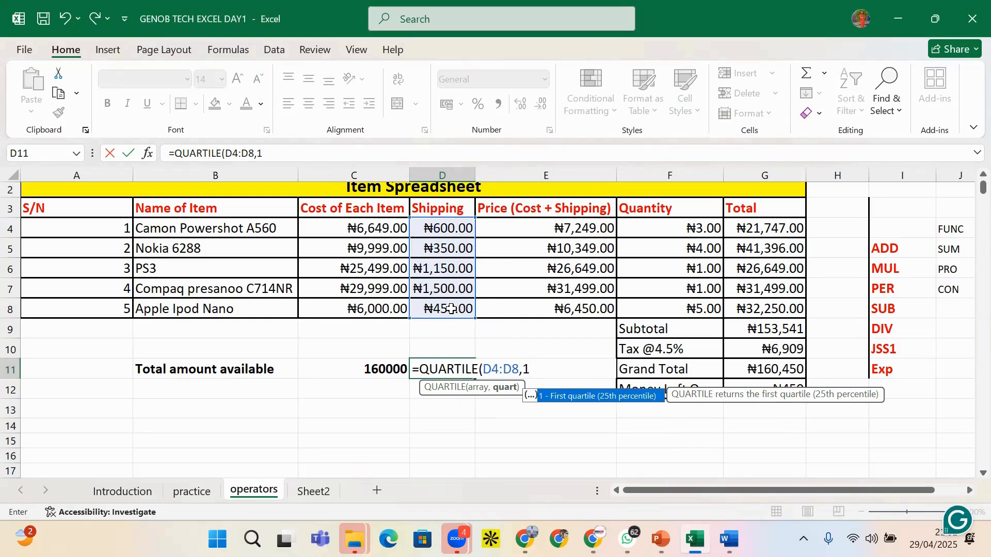
type(")")
key("Return")
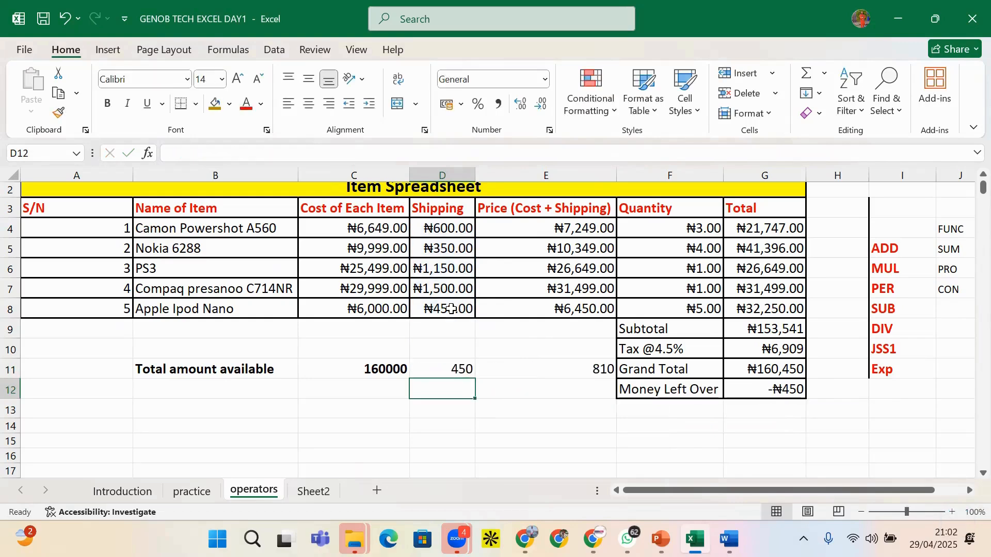
left_click(465, 369)
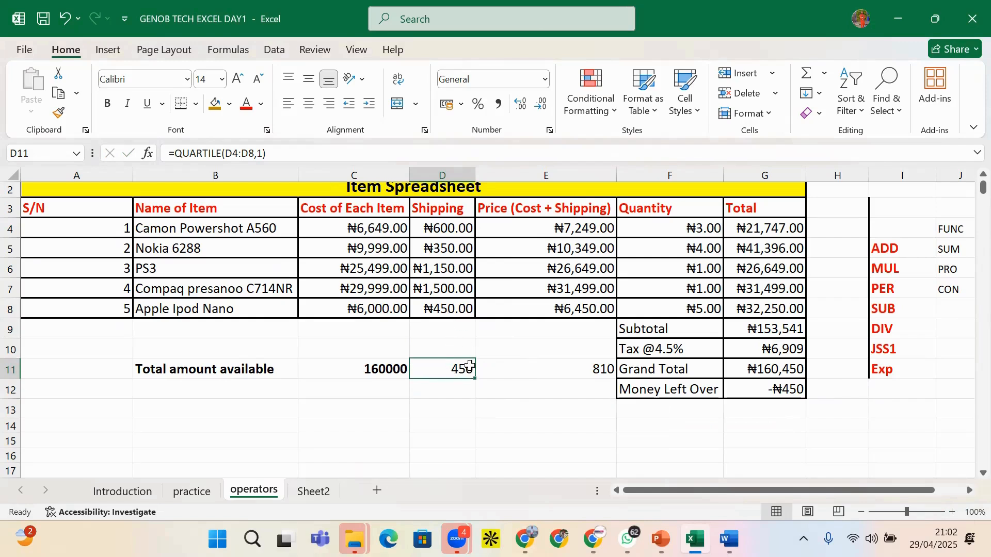
double_click(260, 153)
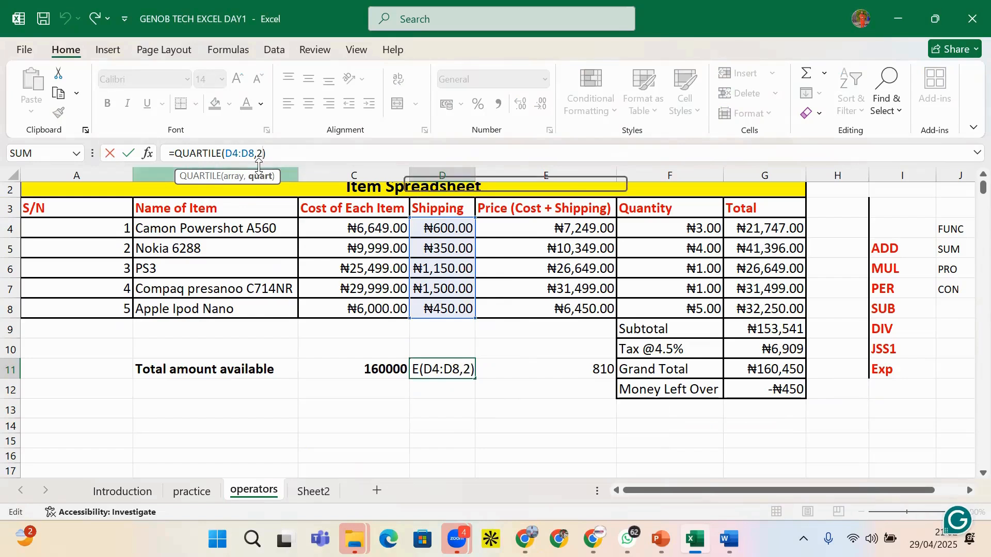
type("2")
key("Return")
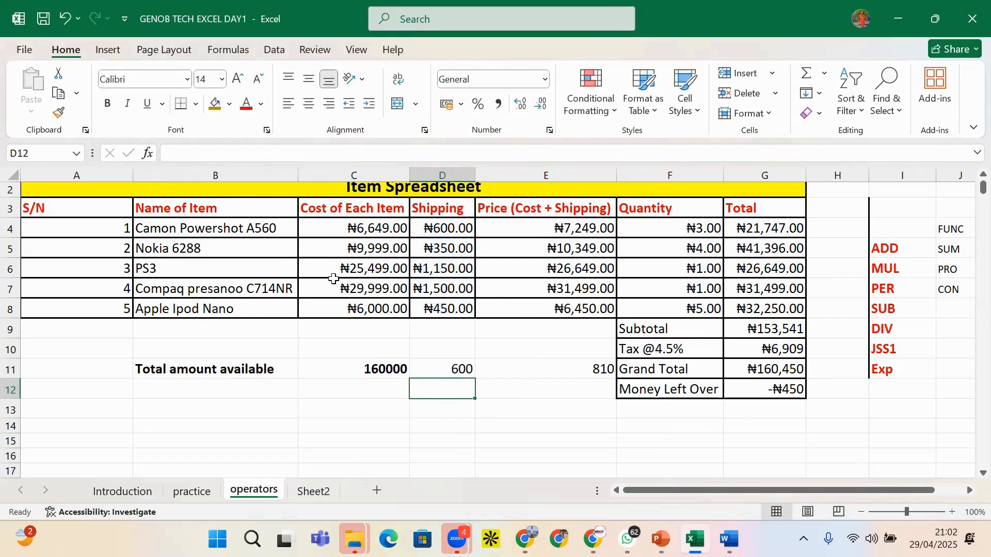
Type 450 in D10 and 810 in D12
left_click(463, 347)
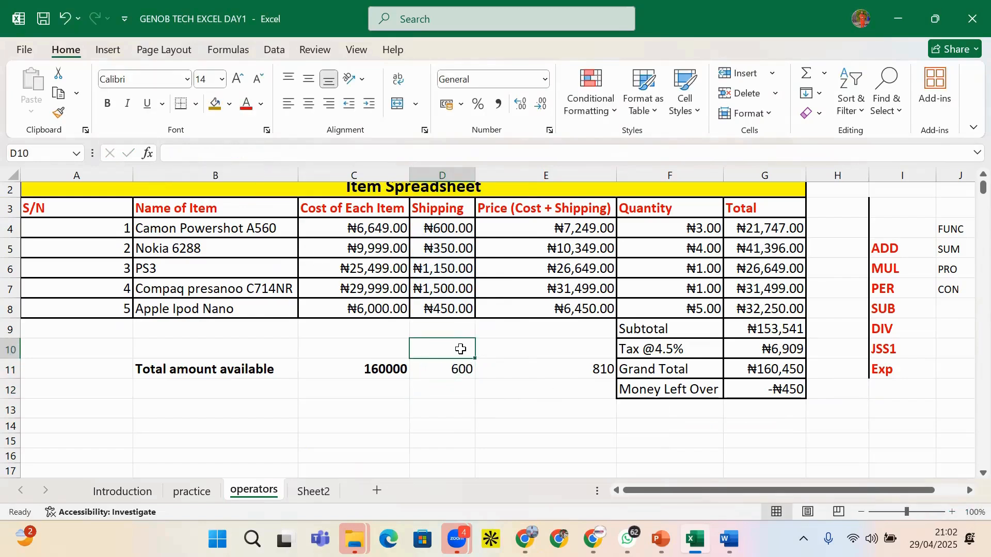
type("450")
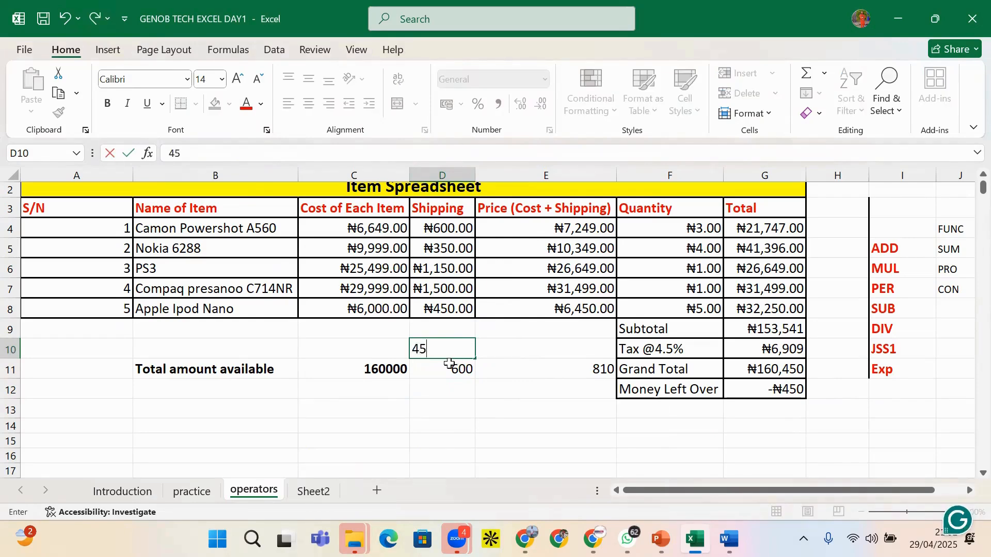
left_click(459, 386)
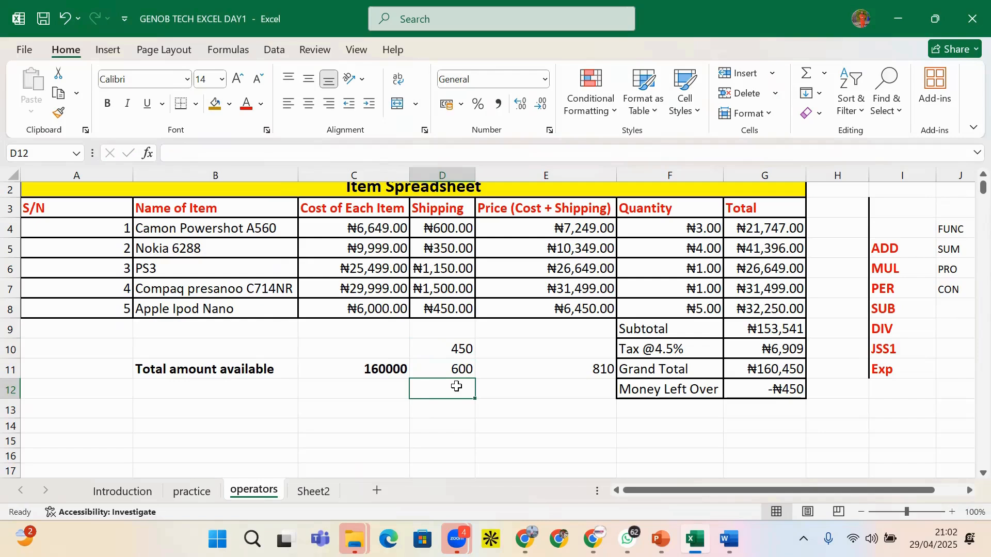
type("8")
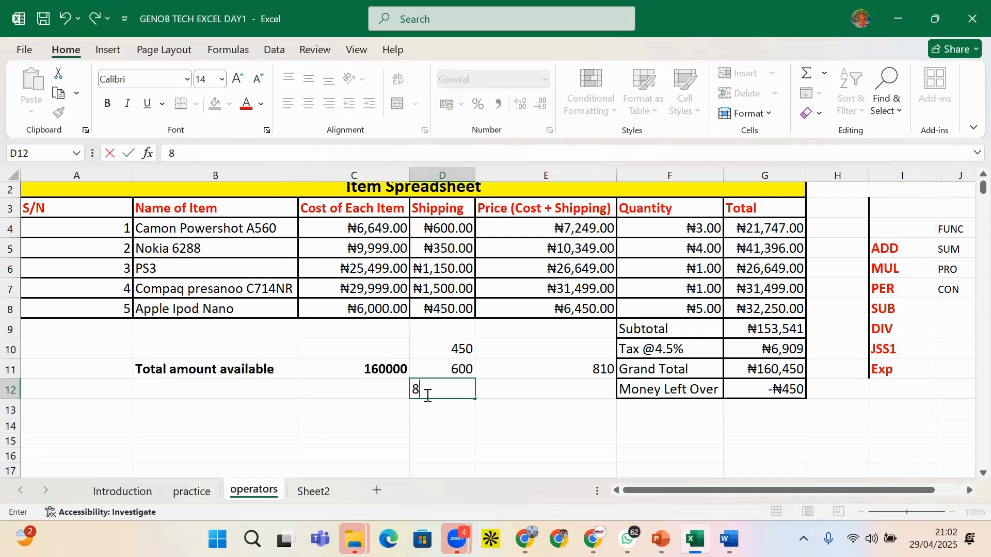
type("10")
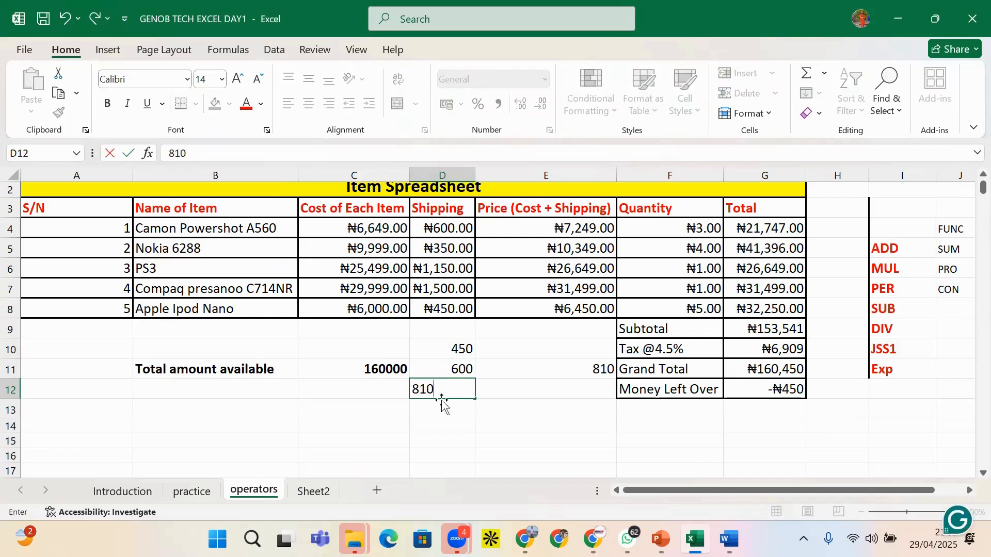
left_click(450, 408)
left_click(459, 350)
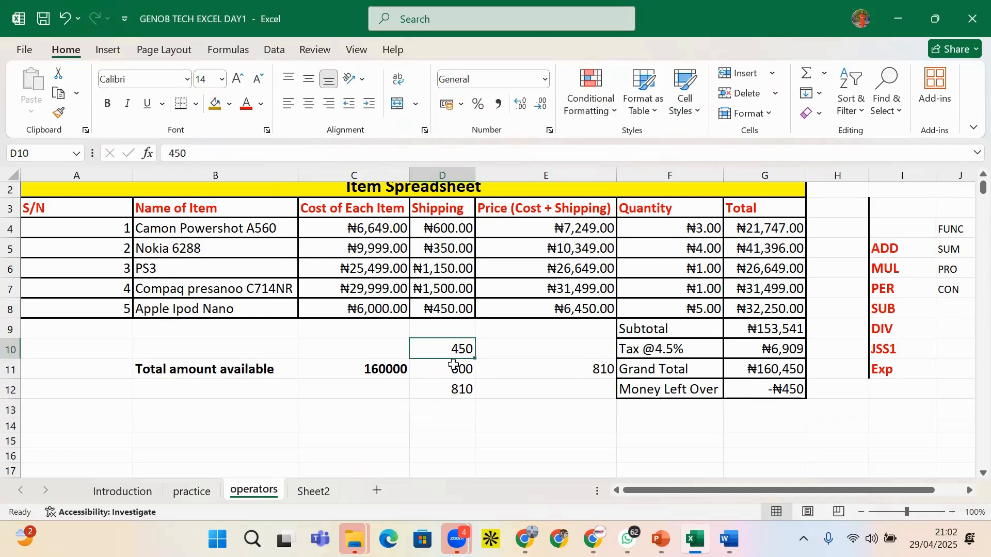
left_click(454, 370)
Copy the D11 quartile formula into D13
key("ctrl+c")
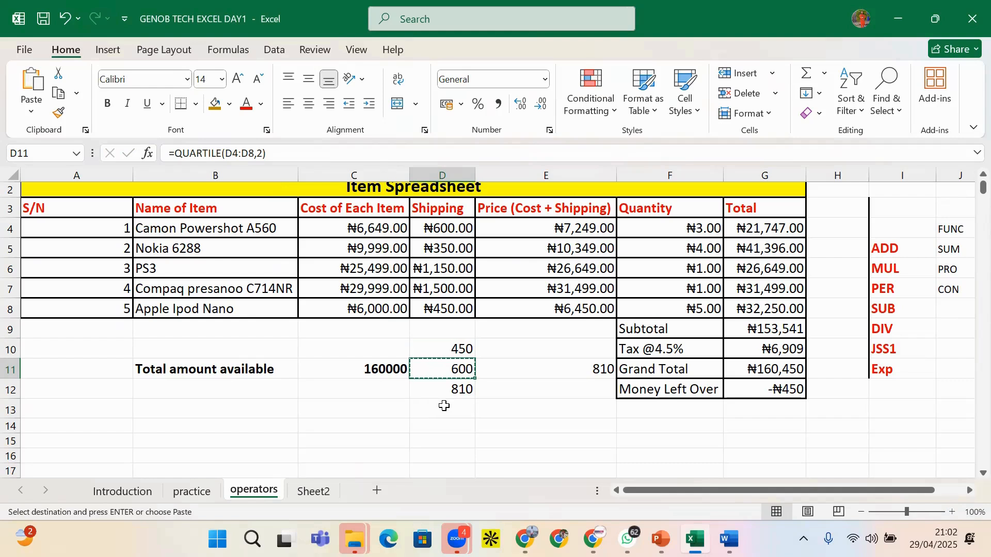
left_click(445, 408)
type("V")
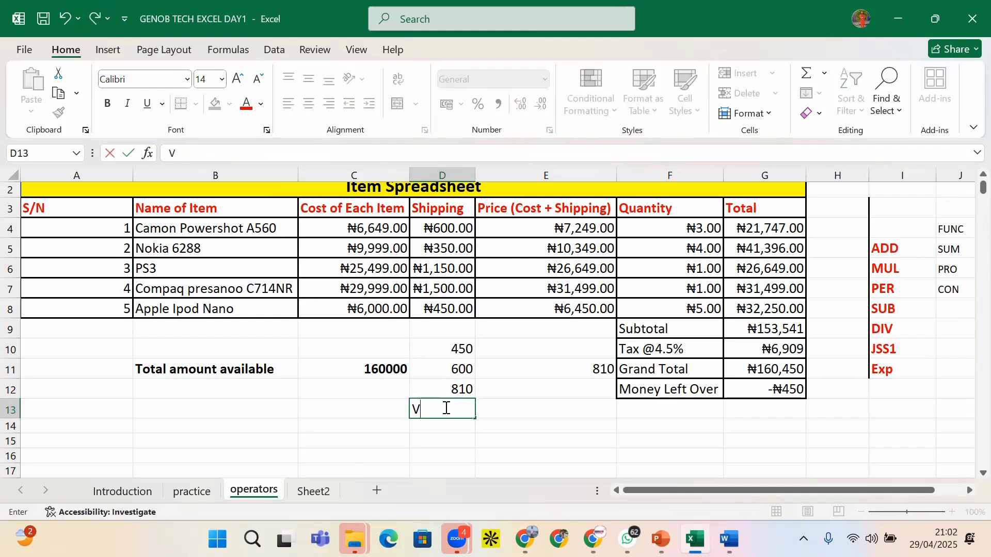
key("BackSpace")
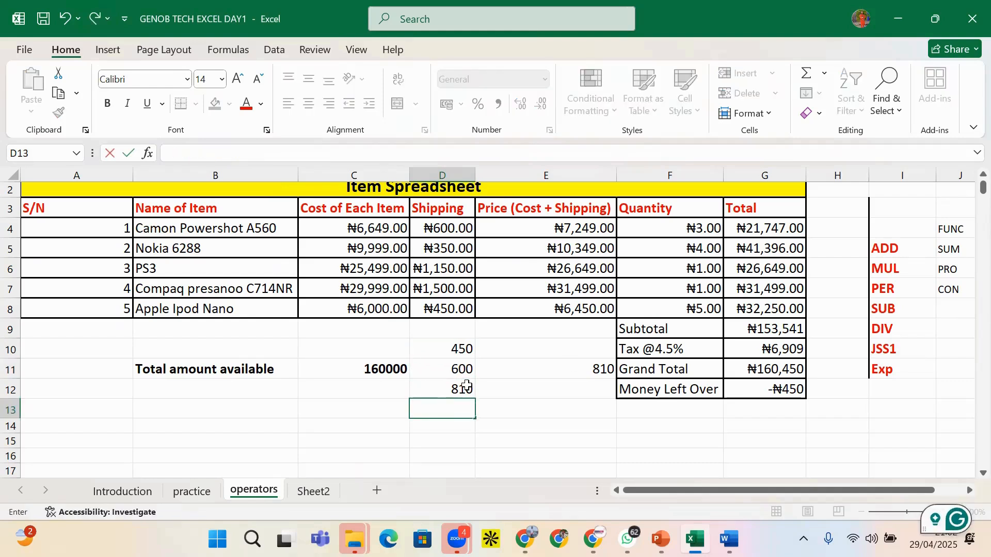
left_click(454, 371)
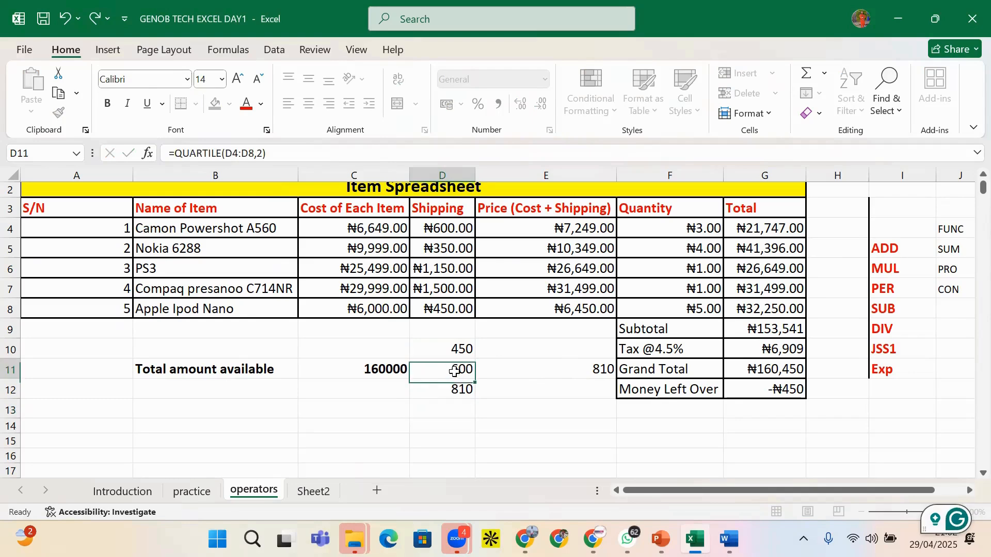
key("ctrl+c")
left_click(445, 407)
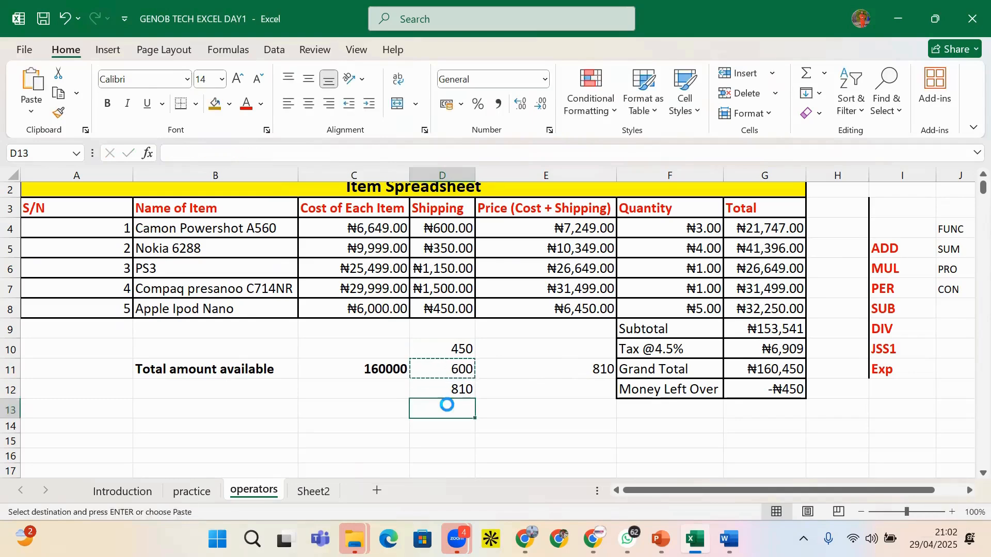
key("Return")
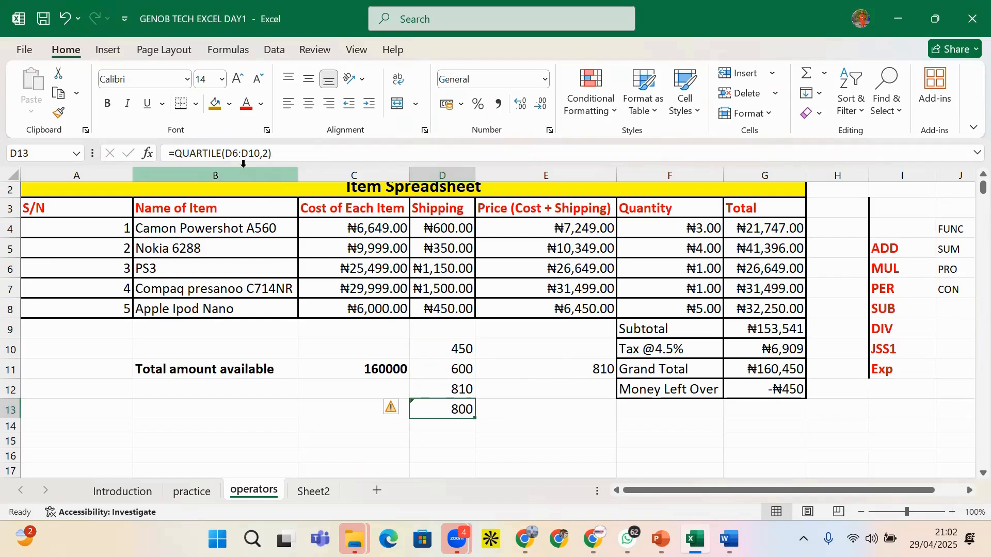
Change D13's quartile argument from 2 to 3, giving 1237.5
left_click(266, 155)
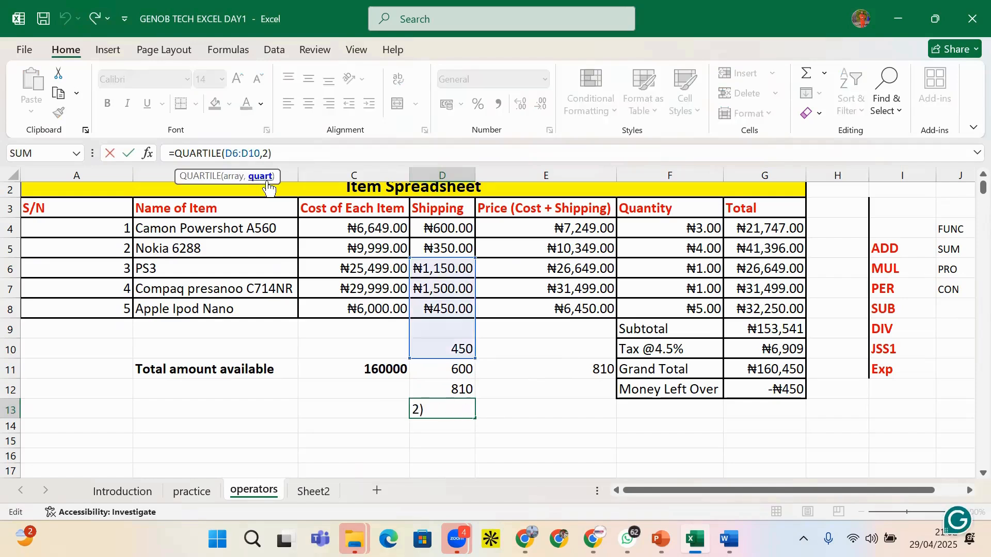
key("BackSpace")
type("3")
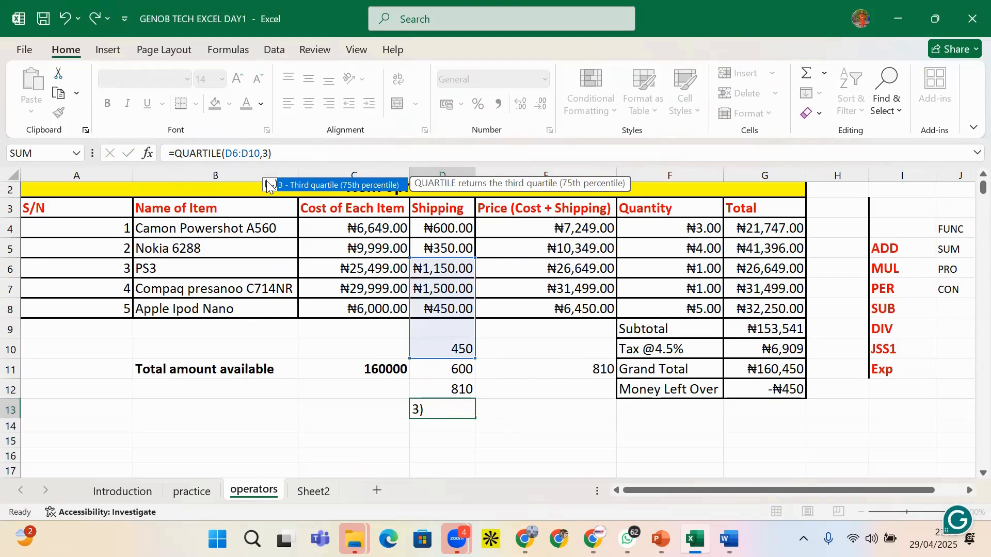
key("Return")
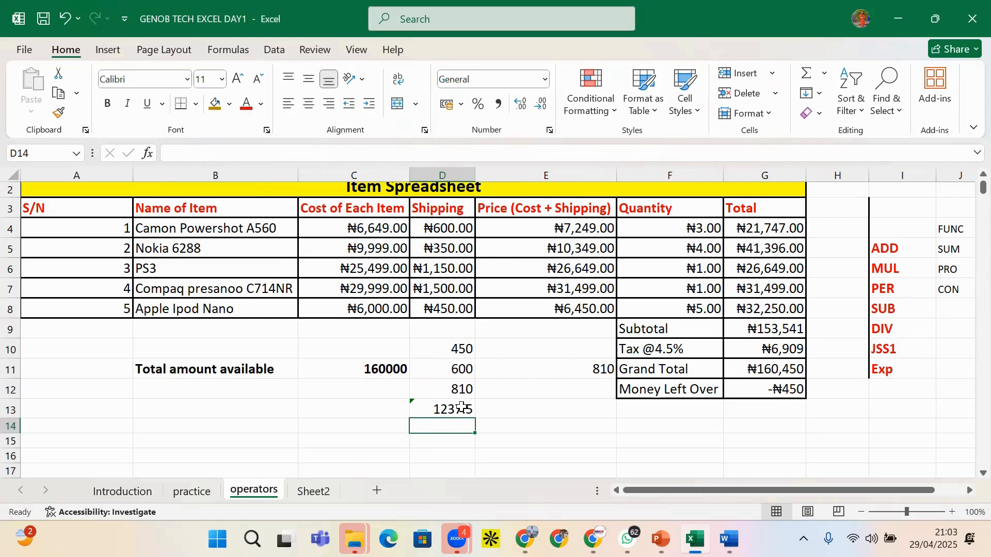
Enter =MAX(D4:D9) in D14, showing the top Shipping cost ₦1,500.00
type("=")
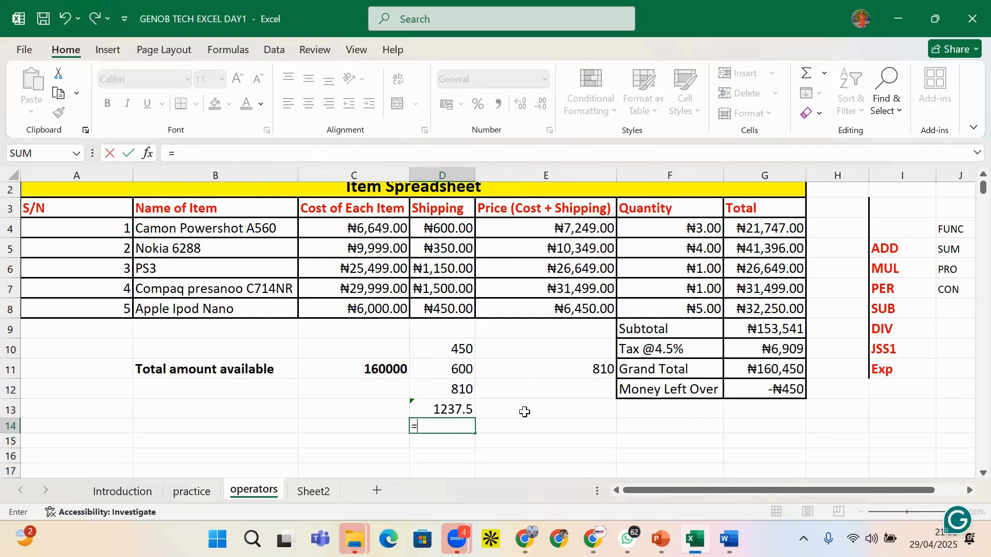
type("MA")
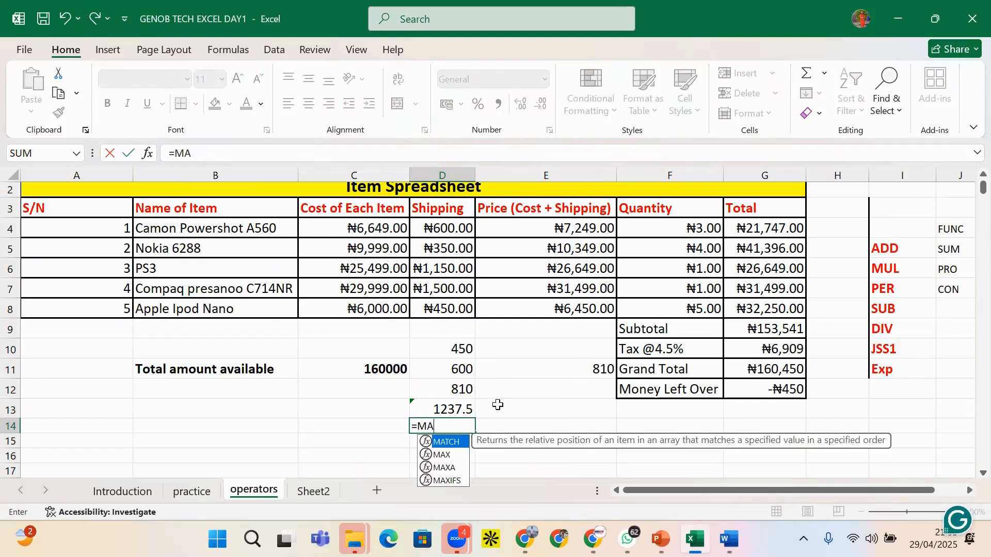
type("X(")
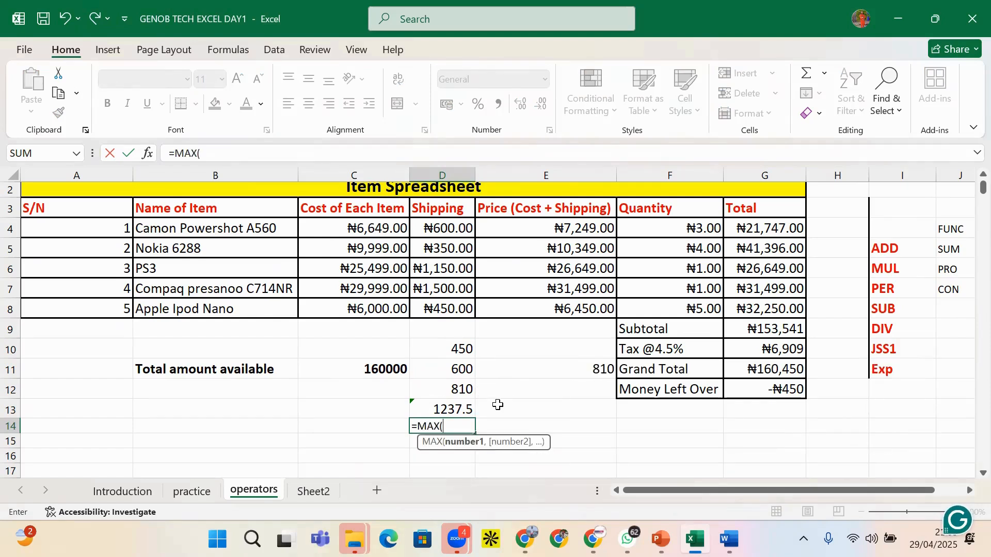
left_click_drag(462, 230, 448, 330)
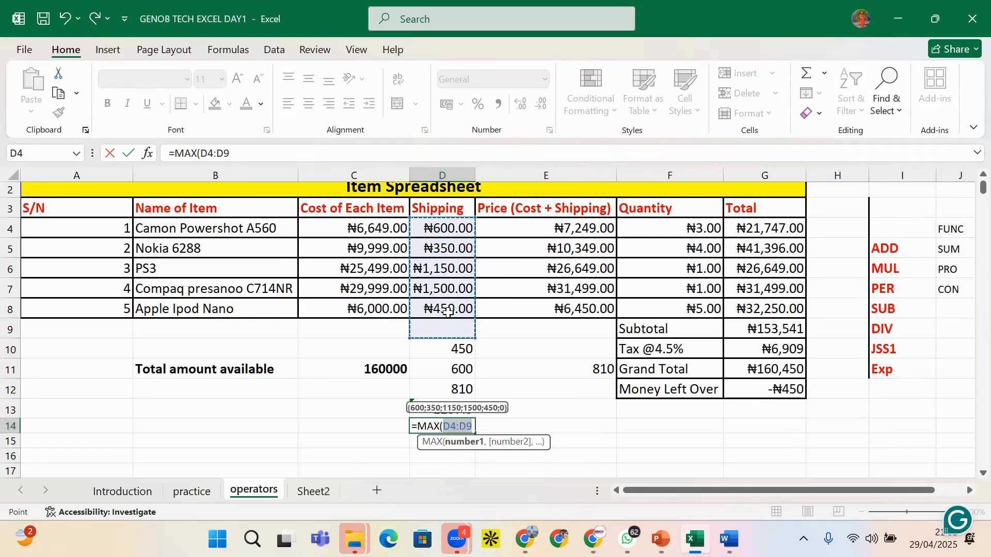
key("Return")
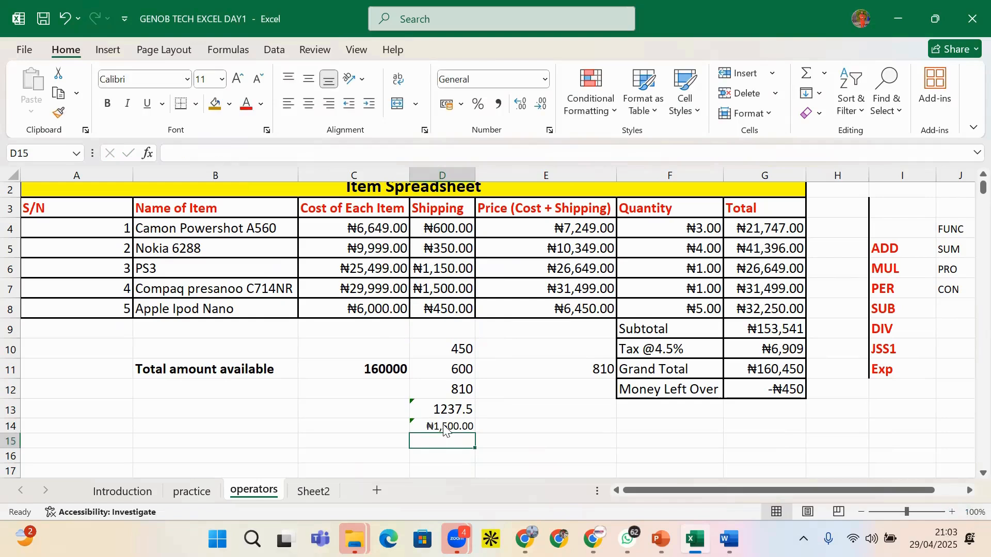
left_click(454, 409)
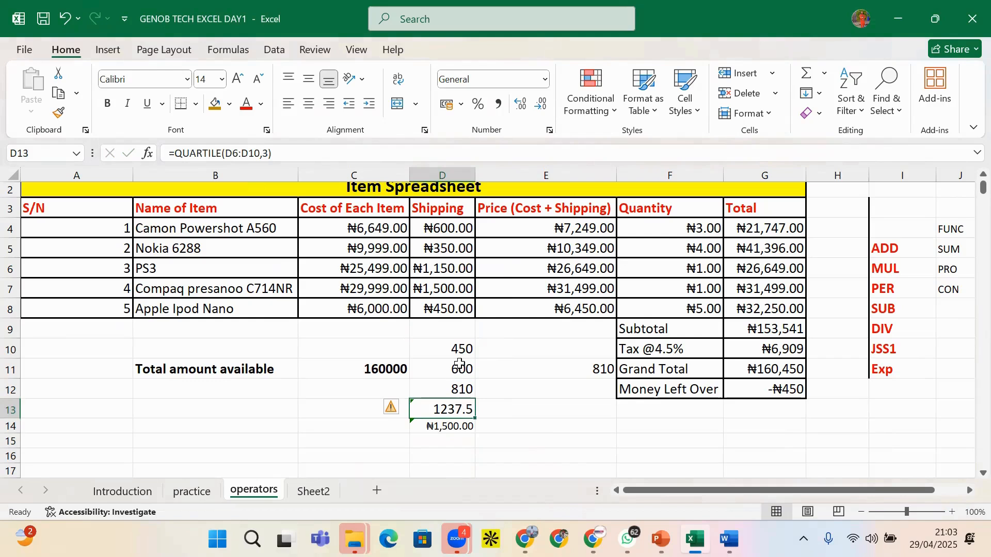
left_click(459, 364)
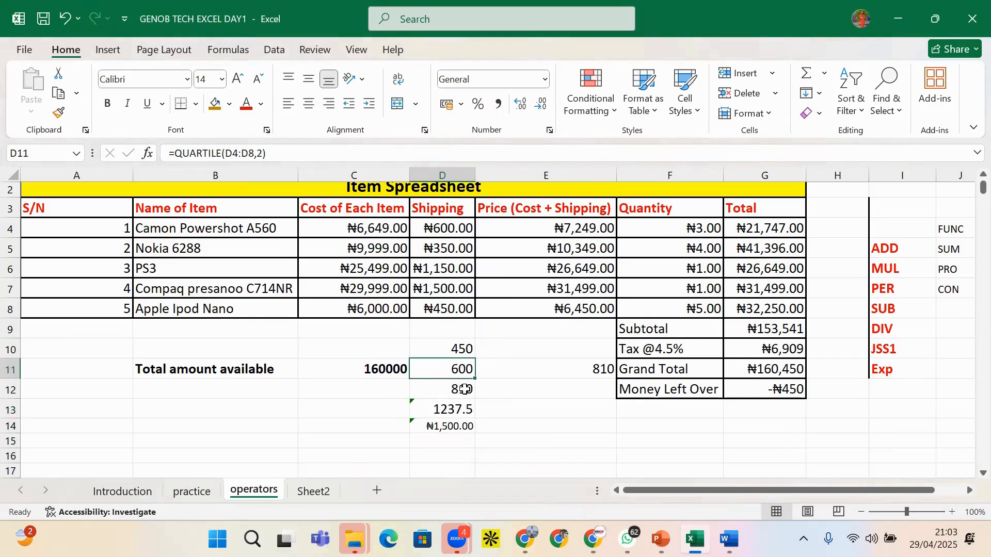
left_click(462, 394)
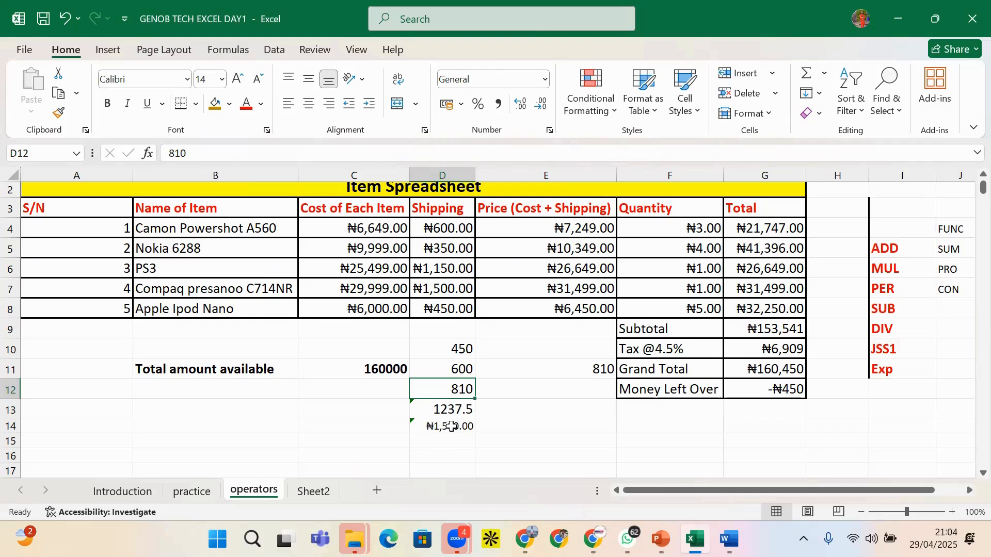
left_click(458, 429)
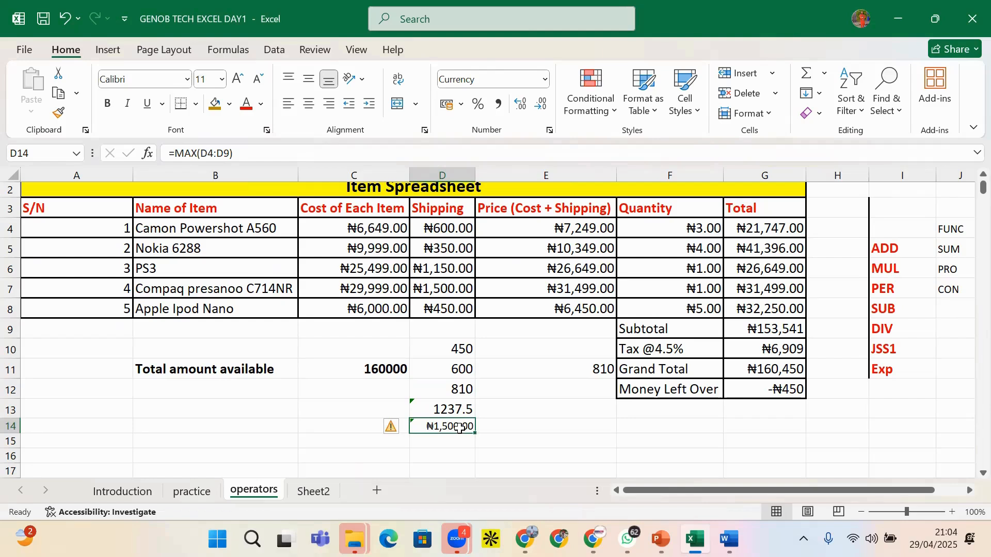
left_click(455, 389)
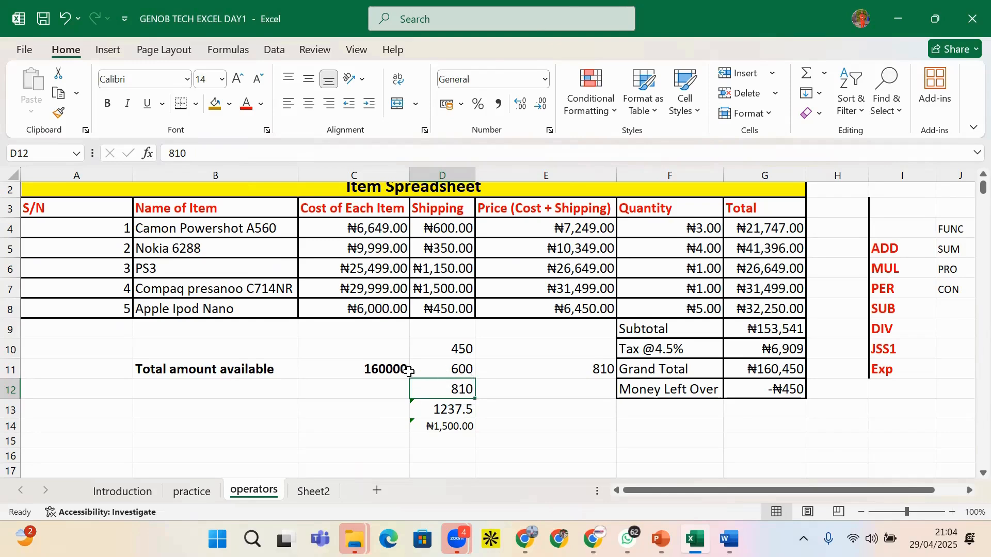
left_click(492, 352)
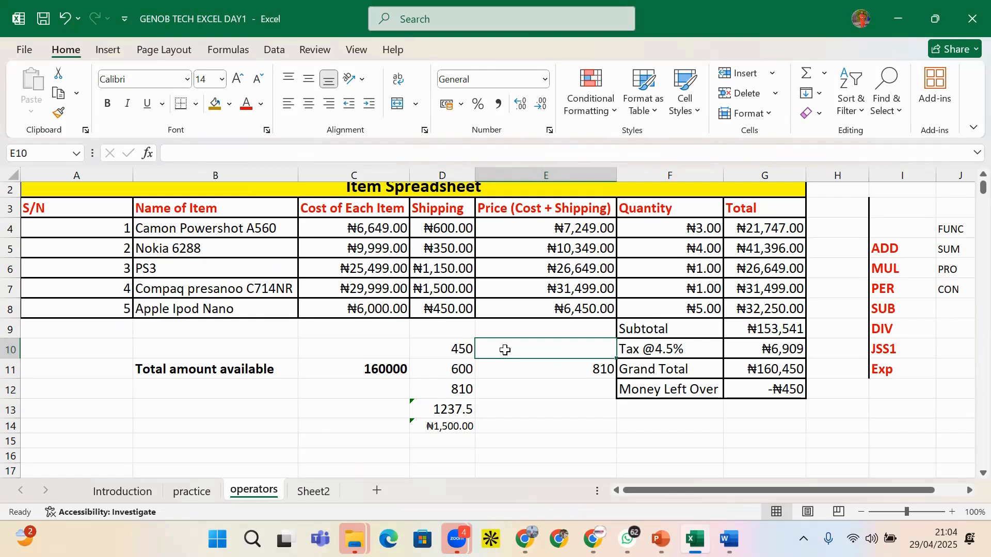
Replace 450 in D10 with =MAX(D4:D8) so it shows ₦1,500.00
left_click(460, 354)
type("=")
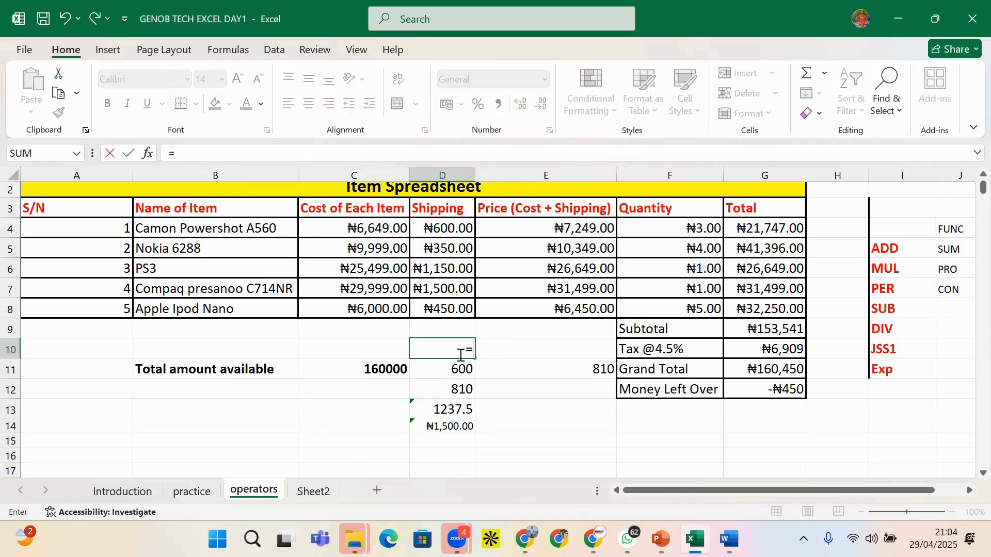
type("MAX(")
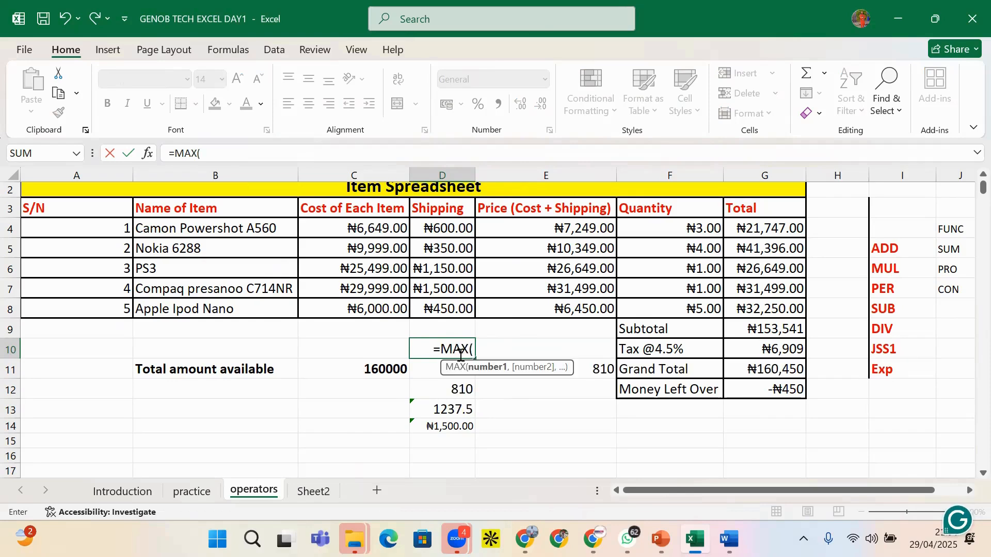
left_click_drag(467, 228, 462, 310)
type(")")
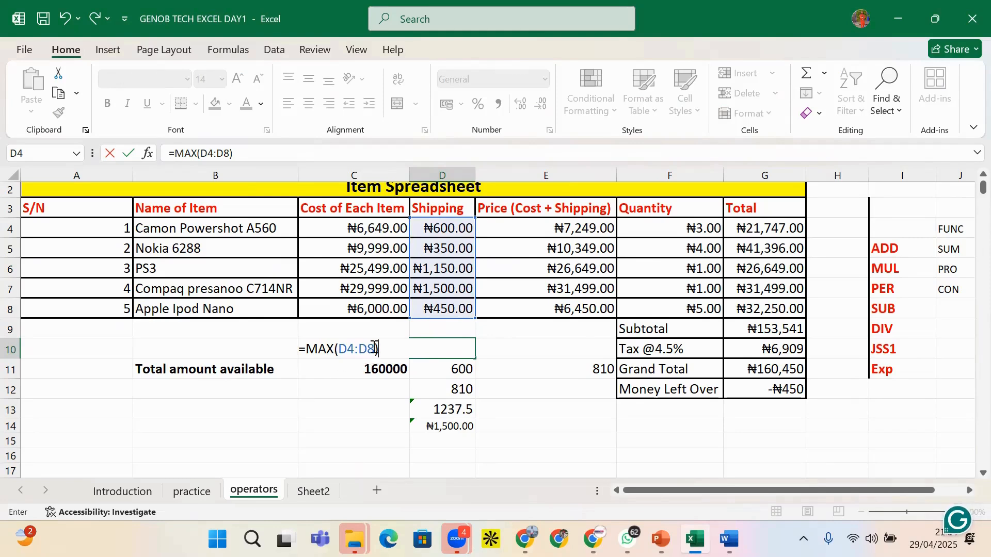
key("Return")
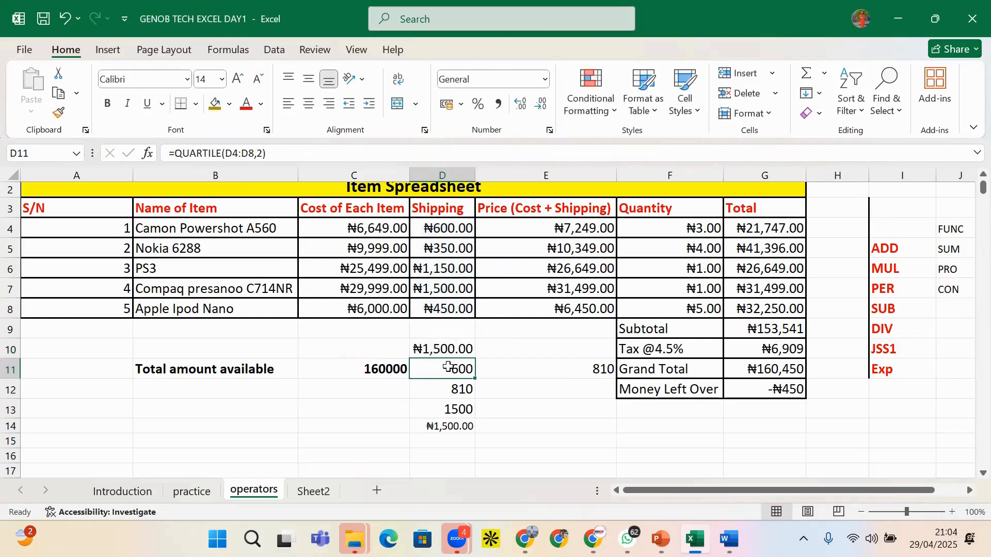
left_click(441, 356)
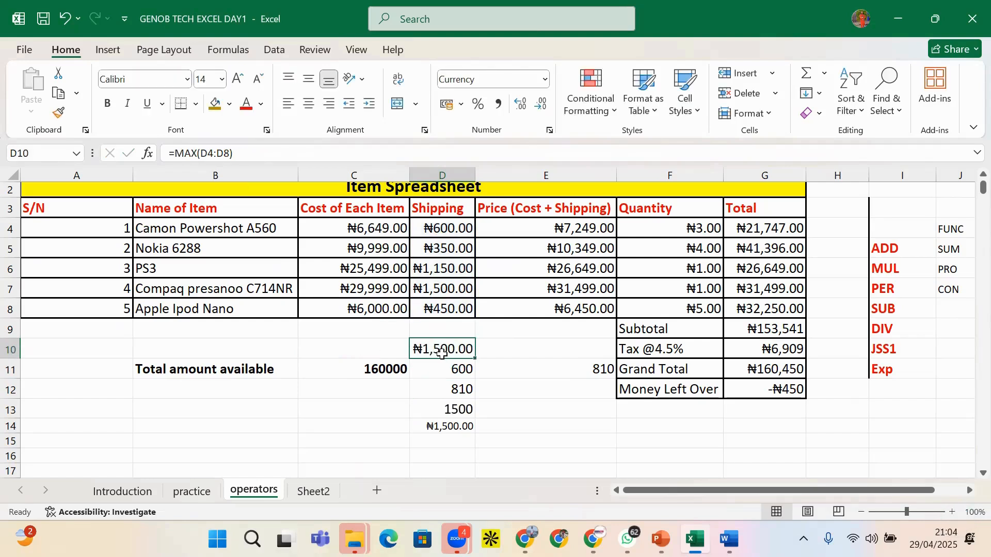
left_click(448, 372)
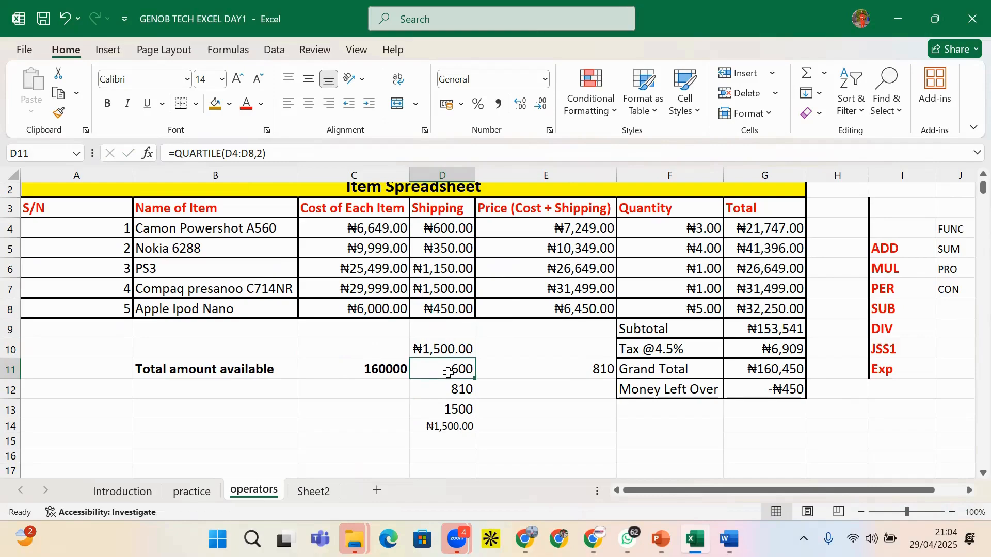
left_click(386, 350)
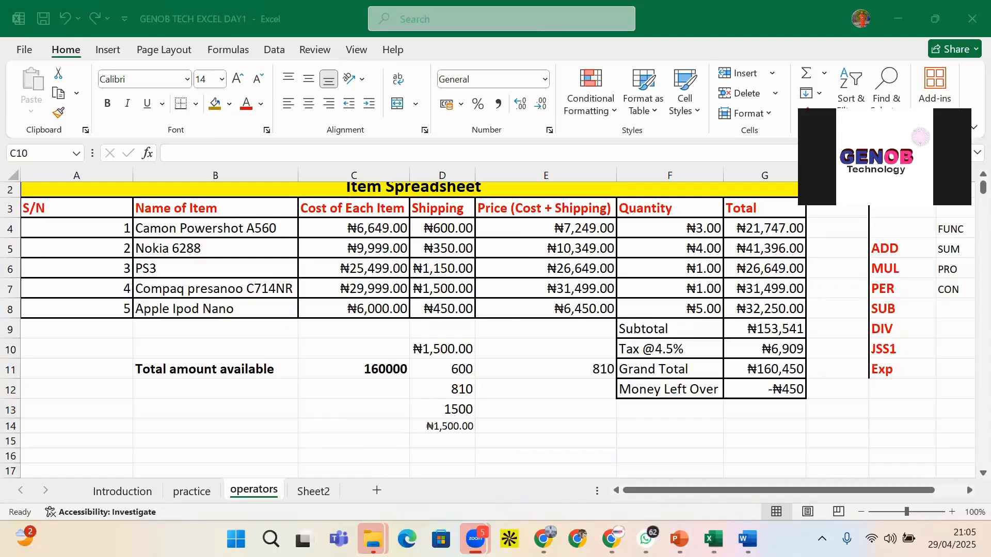
Relabel cell D10 with the text MAX
left_click(545, 349)
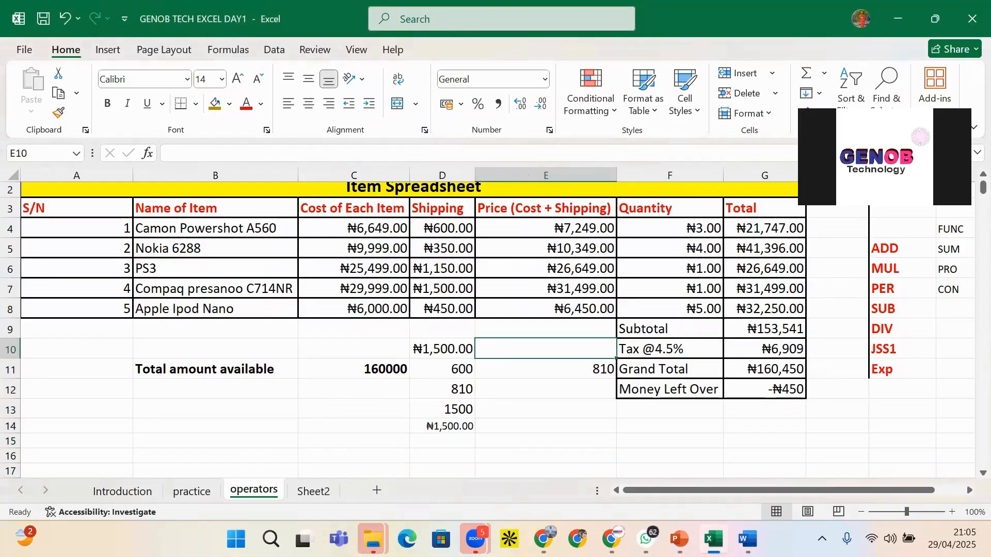
left_click(546, 409)
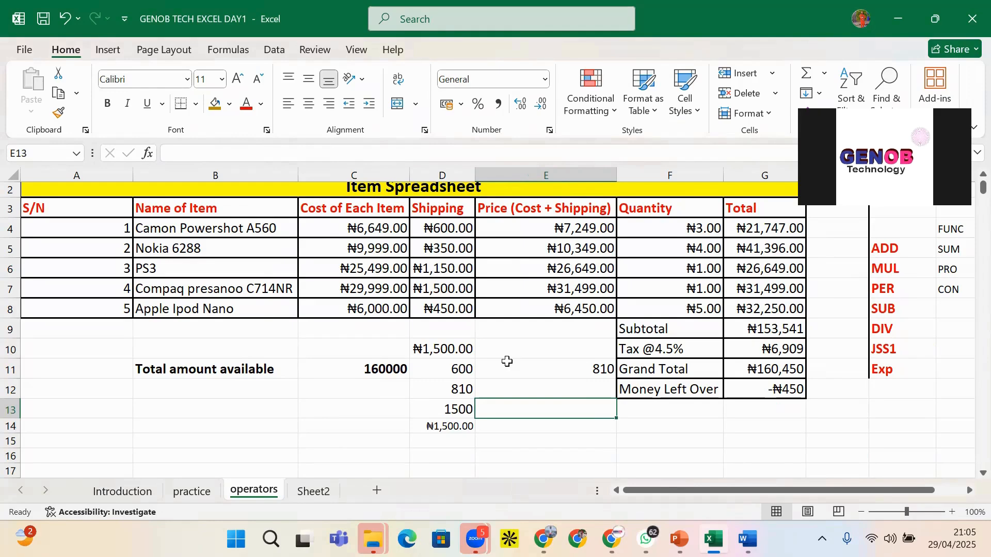
left_click(508, 358)
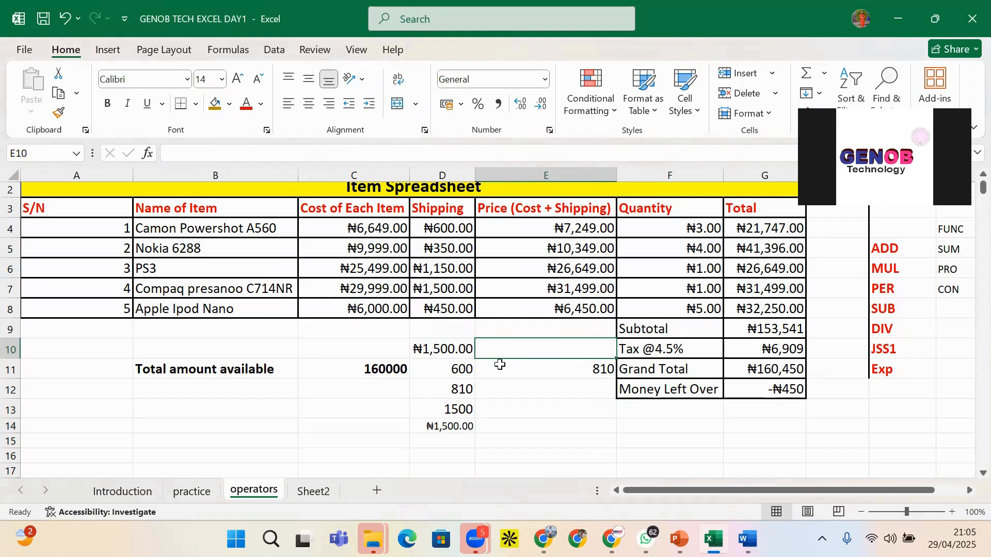
type("=")
key("BackSpace")
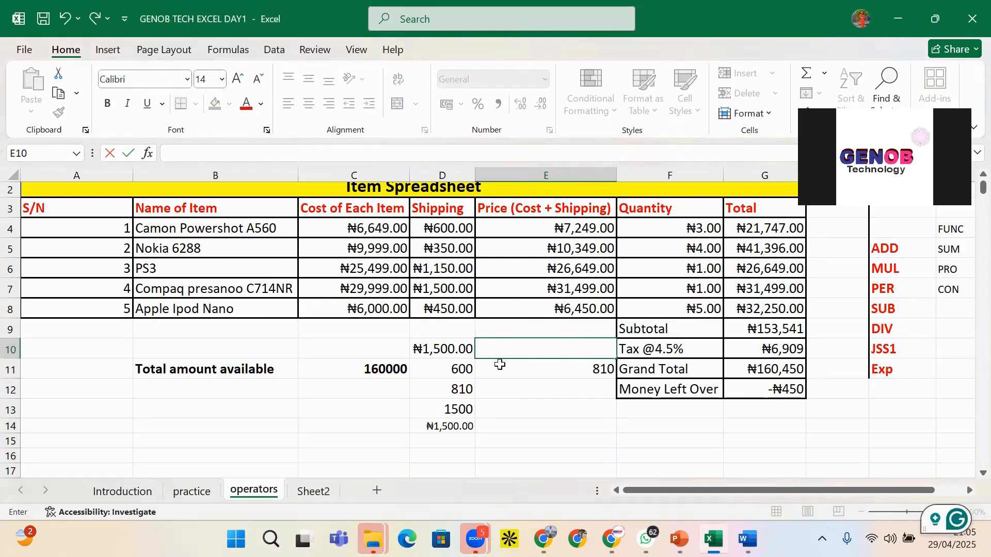
left_click(466, 346)
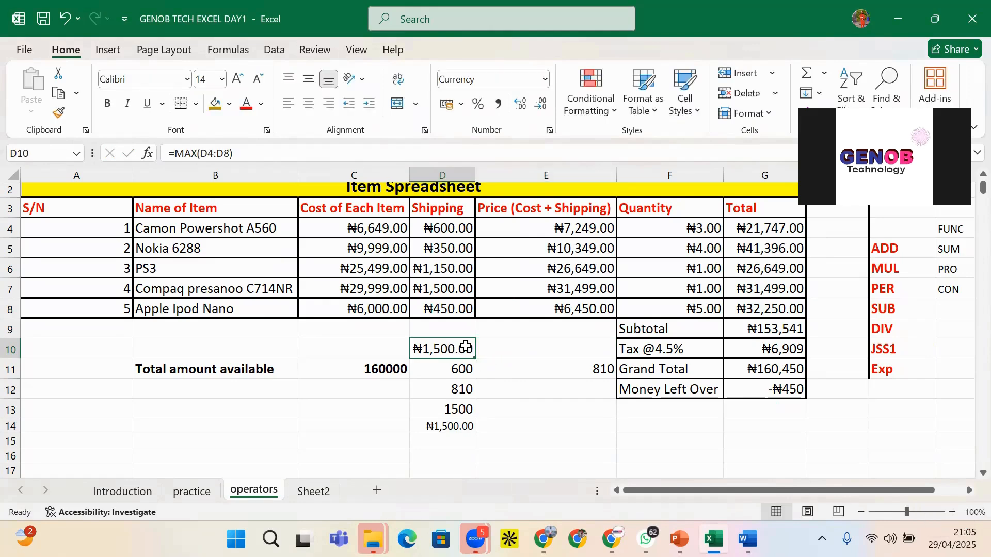
type("MAX")
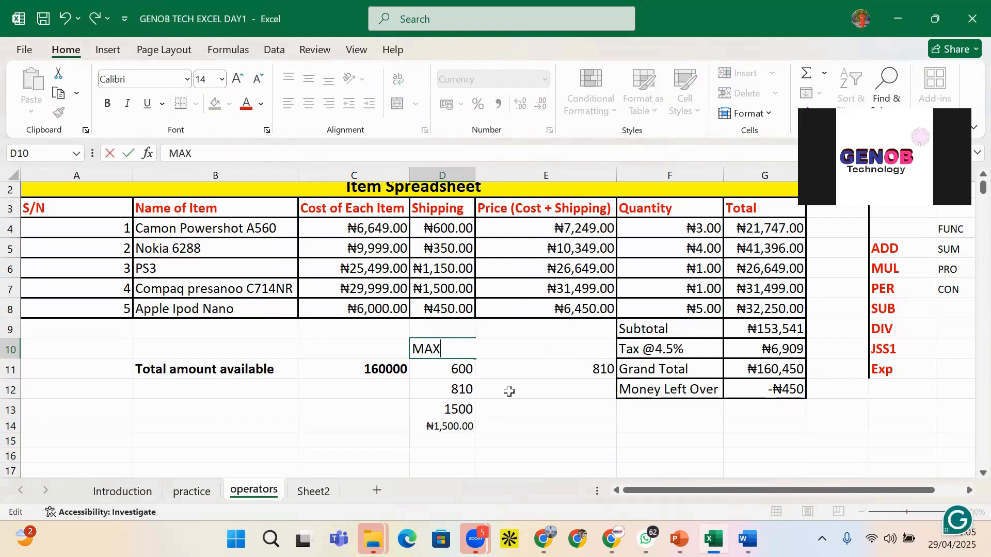
left_click(507, 370)
Enter =MAX(E4:E8) in E10 to show the highest price, ₦31,499.00
left_click(503, 353)
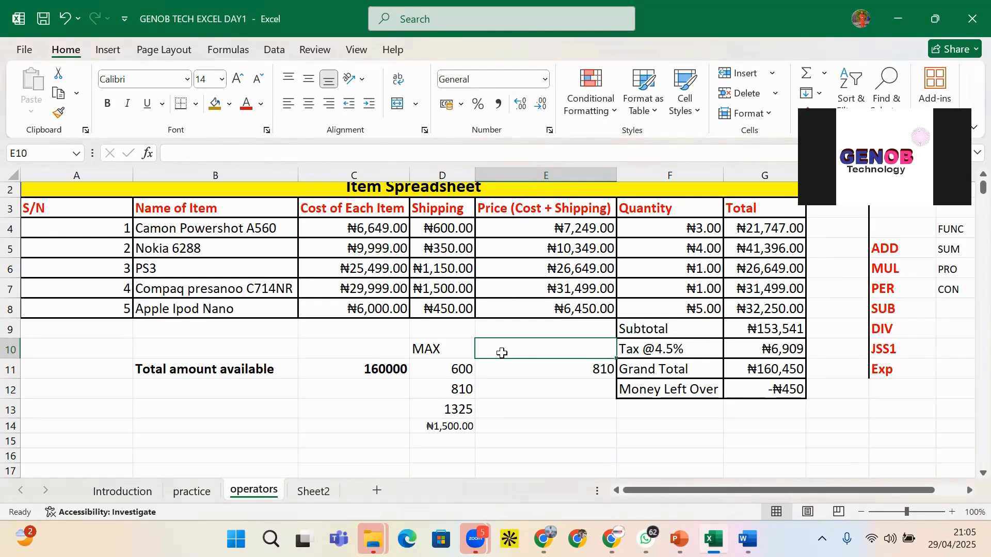
type("=")
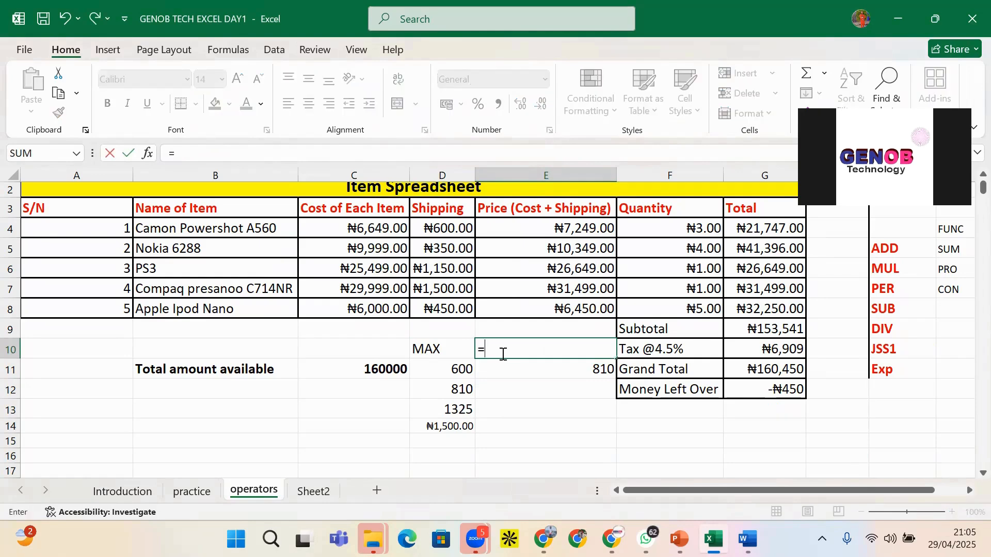
type("MAX(")
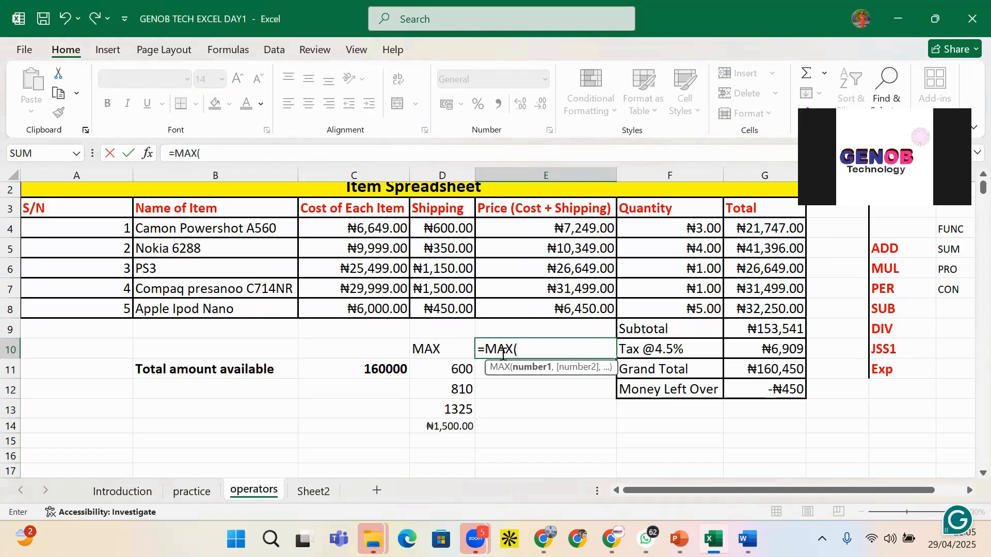
left_click_drag(549, 226, 554, 312)
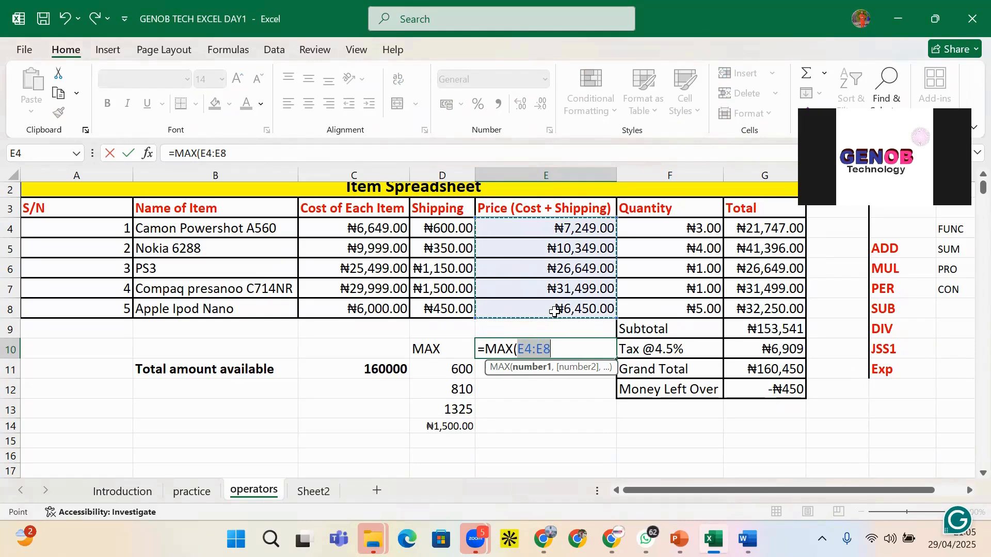
type(")")
key("Return")
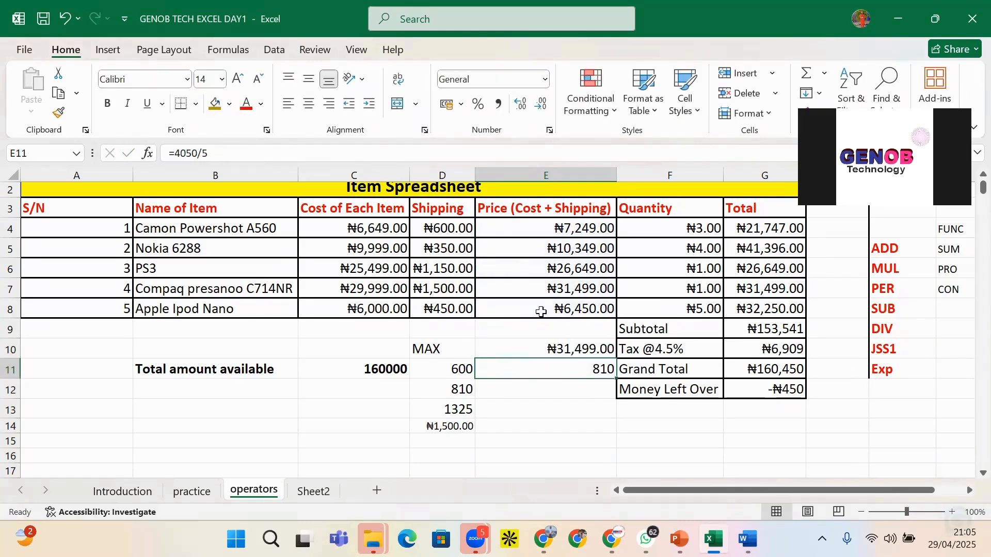
left_click(539, 349)
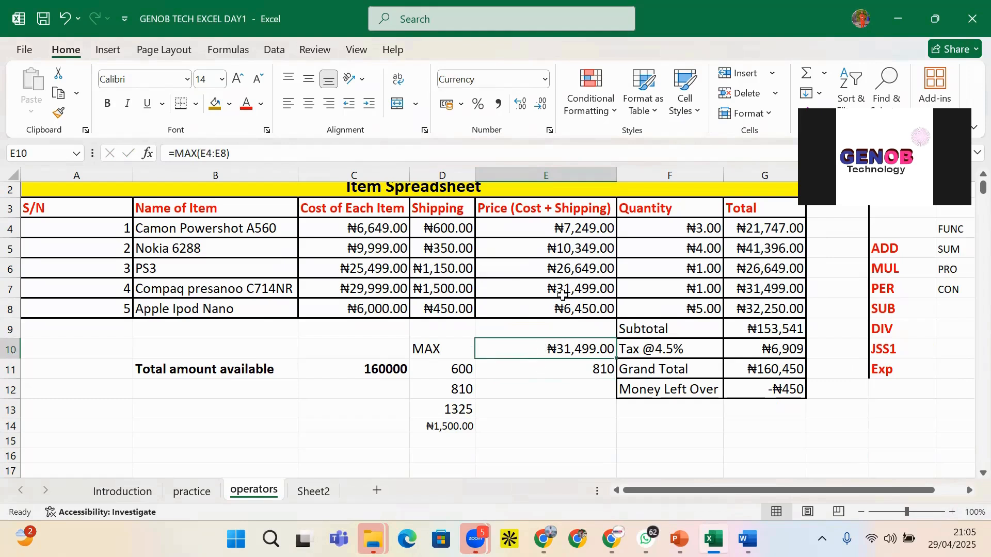
left_click(565, 373)
Replace D11's old content with the label MIN
left_click(462, 367)
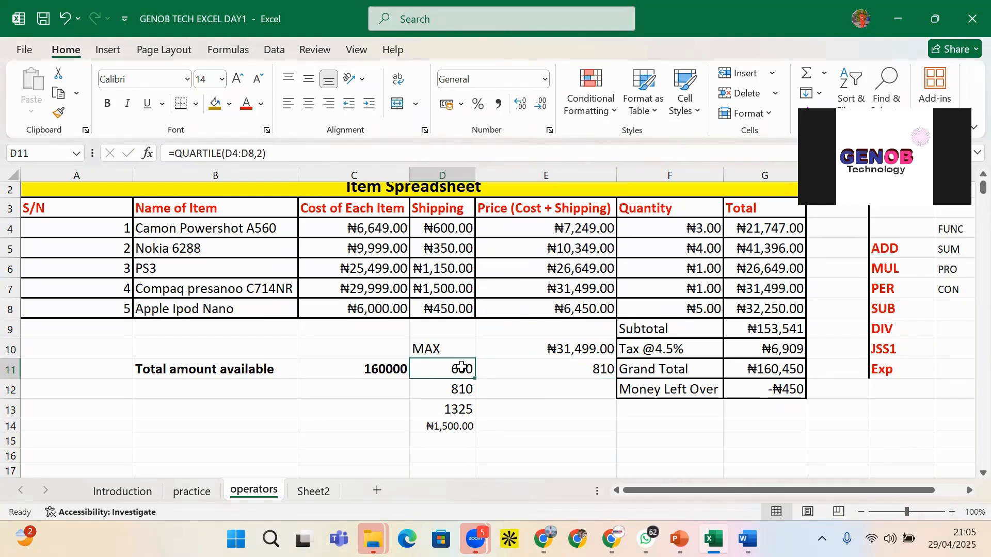
double_click(462, 367)
key("Escape")
type("MIN")
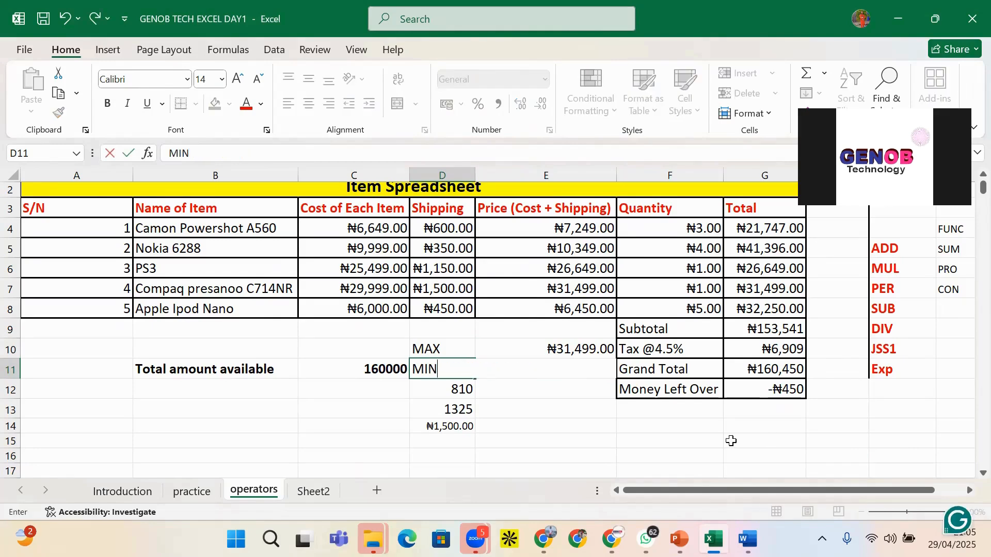
left_click(607, 425)
Enter =MIN(E4:E8) in E11 to show the lowest price, ₦6,450.00
left_click(554, 370)
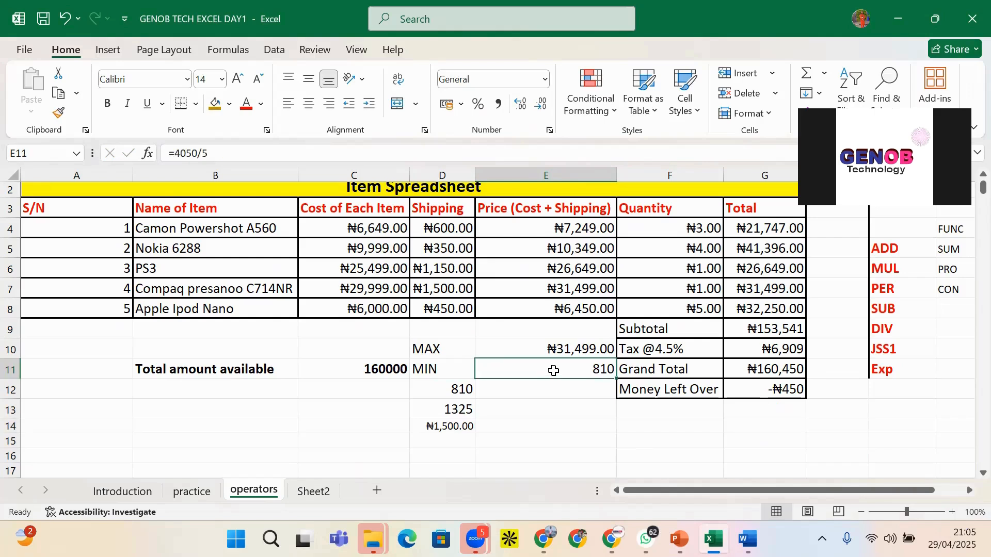
type("=MI")
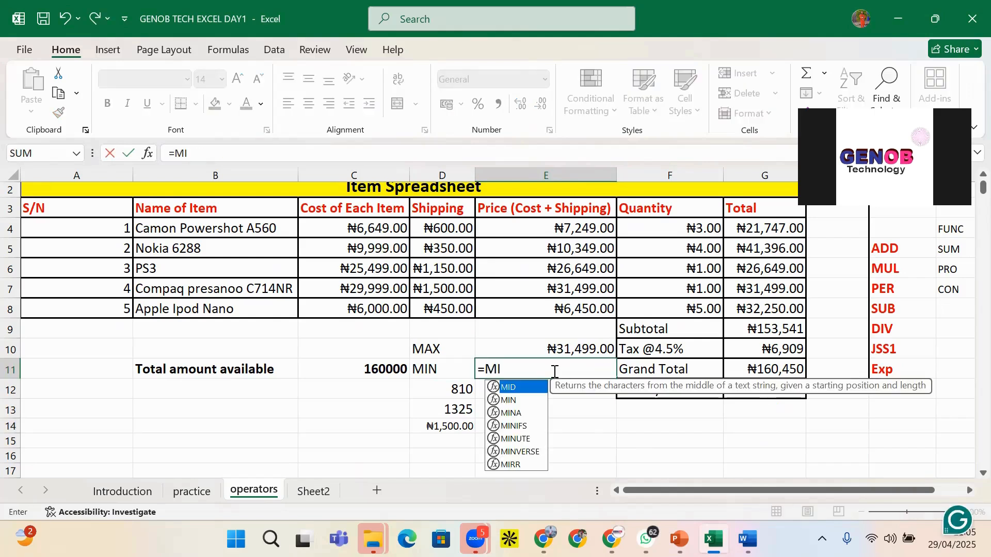
type("N(")
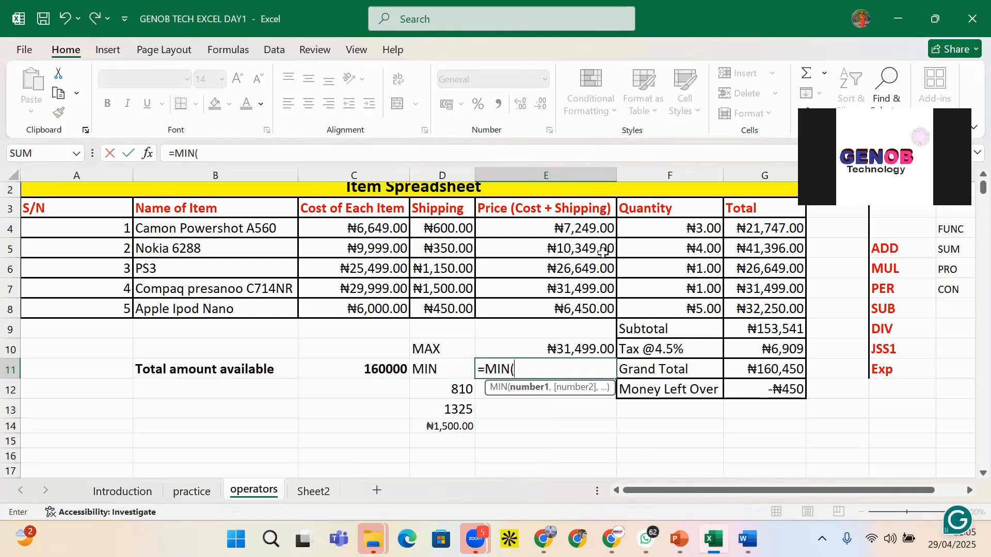
left_click_drag(567, 228, 567, 306)
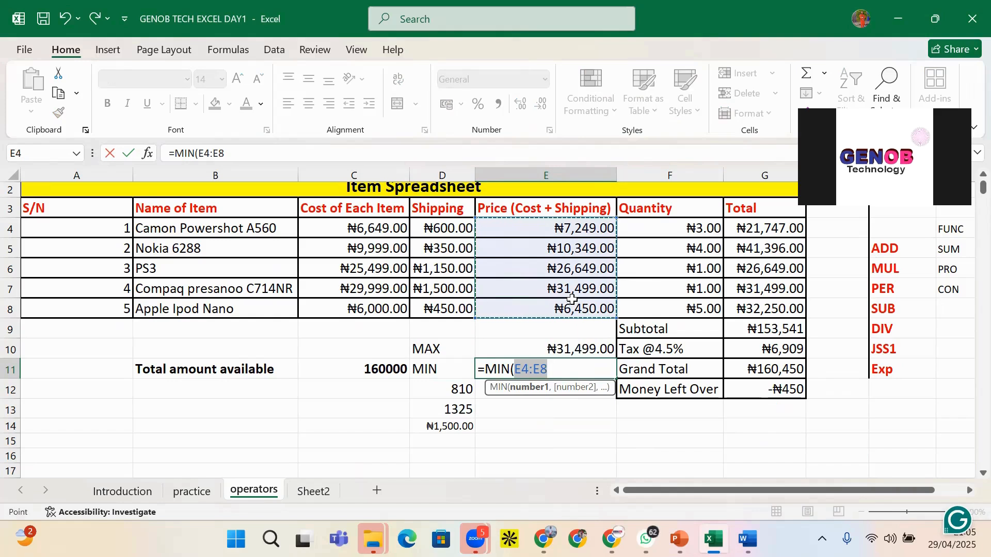
type(")")
key("Return")
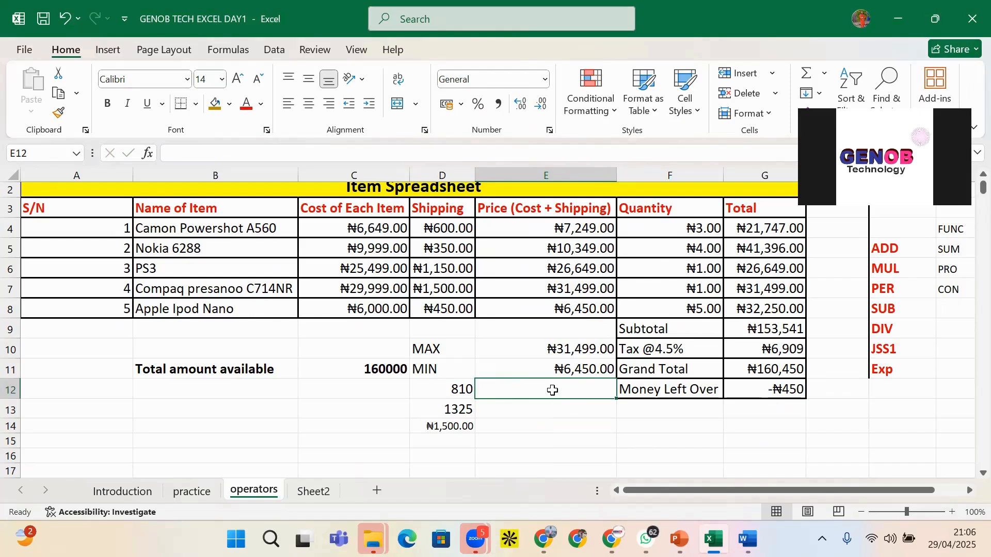
Type the label AVG into cell D12
left_click(444, 388)
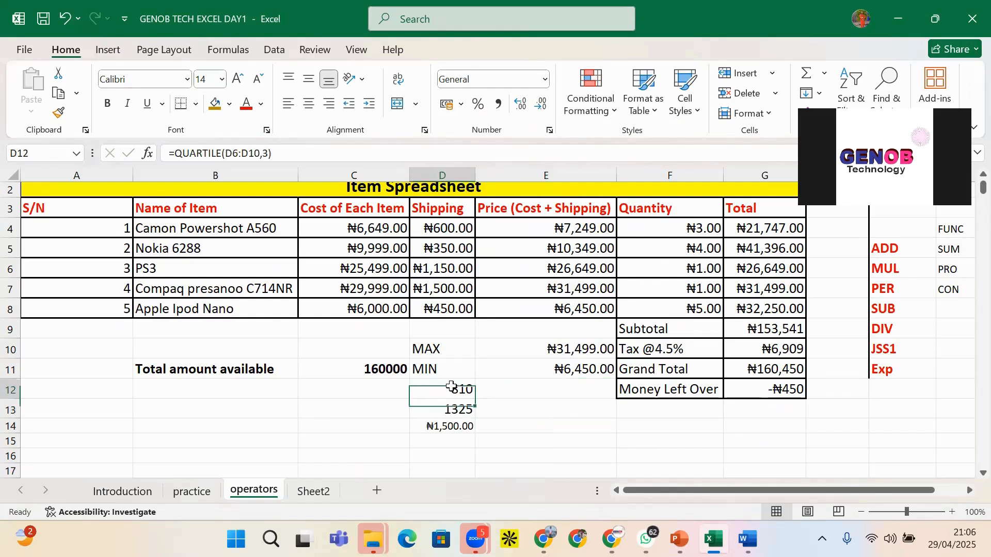
type("AM")
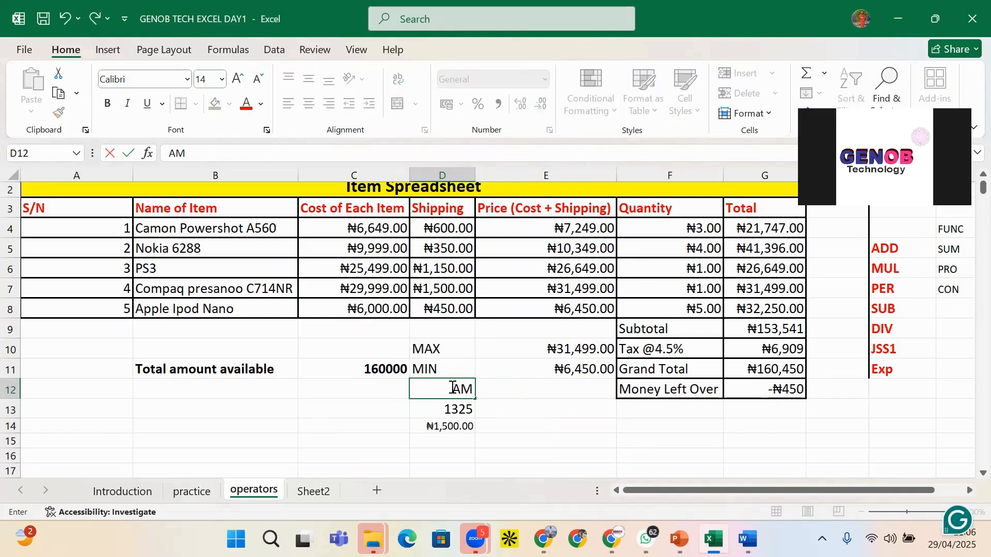
key("BackSpace")
type("VG")
left_click(610, 423)
Enter =AVERAGE(E4:E8) in E12 to show the average price, ₦16,439.20
left_click(602, 395)
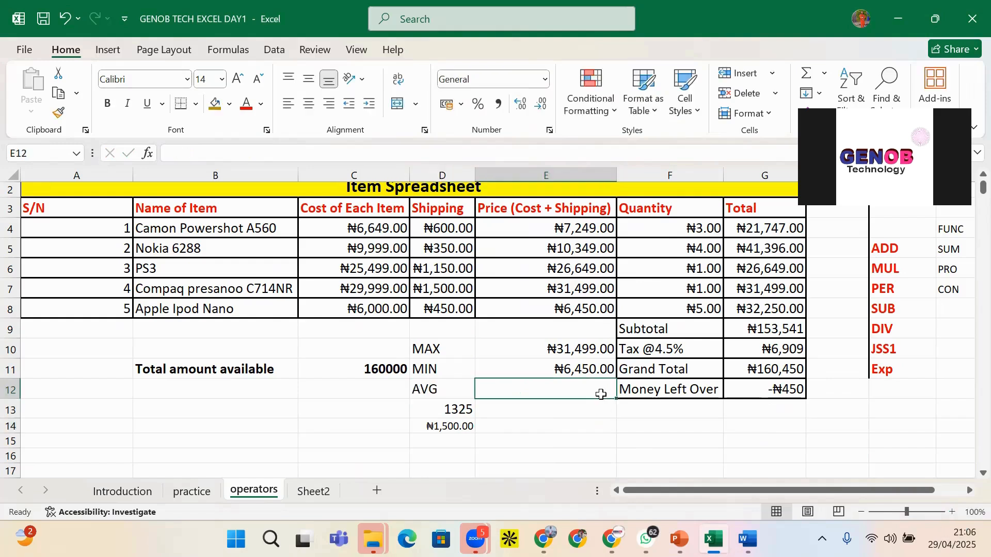
type("=AV")
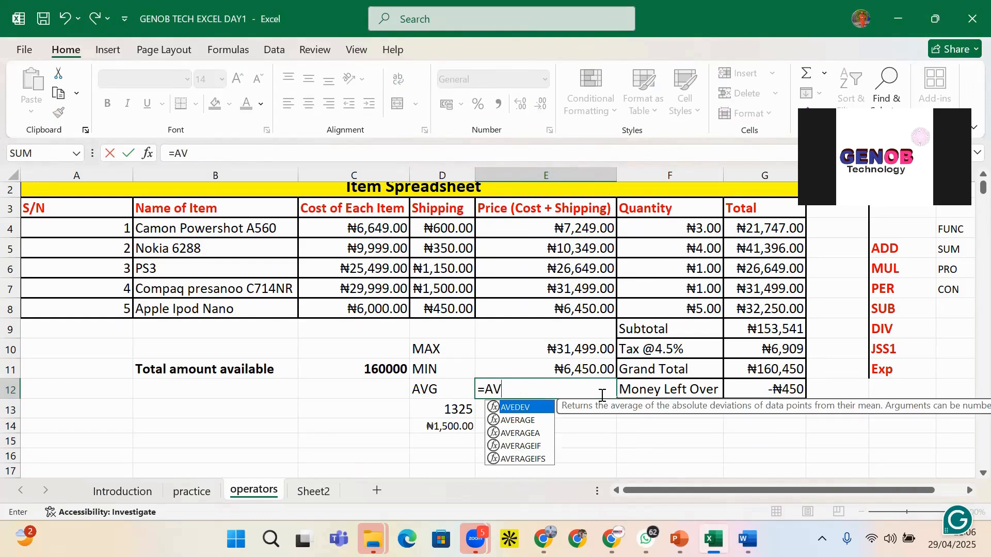
type("E")
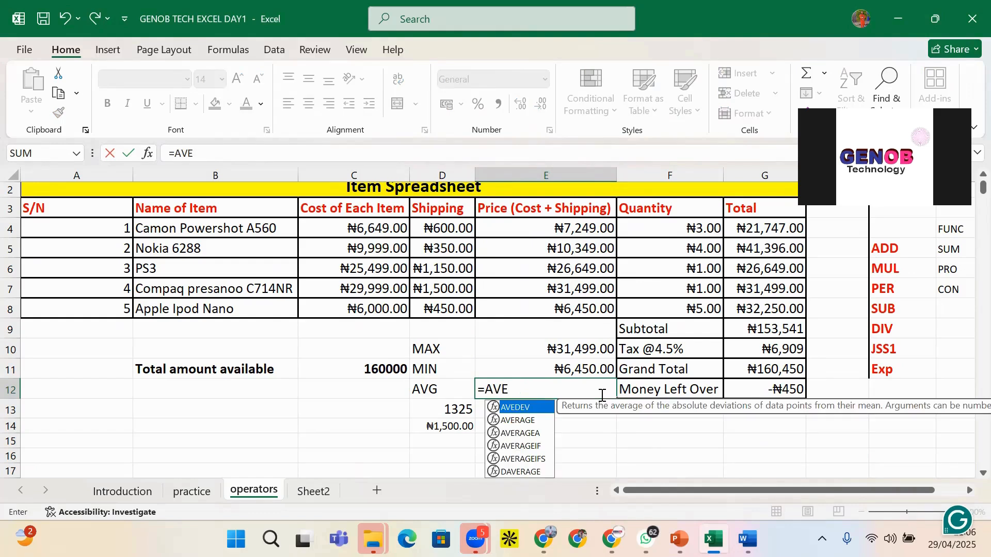
left_click(535, 420)
double_click(535, 420)
left_click(537, 426)
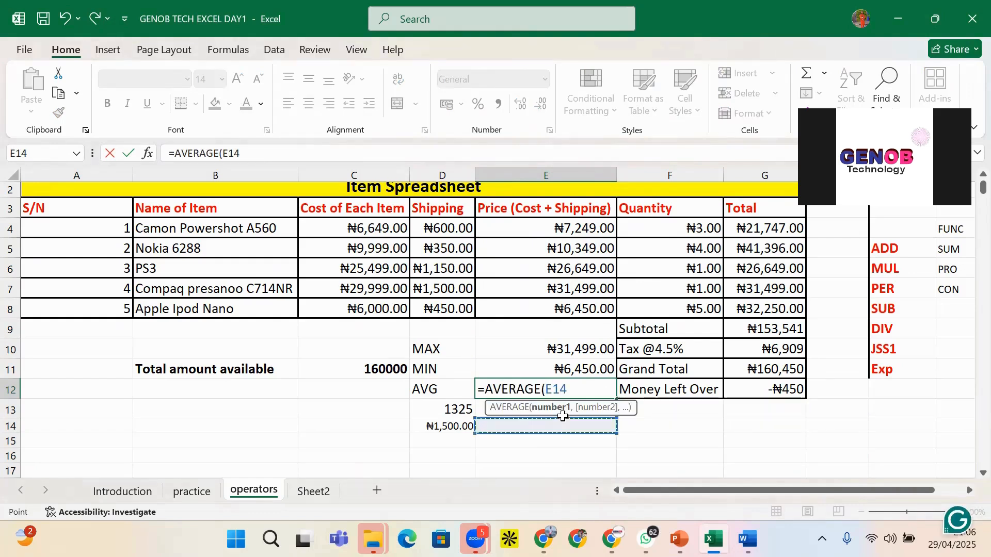
key("BackSpace")
key("BackSpace")
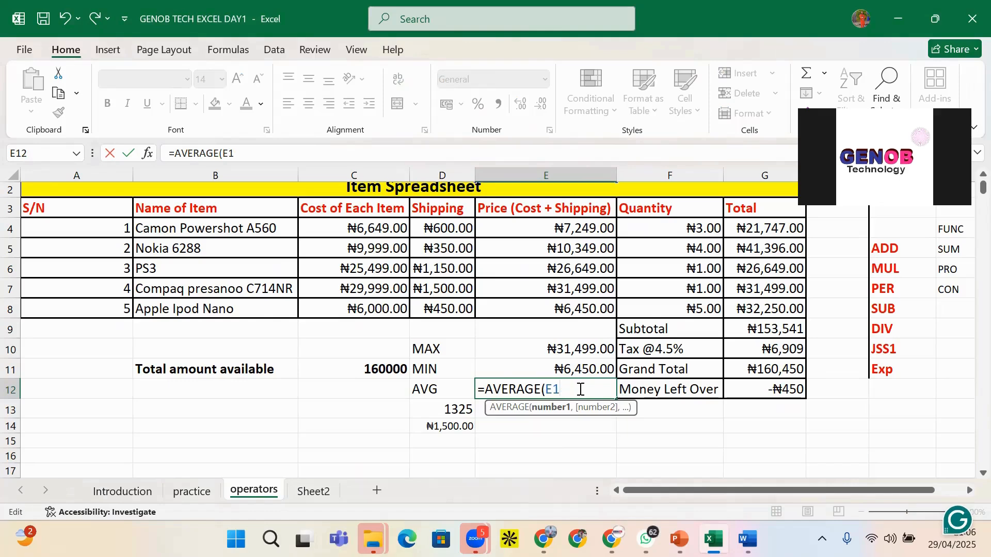
type("4")
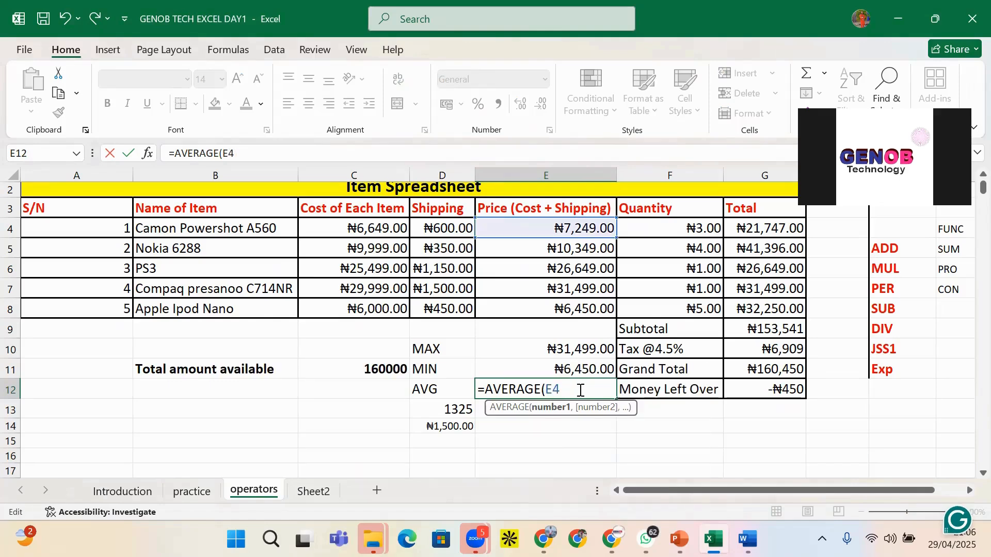
type(":E8")
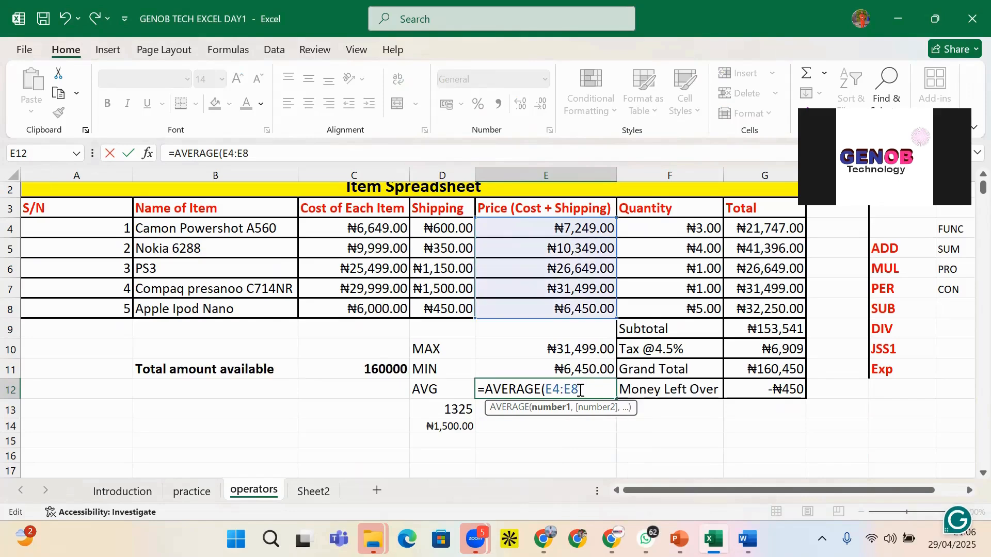
type(")")
key("Return")
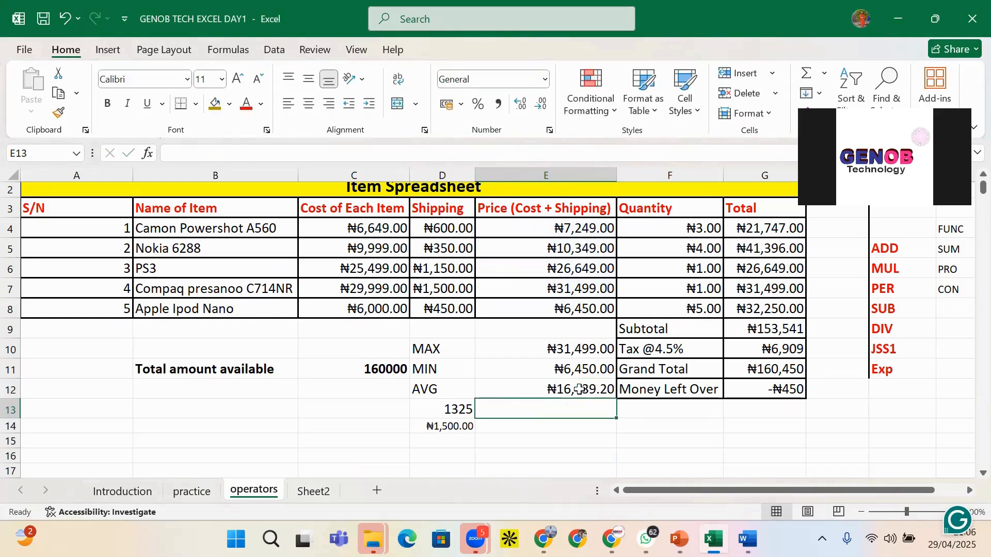
left_click(579, 387)
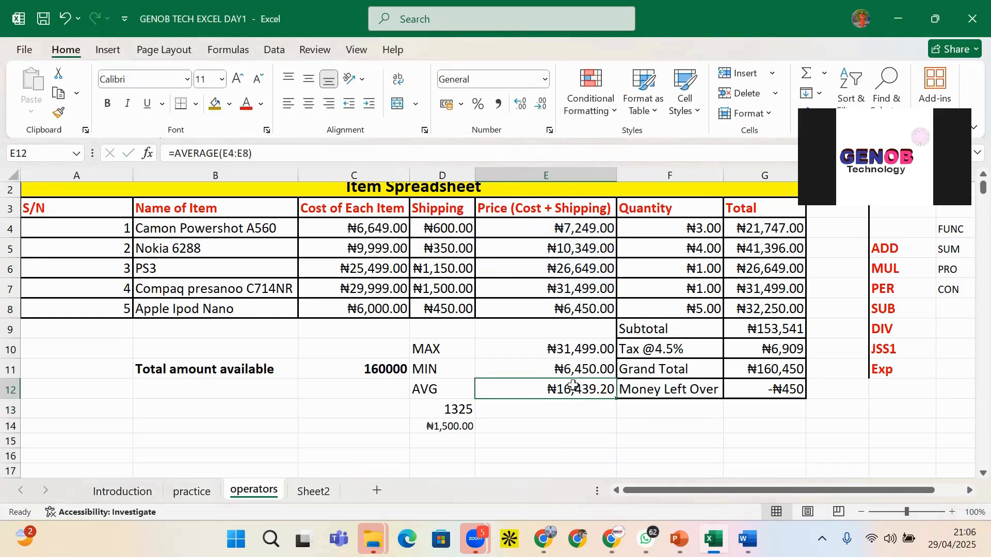
left_click(569, 410)
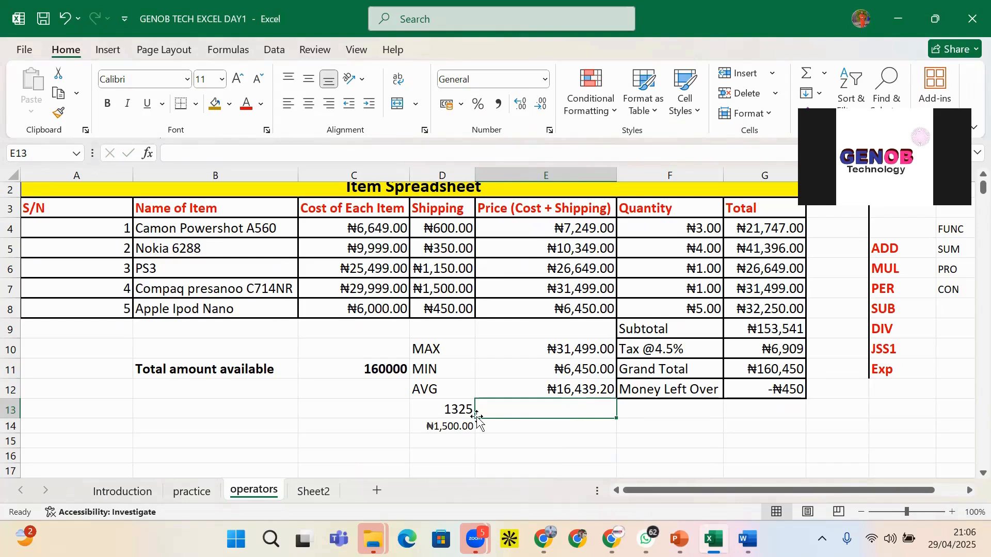
left_click(451, 420)
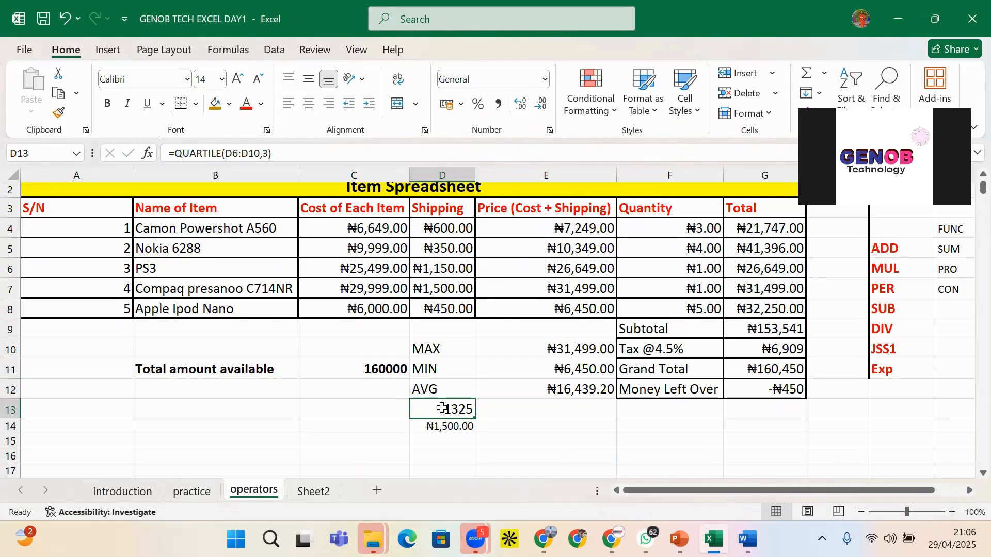
type("CONTACT LIST")
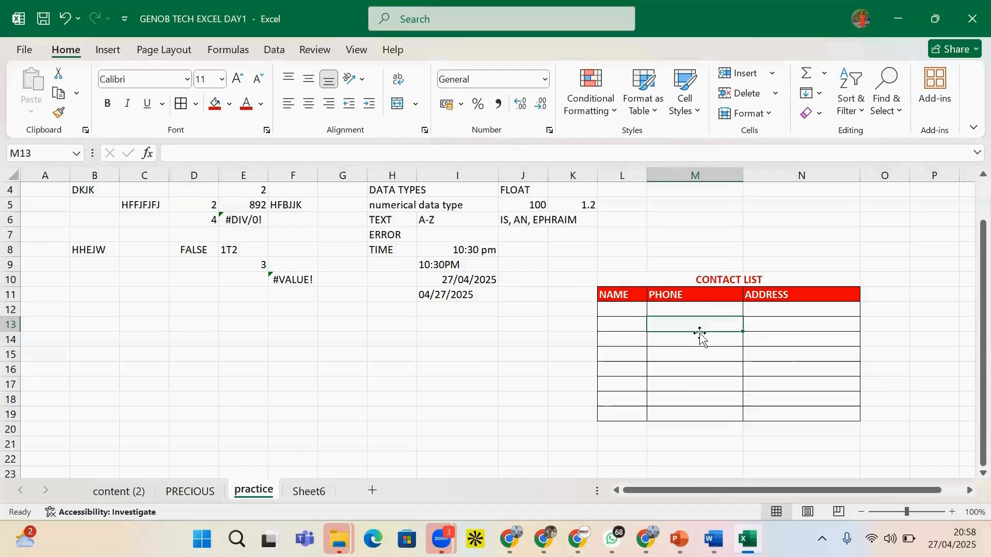